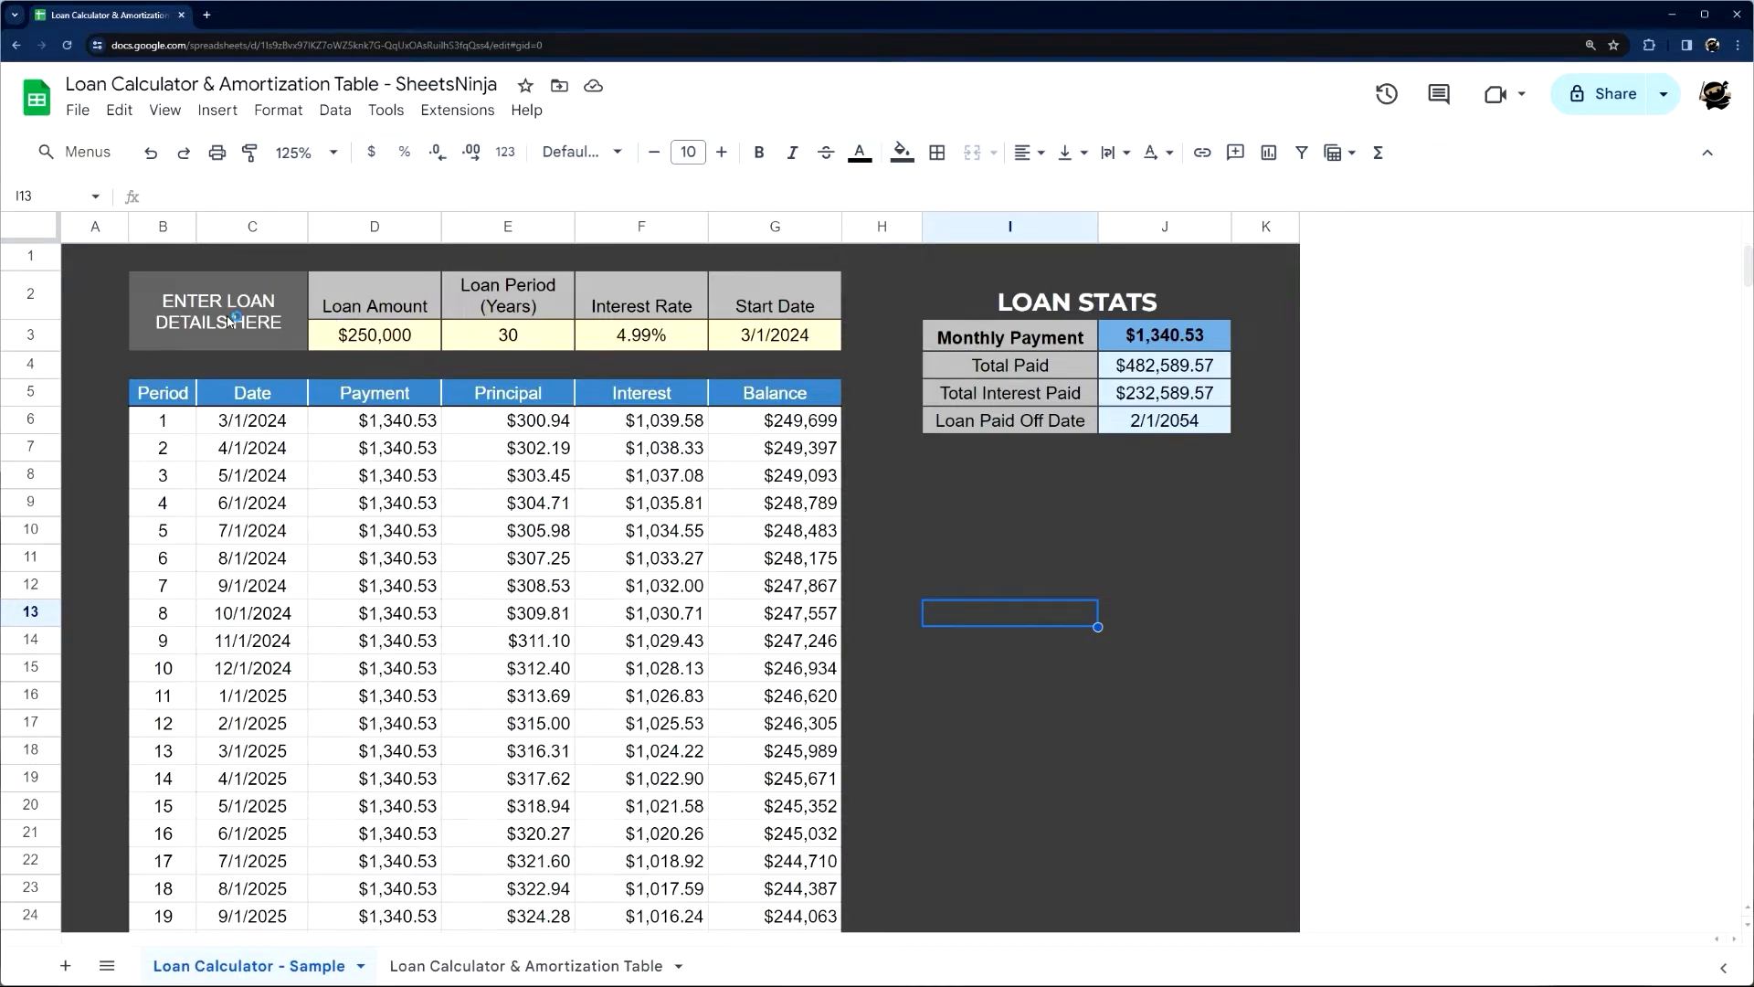
# Examine the loan detail inputs in D3:G3 and the amortization table rows beneath them on the sample sheet
pyautogui.click(398, 340)
pyautogui.moveTo(381, 341); pyautogui.dragTo(810, 341)
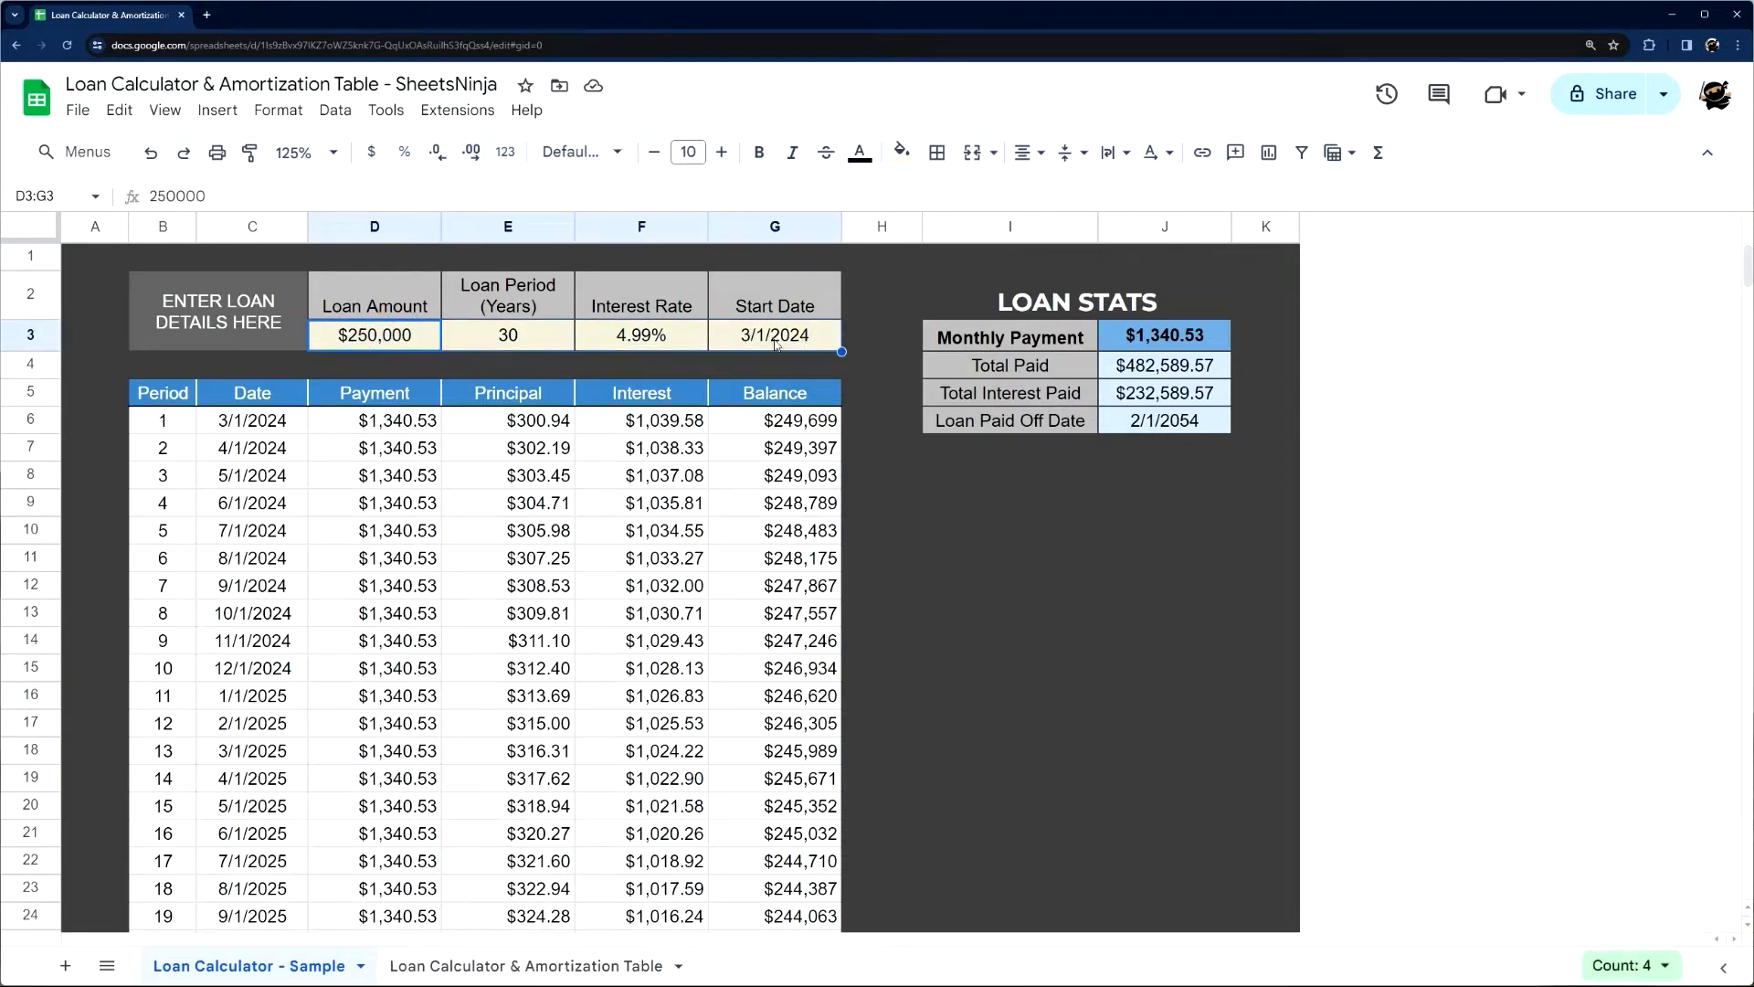
pyautogui.click(375, 342)
pyautogui.click(508, 336)
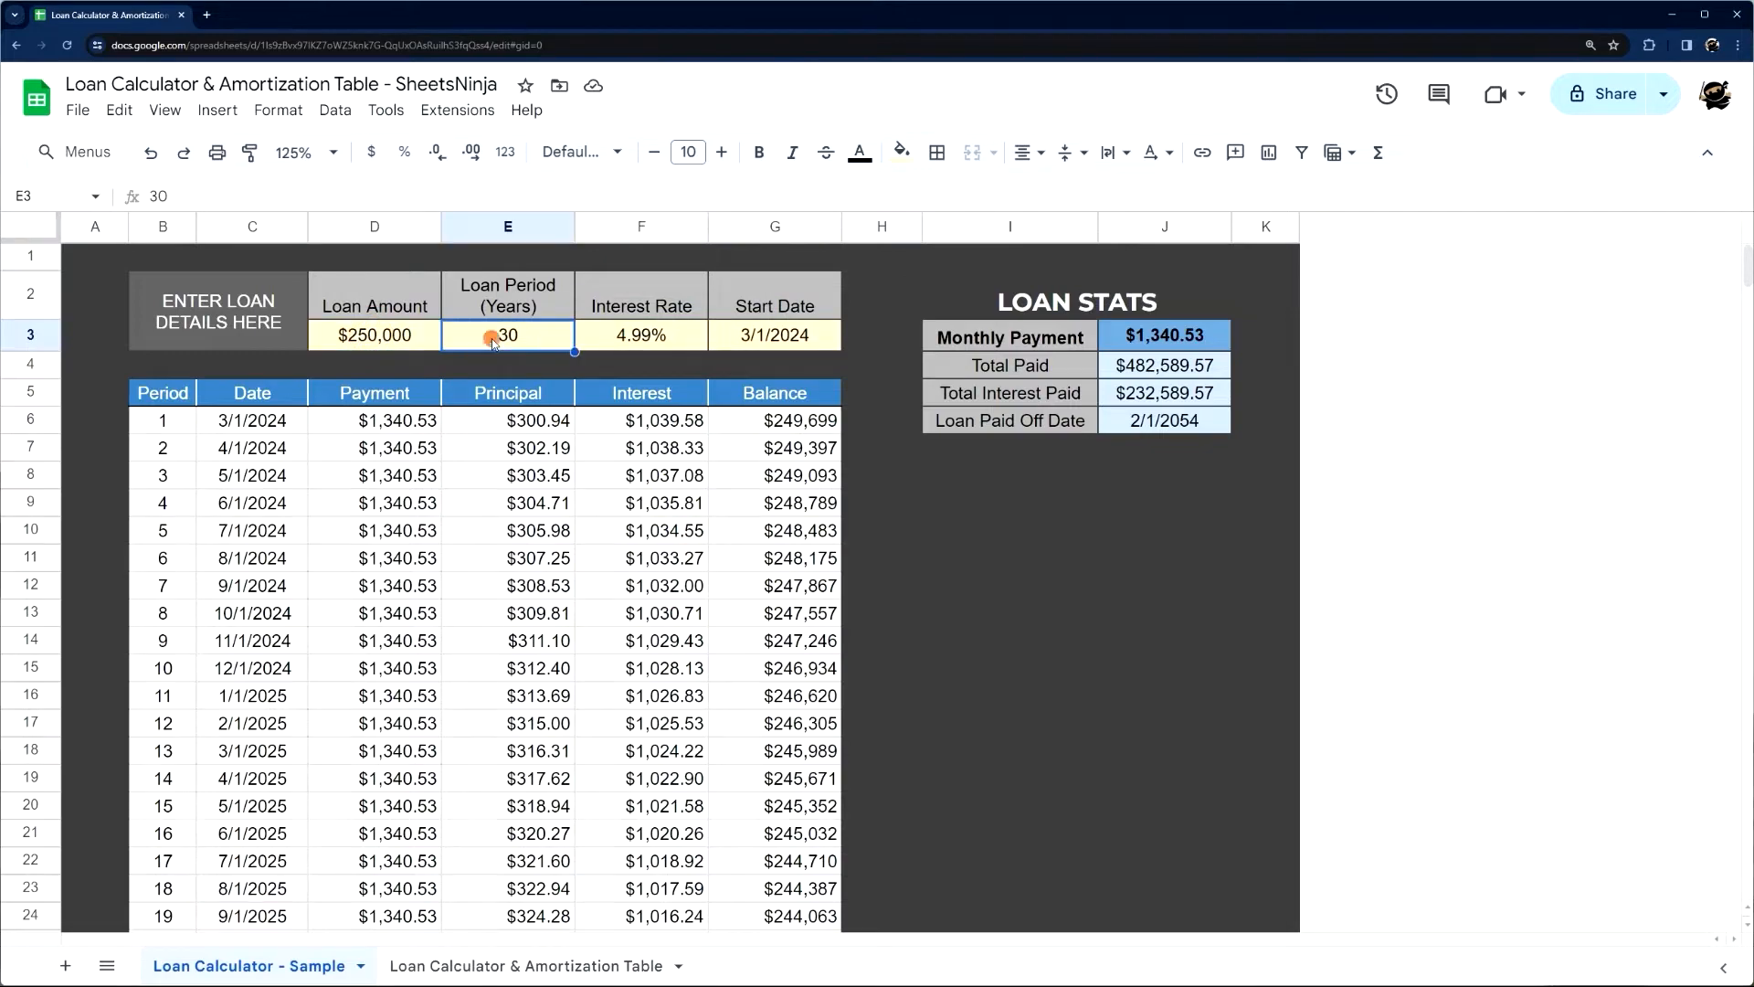
pyautogui.click(643, 343)
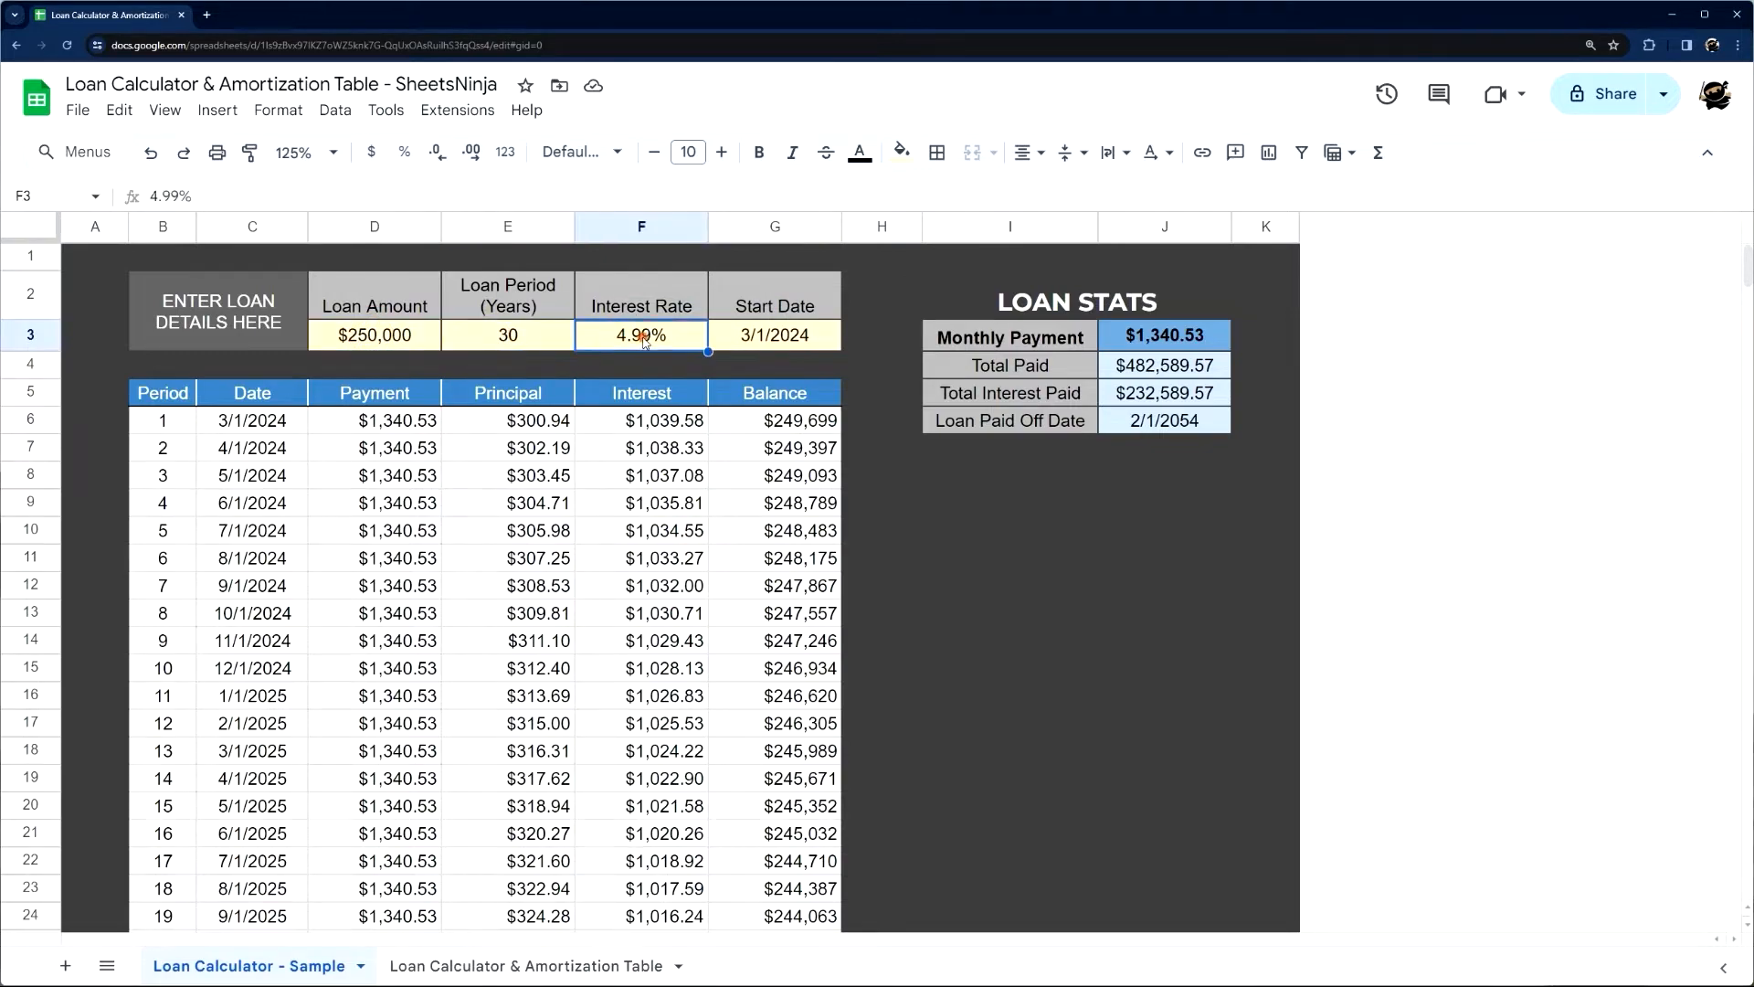
pyautogui.click(763, 343)
pyautogui.moveTo(177, 421); pyautogui.dragTo(765, 806)
# Set the sample sheet's loan amount in D3 to 100,000
pyautogui.click(402, 343)
pyautogui.write('1')
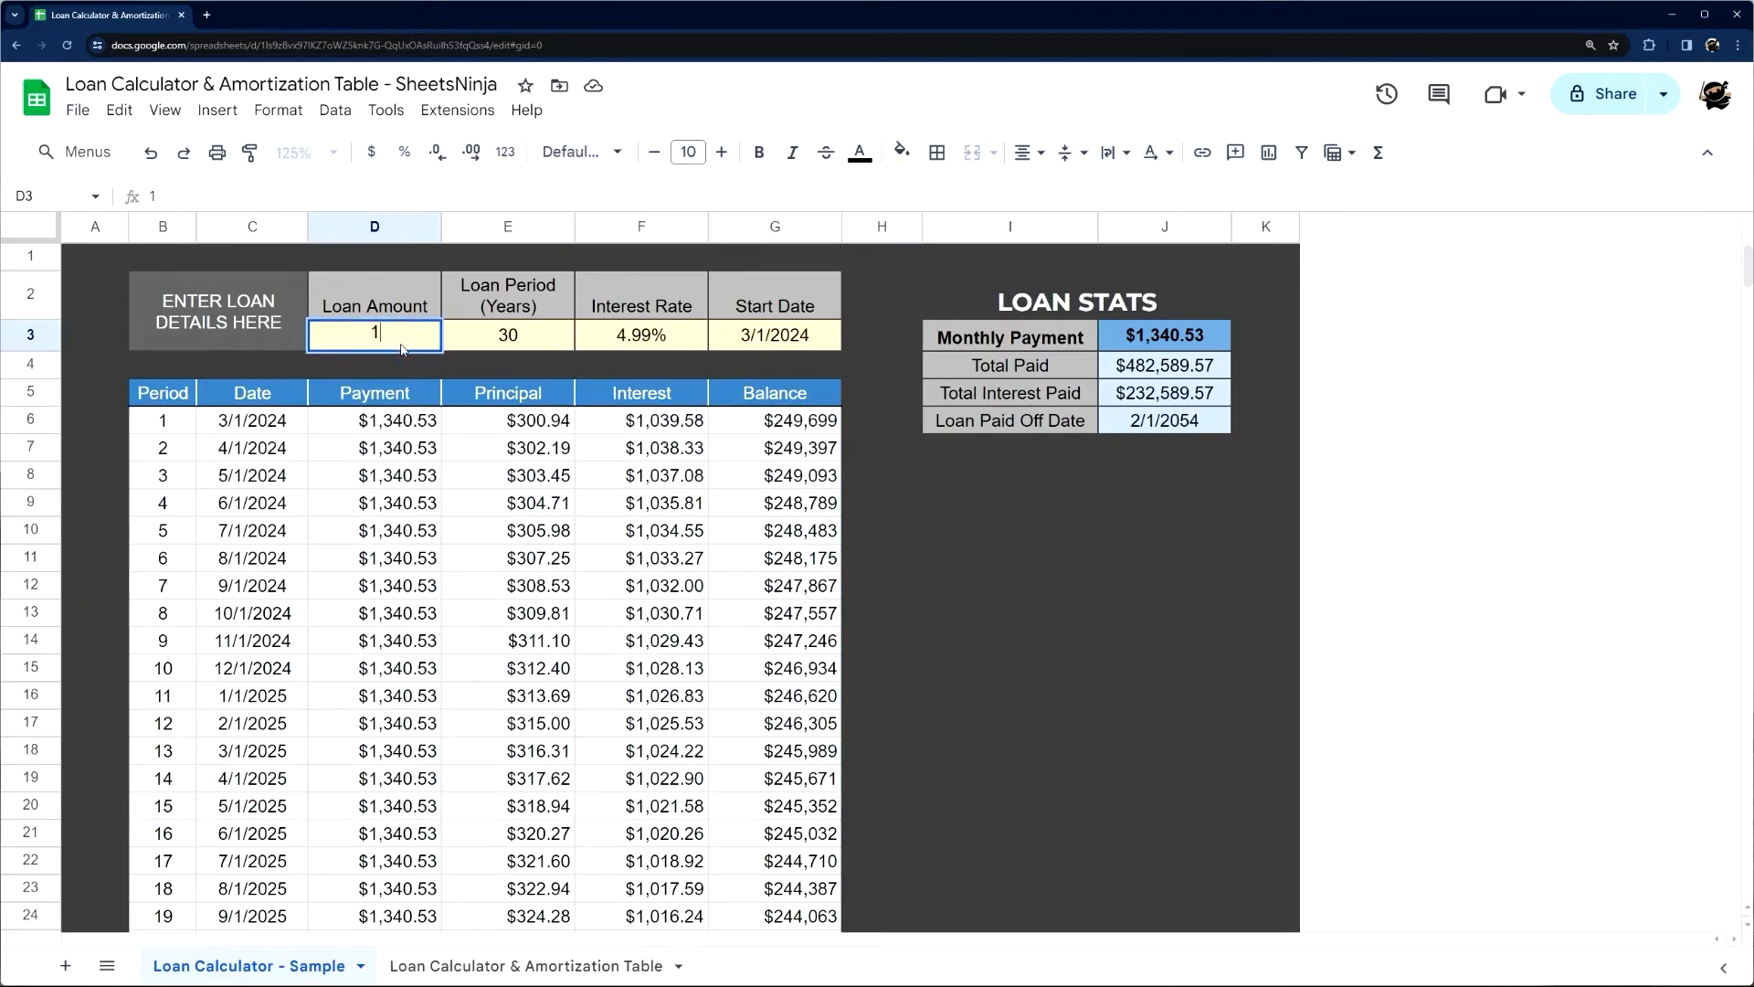
pyautogui.write('00,000')
pyautogui.press('Return')
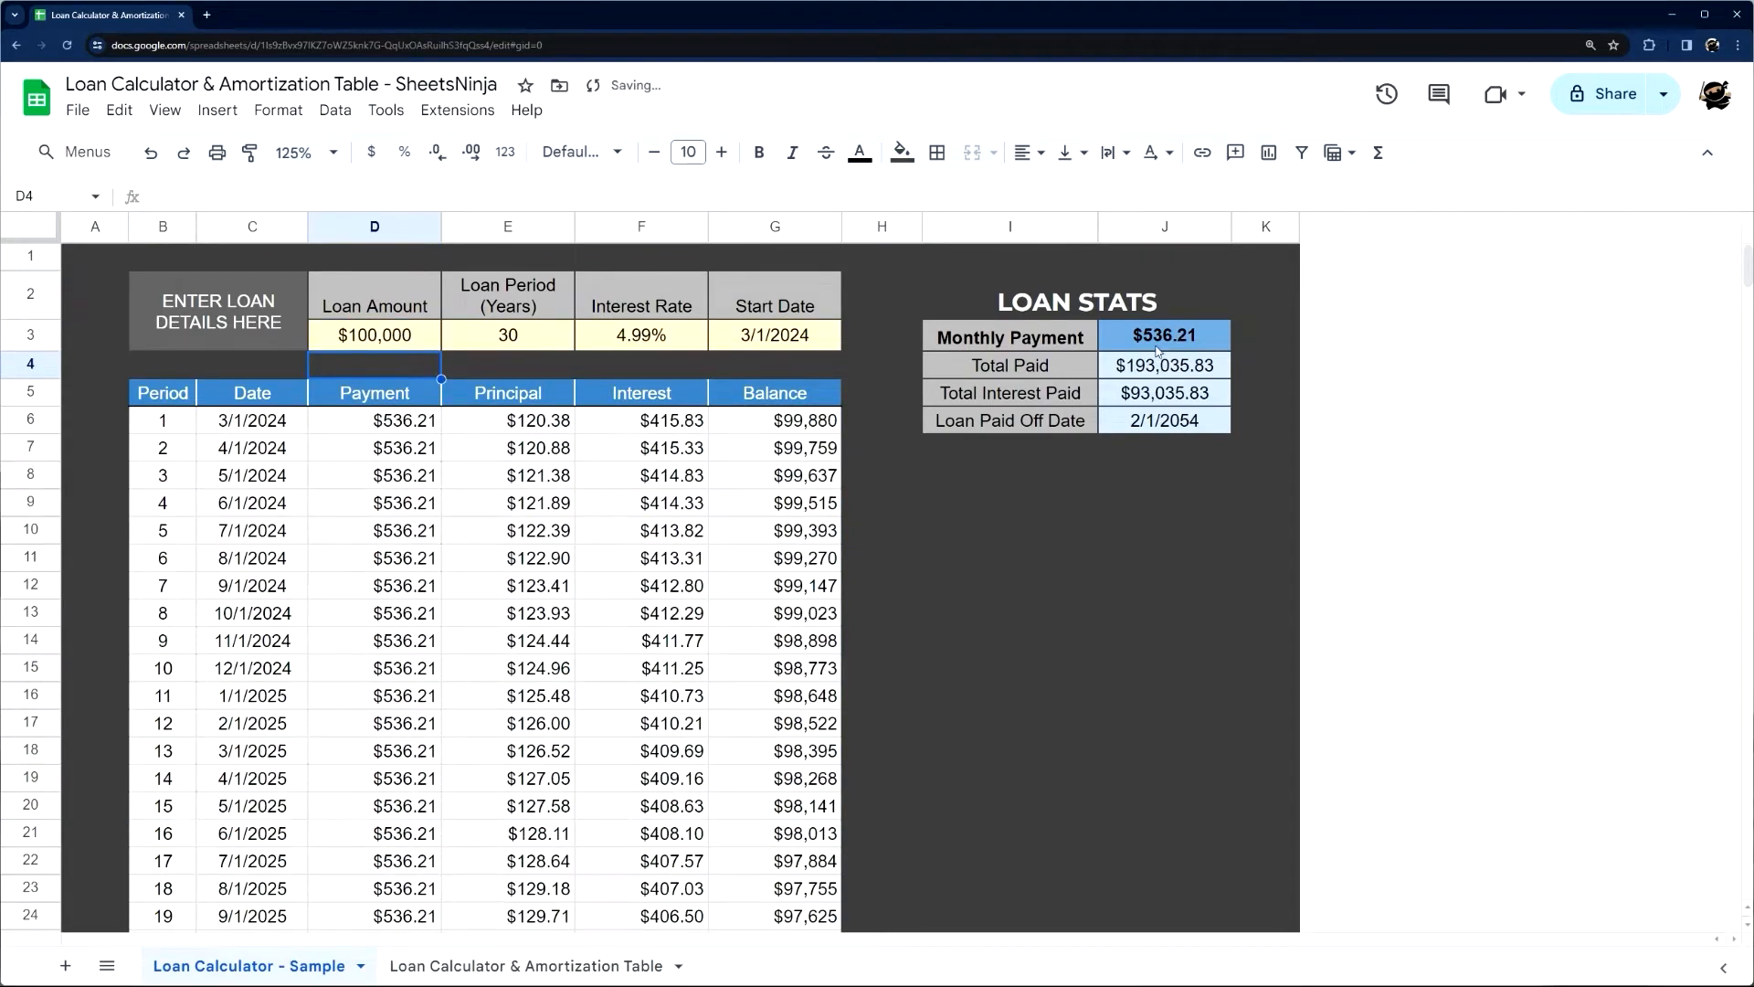
# Review the loan stats in J3:J6: monthly payment, total paid, total interest paid and loan paid off date
pyautogui.moveTo(1157, 352); pyautogui.dragTo(1172, 421)
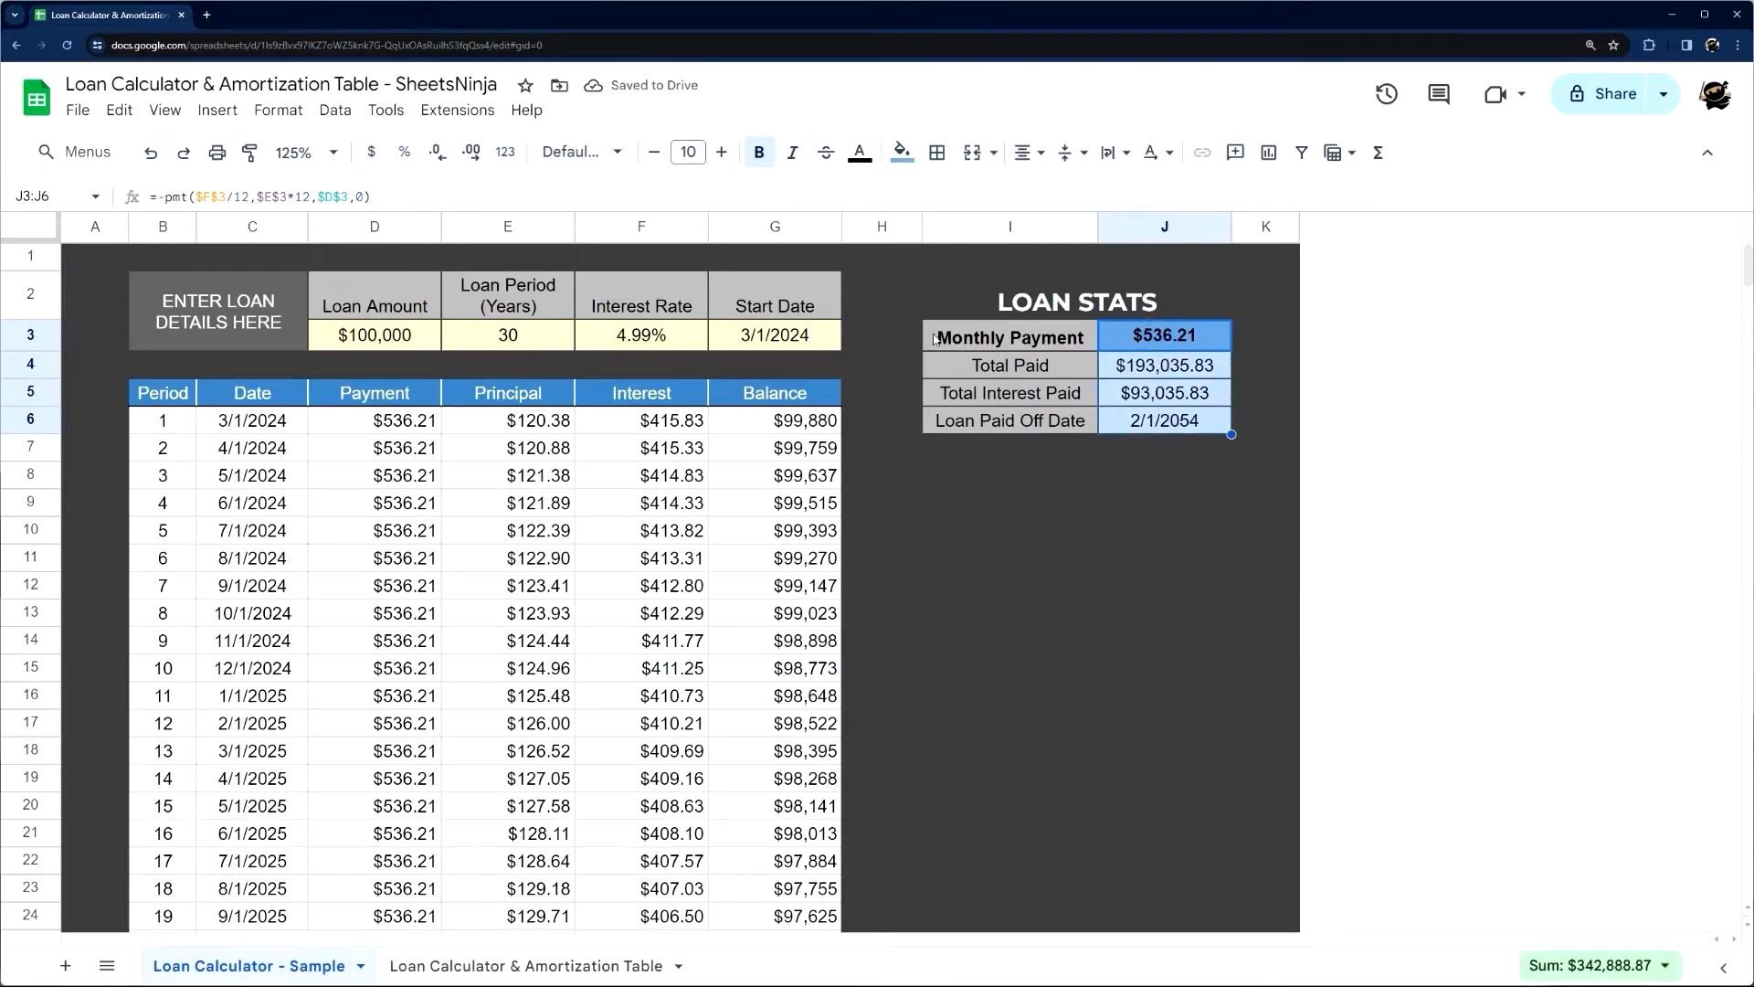
pyautogui.click(1194, 347)
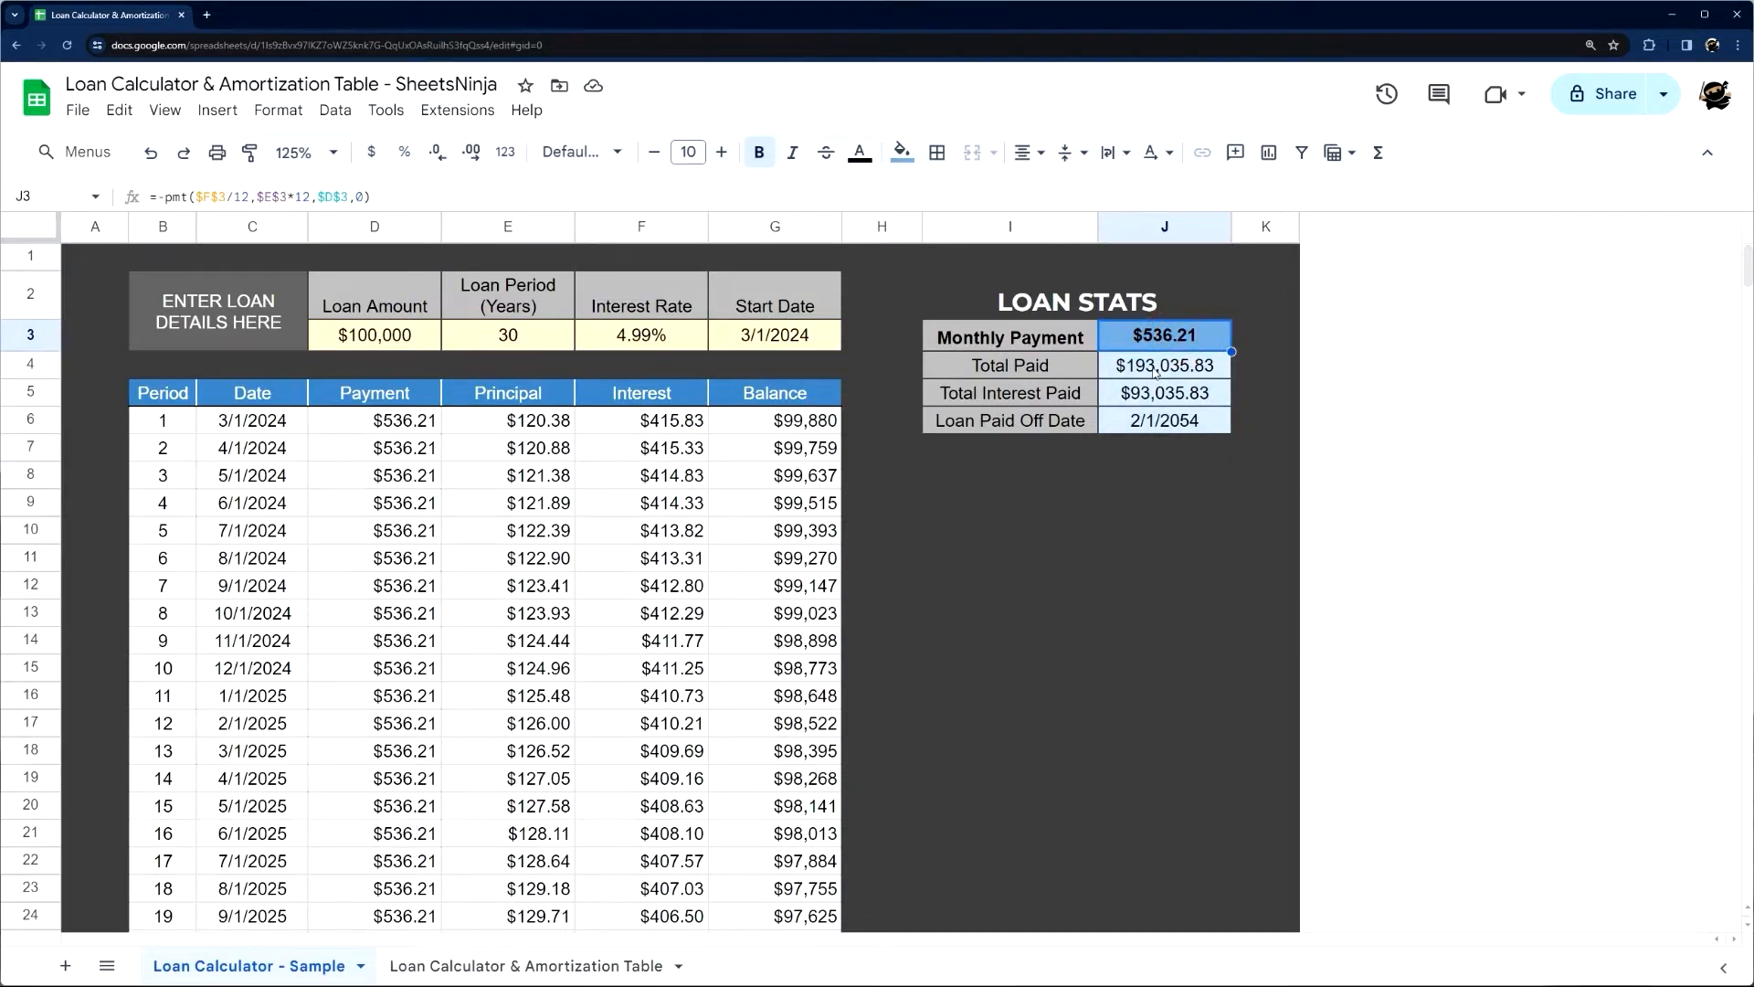
pyautogui.click(1155, 370)
pyautogui.click(1146, 394)
pyautogui.click(1142, 423)
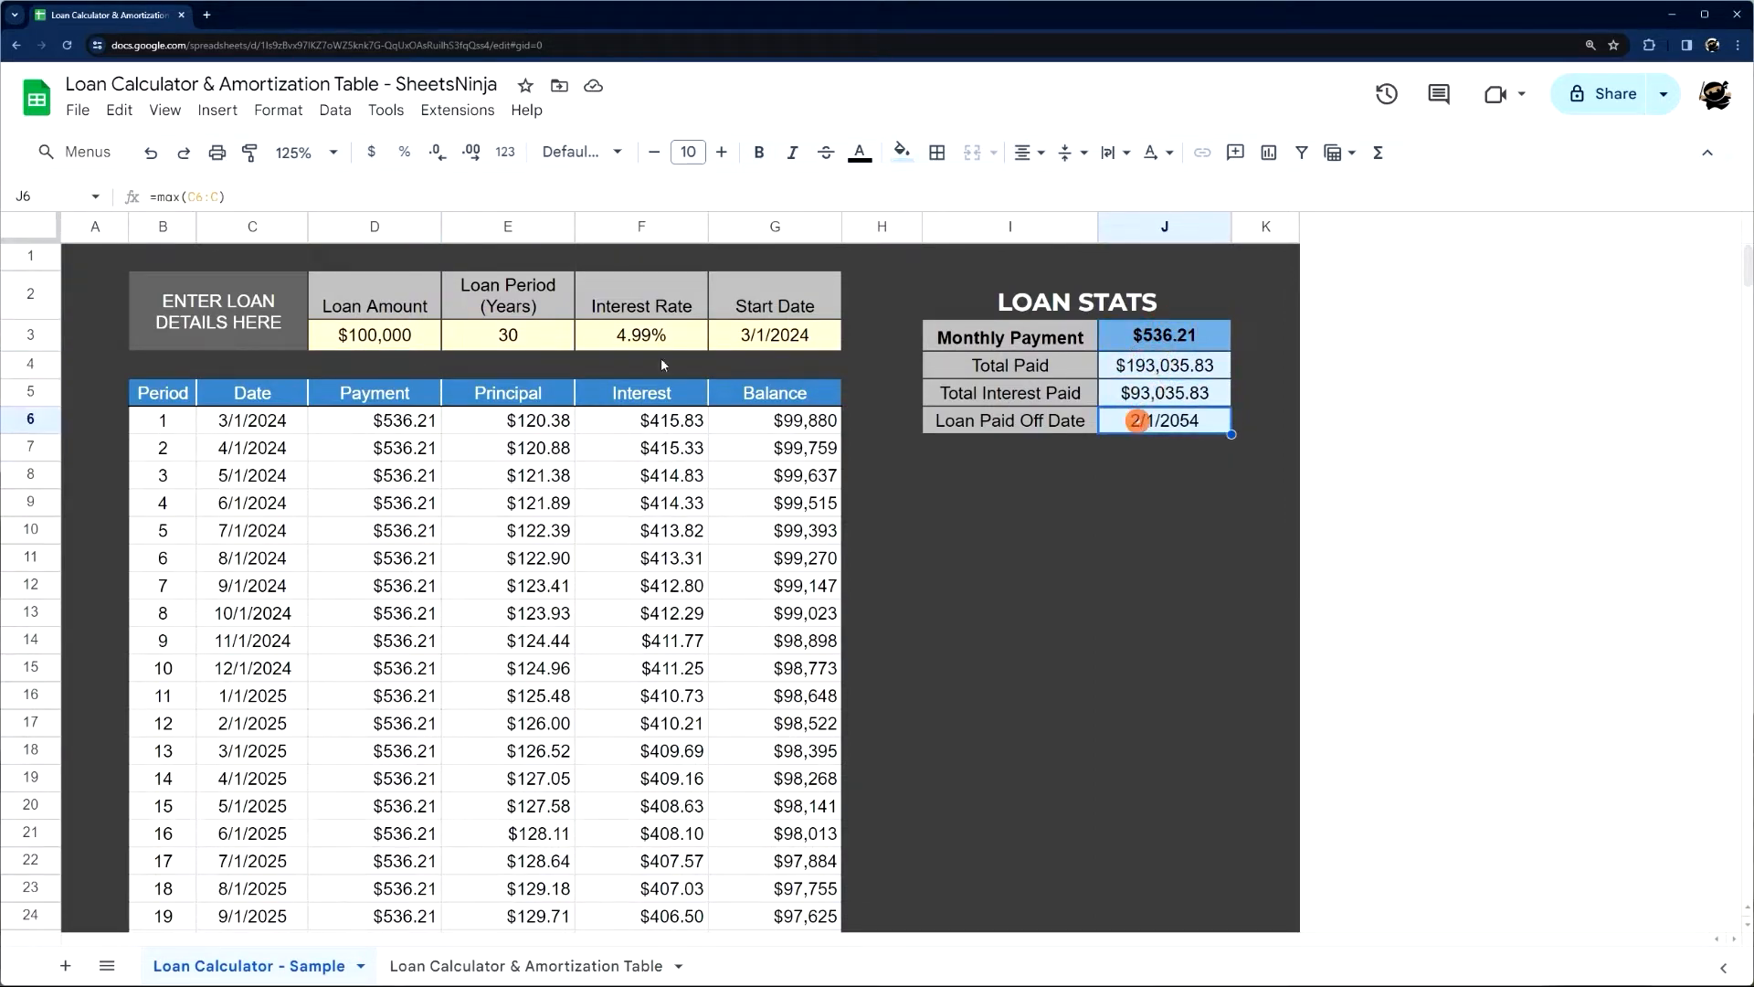
# Set the sample sheet's loan amount in D3 to 250,000
pyautogui.click(380, 345)
pyautogui.write('250,')
pyautogui.write('000')
pyautogui.press('Return')
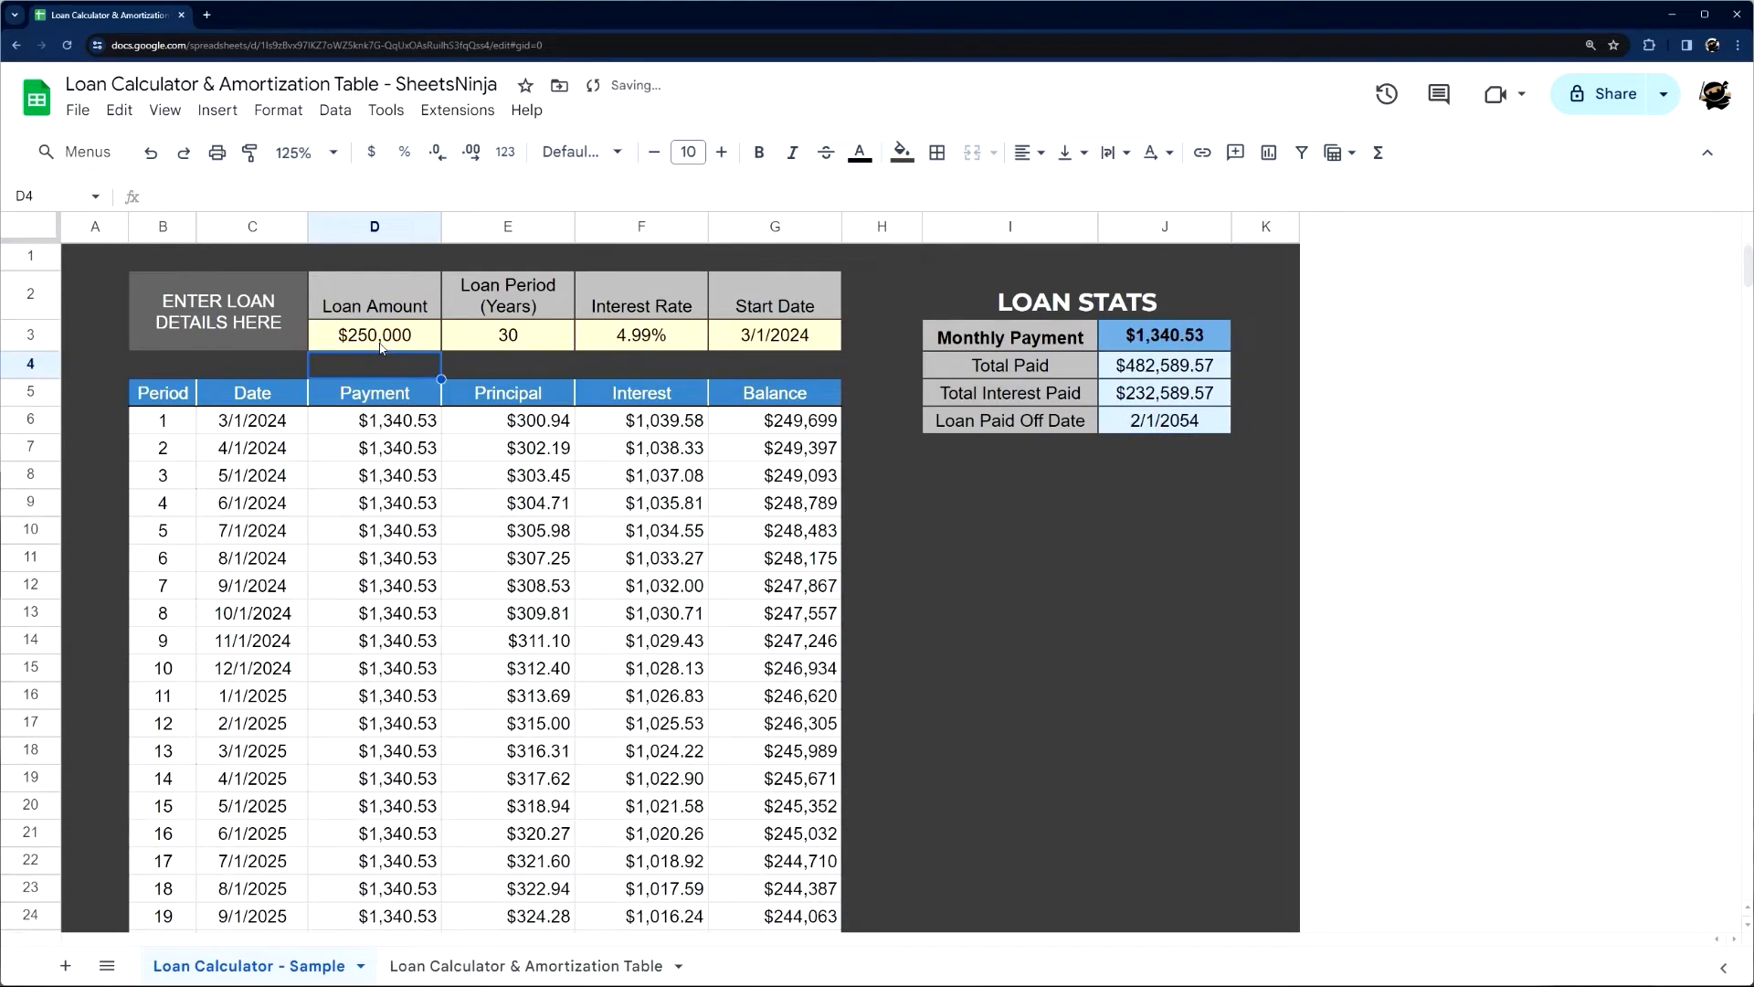
pyautogui.click(904, 505)
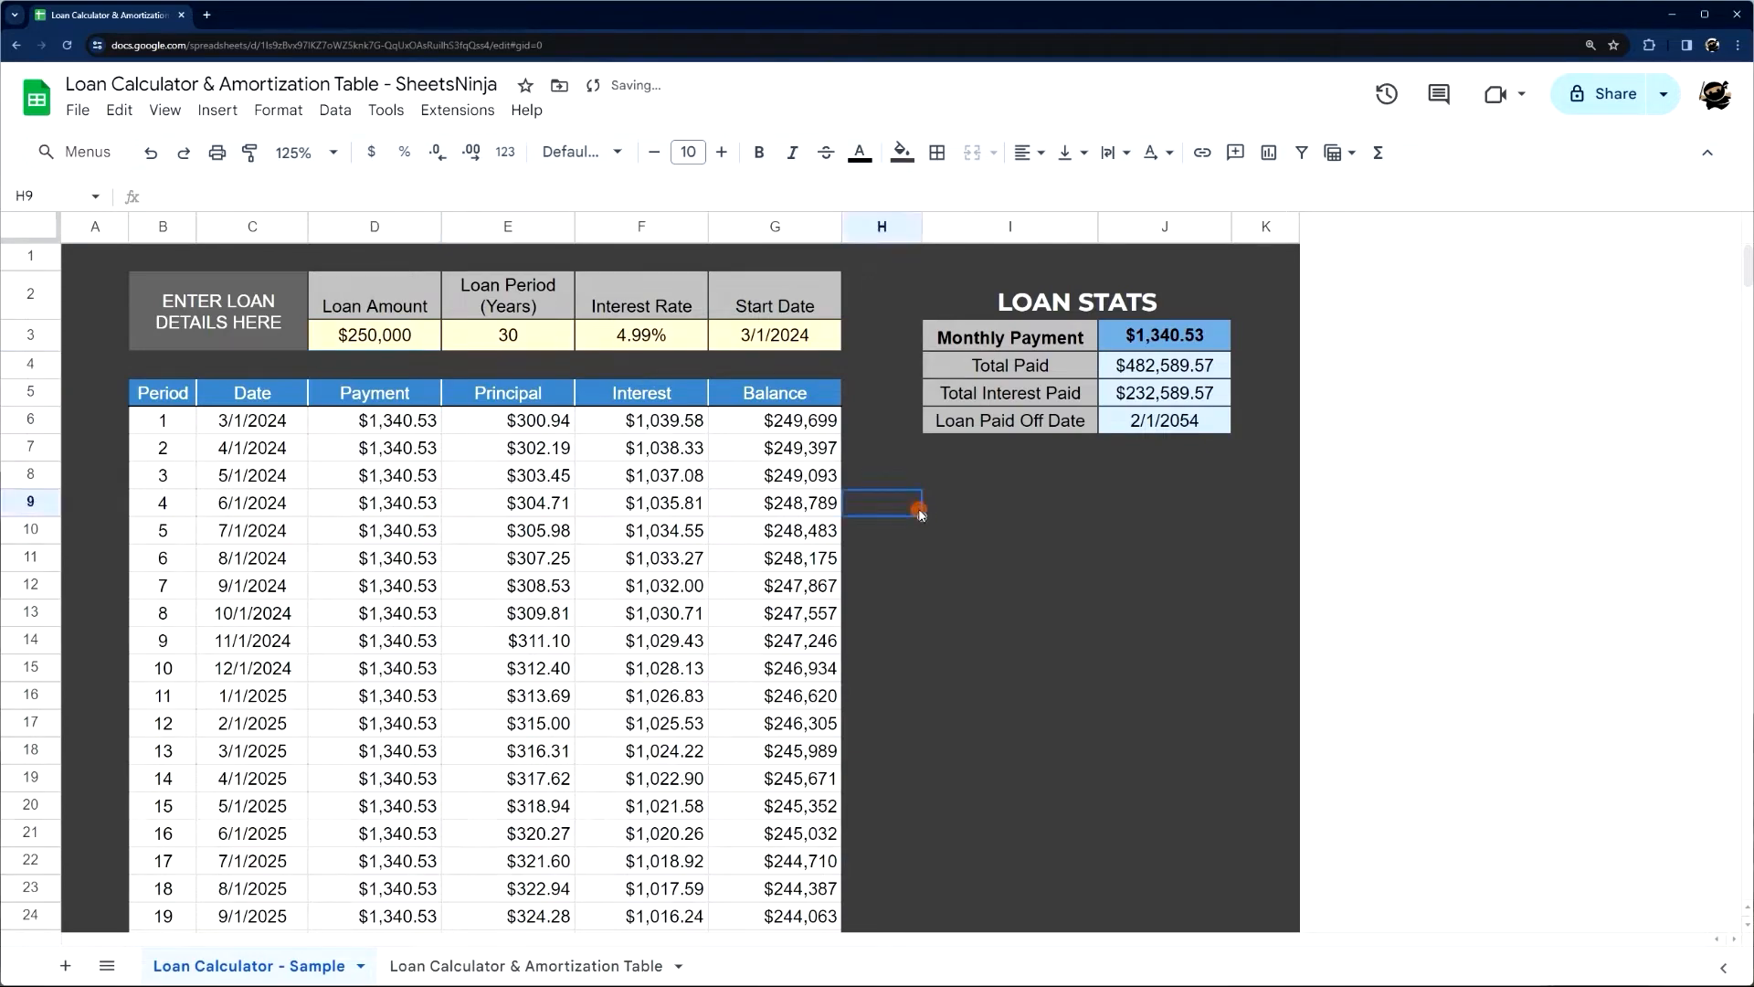
# Inspect the payment, principal and interest formulas in the first period row of the amortization table
pyautogui.click(404, 423)
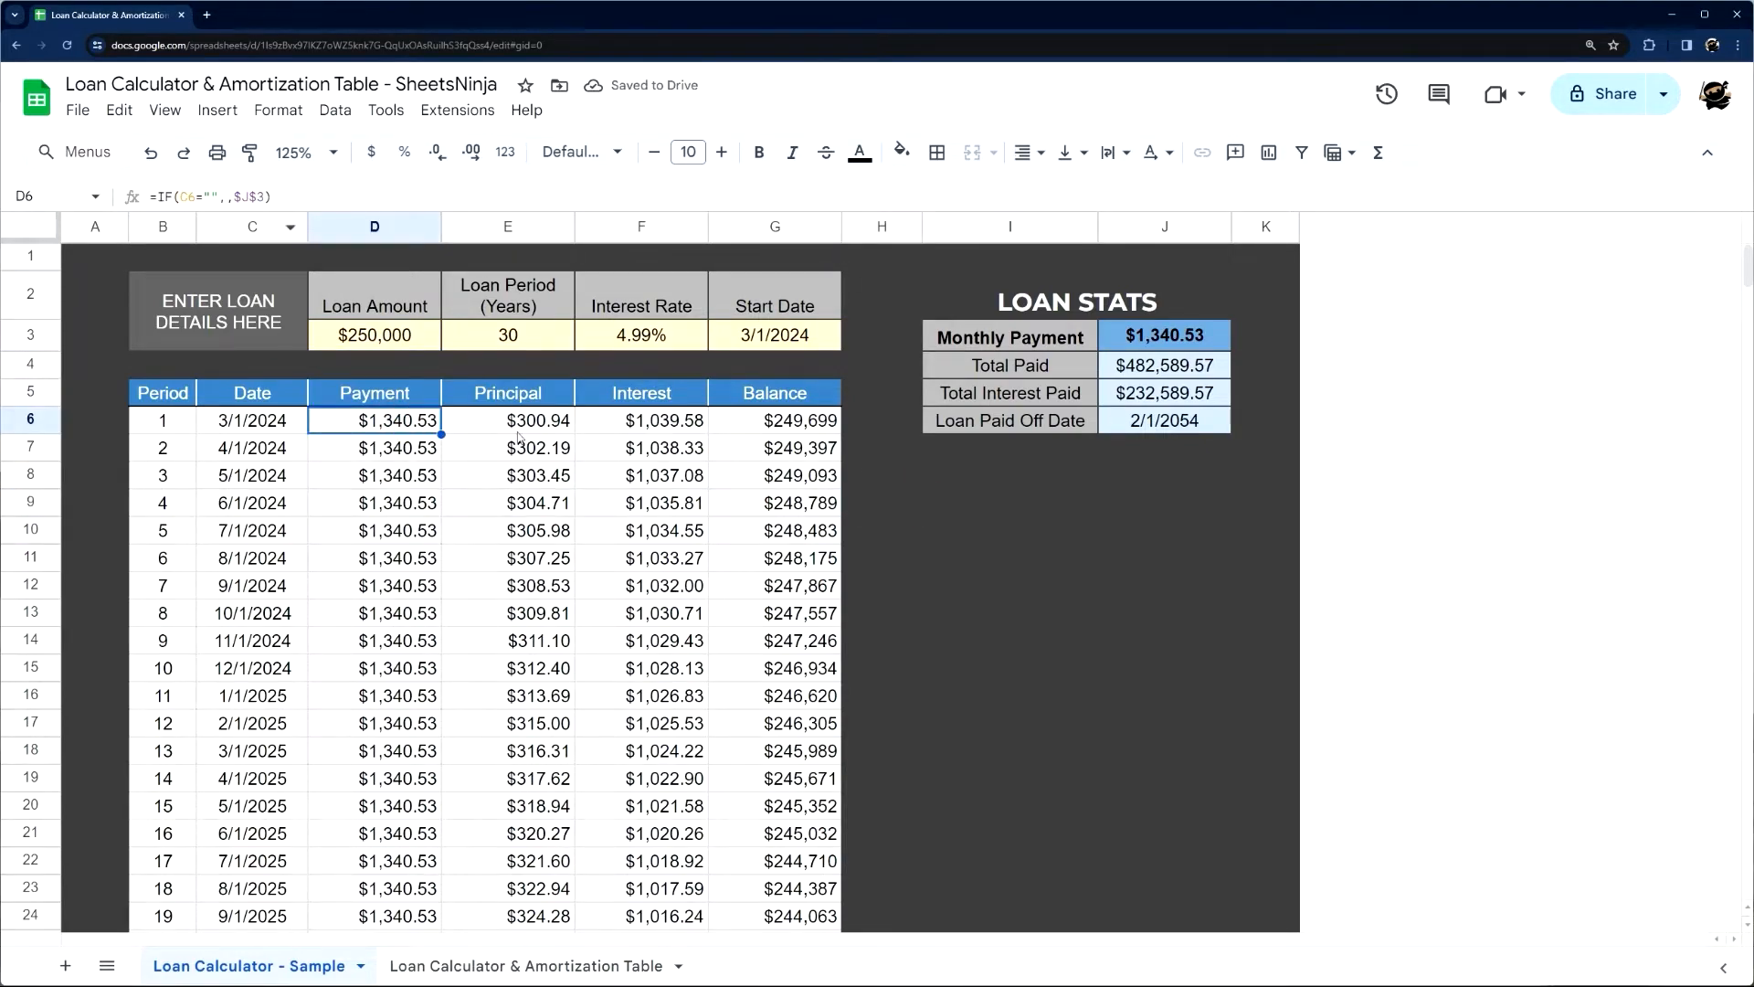
pyautogui.click(517, 424)
pyautogui.click(623, 418)
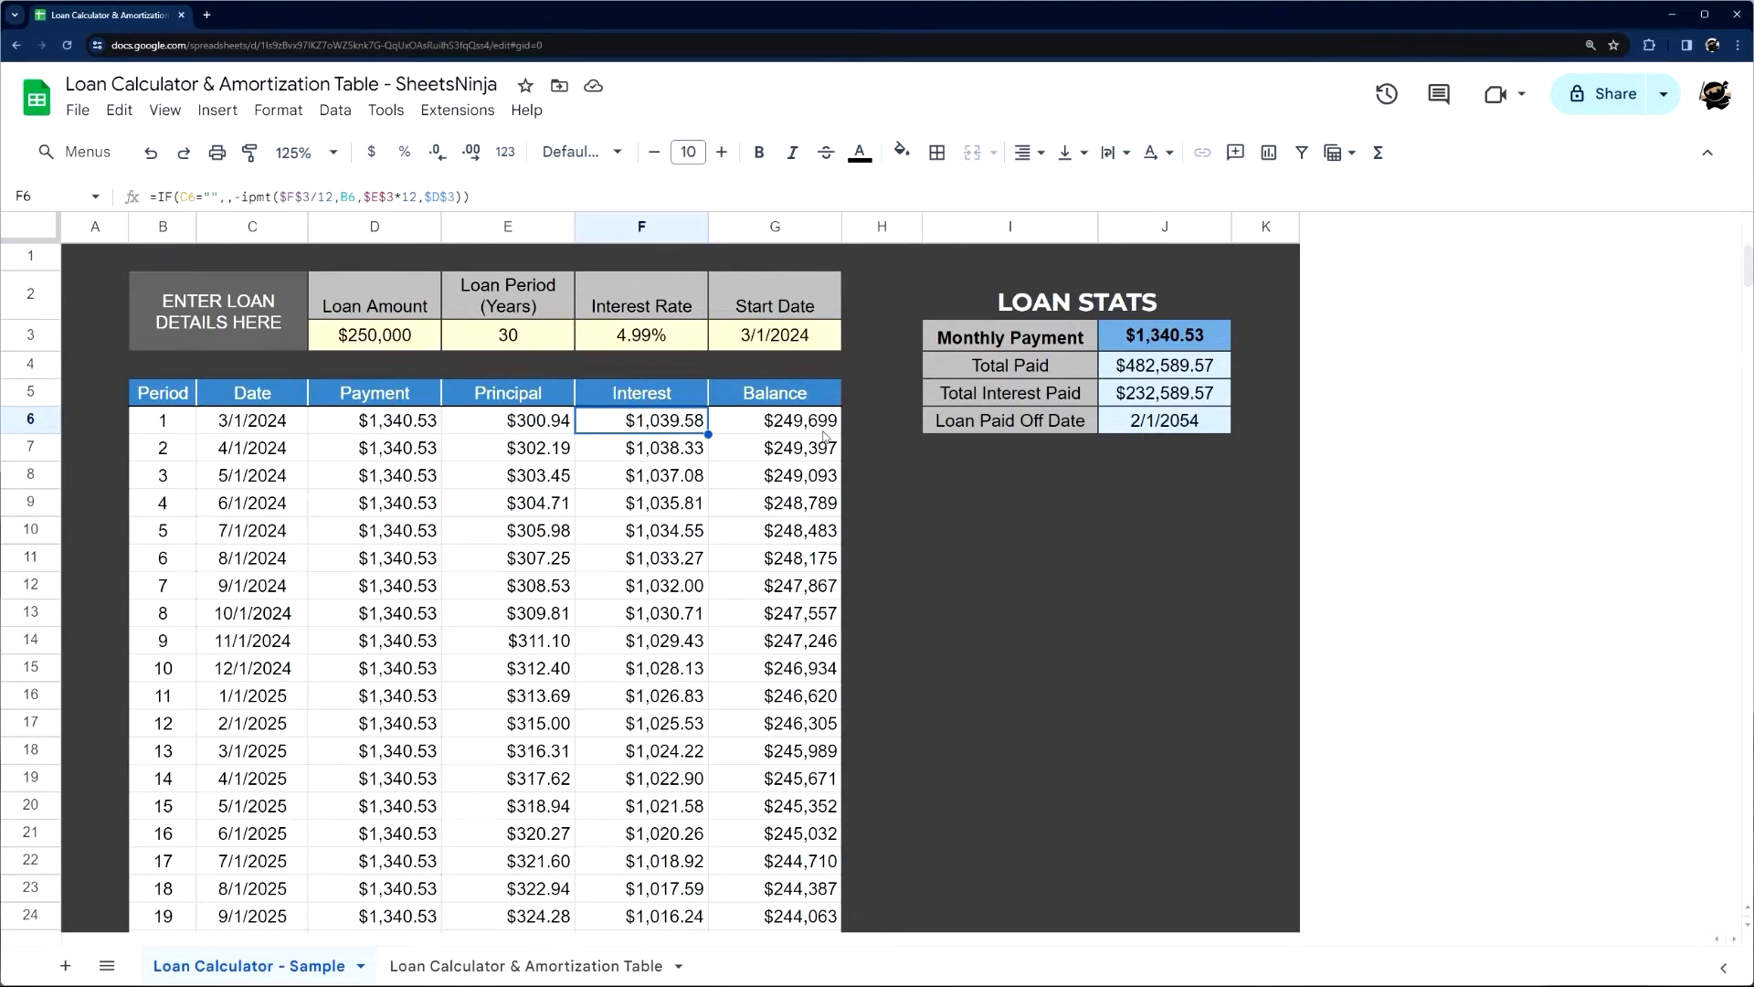
pyautogui.click(950, 522)
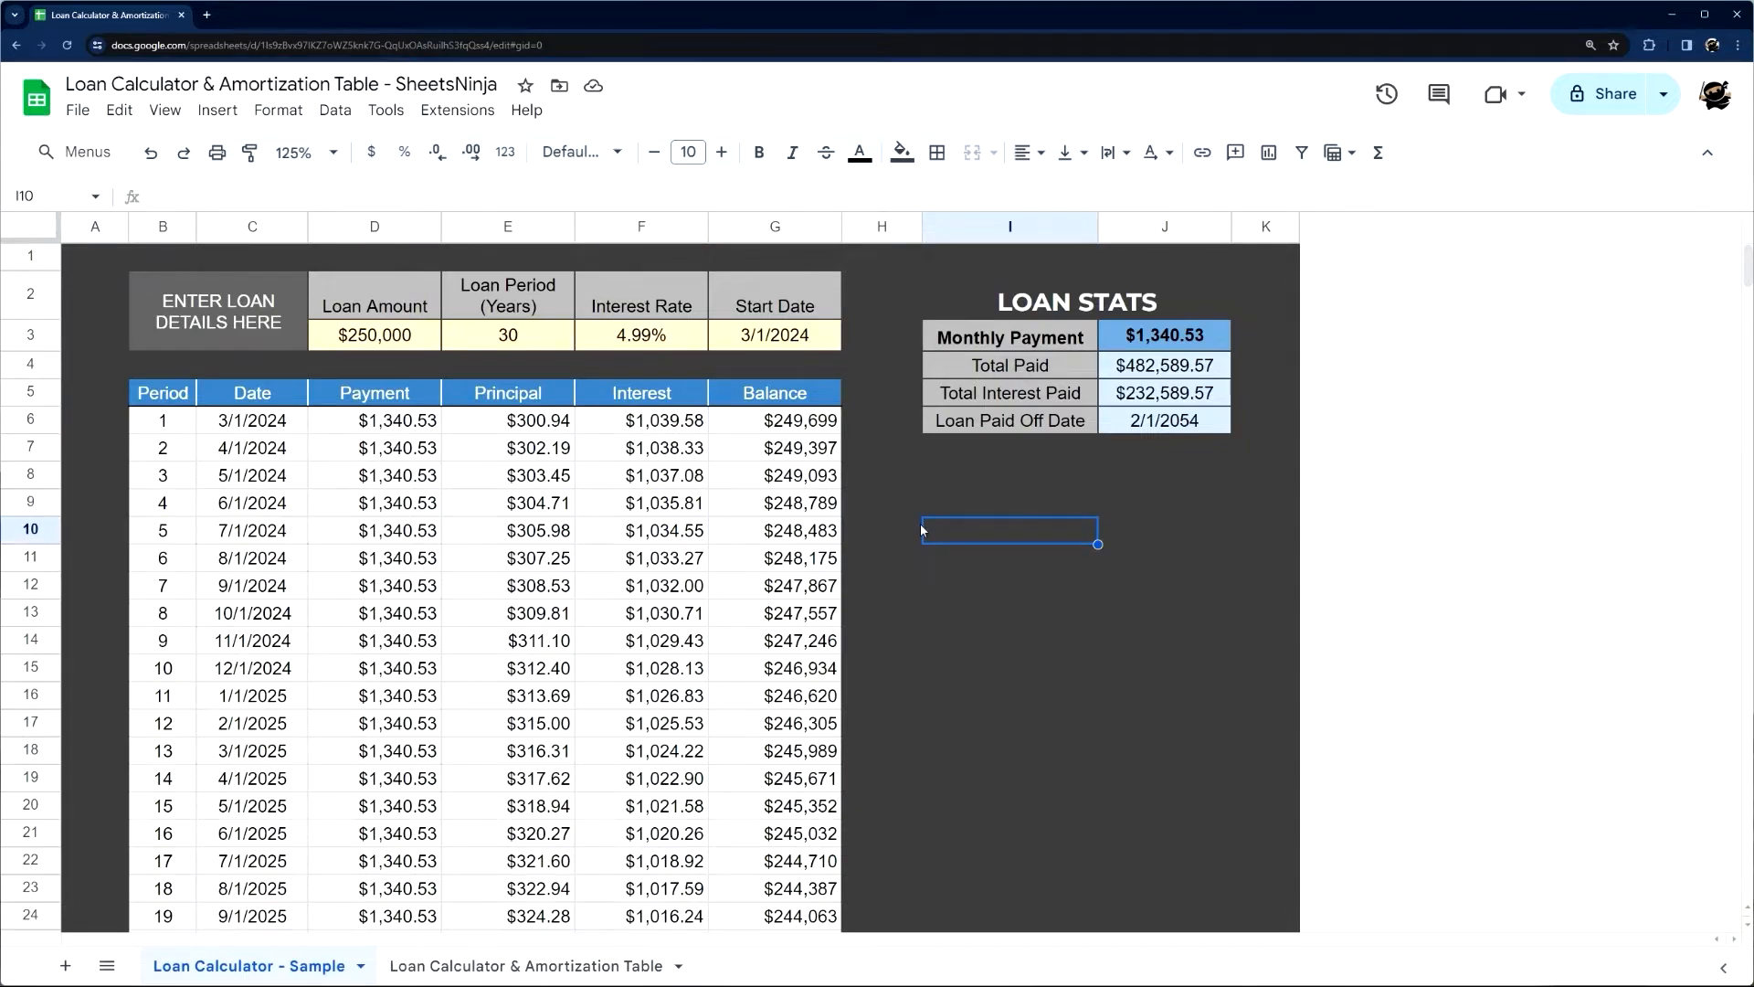
# Fill every cell of the blank Loan Calculator & Amortization Table sheet with the darkest gray
pyautogui.click(536, 968)
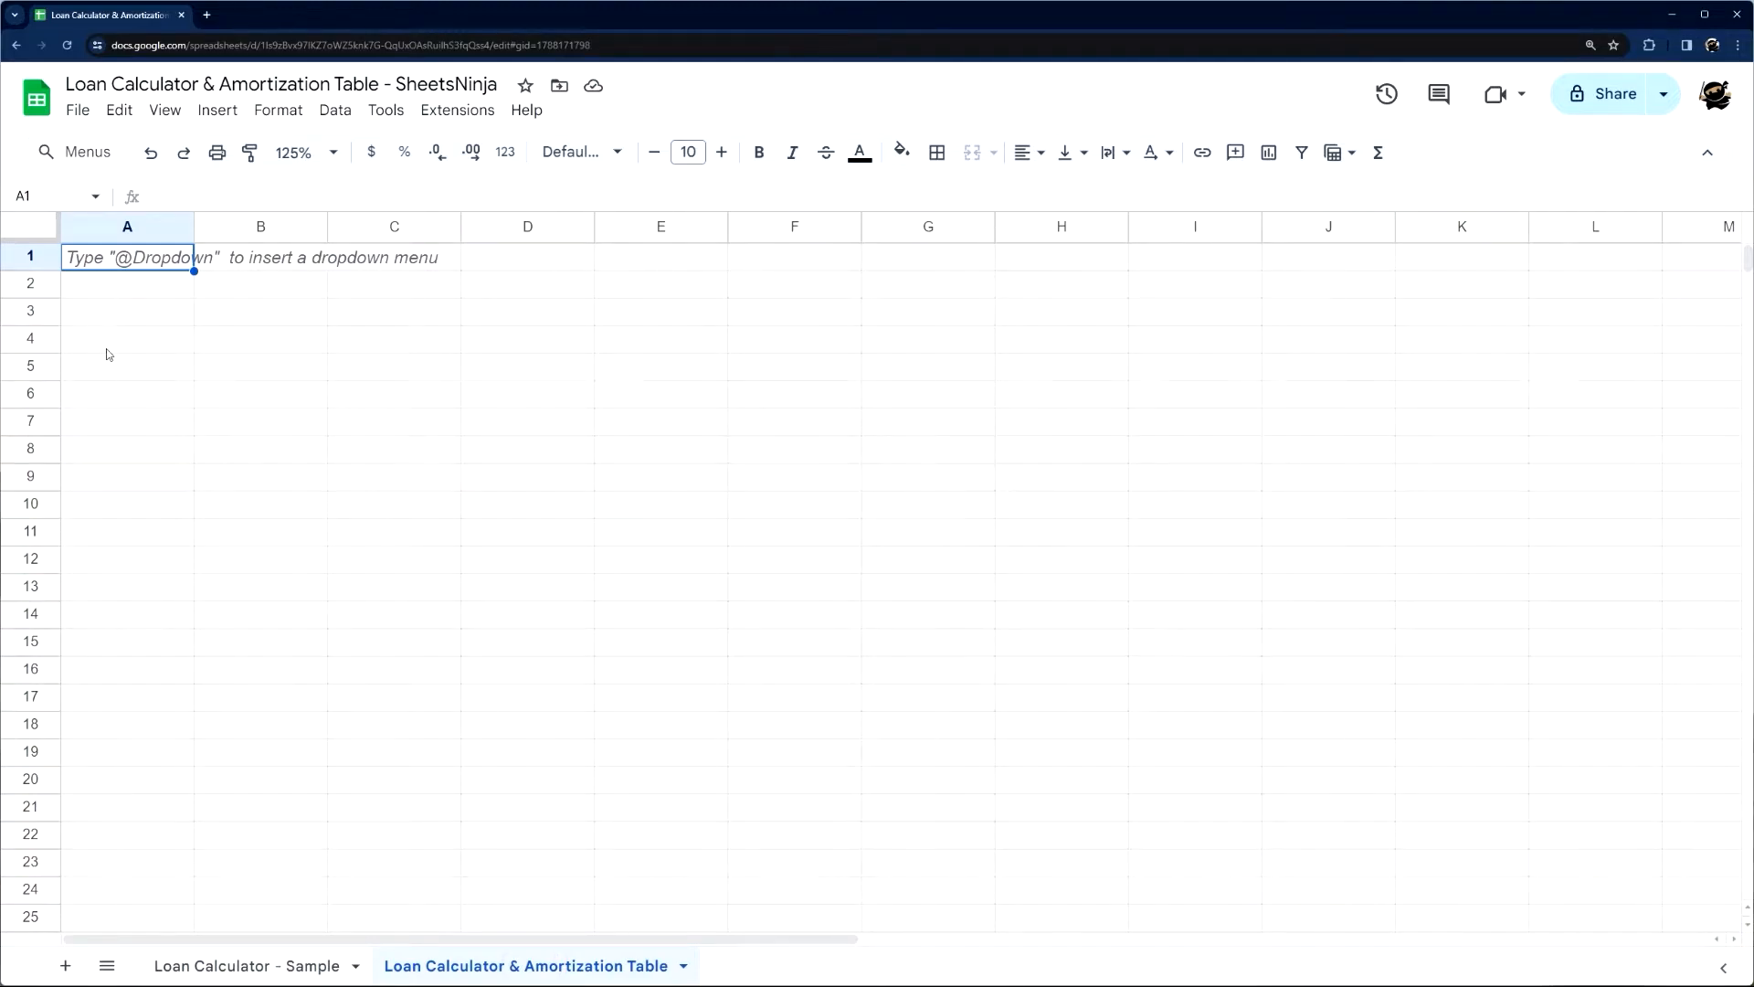
pyautogui.click(43, 225)
pyautogui.click(902, 151)
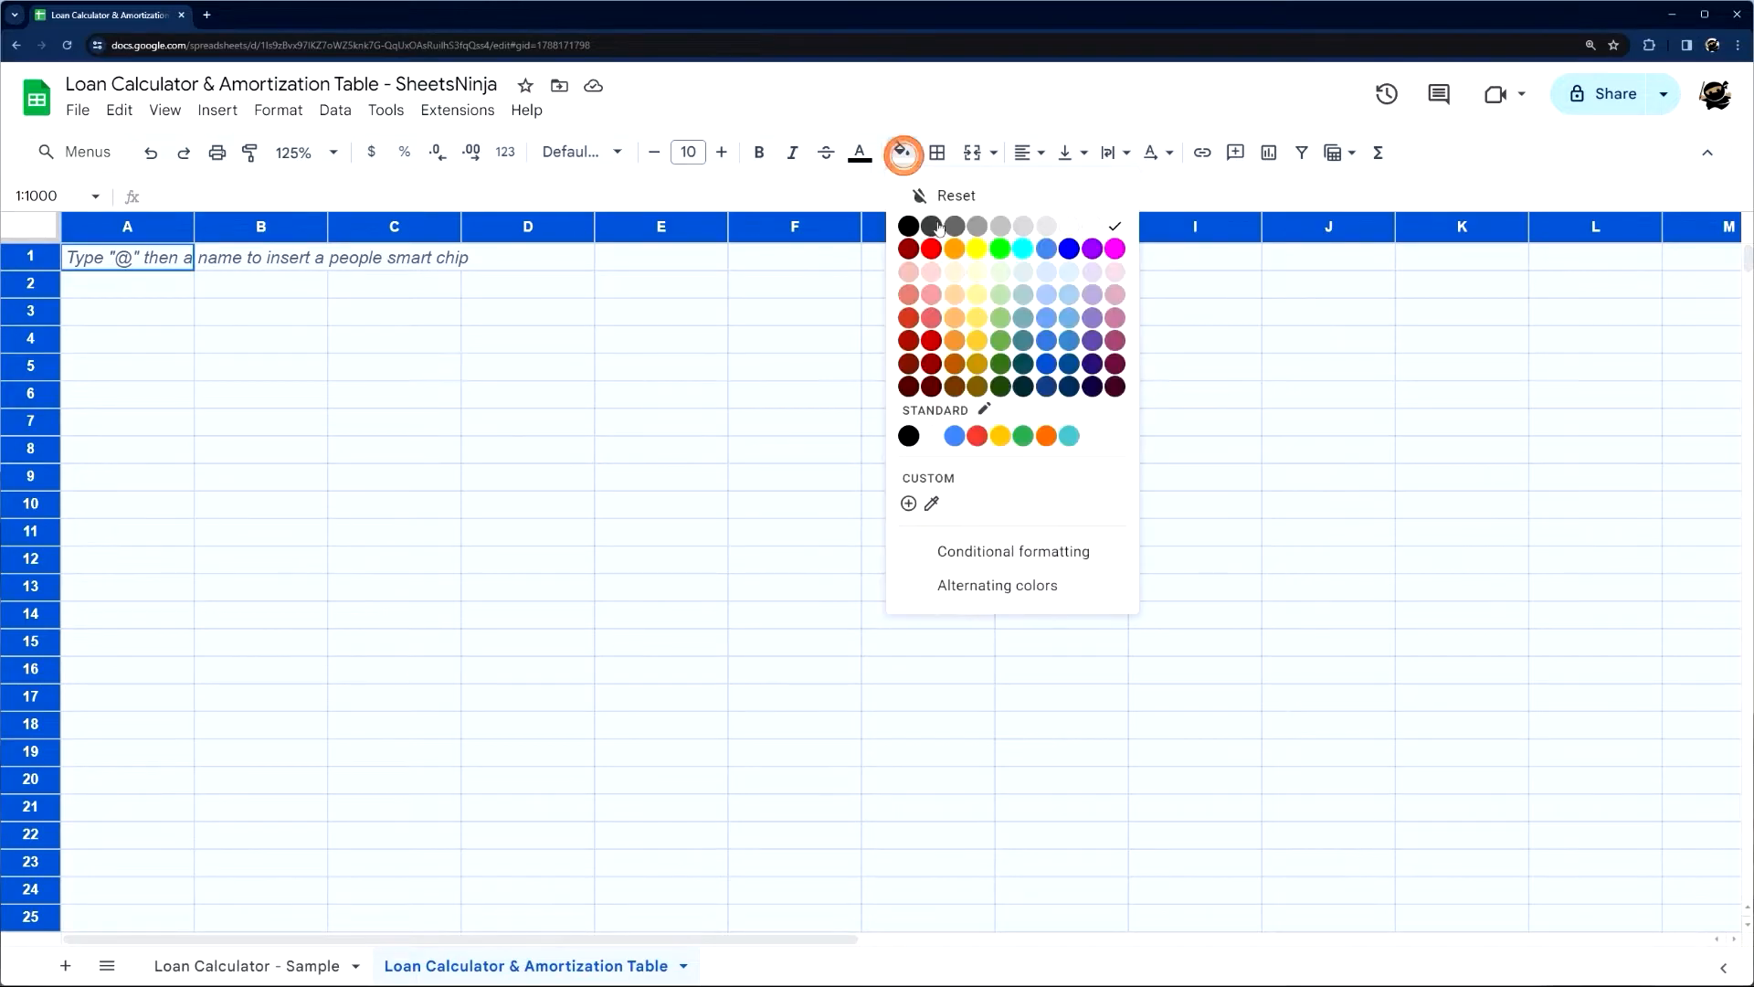
pyautogui.click(932, 227)
pyautogui.click(435, 449)
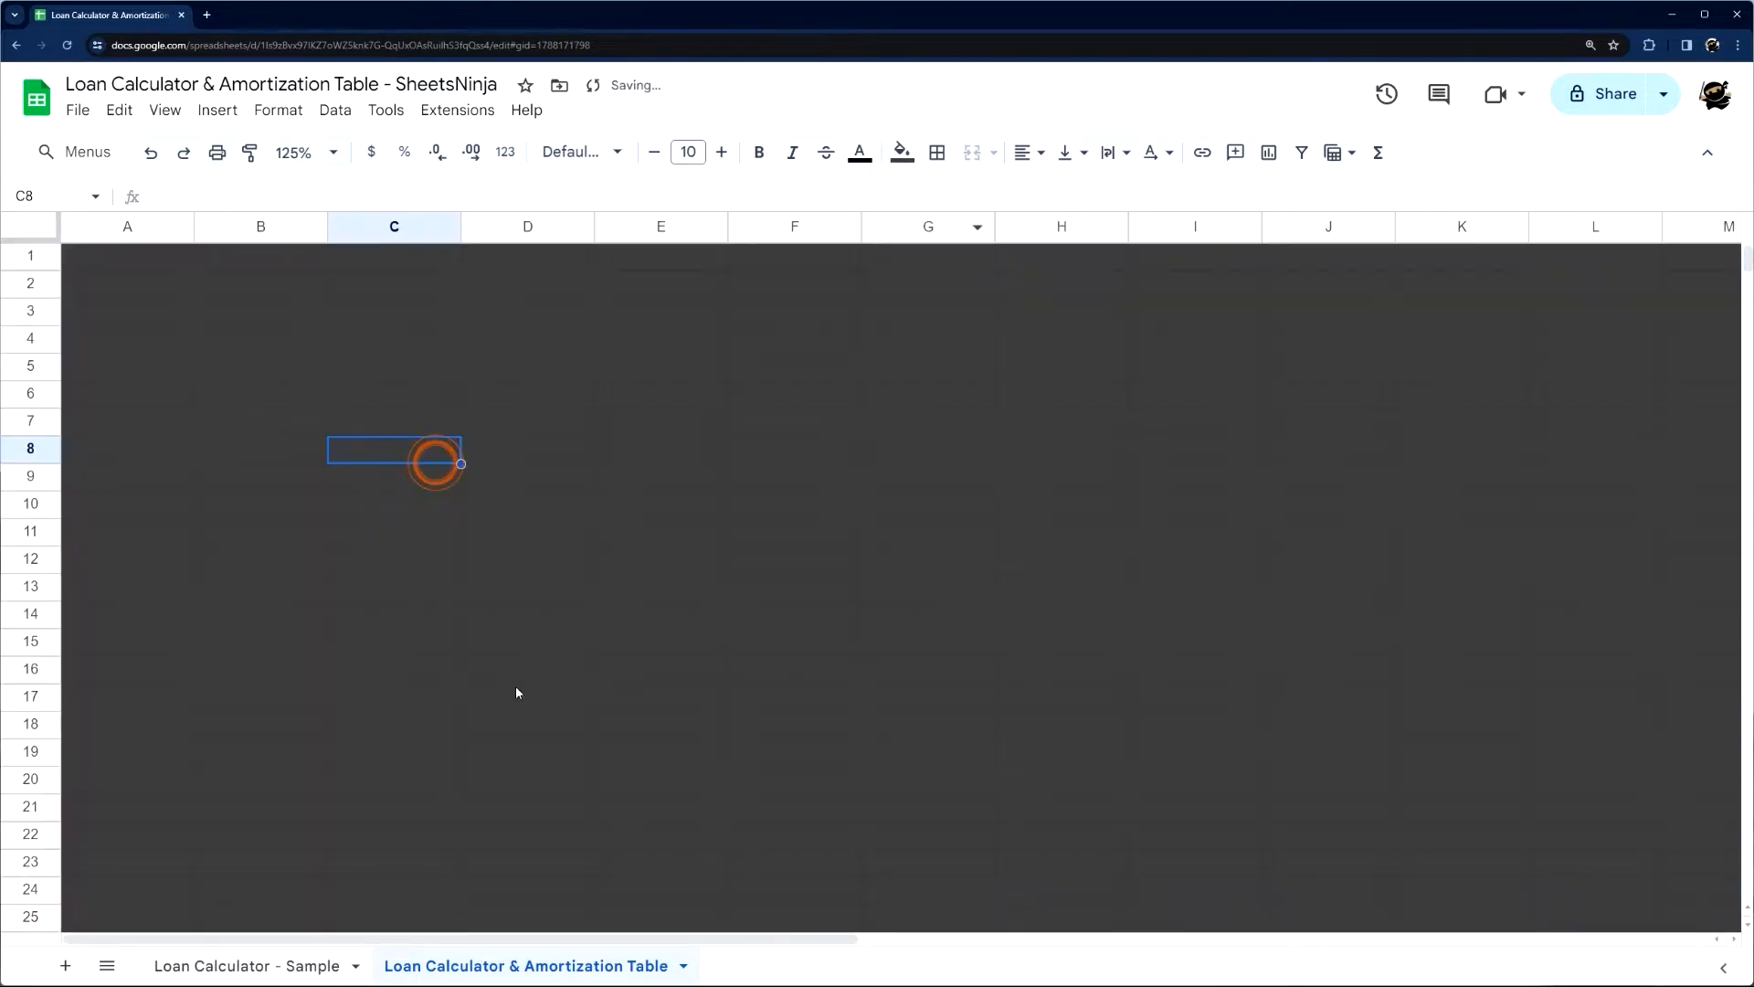
# Compare the new sheet with the sample sheet and look over the sample's used columns A through K
pyautogui.click(326, 961)
pyautogui.click(442, 963)
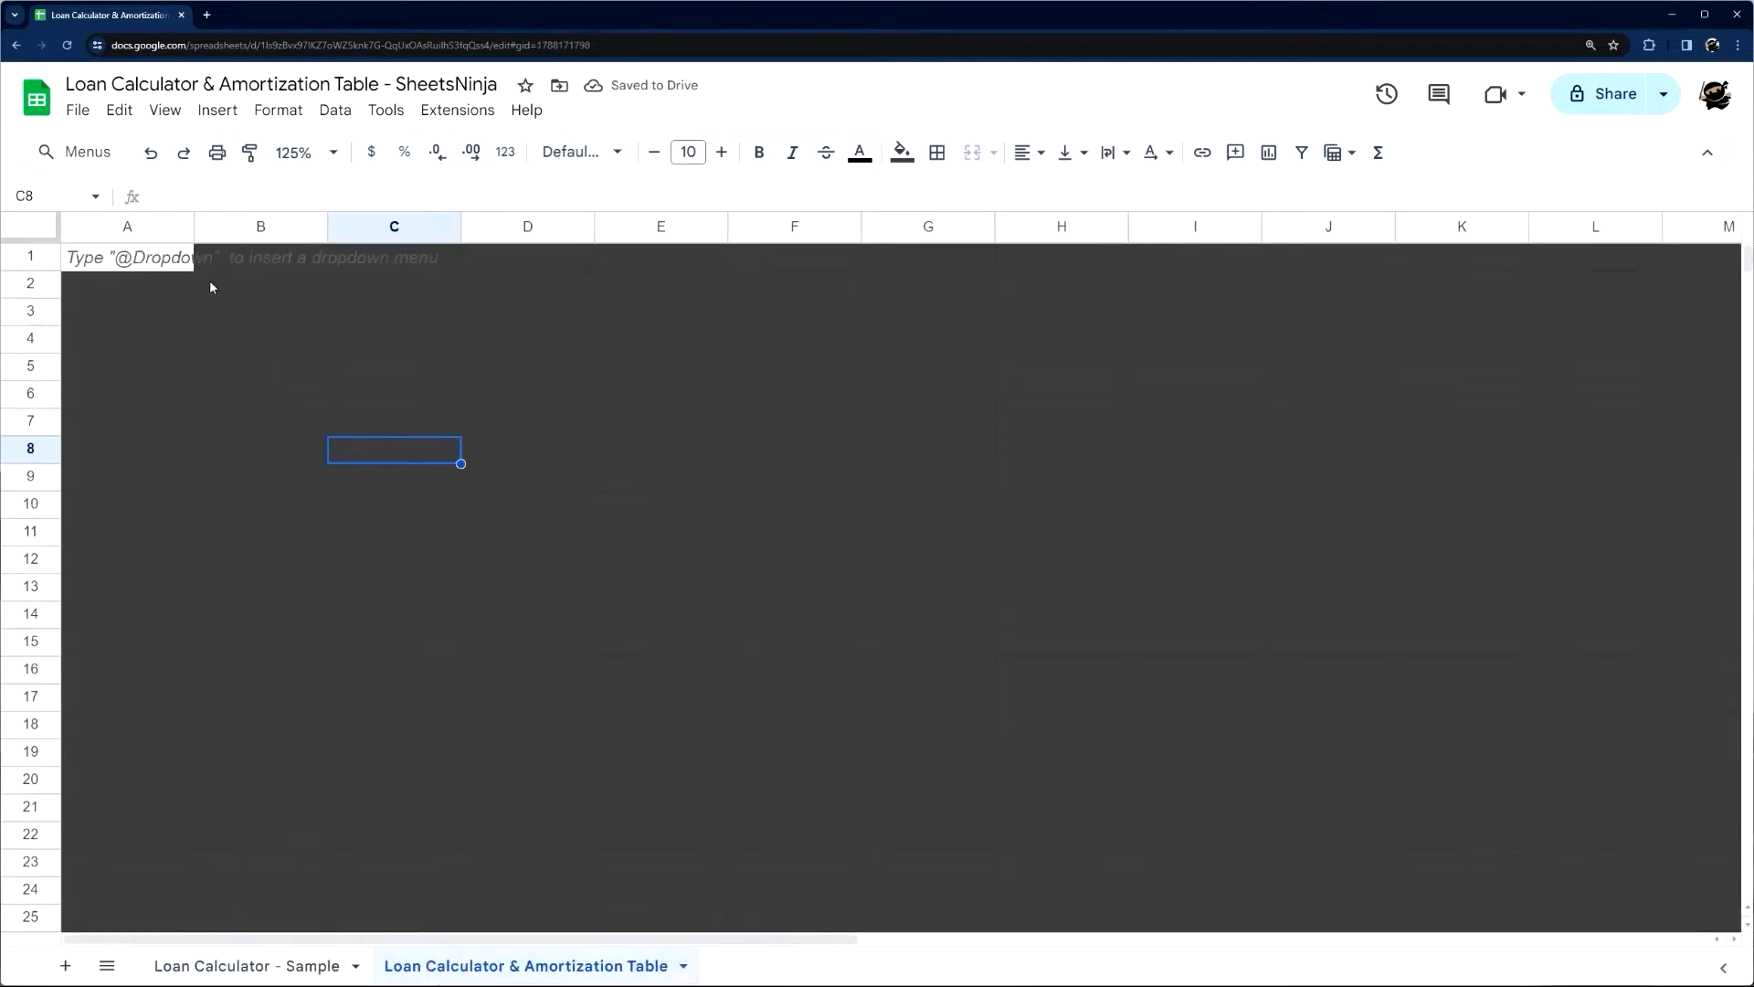
pyautogui.click(270, 963)
pyautogui.moveTo(95, 225); pyautogui.dragTo(1312, 243)
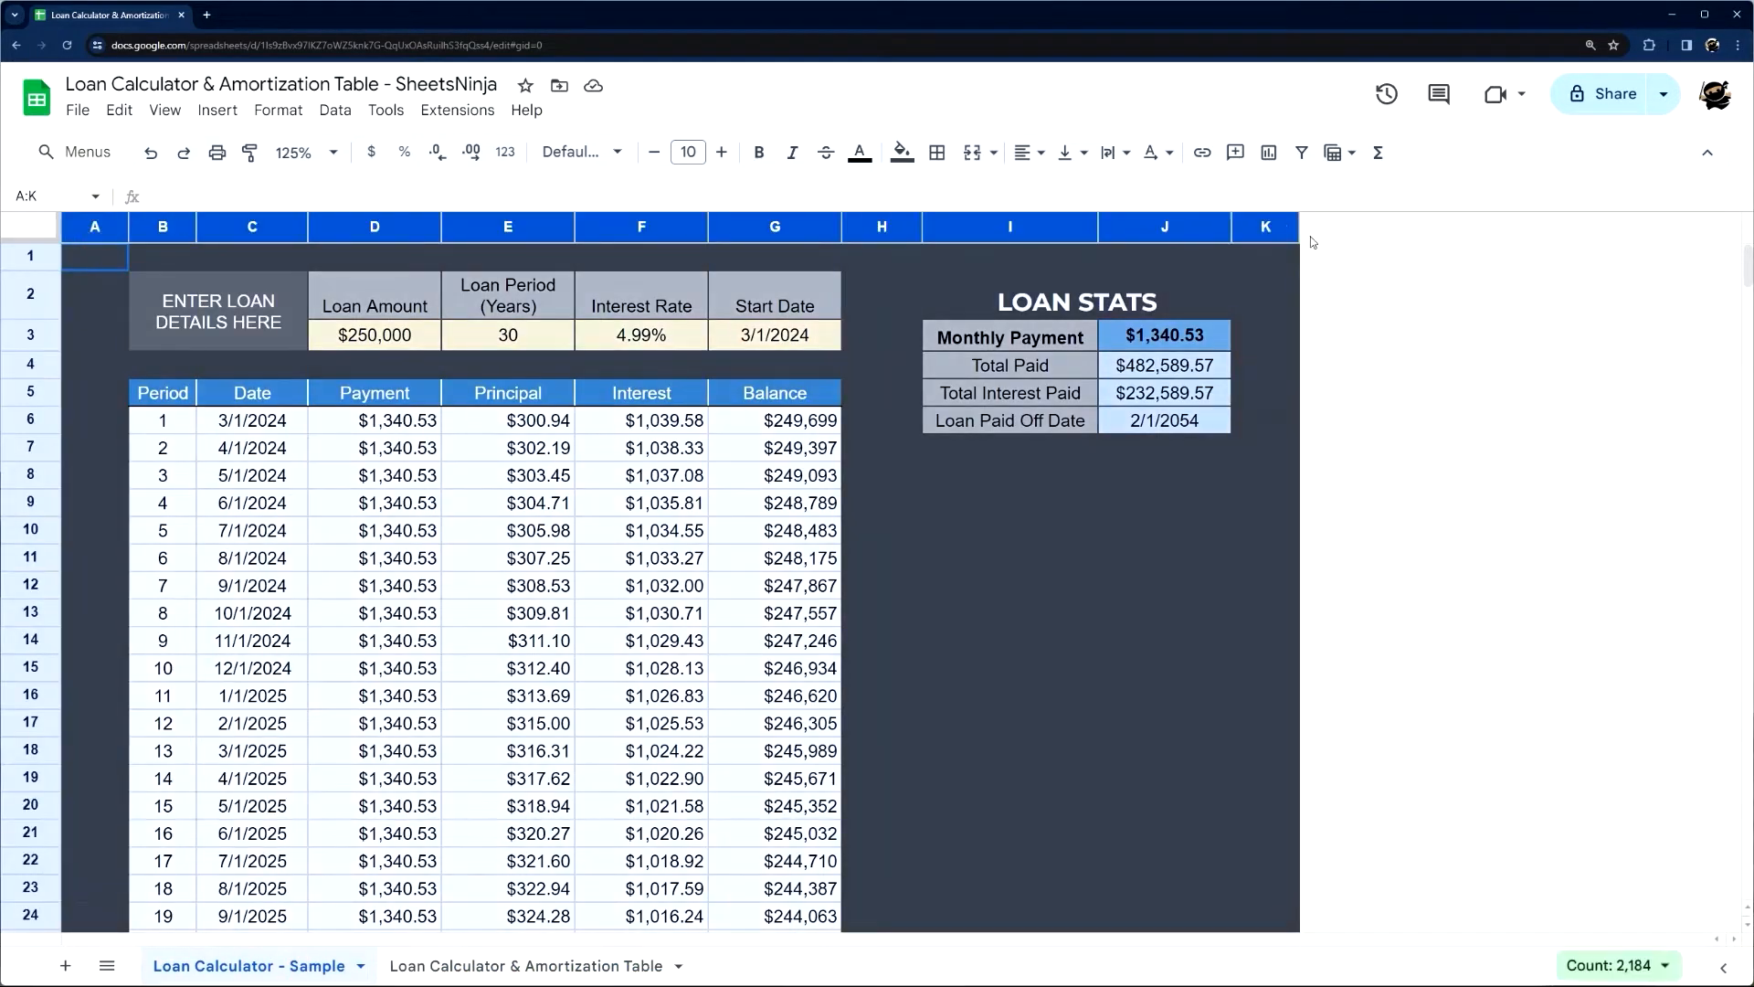
pyautogui.click(966, 443)
# Copy the loan details block B2:G3 from the sample sheet into the Loan Calculator & Amortization Table sheet at B2
pyautogui.moveTo(219, 310); pyautogui.dragTo(775, 334)
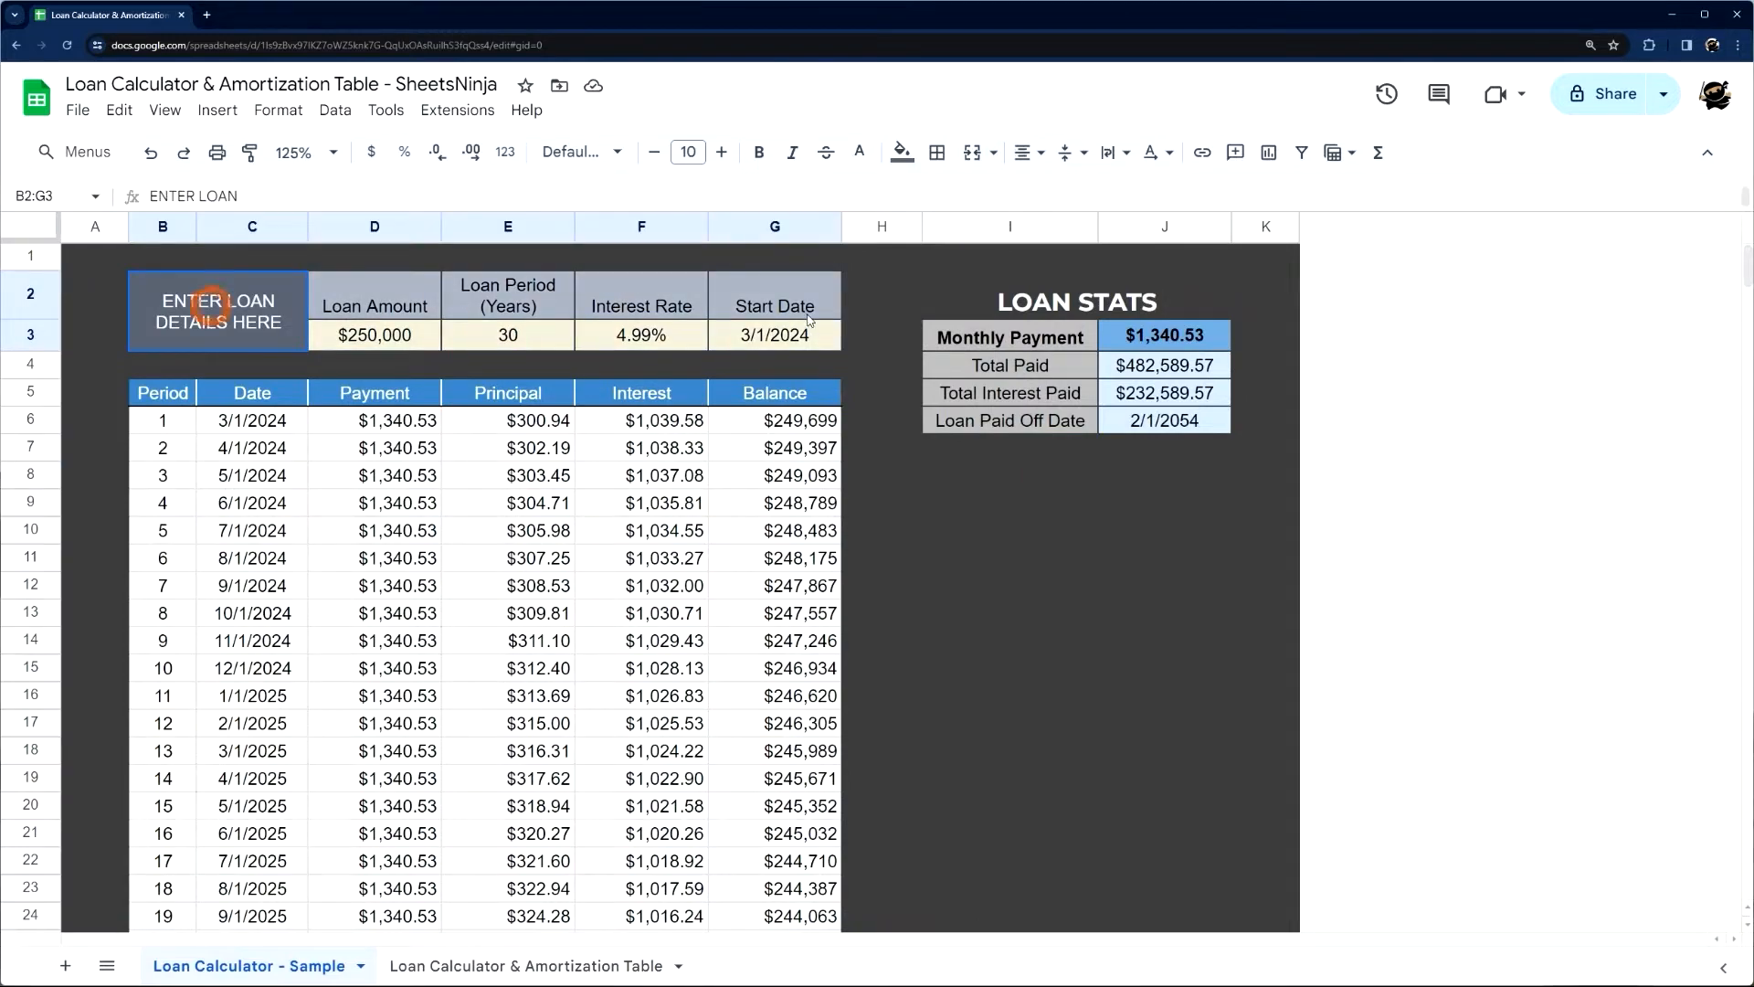
pyautogui.hotkey('ctrl', 'c')
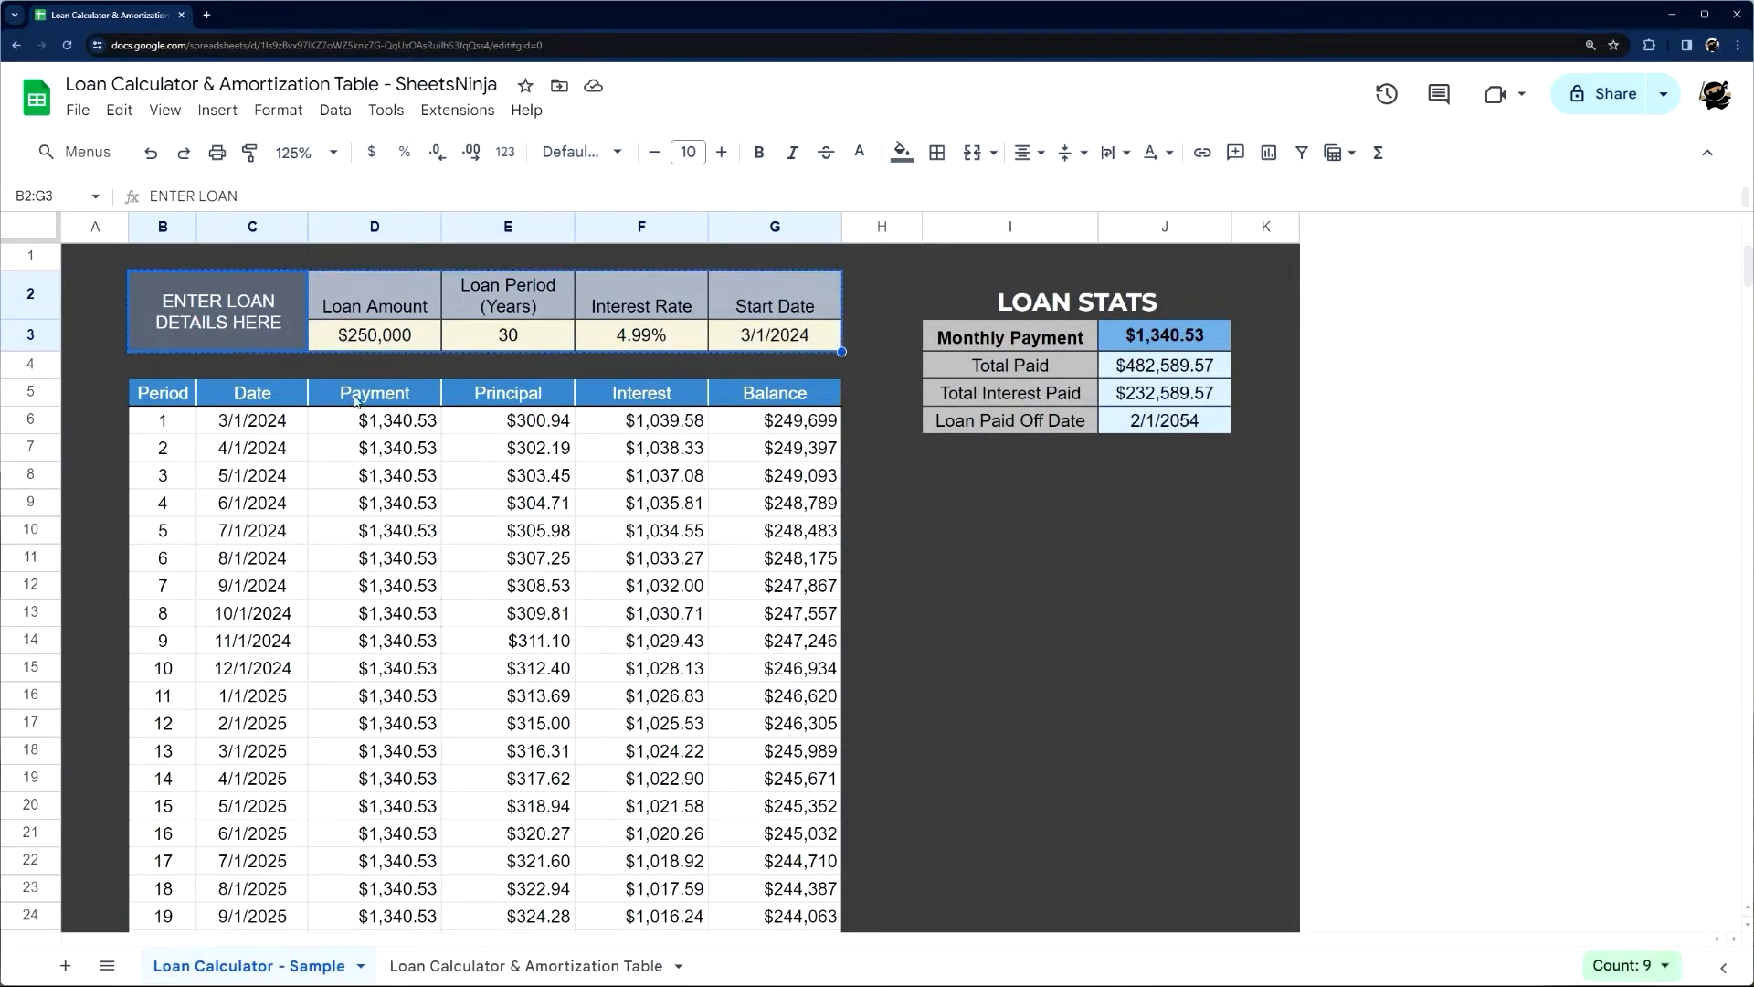
pyautogui.click(522, 969)
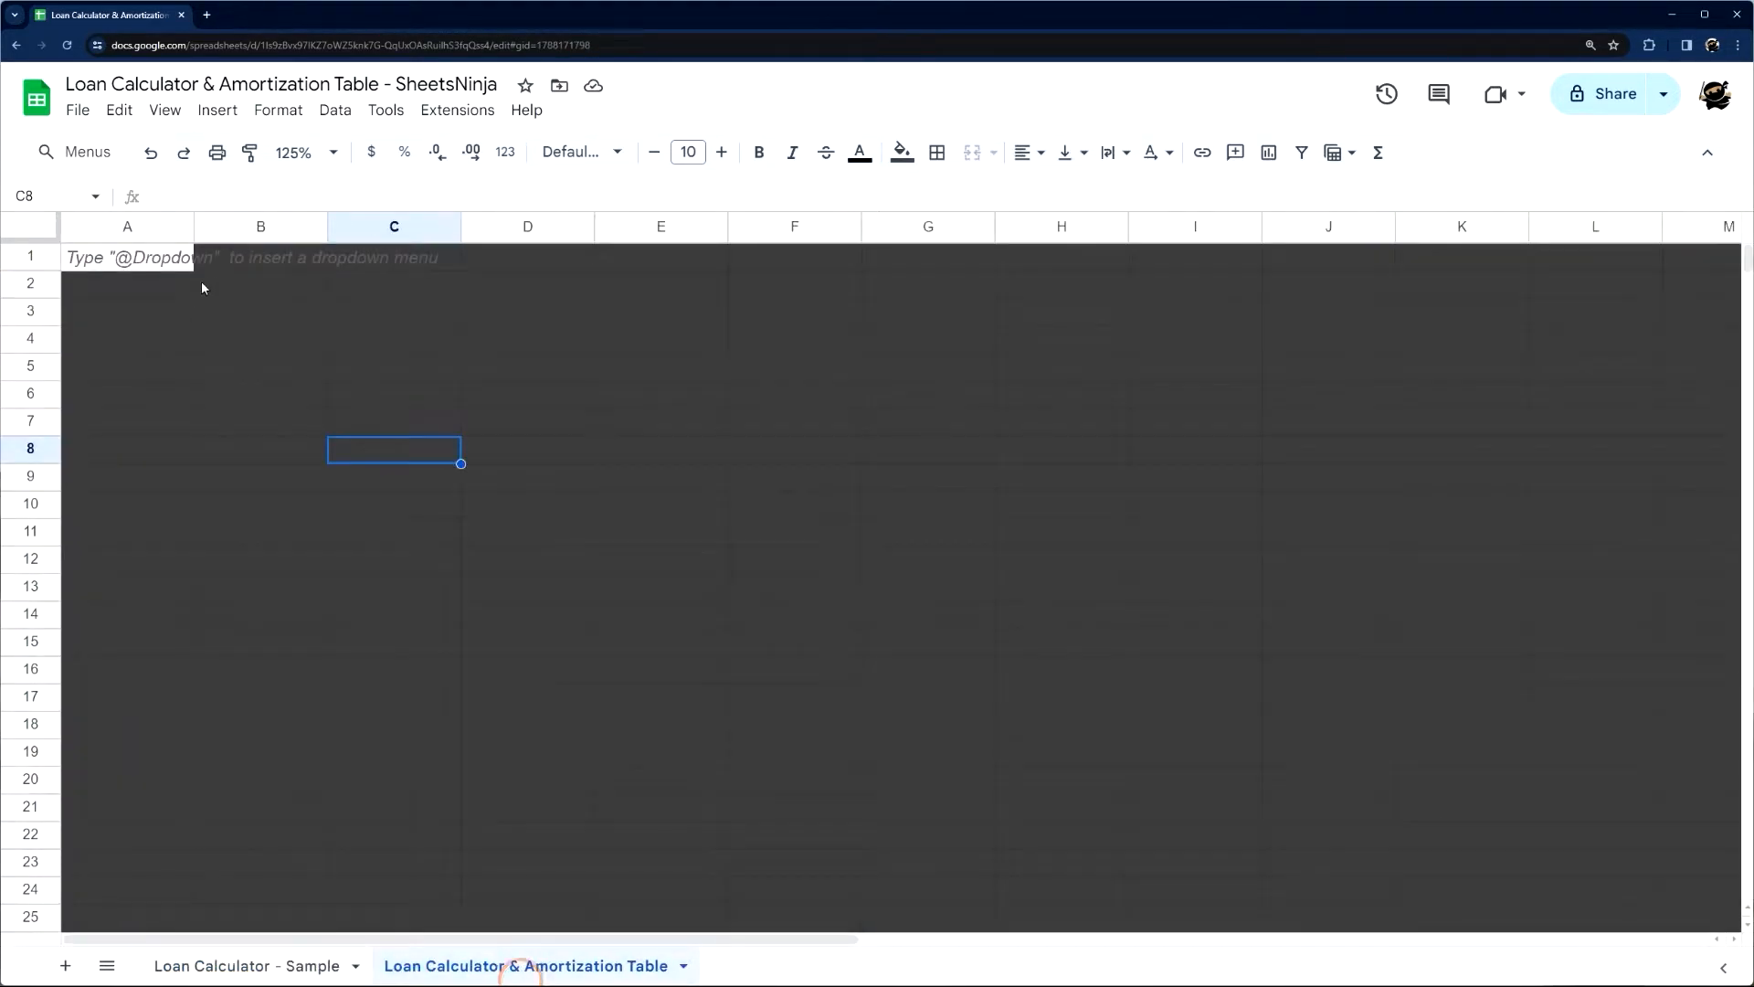
pyautogui.click(229, 285)
pyautogui.hotkey('ctrl', 'v')
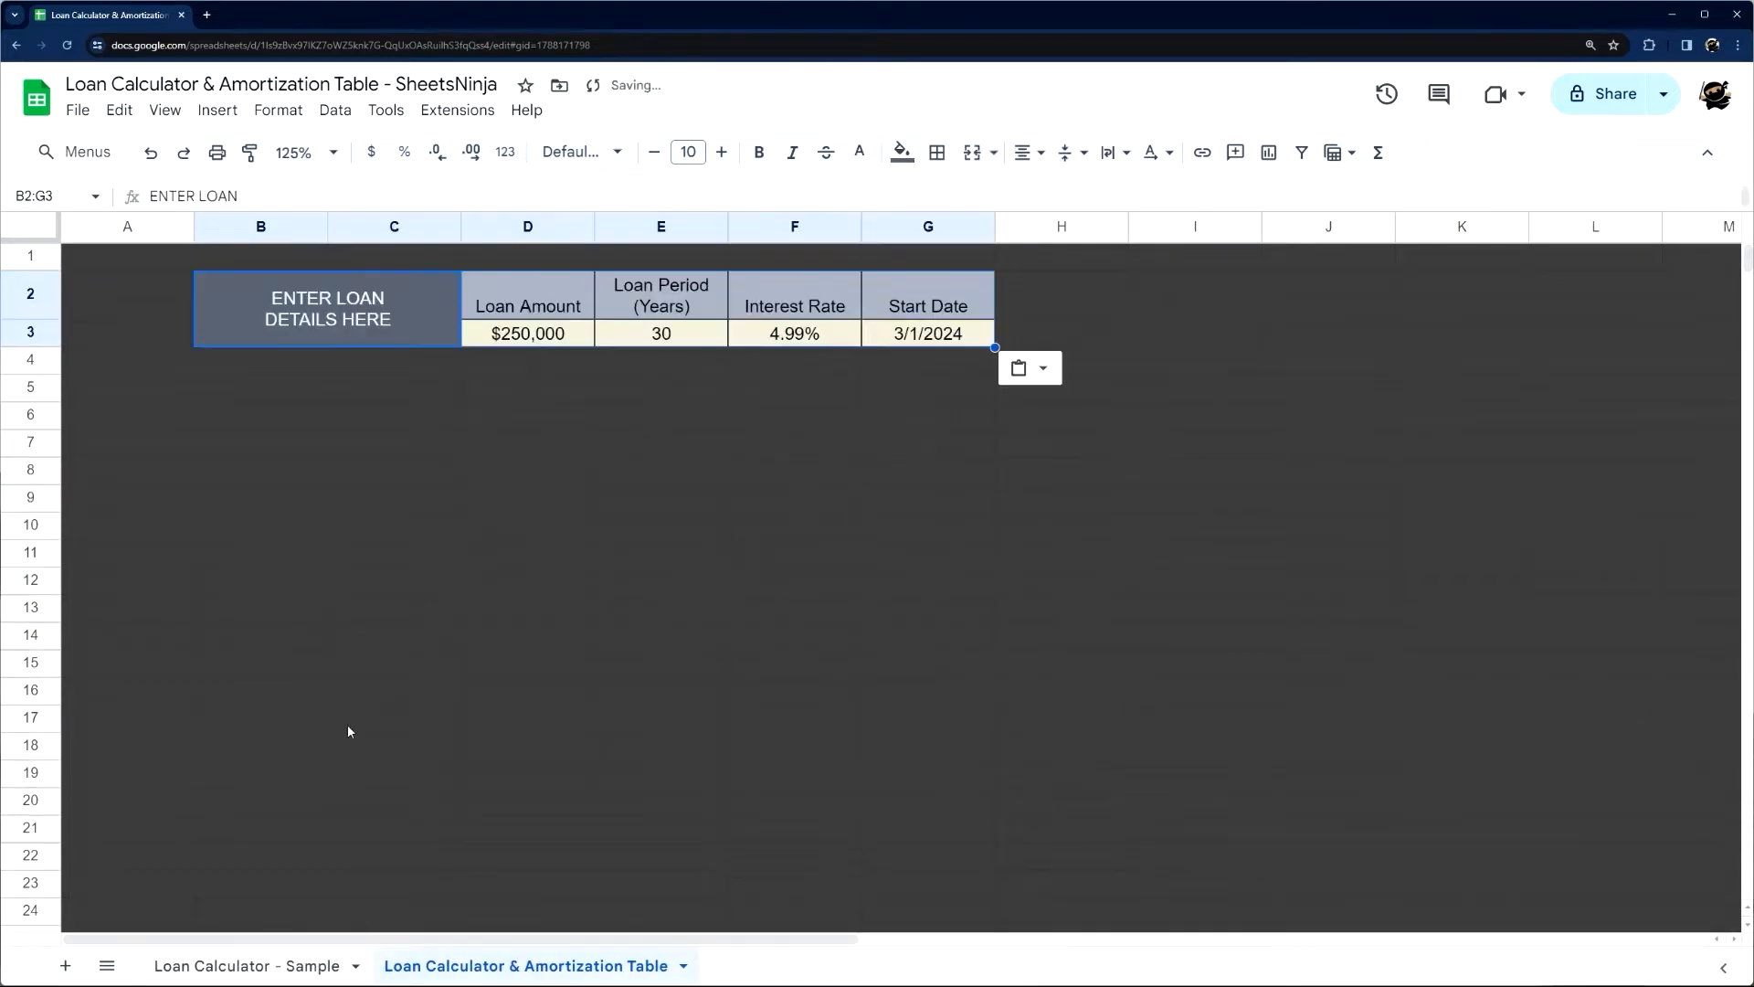
# Clear the pasted loan values from D3:G3
pyautogui.click(554, 344)
pyautogui.hotkey('shift', 'Right')
pyautogui.hotkey('shift', 'Right')
pyautogui.hotkey('shift', 'Right')
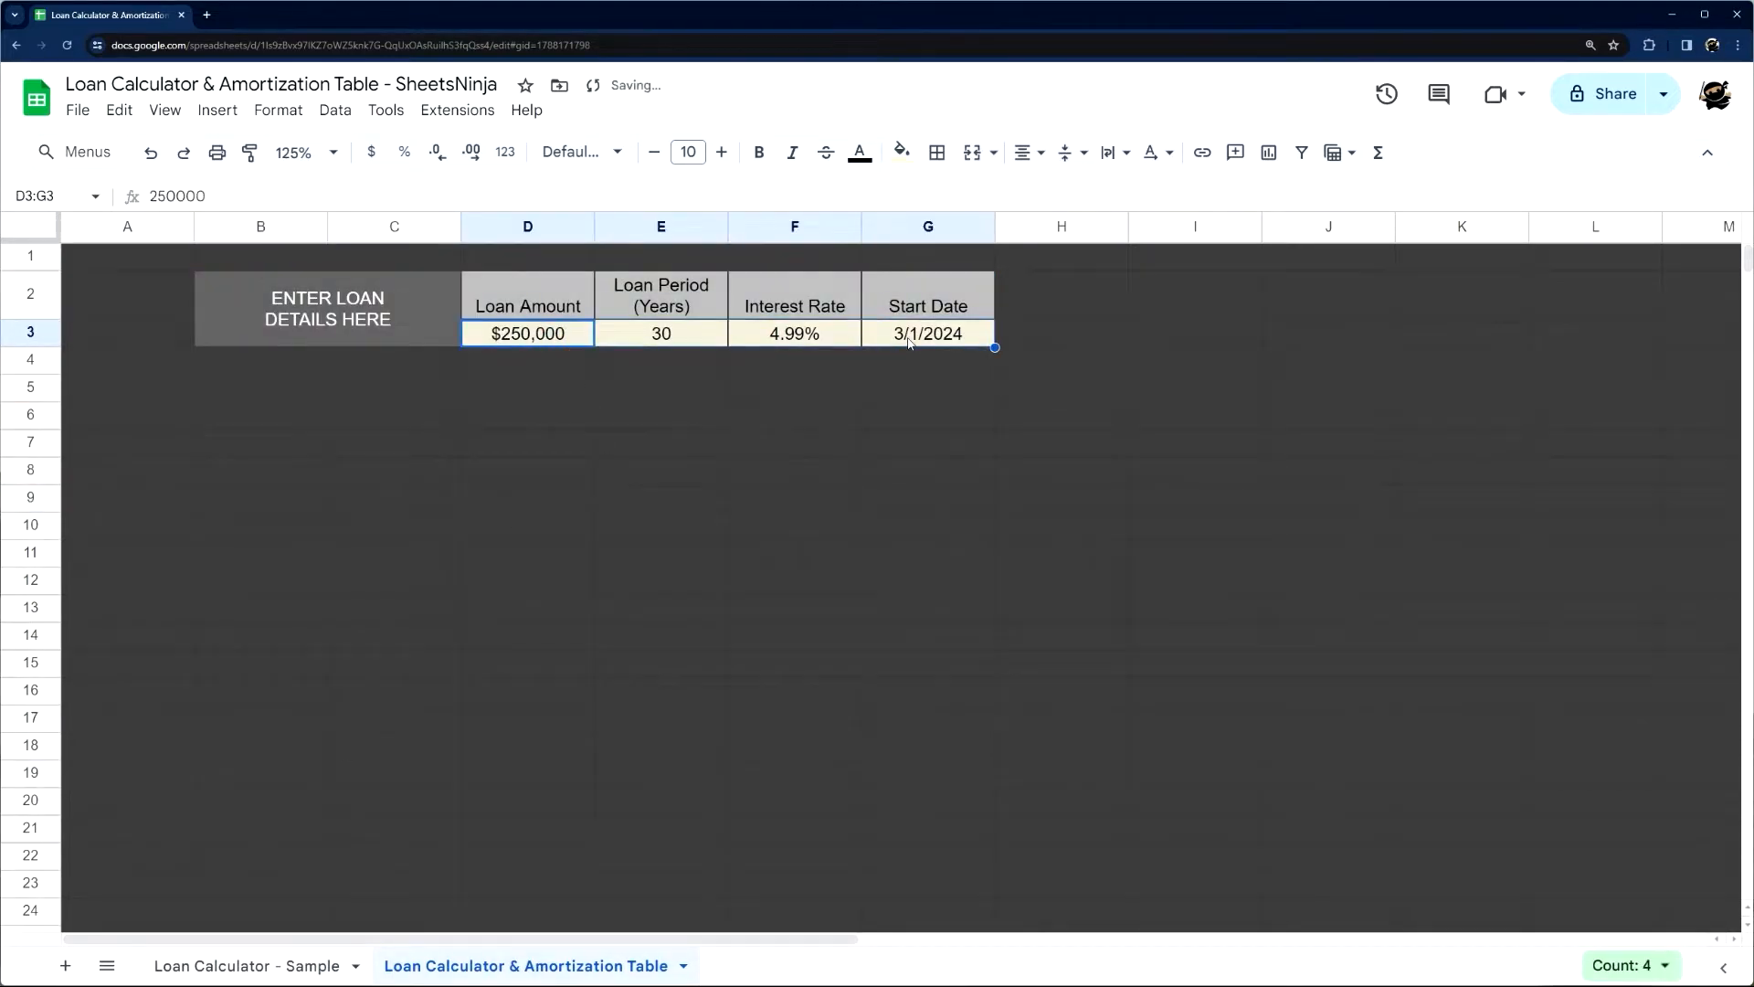
pyautogui.press('Delete')
# Unmerge the ENTER LOAN DETAILS HERE heading, then merge B2:C3 back into one cell
pyautogui.click(407, 292)
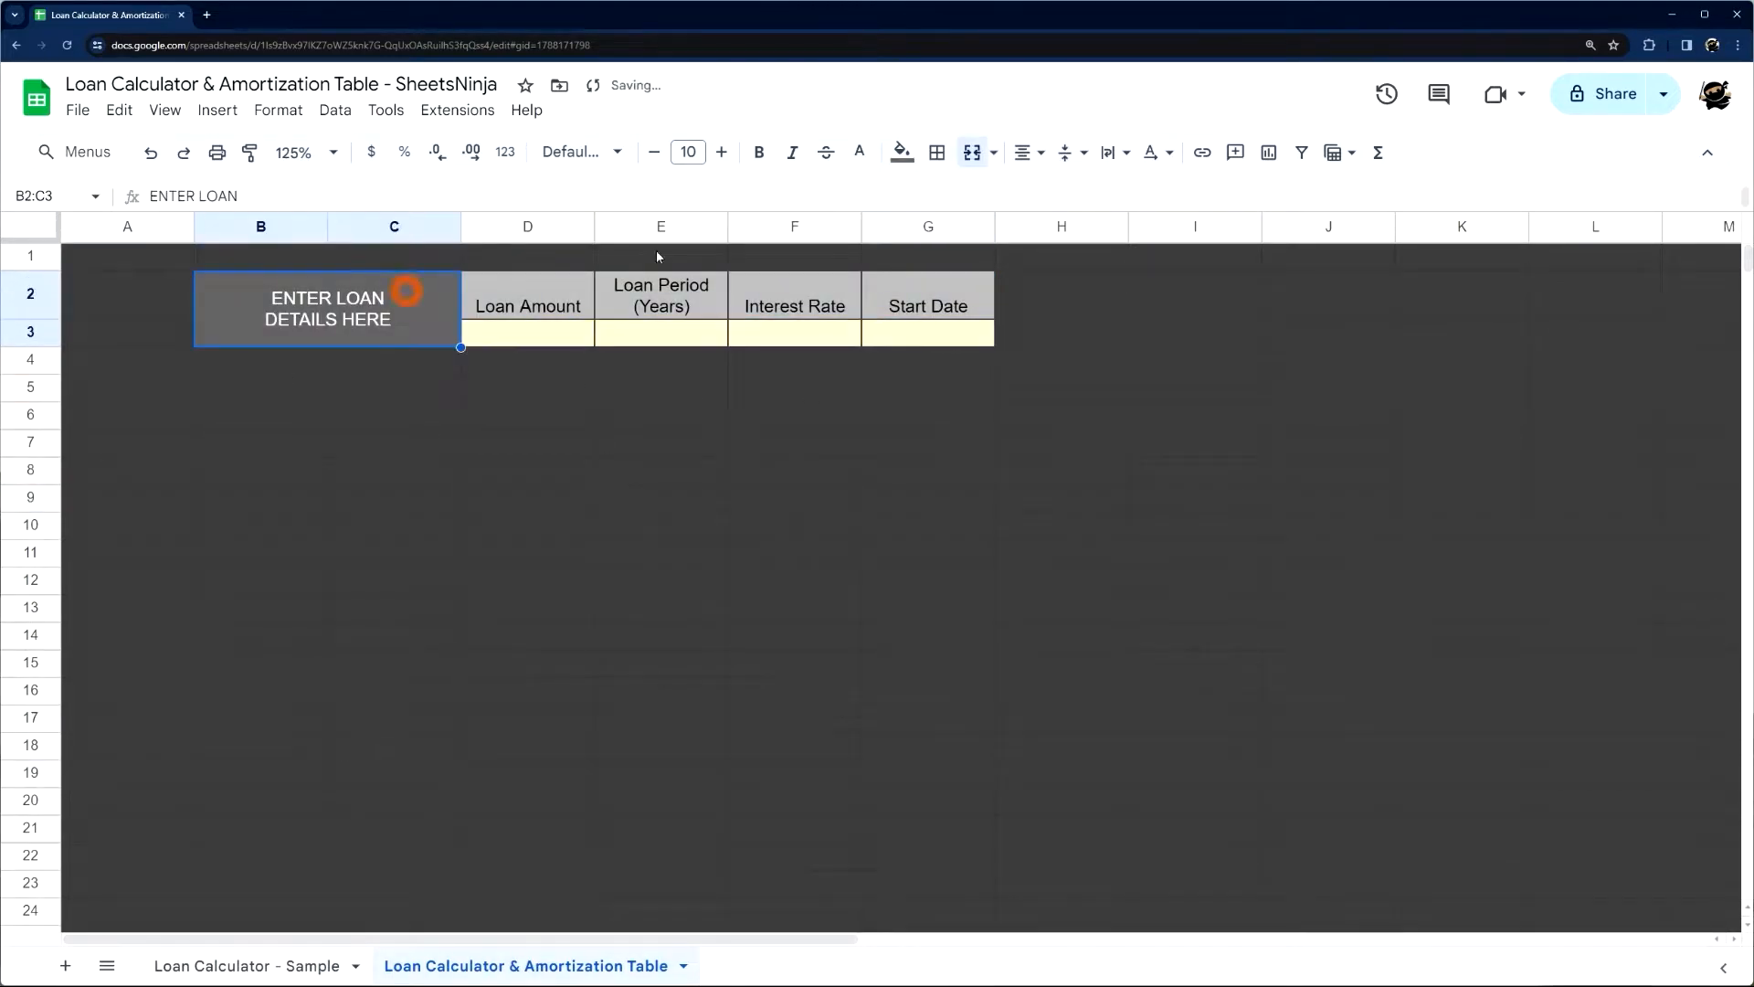
pyautogui.click(972, 151)
pyautogui.click(352, 408)
pyautogui.moveTo(265, 313); pyautogui.dragTo(390, 364)
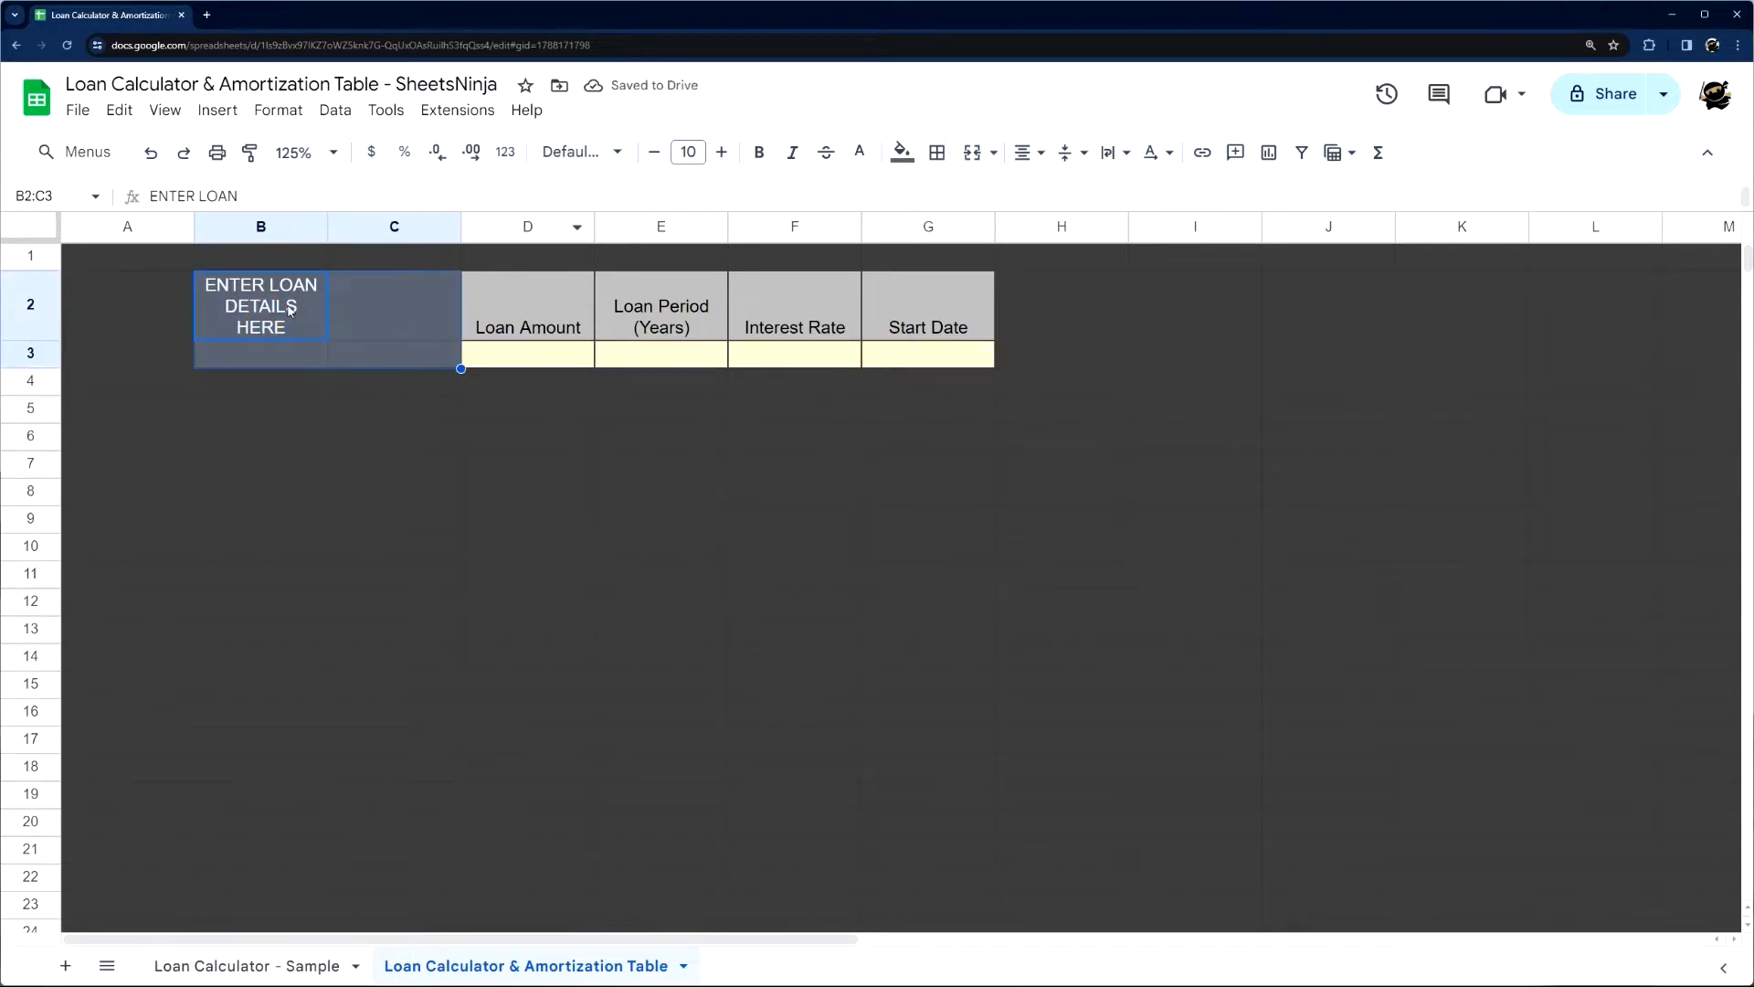
pyautogui.click(972, 152)
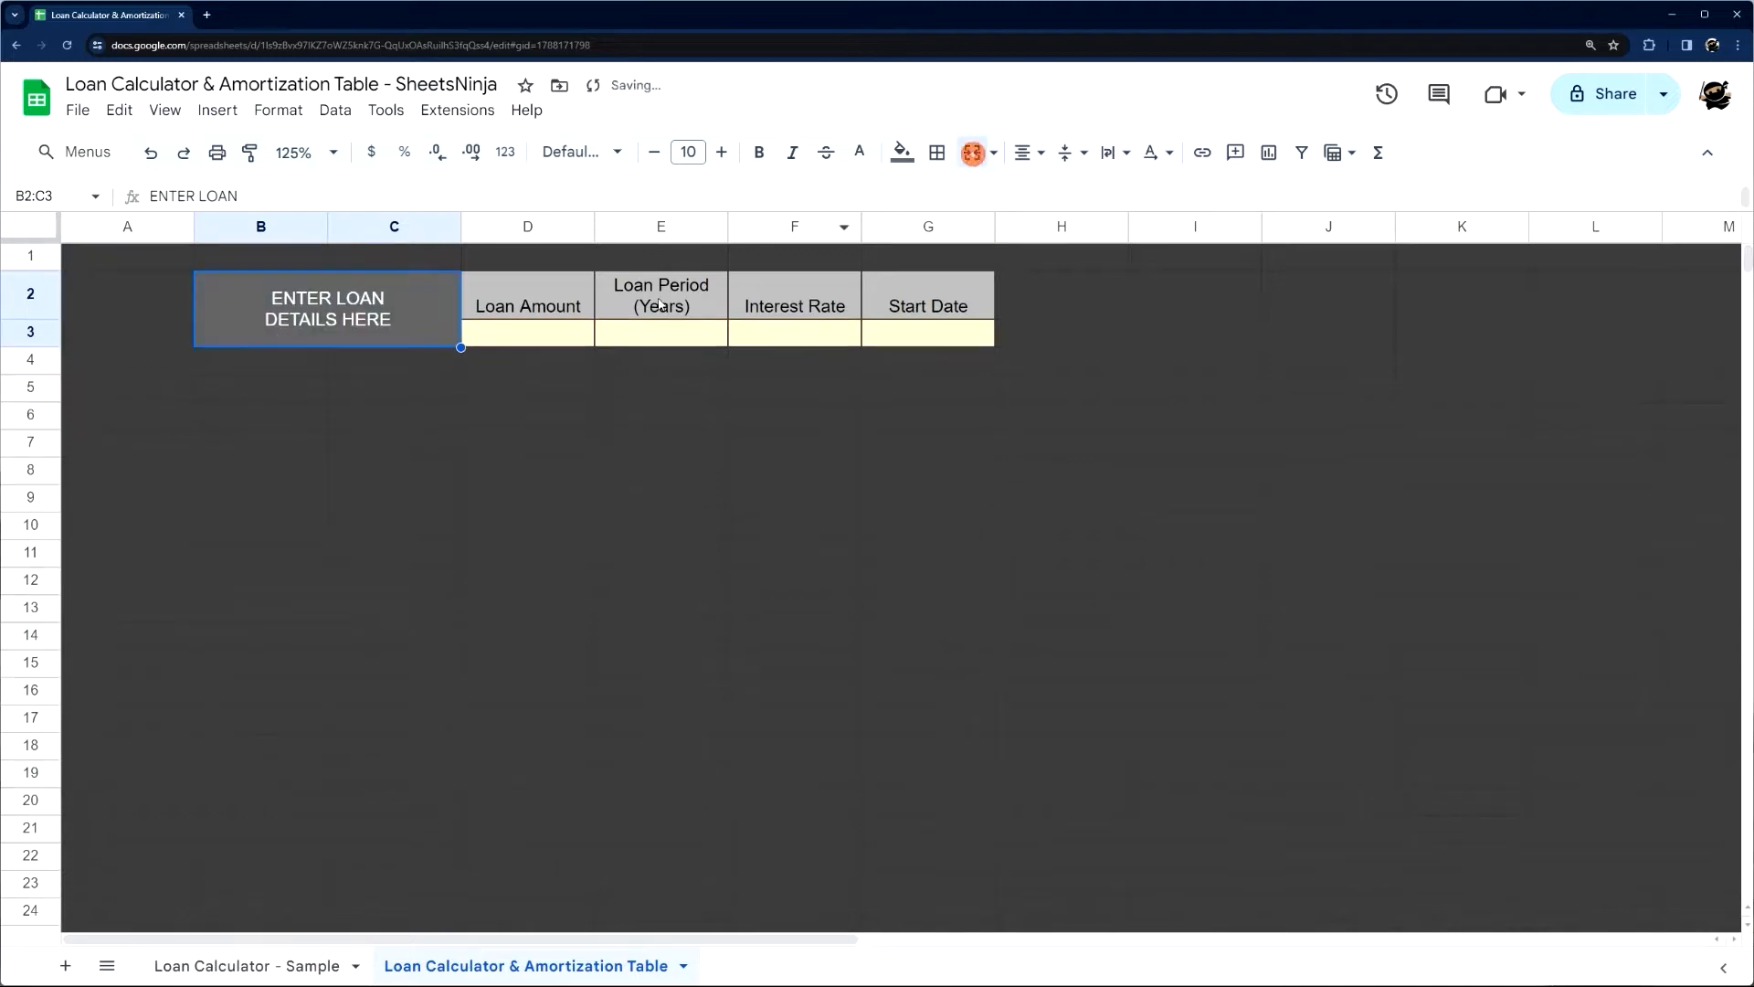
# Give the merged ENTER LOAN DETAILS HERE heading a dark gray fill and white text
pyautogui.click(903, 158)
pyautogui.click(951, 225)
pyautogui.click(857, 152)
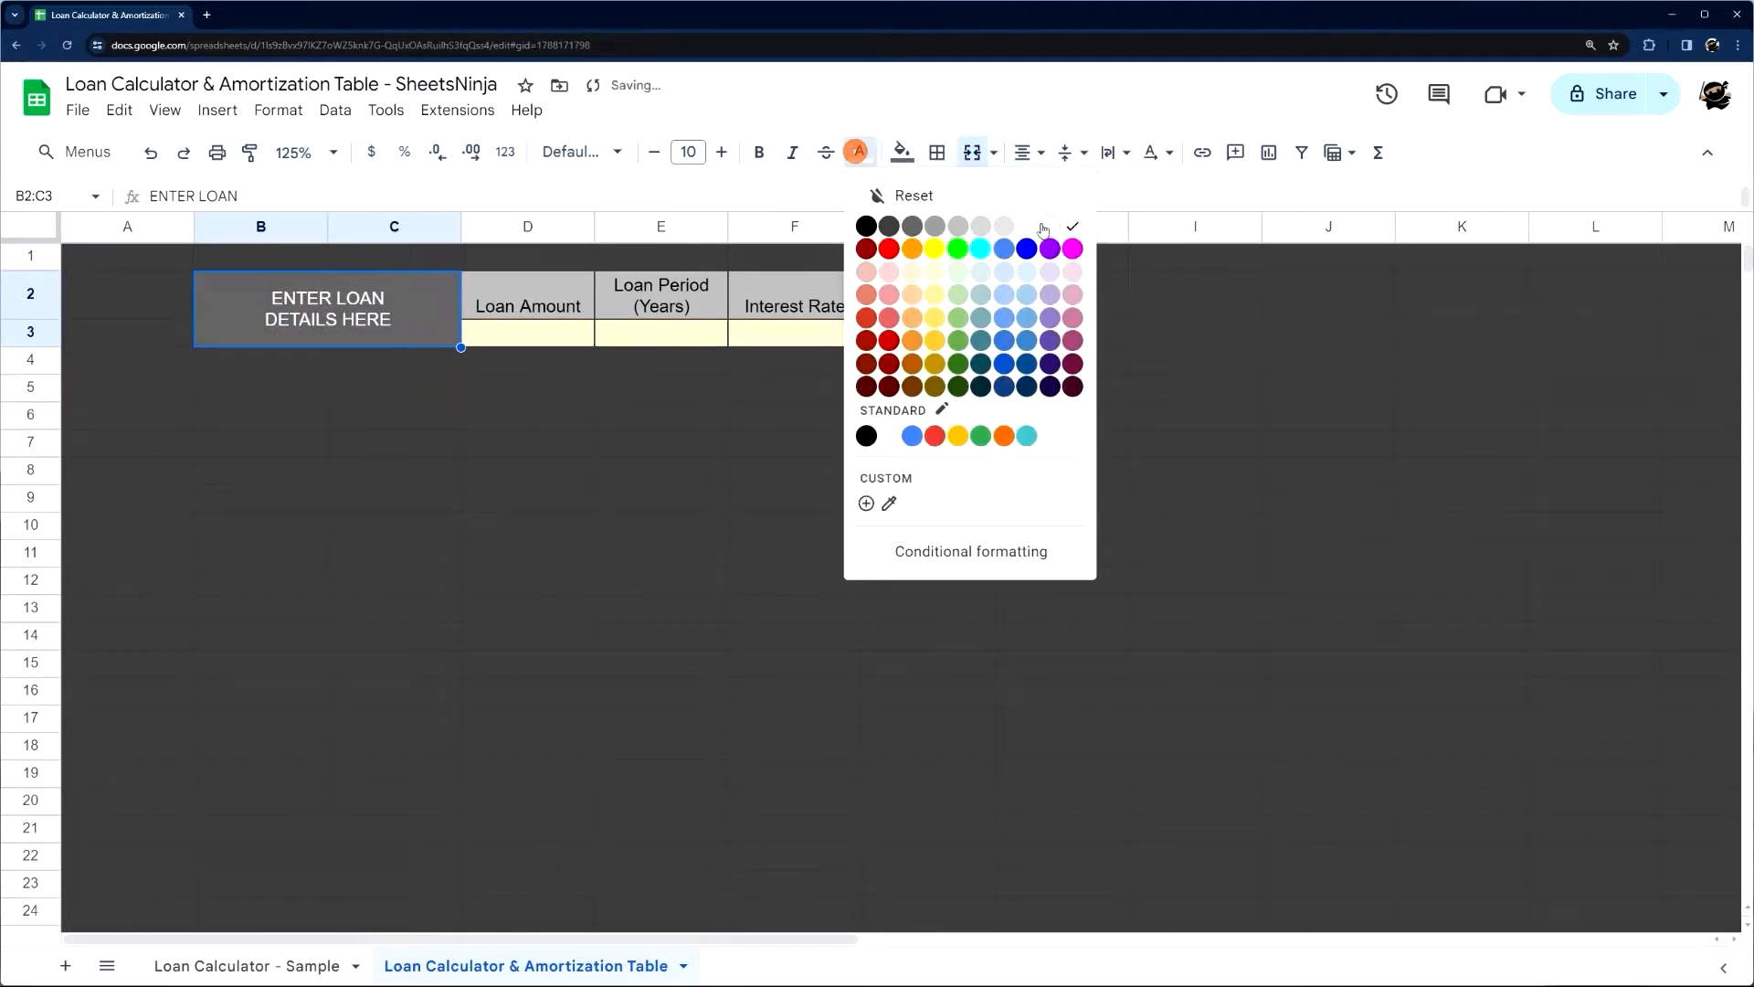
pyautogui.click(1047, 227)
# Fill the loan input cells D3:G3 with light yellow
pyautogui.moveTo(525, 297); pyautogui.dragTo(927, 334)
pyautogui.click(903, 153)
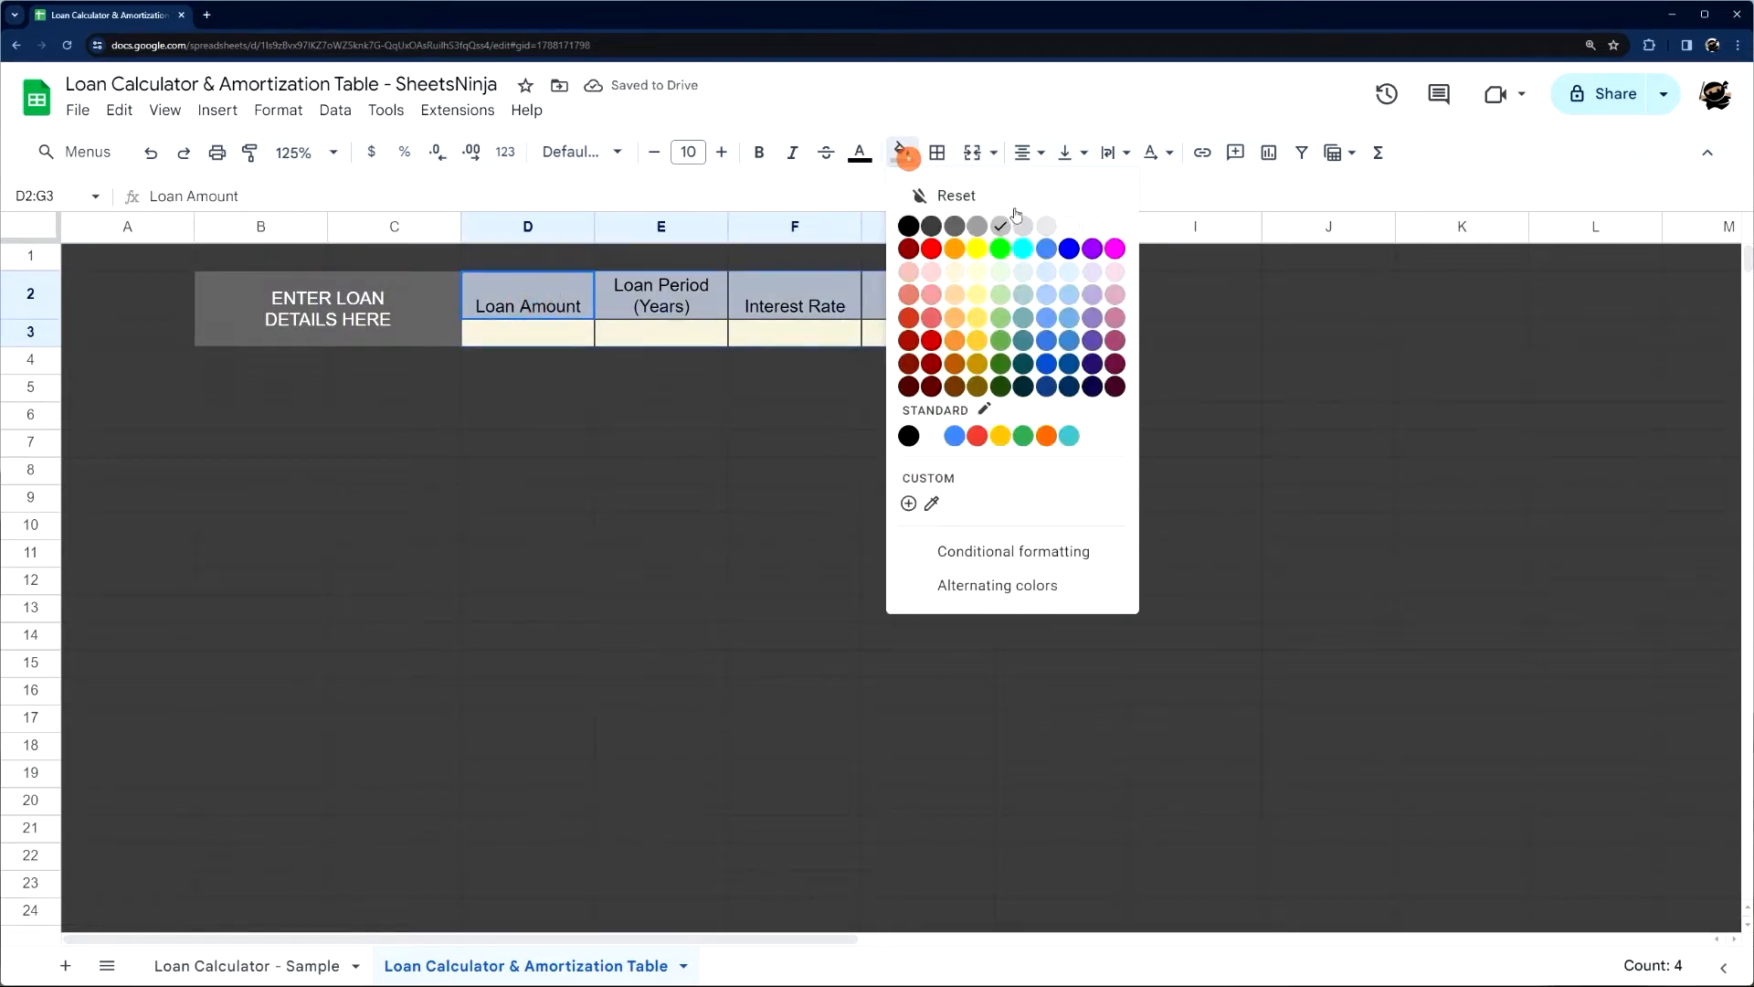
pyautogui.moveTo(530, 330); pyautogui.dragTo(923, 332)
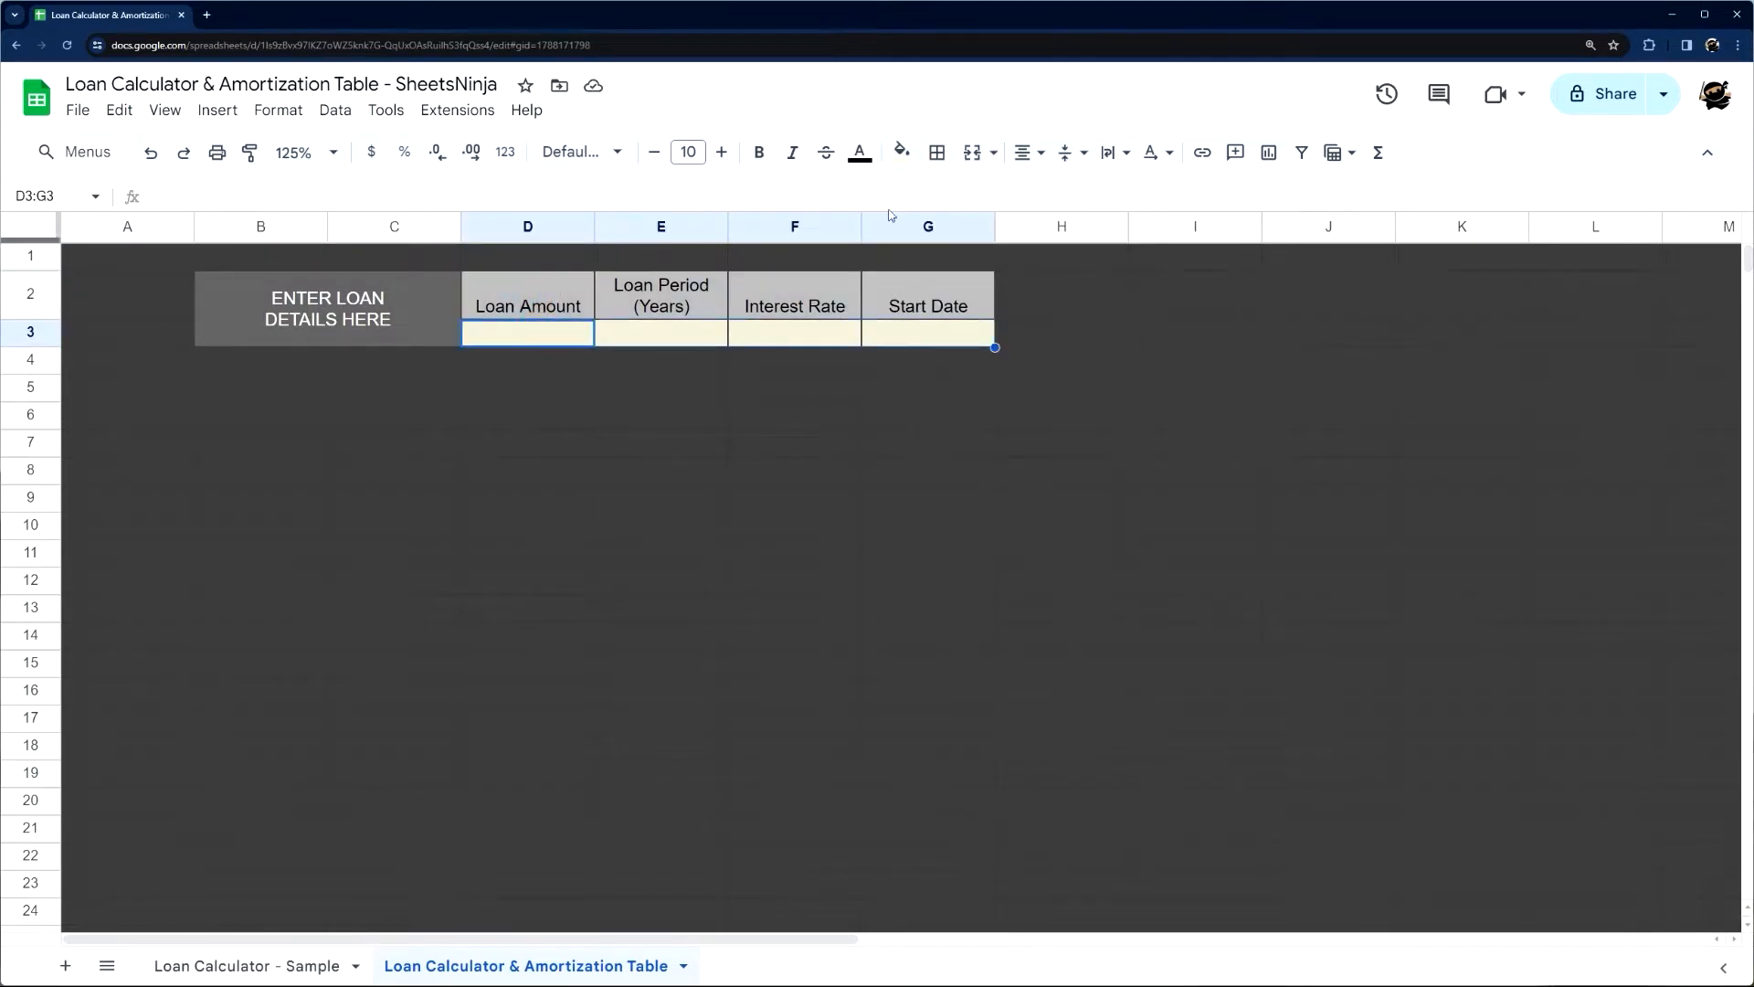
pyautogui.click(902, 153)
pyautogui.click(976, 273)
pyautogui.click(776, 423)
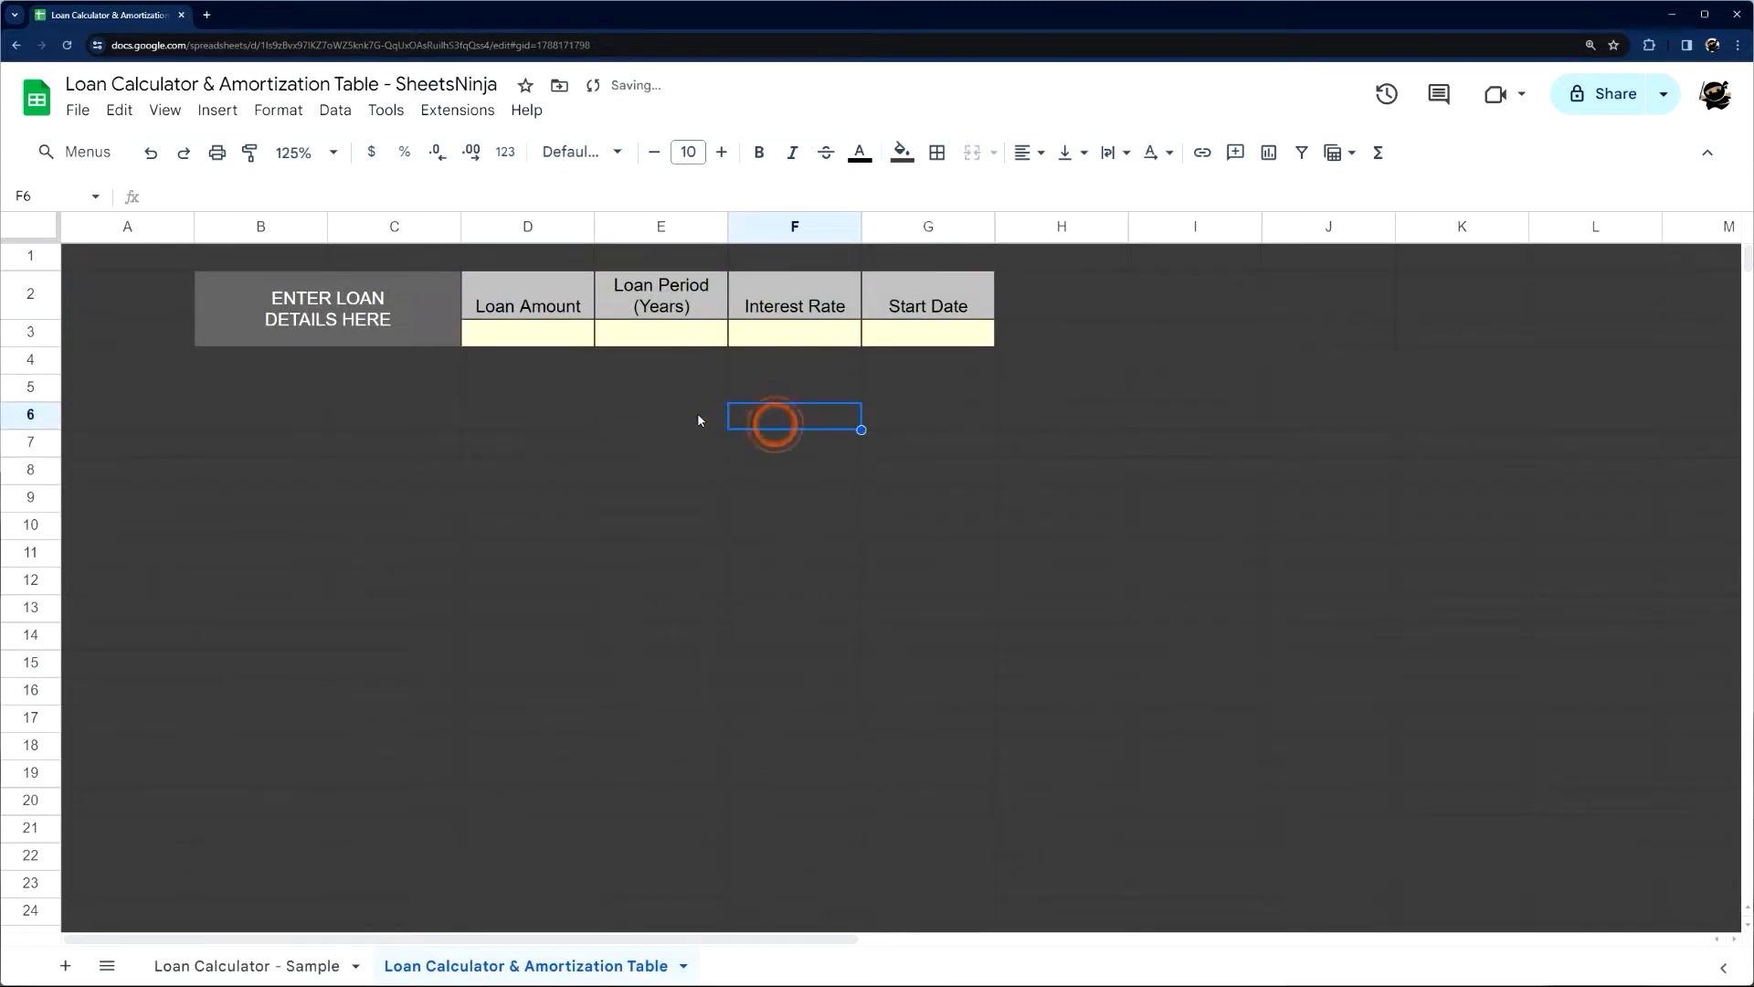
# Apply dark gray borders to all cells of the loan details block B2:G3
pyautogui.moveTo(358, 280); pyautogui.dragTo(969, 343)
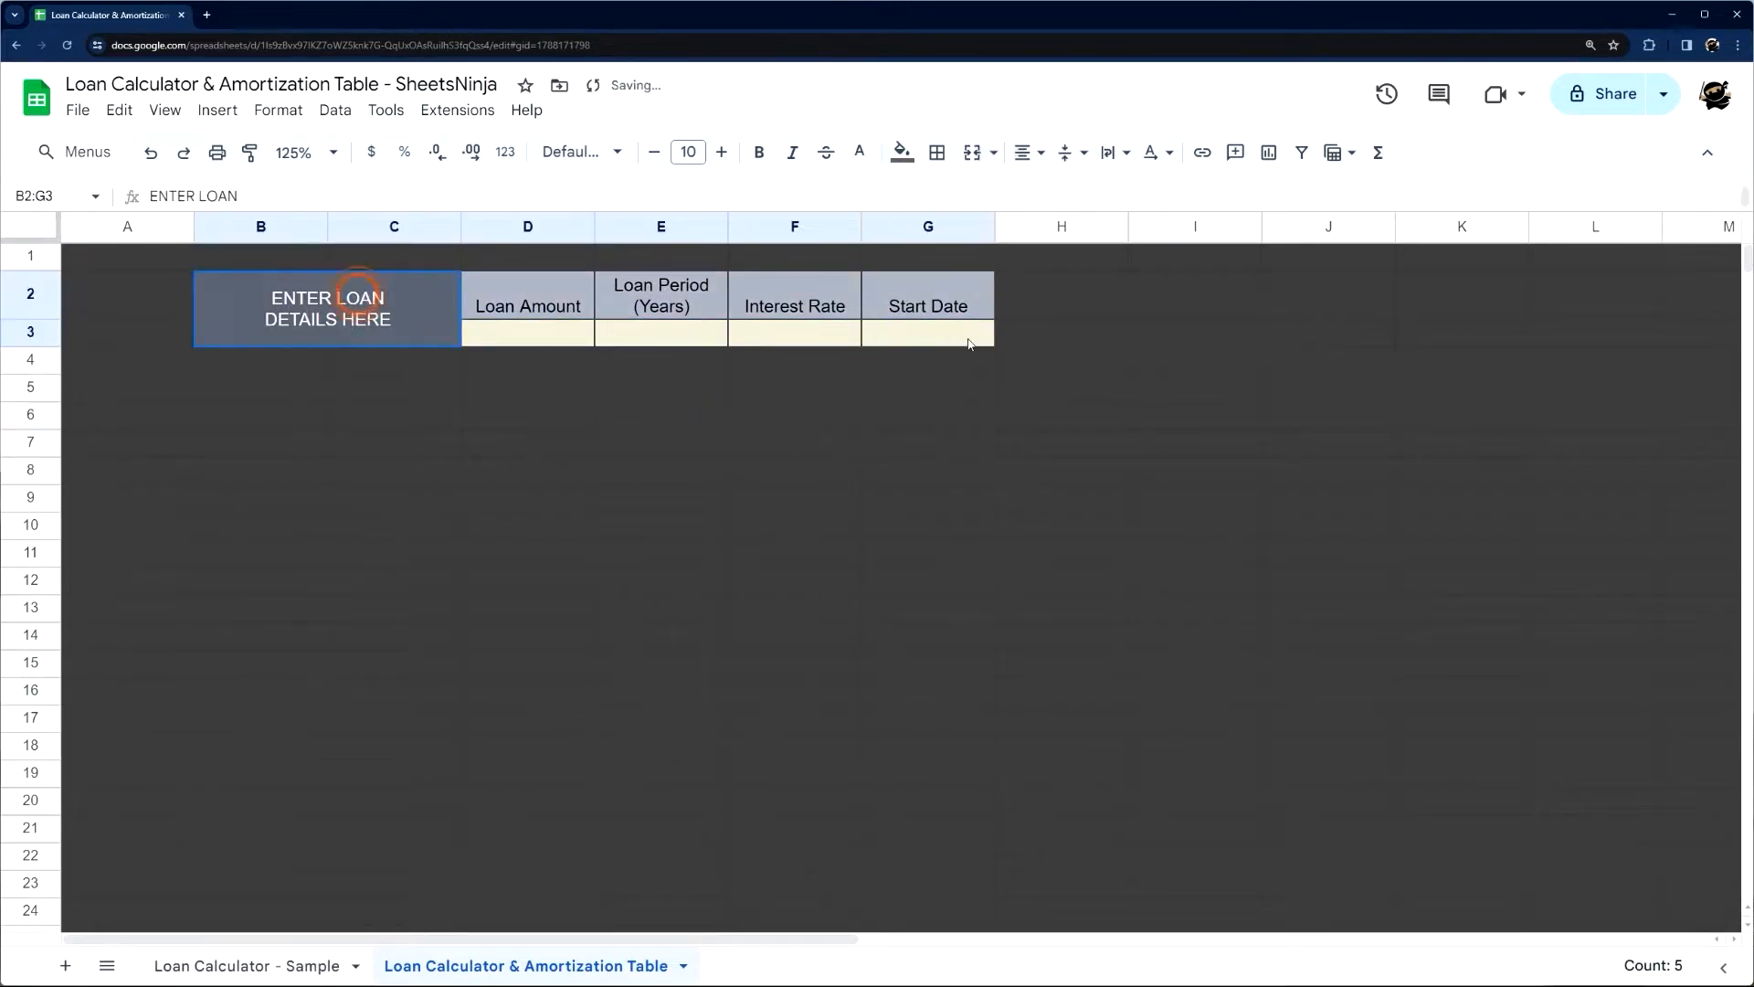
pyautogui.click(936, 152)
pyautogui.click(1142, 201)
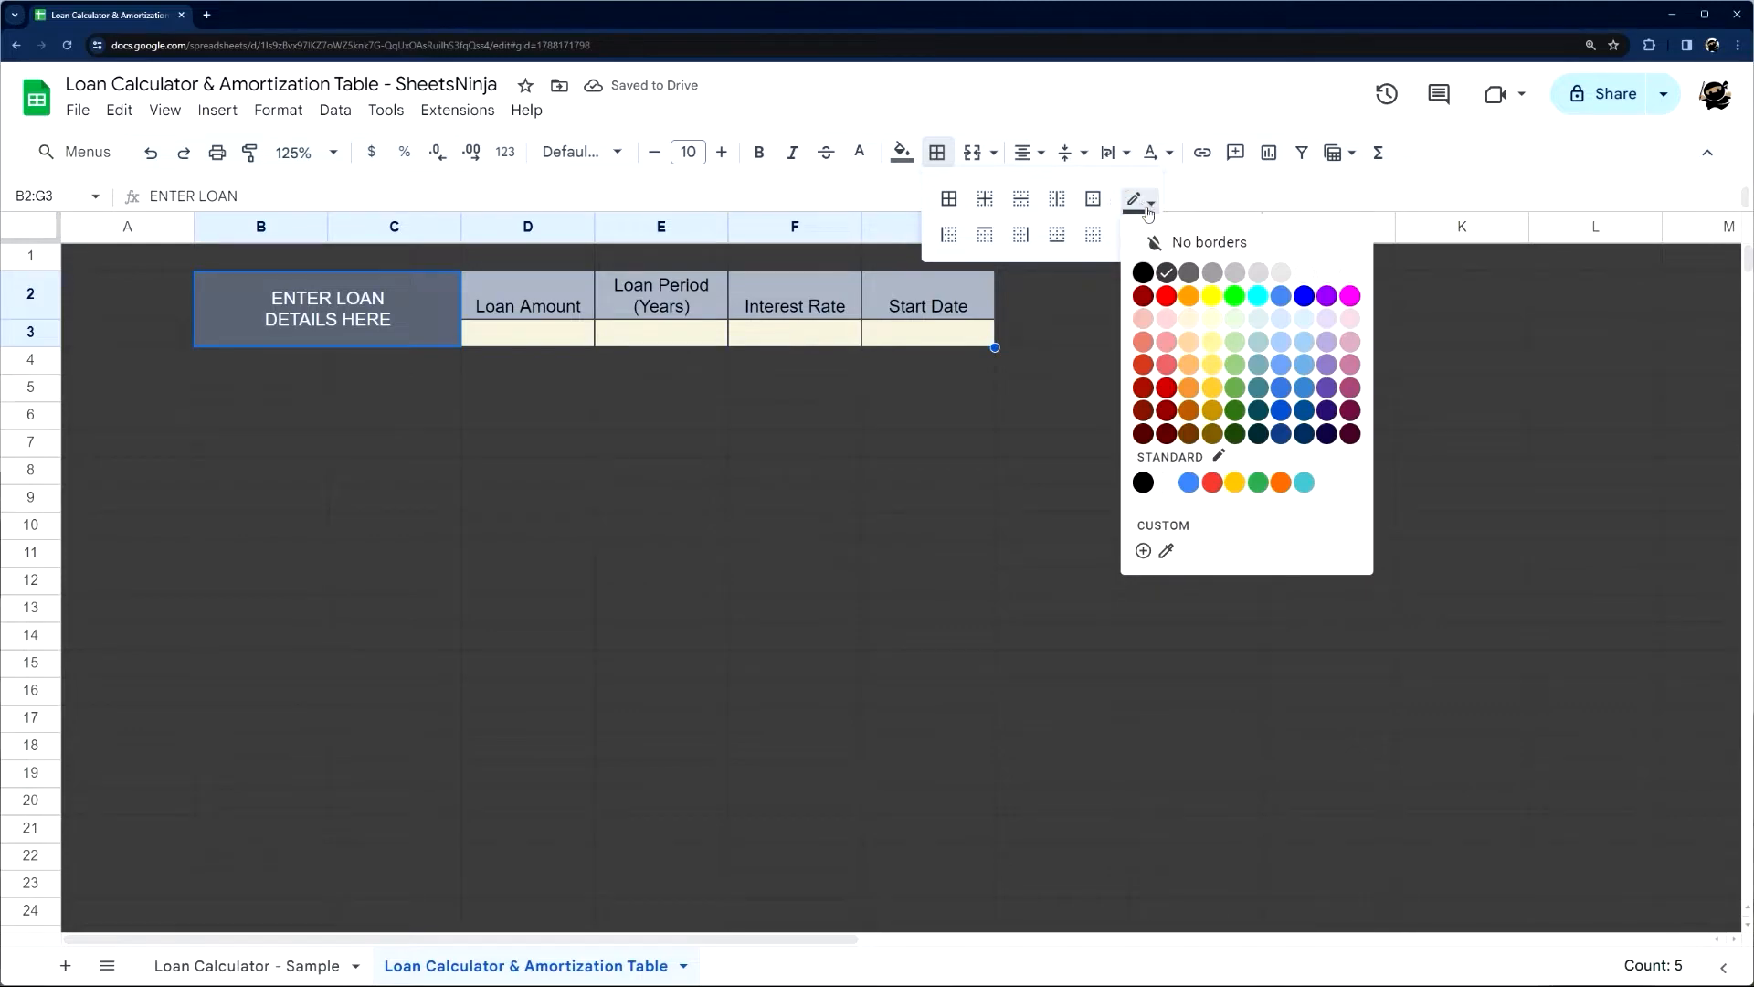
pyautogui.click(1138, 201)
pyautogui.click(1167, 274)
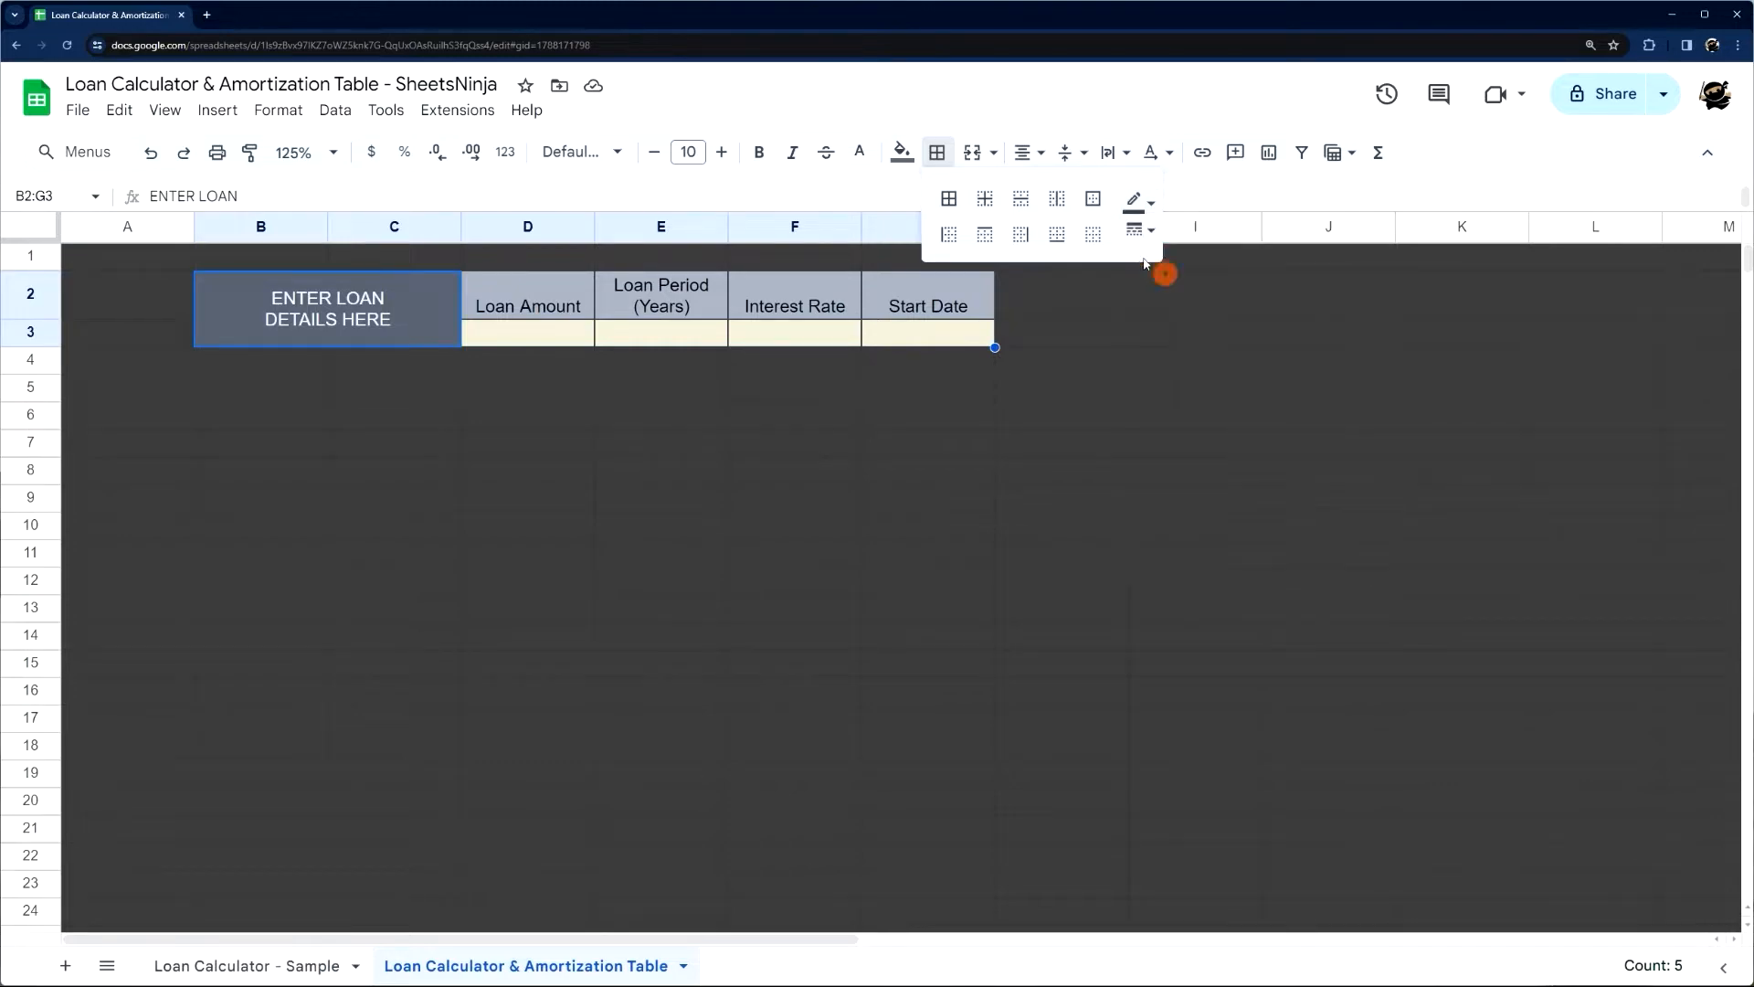
pyautogui.click(946, 198)
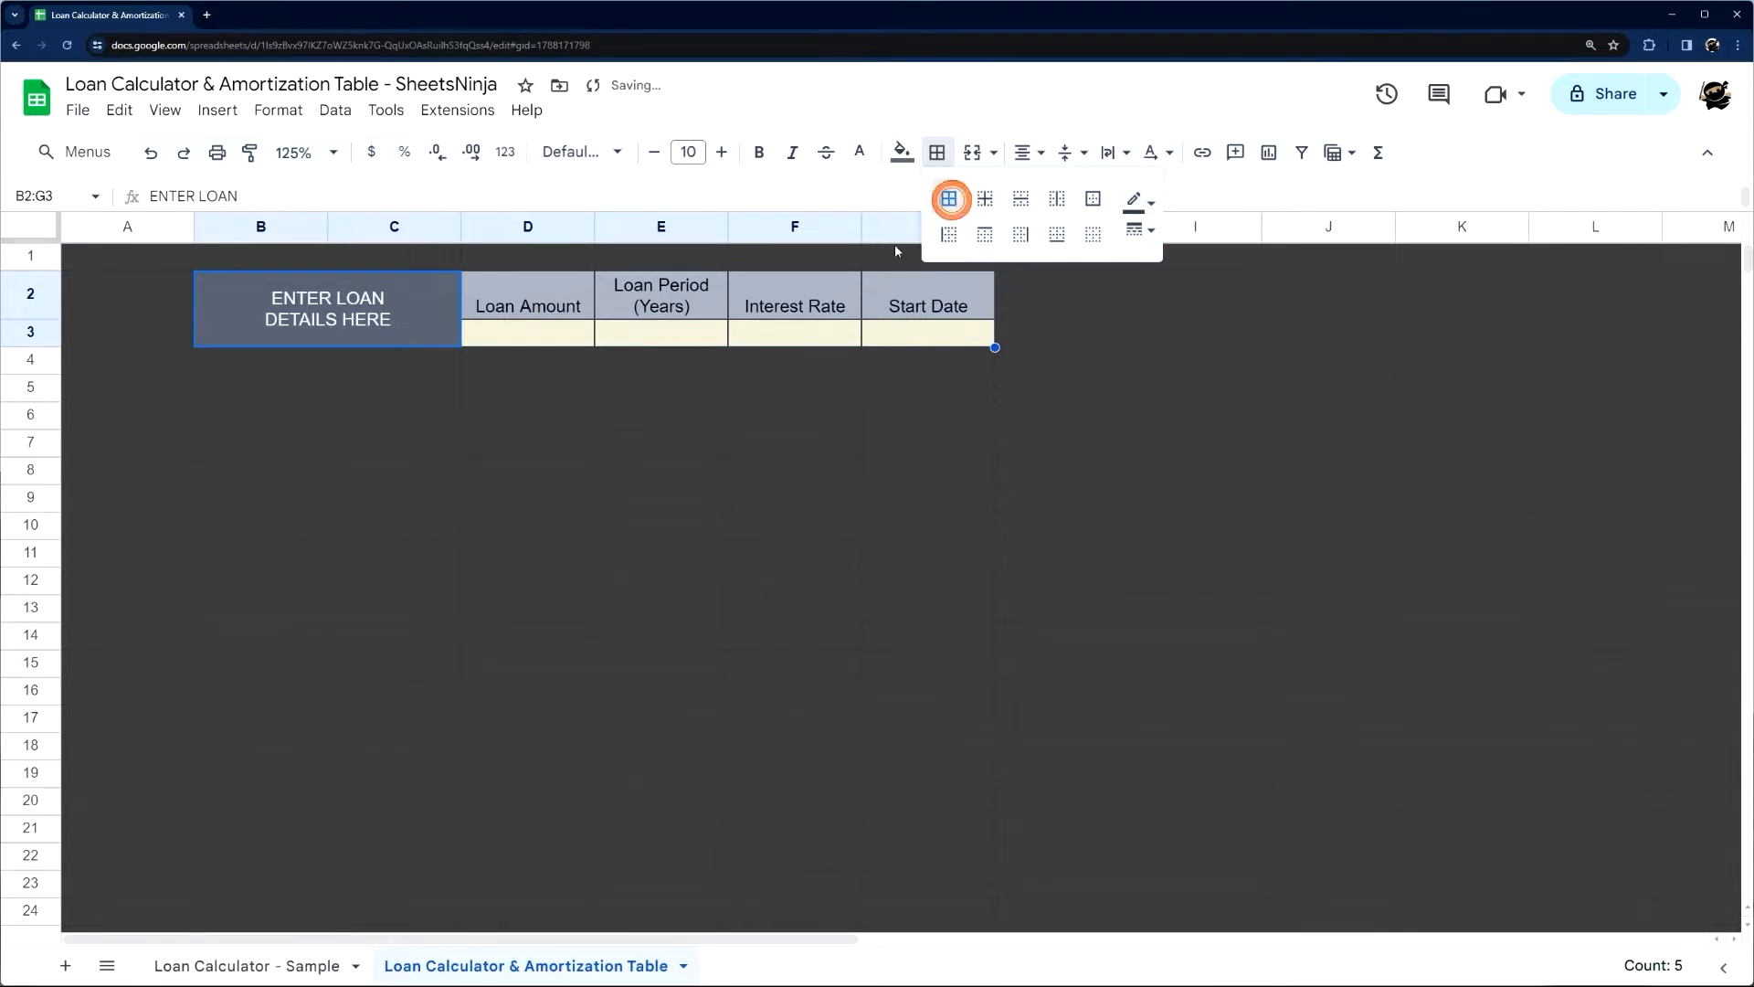
pyautogui.click(576, 423)
pyautogui.moveTo(368, 316); pyautogui.dragTo(841, 322)
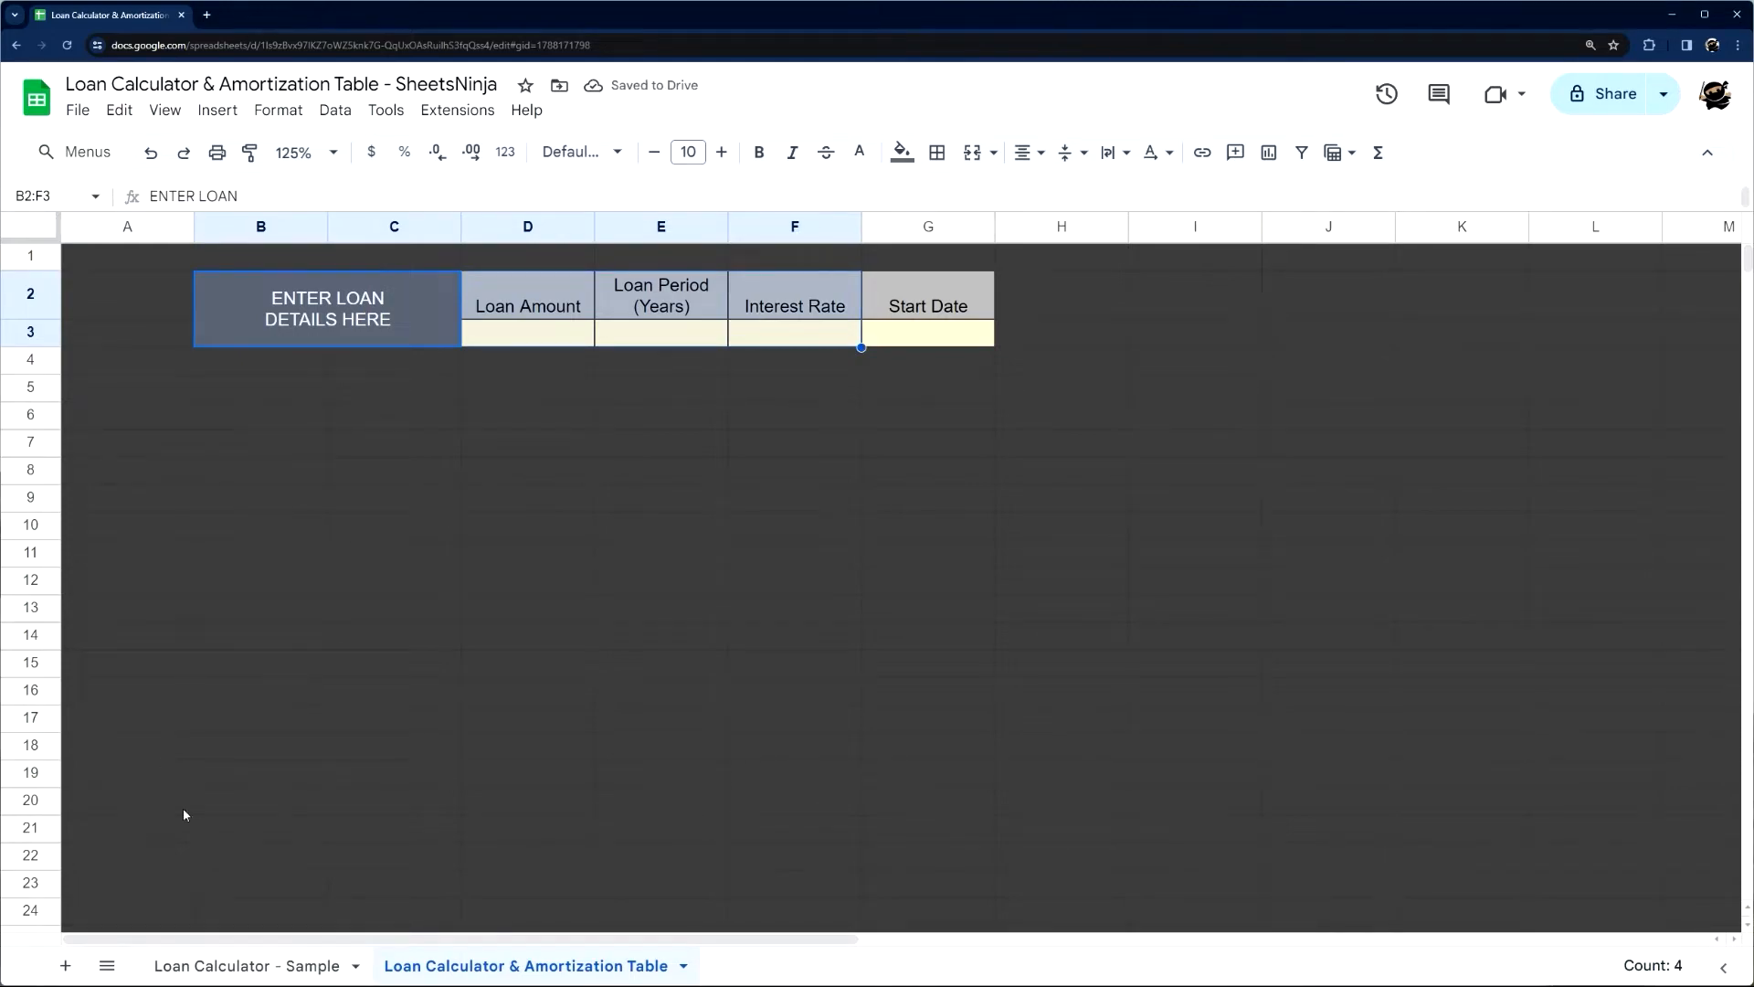
# Copy the Period to Balance header row B5:G5 from the Loan Calculator - Sample sheet into B5 of the new sheet, without formatting
pyautogui.click(292, 968)
pyautogui.moveTo(151, 393); pyautogui.dragTo(796, 395)
pyautogui.hotkey('ctrl', 'c')
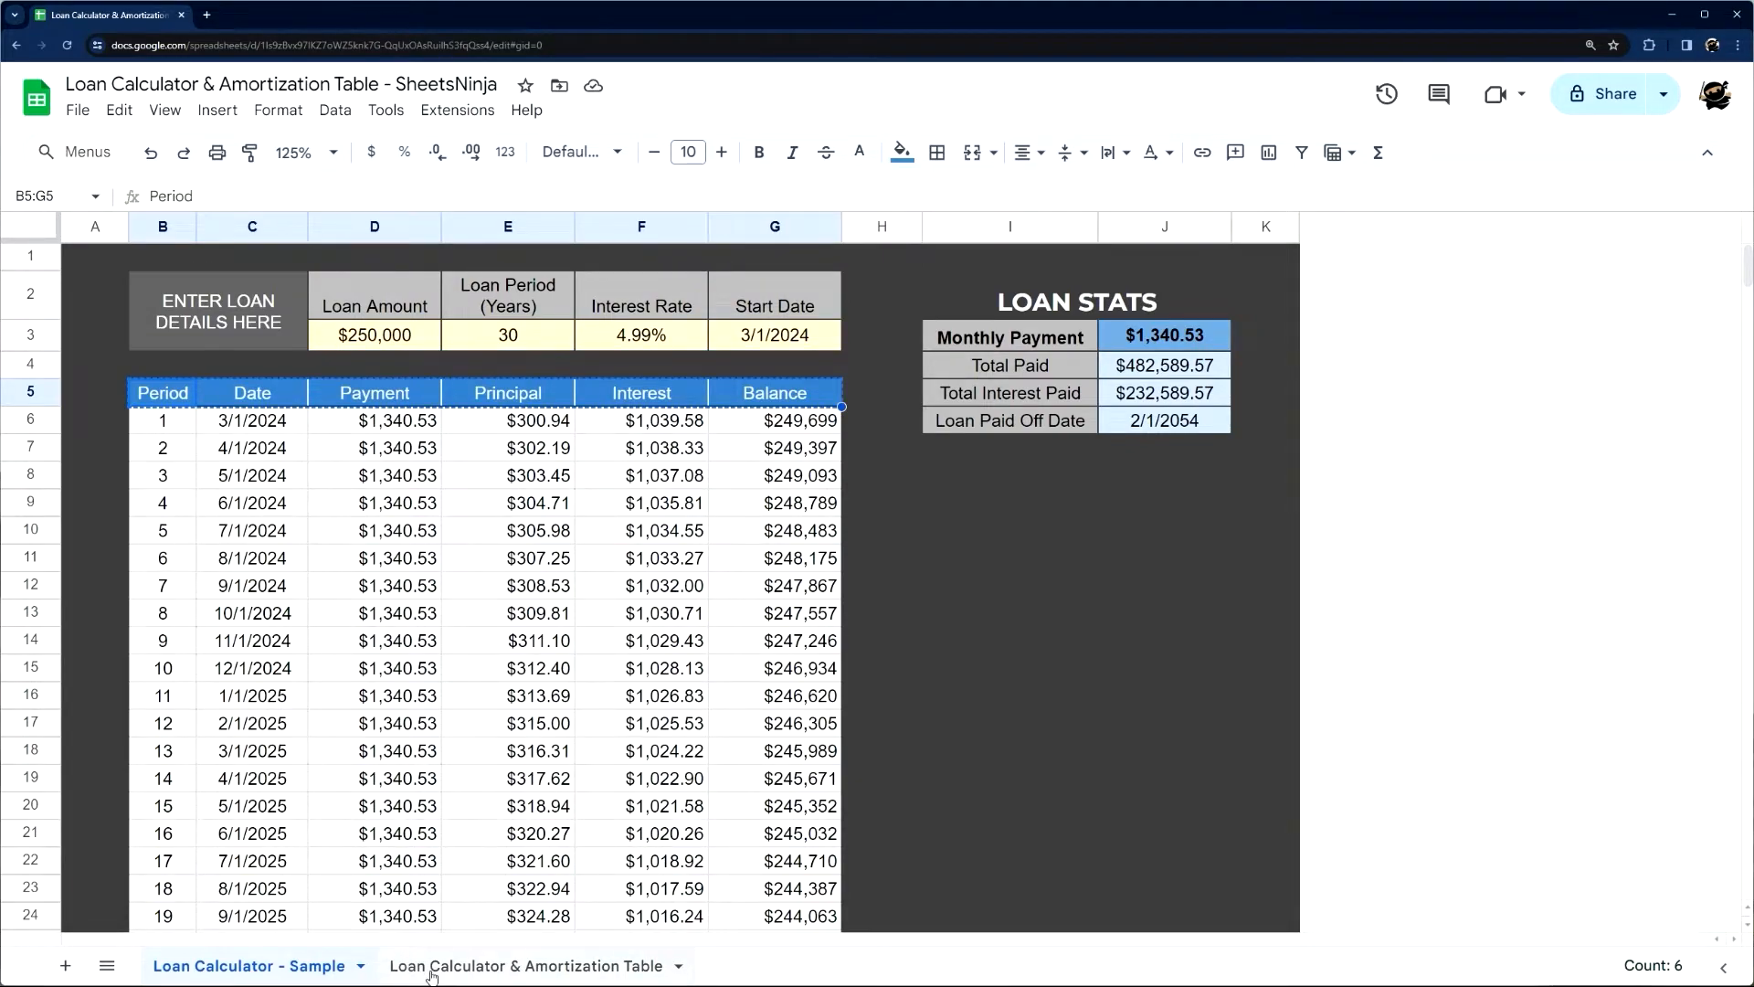
pyautogui.click(431, 968)
pyautogui.click(229, 395)
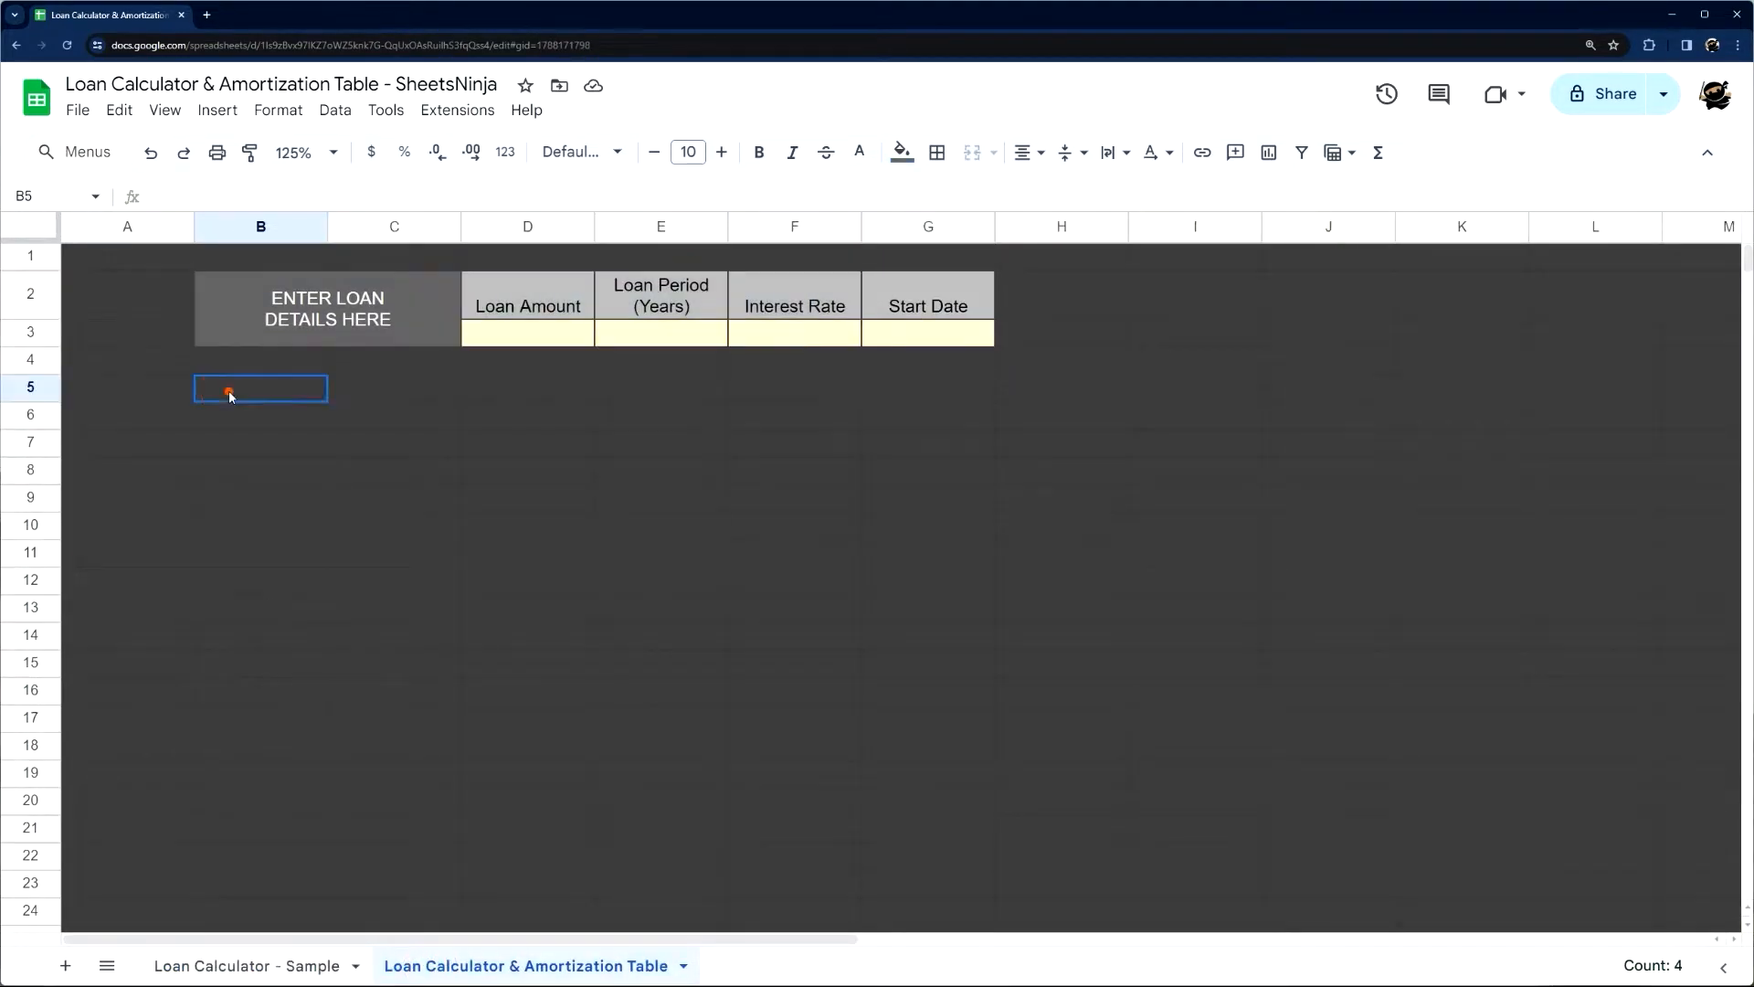
pyautogui.hotkey('ctrl', 'v')
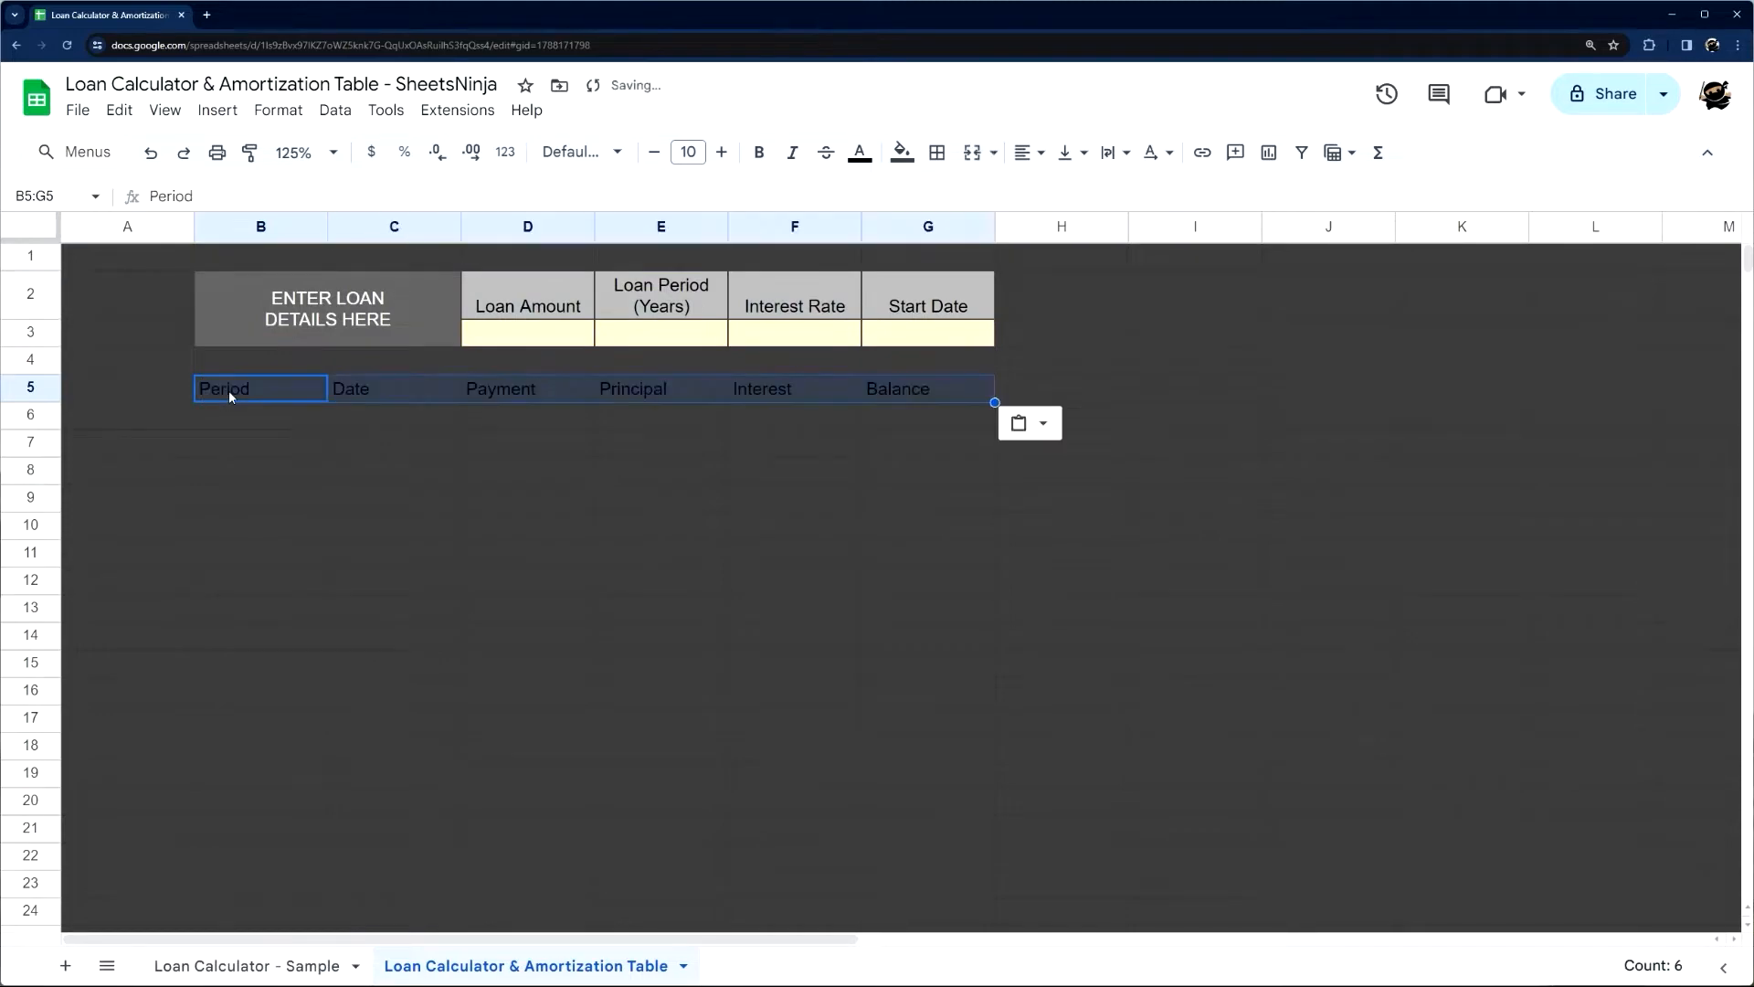
# Give the table header row B5:G5 a medium blue fill and white text
pyautogui.click(899, 150)
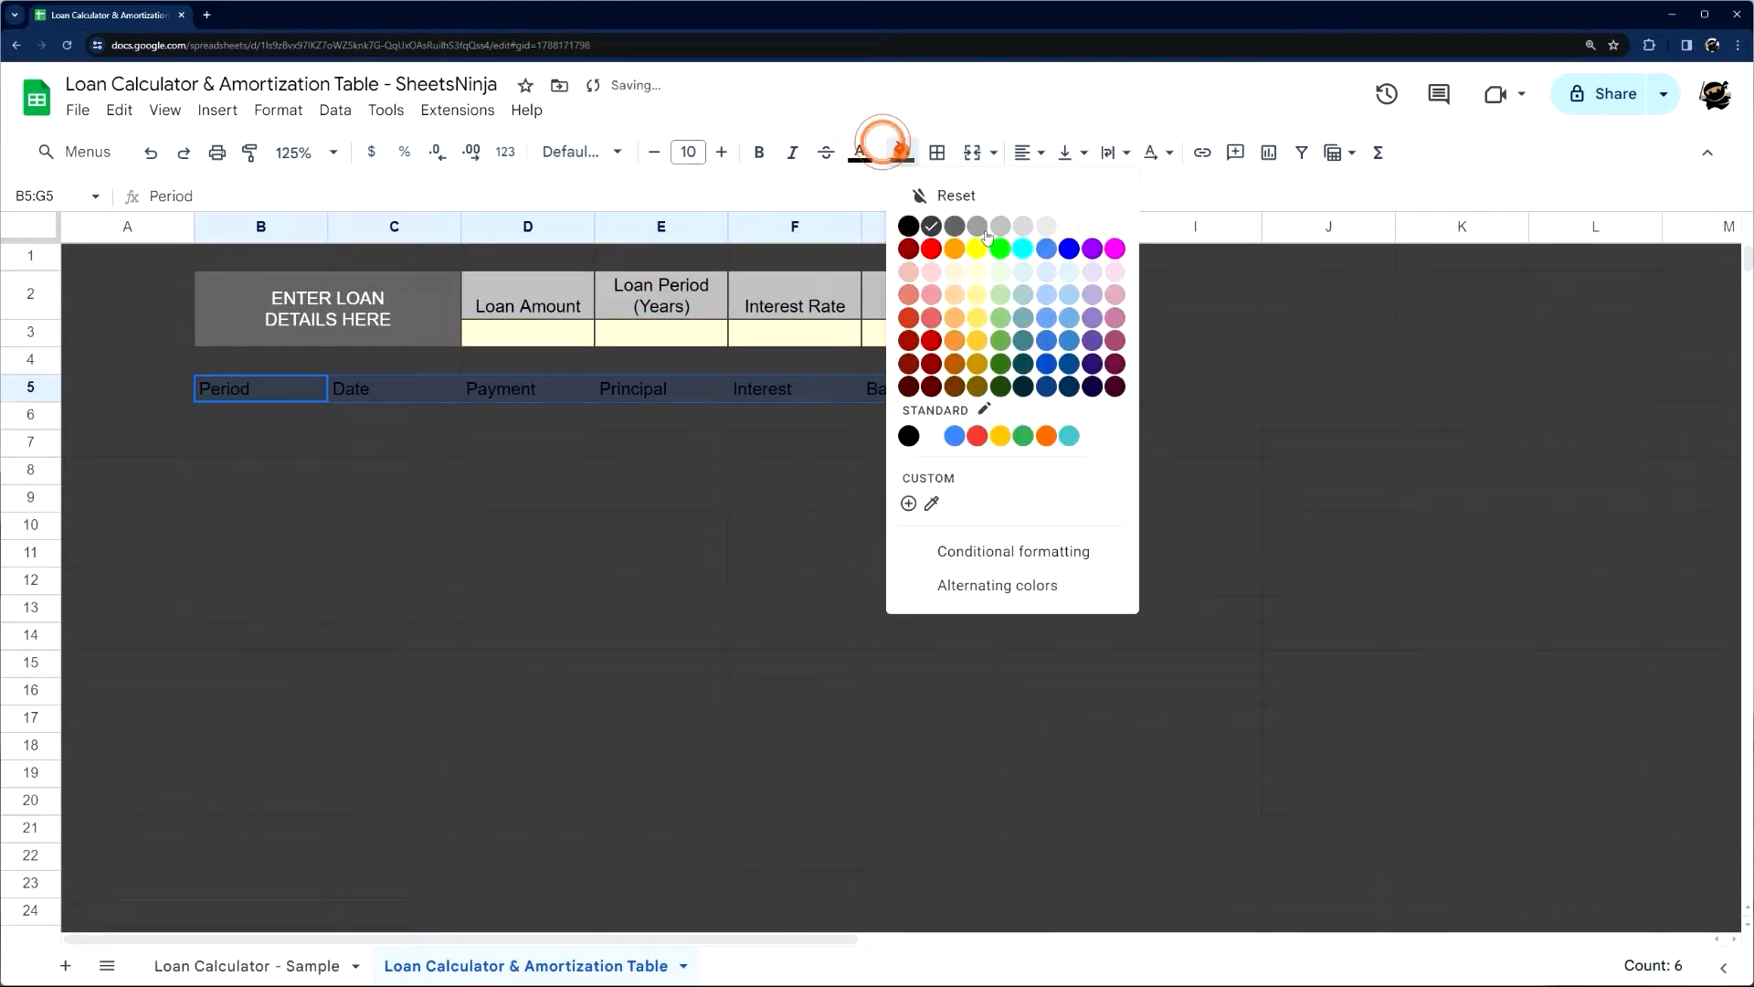
pyautogui.click(1067, 343)
pyautogui.click(859, 151)
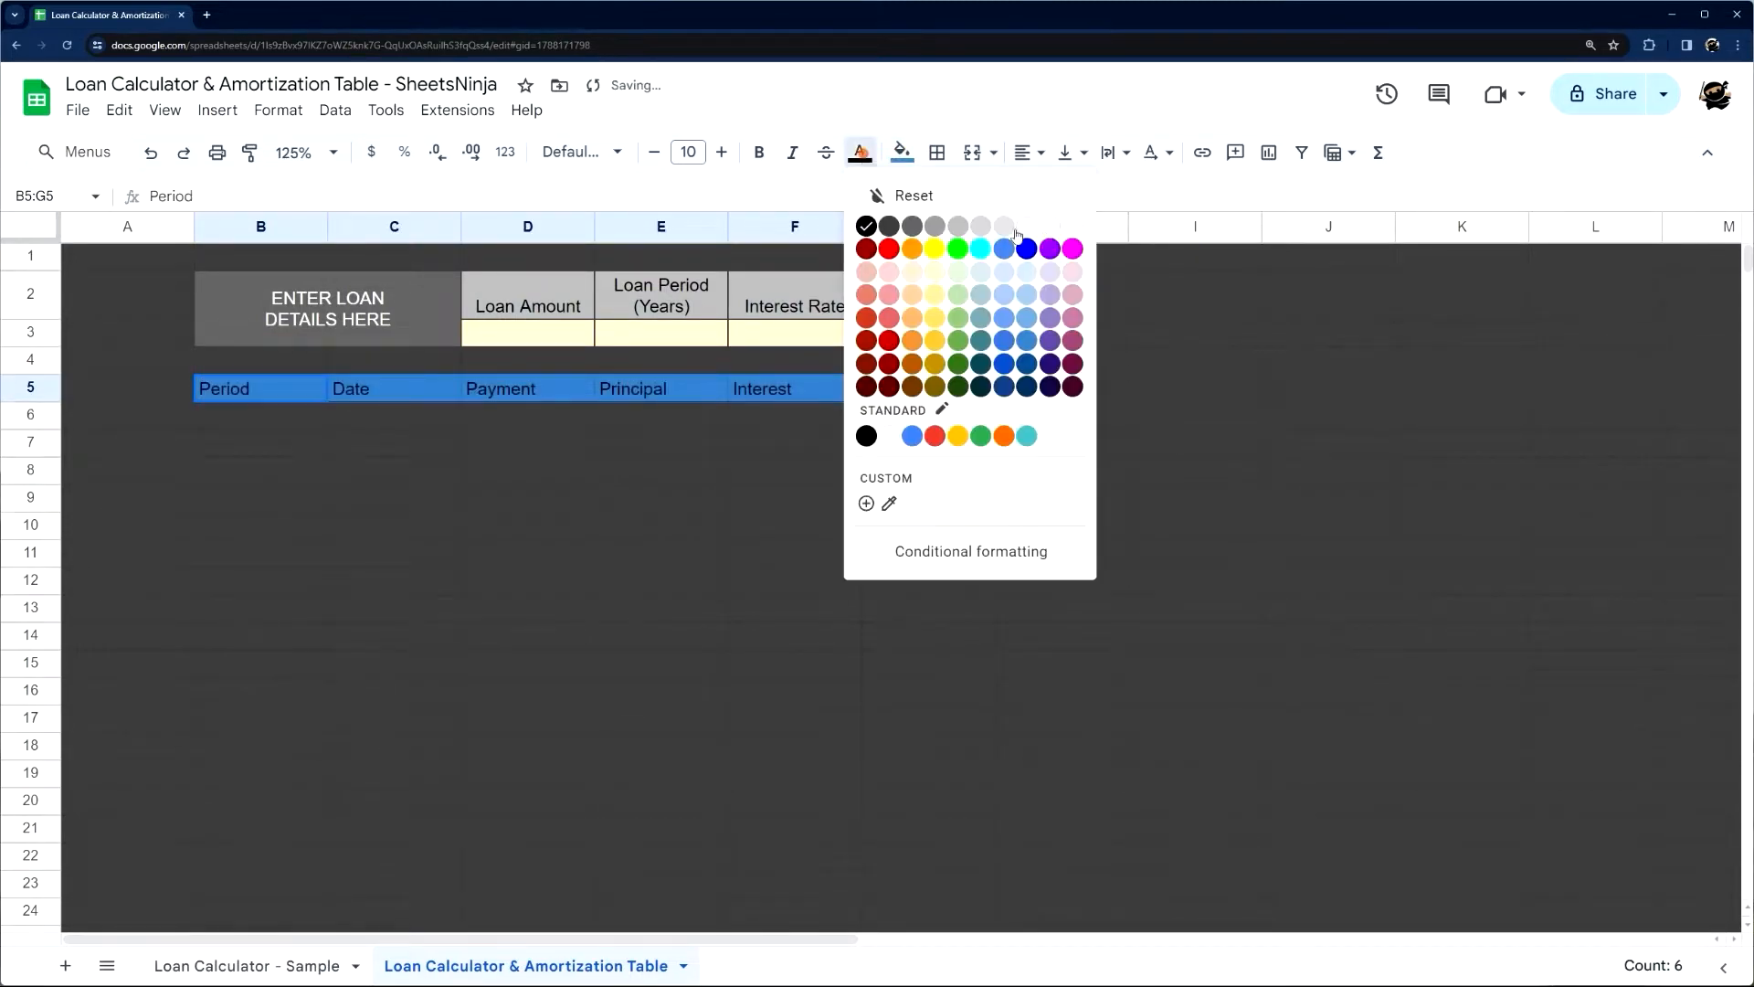
pyautogui.click(1072, 226)
# Center the header row B5:G5 horizontally and set its font to Montserrat
pyautogui.click(1023, 151)
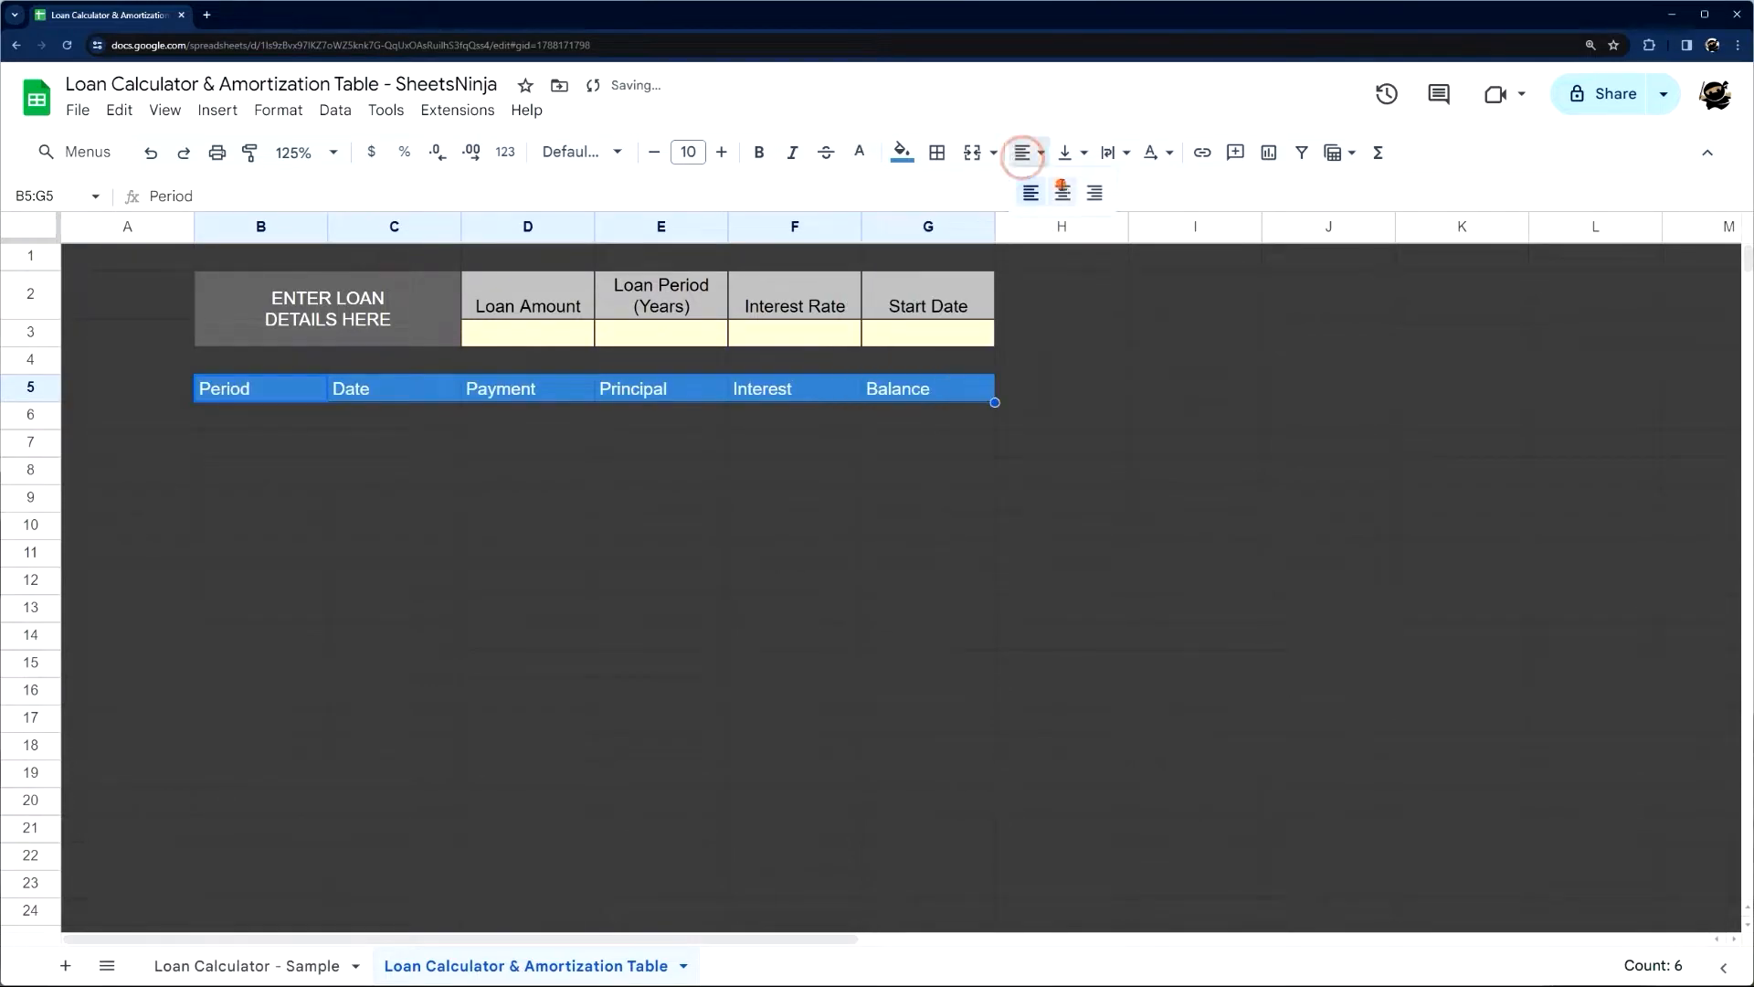
pyautogui.click(1040, 188)
pyautogui.click(589, 149)
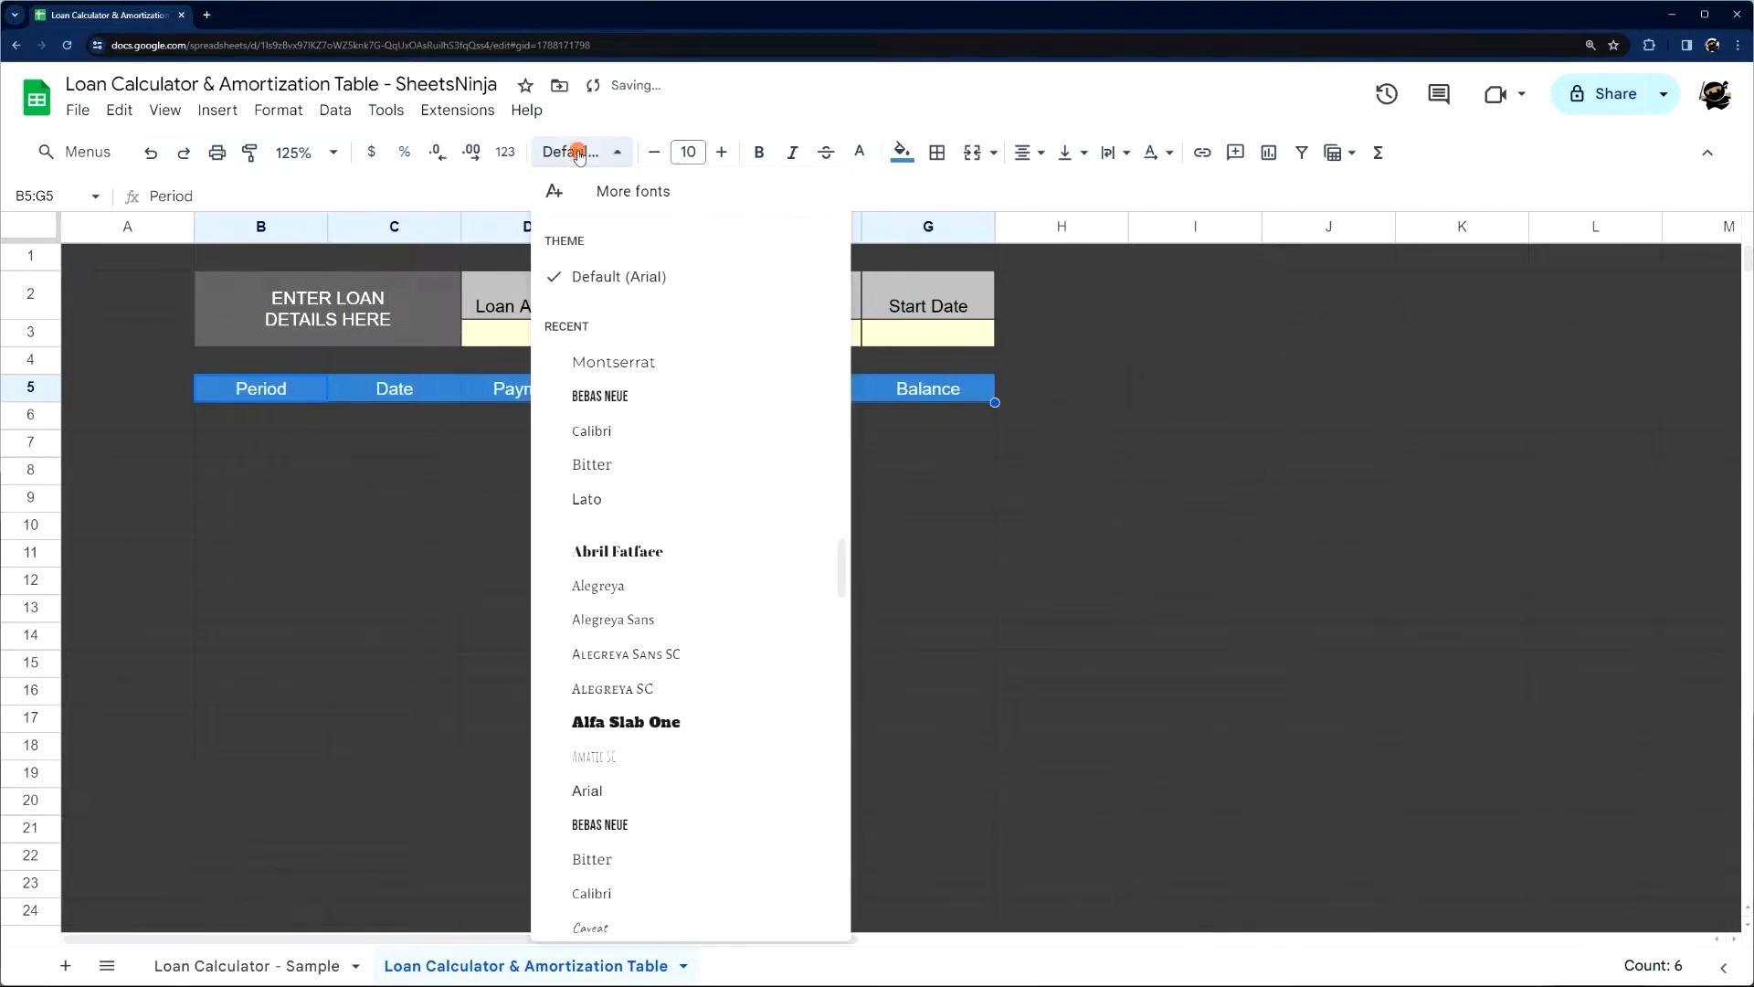
pyautogui.click(630, 356)
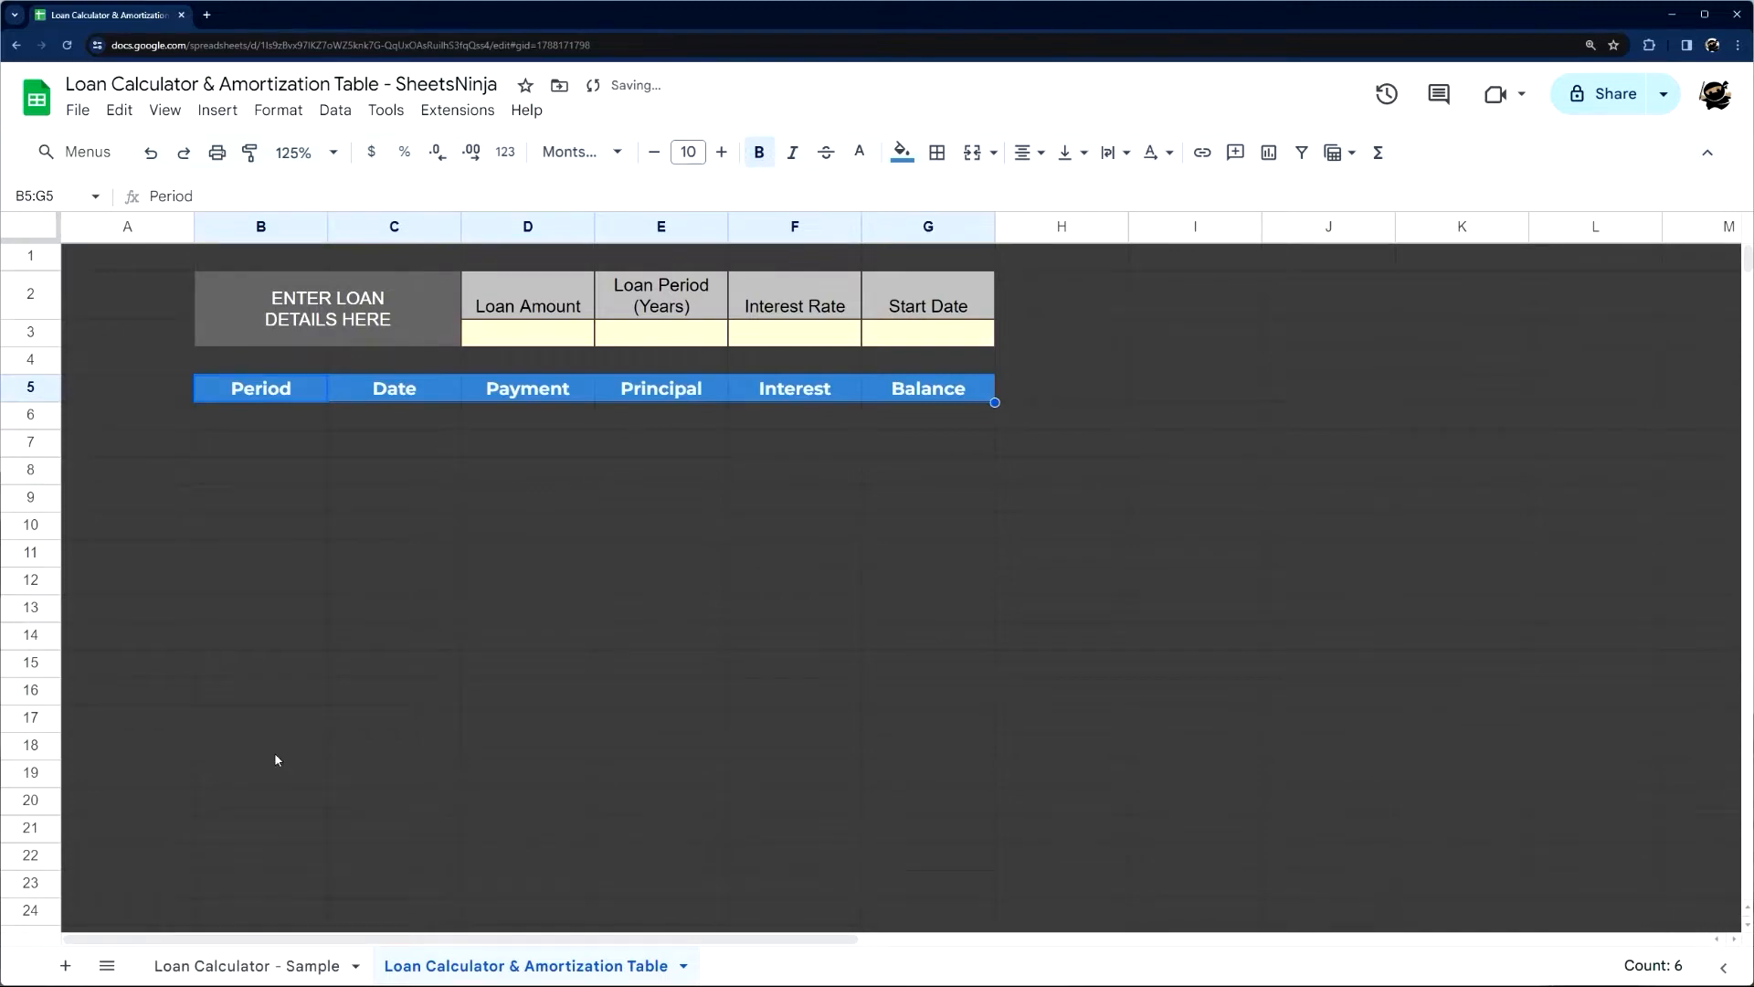
# Narrow the Period and Date columns B and C to resemble the sample sheet
pyautogui.click(252, 964)
pyautogui.click(420, 966)
pyautogui.click(315, 523)
pyautogui.moveTo(327, 226); pyautogui.dragTo(274, 228)
pyautogui.moveTo(408, 226); pyautogui.dragTo(377, 226)
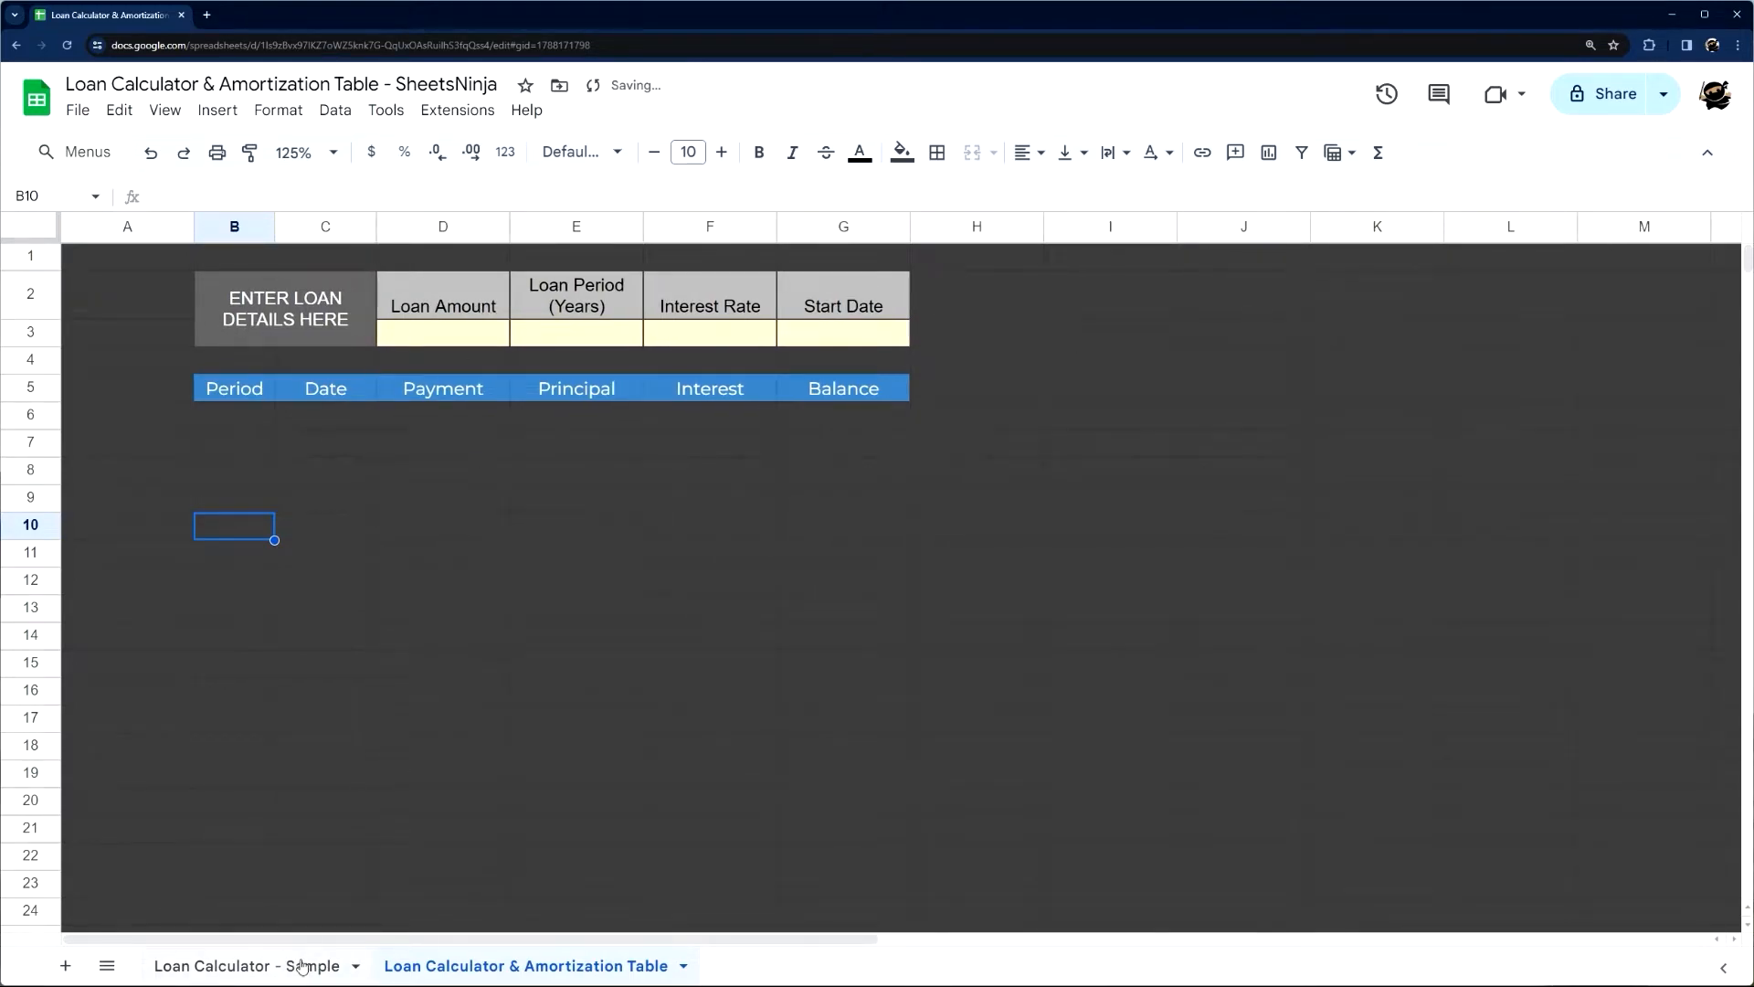
# Copy the merged LOAN STATS heading from the sample sheet into I2 of the new sheet
pyautogui.click(255, 968)
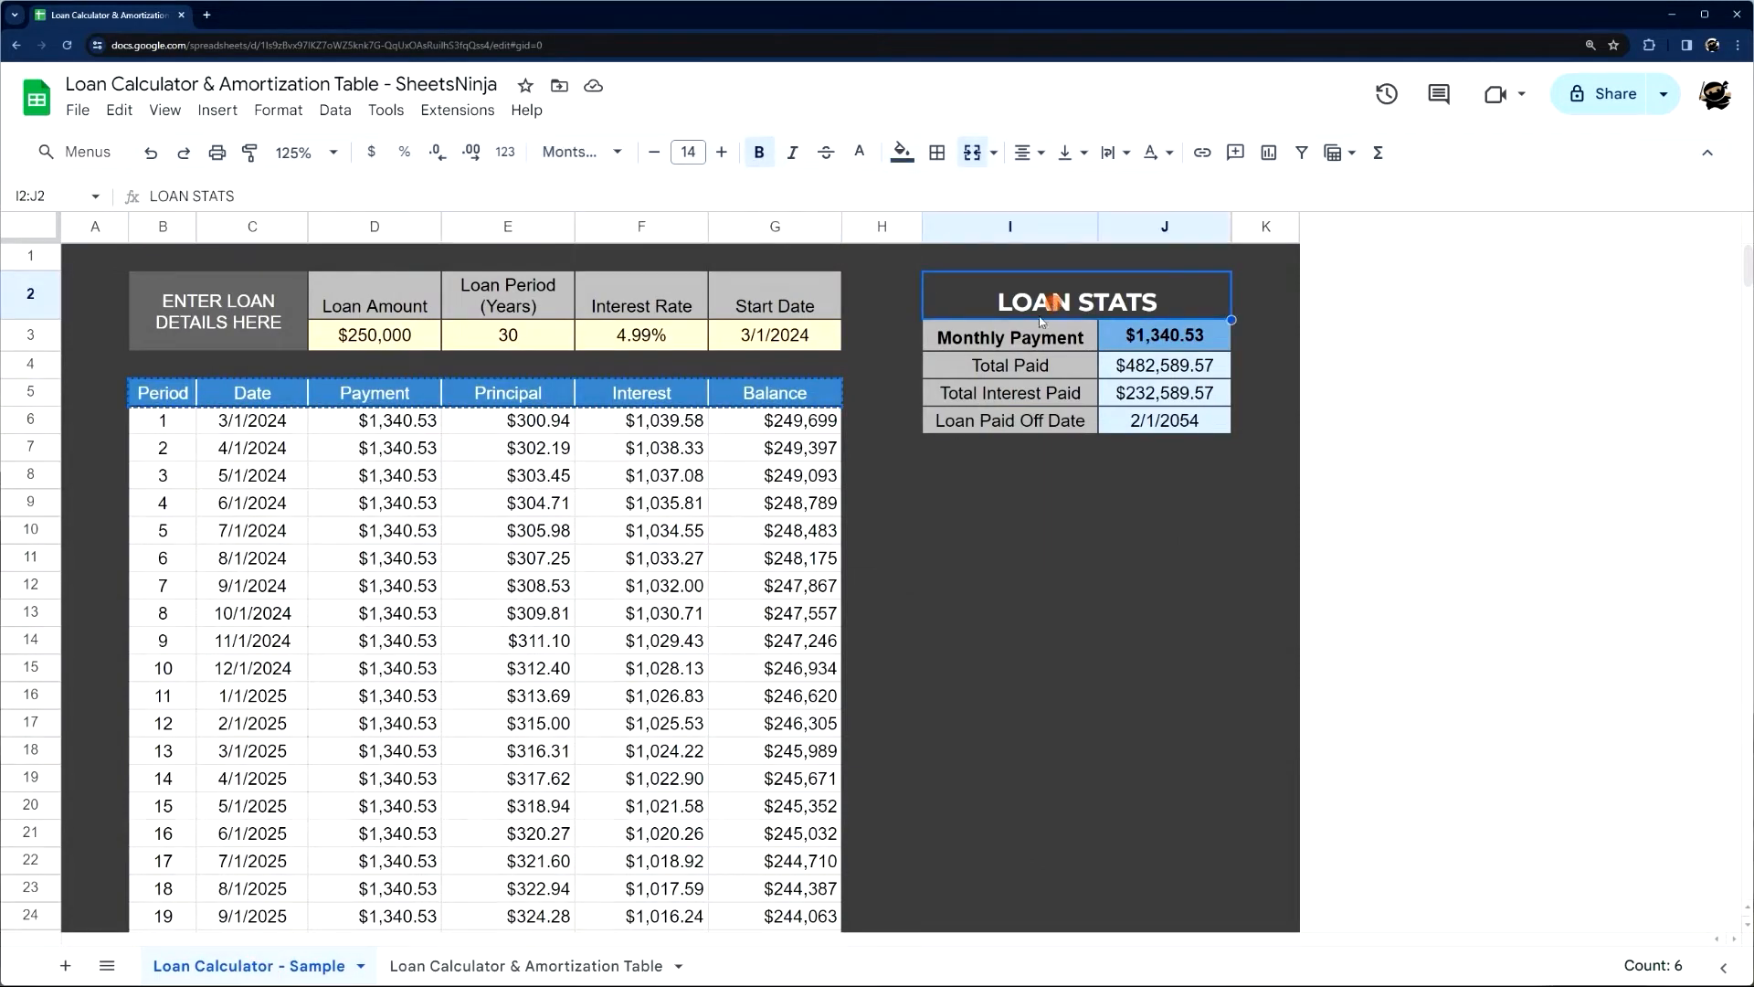
pyautogui.click(513, 961)
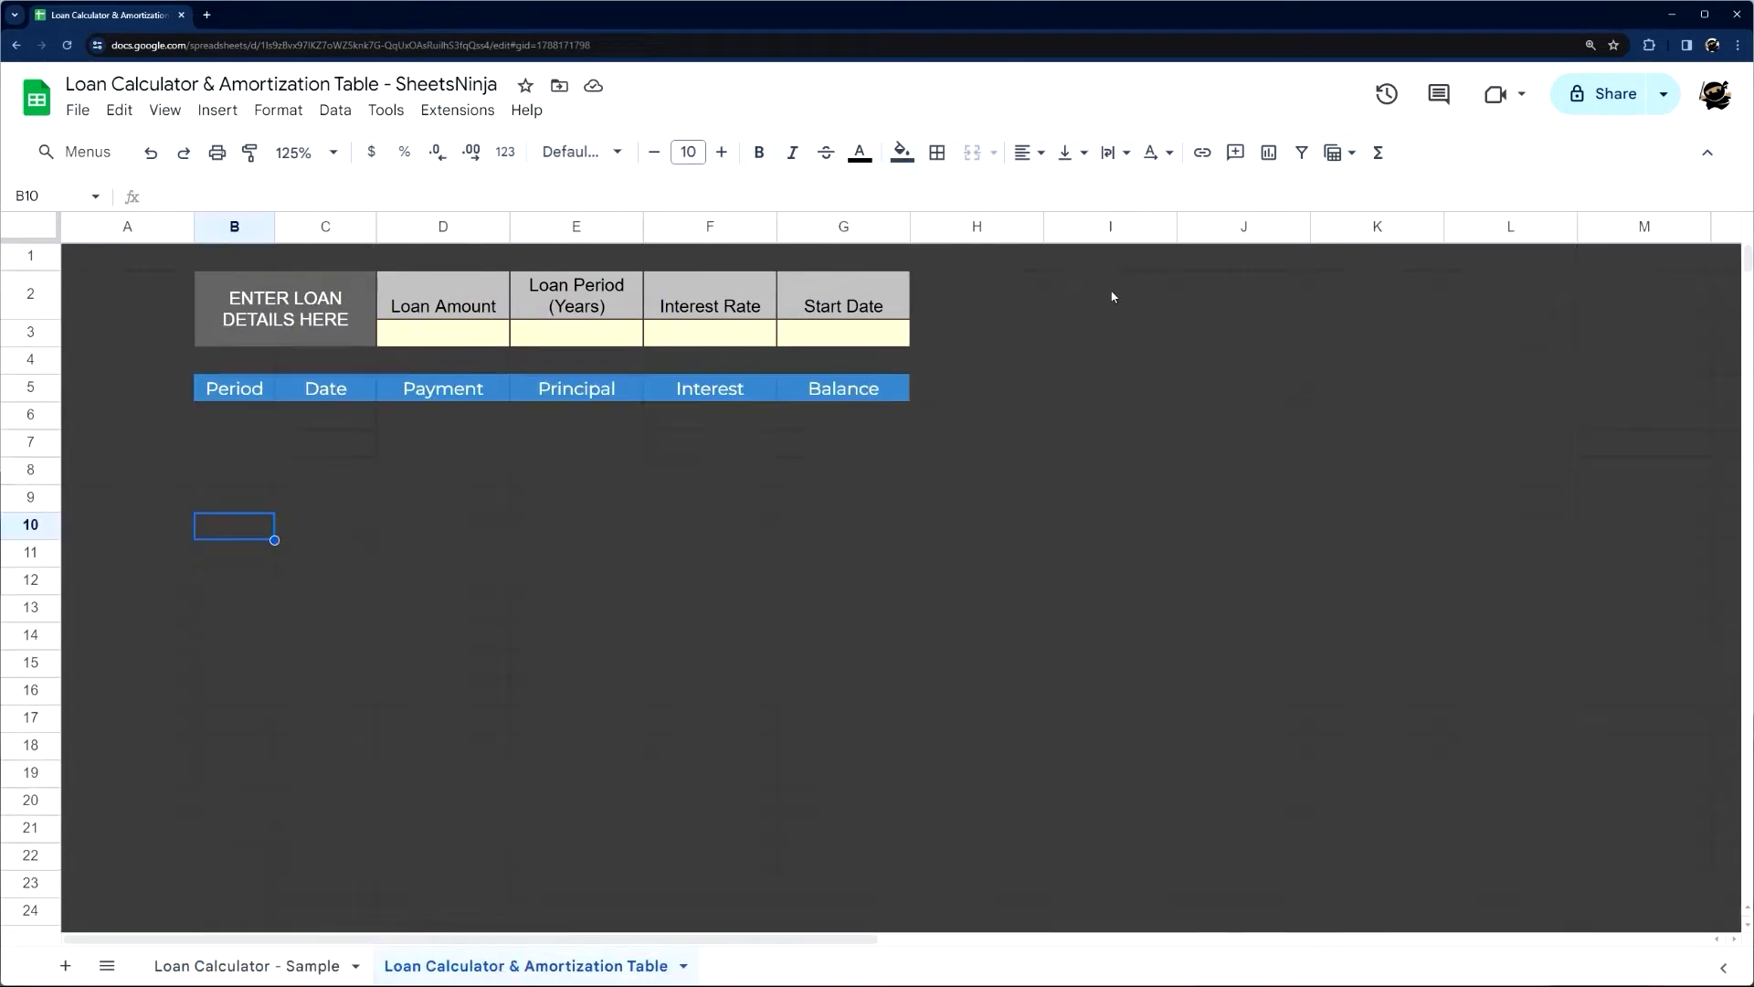
pyautogui.click(1109, 290)
pyautogui.hotkey('ctrl', 'v')
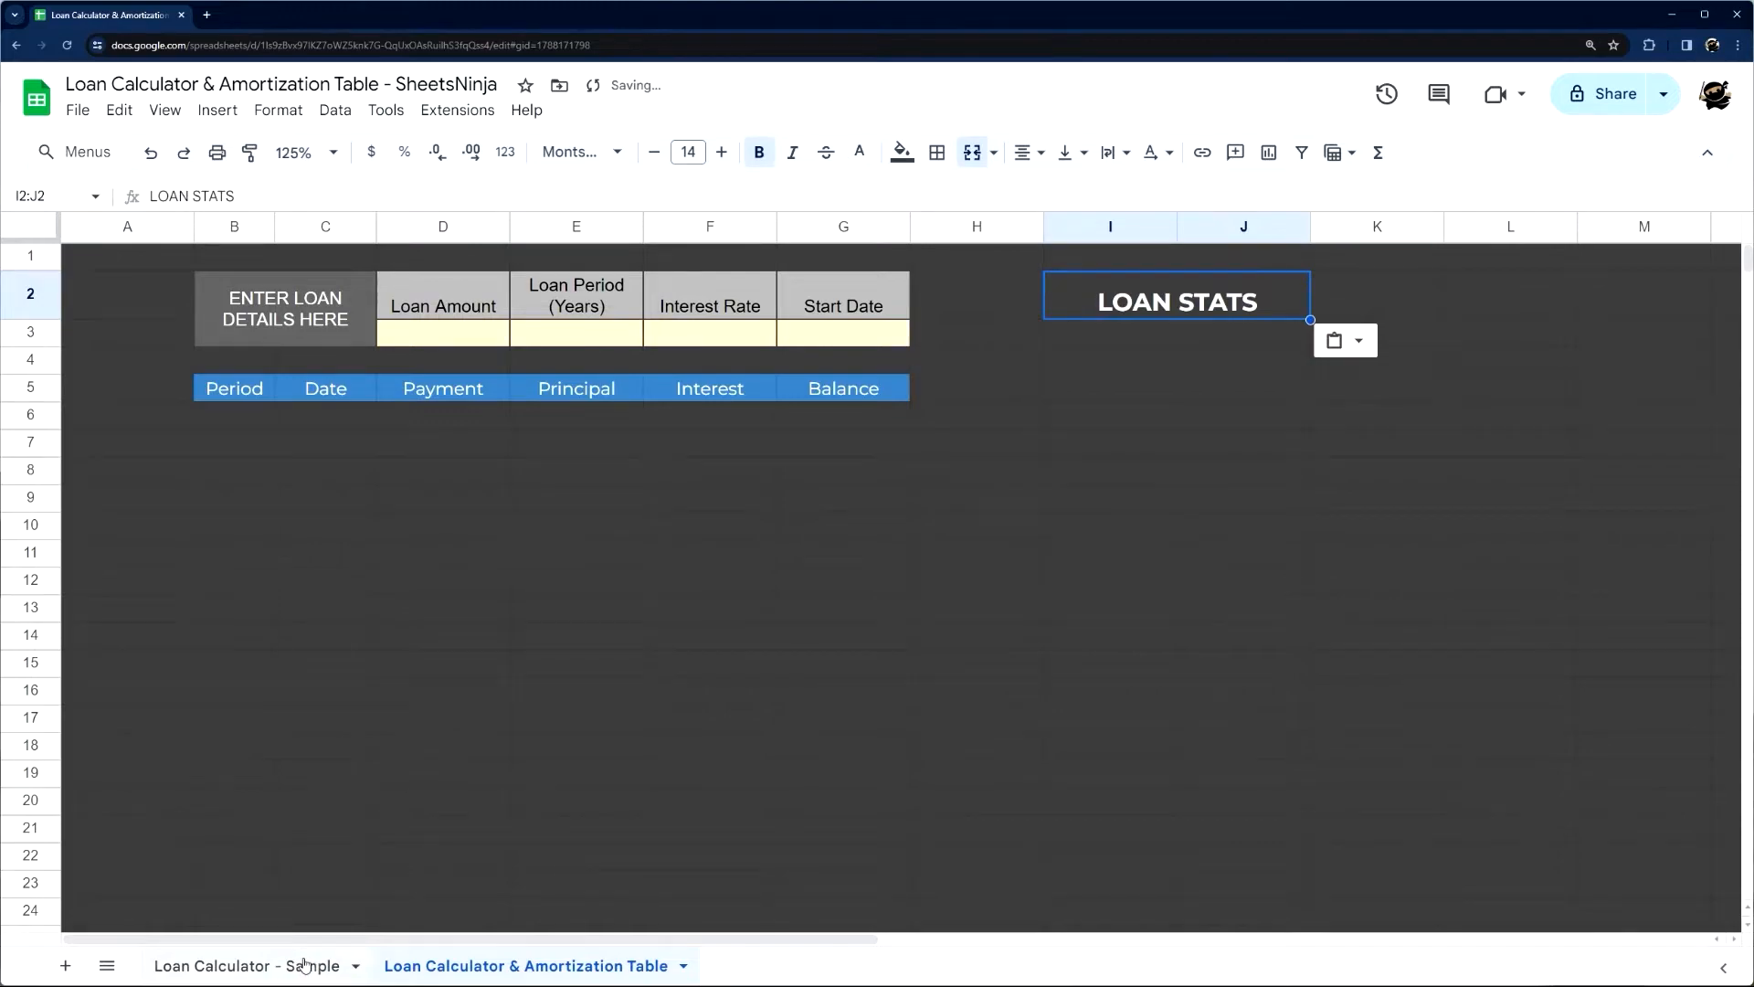
# Copy the loan stats block I3:J6 from the sample sheet to I3 and clear the contents of its value cells J3:J6
pyautogui.click(249, 965)
pyautogui.moveTo(1015, 338); pyautogui.dragTo(1140, 422)
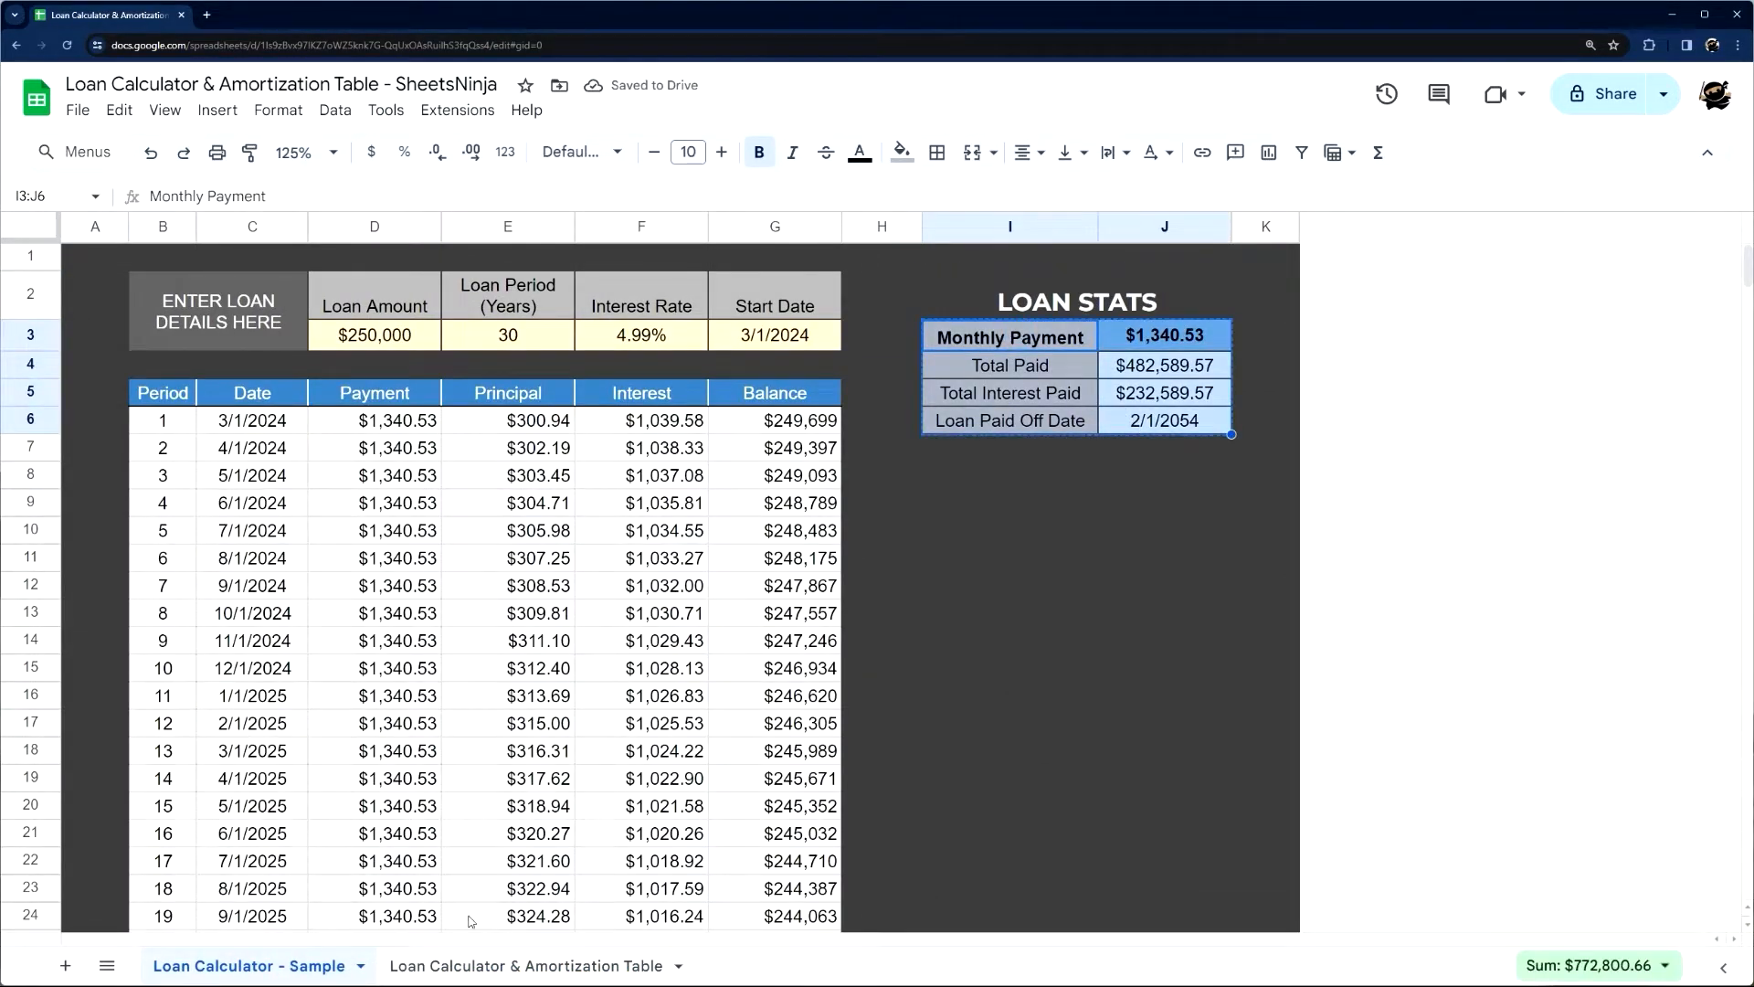
pyautogui.click(471, 965)
pyautogui.click(1139, 344)
pyautogui.hotkey('ctrl', 'v')
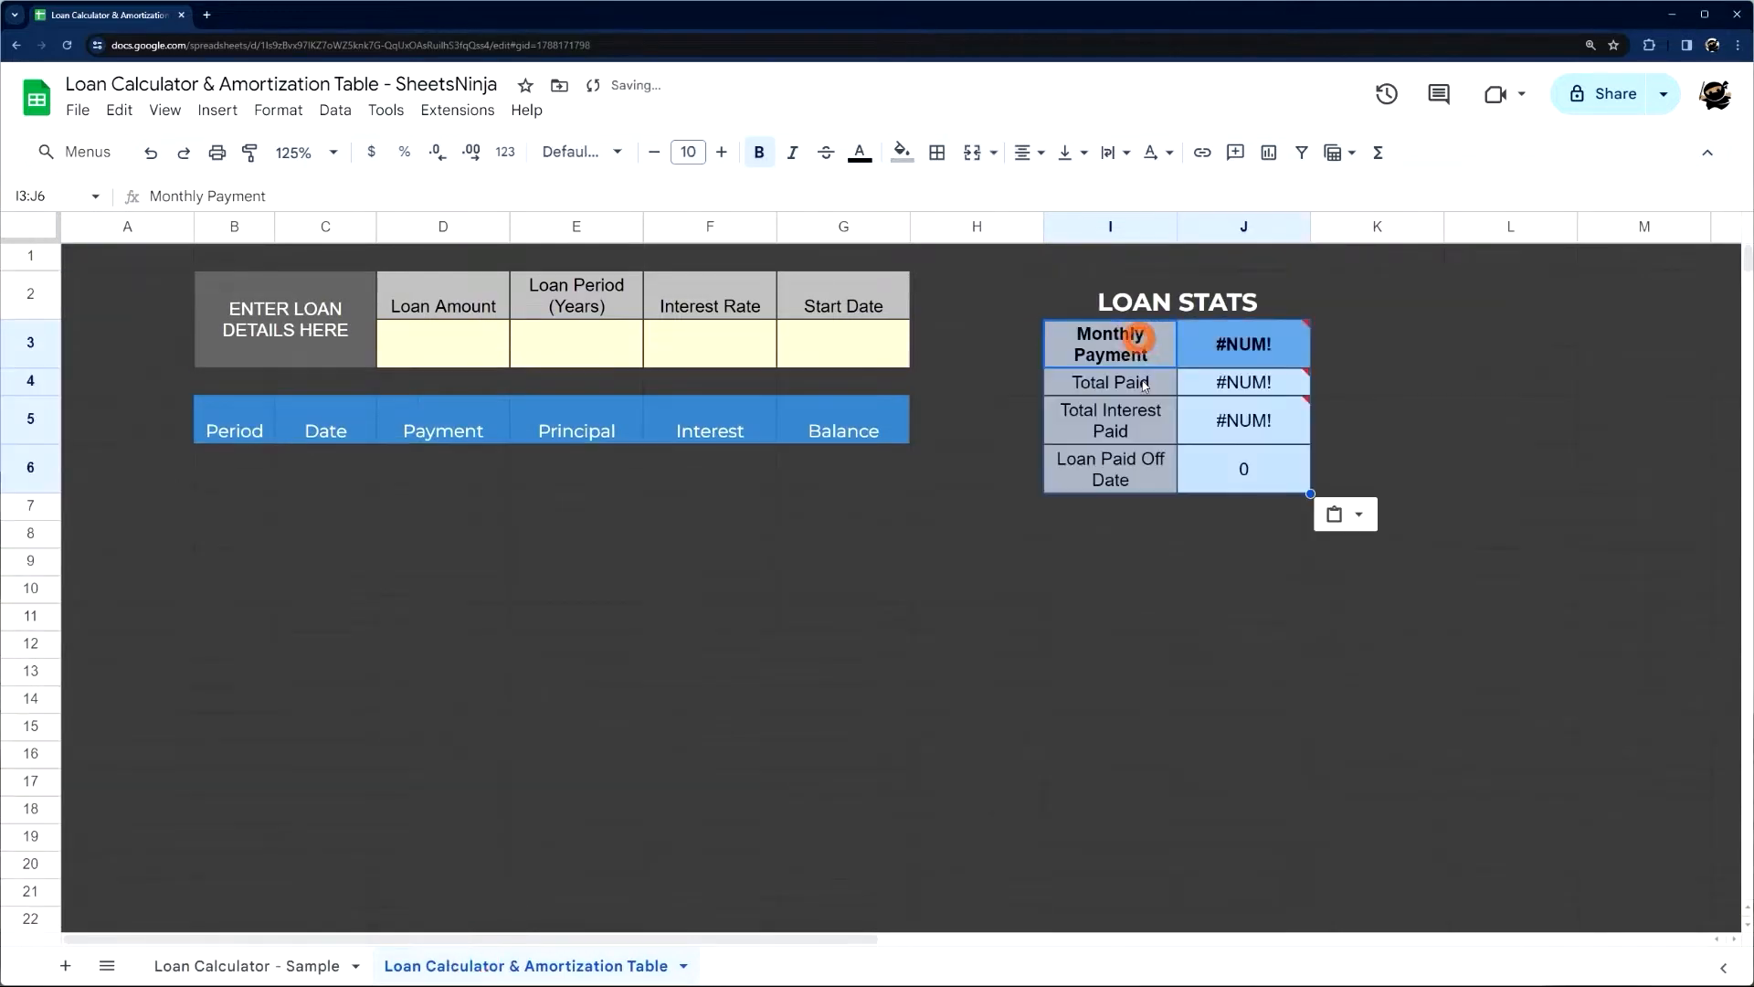
pyautogui.click(1413, 315)
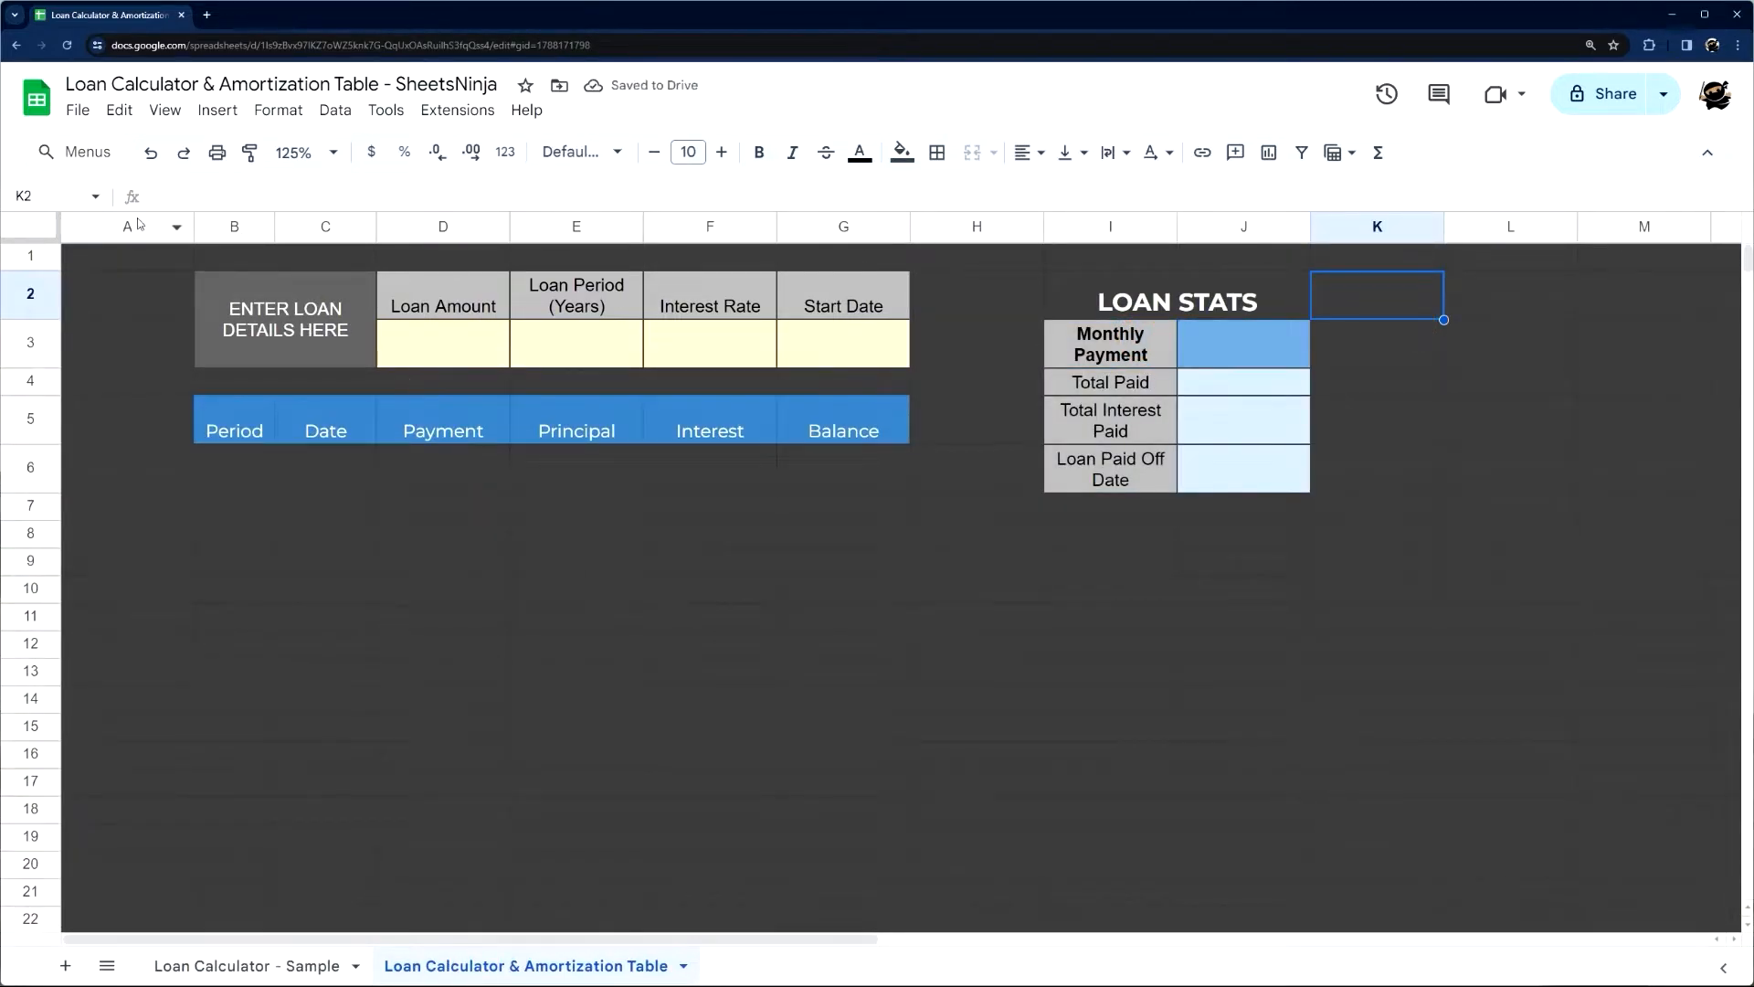
# Resize the spacer columns A, H and K to a width of 60 pixels
pyautogui.click(137, 225)
pyautogui.keyDown('ctrl'); pyautogui.click(976, 224); pyautogui.keyUp('ctrl')
pyautogui.keyDown('ctrl'); pyautogui.click(1383, 226); pyautogui.keyUp('ctrl')
pyautogui.rightClick(1383, 227)
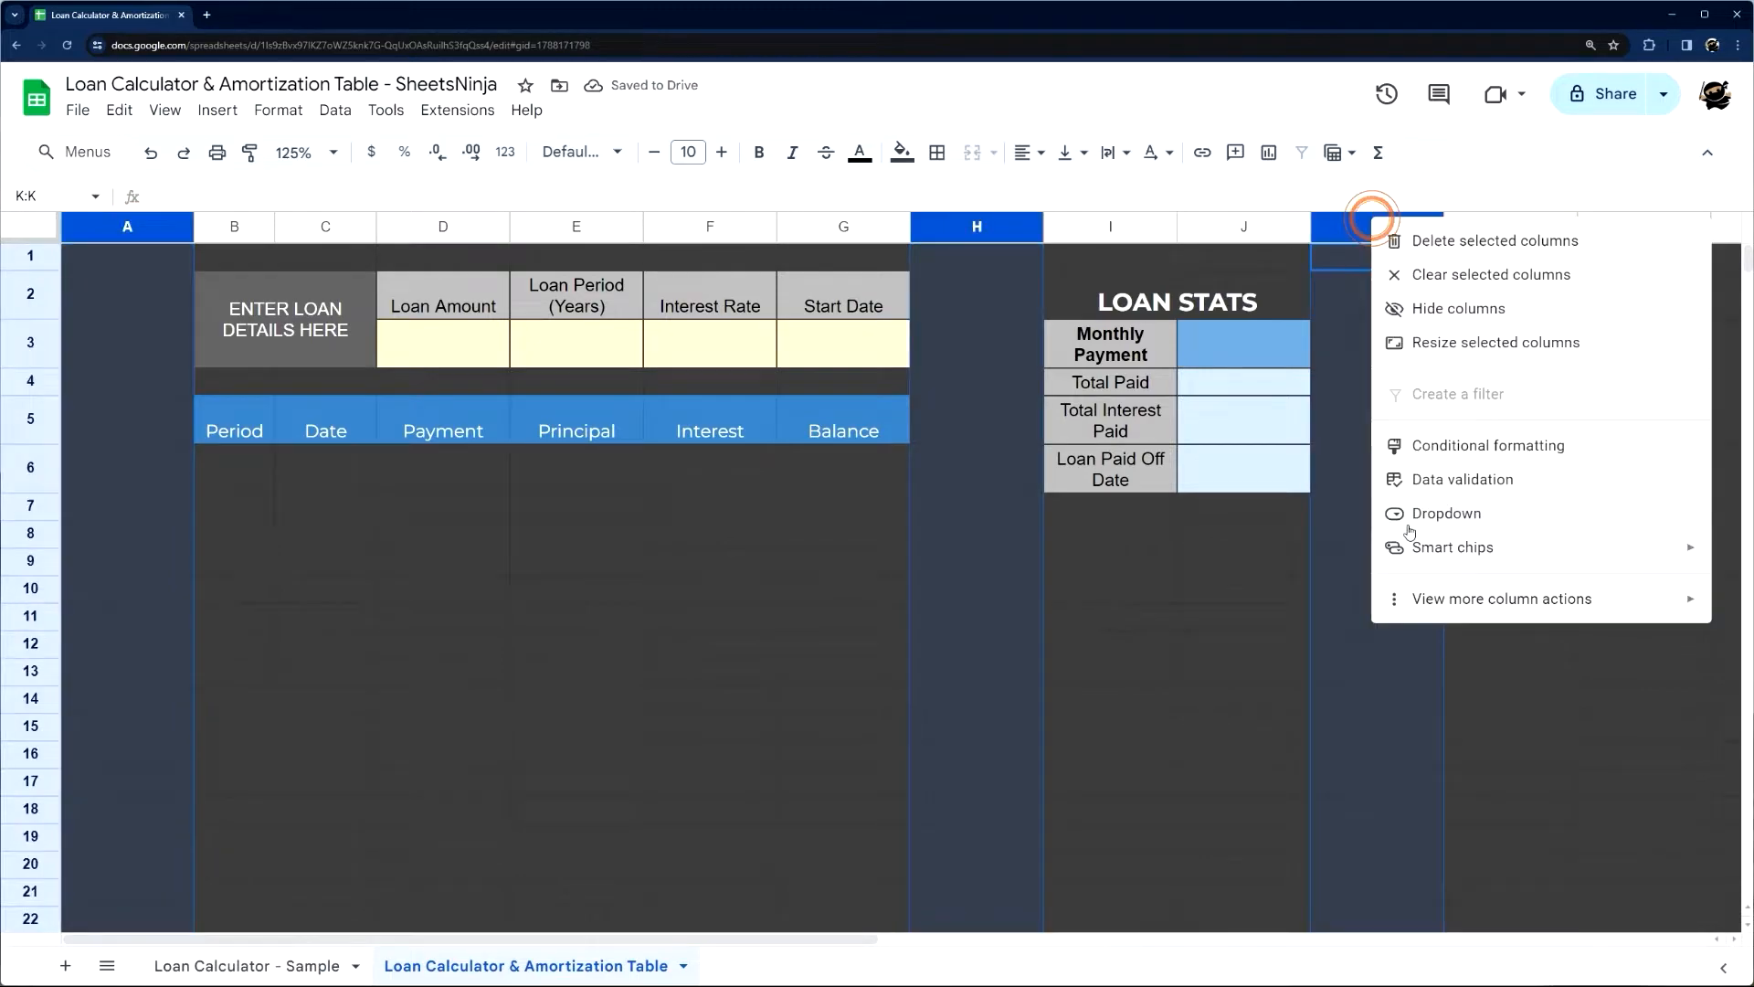
pyautogui.click(1468, 340)
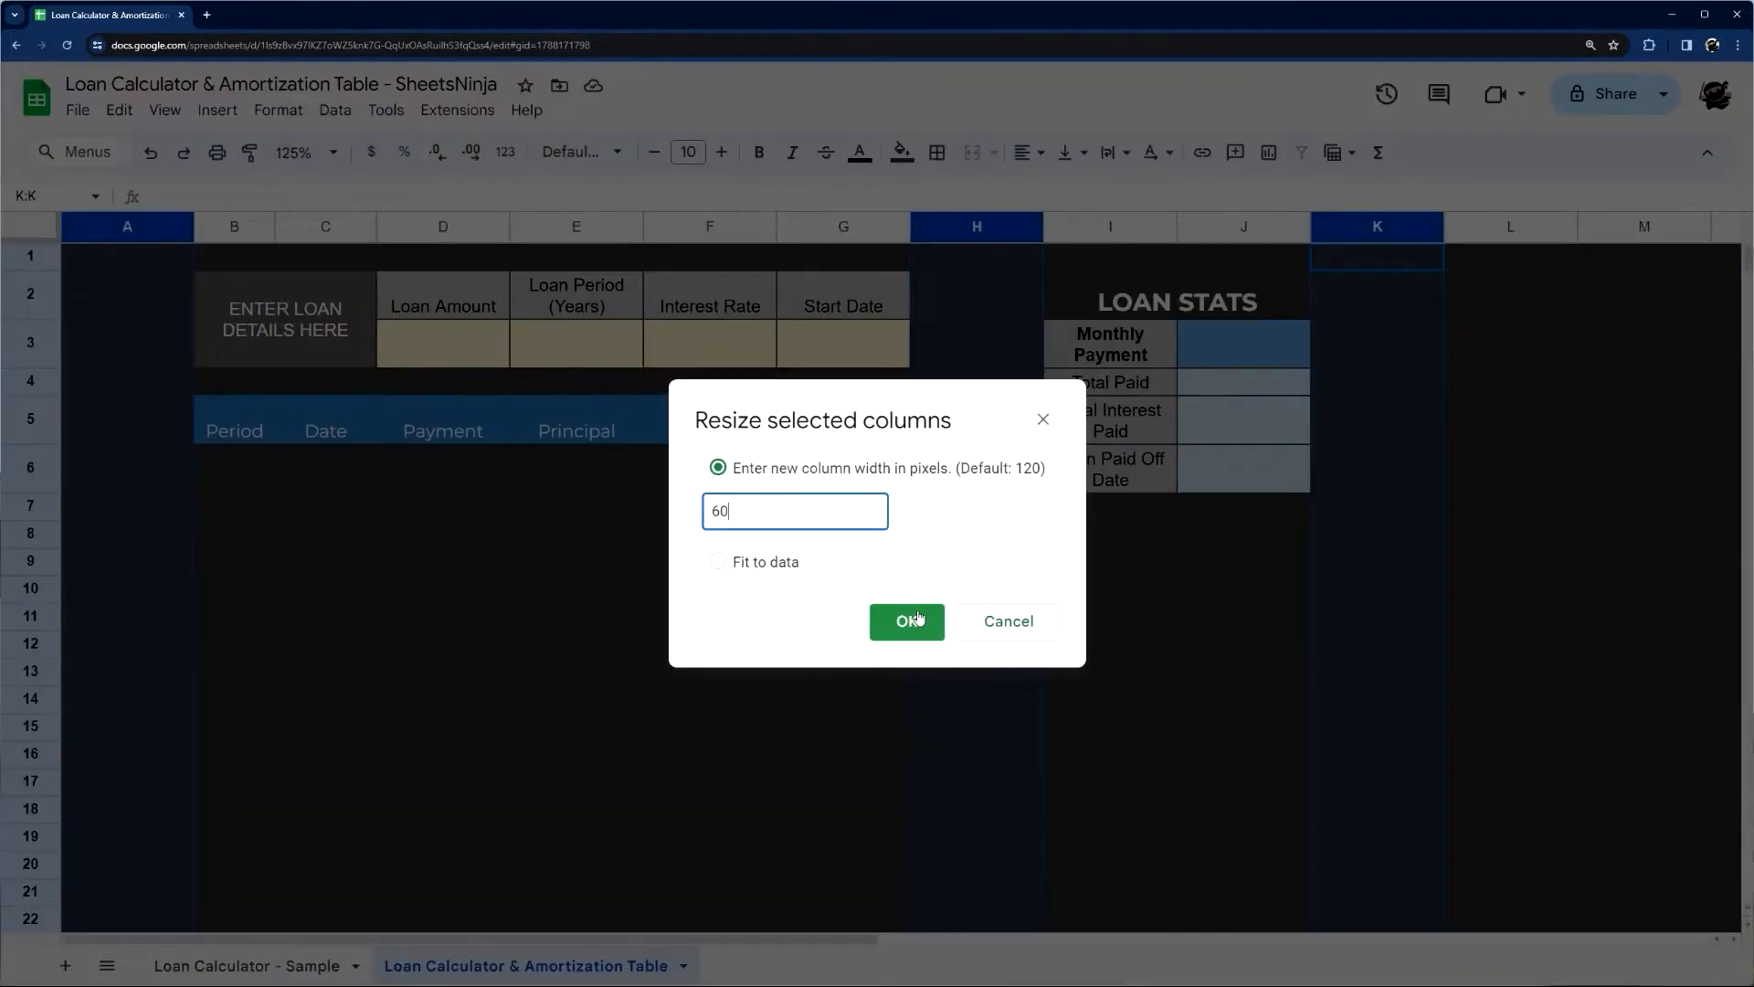
pyautogui.write('60')
pyautogui.click(917, 616)
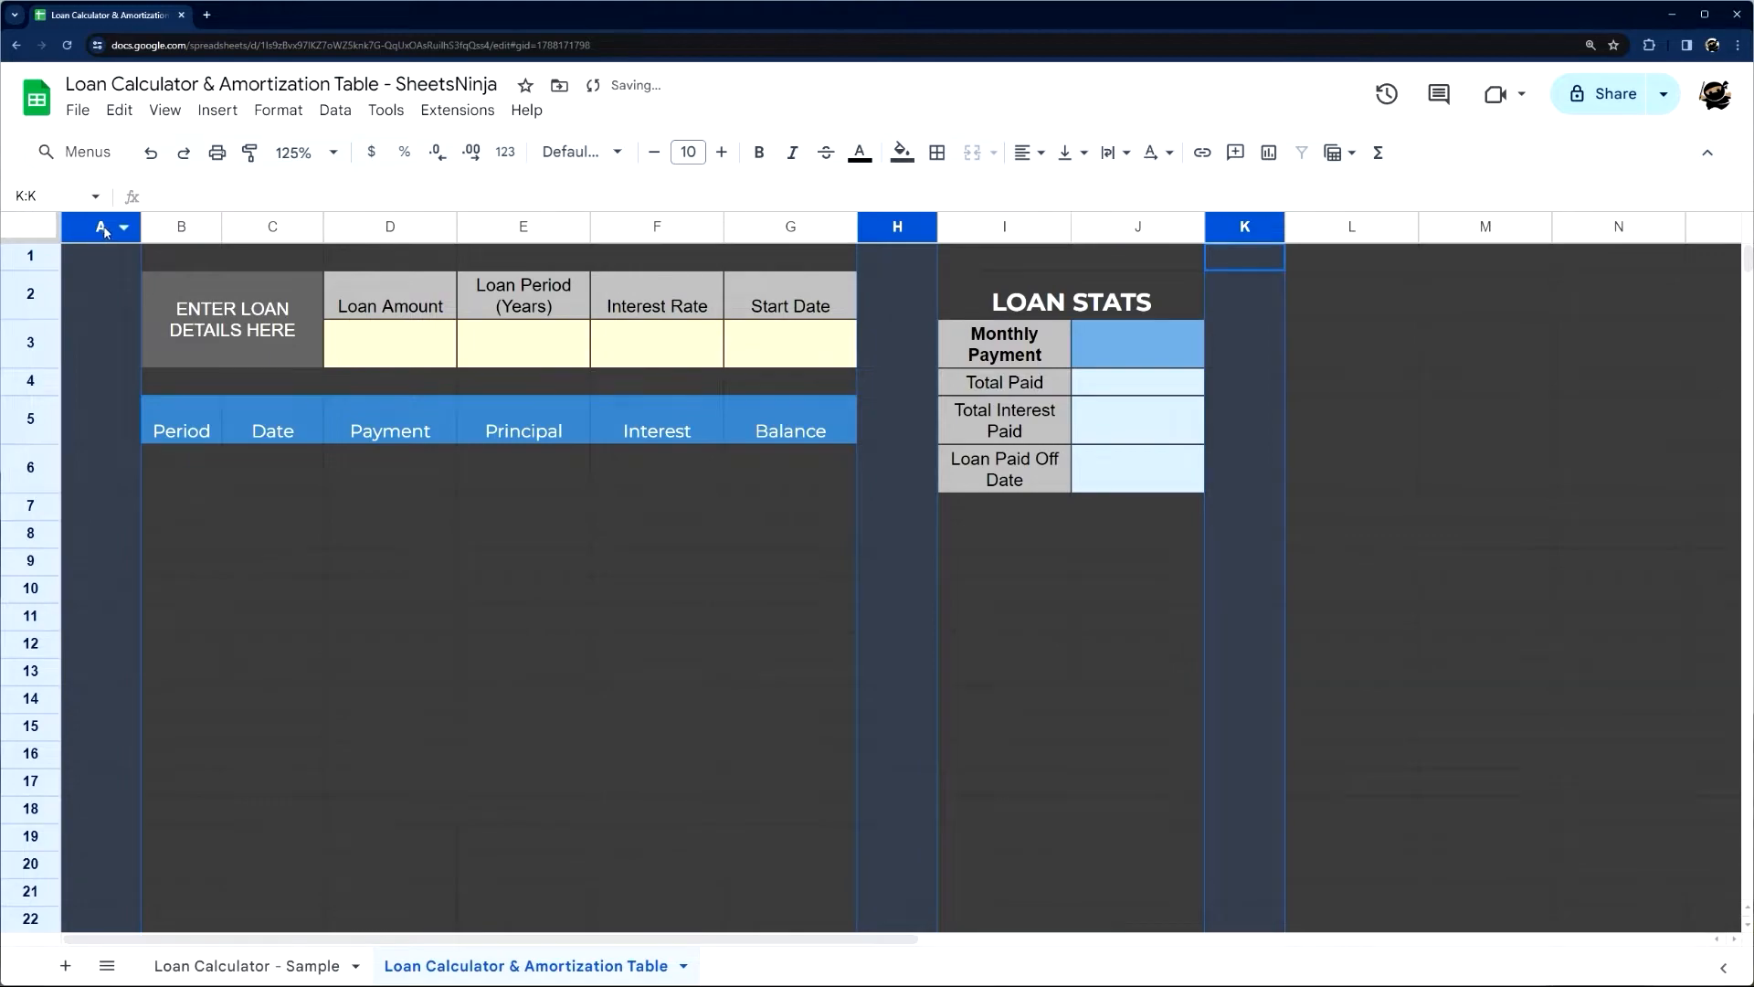
pyautogui.click(265, 477)
pyautogui.click(102, 225)
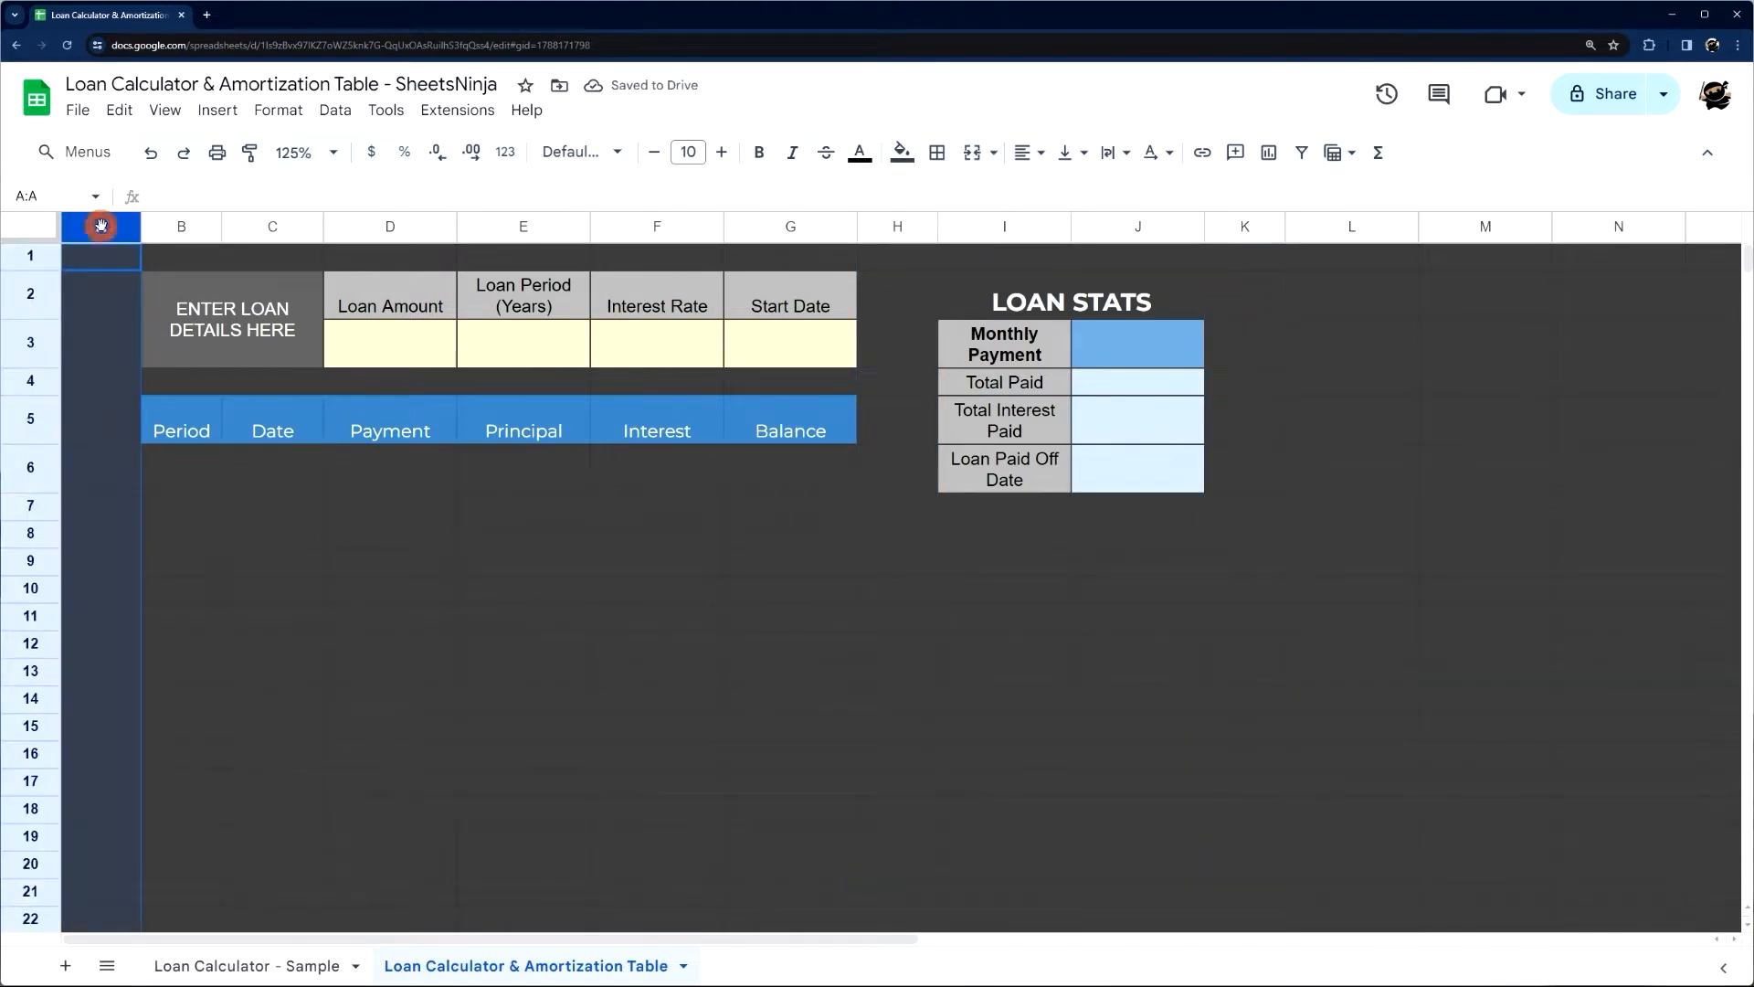
pyautogui.keyDown('ctrl'); pyautogui.click(897, 228); pyautogui.keyUp('ctrl')
pyautogui.keyDown('ctrl'); pyautogui.click(1245, 226); pyautogui.keyUp('ctrl')
pyautogui.keyDown('ctrl'); pyautogui.click(1343, 227); pyautogui.keyUp('ctrl')
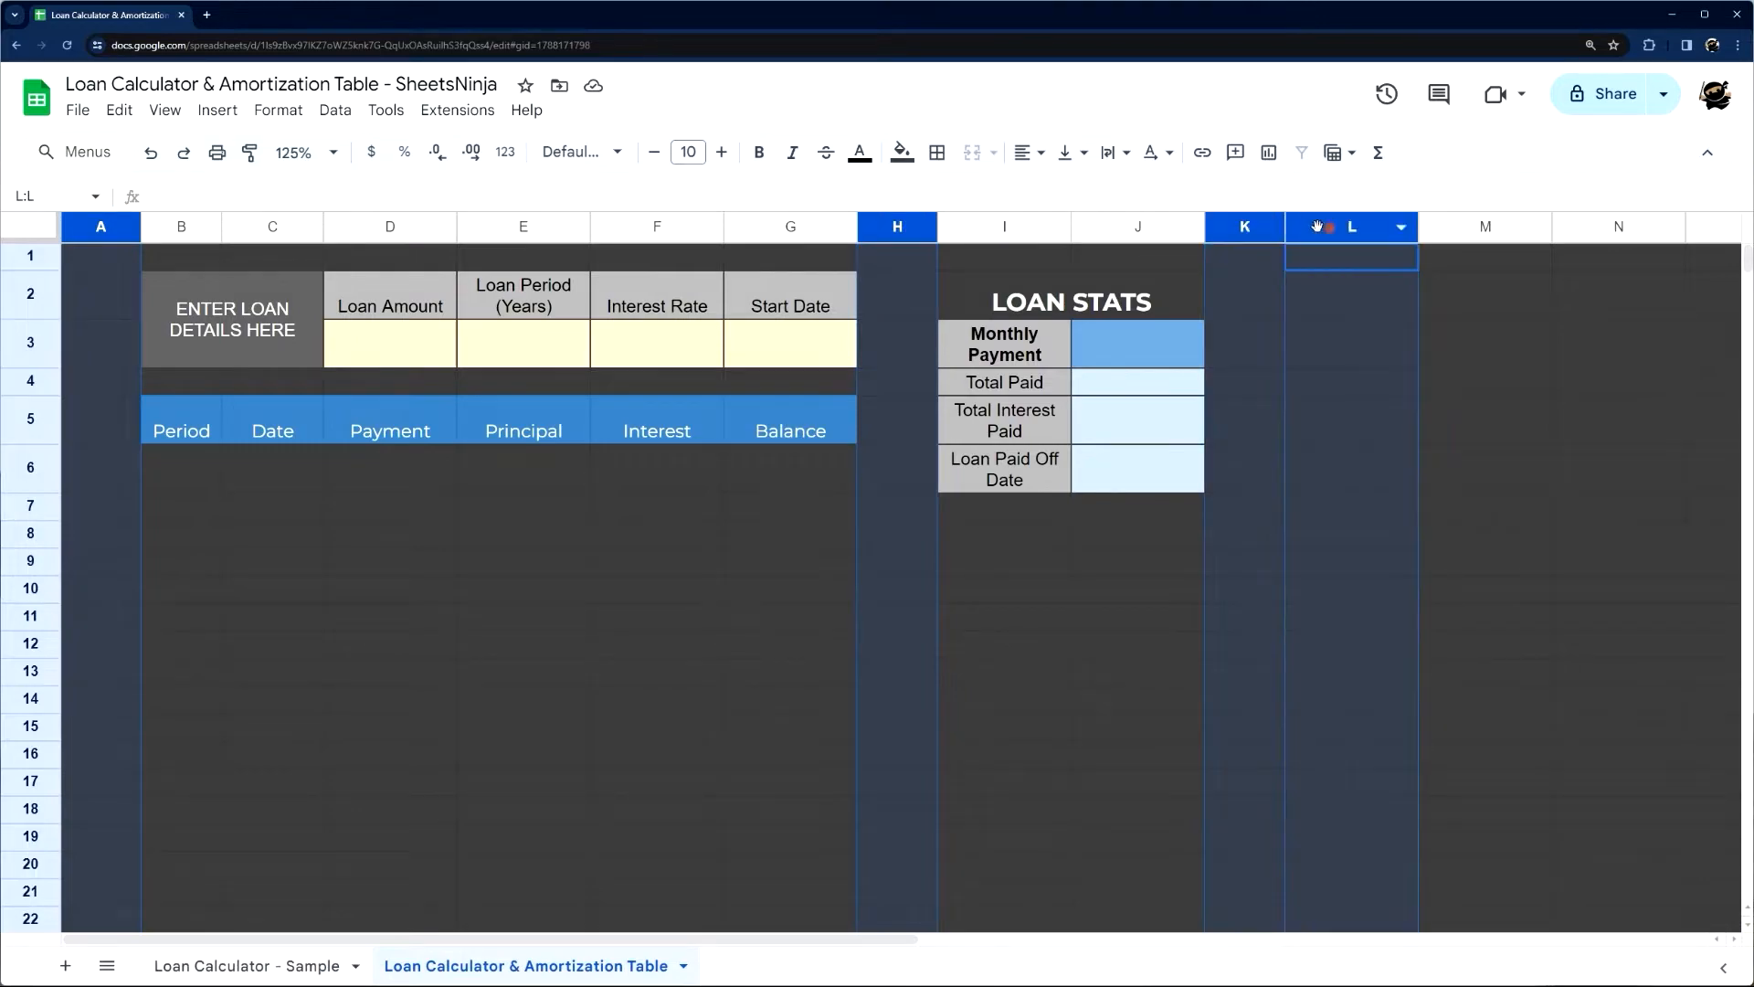
pyautogui.click(1224, 297)
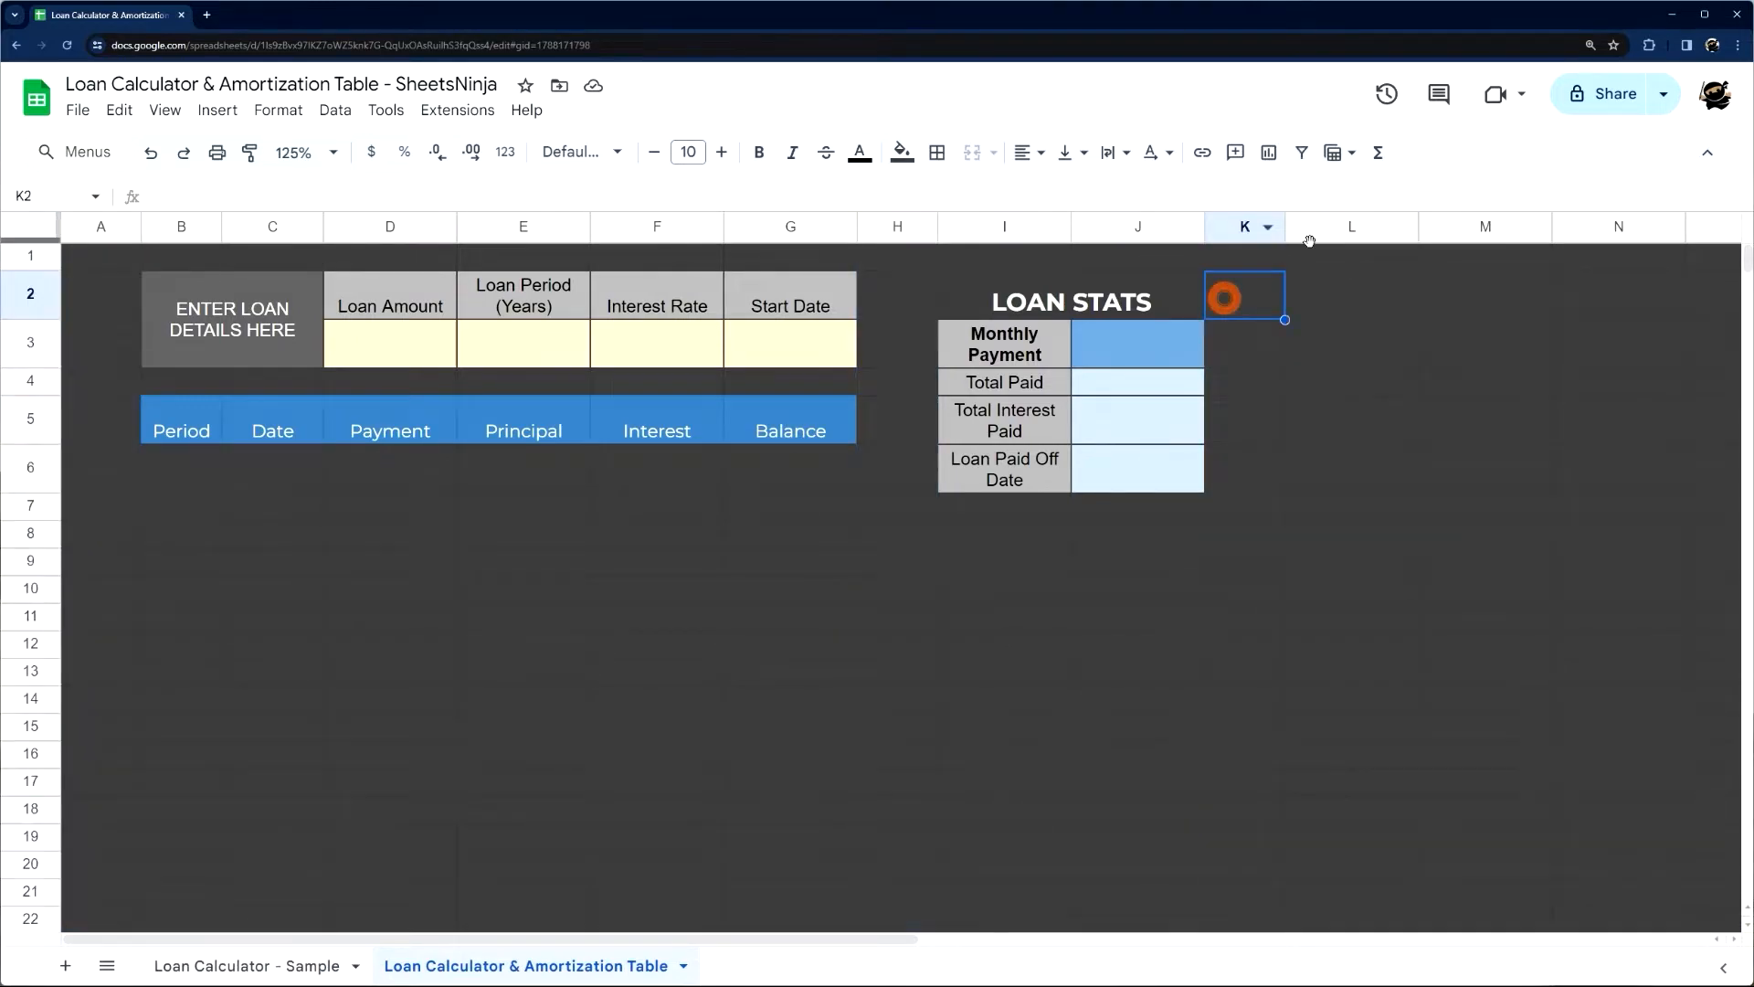
# Delete the unused columns L to Z
pyautogui.click(1343, 235)
pyautogui.hotkey('ctrl', 'shift', 'Right')
pyautogui.rightClick(963, 234)
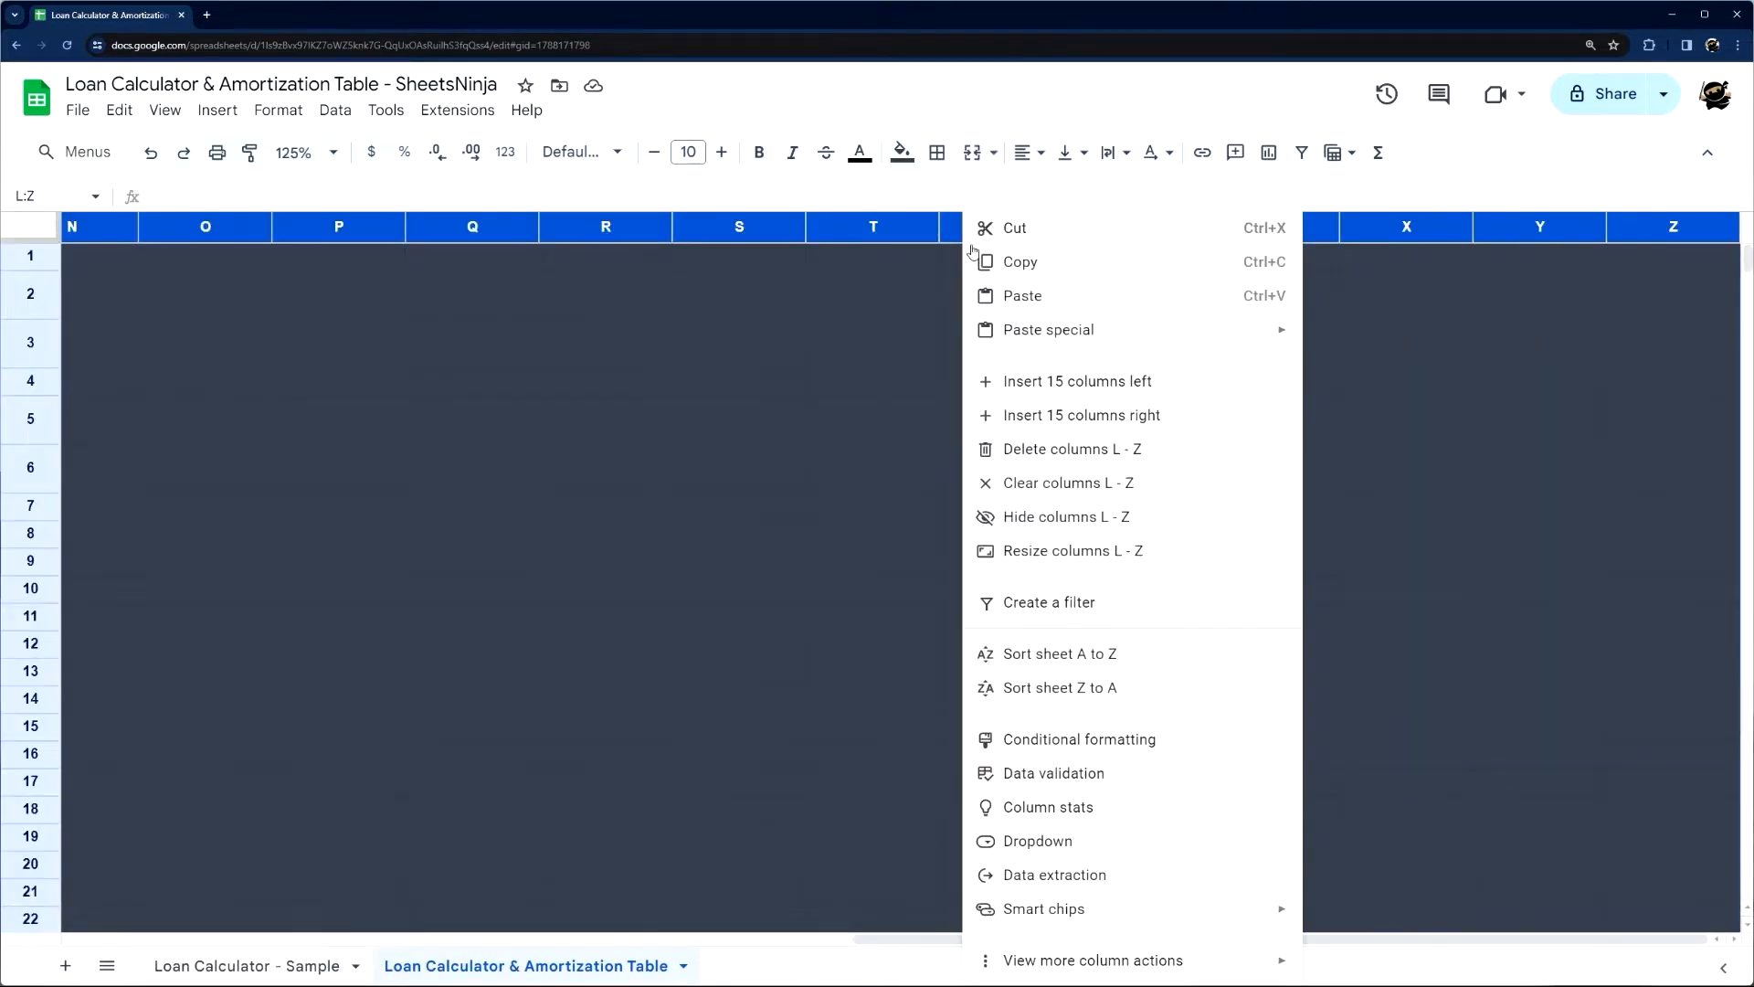
pyautogui.click(1063, 463)
pyautogui.click(1009, 669)
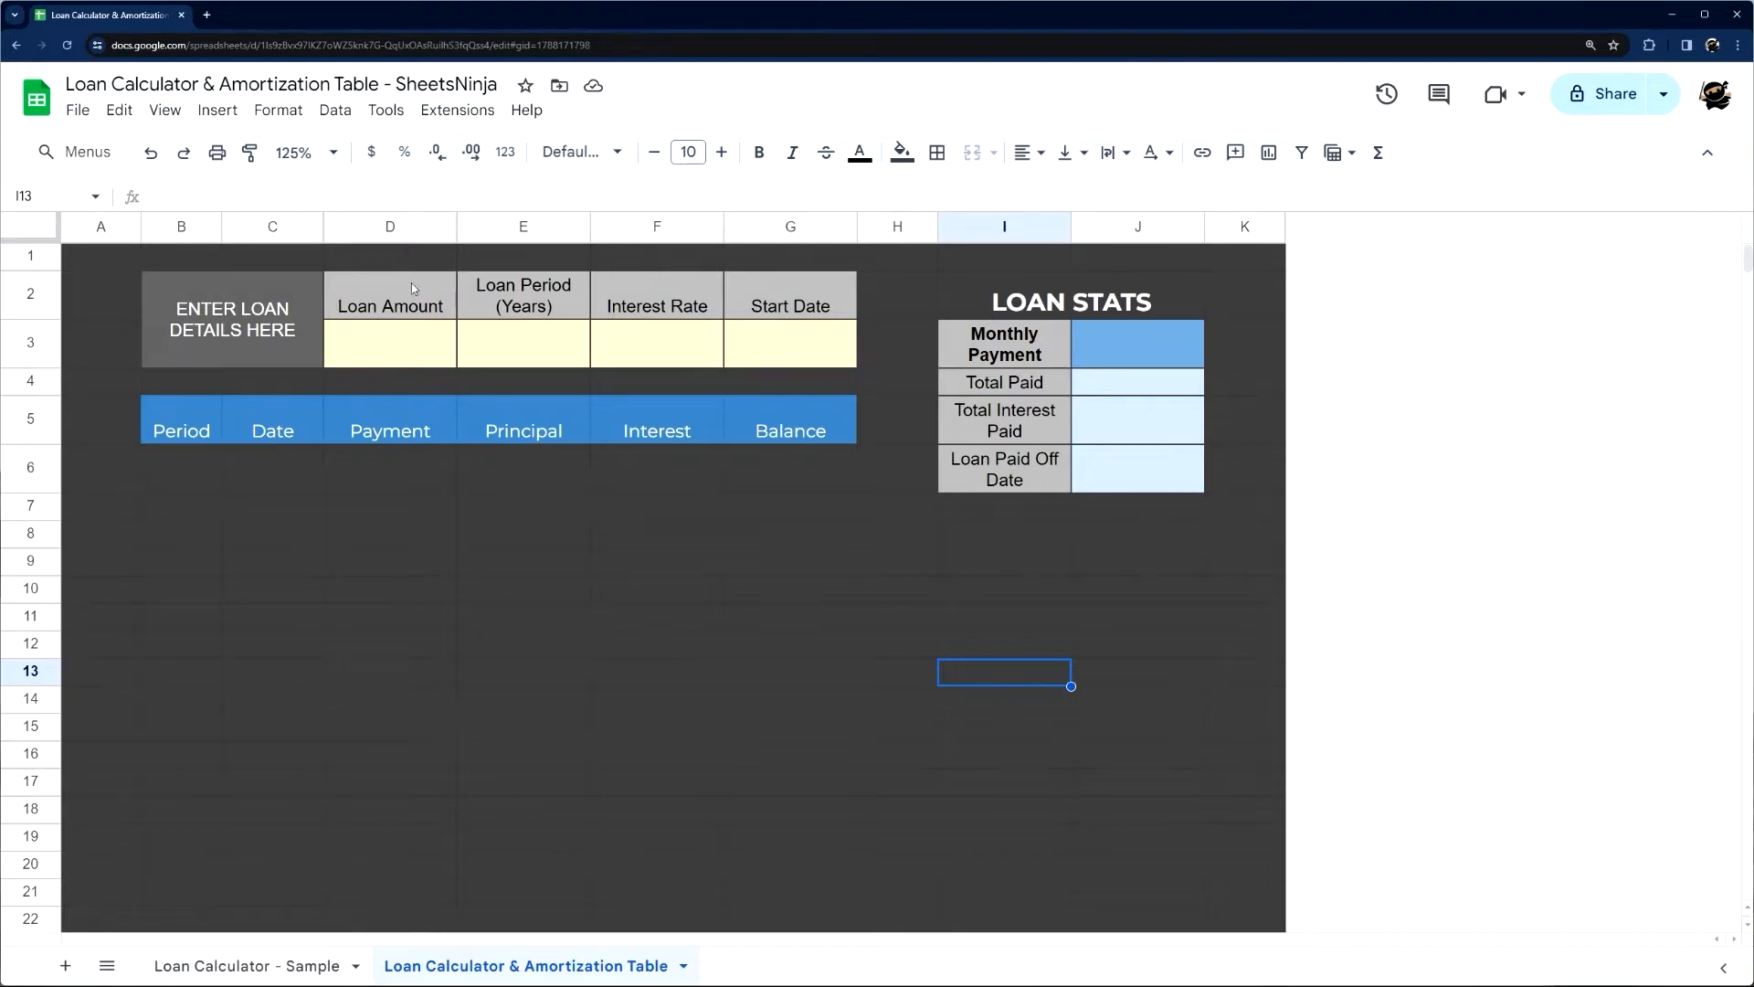
# Widen column I so each loan stats label fits on a single line, as in the sample sheet
pyautogui.click(297, 966)
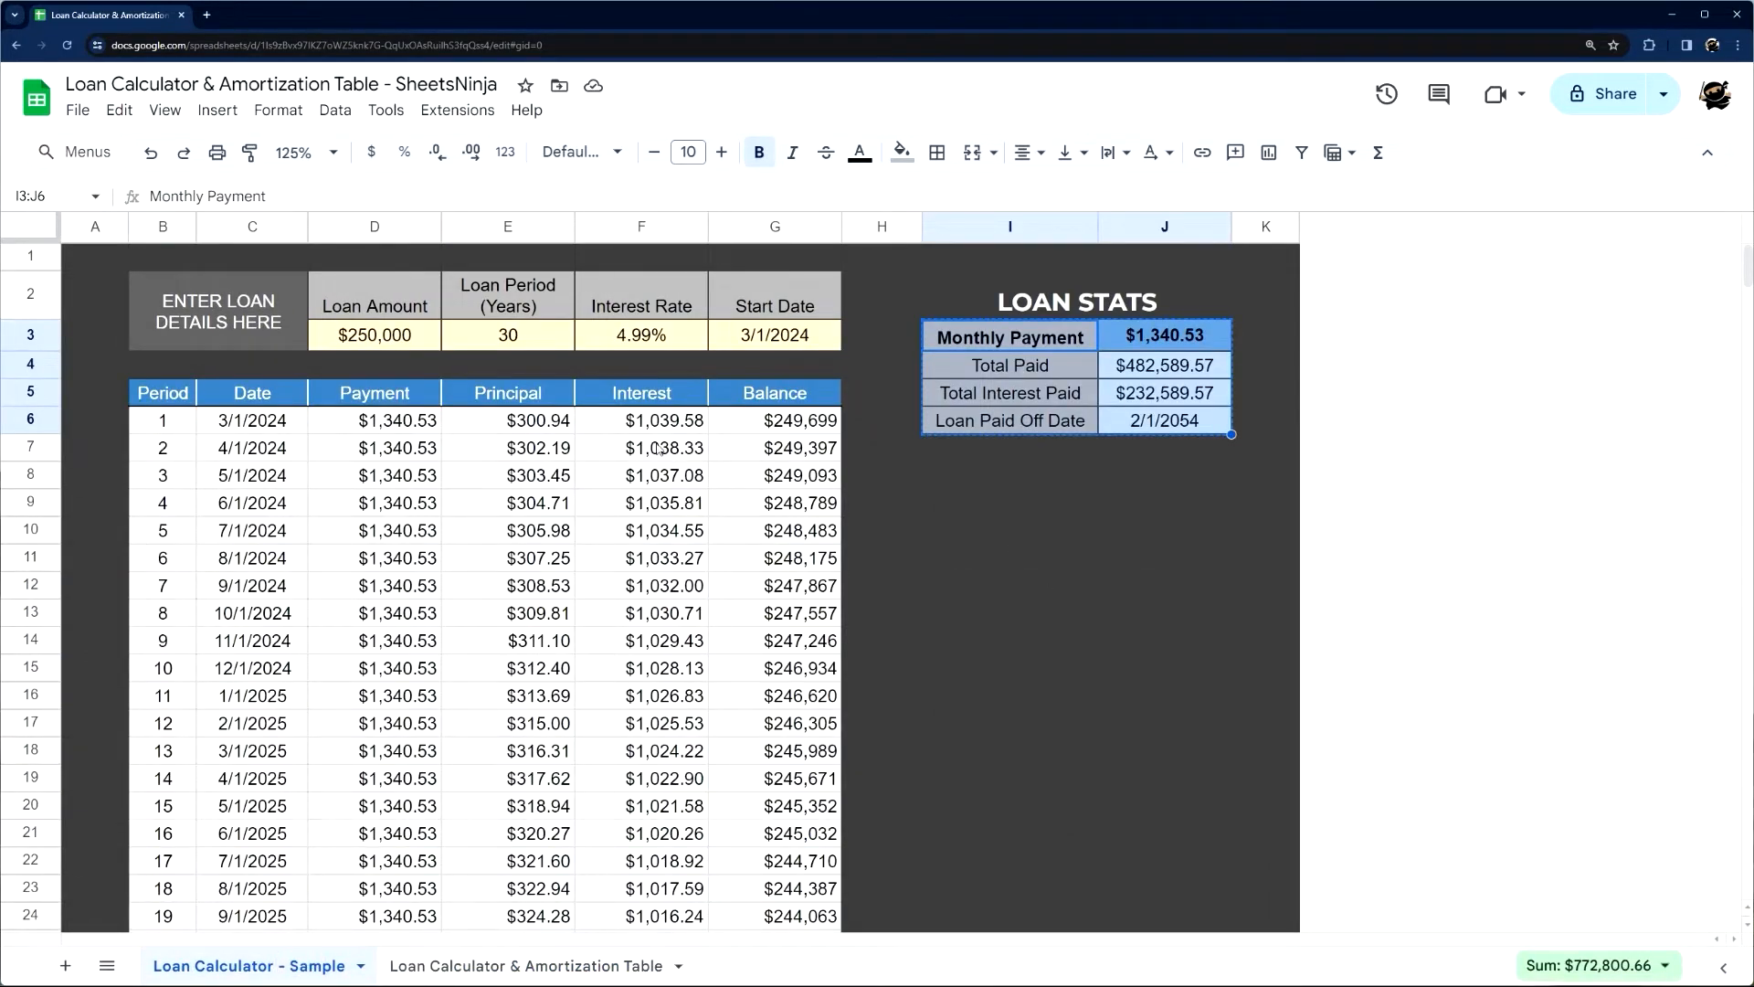
pyautogui.click(468, 970)
pyautogui.click(951, 469)
pyautogui.moveTo(1071, 227); pyautogui.dragTo(1122, 228)
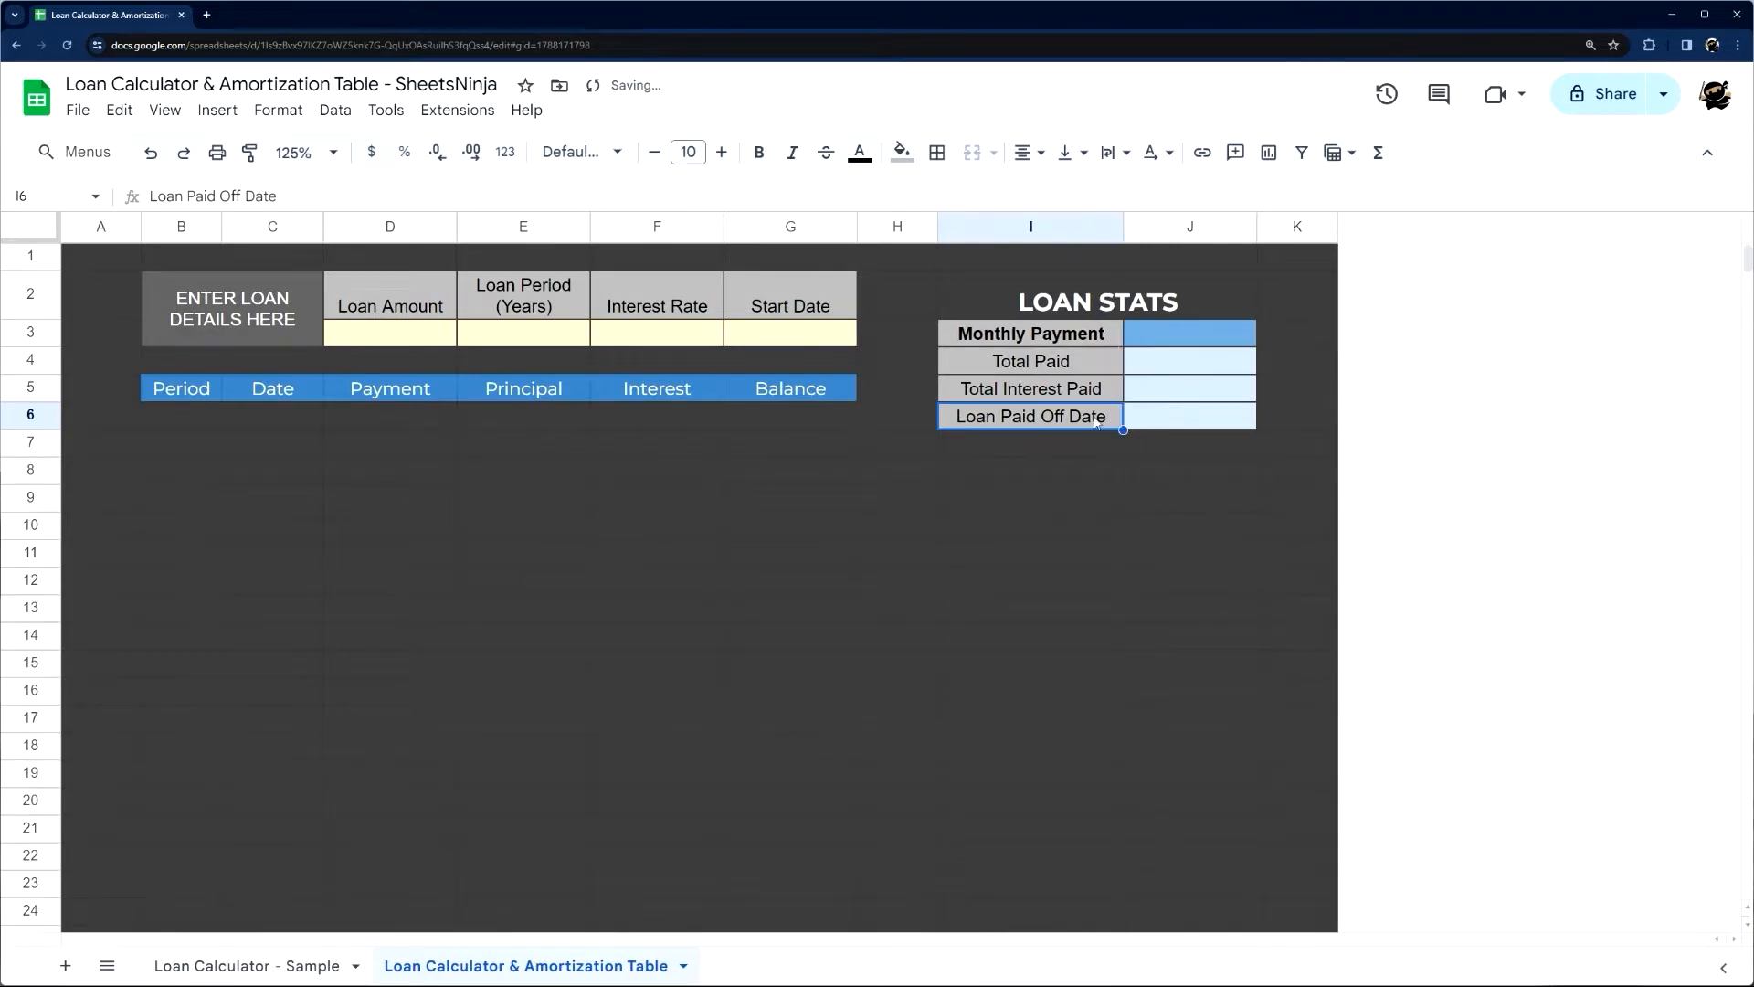
pyautogui.click(1052, 552)
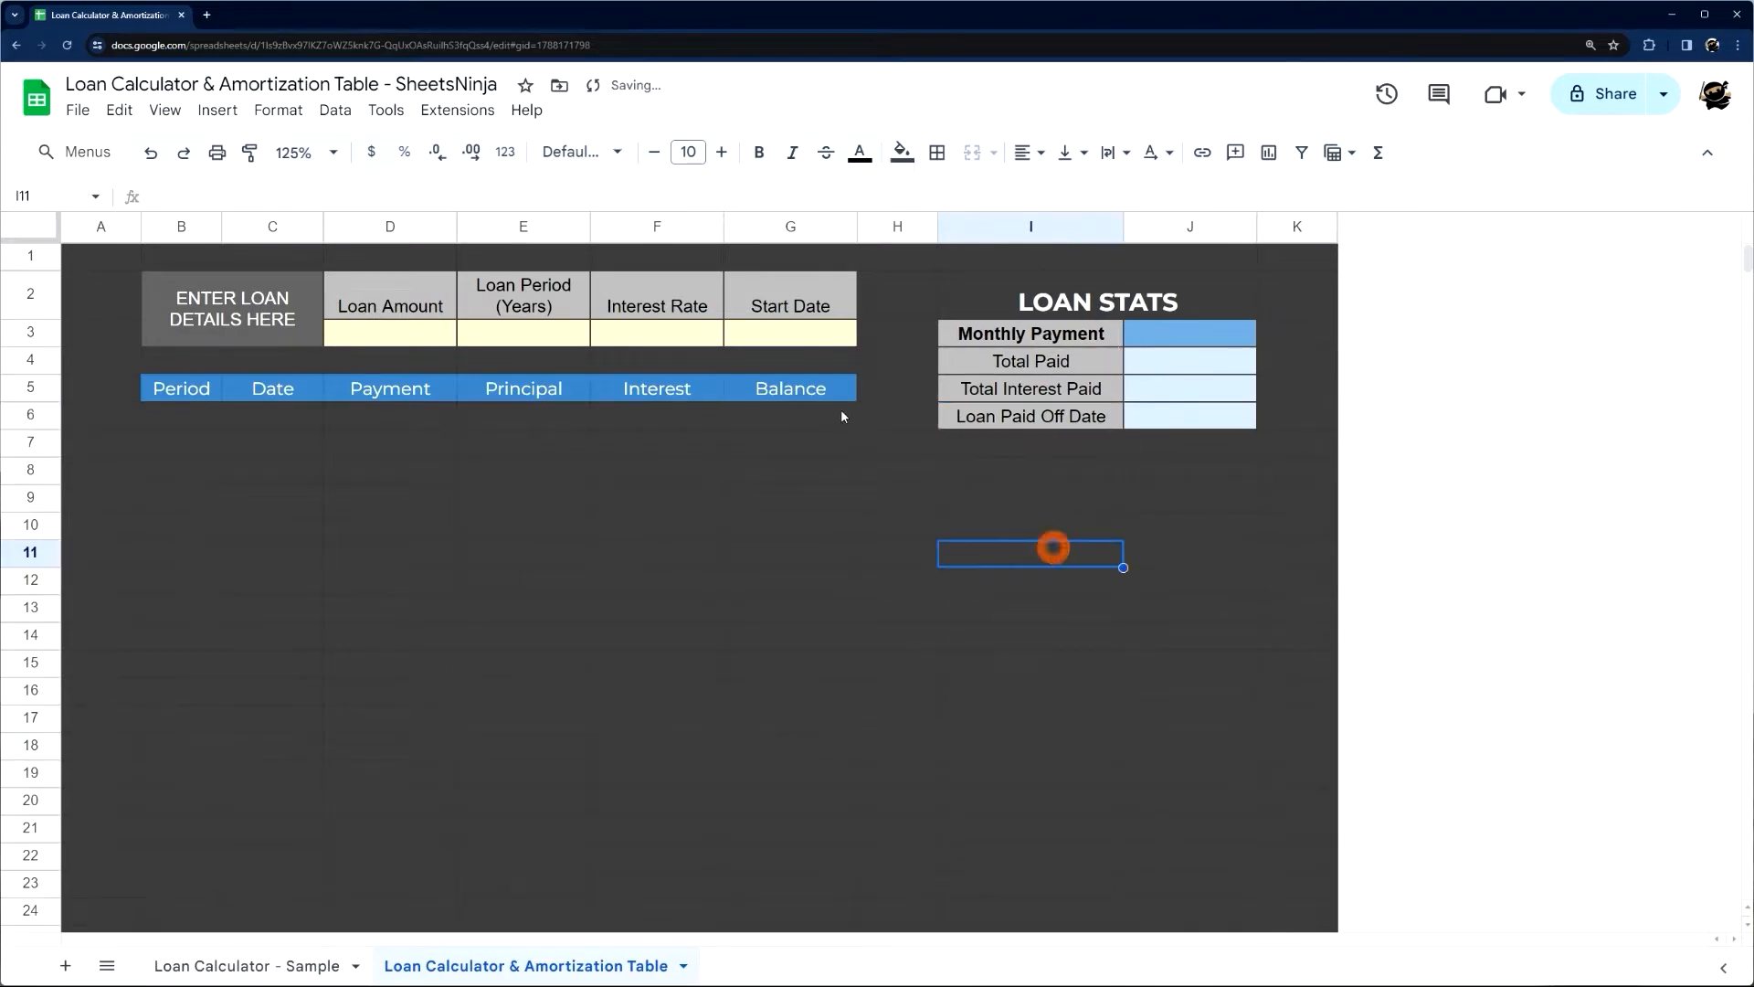
# Examine the sample sheet's amortization rows to see how far down the table runs, then return to the new sheet
pyautogui.click(296, 961)
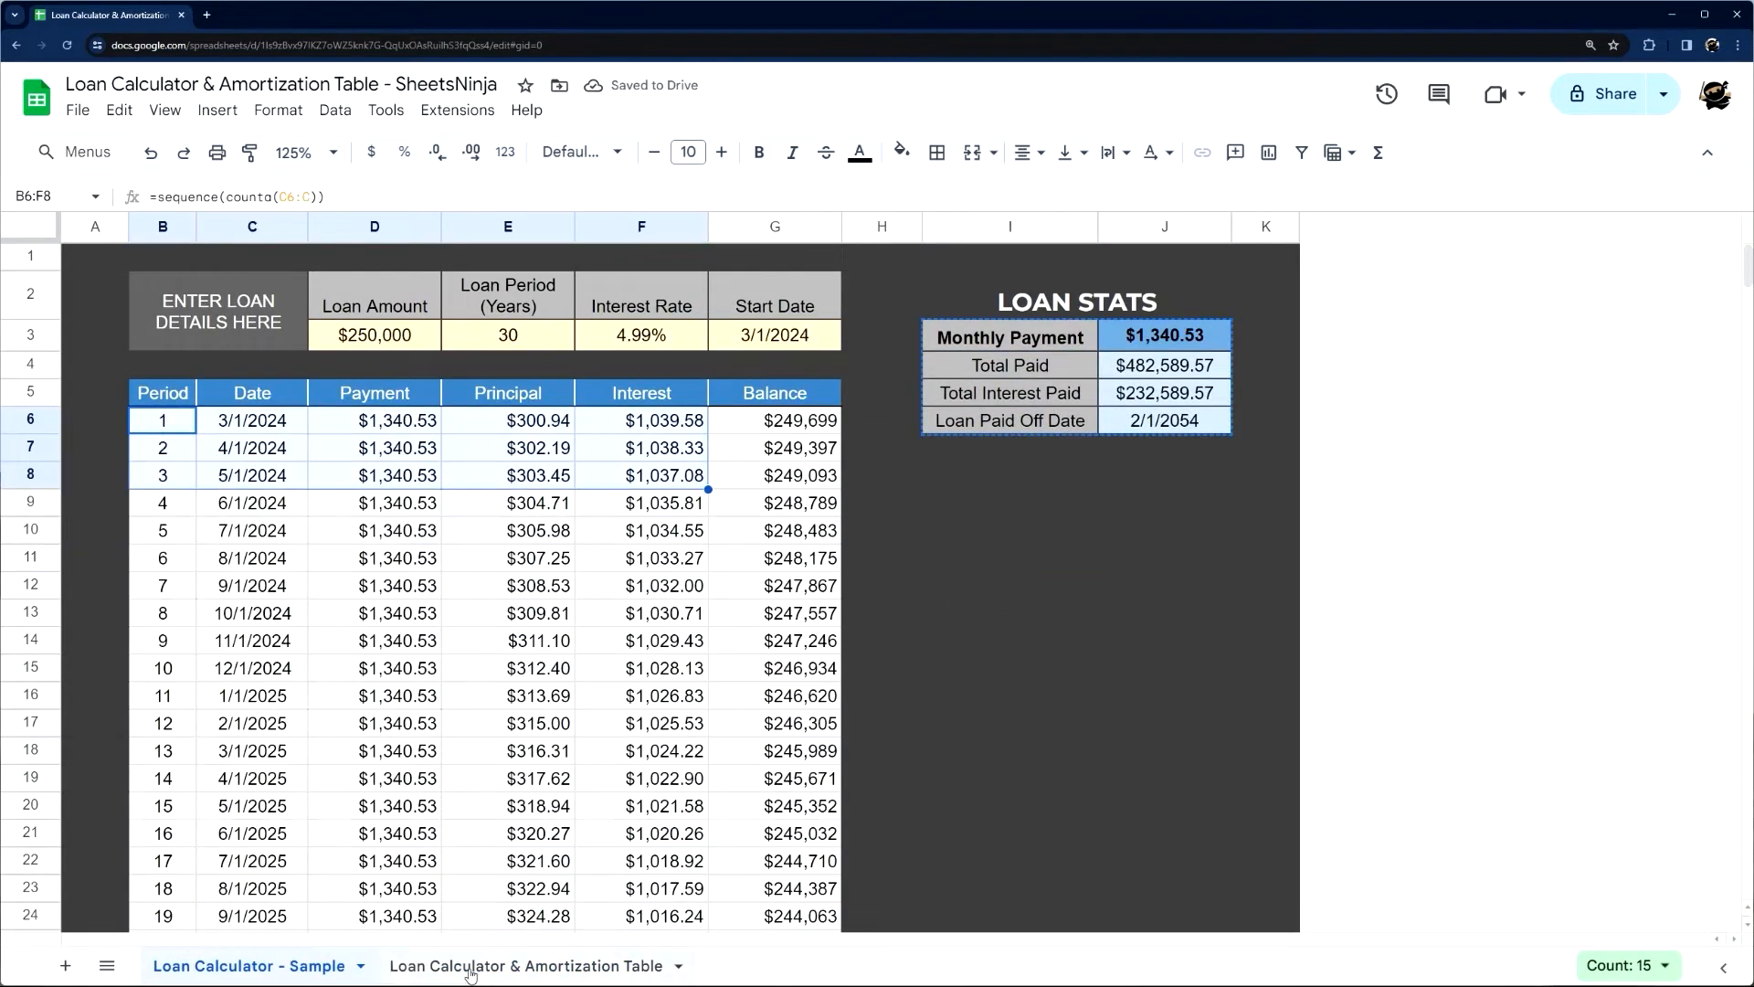
pyautogui.click(471, 969)
pyautogui.click(178, 416)
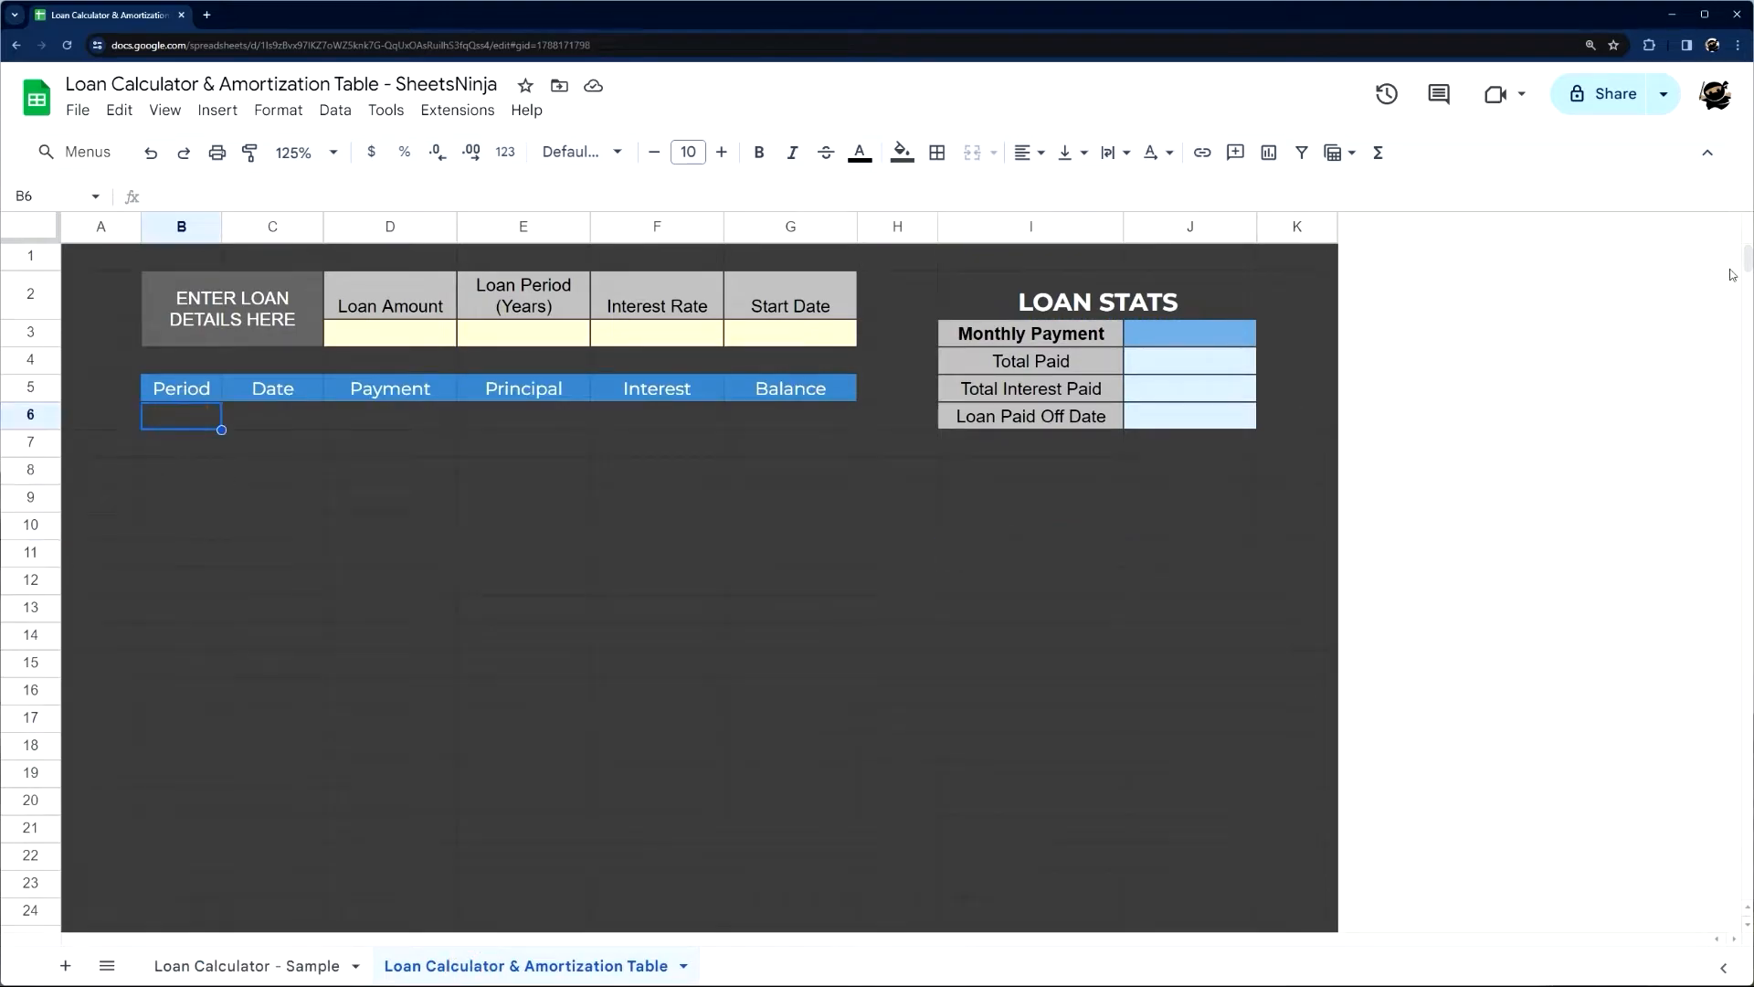
pyautogui.click(266, 961)
pyautogui.scroll(-15, 359, 738)
pyautogui.scroll(-20, 359, 738)
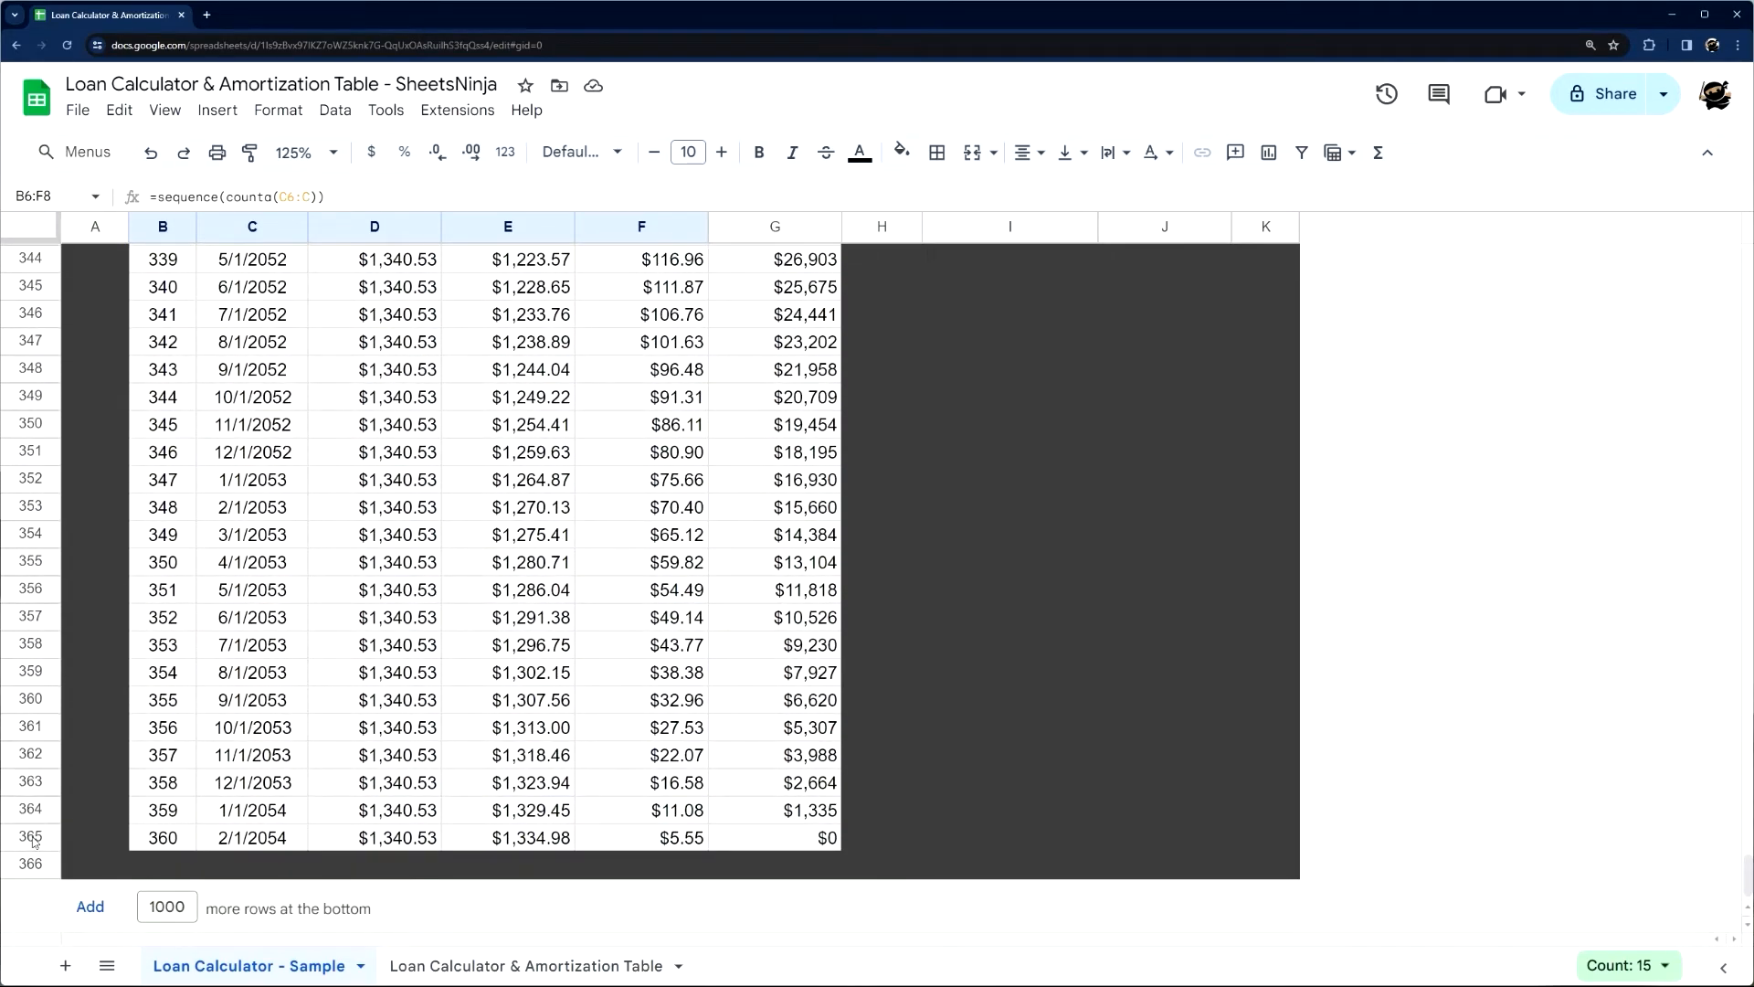
pyautogui.click(30, 836)
pyautogui.click(165, 834)
pyautogui.click(519, 964)
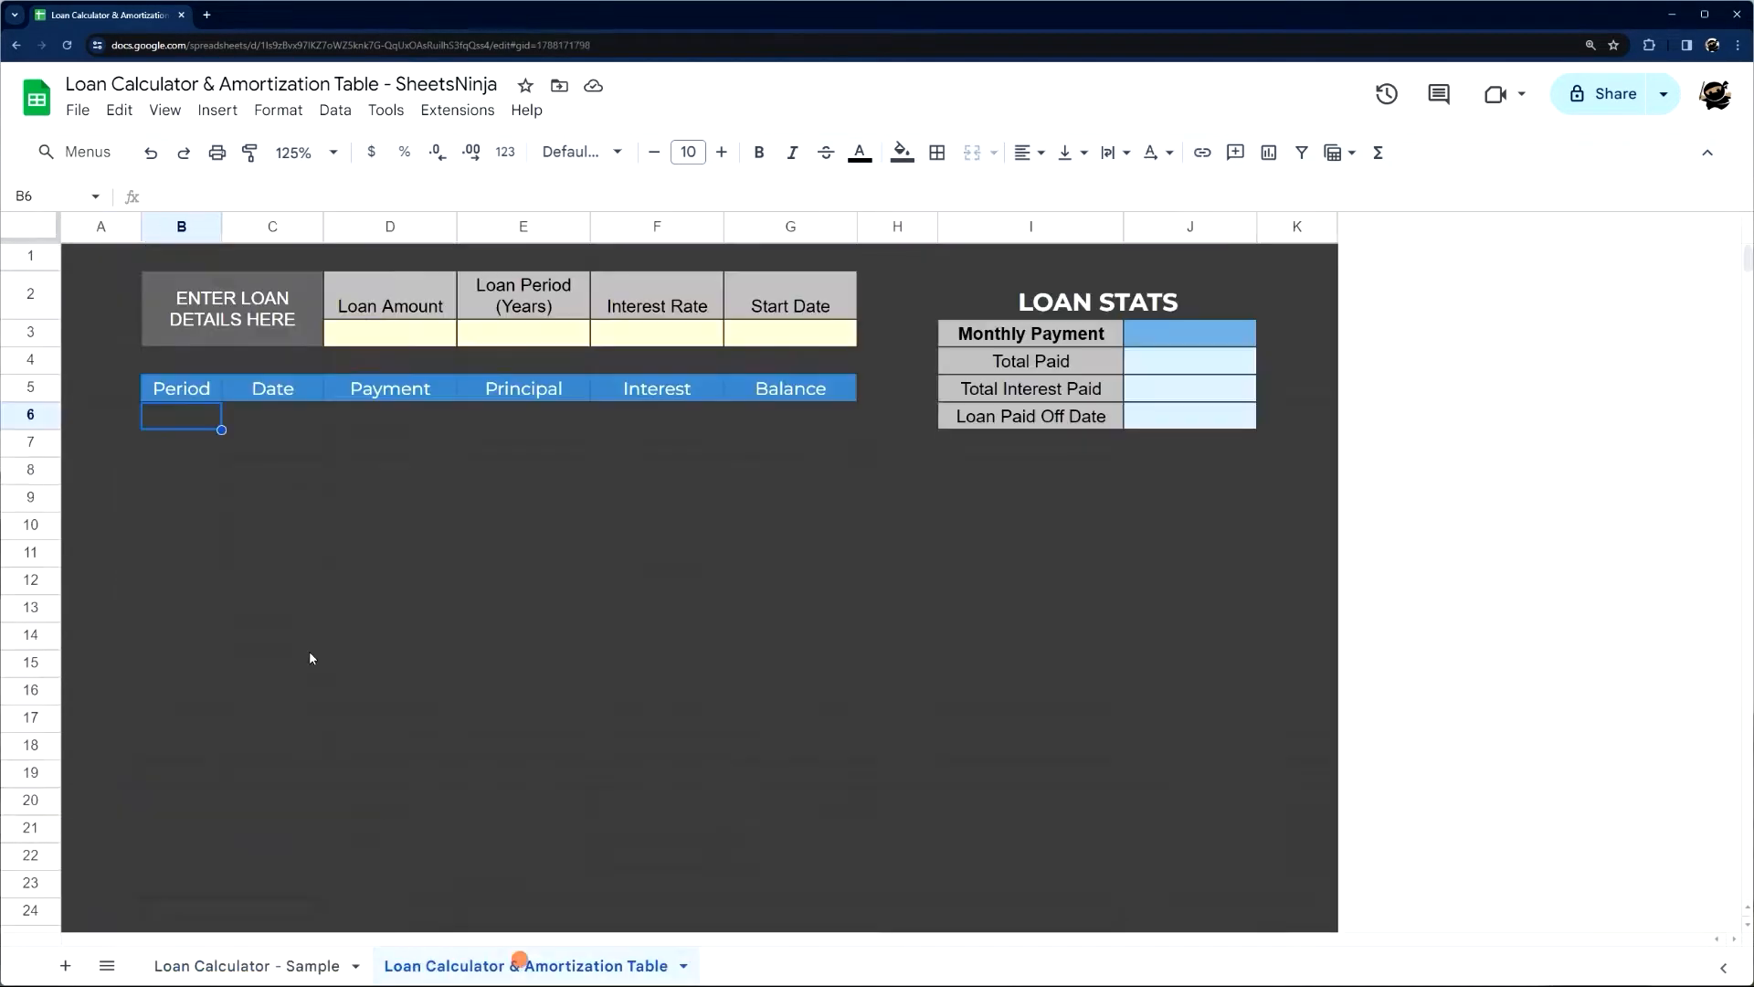
# Fill the amortization table area B6:G400 with white
pyautogui.moveTo(196, 421); pyautogui.dragTo(740, 627)
pyautogui.moveTo(733, 634); pyautogui.dragTo(780, 676)
pyautogui.click(899, 151)
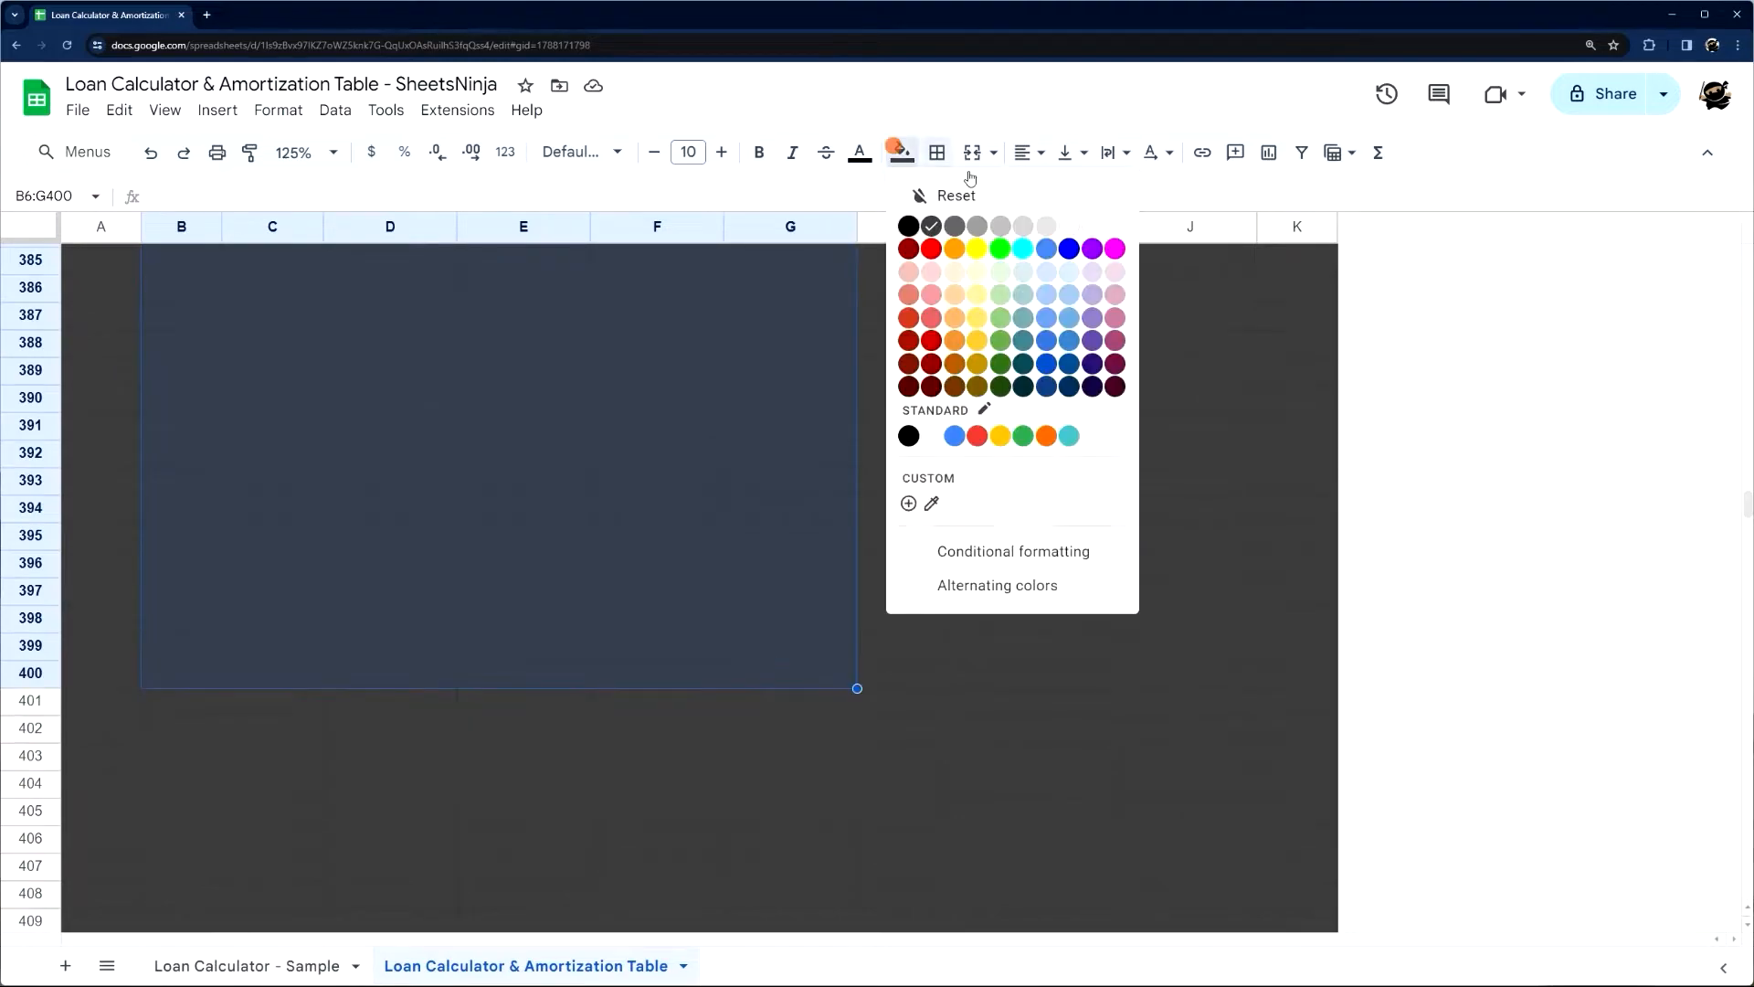
pyautogui.click(1110, 224)
pyautogui.click(928, 673)
# Delete the unused rows 402 to 1000 below the table
pyautogui.click(27, 730)
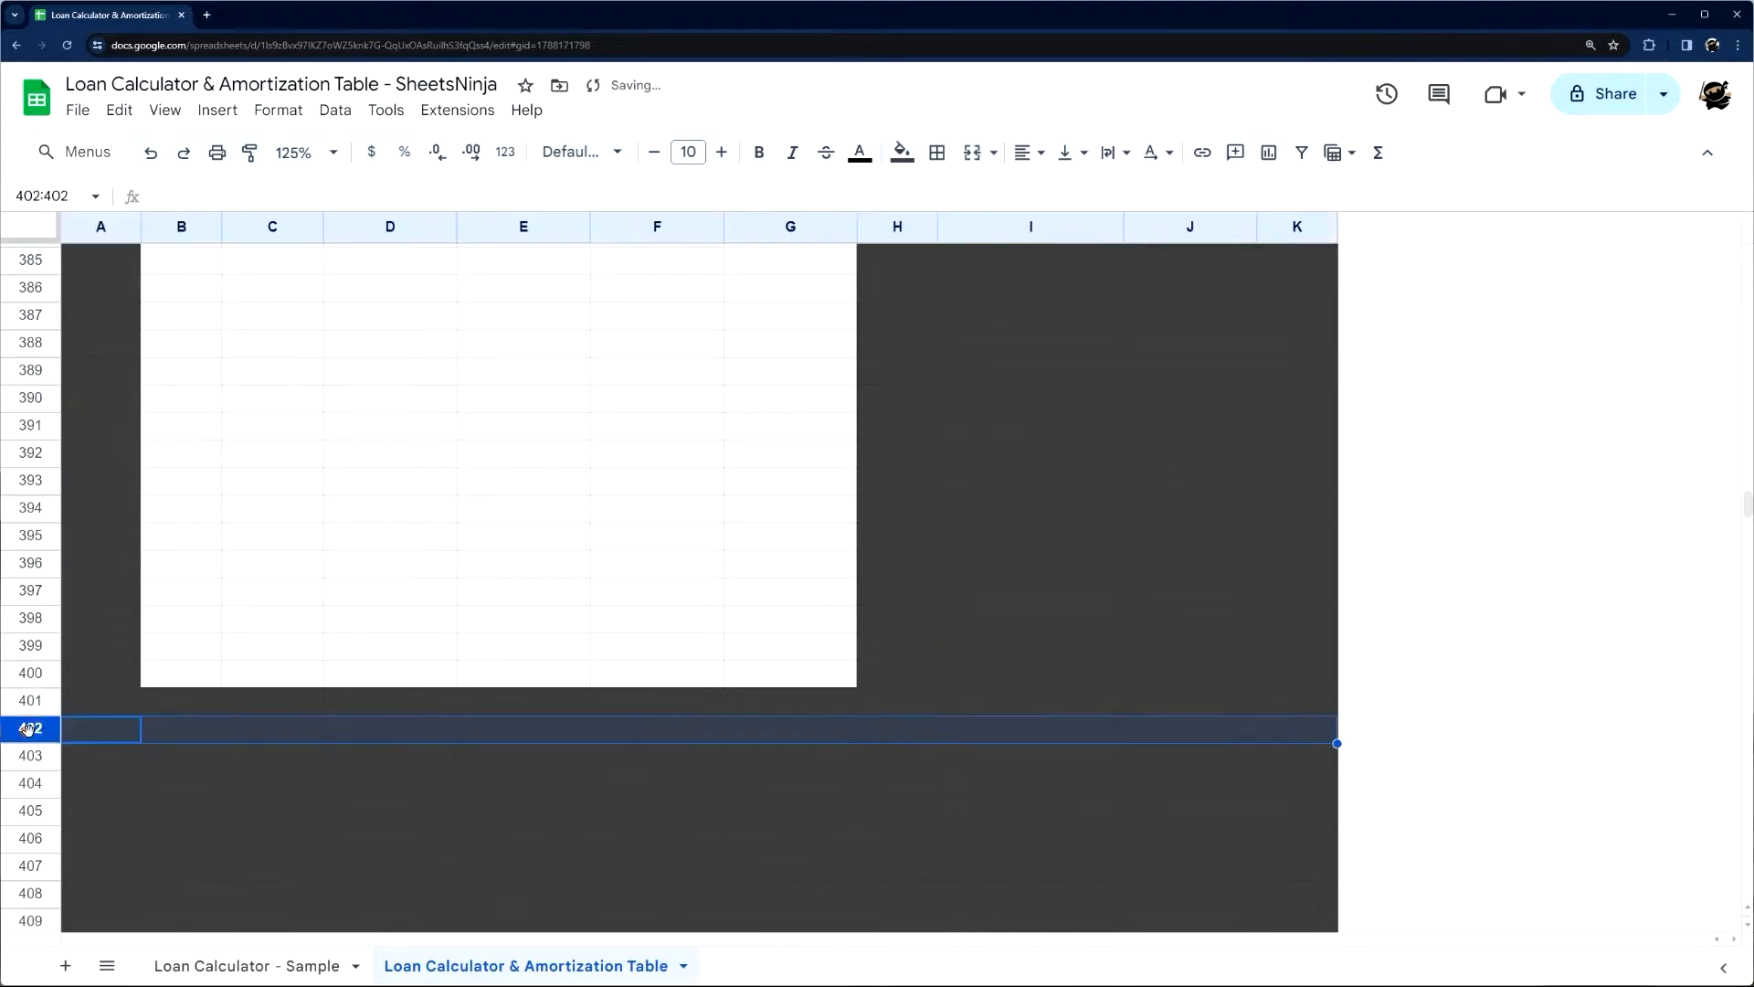
pyautogui.moveTo(1748, 503); pyautogui.dragTo(1749, 935)
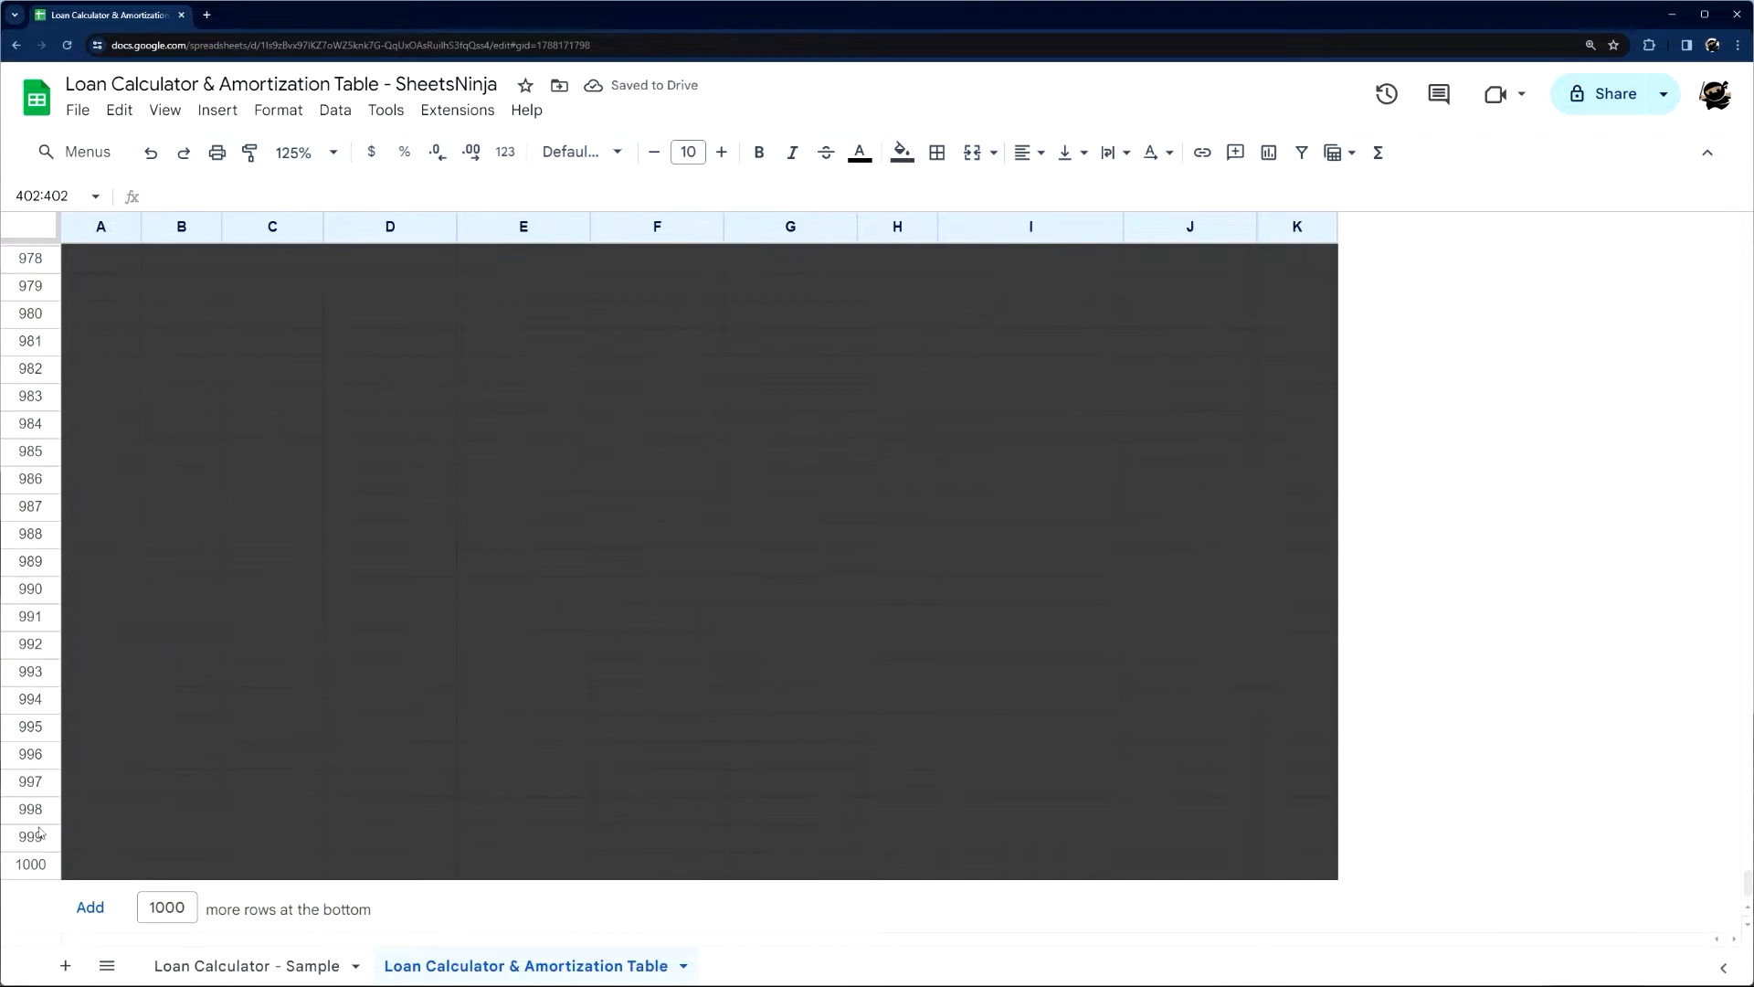
pyautogui.keyDown('shift'); pyautogui.click(30, 865); pyautogui.keyUp('shift')
pyautogui.rightClick(30, 864)
pyautogui.click(161, 548)
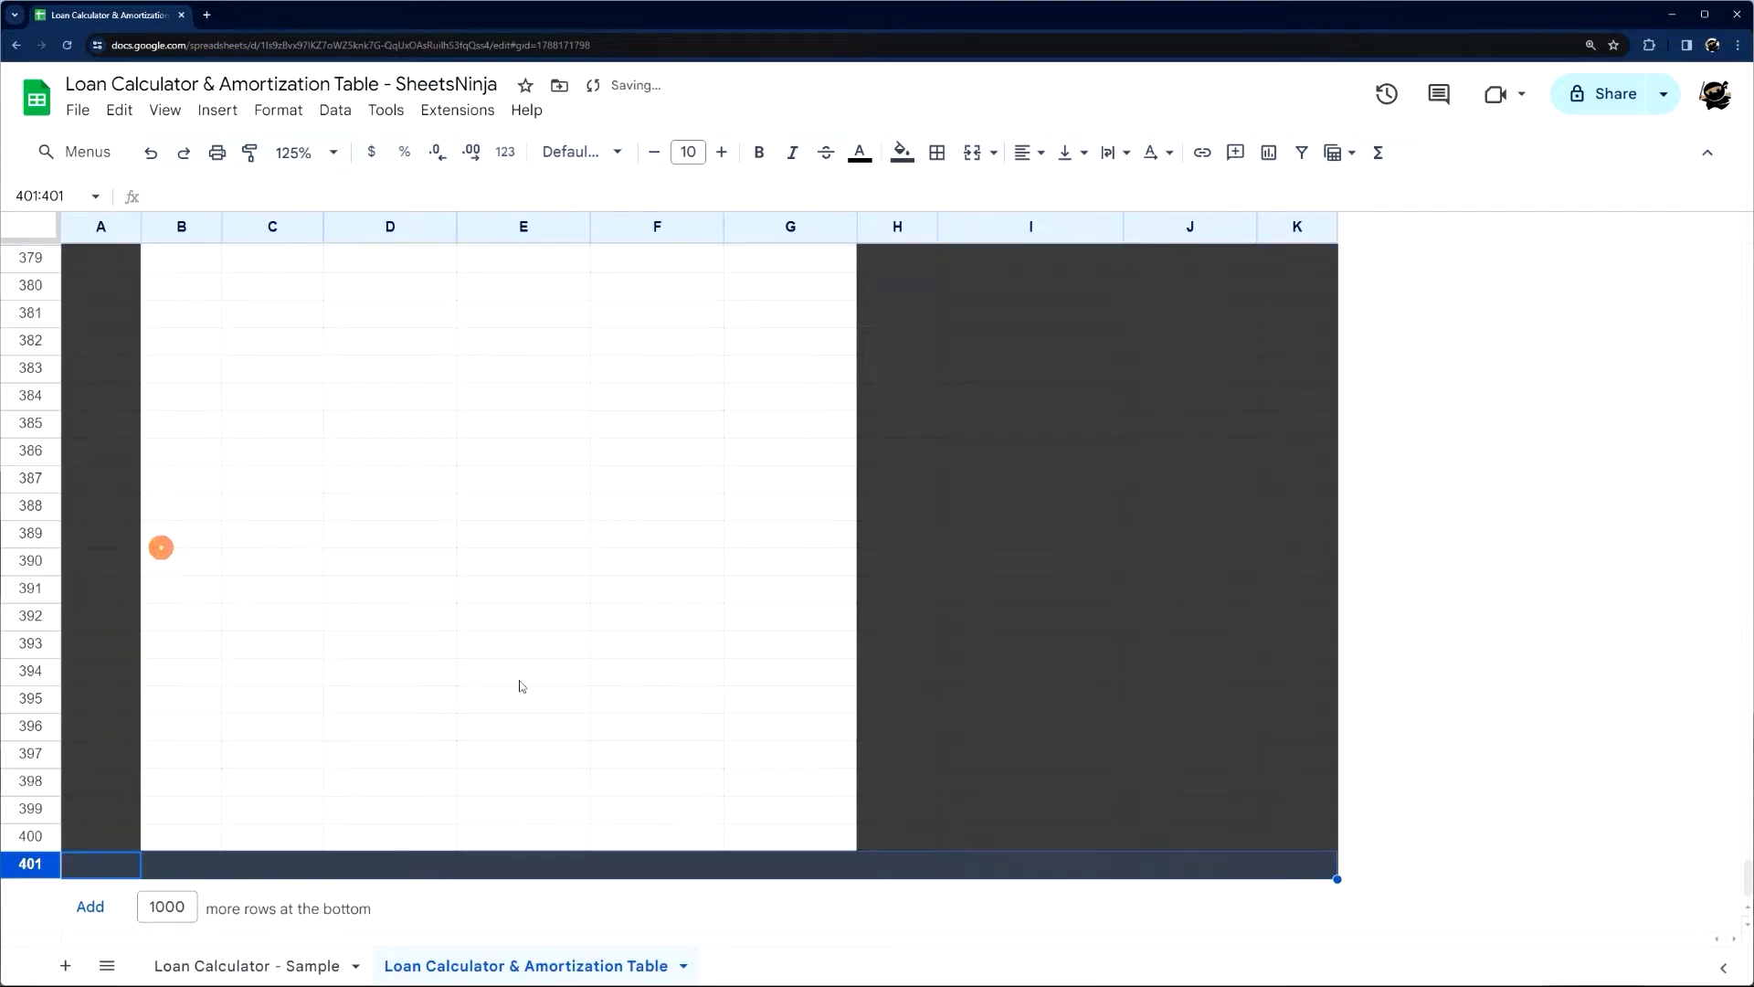
pyautogui.moveTo(1743, 859); pyautogui.dragTo(1742, 248)
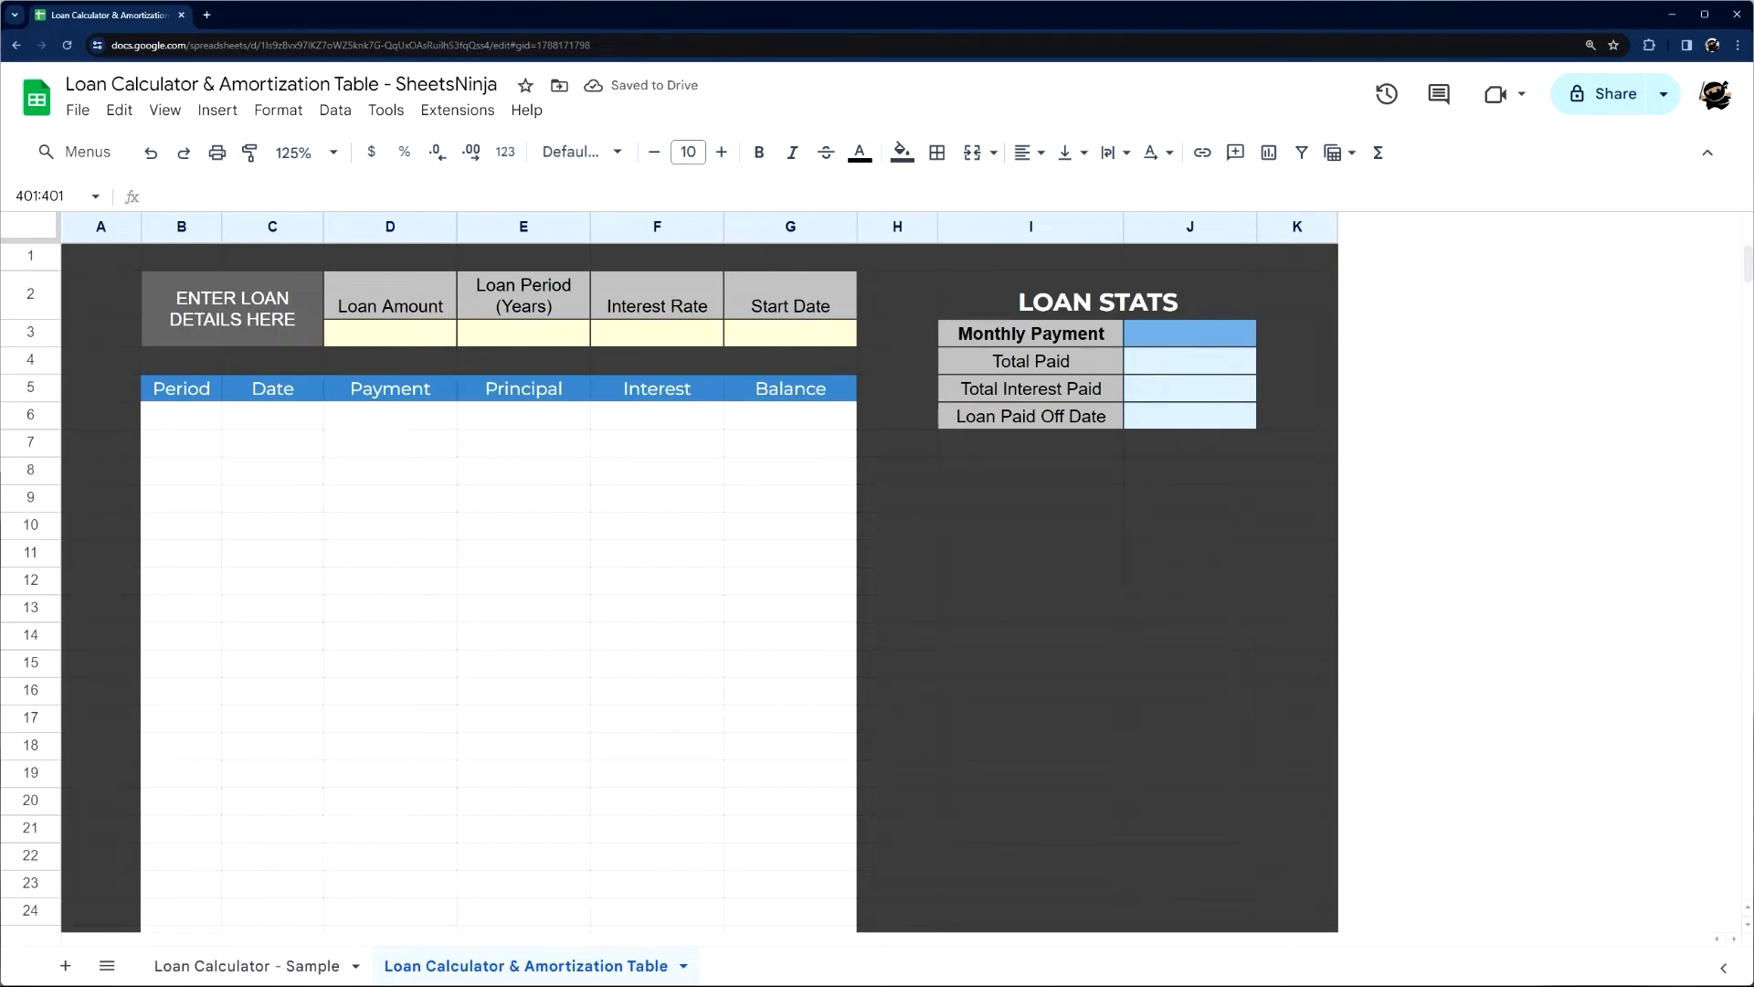
# Return to the start of the sample sheet and examine the formula that numbers the Period column
pyautogui.click(262, 965)
pyautogui.scroll(10, 1485, 748)
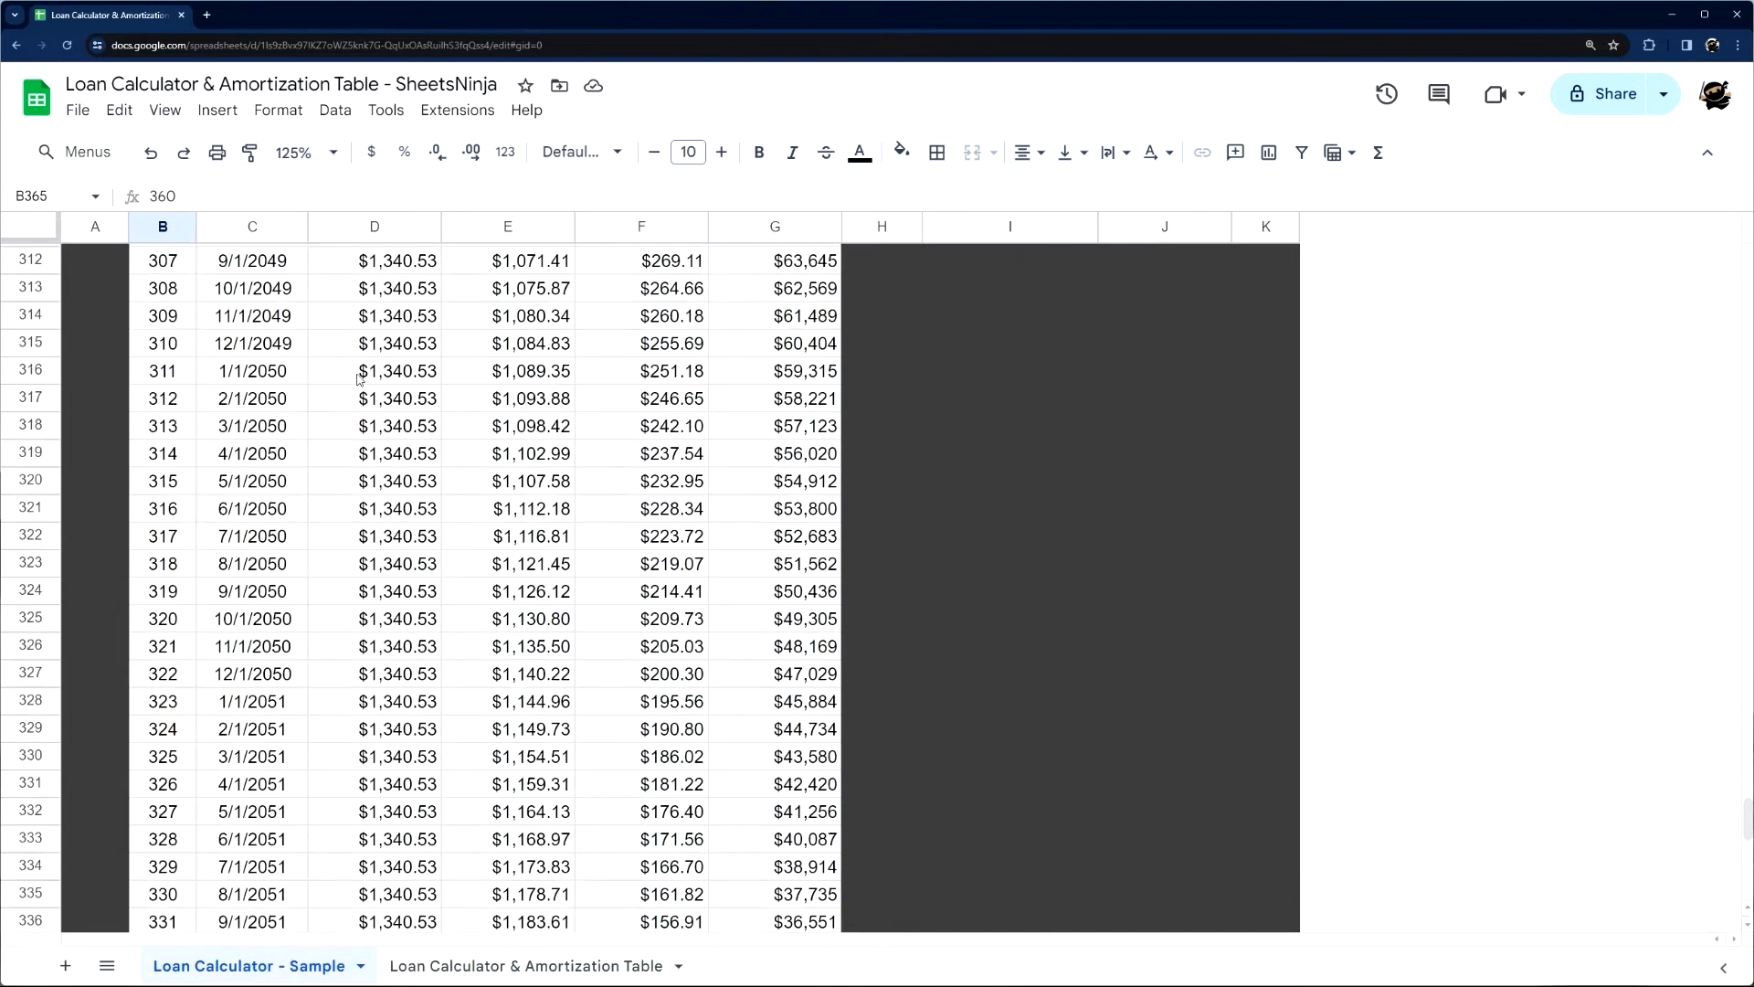
pyautogui.moveTo(1739, 831); pyautogui.dragTo(1738, 270)
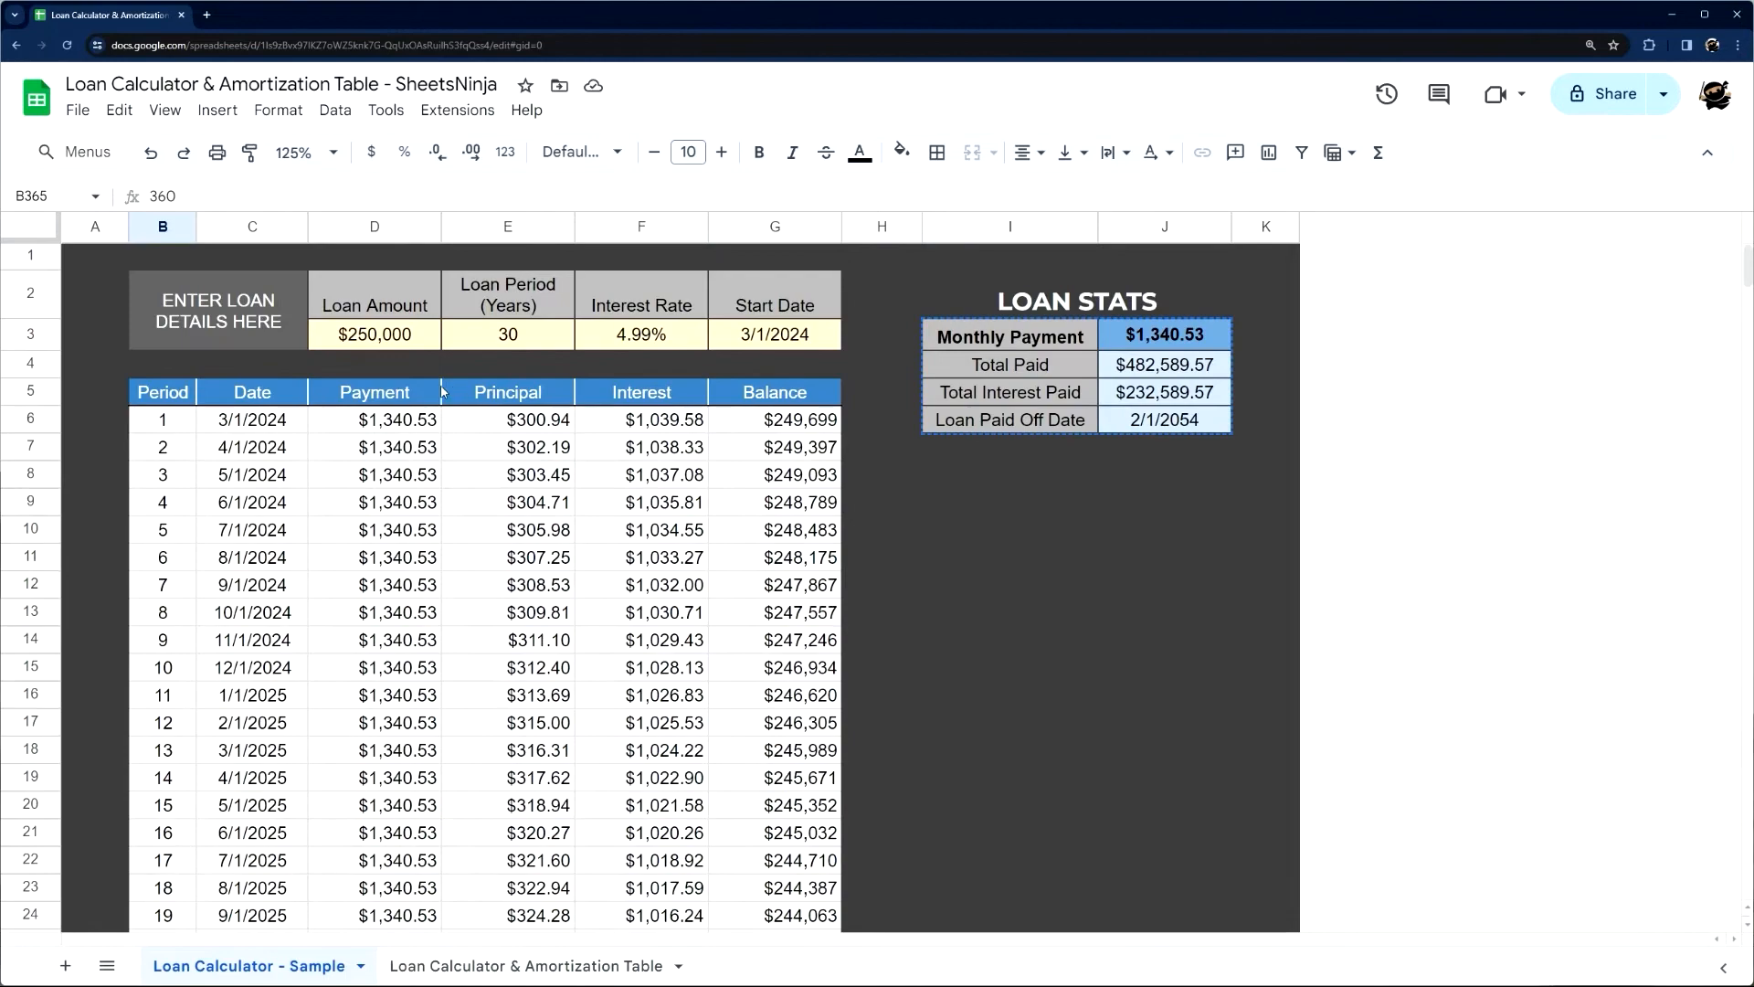
pyautogui.click(159, 416)
pyautogui.moveTo(325, 197); pyautogui.dragTo(130, 201)
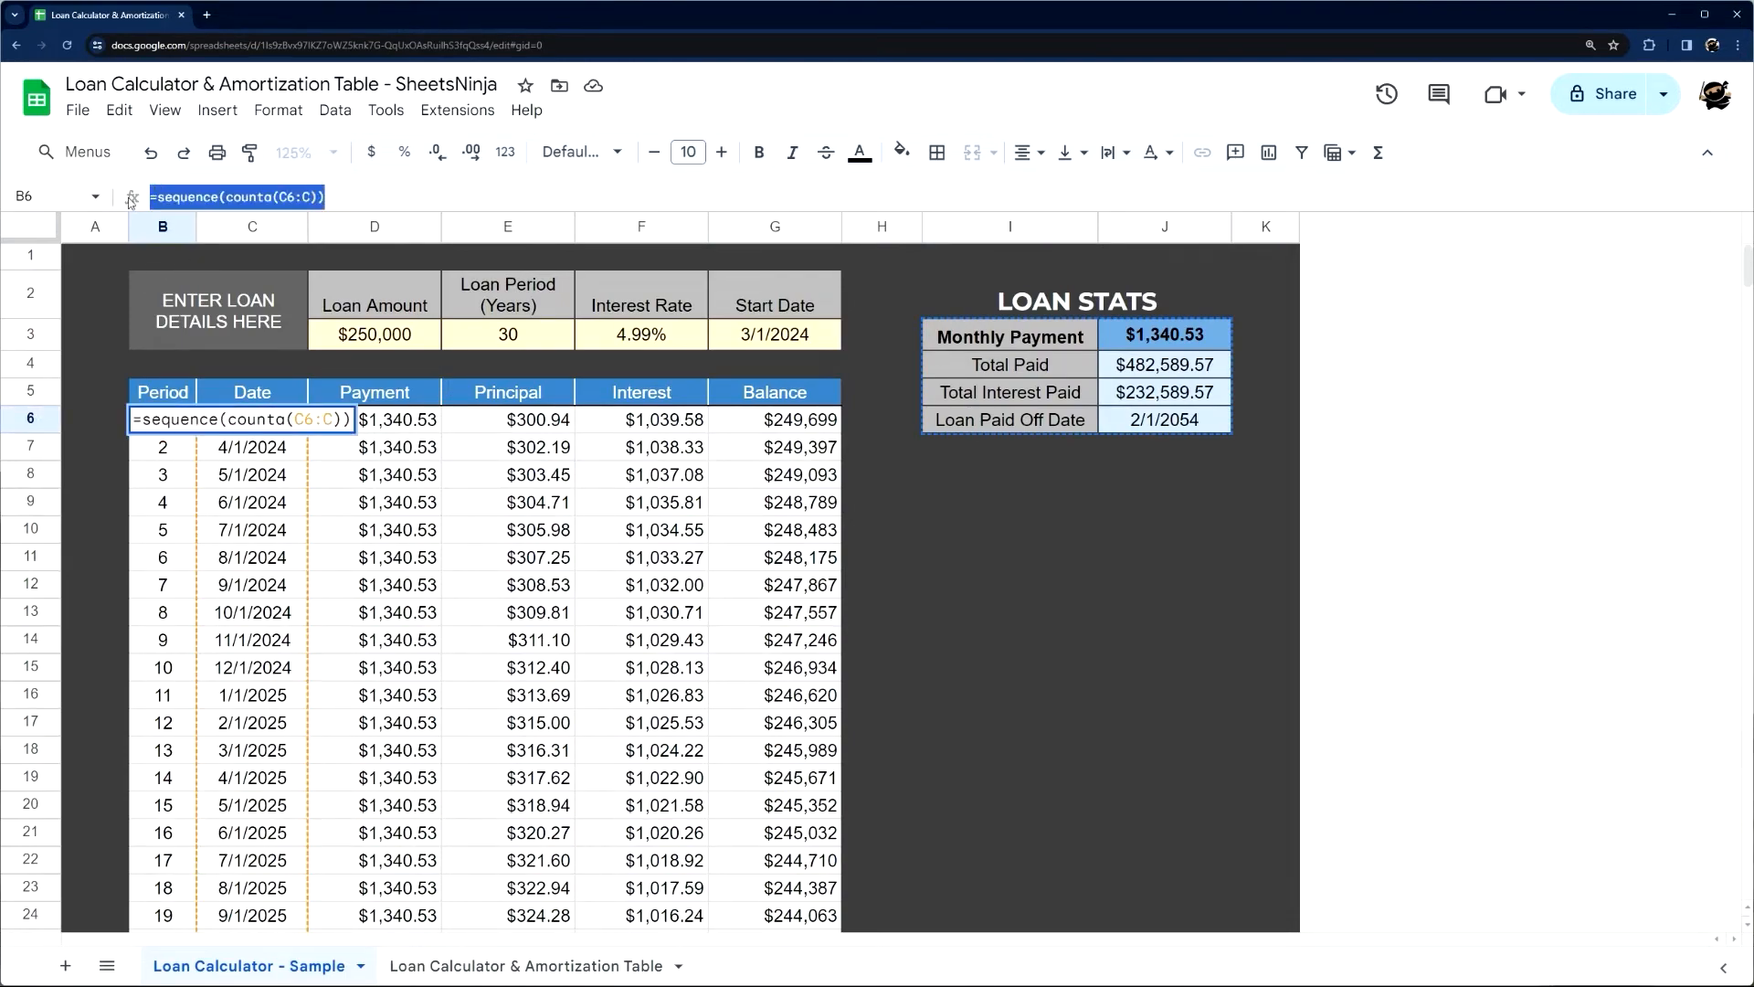
pyautogui.press('Escape')
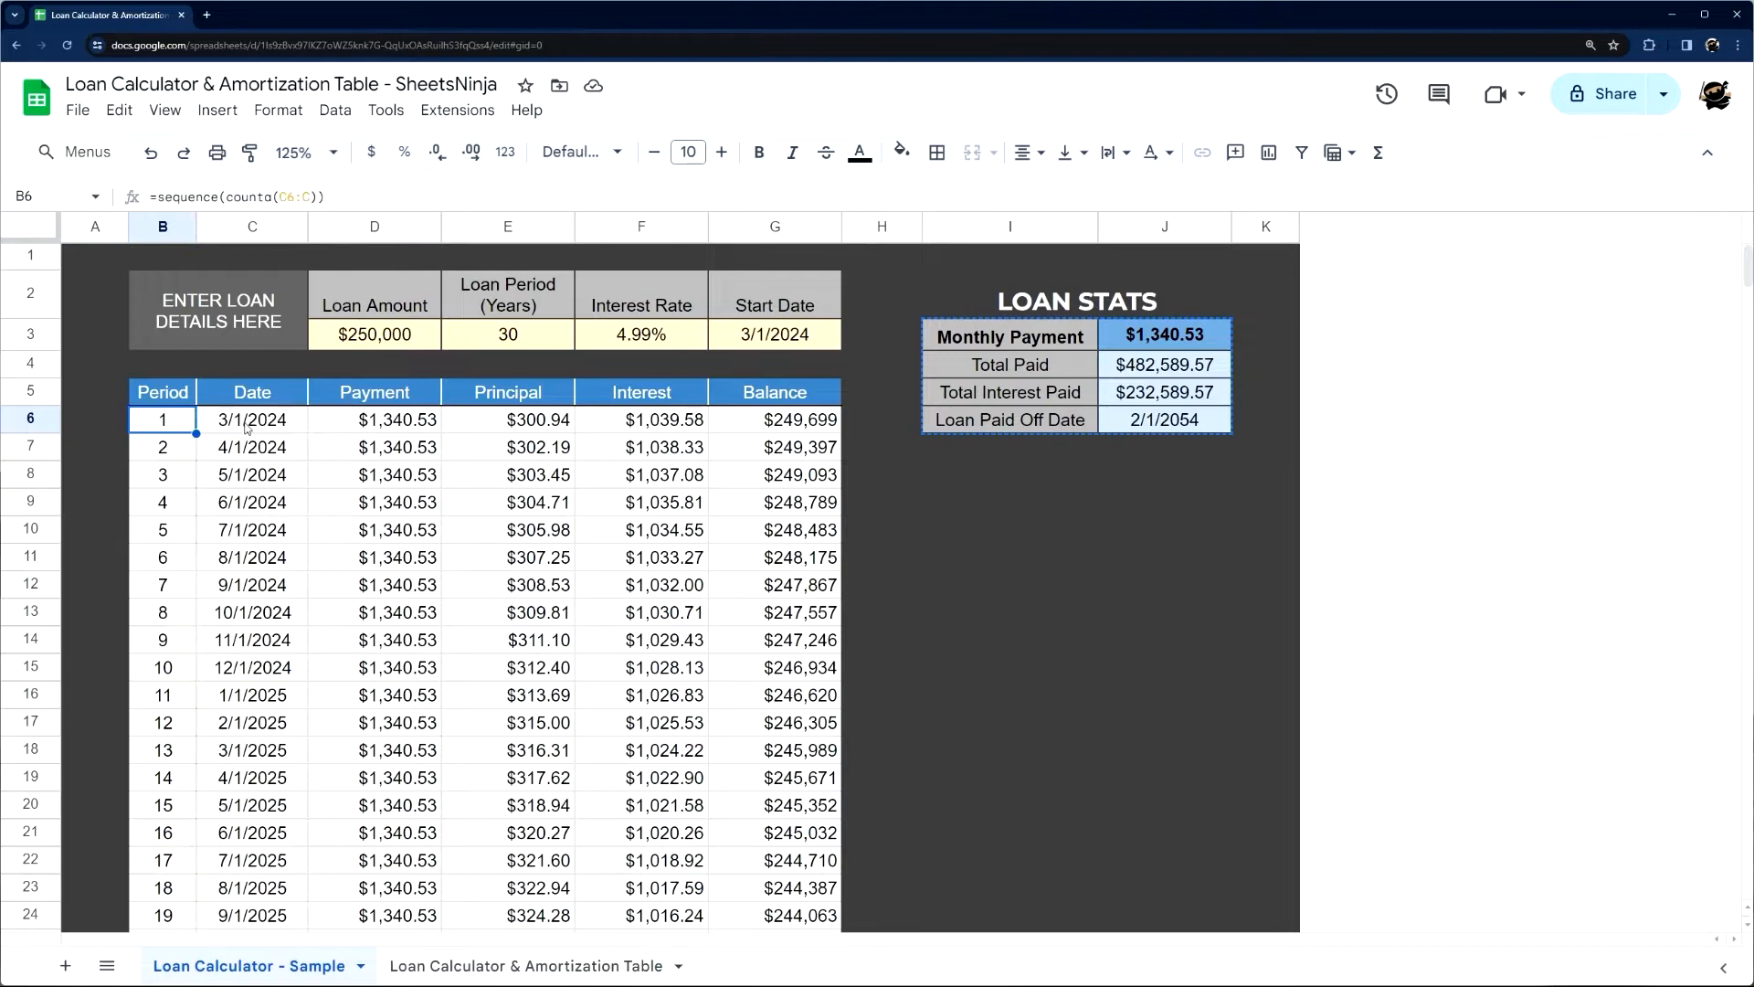
# Examine the array formula in C6 of the sample sheet that generates the Date column
pyautogui.click(247, 420)
pyautogui.moveTo(618, 198); pyautogui.dragTo(159, 197)
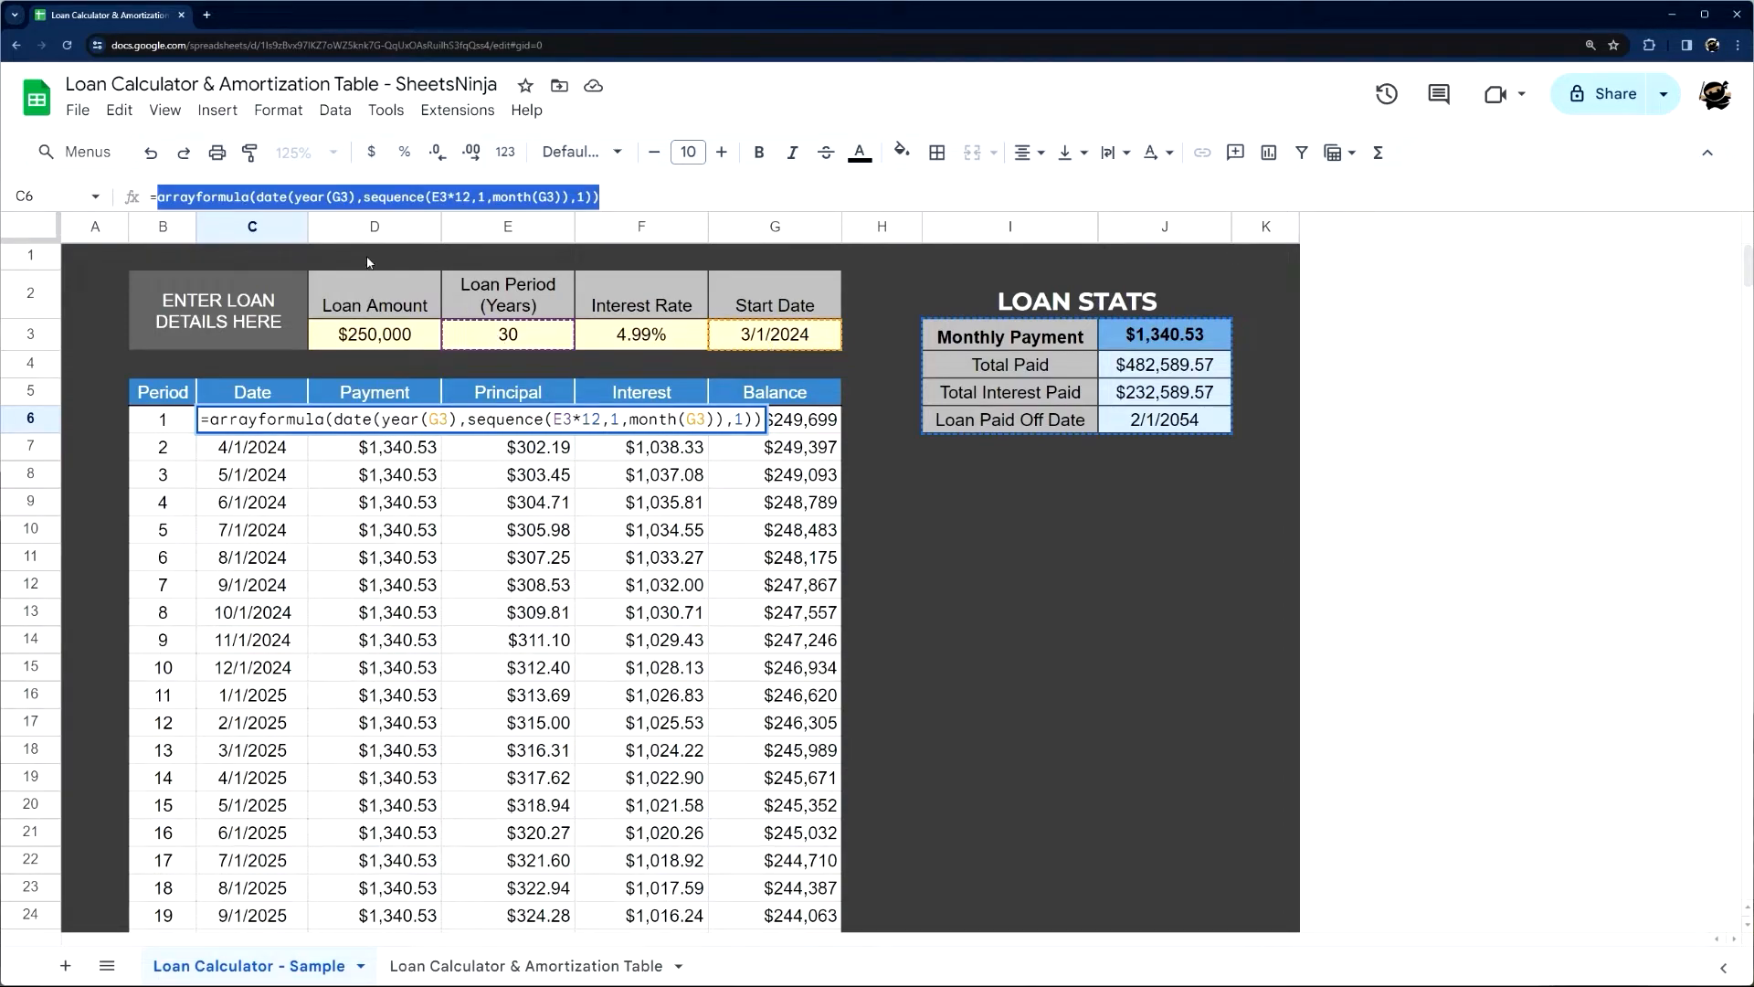
pyautogui.click(275, 193)
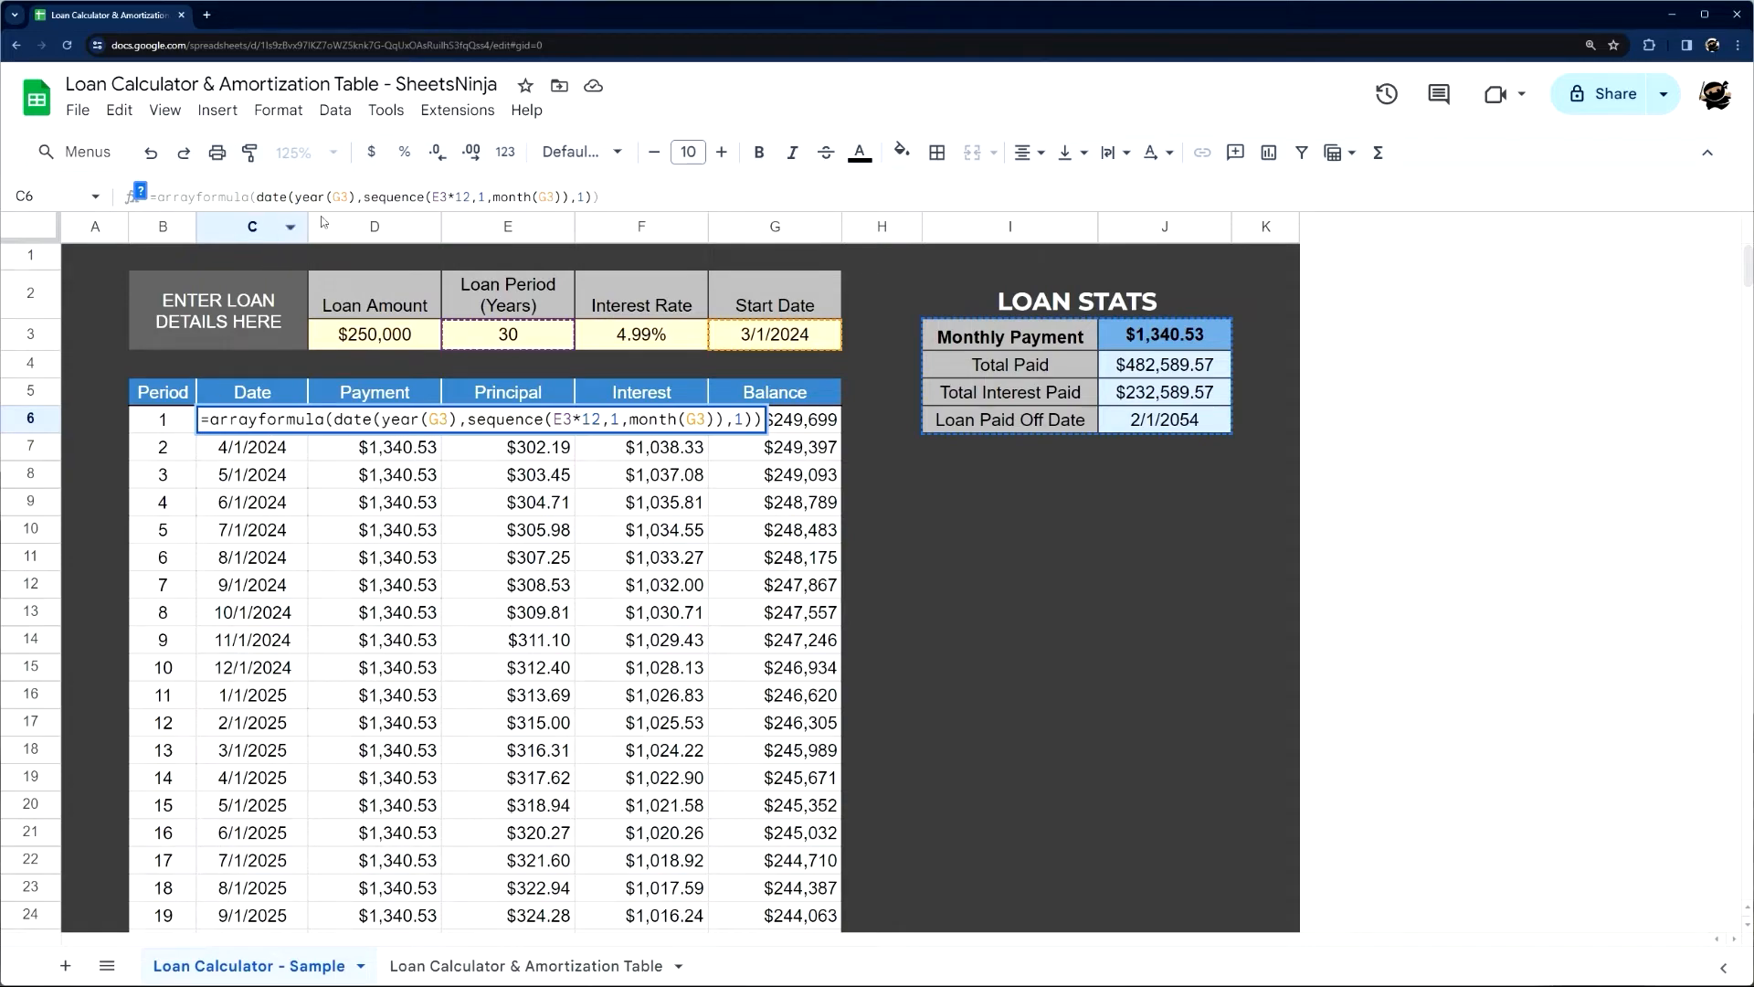
pyautogui.moveTo(636, 202); pyautogui.dragTo(50, 241)
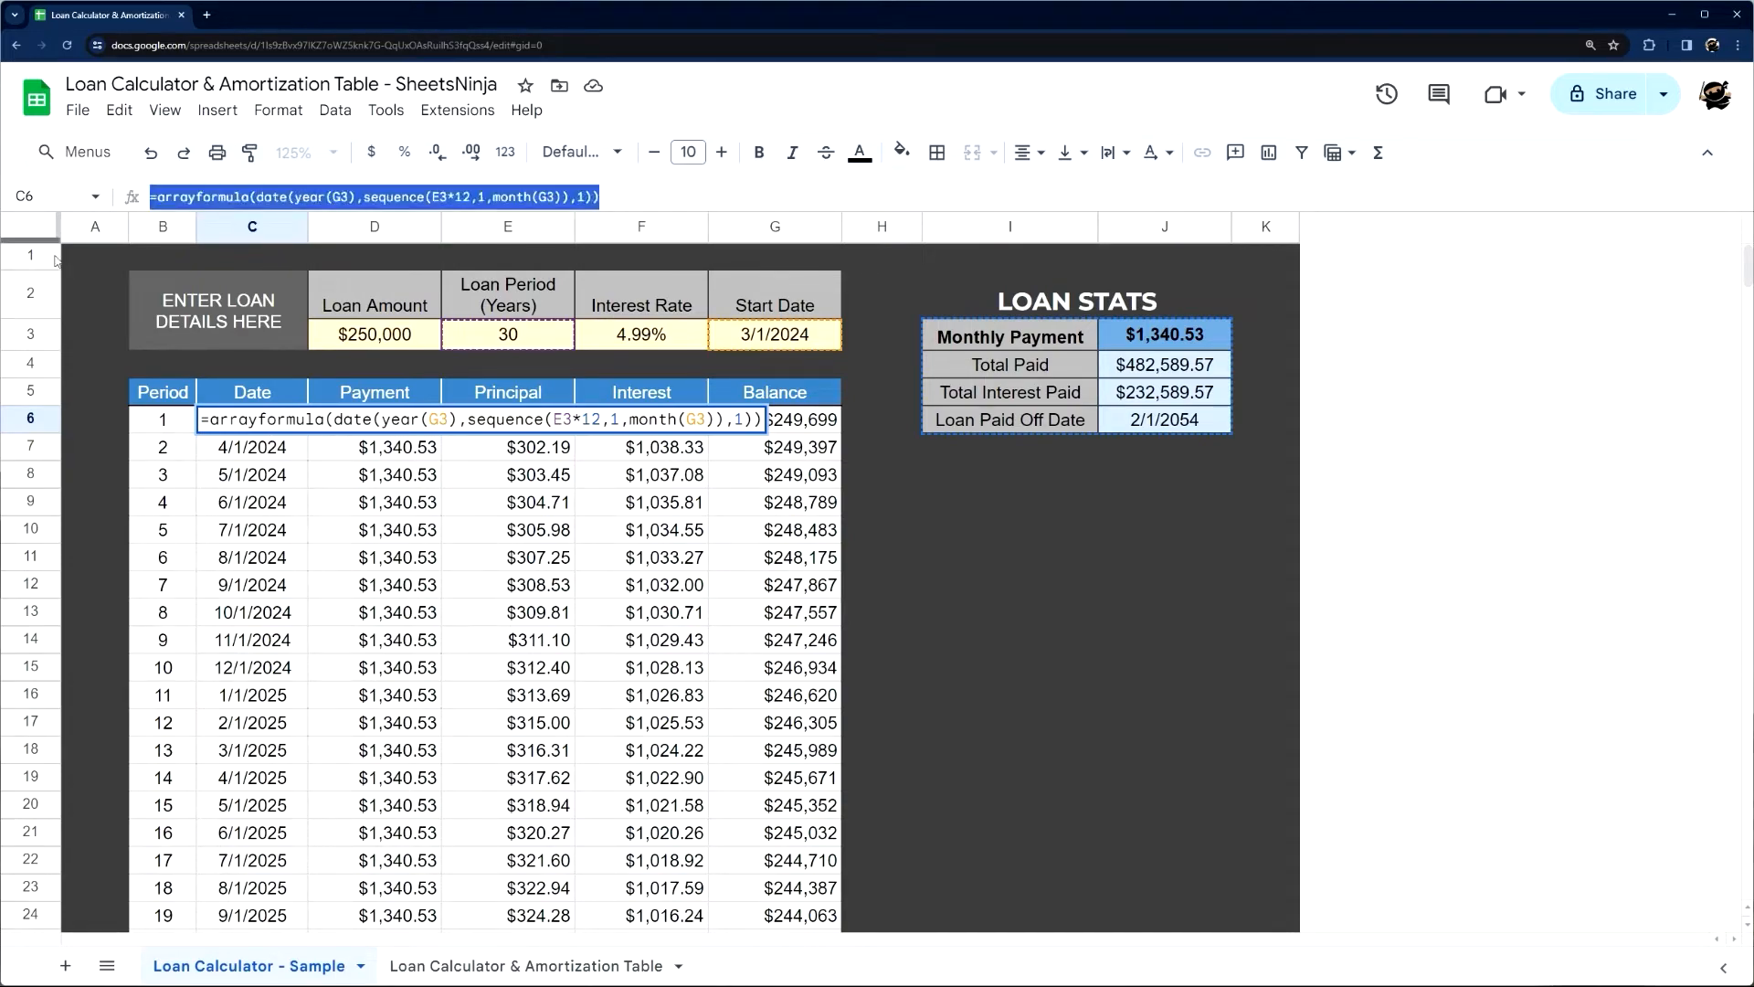
pyautogui.press('Escape')
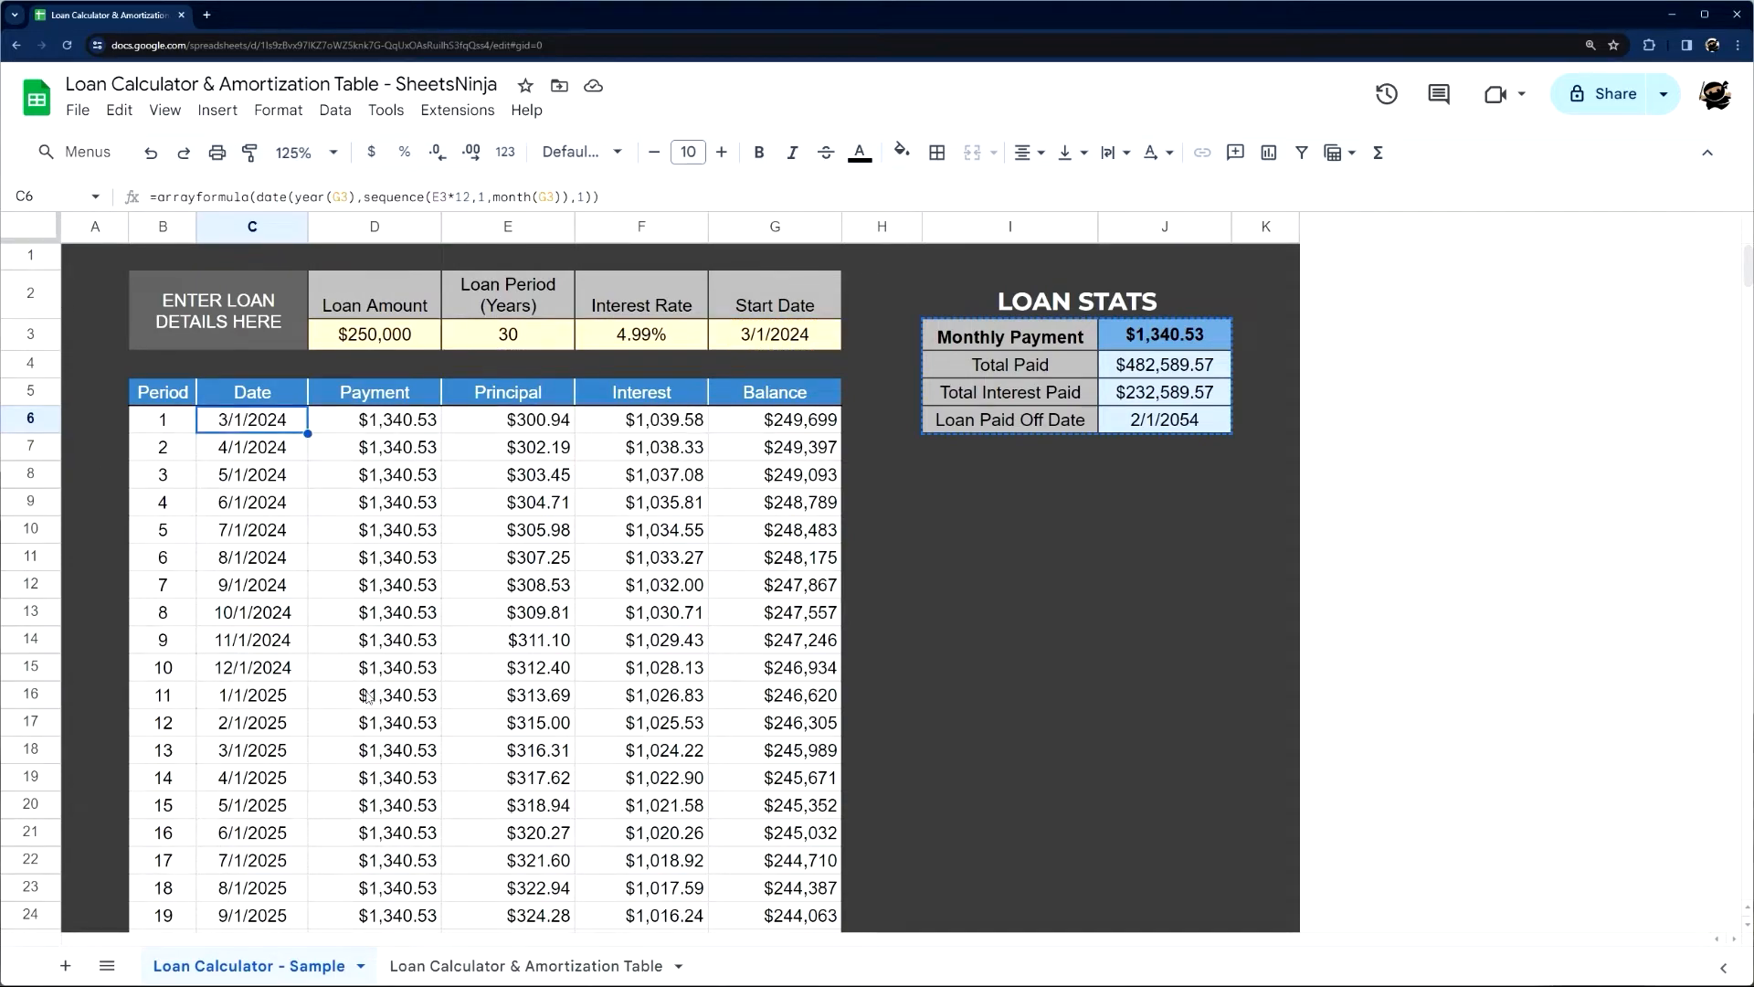
# Examine the sample sheet's first Payment formula in D6 and the Monthly Payment formula in J3 that it references
pyautogui.click(397, 424)
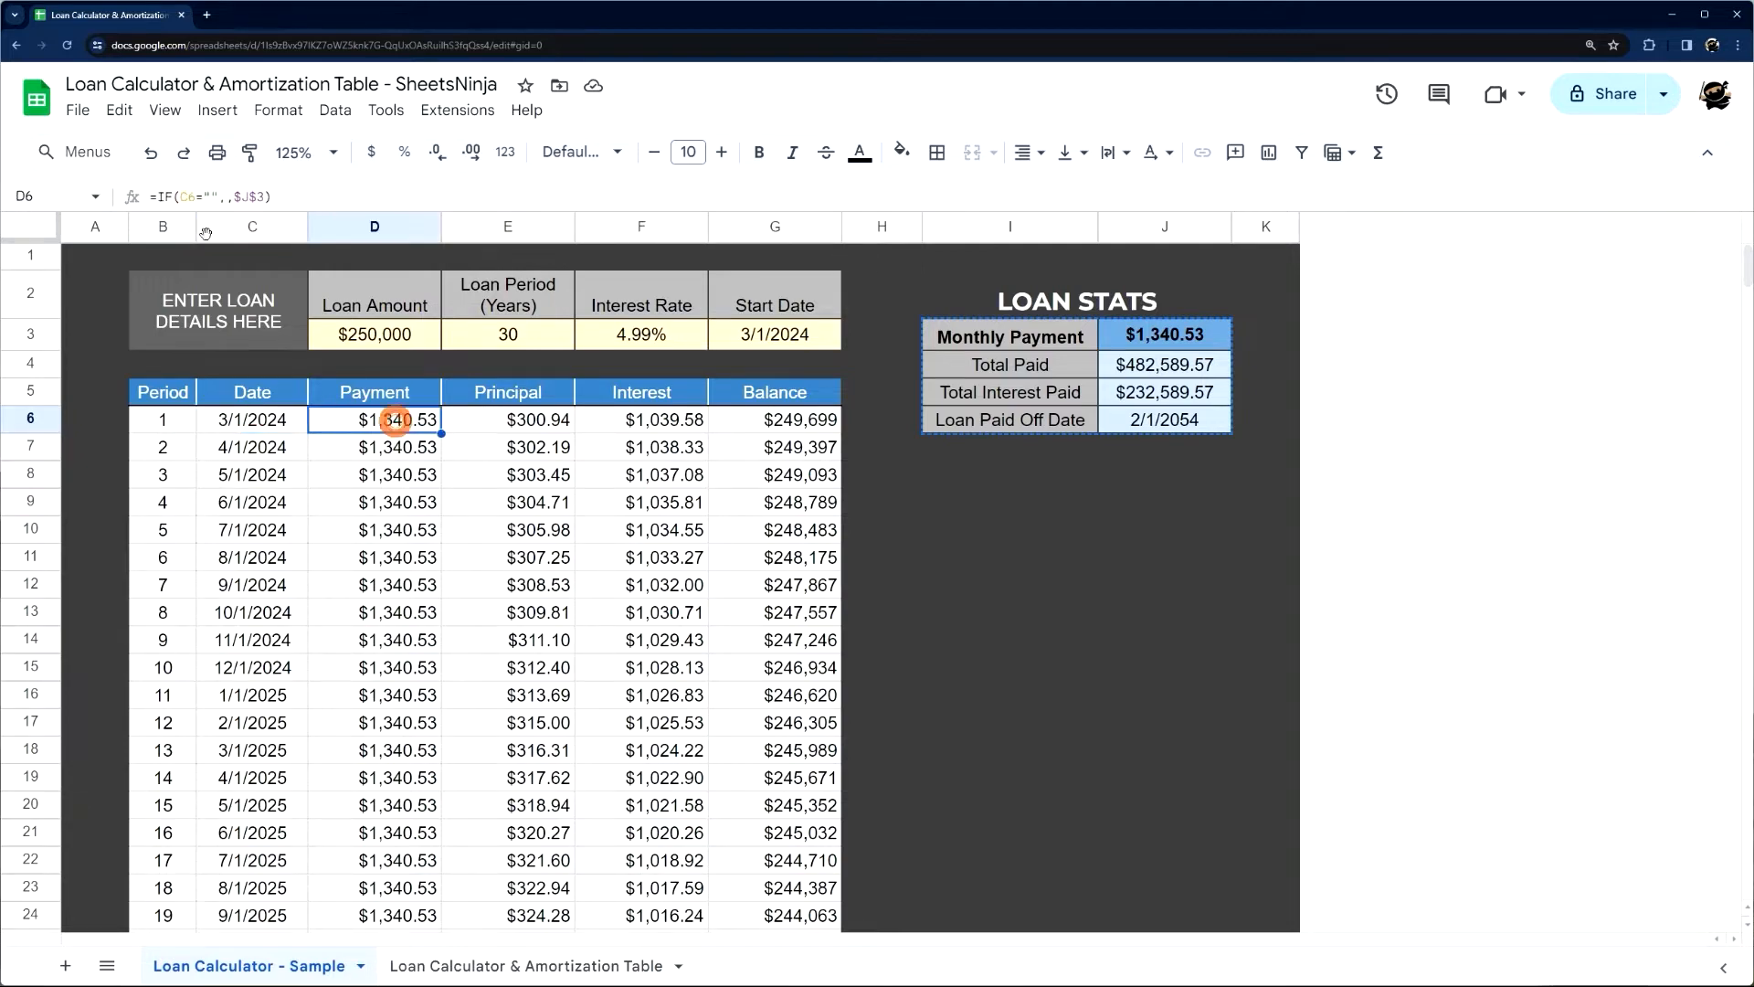
pyautogui.tripleClick(283, 197)
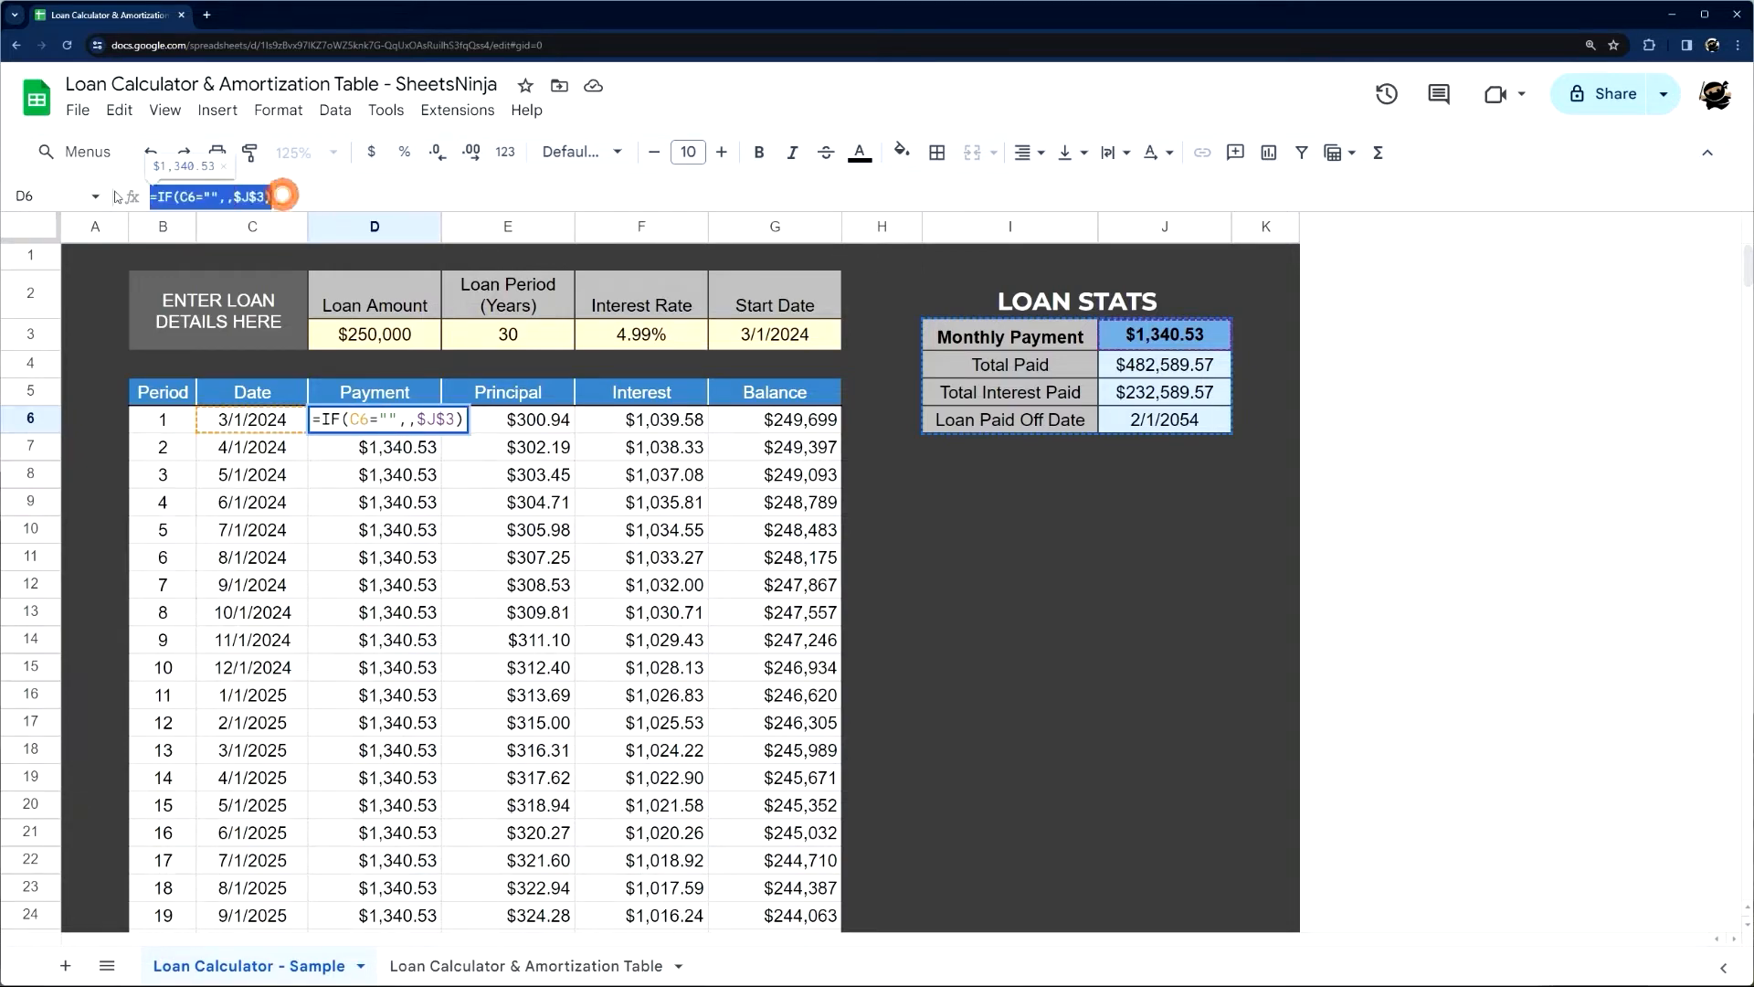
pyautogui.click(1157, 349)
pyautogui.tripleClick(394, 195)
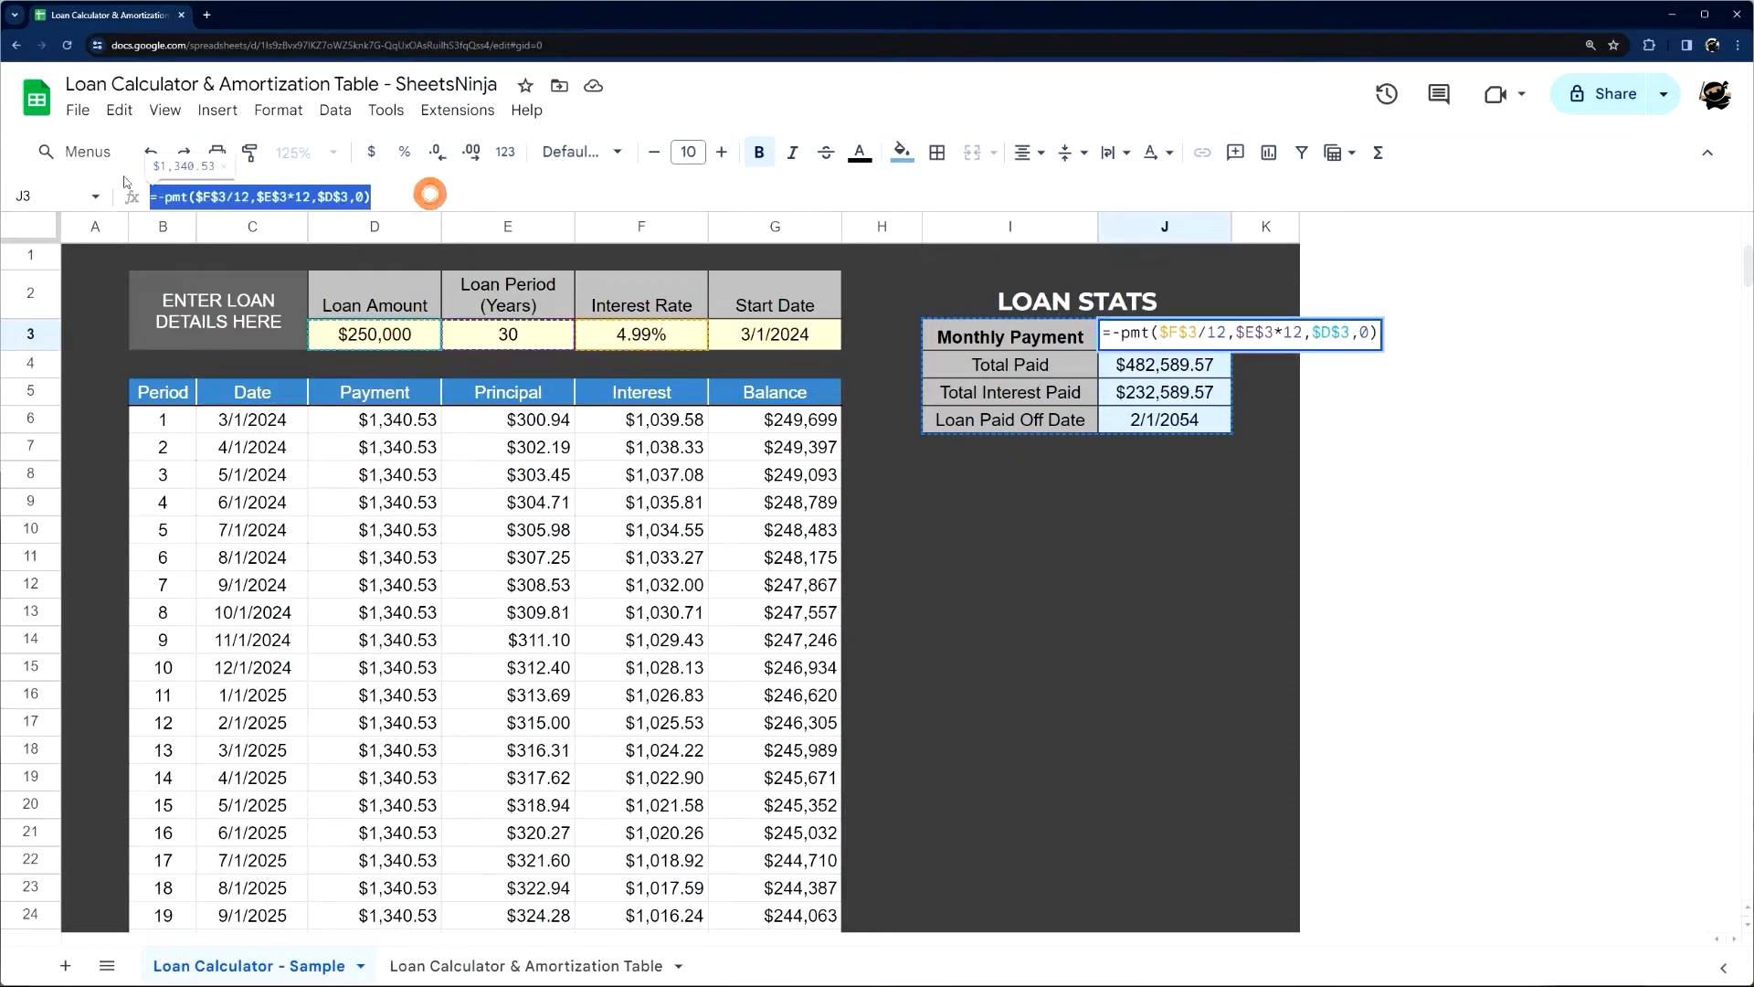
pyautogui.press('Escape')
# Examine the first-row Principal and Interest formulas, E6 and F6, in the sample amortization table
pyautogui.click(509, 423)
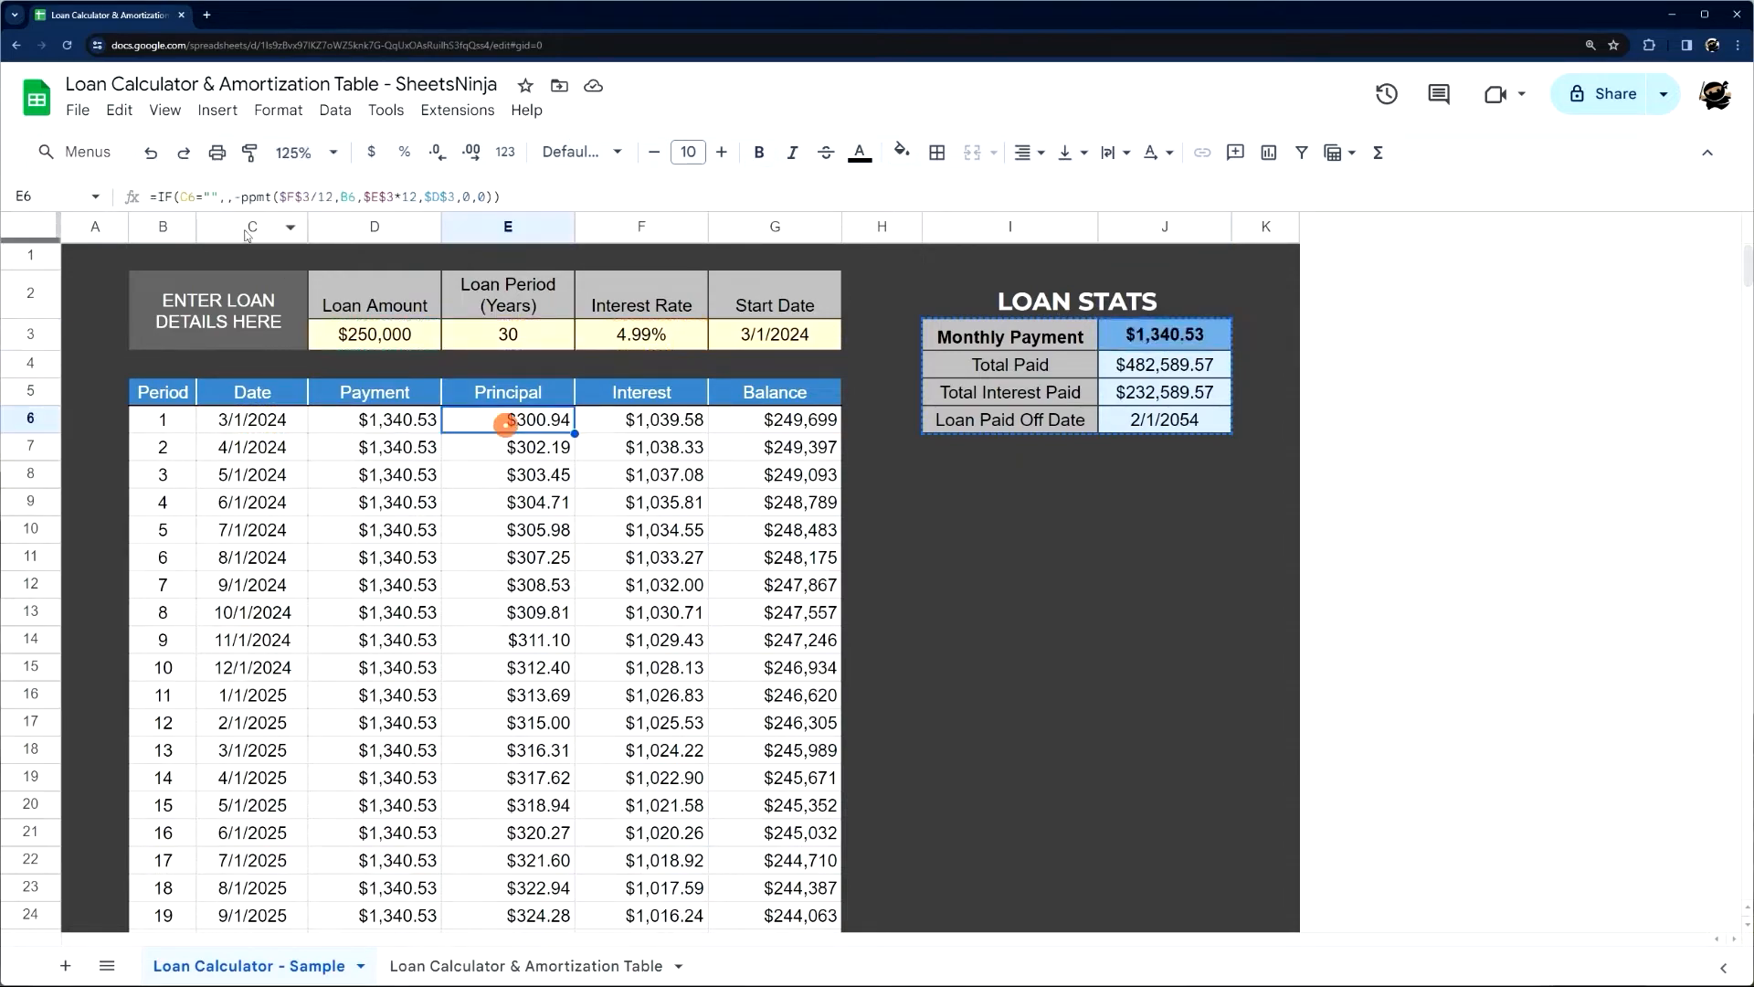
pyautogui.moveTo(234, 197); pyautogui.dragTo(492, 206)
pyautogui.press('Escape')
pyautogui.click(635, 429)
pyautogui.moveTo(233, 197); pyautogui.dragTo(466, 196)
pyautogui.press('Escape')
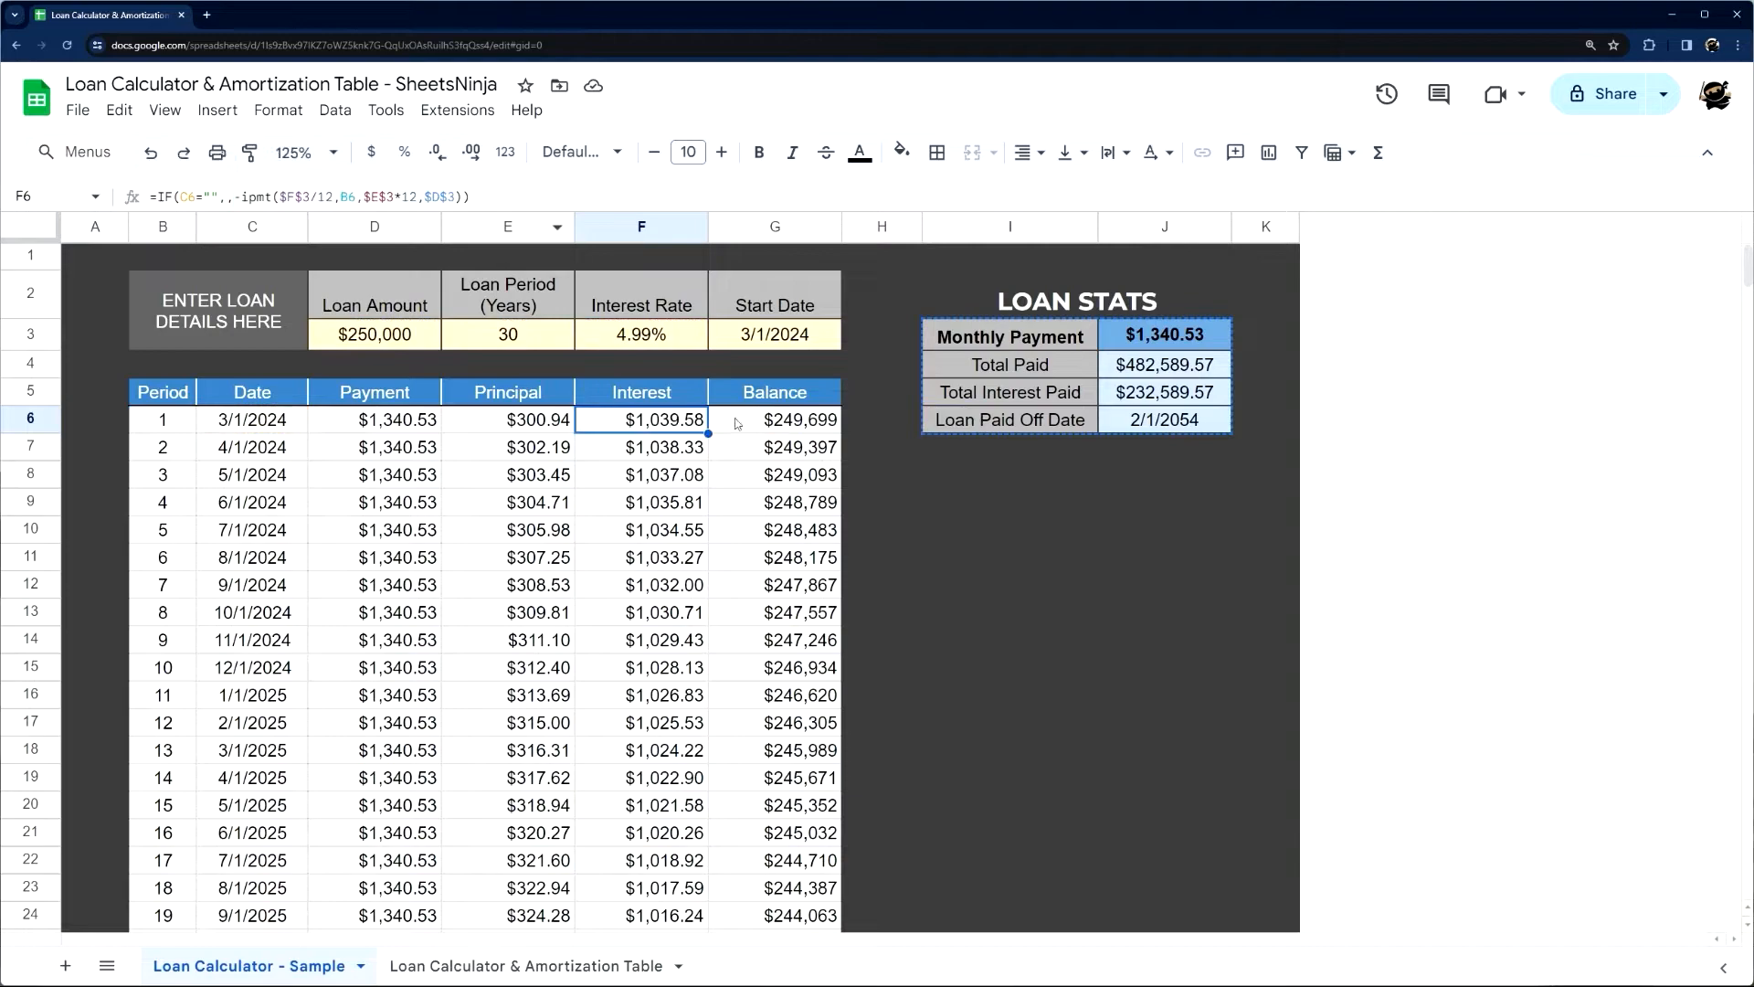
# Examine the sample Balance formulas in G6, G7 and G8 and follow the balance down to the final period
pyautogui.click(751, 422)
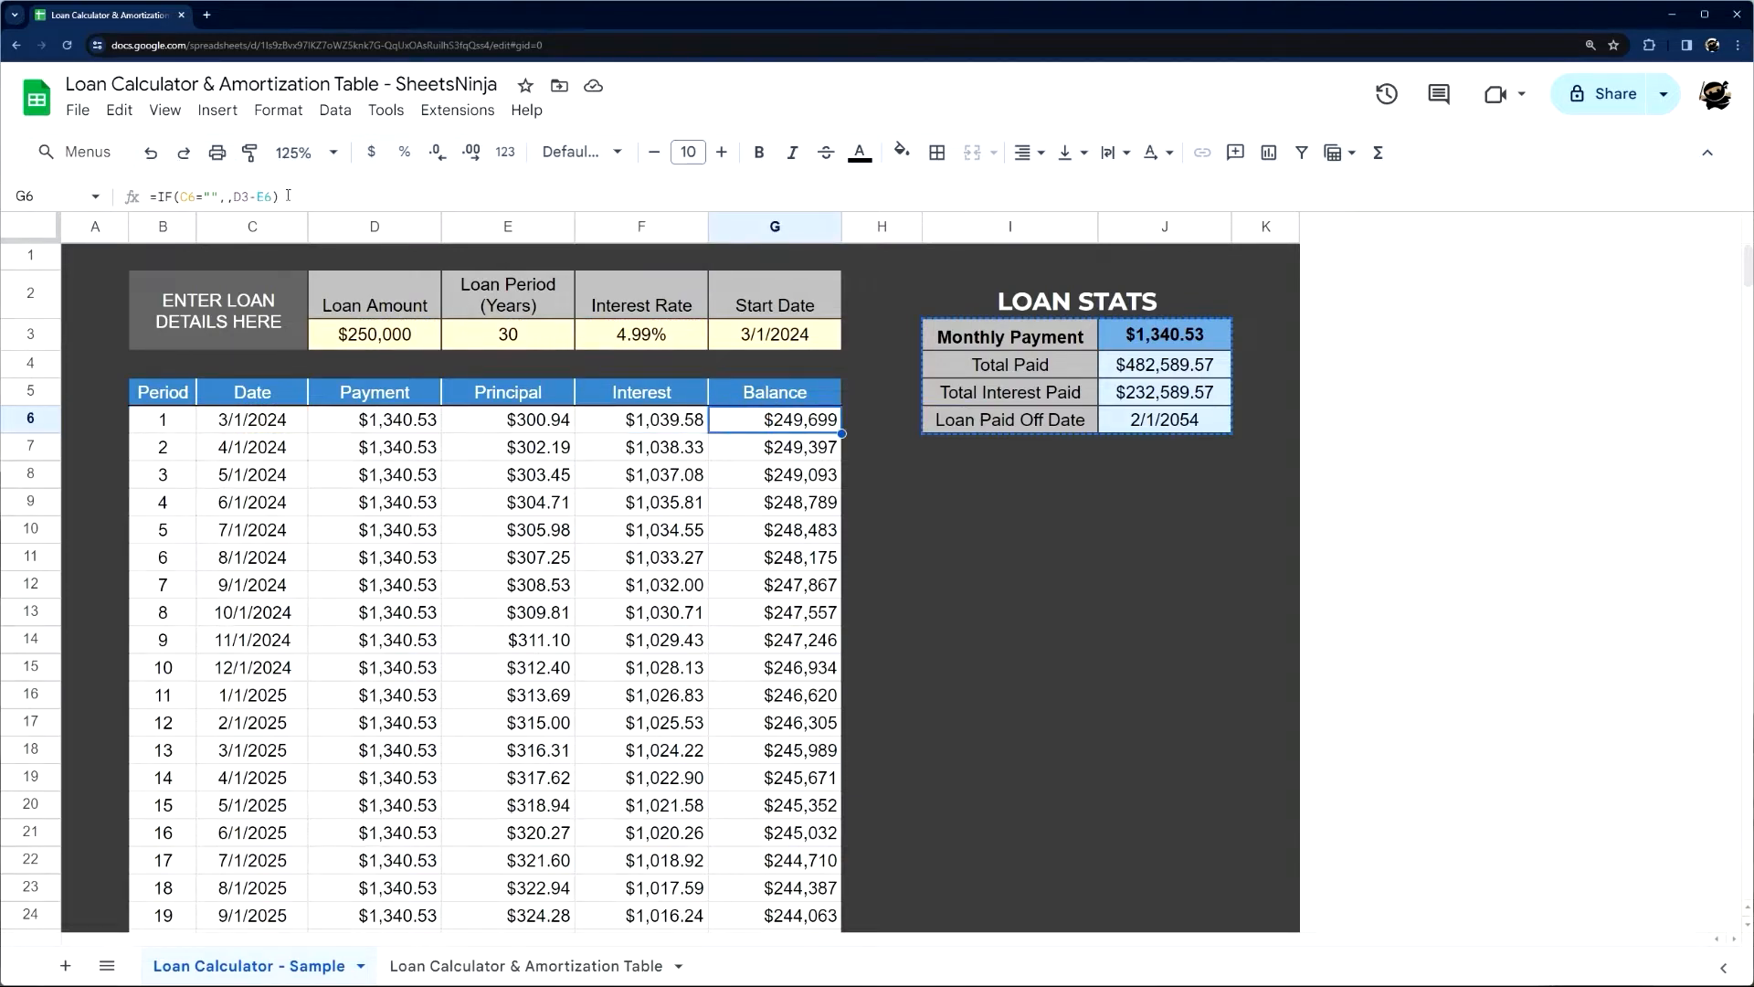
pyautogui.moveTo(288, 195); pyautogui.dragTo(150, 197)
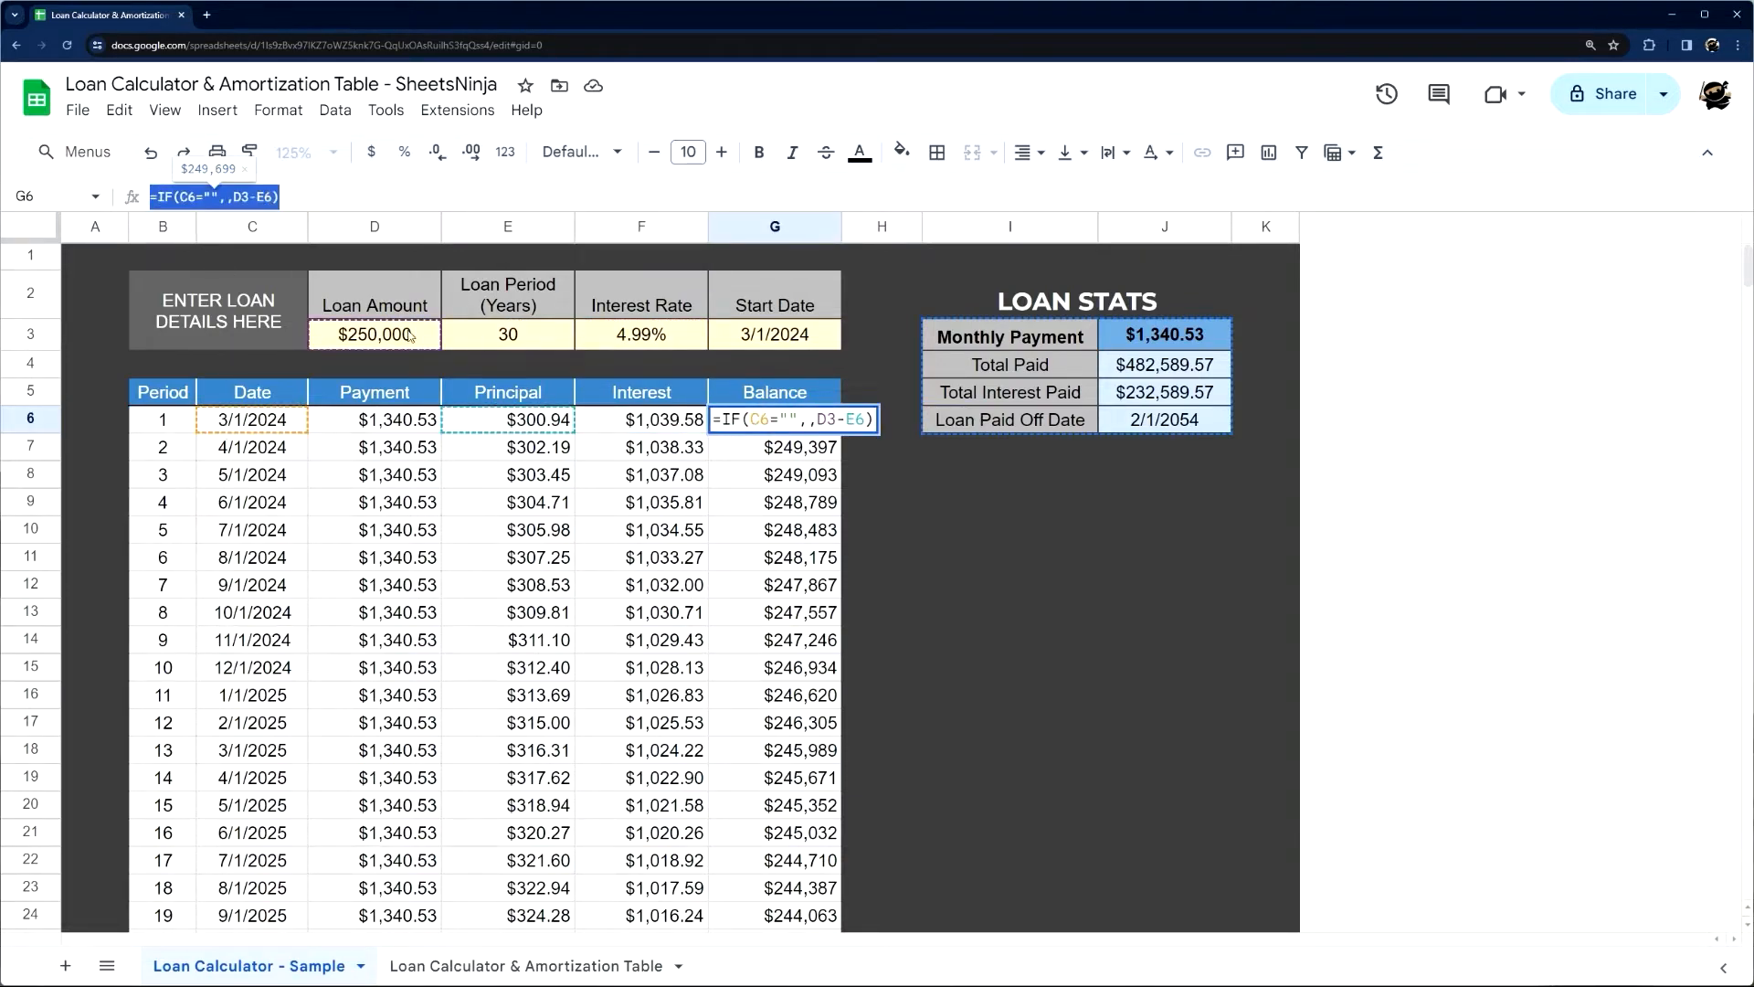
pyautogui.press('Escape')
pyautogui.click(772, 445)
pyautogui.doubleClick(786, 447)
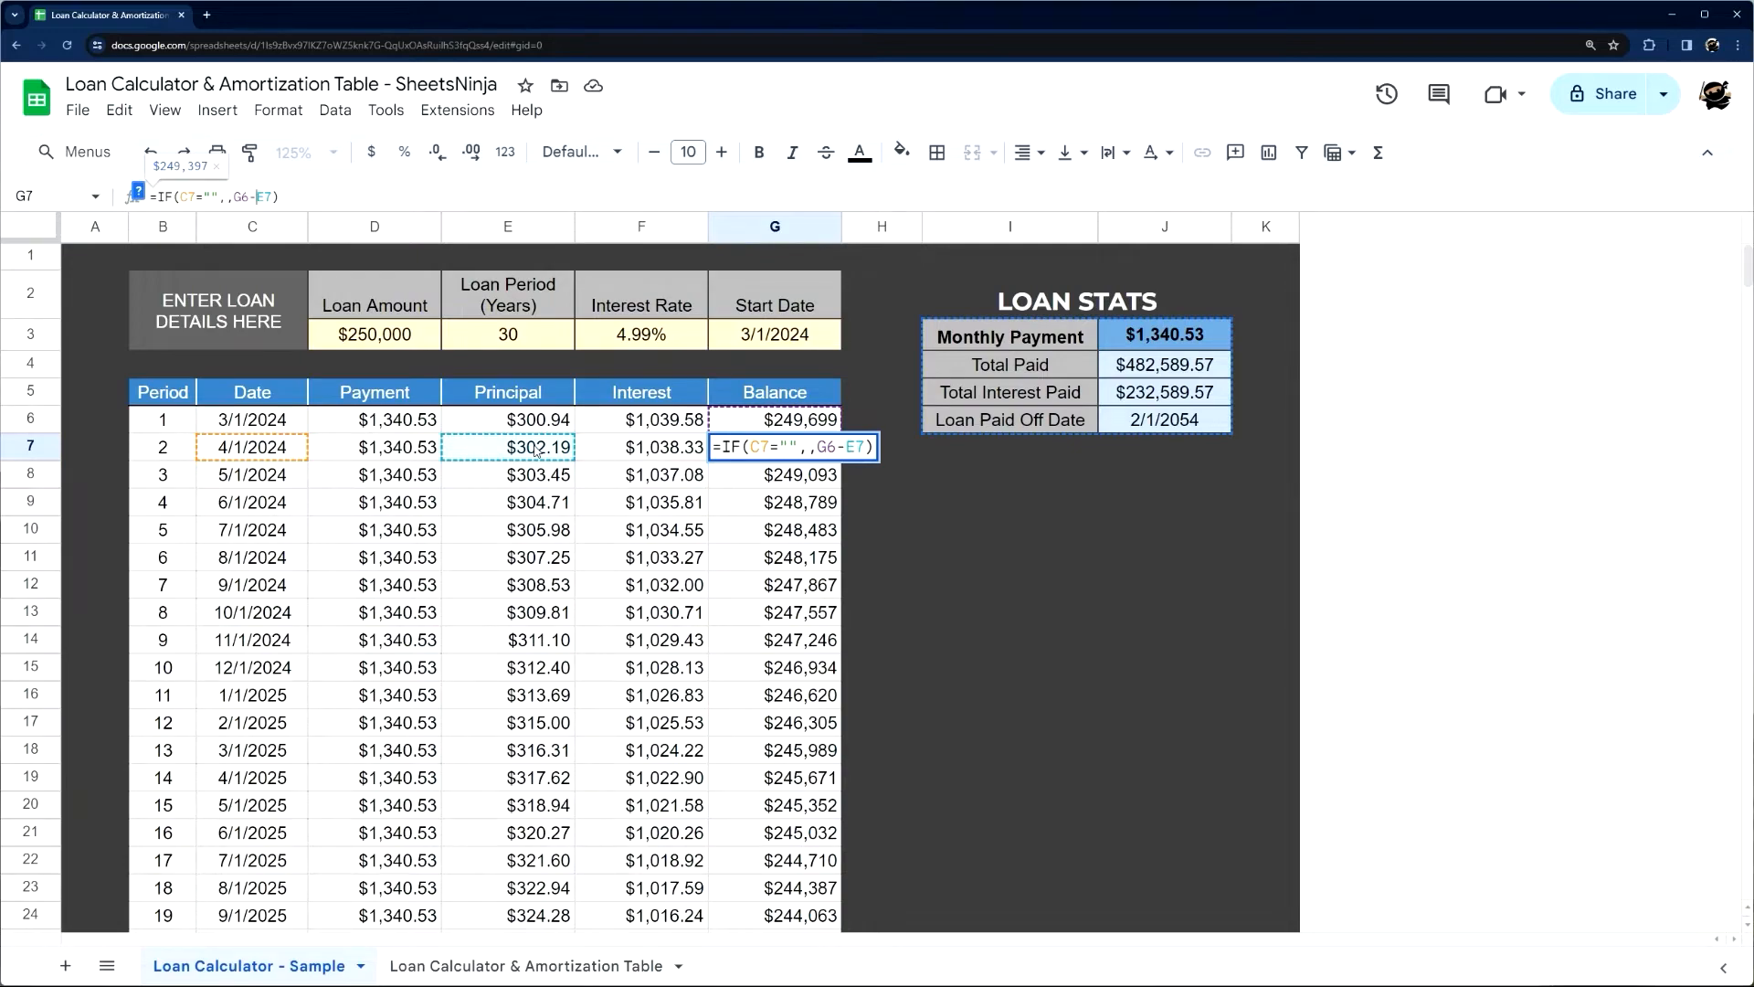
pyautogui.press('Escape')
pyautogui.click(822, 477)
pyautogui.scroll(-20, 844, 614)
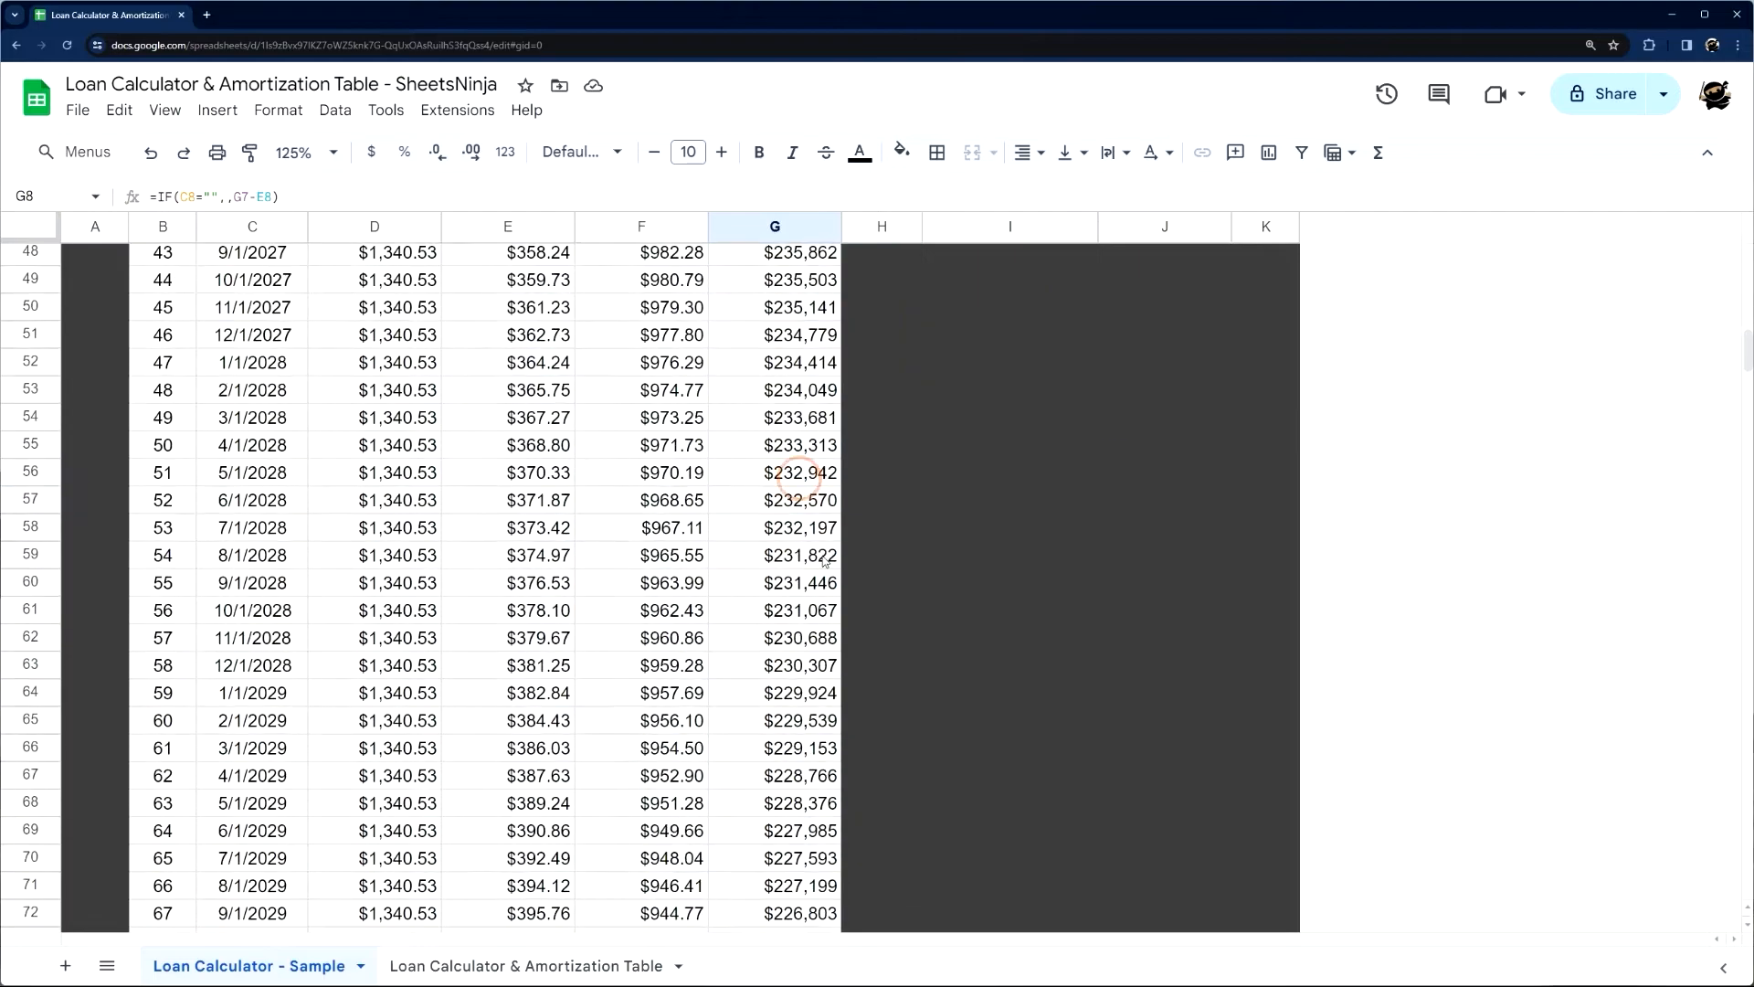
pyautogui.scroll(-20, 844, 614)
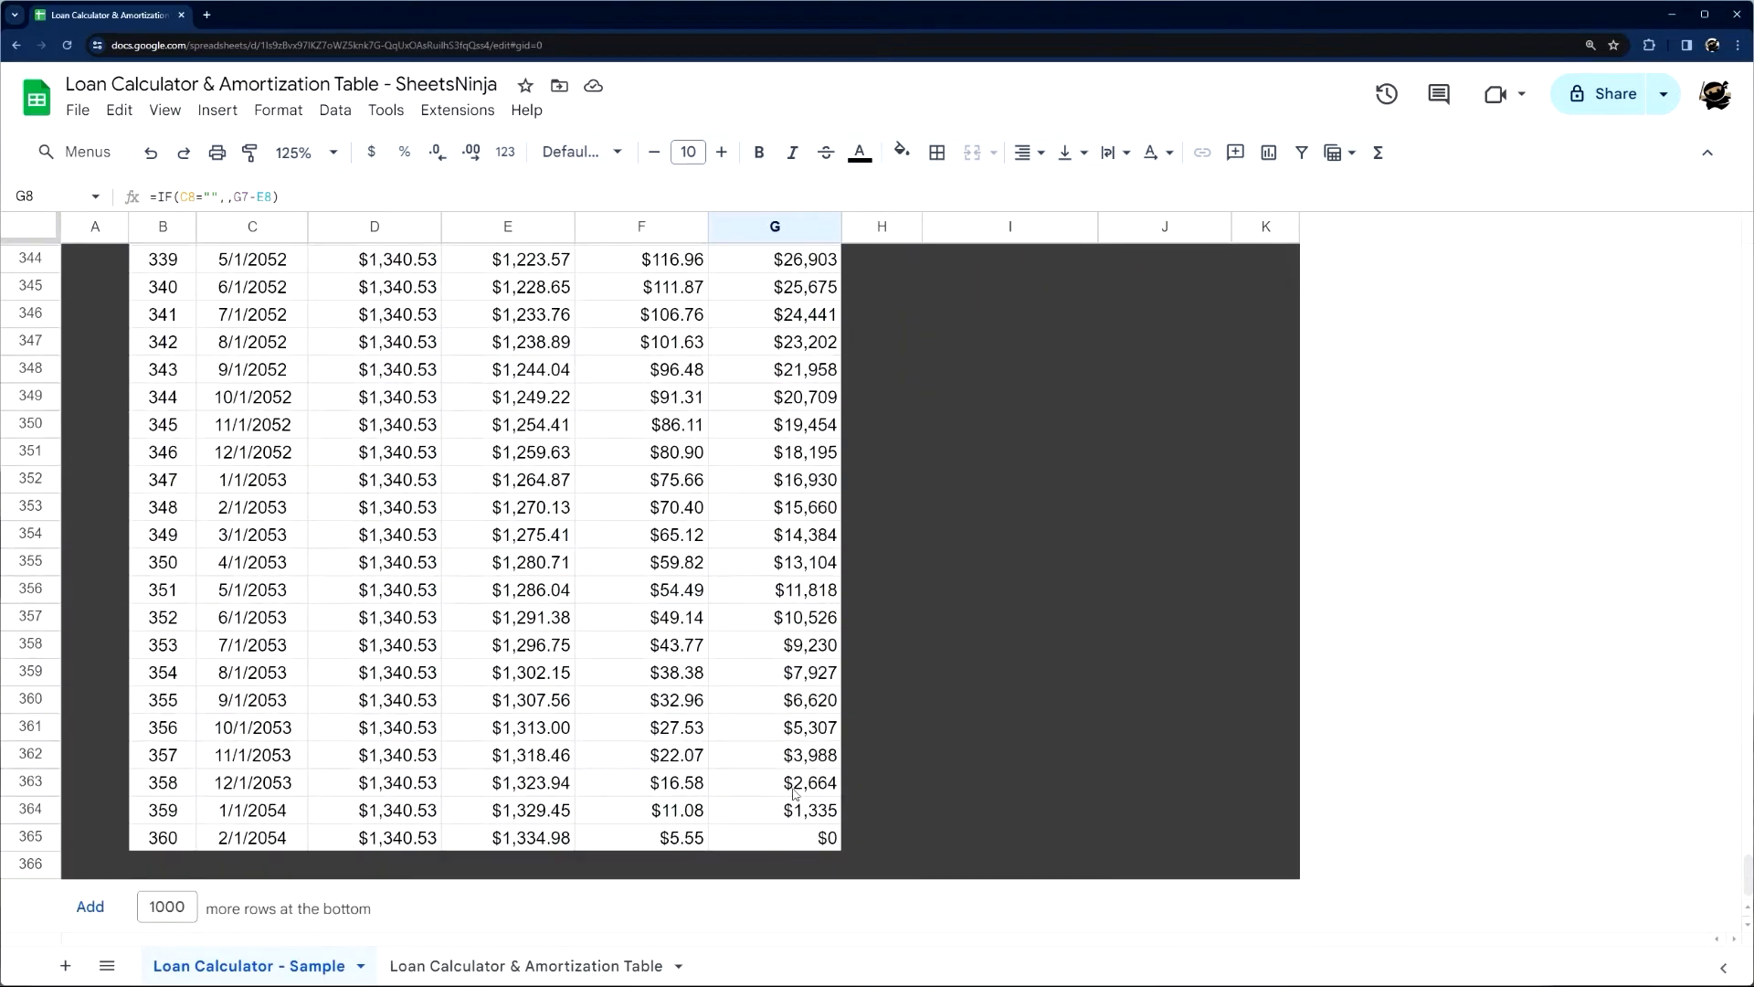
pyautogui.scroll(20, 601, 735)
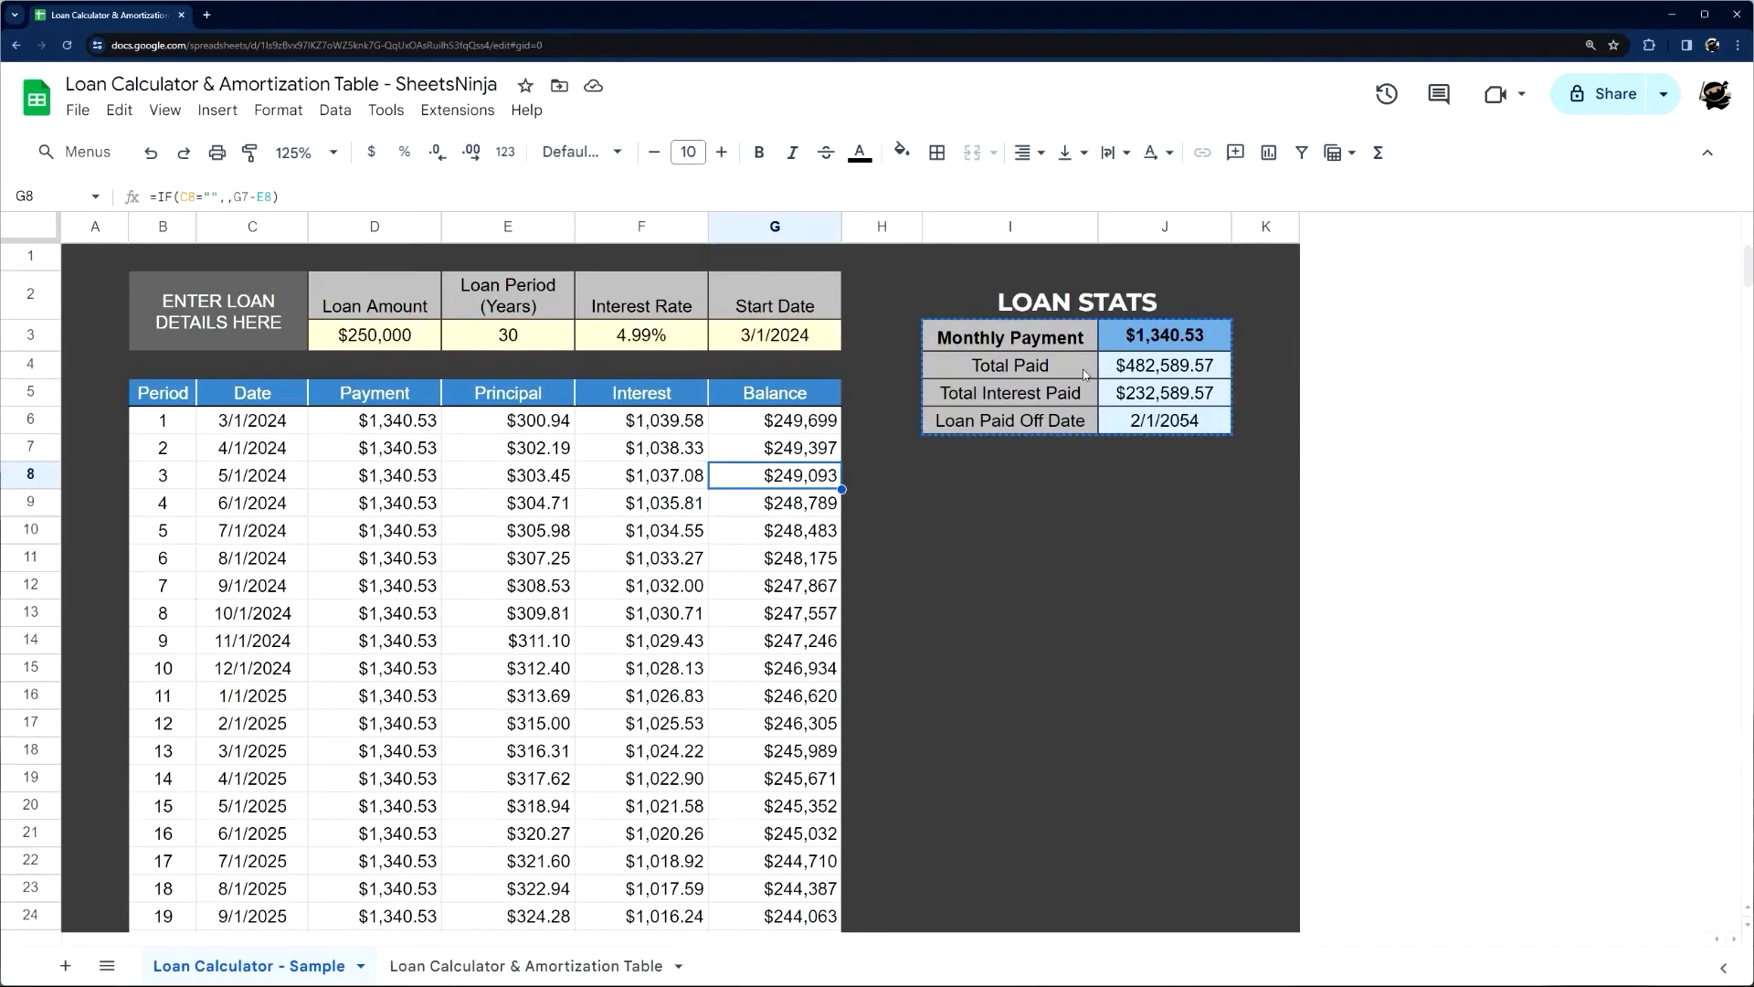
# Examine the Monthly Payment and Total Paid formulas, J3 and J4, in the sample loan stats
pyautogui.click(1137, 340)
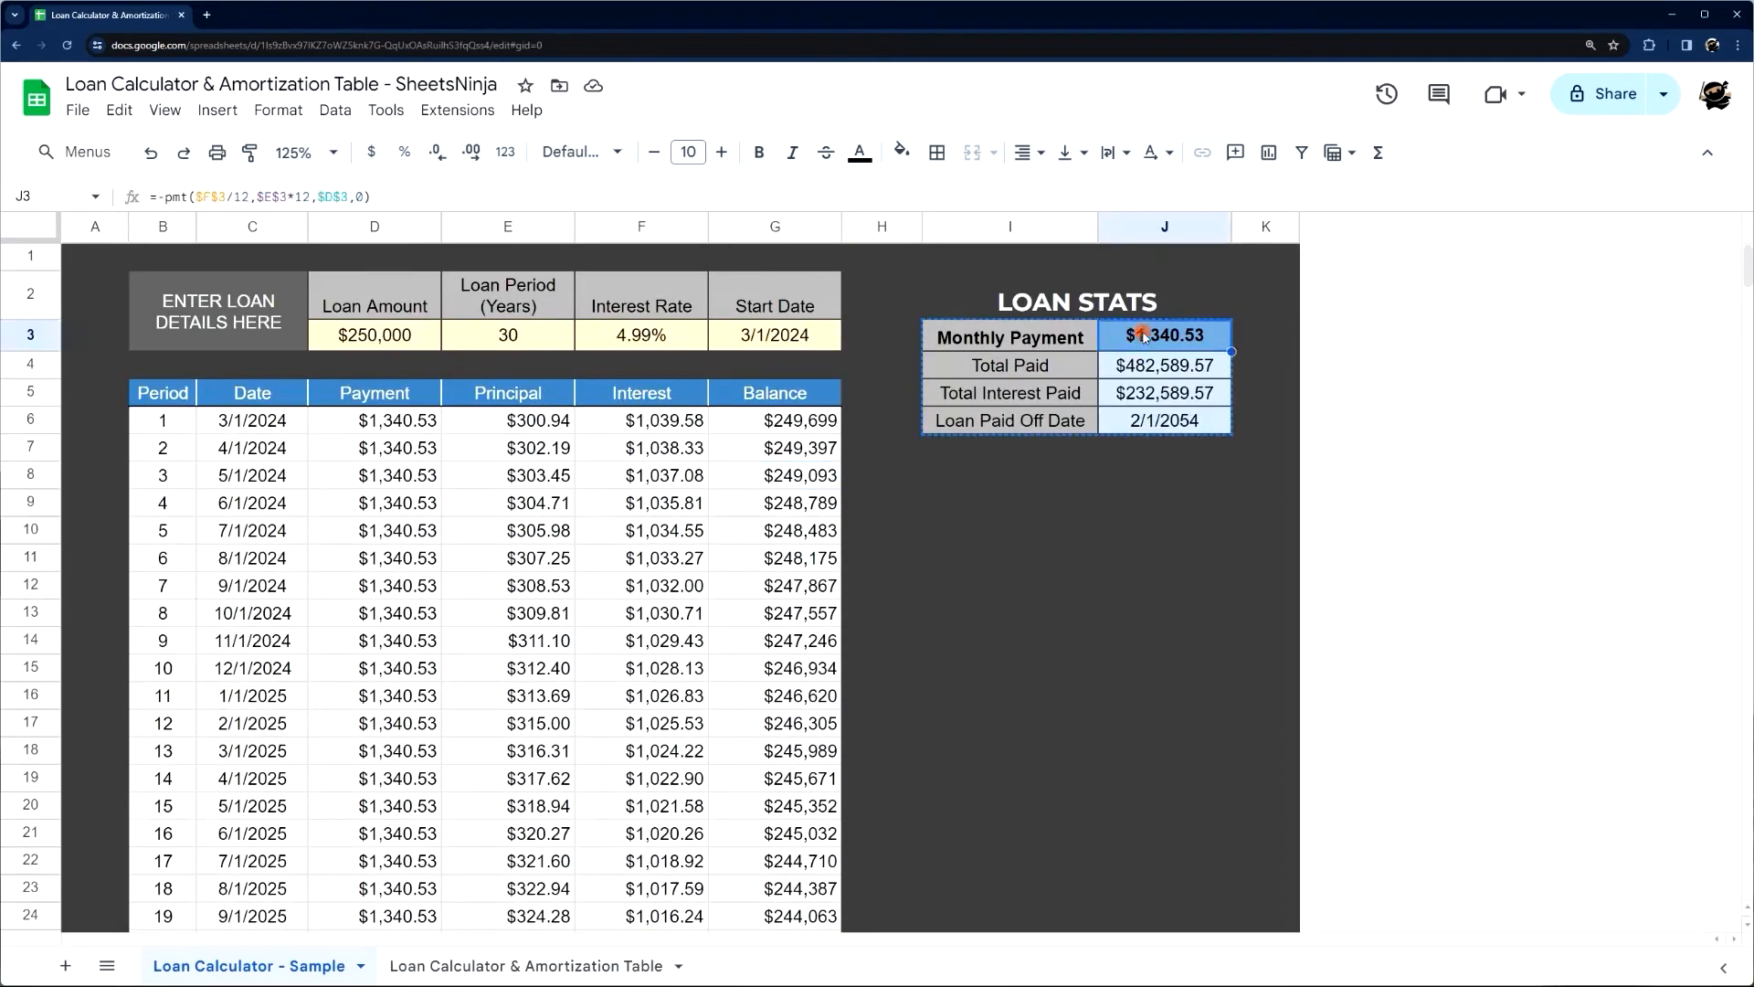
pyautogui.click(157, 197)
pyautogui.hotkey('shift', 'End')
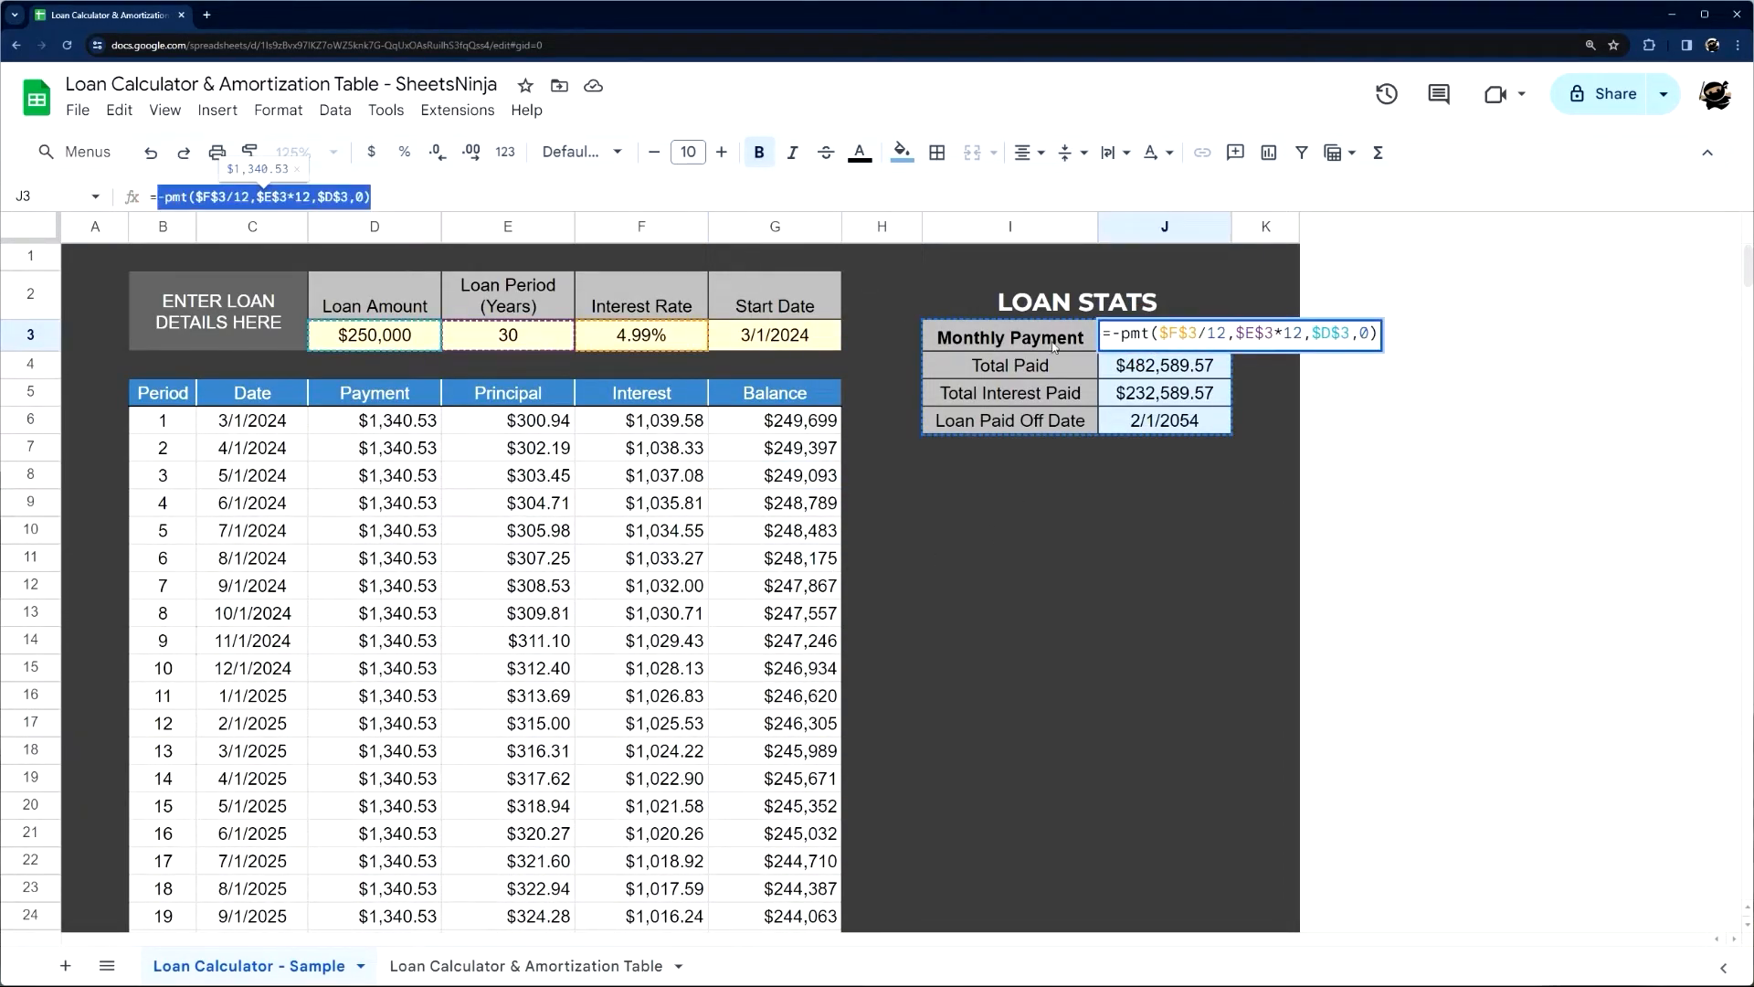
pyautogui.press('Escape')
pyautogui.click(1147, 367)
pyautogui.doubleClick(1192, 363)
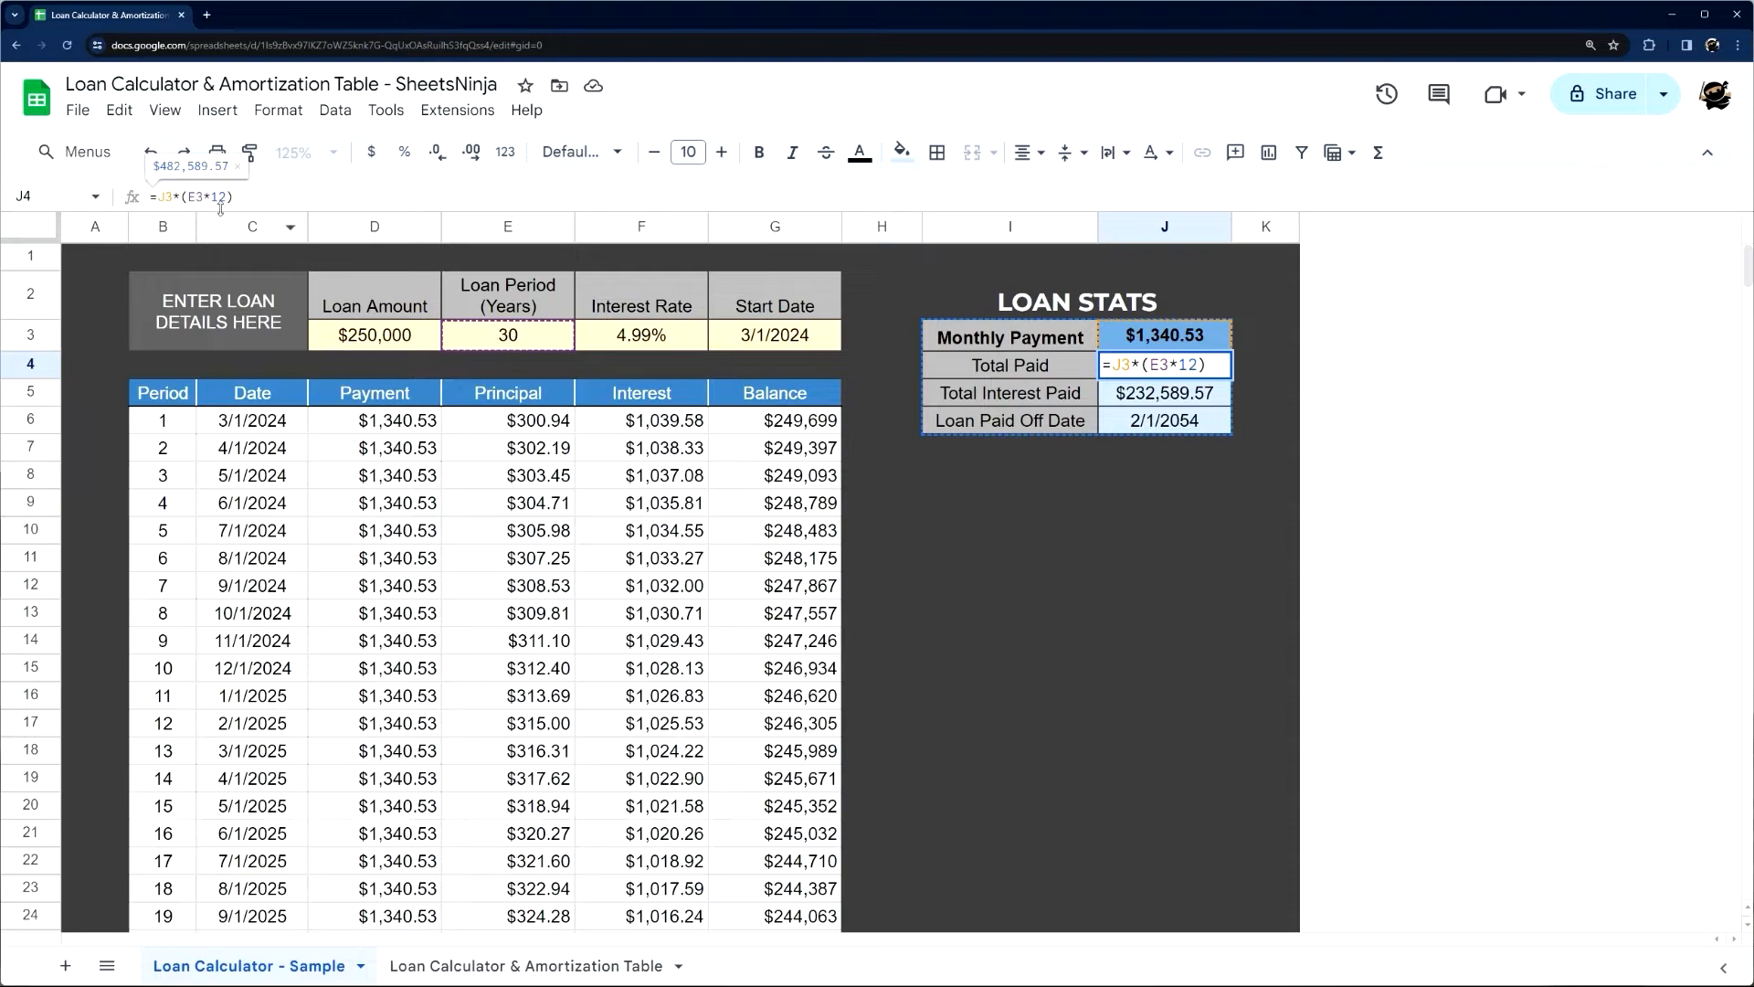
pyautogui.press('Escape')
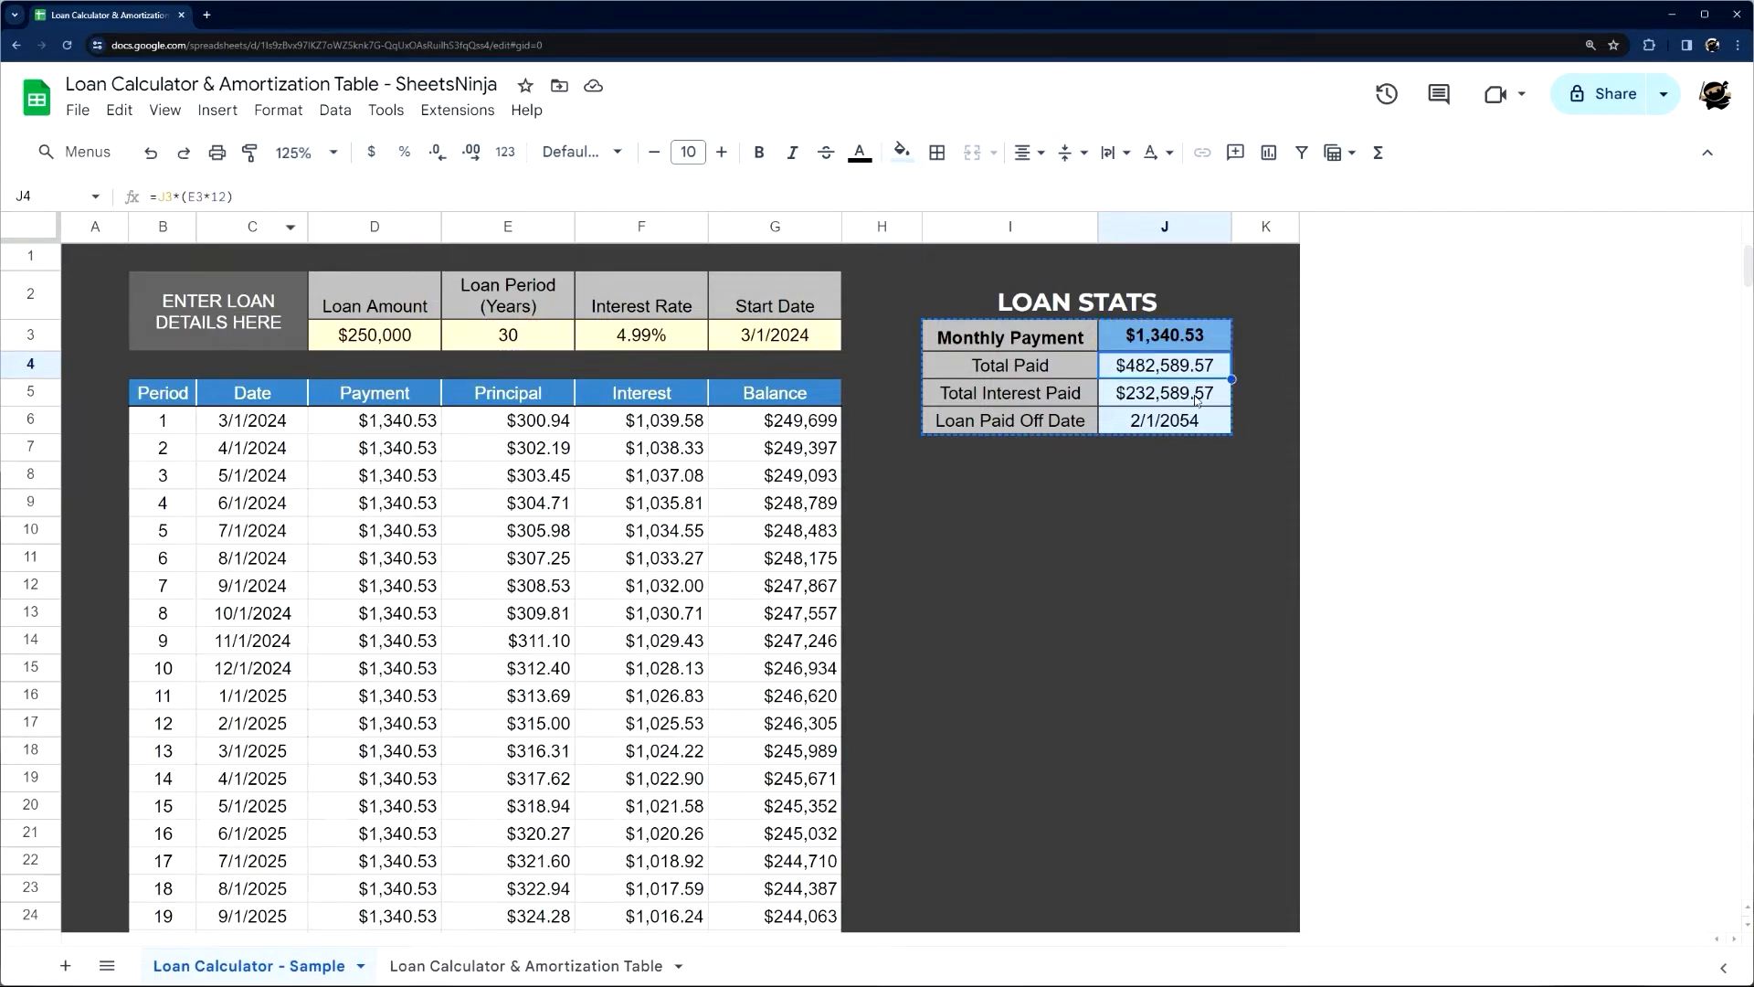
# Examine the Total Interest Paid and Loan Paid Off Date formulas, J5 and J6, in the sample loan stats
pyautogui.click(1175, 402)
pyautogui.moveTo(208, 199); pyautogui.dragTo(135, 199)
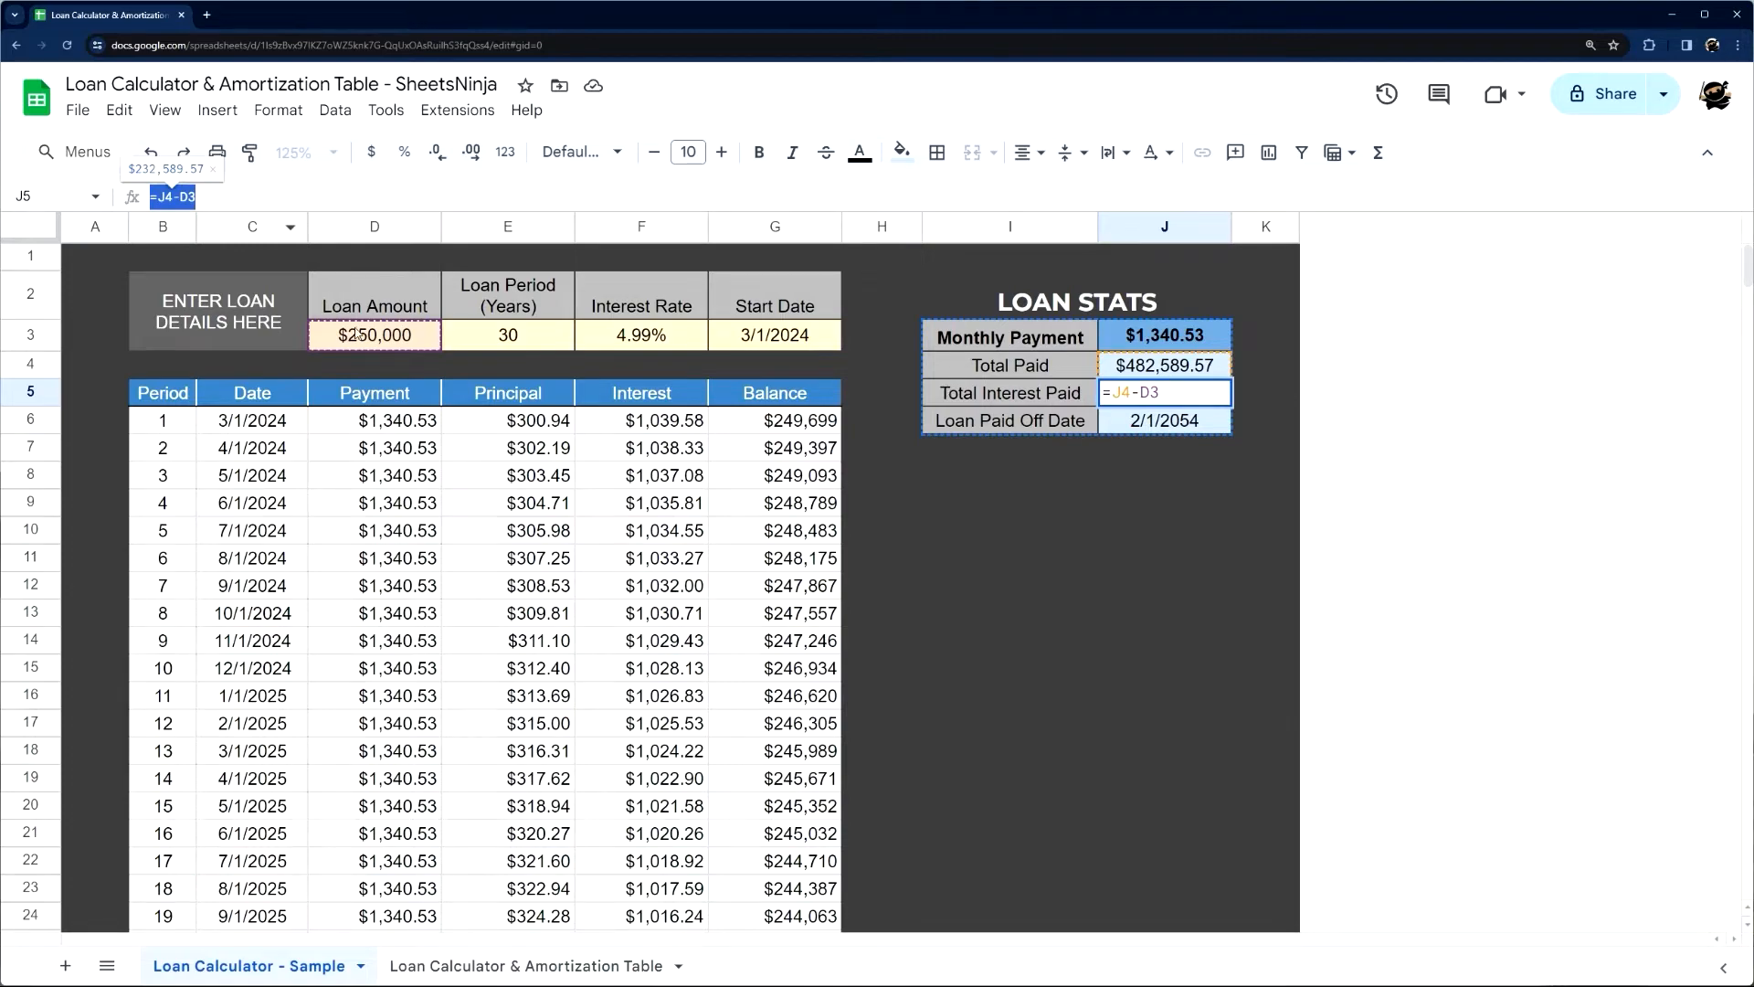
pyautogui.click(1141, 430)
pyautogui.moveTo(252, 197); pyautogui.dragTo(151, 196)
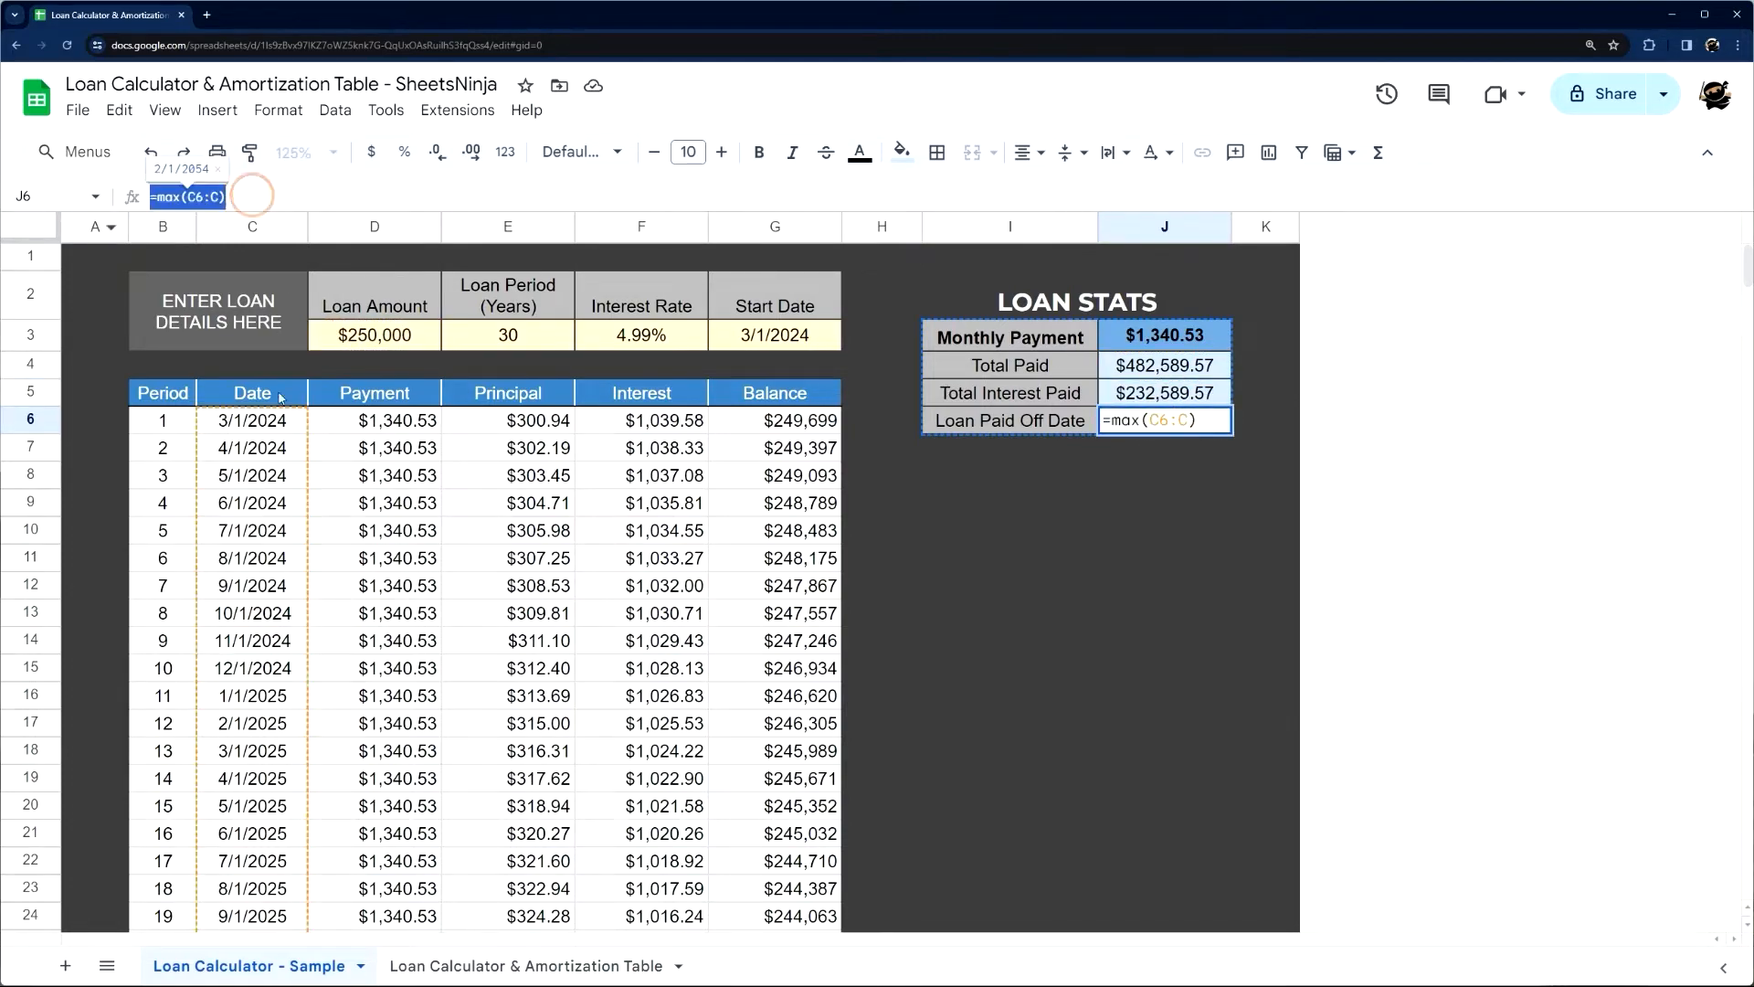
pyautogui.doubleClick(159, 197)
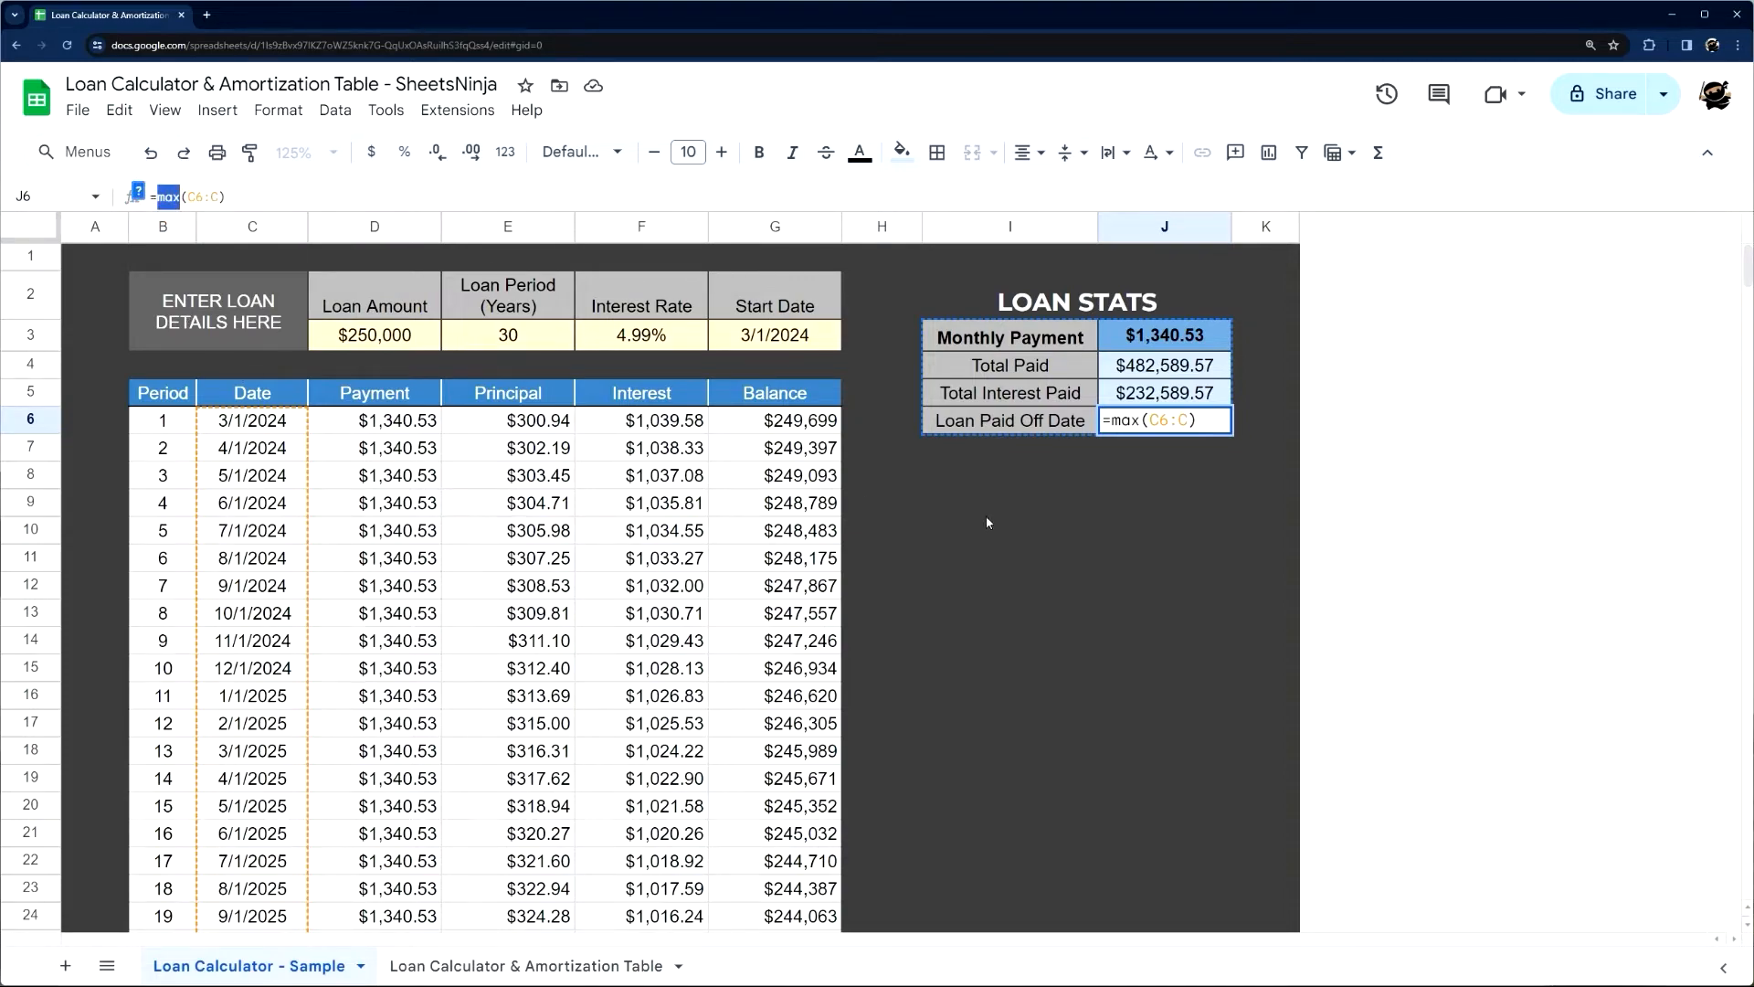
pyautogui.click(990, 489)
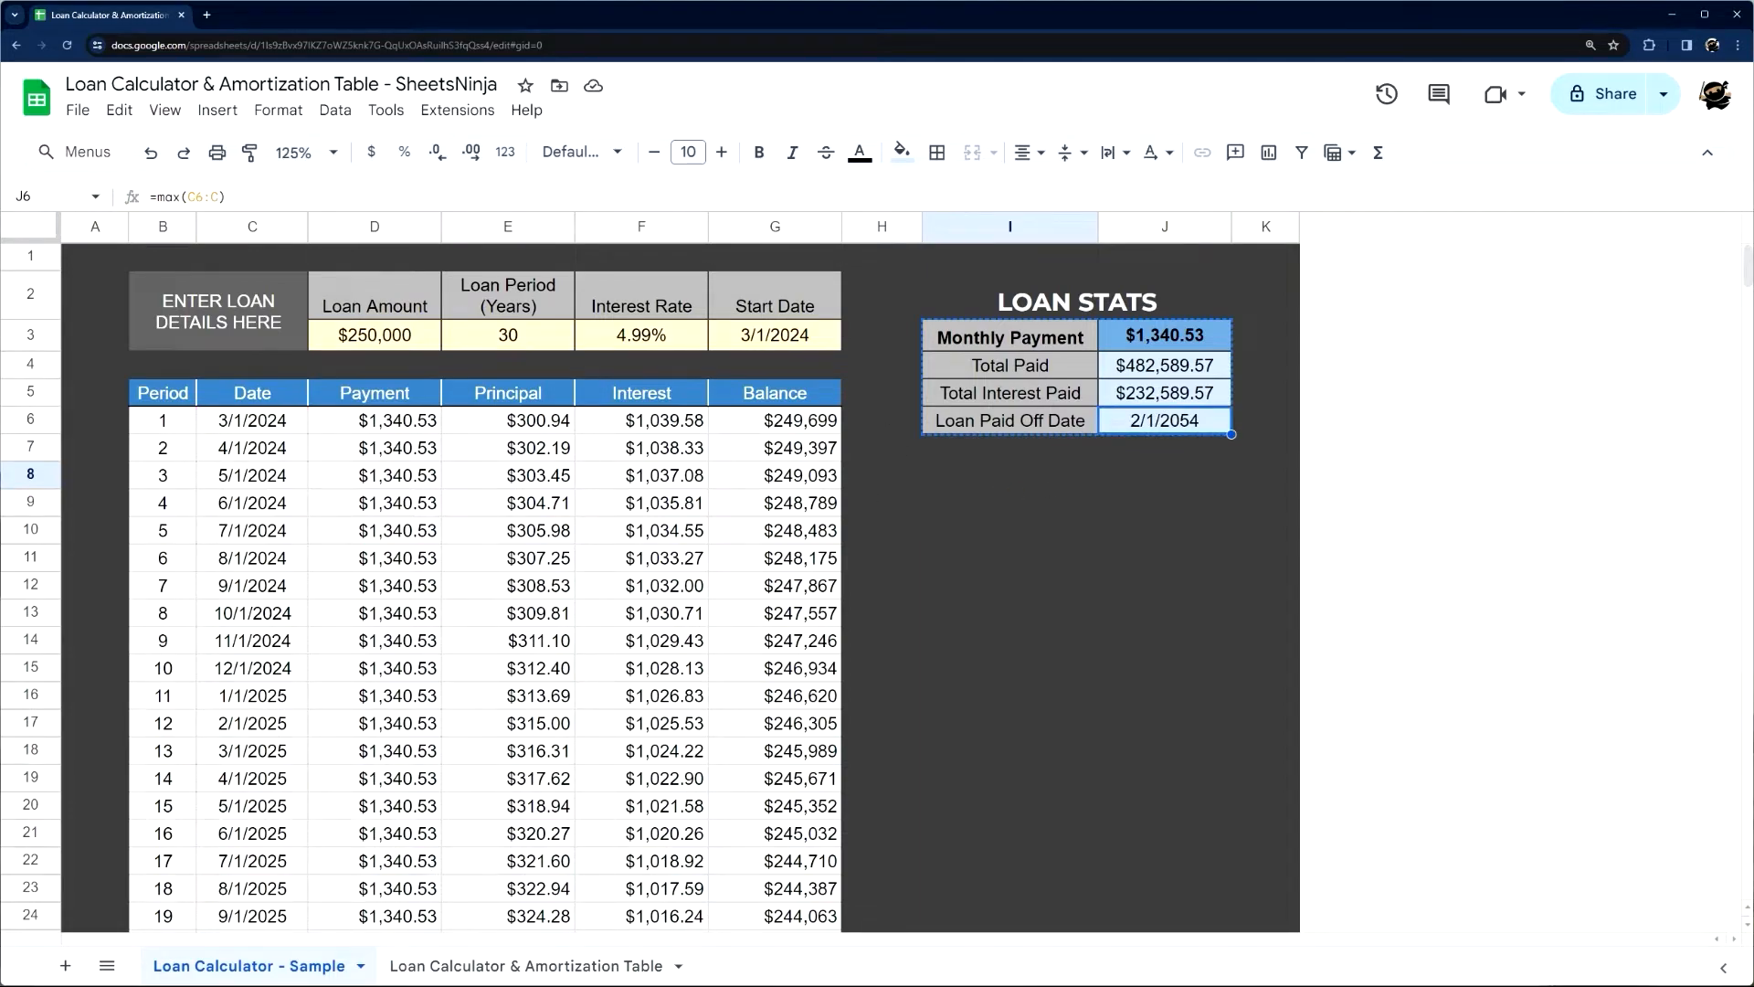
# Switch to the new Loan Calculator & Amortization Table sheet and enter a loan amount of 250,000 in D3
pyautogui.click(471, 968)
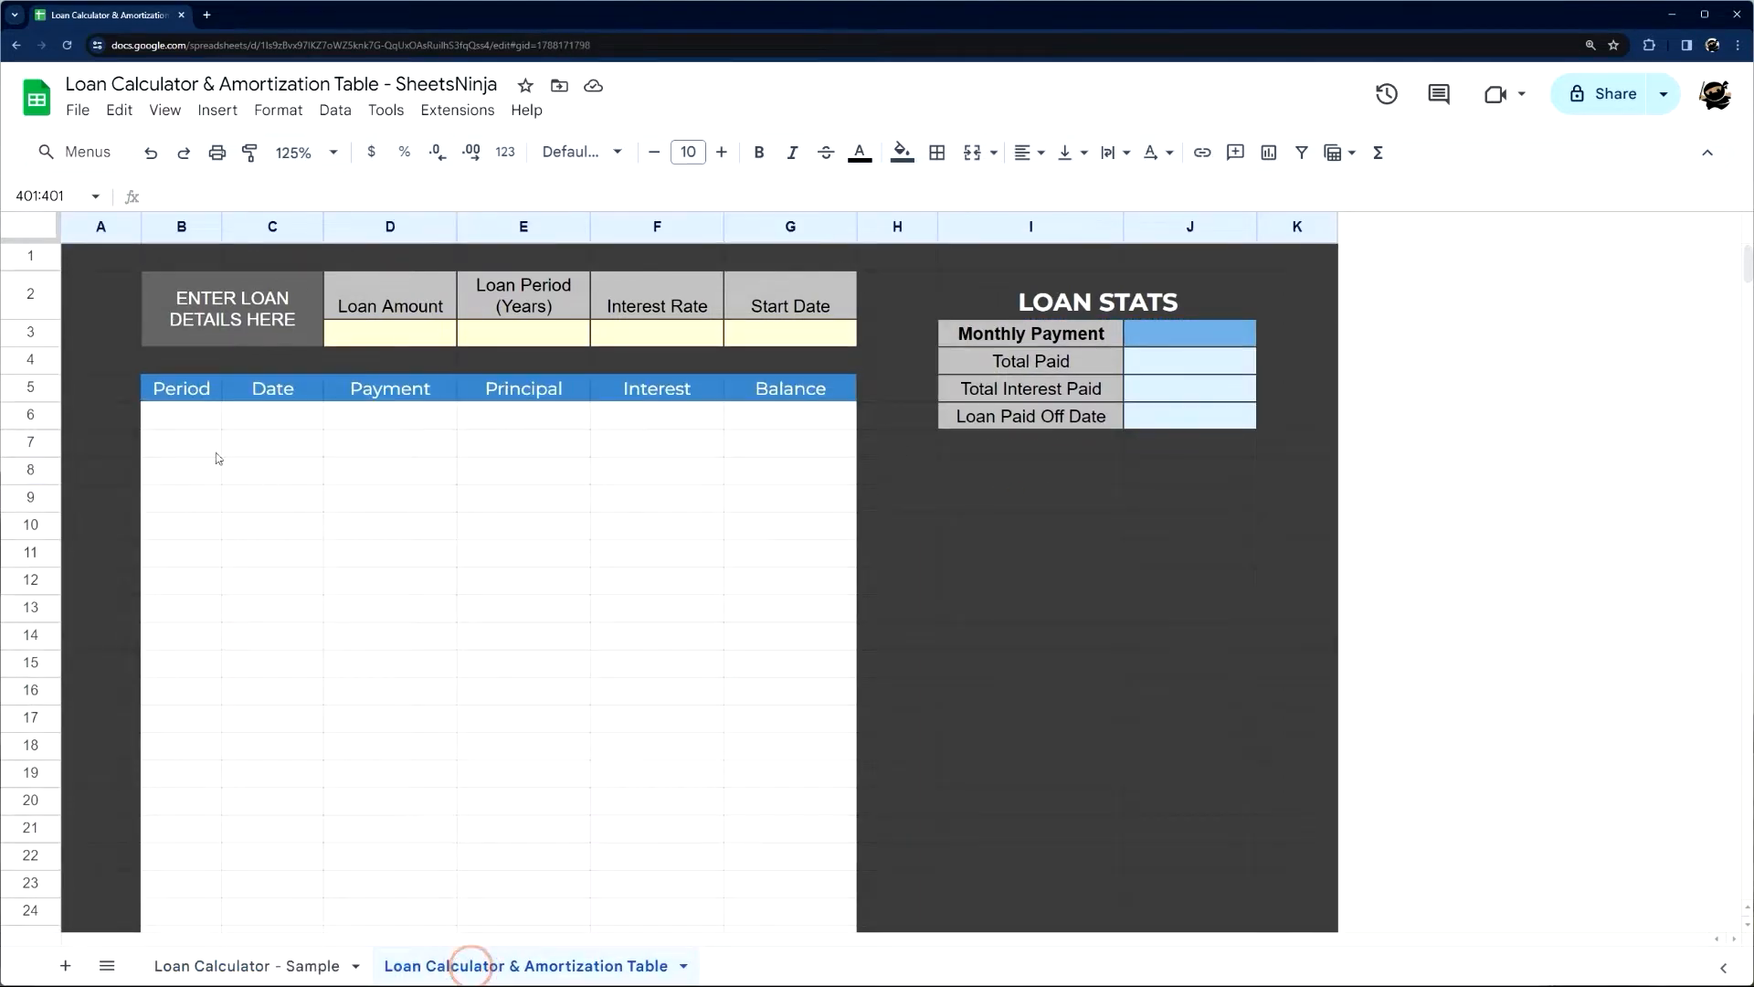
pyautogui.click(284, 419)
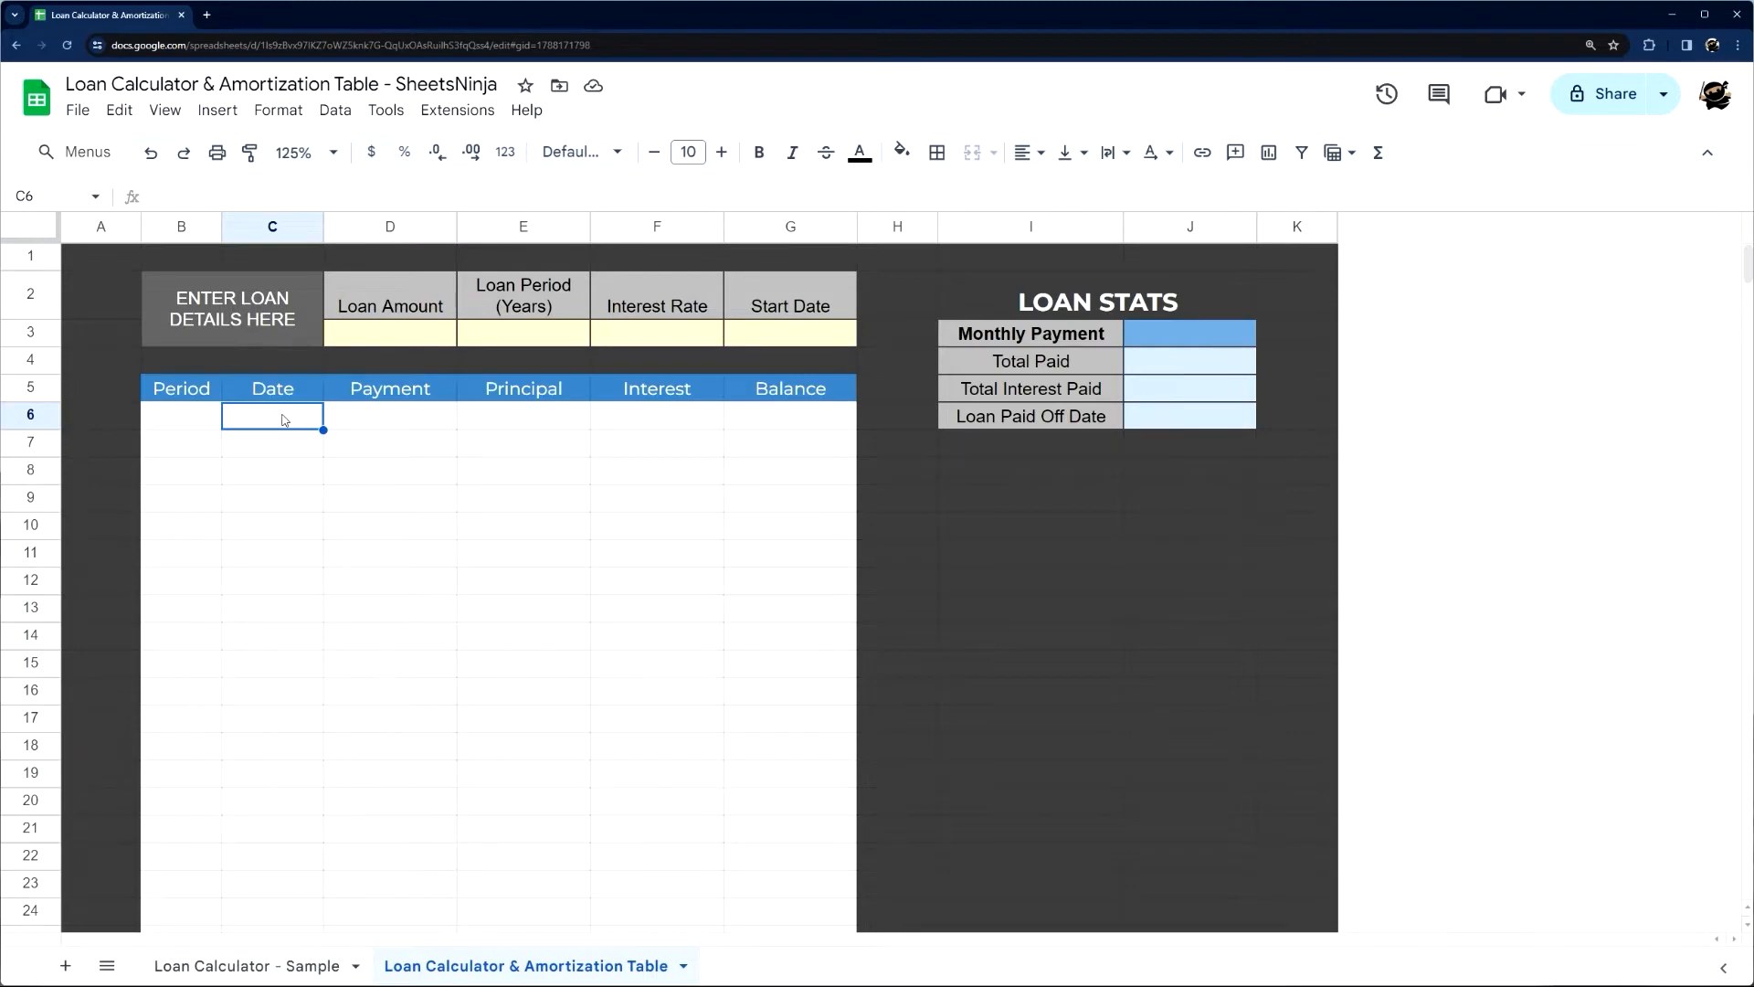
pyautogui.click(375, 345)
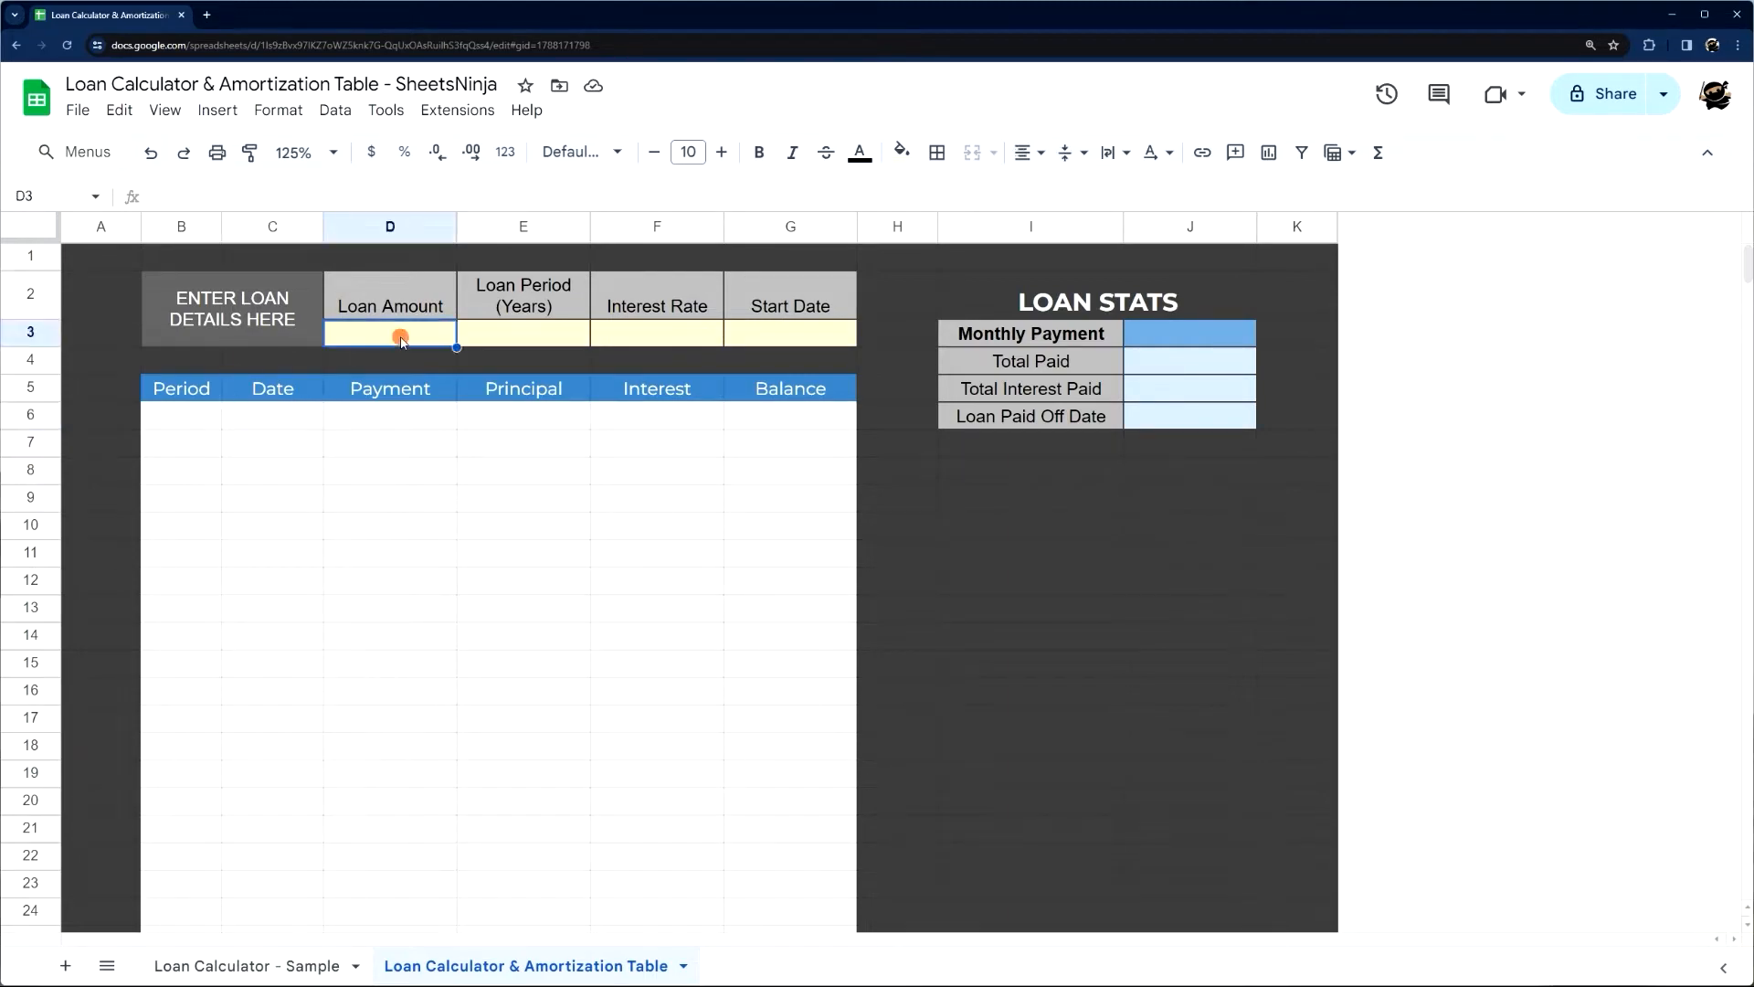
pyautogui.write('25')
pyautogui.write('0,000')
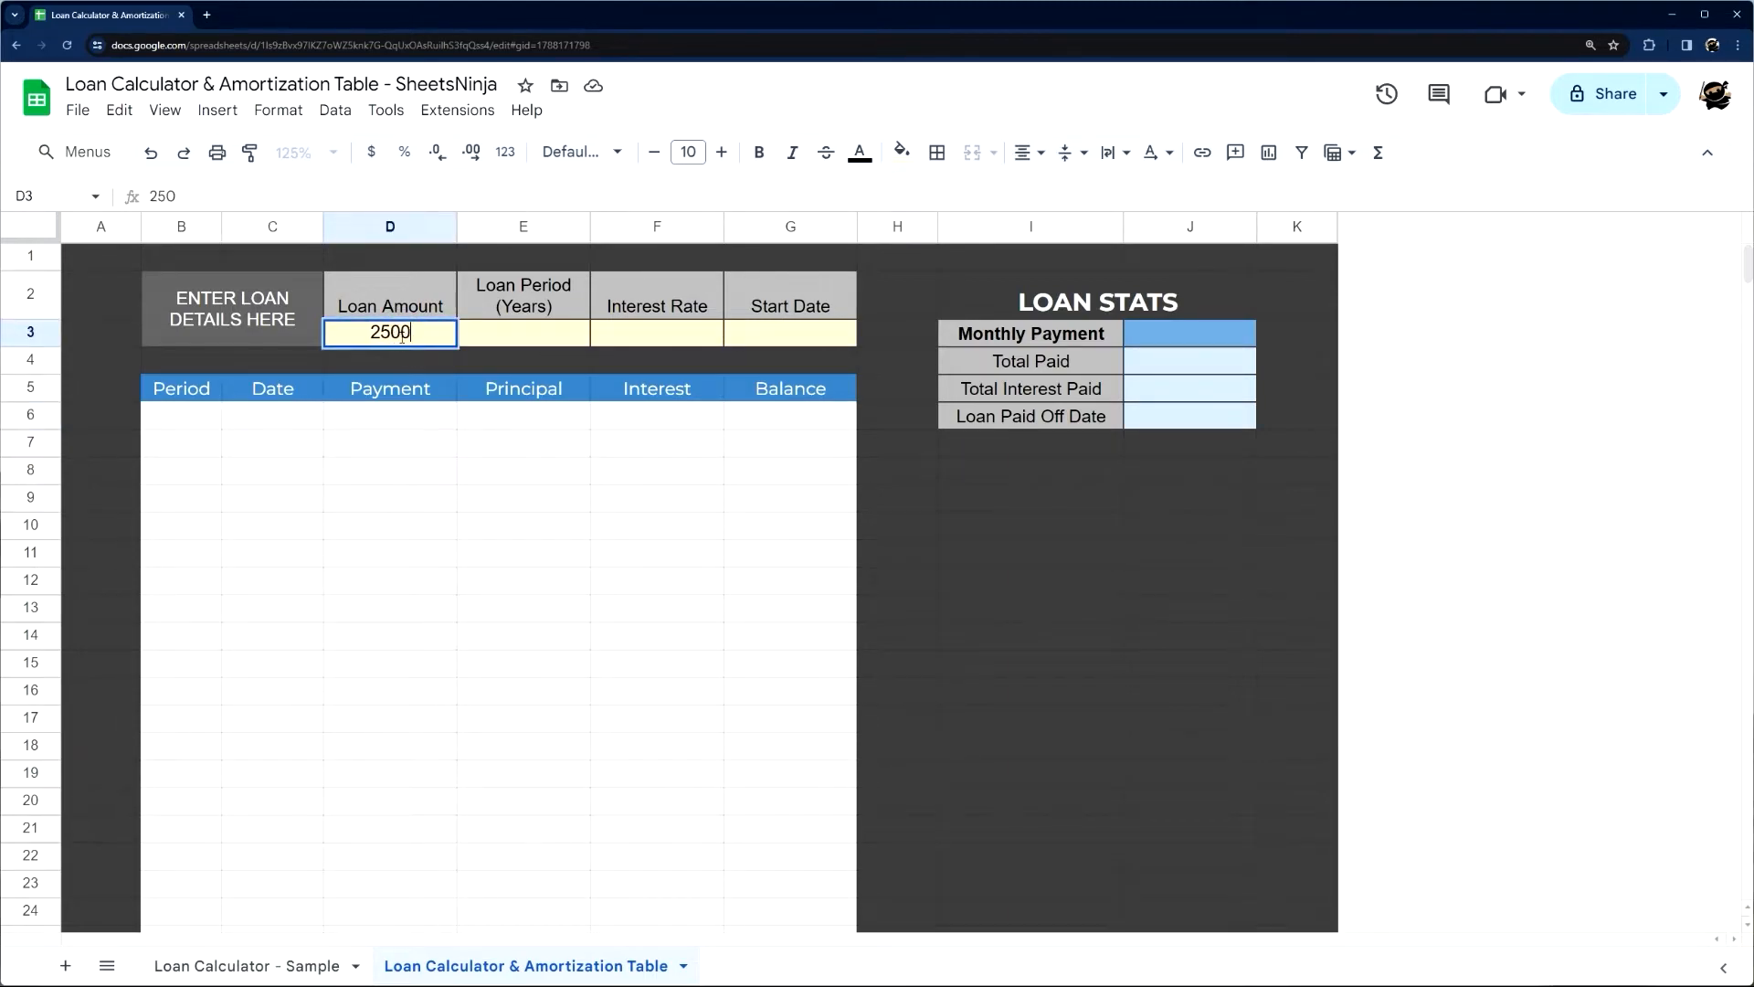
pyautogui.press('Return')
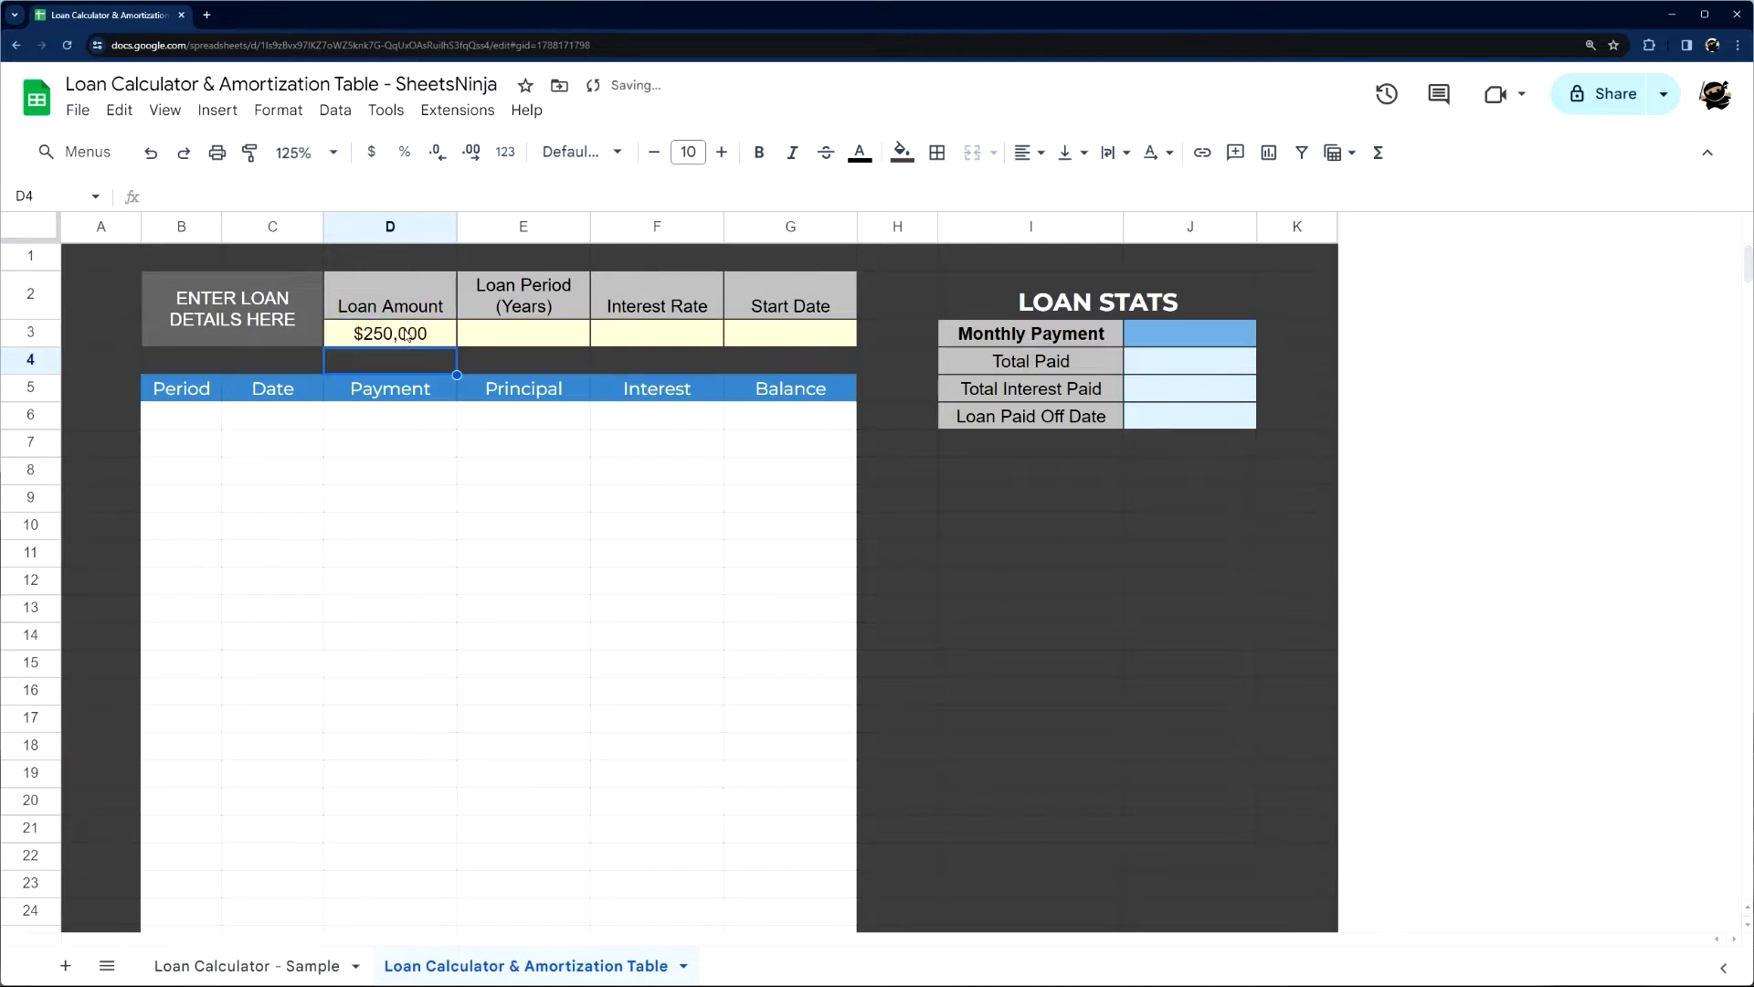
# Clear the formatting of the loan detail input cells D3:G3
pyautogui.moveTo(407, 334); pyautogui.dragTo(804, 335)
pyautogui.click(286, 111)
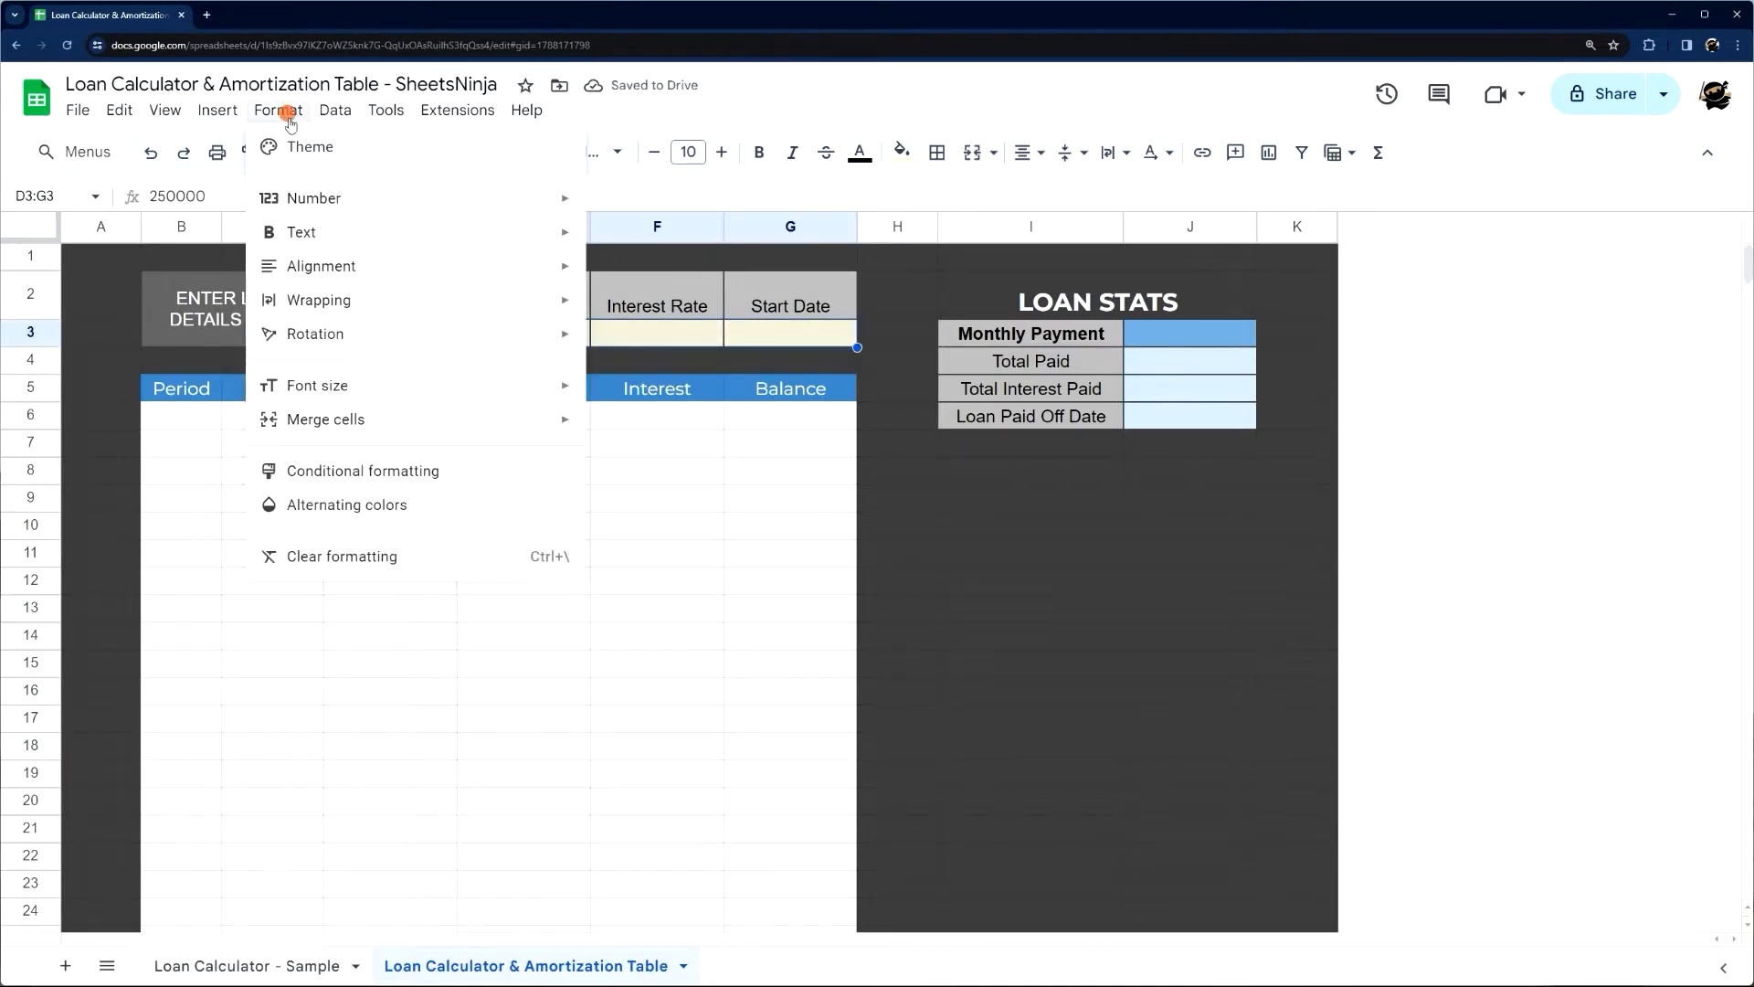
pyautogui.click(362, 559)
pyautogui.click(848, 470)
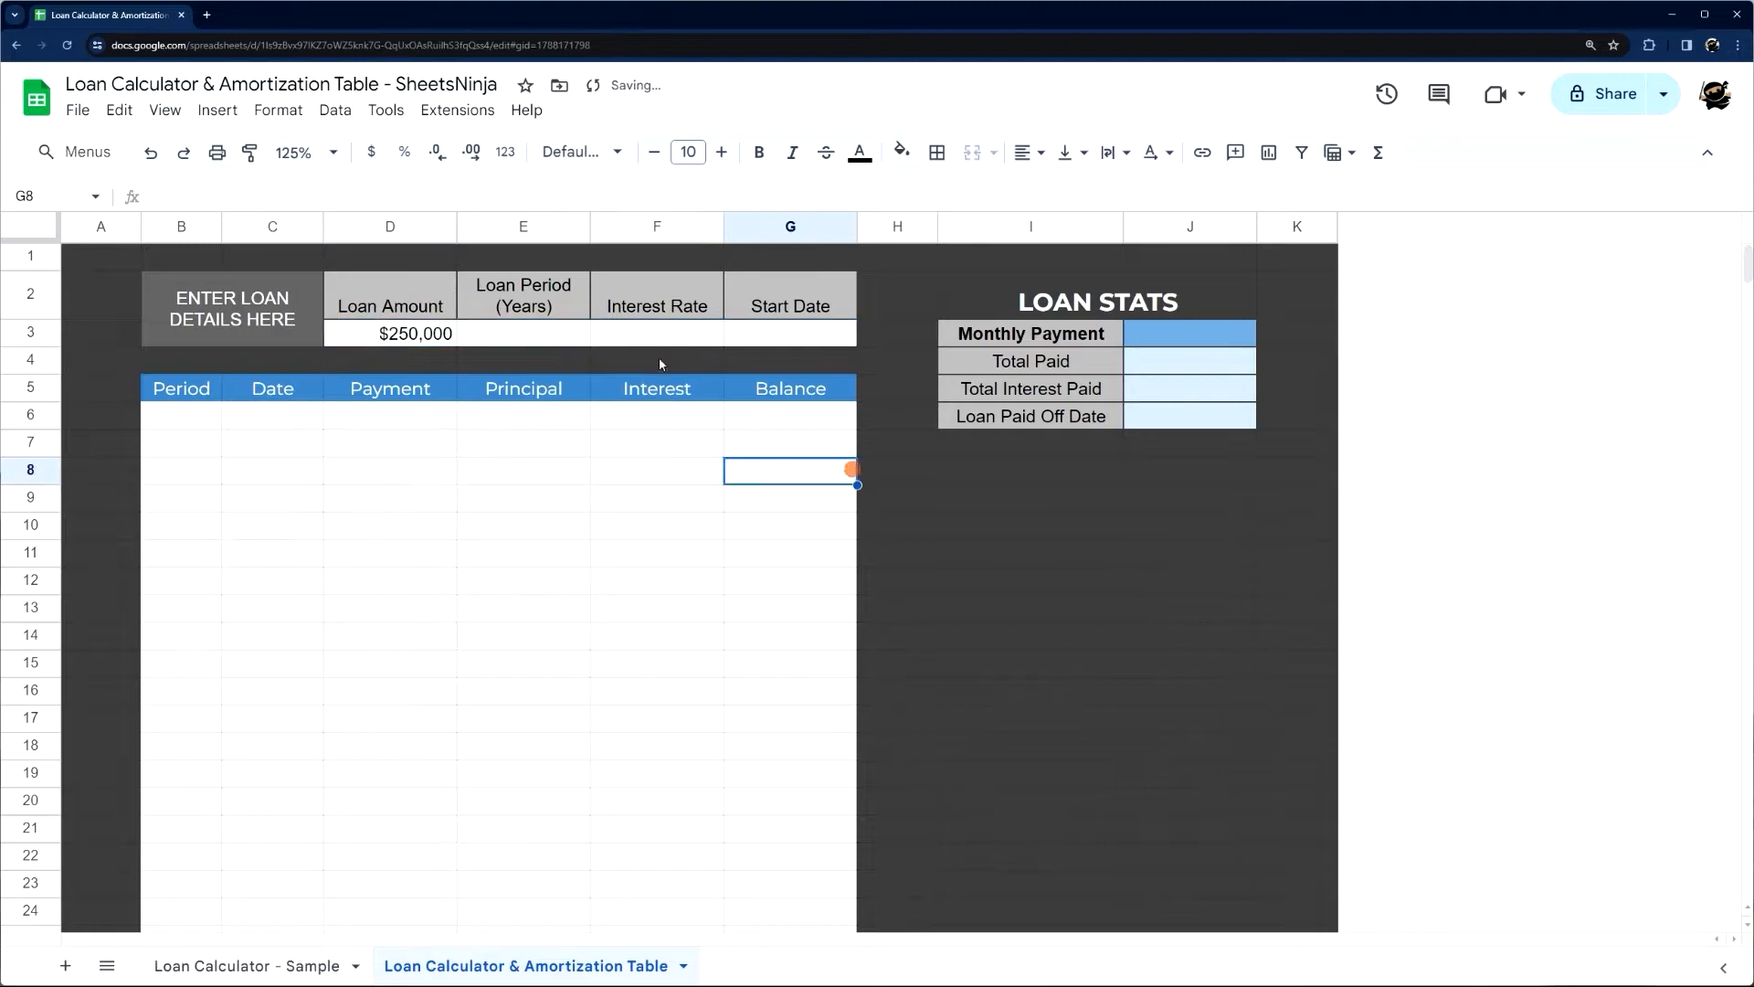
# Fill the loan detail input cells D3:G3 with light yellow and center their contents
pyautogui.moveTo(383, 334); pyautogui.dragTo(800, 335)
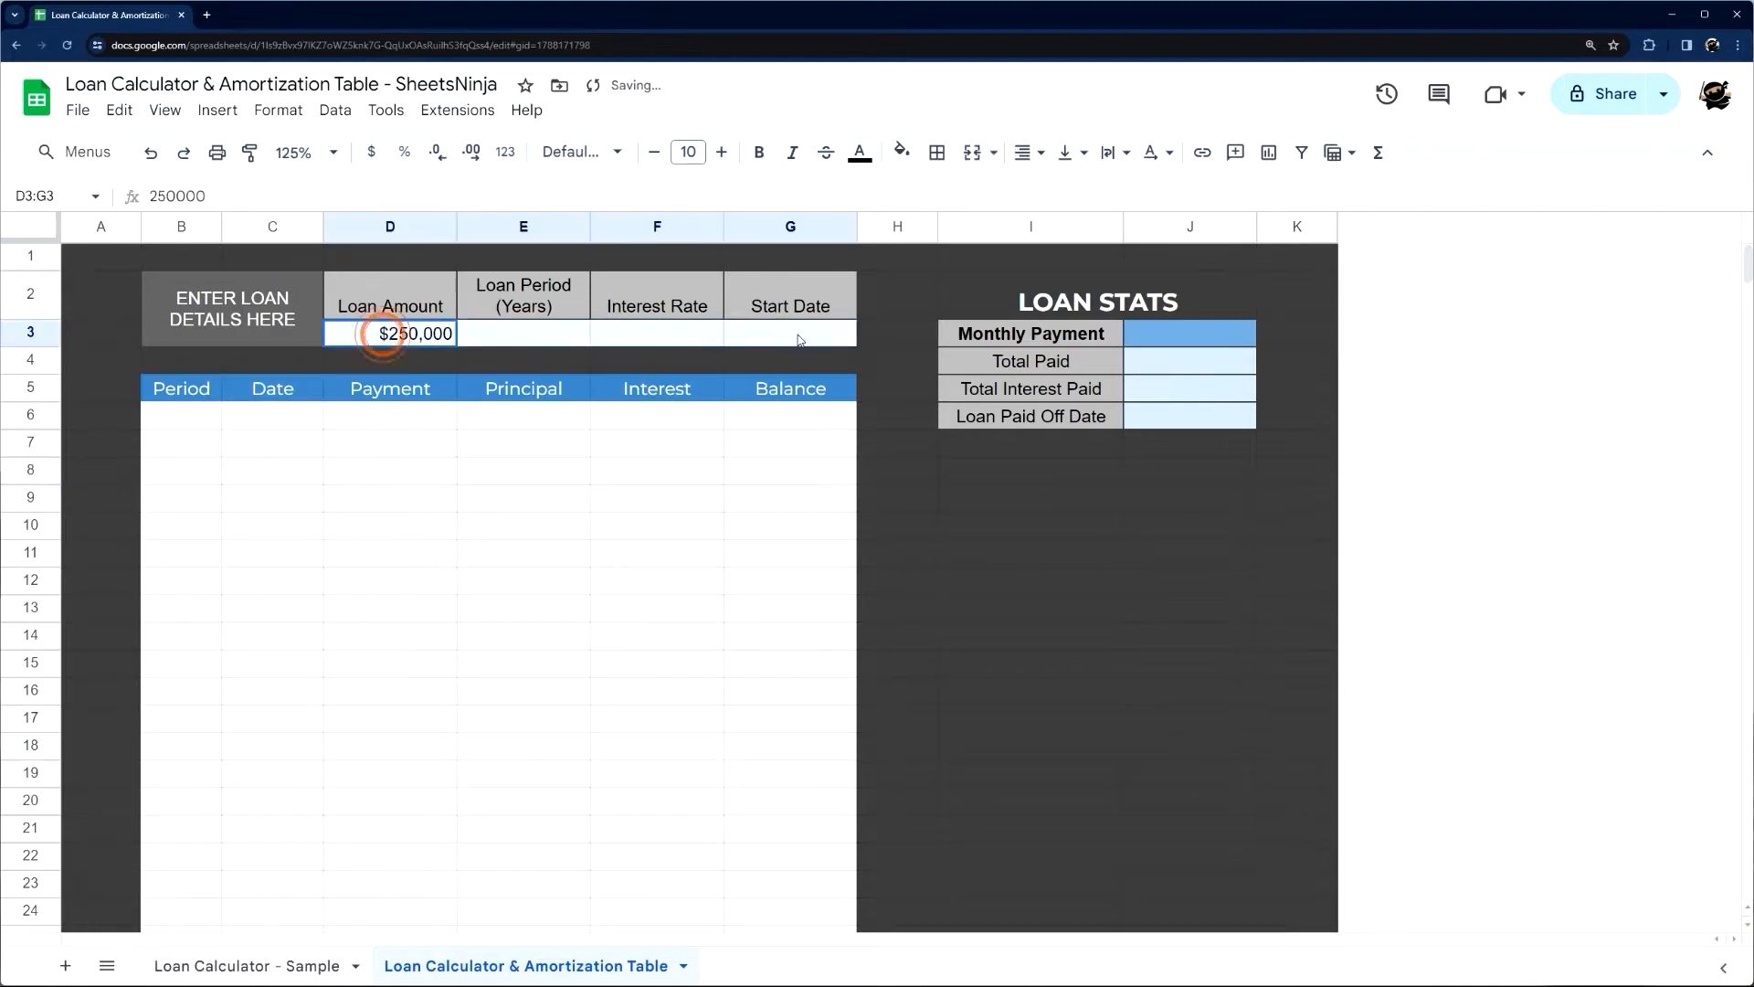
pyautogui.click(915, 160)
pyautogui.click(977, 274)
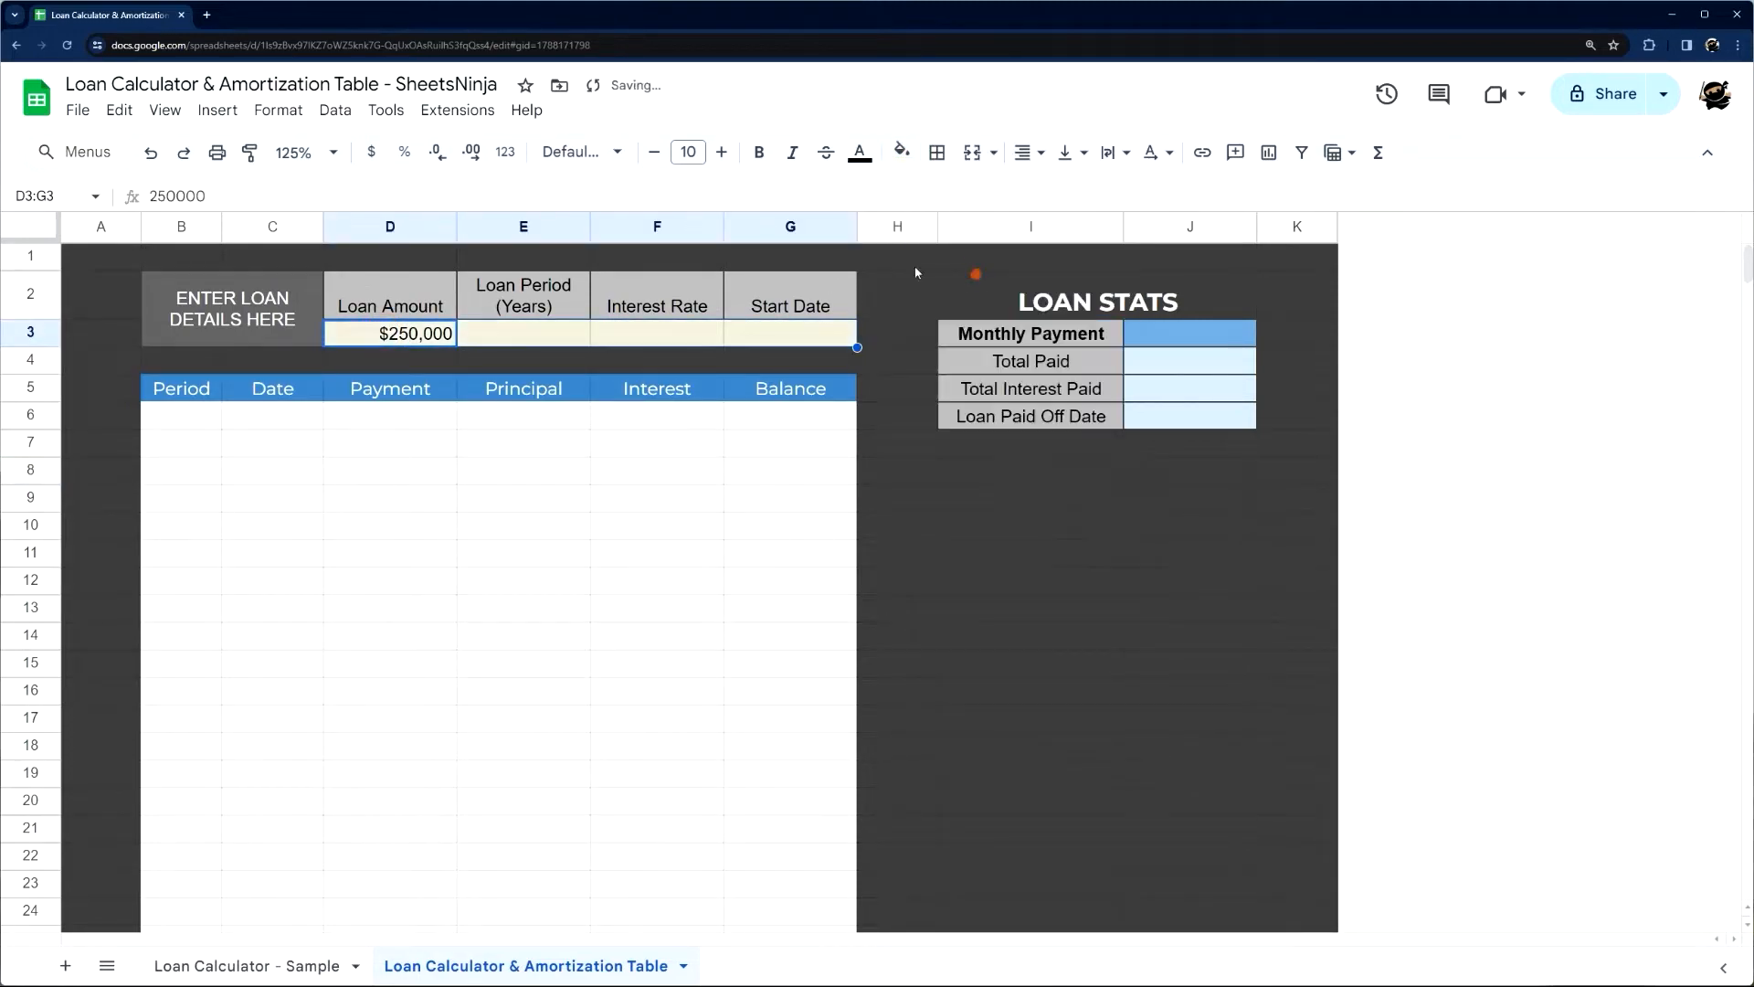
pyautogui.click(416, 337)
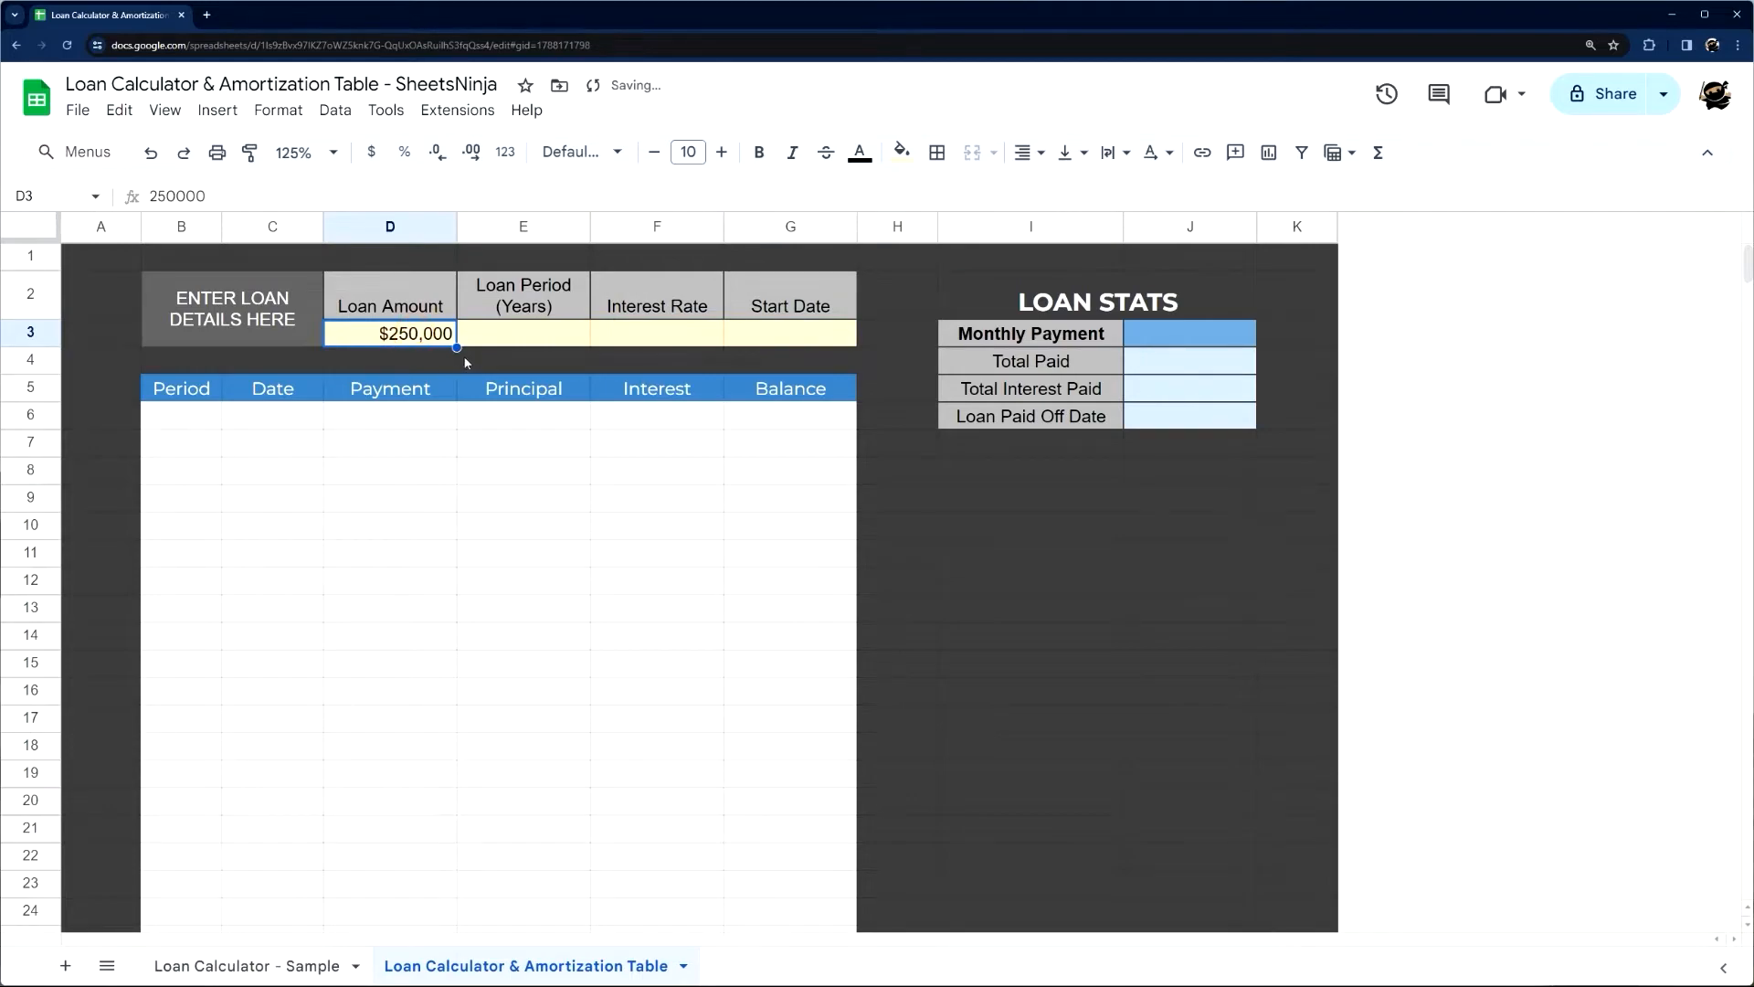
pyautogui.moveTo(415, 335); pyautogui.dragTo(765, 335)
pyautogui.click(1028, 159)
pyautogui.click(1062, 191)
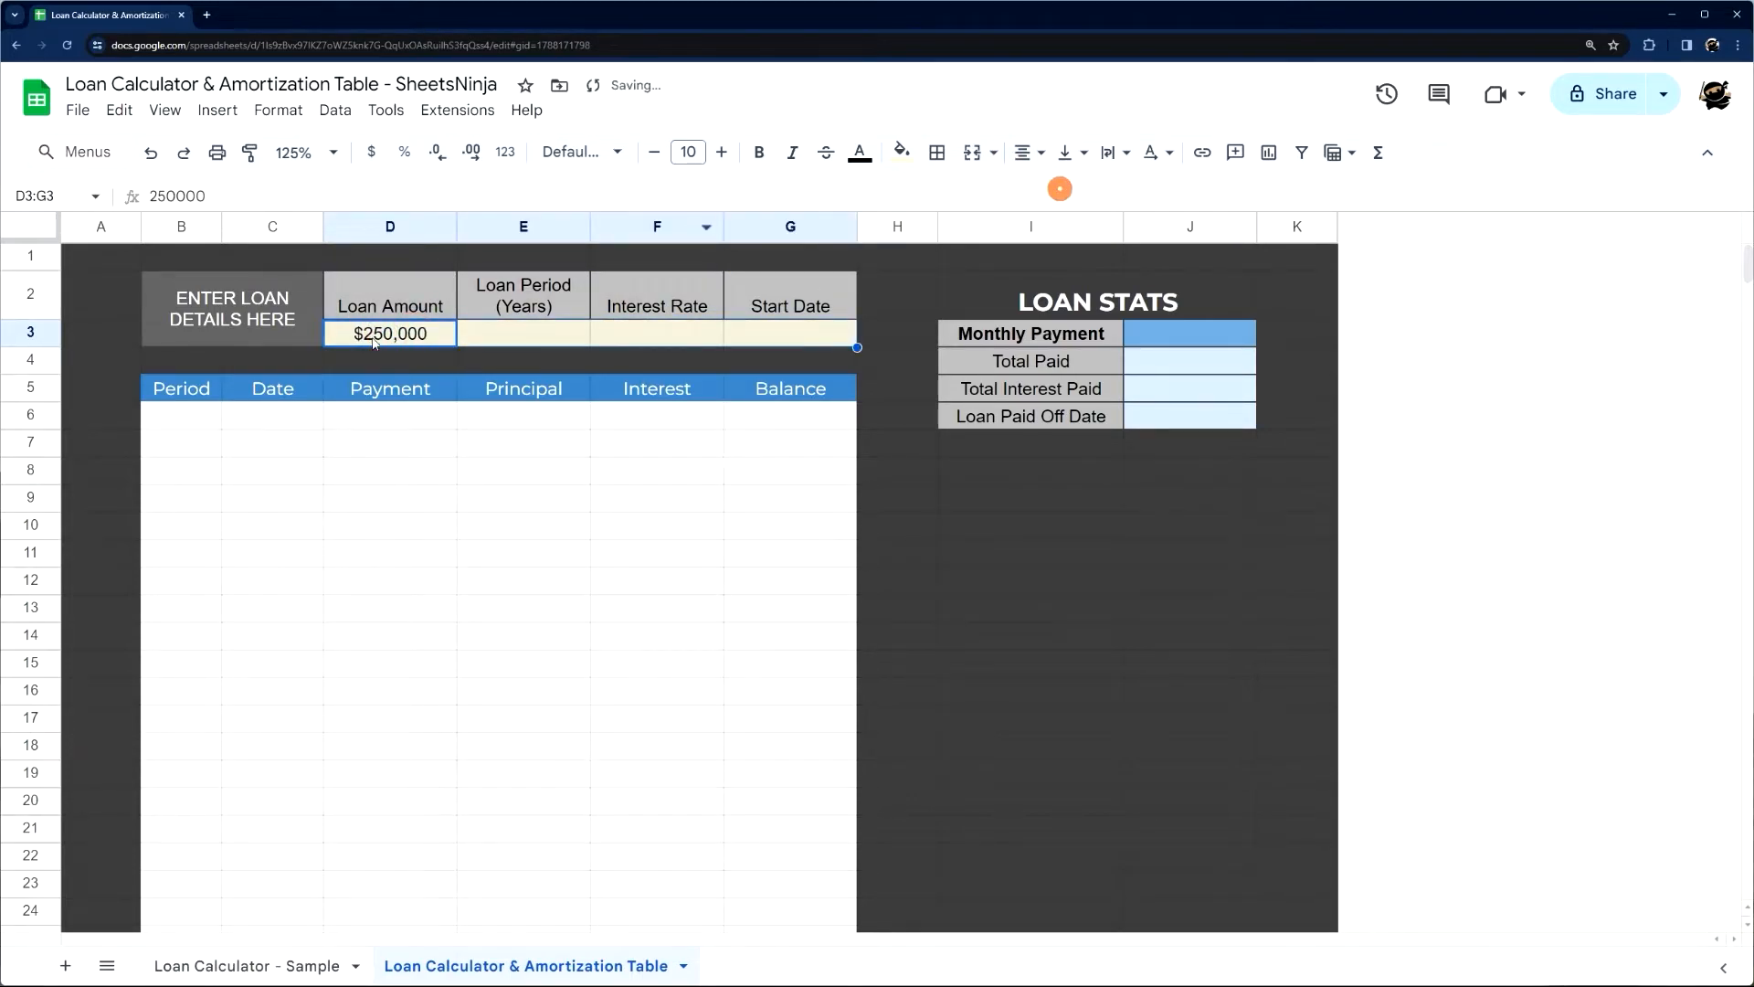
# Format the loan amount in D3 as currency with no decimal places
pyautogui.click(373, 340)
pyautogui.click(505, 152)
pyautogui.click(526, 186)
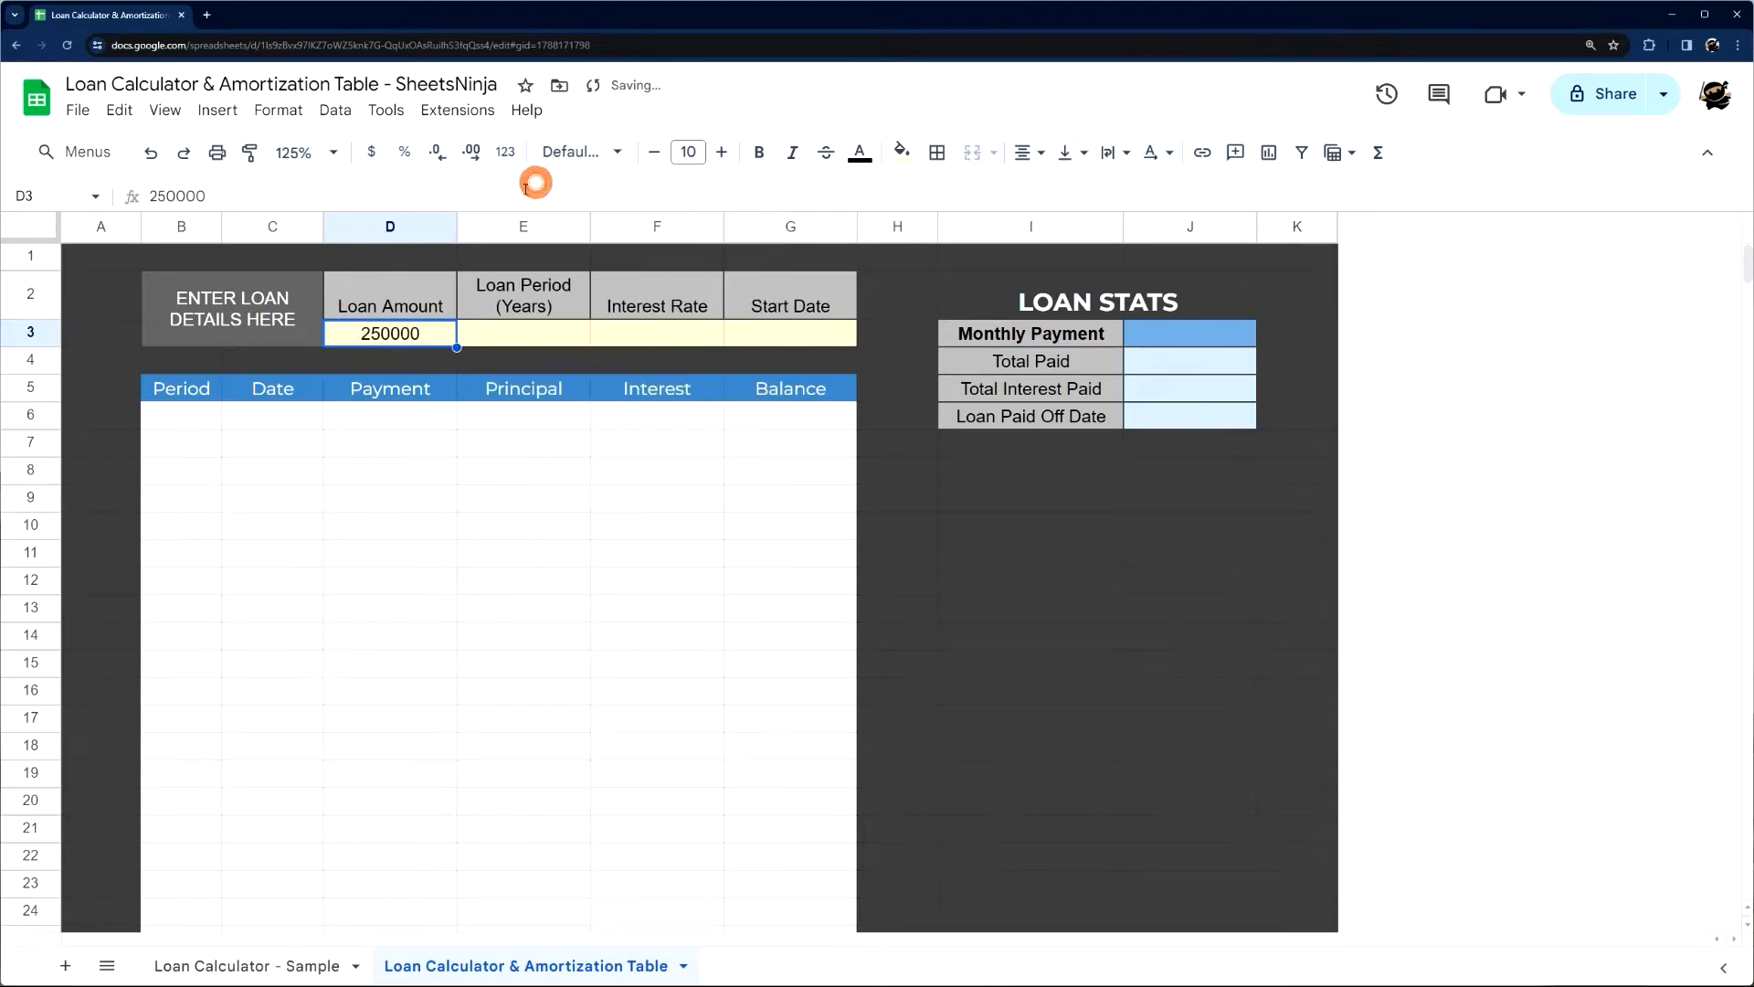
pyautogui.click(415, 361)
pyautogui.click(416, 336)
pyautogui.click(373, 153)
pyautogui.click(438, 152)
pyautogui.click(437, 152)
# Enter a loan period of 30 years in E3 and an interest rate of 4.99% in F3
pyautogui.click(549, 336)
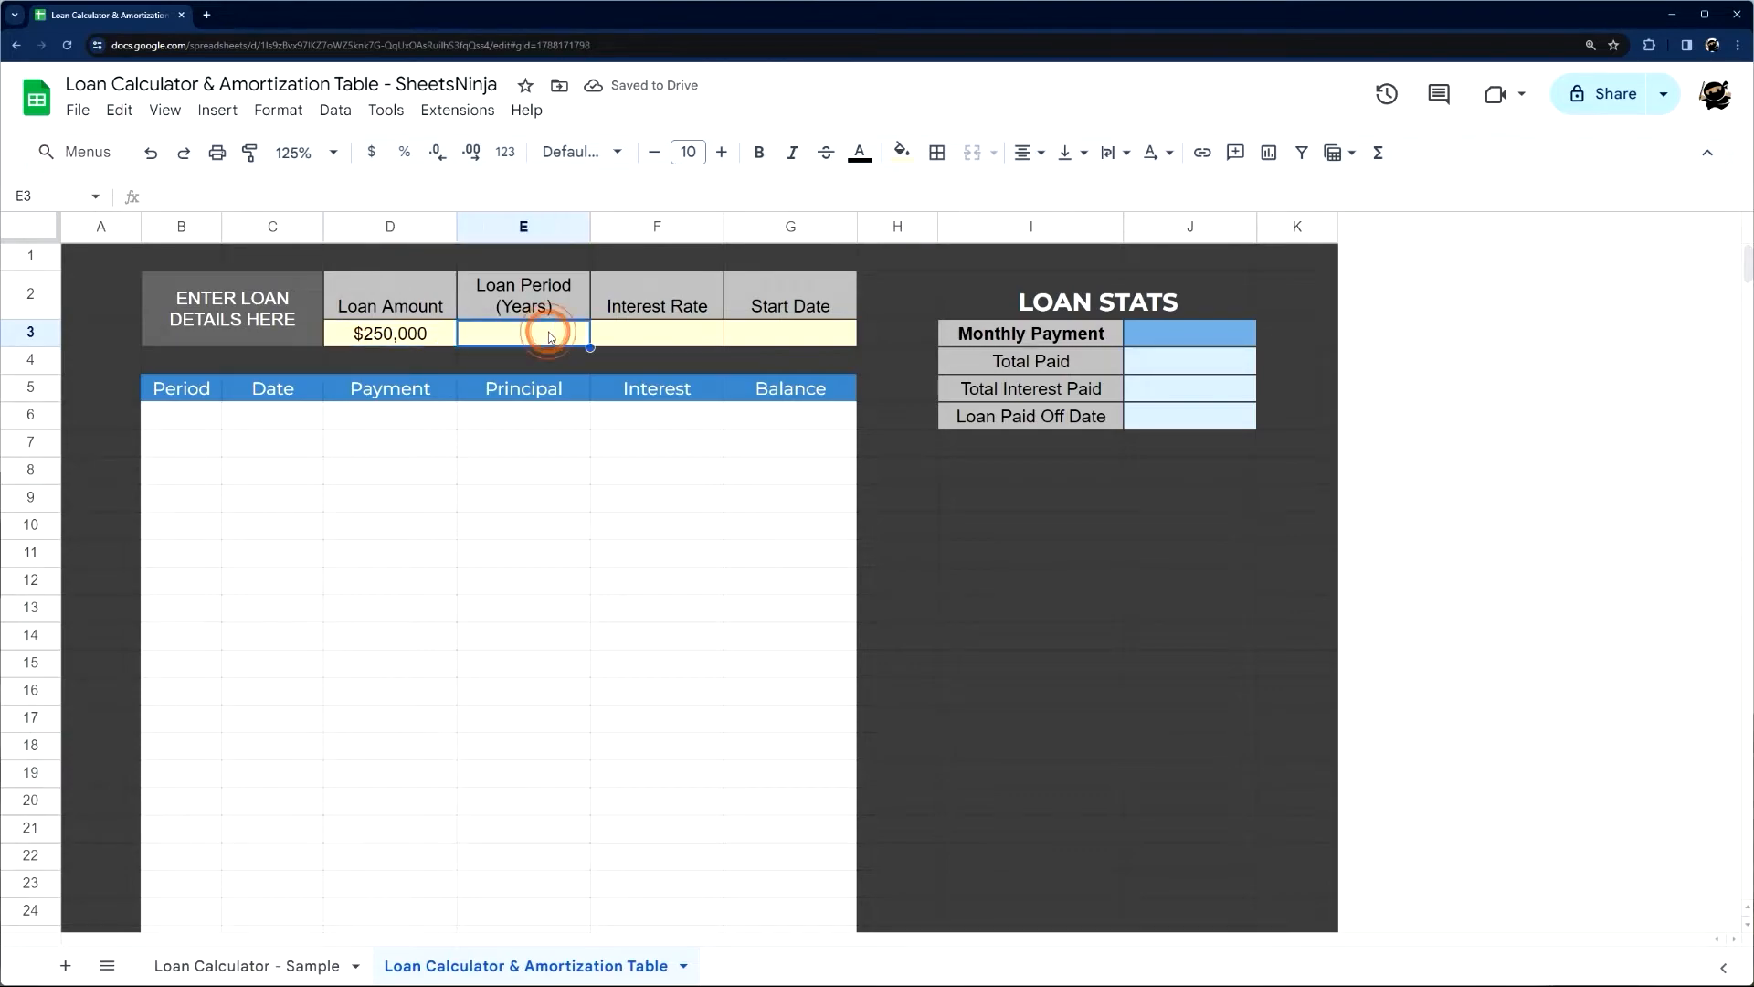
pyautogui.write('30')
pyautogui.press('Return')
pyautogui.click(658, 343)
pyautogui.write('4.99')
pyautogui.press('Return')
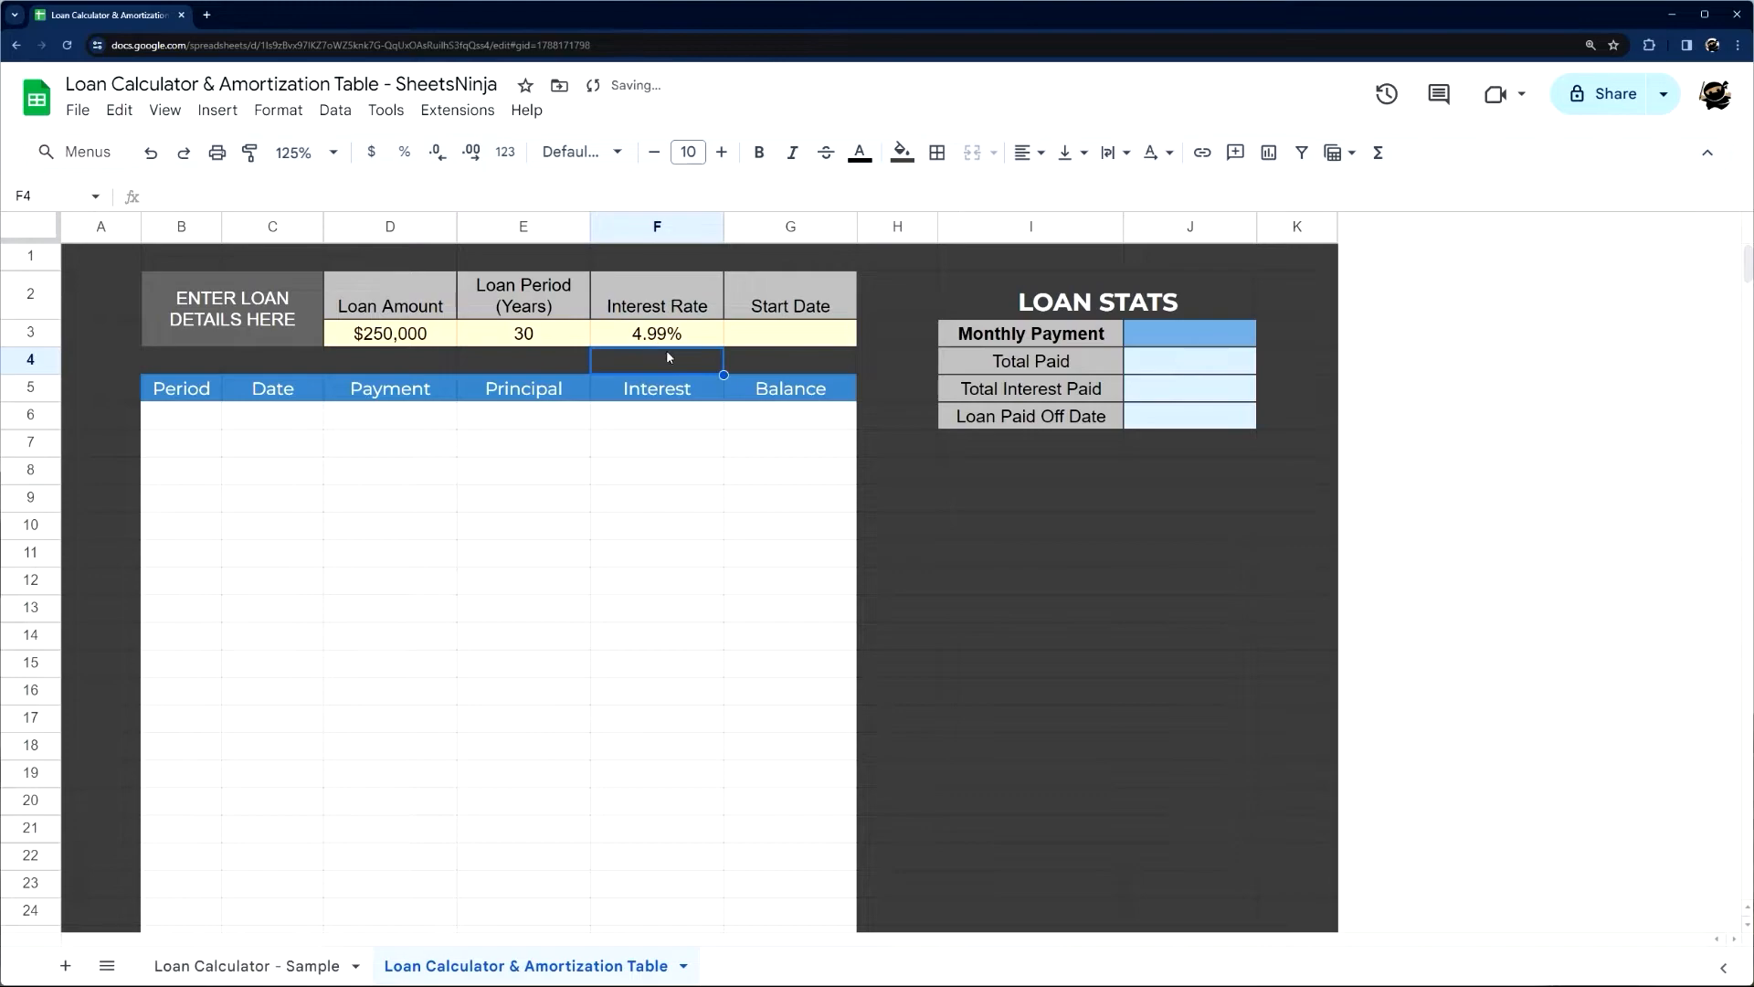
# Try the interest rate cell F3 without percent formatting, entering 4.99 as a plain number
pyautogui.click(656, 334)
pyautogui.click(278, 109)
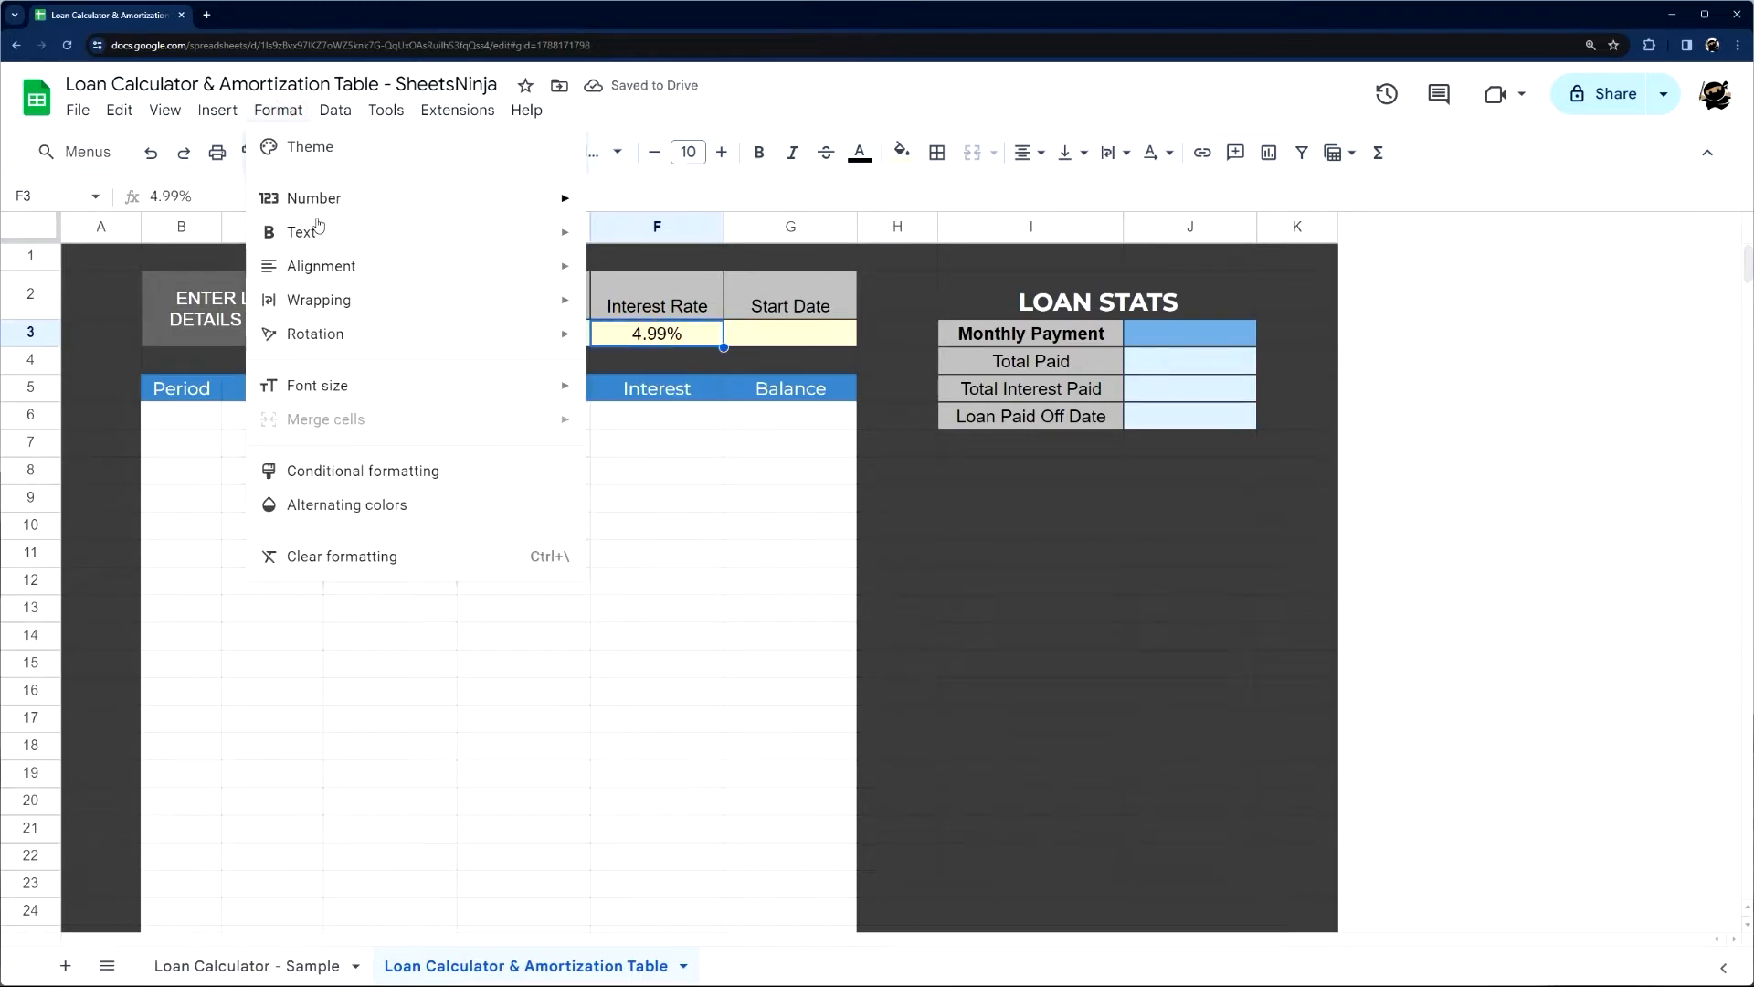
pyautogui.click(707, 119)
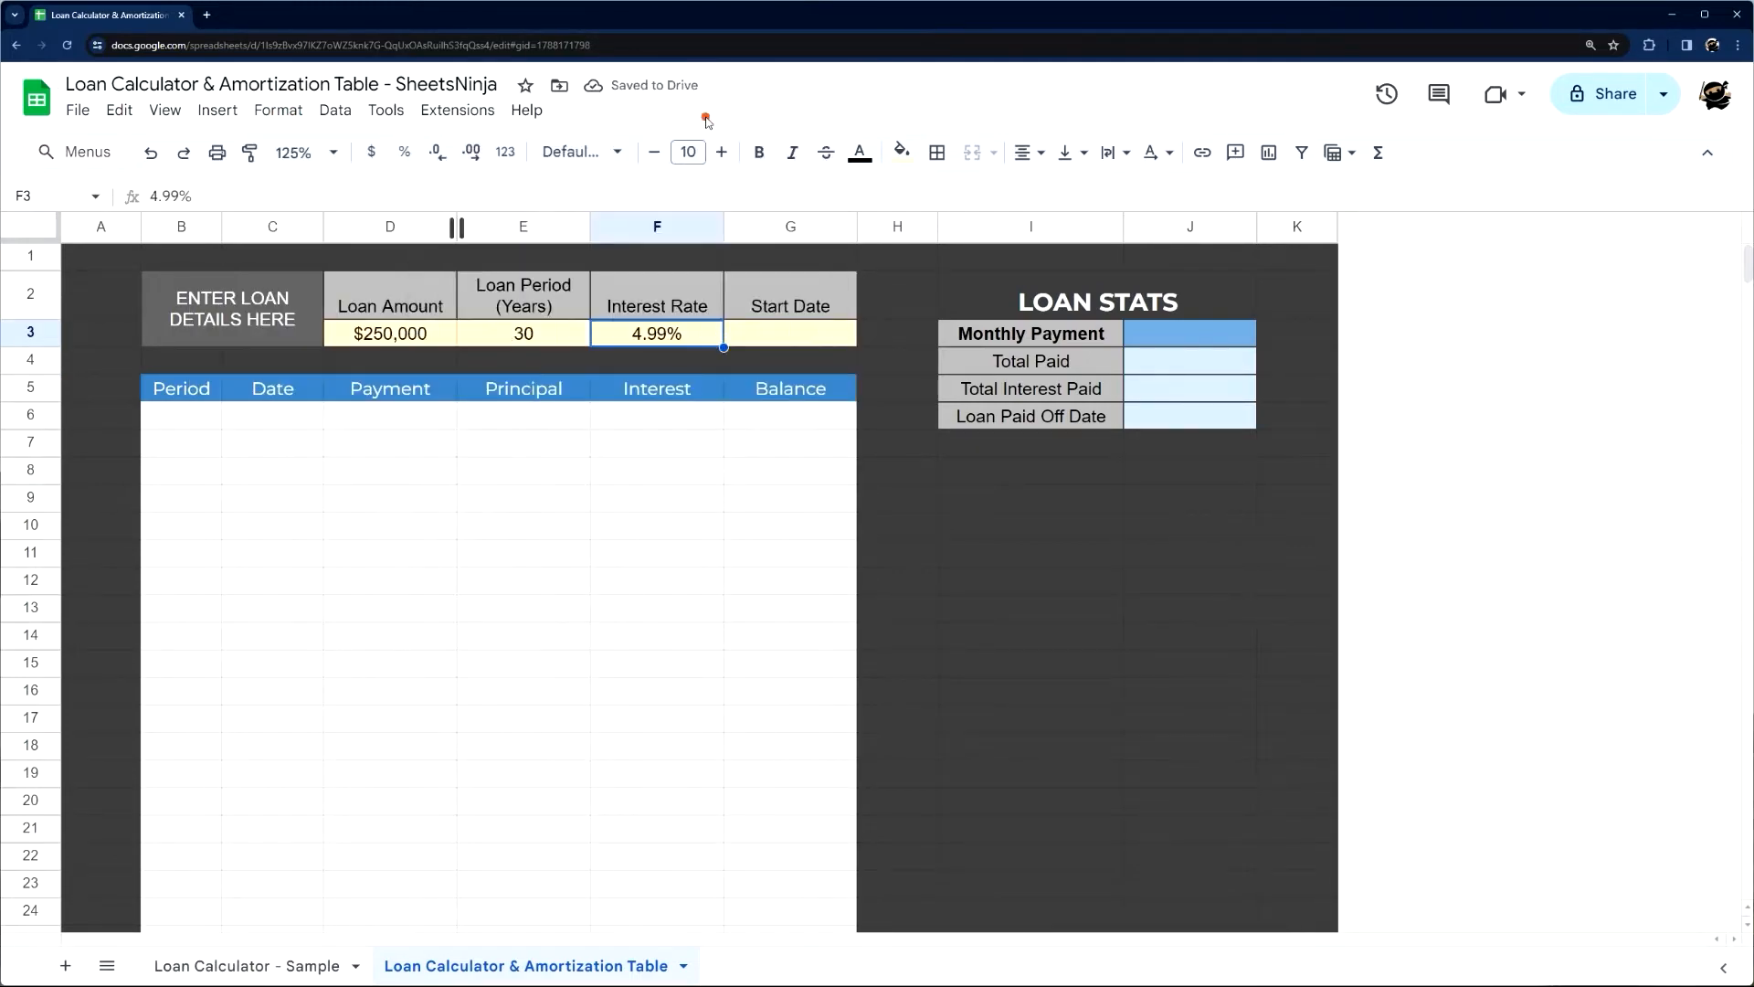
pyautogui.click(505, 151)
pyautogui.click(539, 187)
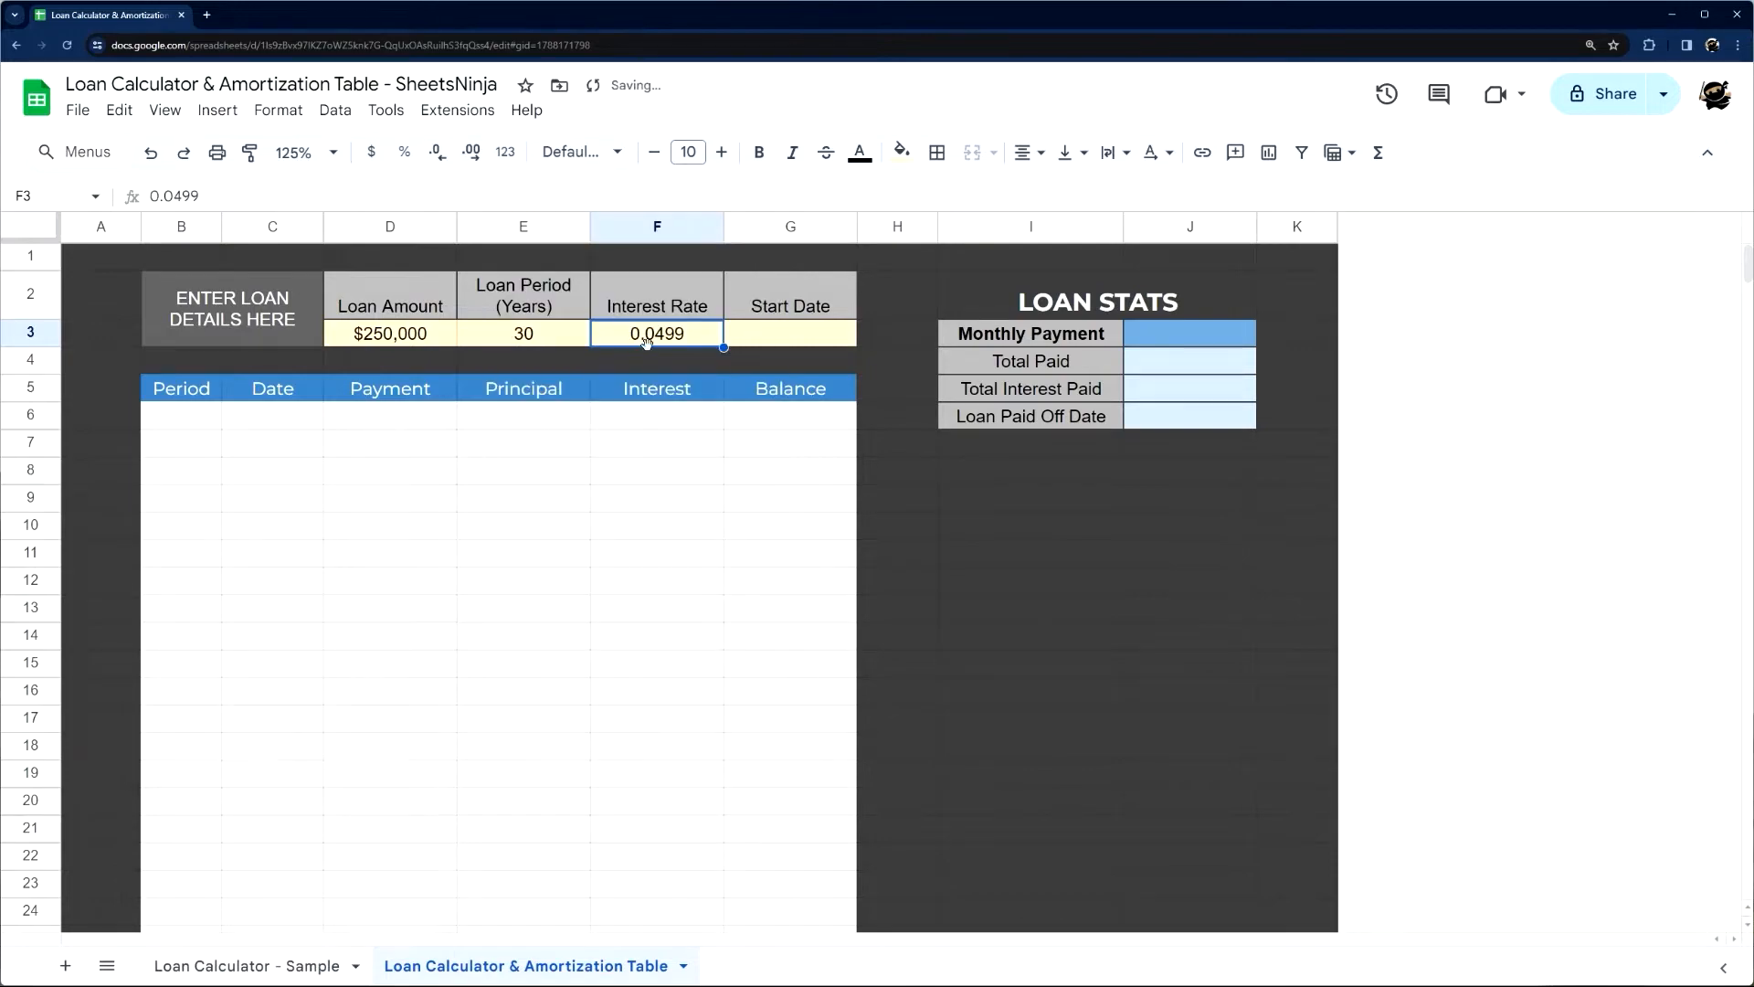
pyautogui.write('4.99')
pyautogui.press('Return')
pyautogui.click(661, 335)
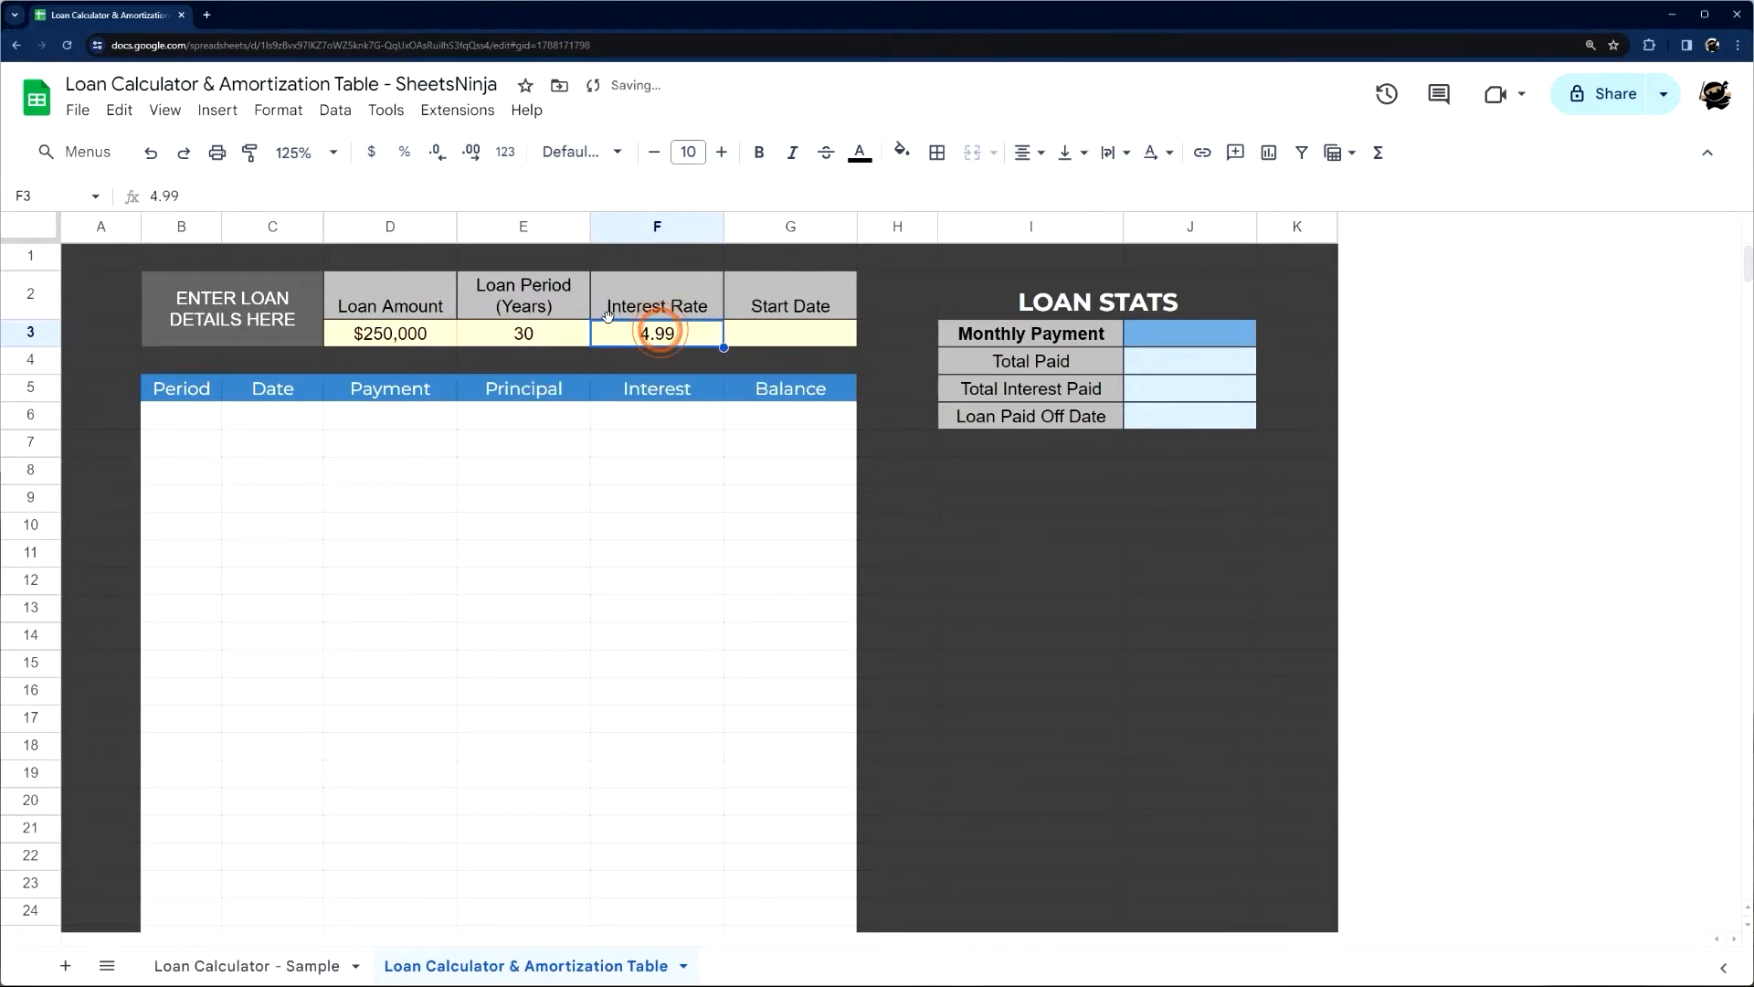
# Clear F3, format it as a percentage and enter an interest rate of 4.99%
pyautogui.press('Delete')
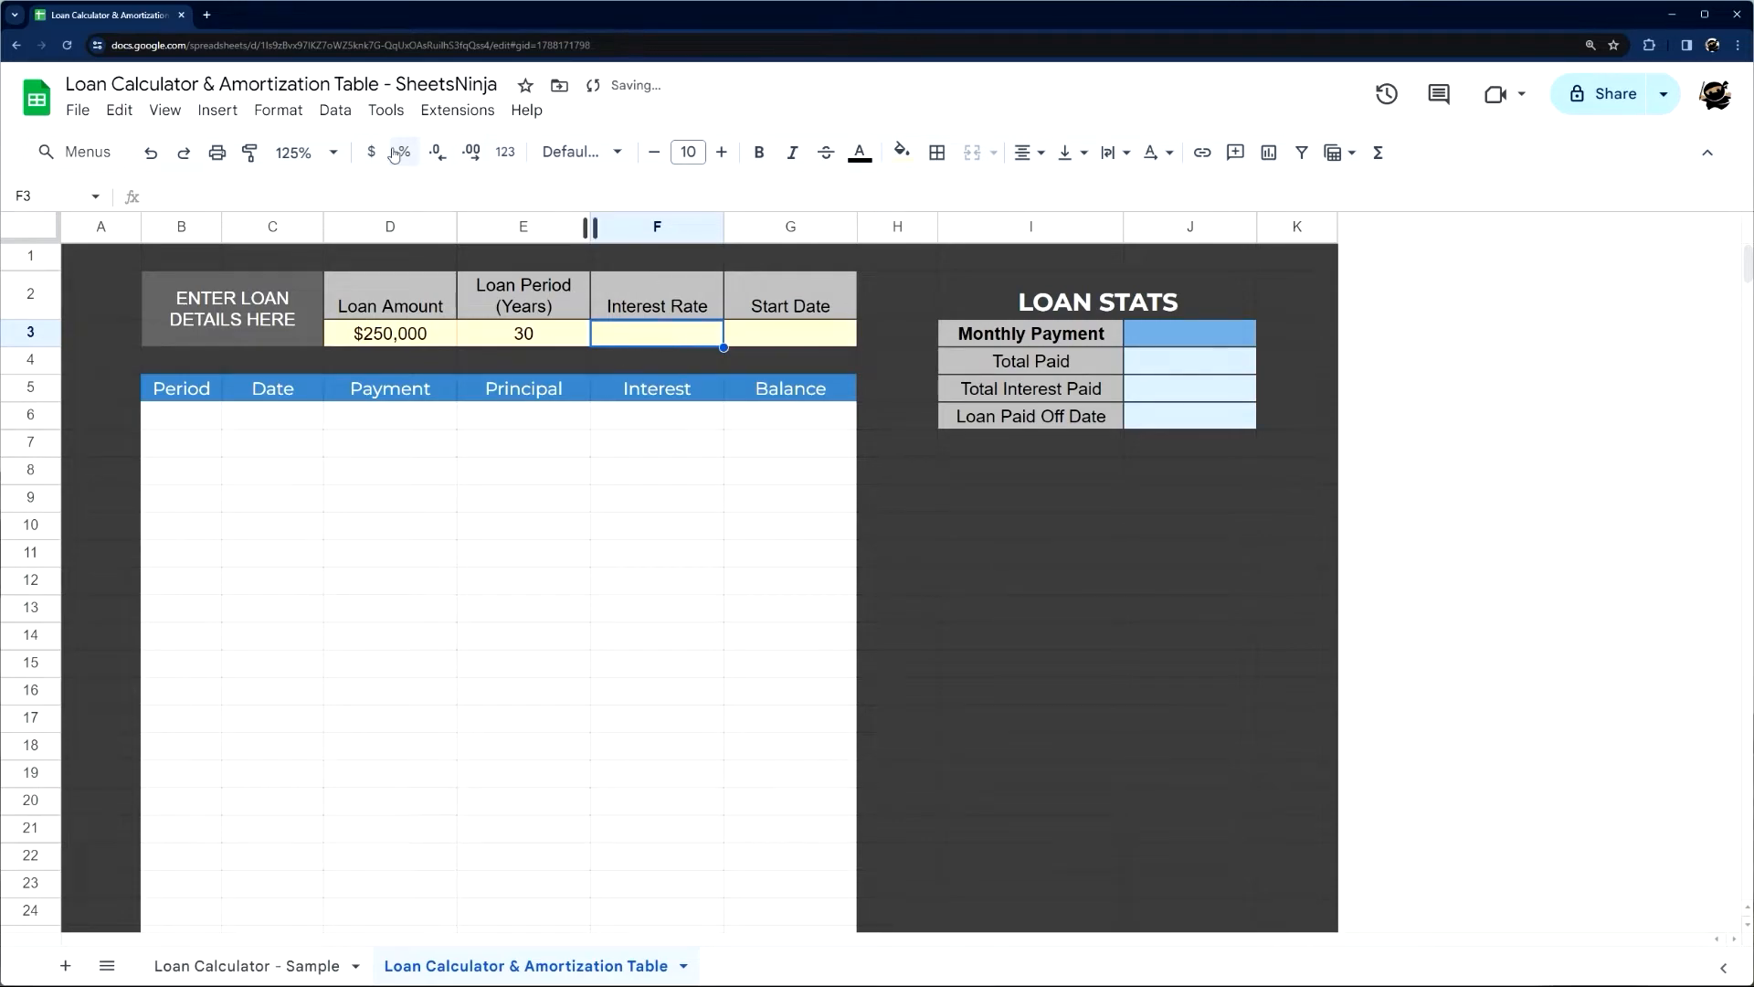
pyautogui.write('499')
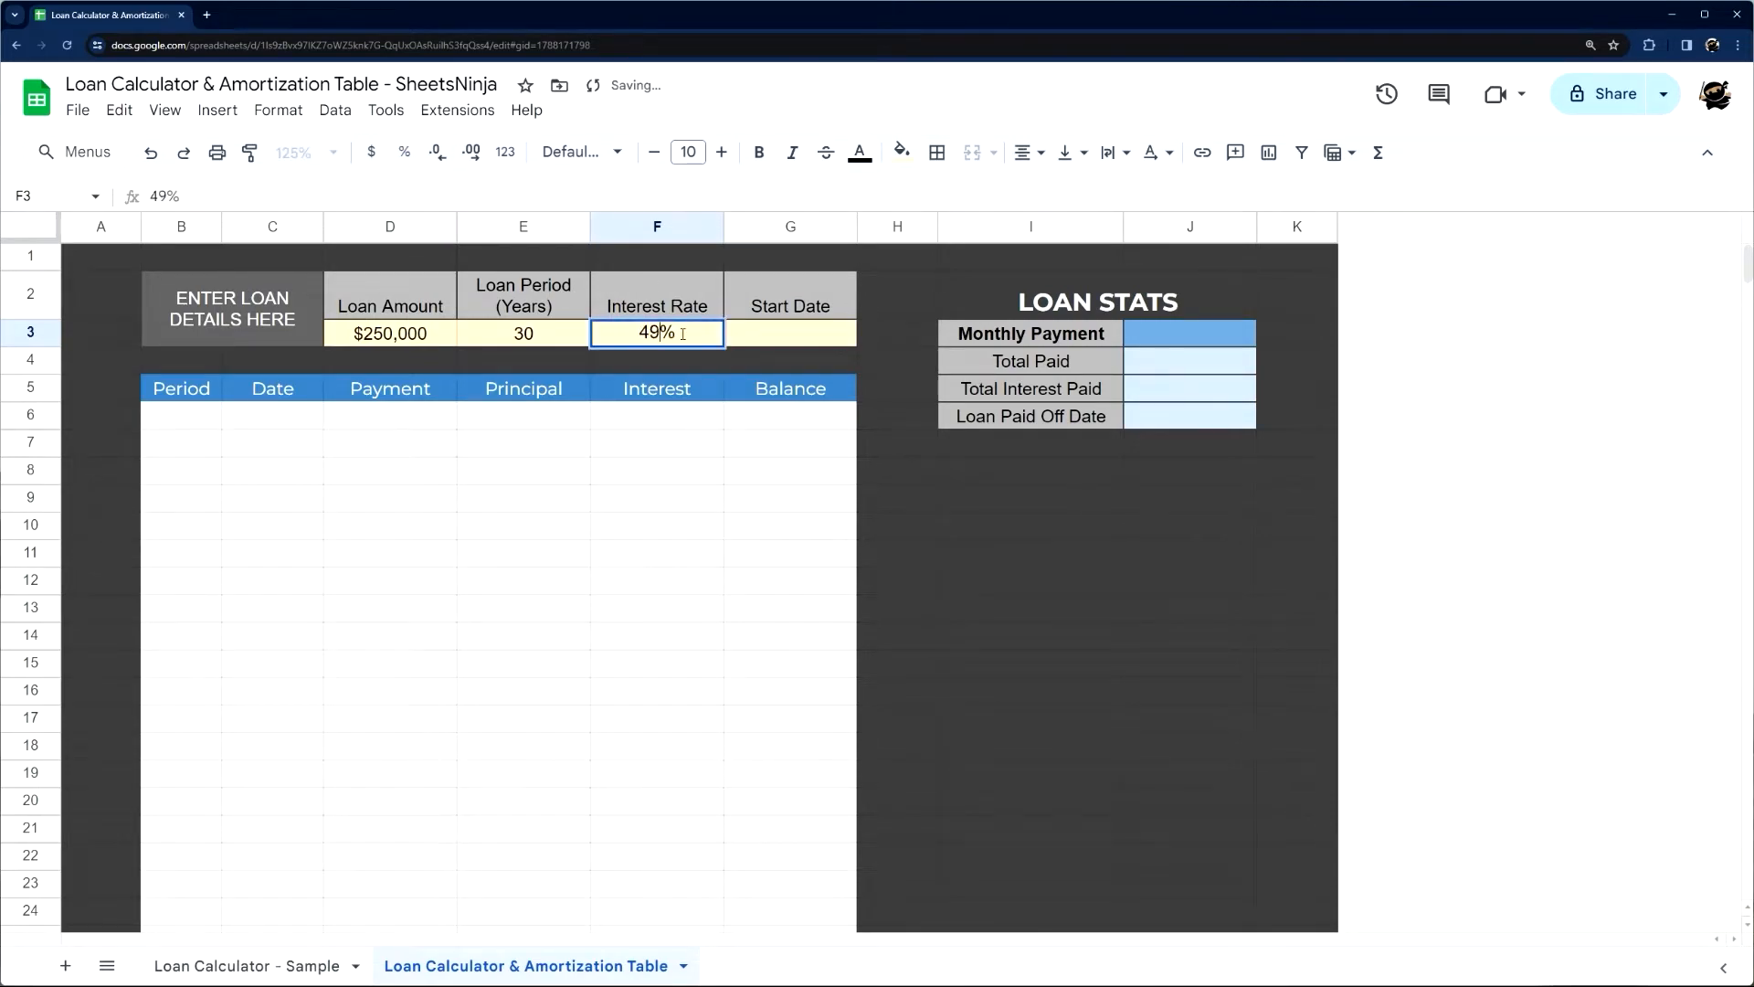
pyautogui.press('BackSpace')
pyautogui.press('BackSpace')
pyautogui.write('.99')
pyautogui.press('Return')
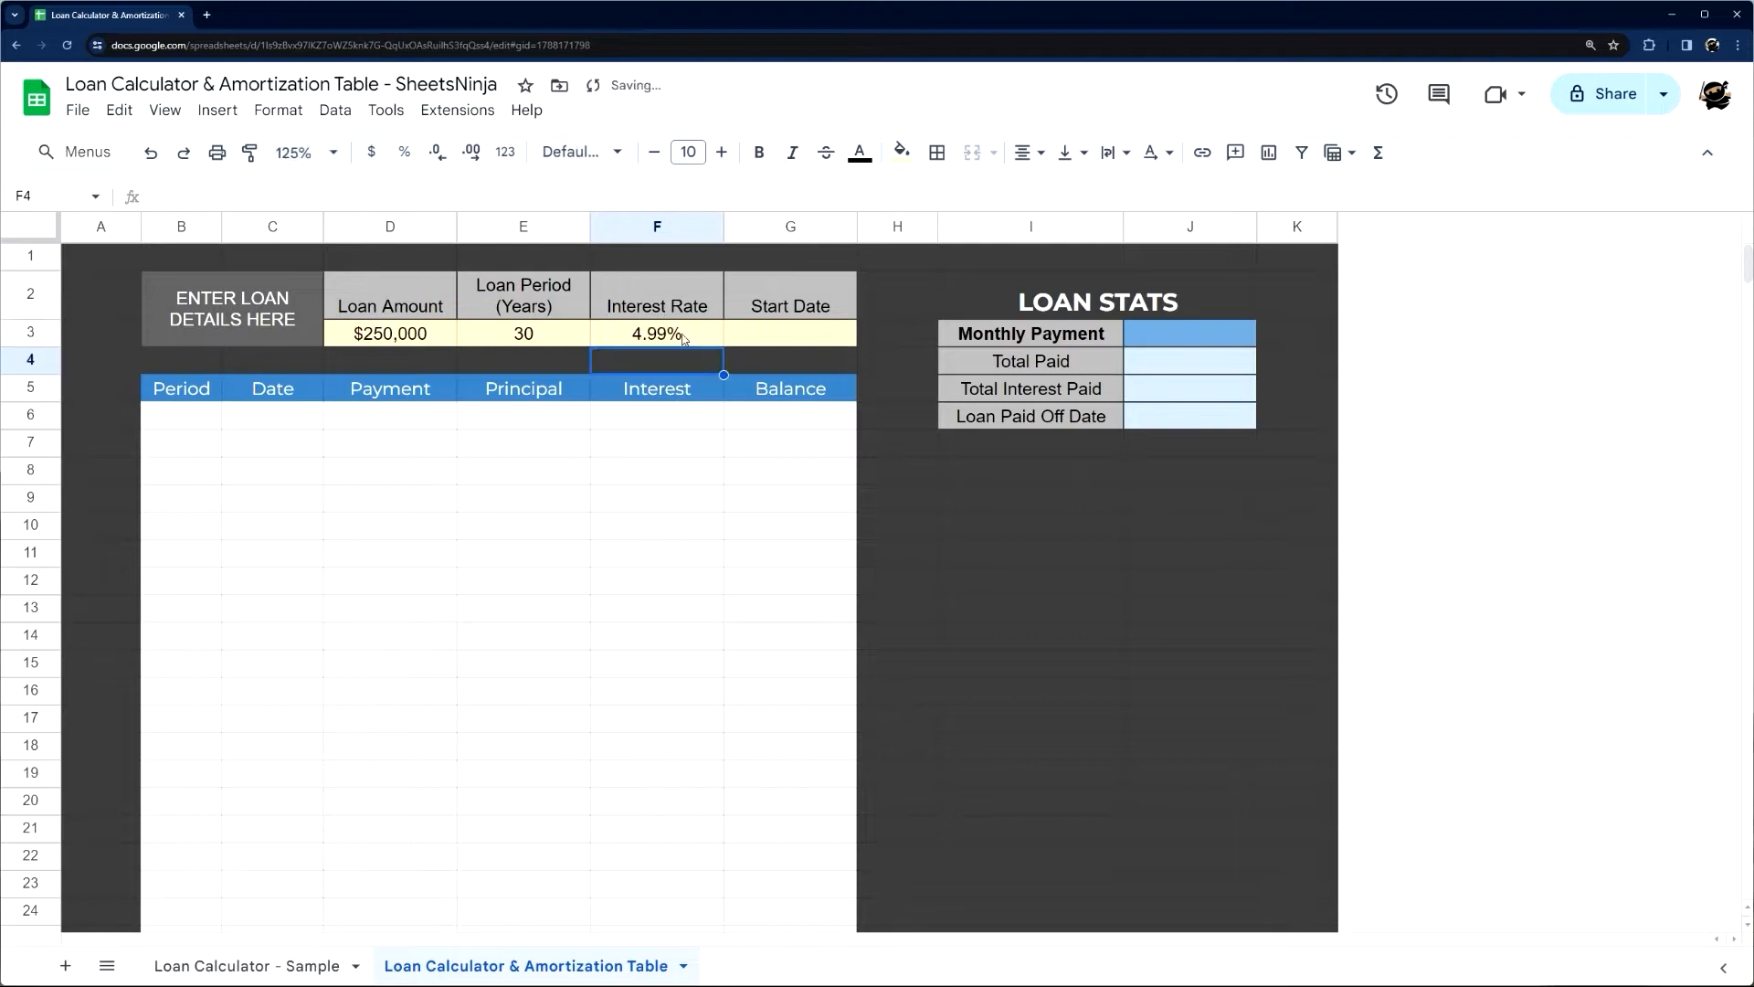
pyautogui.click(674, 338)
# Add a data validation rule to the start date cell G3 that requires a valid date and rejects invalid input
pyautogui.click(756, 333)
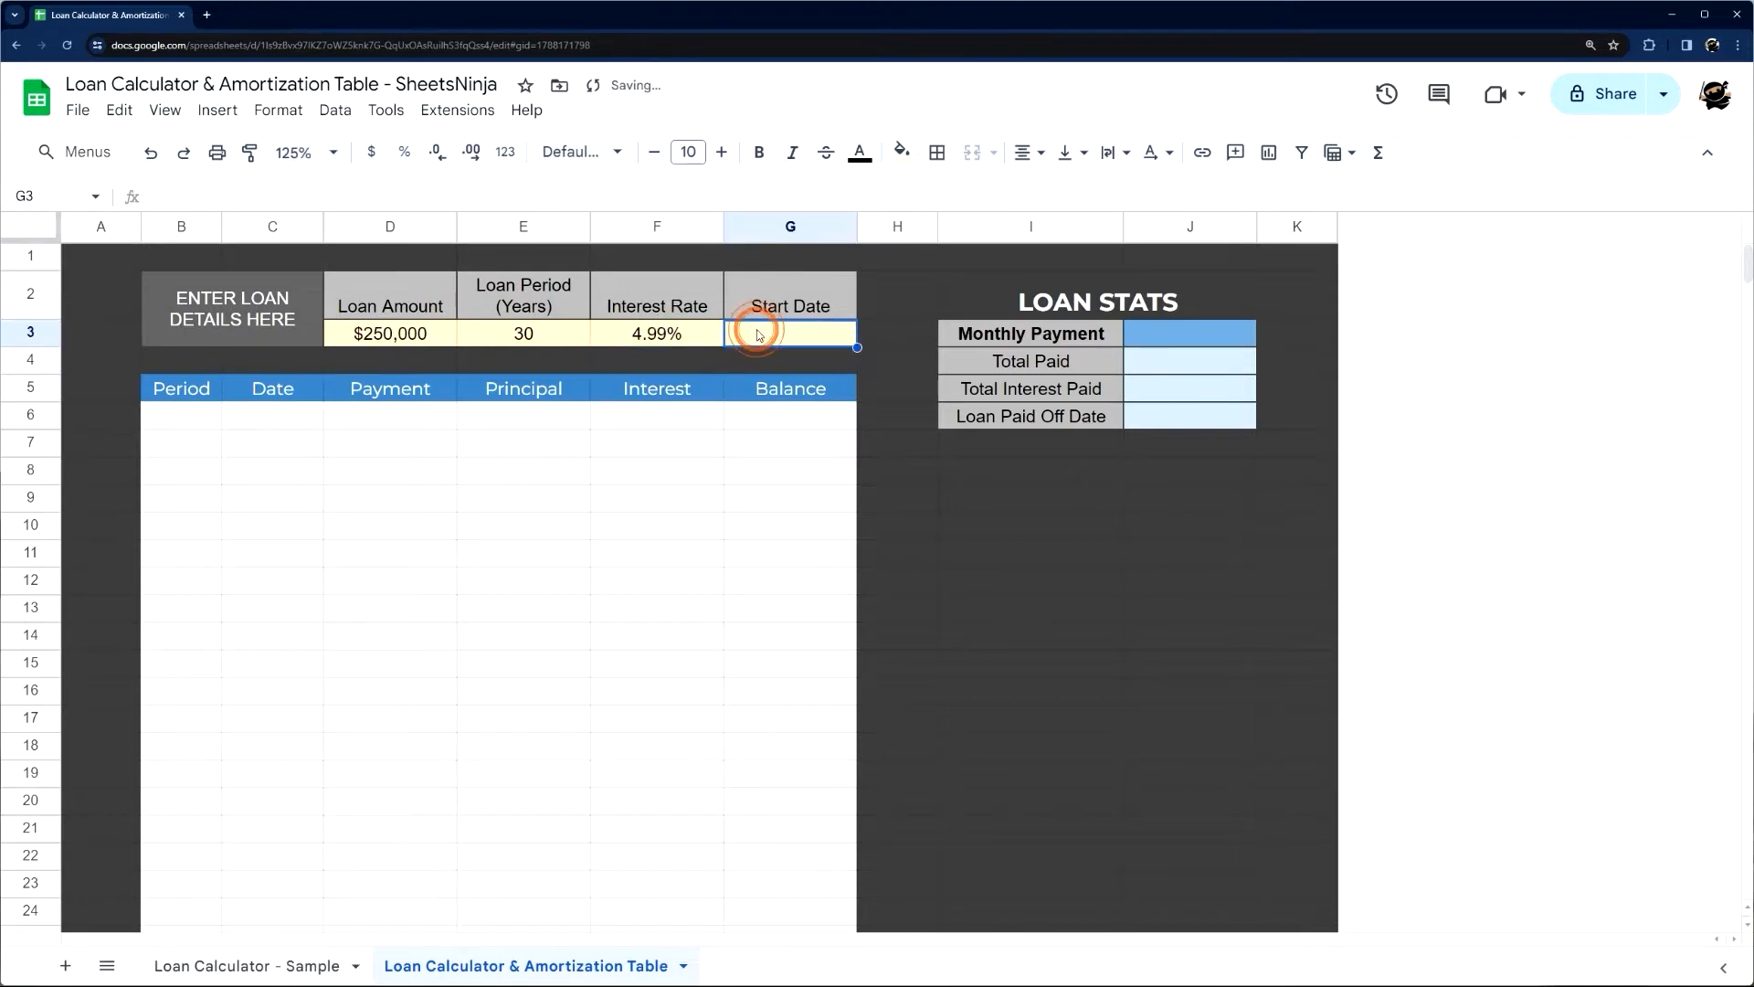
pyautogui.doubleClick(755, 332)
pyautogui.click(901, 322)
pyautogui.rightClick(790, 336)
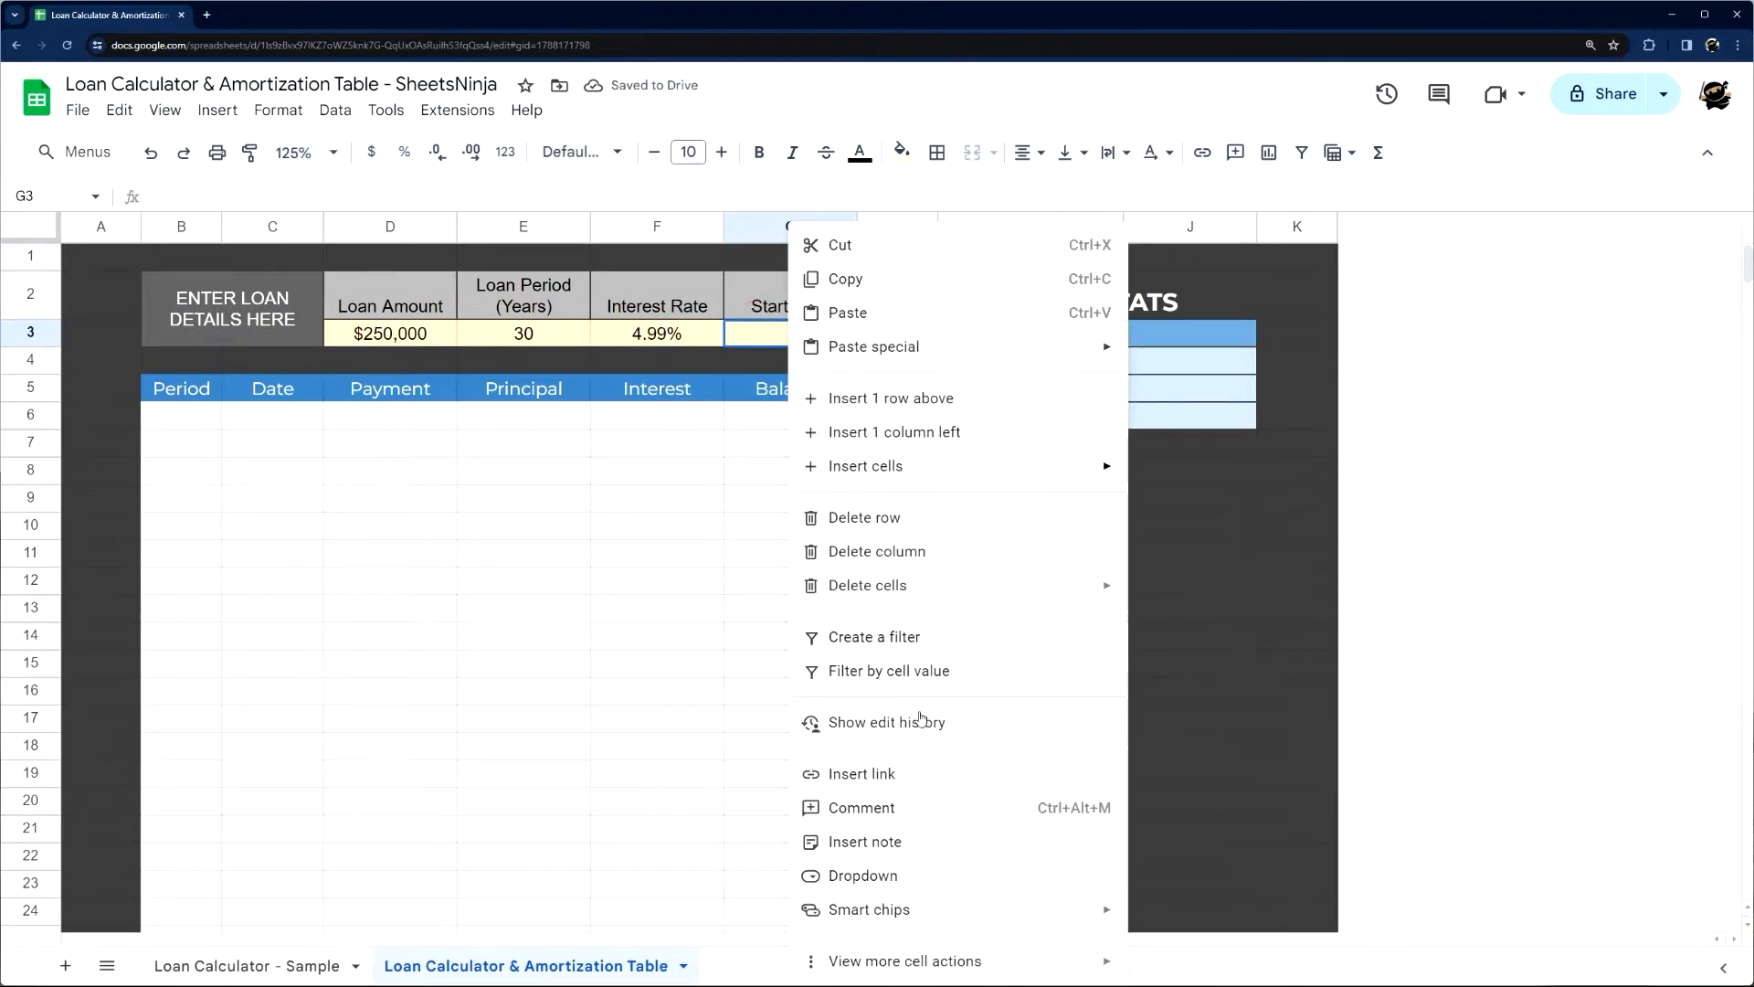
pyautogui.click(848, 877)
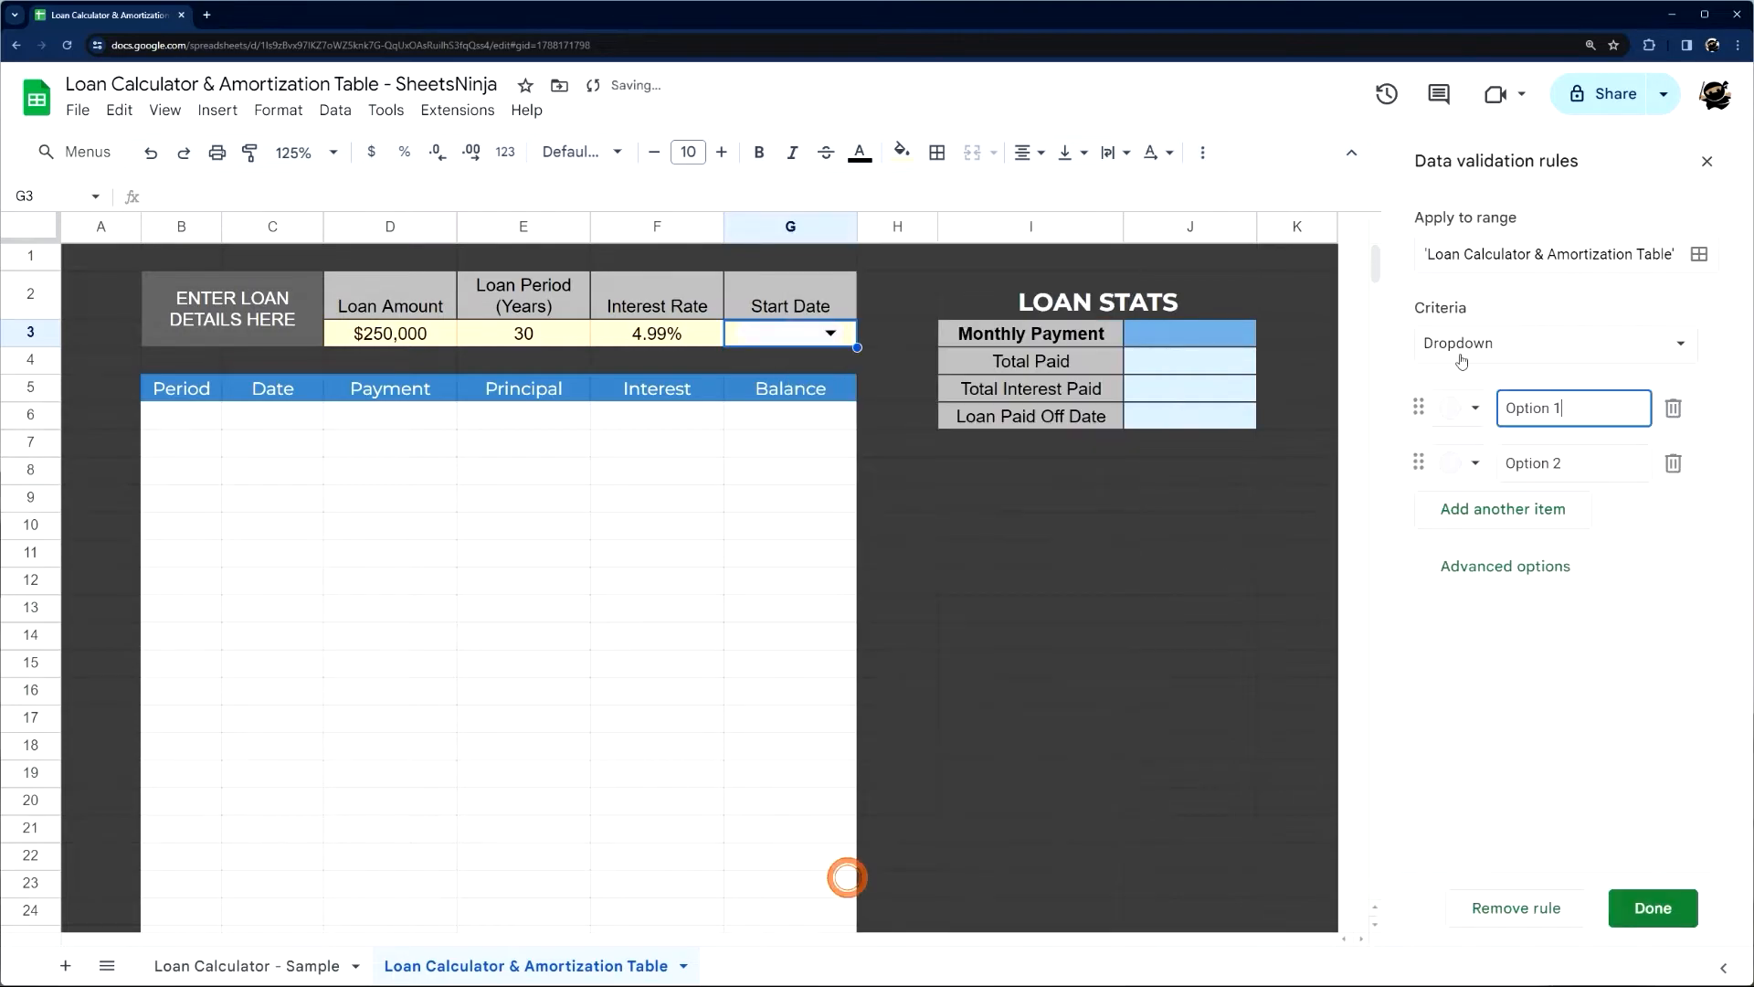
pyautogui.click(1478, 347)
pyautogui.click(1495, 615)
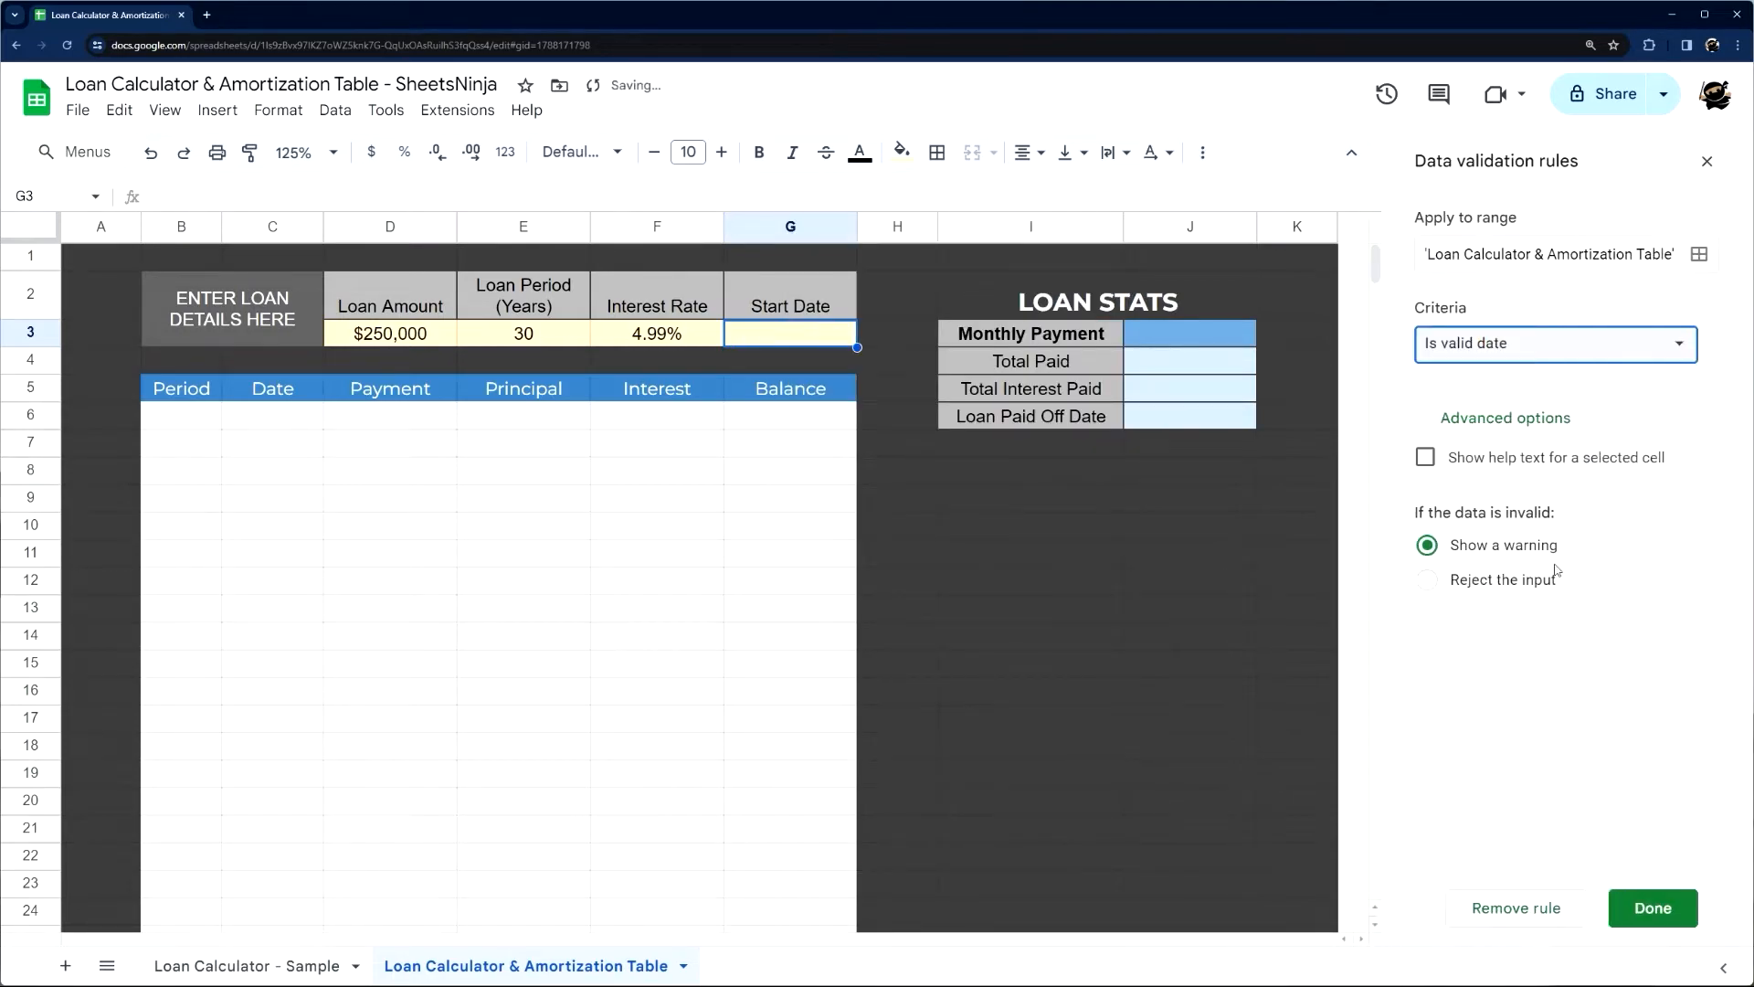
pyautogui.click(1496, 584)
pyautogui.click(1640, 905)
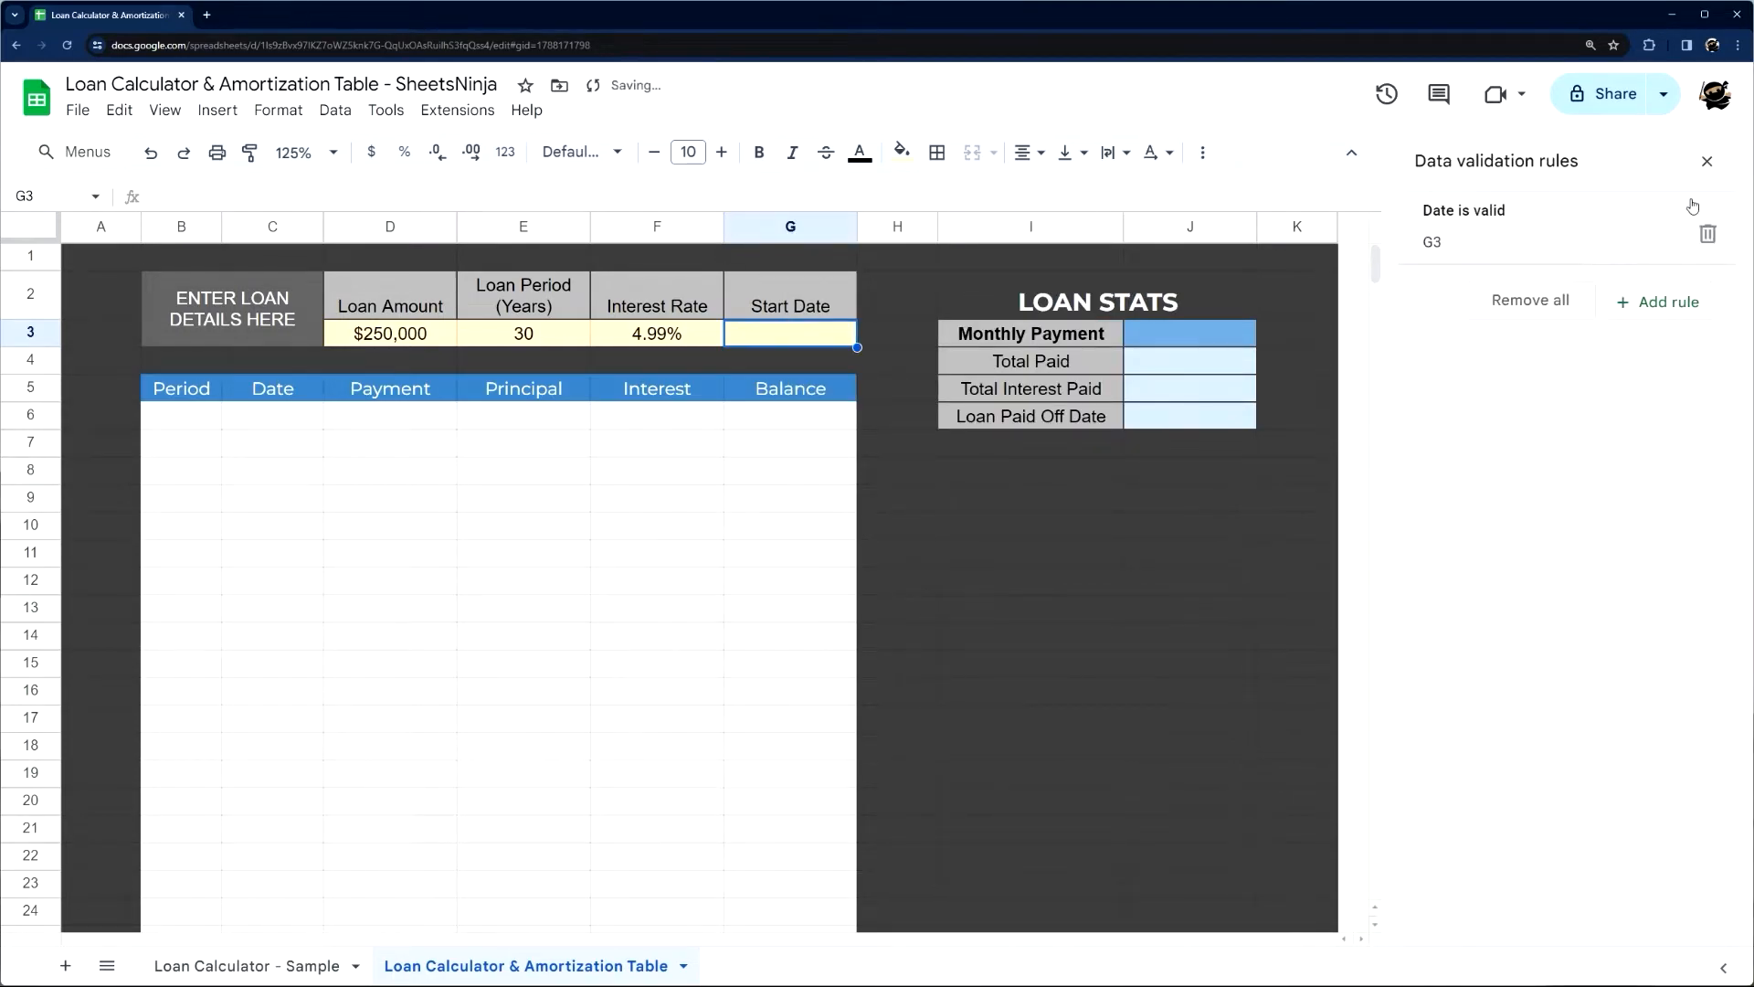
pyautogui.click(1710, 159)
# Pick 3/1/2024 as the loan start date in G3 from the cell's calendar
pyautogui.doubleClick(771, 331)
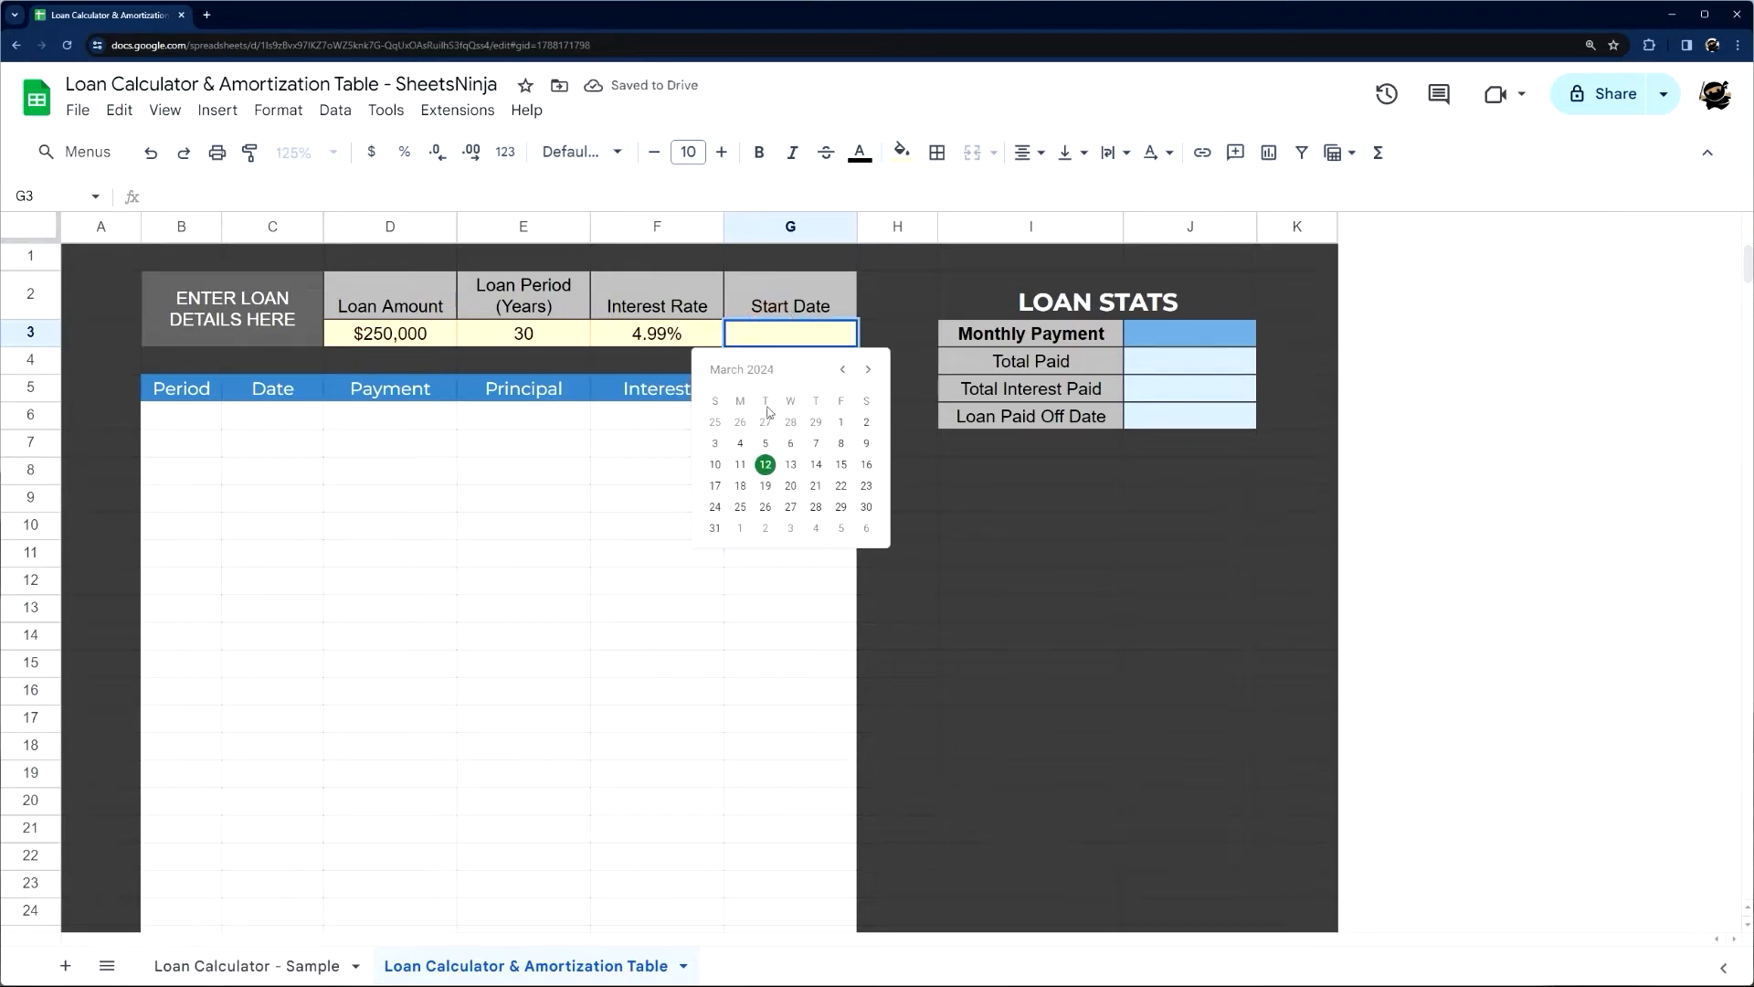
pyautogui.click(841, 421)
pyautogui.click(905, 335)
pyautogui.click(772, 336)
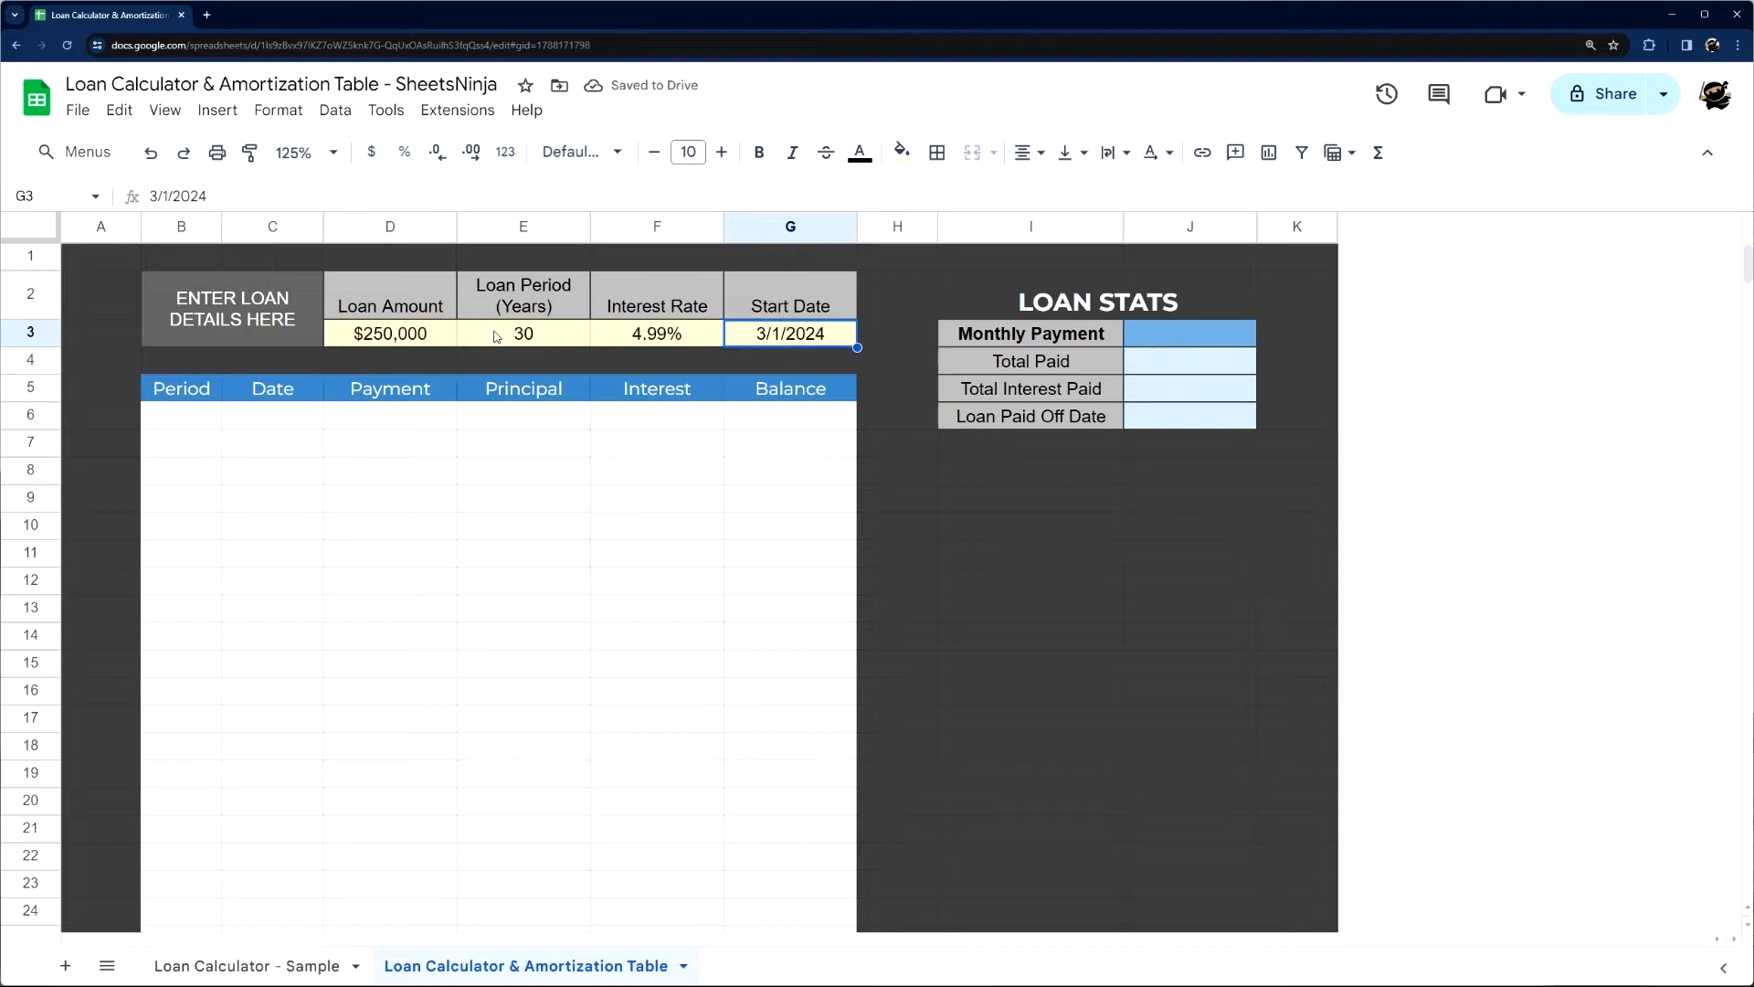
pyautogui.moveTo(433, 339); pyautogui.dragTo(795, 340)
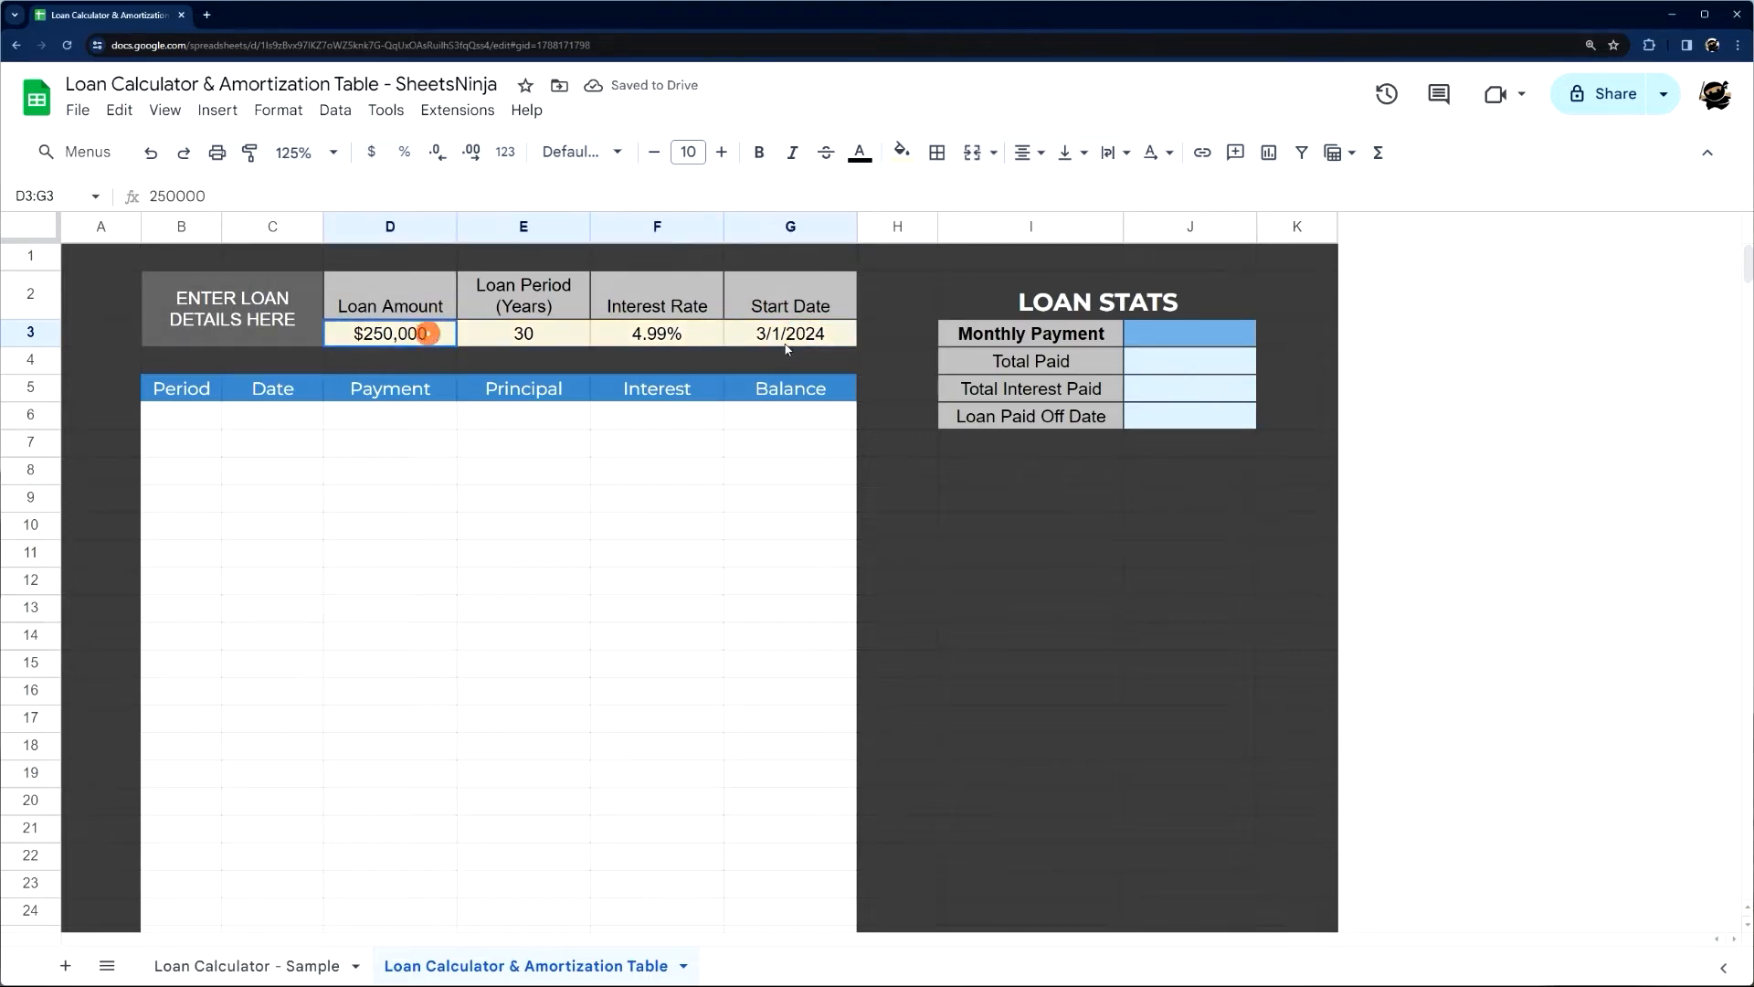
pyautogui.click(632, 362)
pyautogui.click(286, 415)
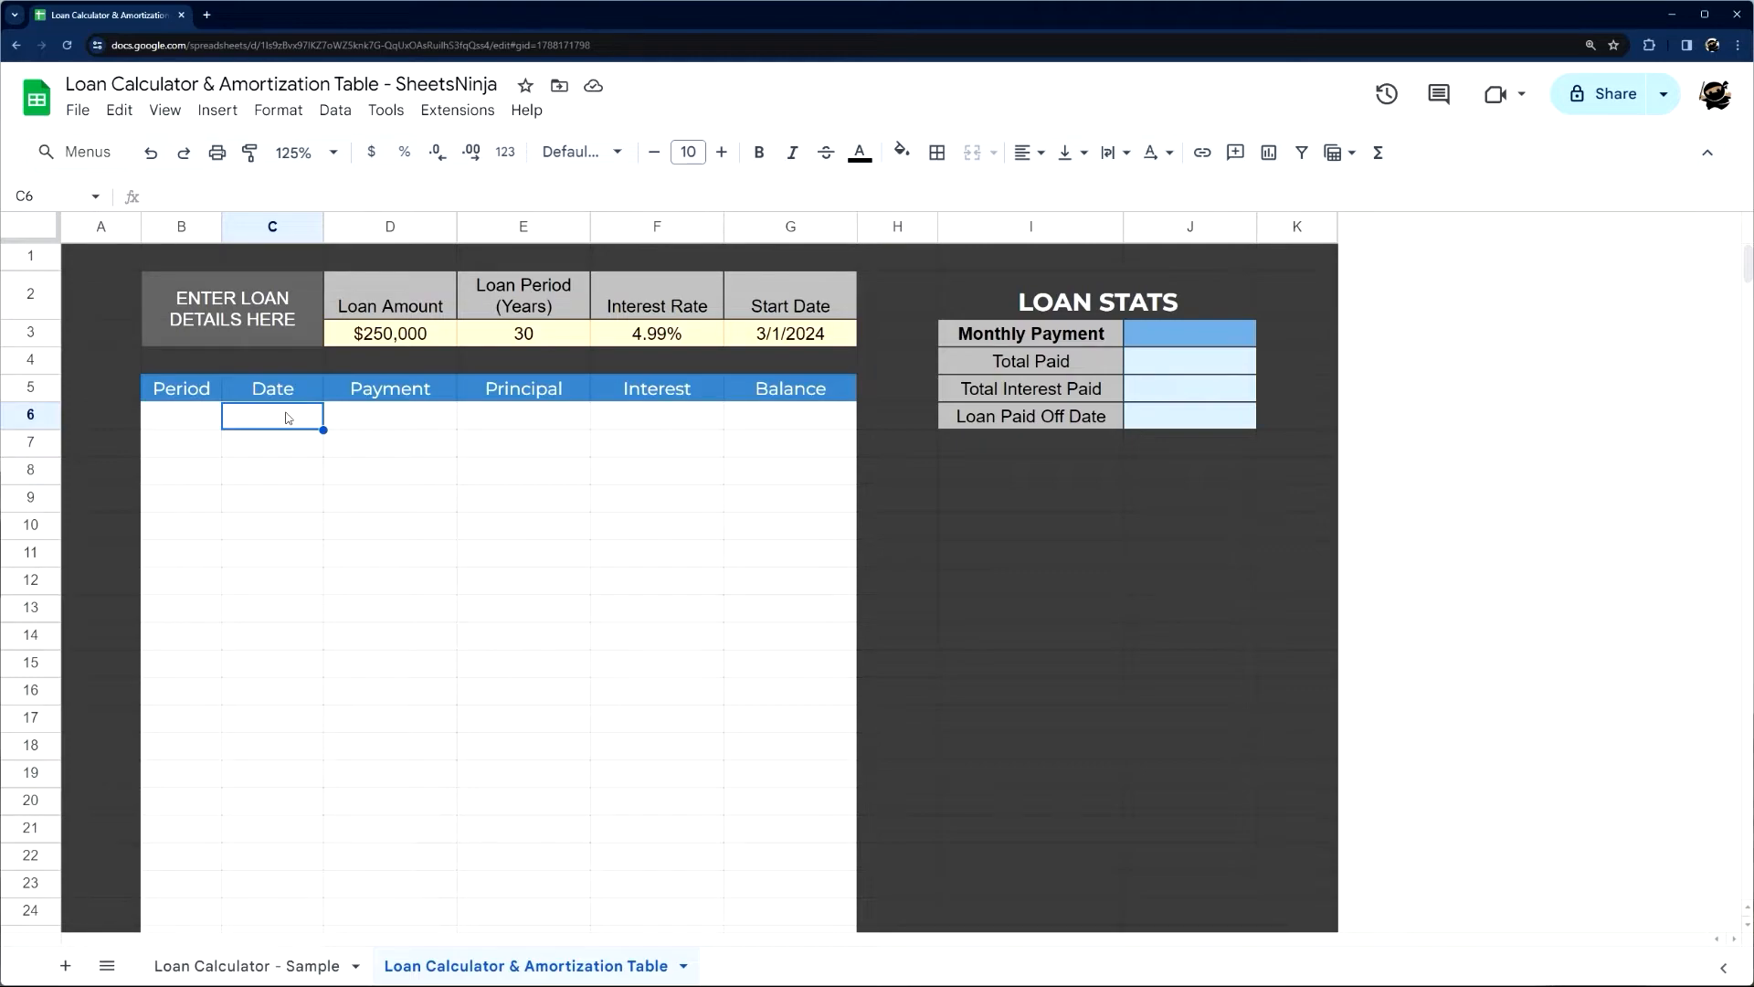
pyautogui.write('=date(')
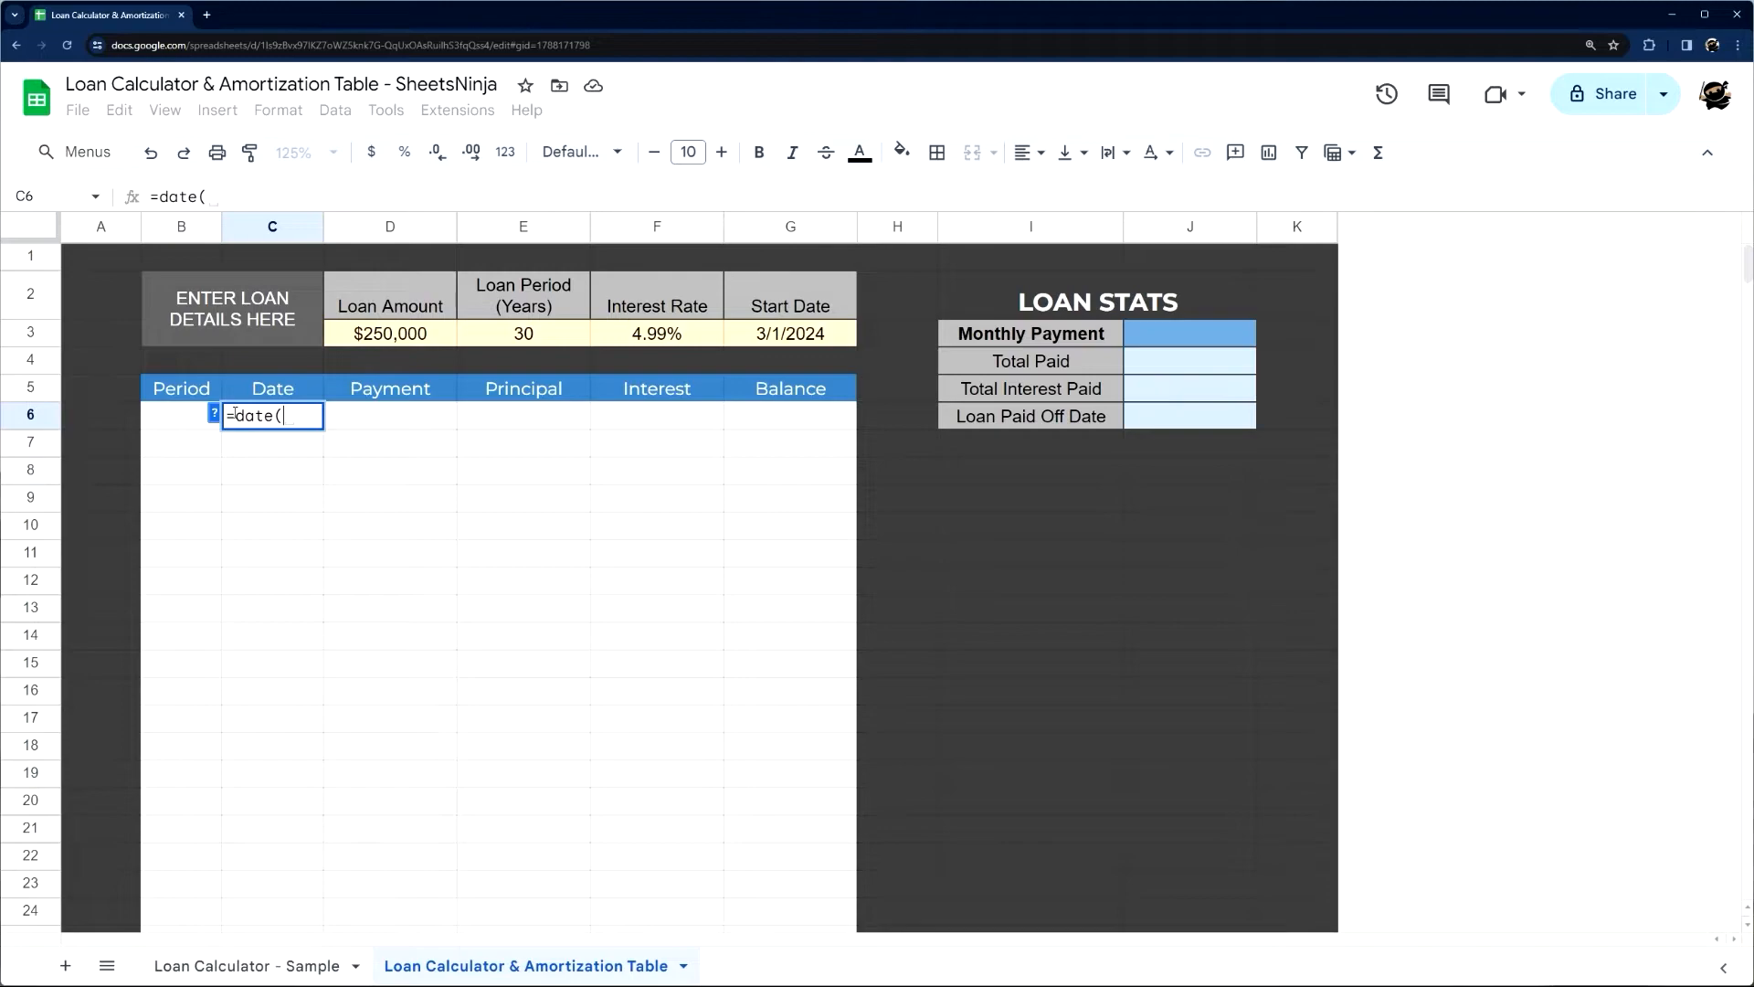
pyautogui.press('Escape')
# Examine the Date column formula in C6 of the Loan Calculator - Sample sheet, including its date, year and sequence parts
pyautogui.click(274, 966)
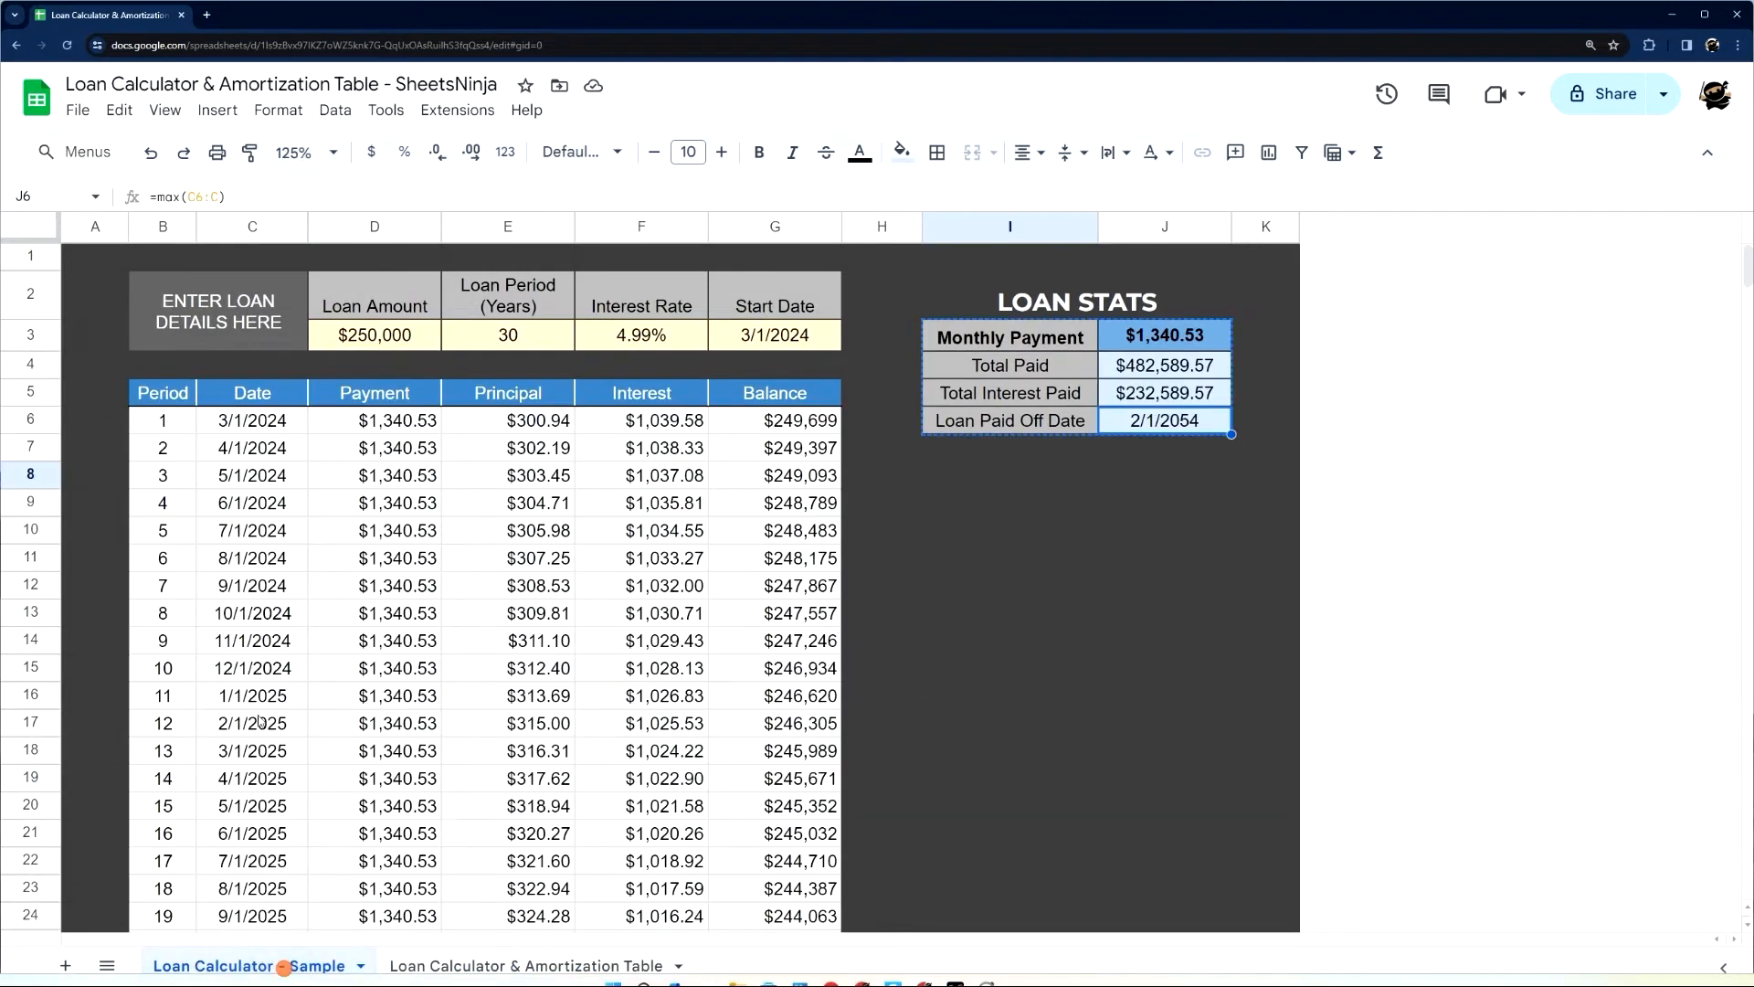
pyautogui.click(256, 422)
pyautogui.doubleClick(256, 422)
pyautogui.moveTo(158, 196); pyautogui.dragTo(594, 197)
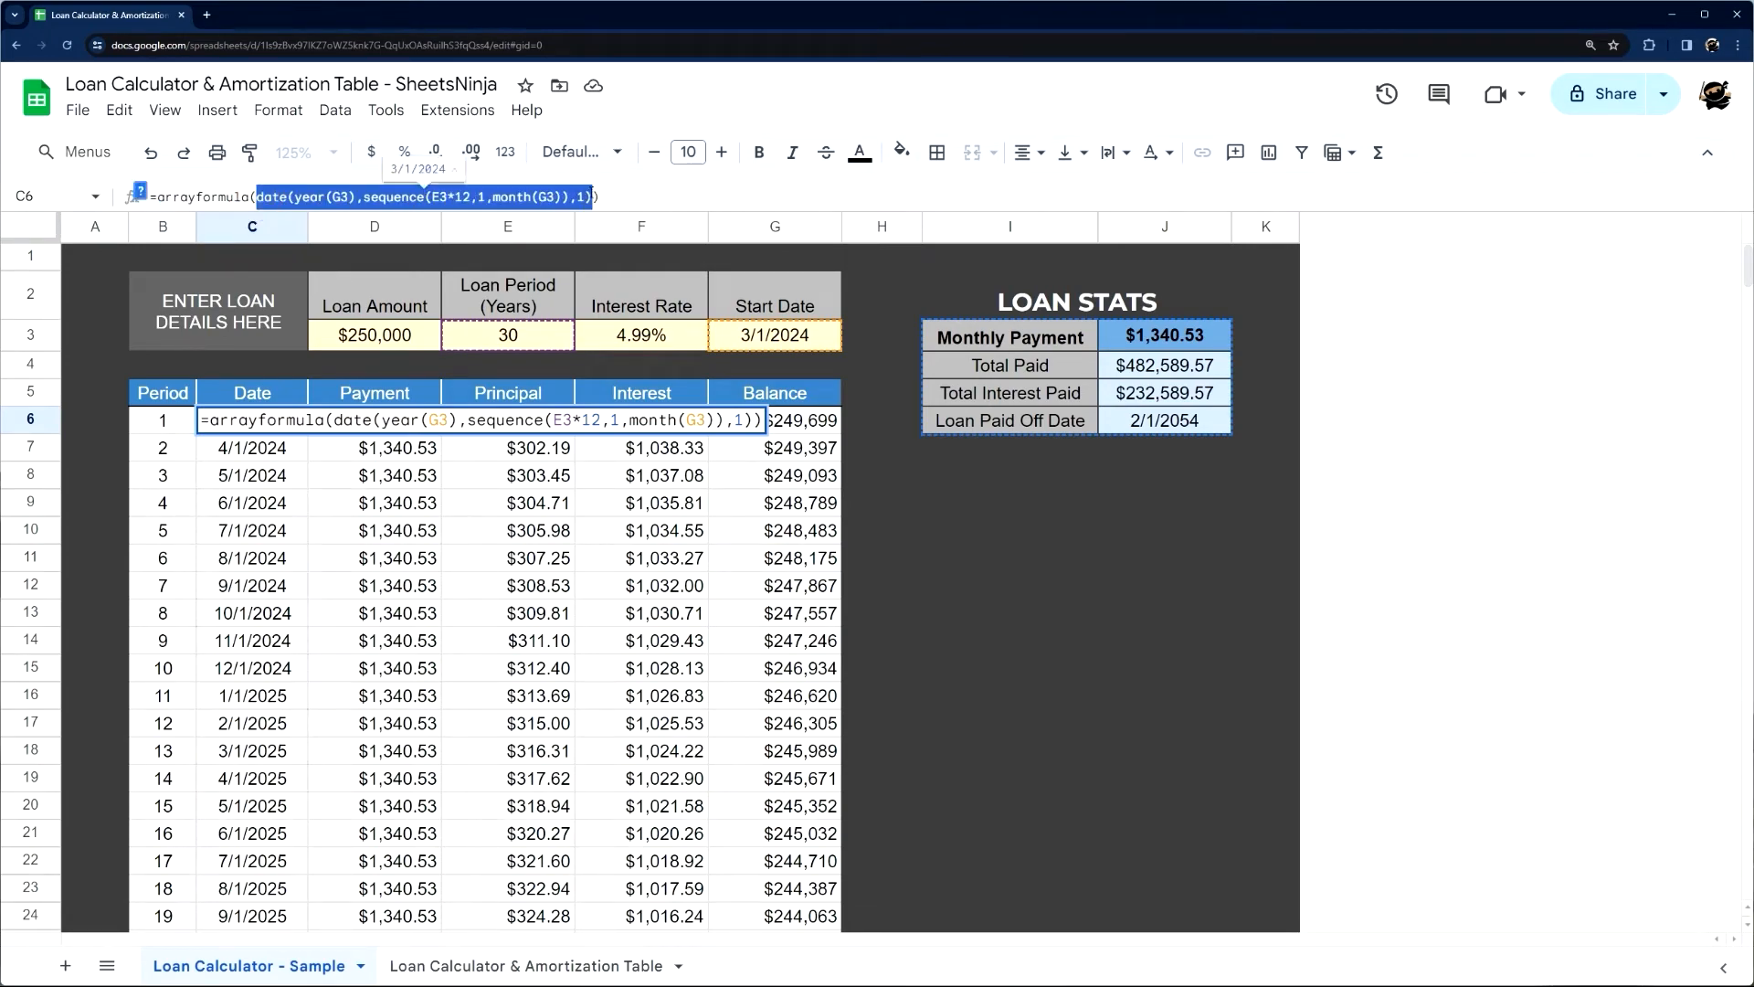
pyautogui.click(297, 197)
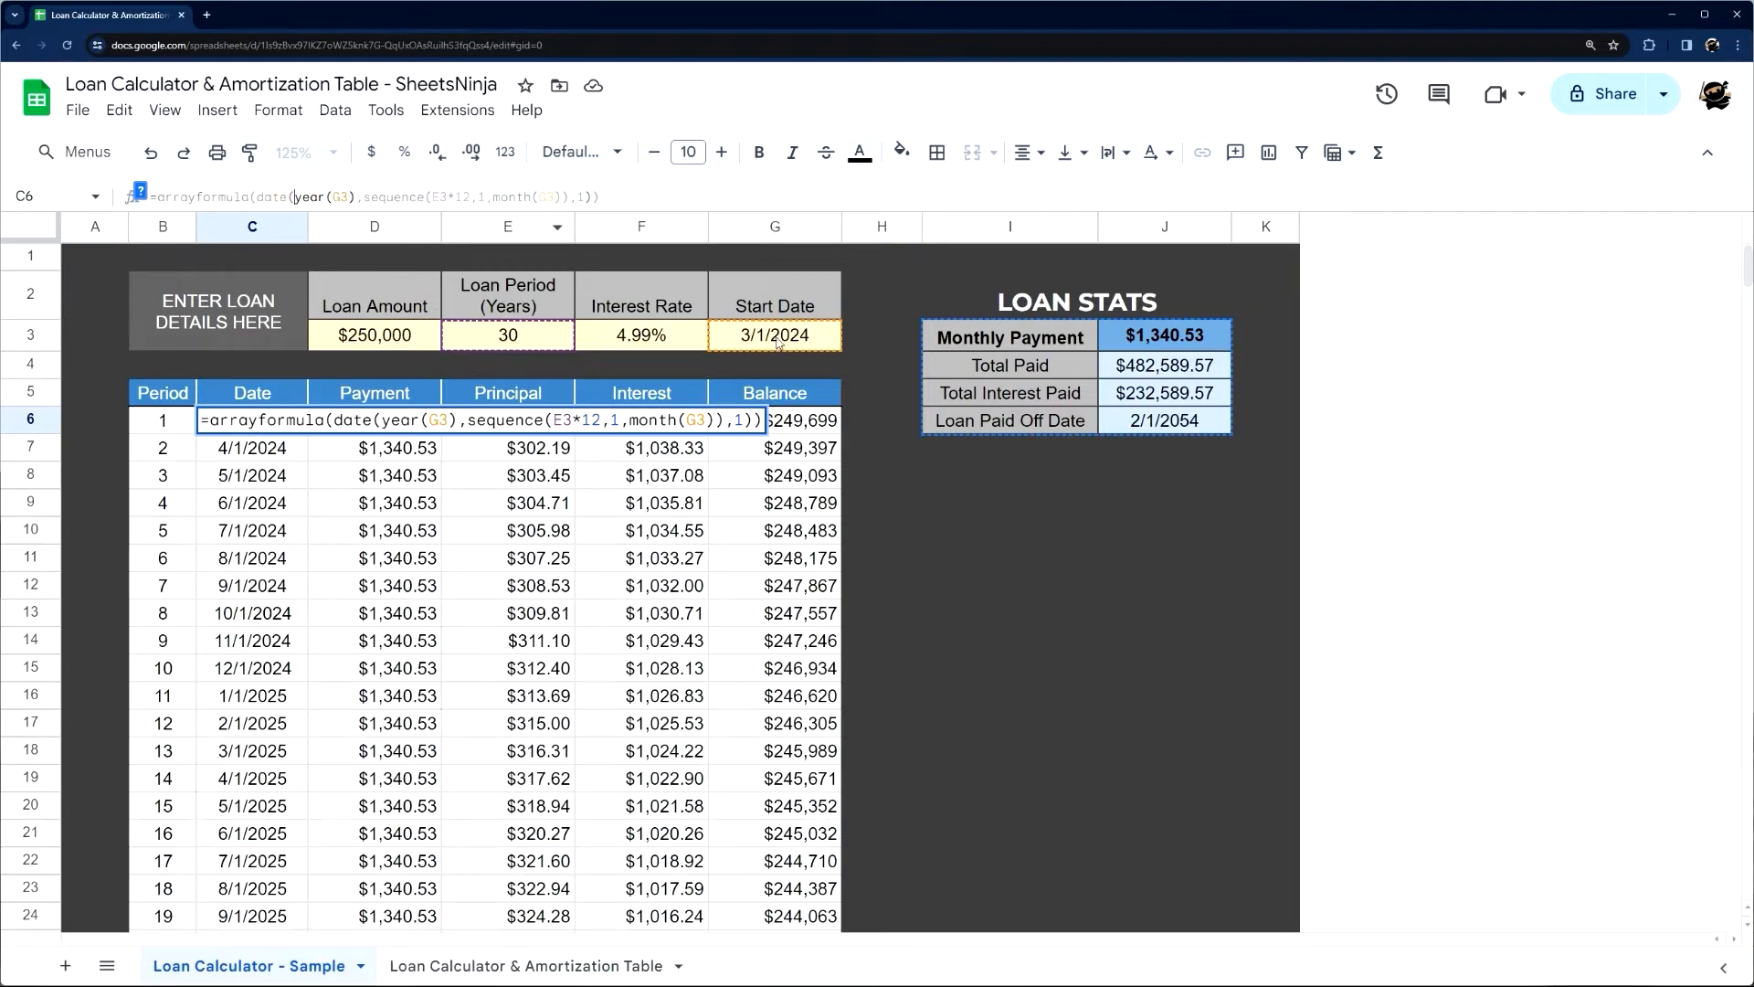
pyautogui.moveTo(293, 195); pyautogui.dragTo(425, 196)
pyautogui.click(369, 196)
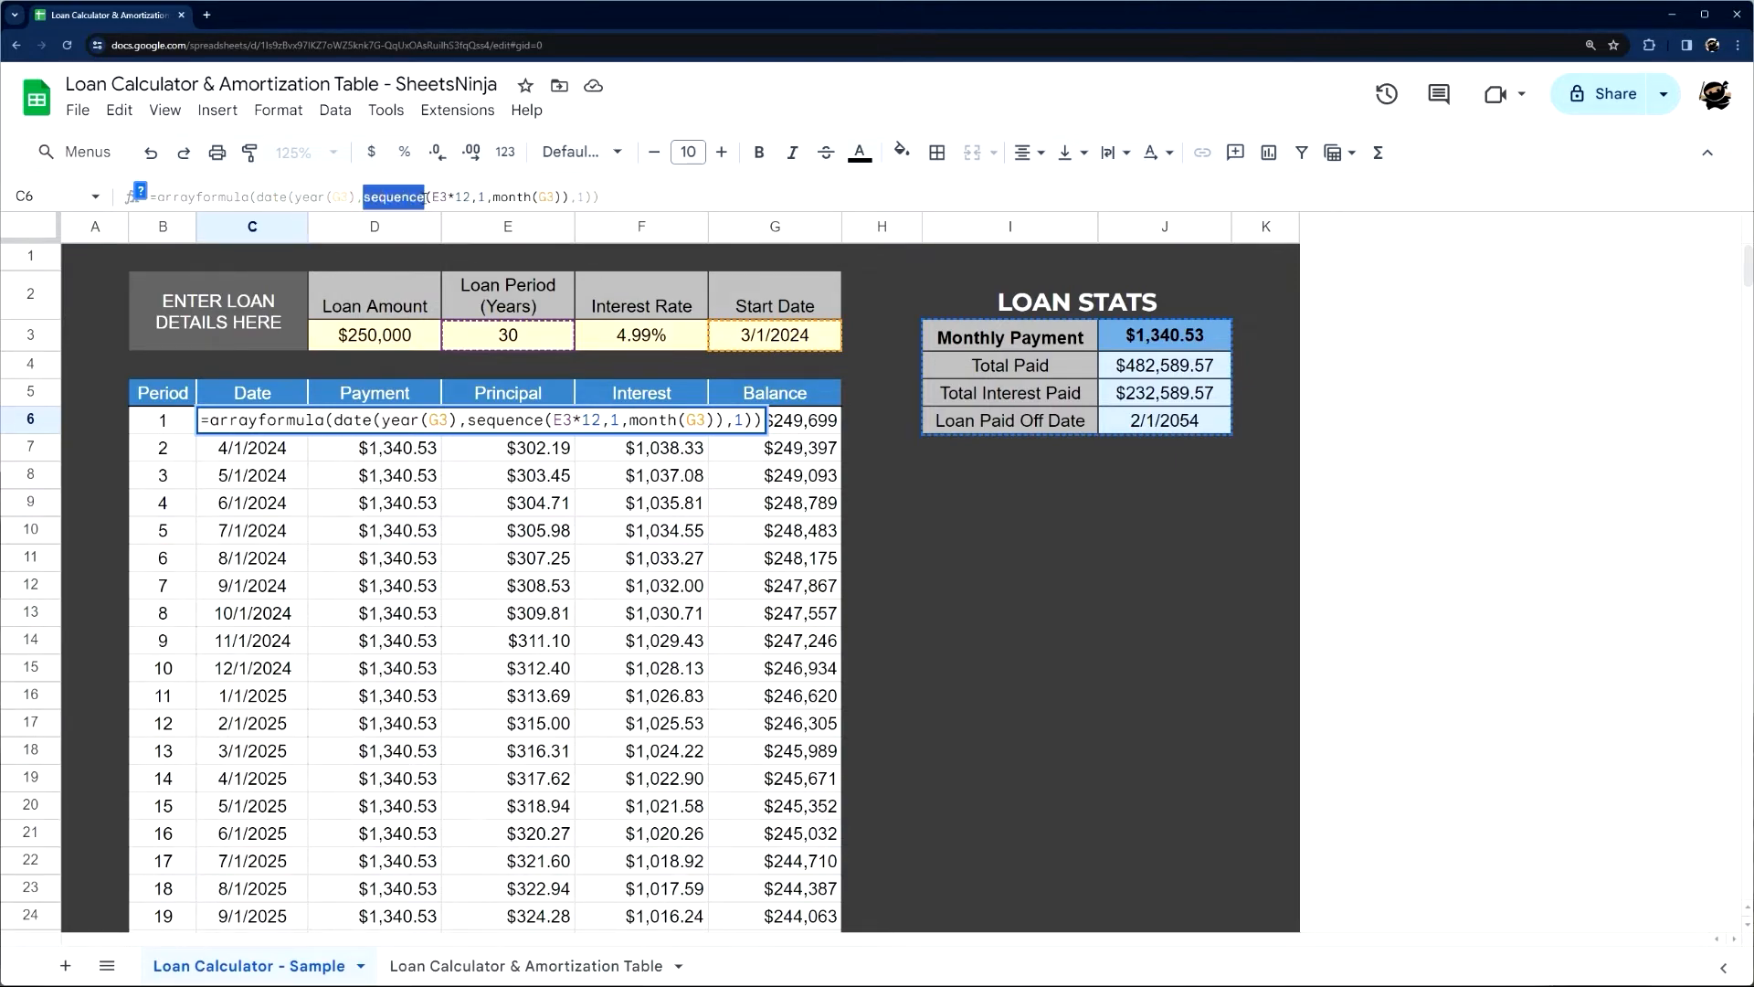
# Read the SEQUENCE function help for the sample date formula, then return to the Loan Calculator & Amortization Table sheet
pyautogui.click(140, 193)
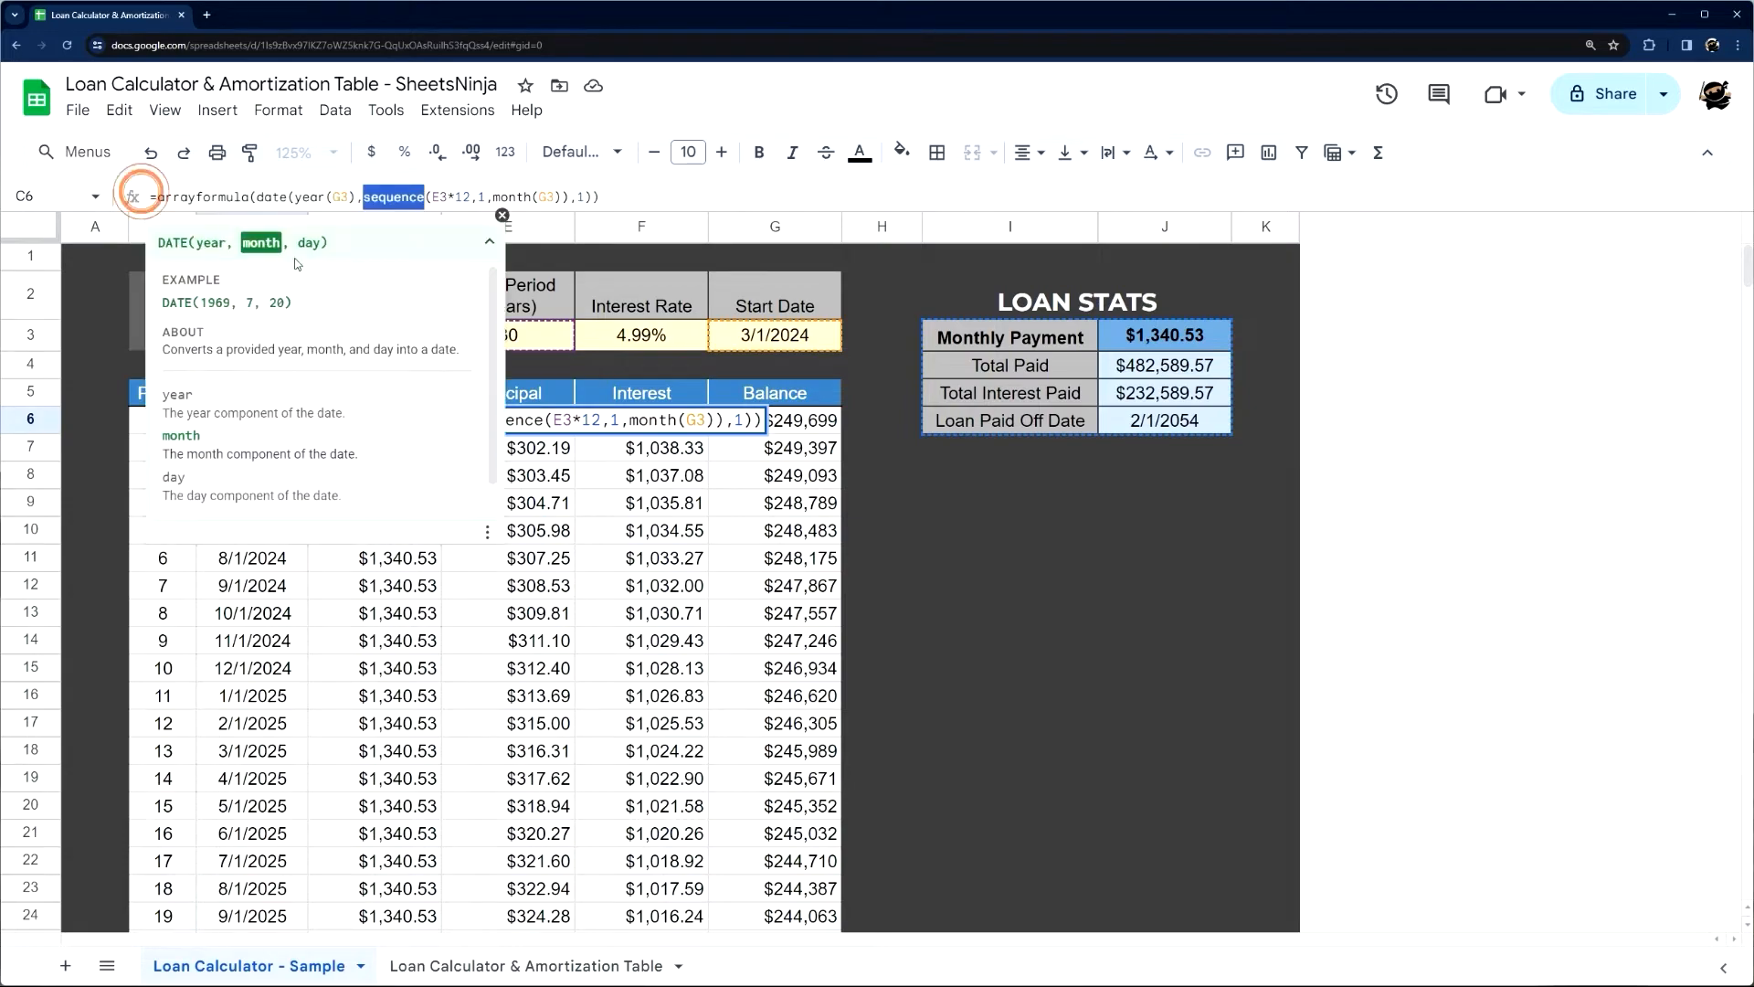
pyautogui.click(440, 195)
pyautogui.moveTo(164, 350); pyautogui.dragTo(396, 351)
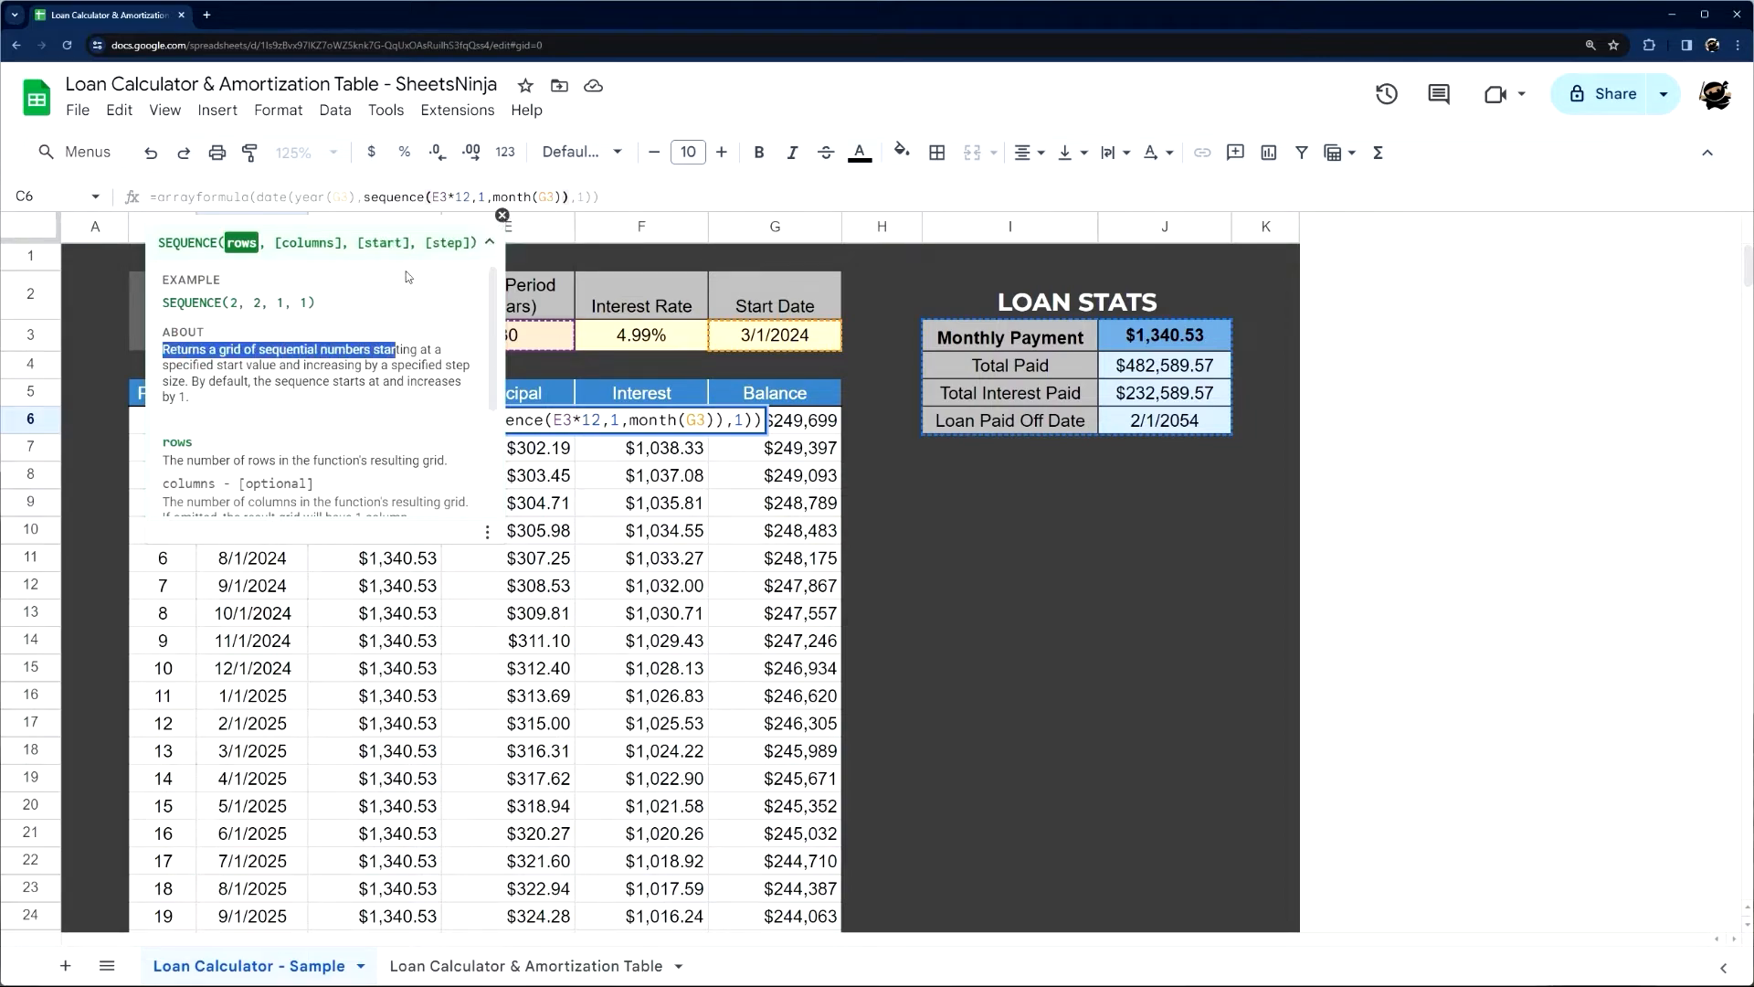
pyautogui.doubleClick(366, 199)
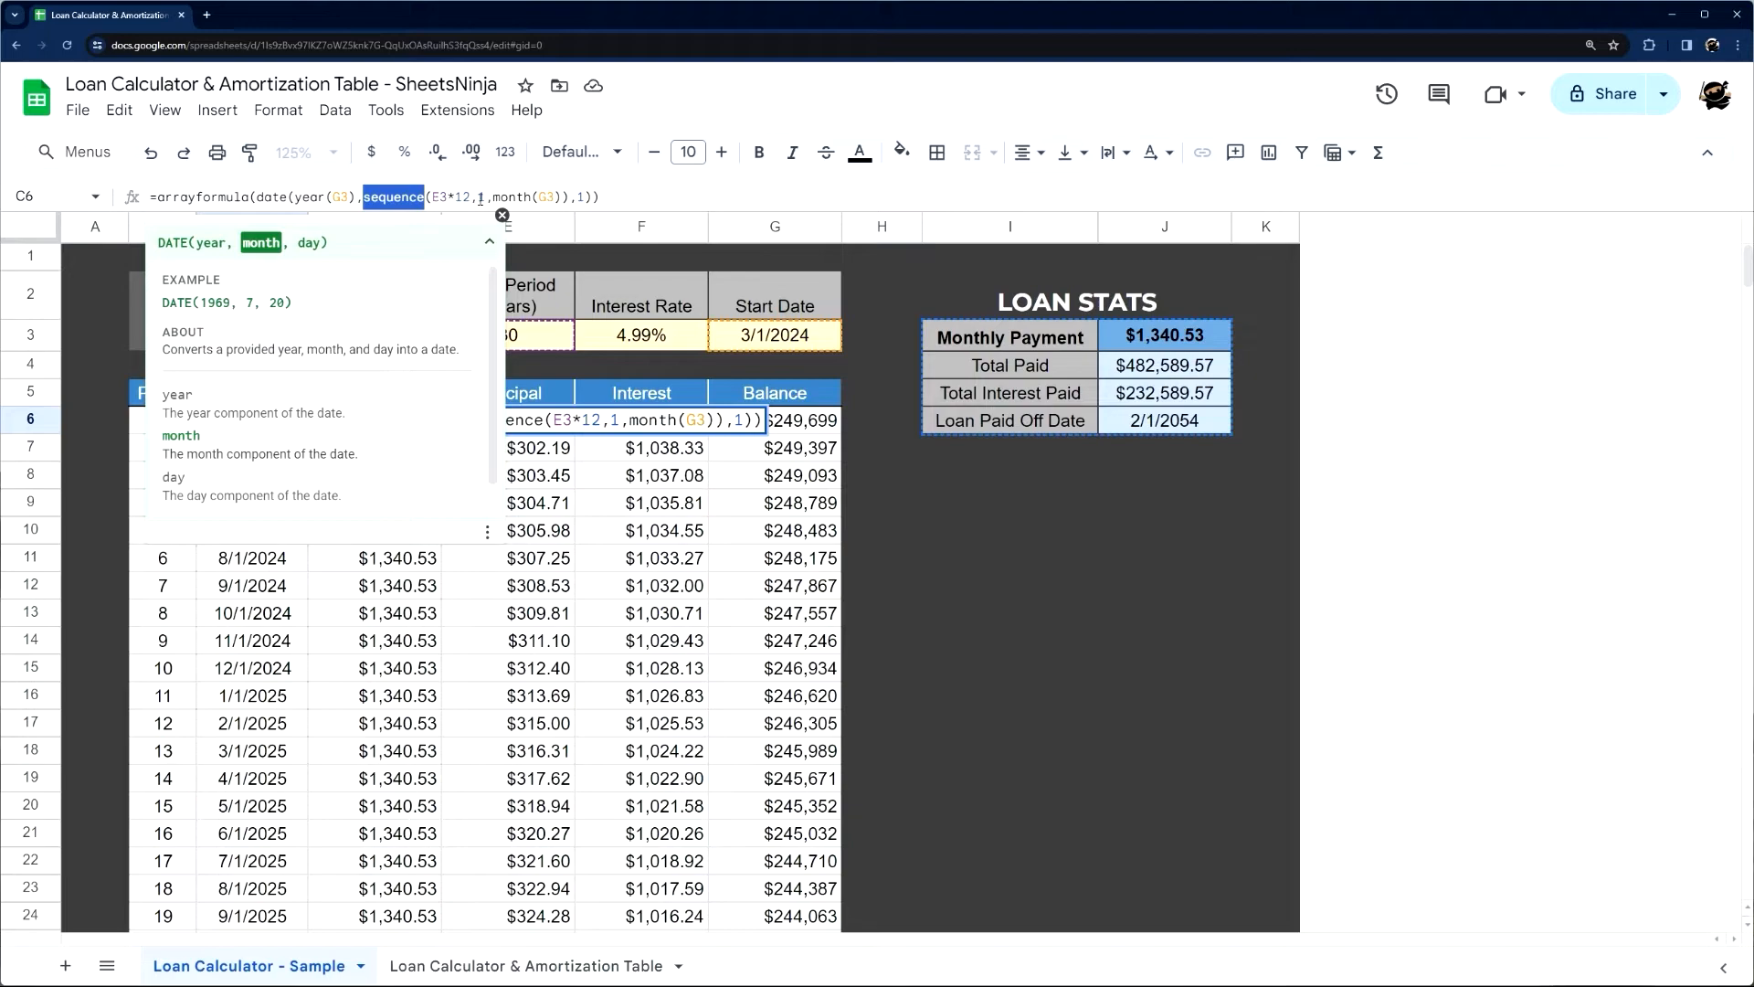
pyautogui.click(501, 216)
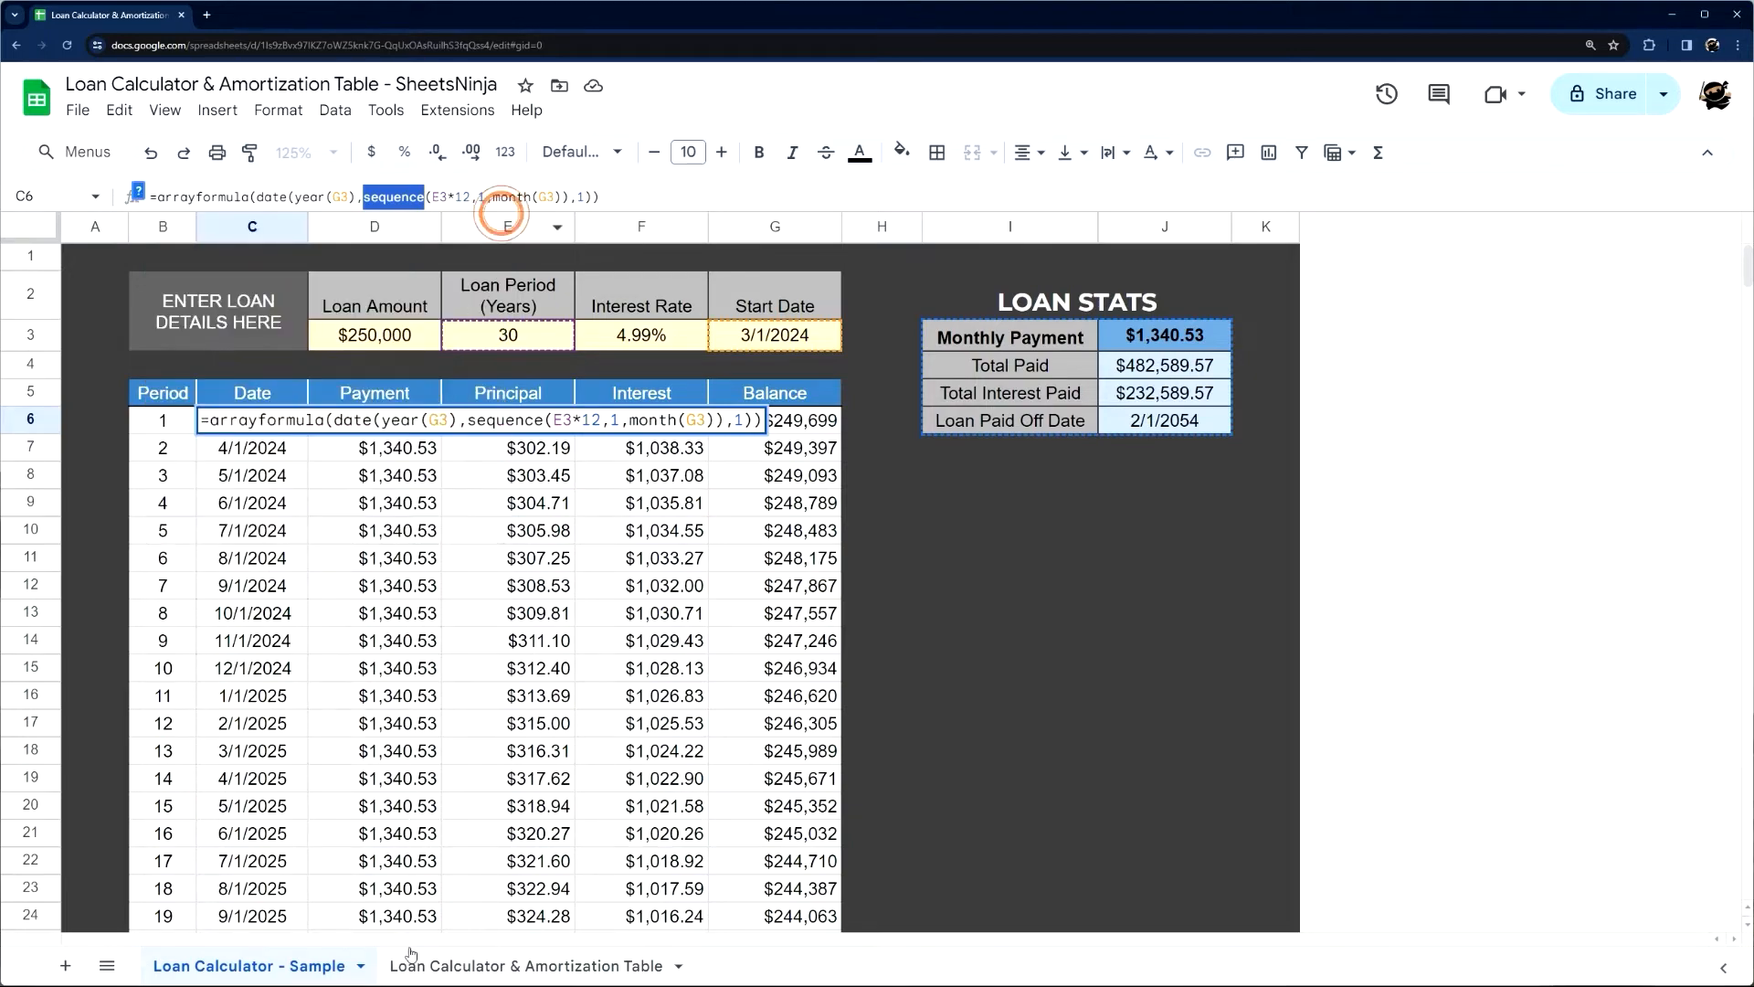
pyautogui.press('Escape')
pyautogui.click(439, 969)
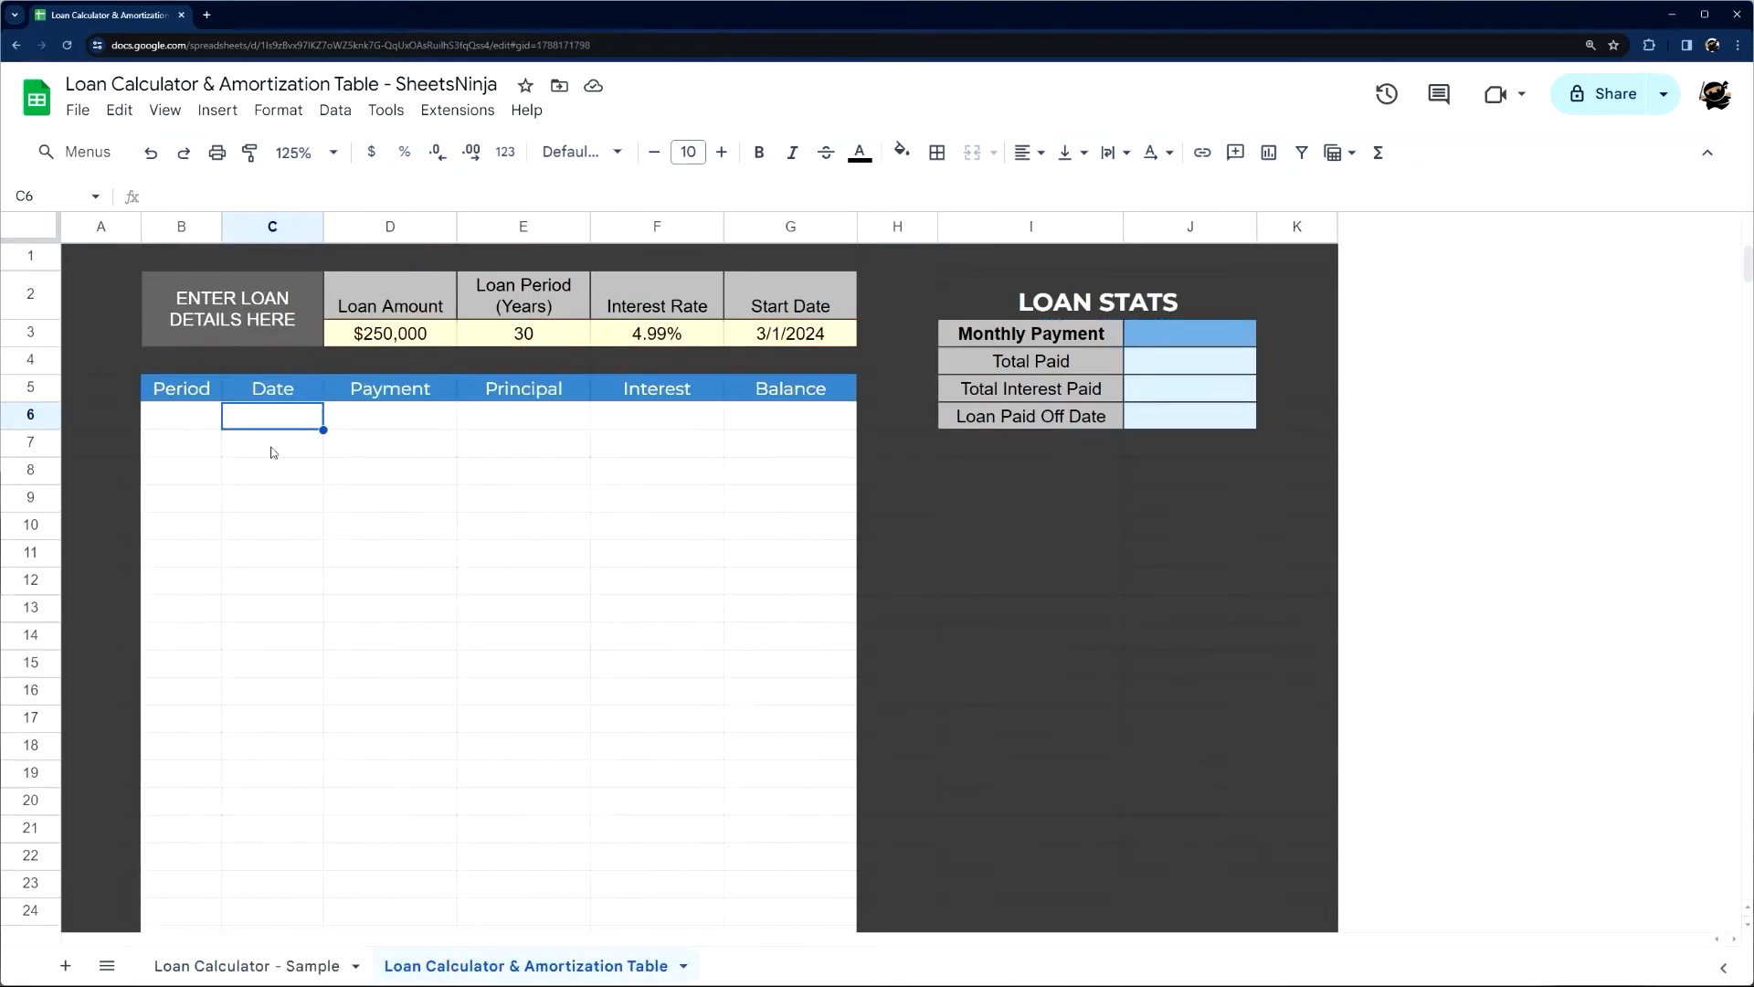
# Start an array formula in C6 that builds a date with its year taken from G3: =arrayformula(date(year(G3)
pyautogui.write('=array')
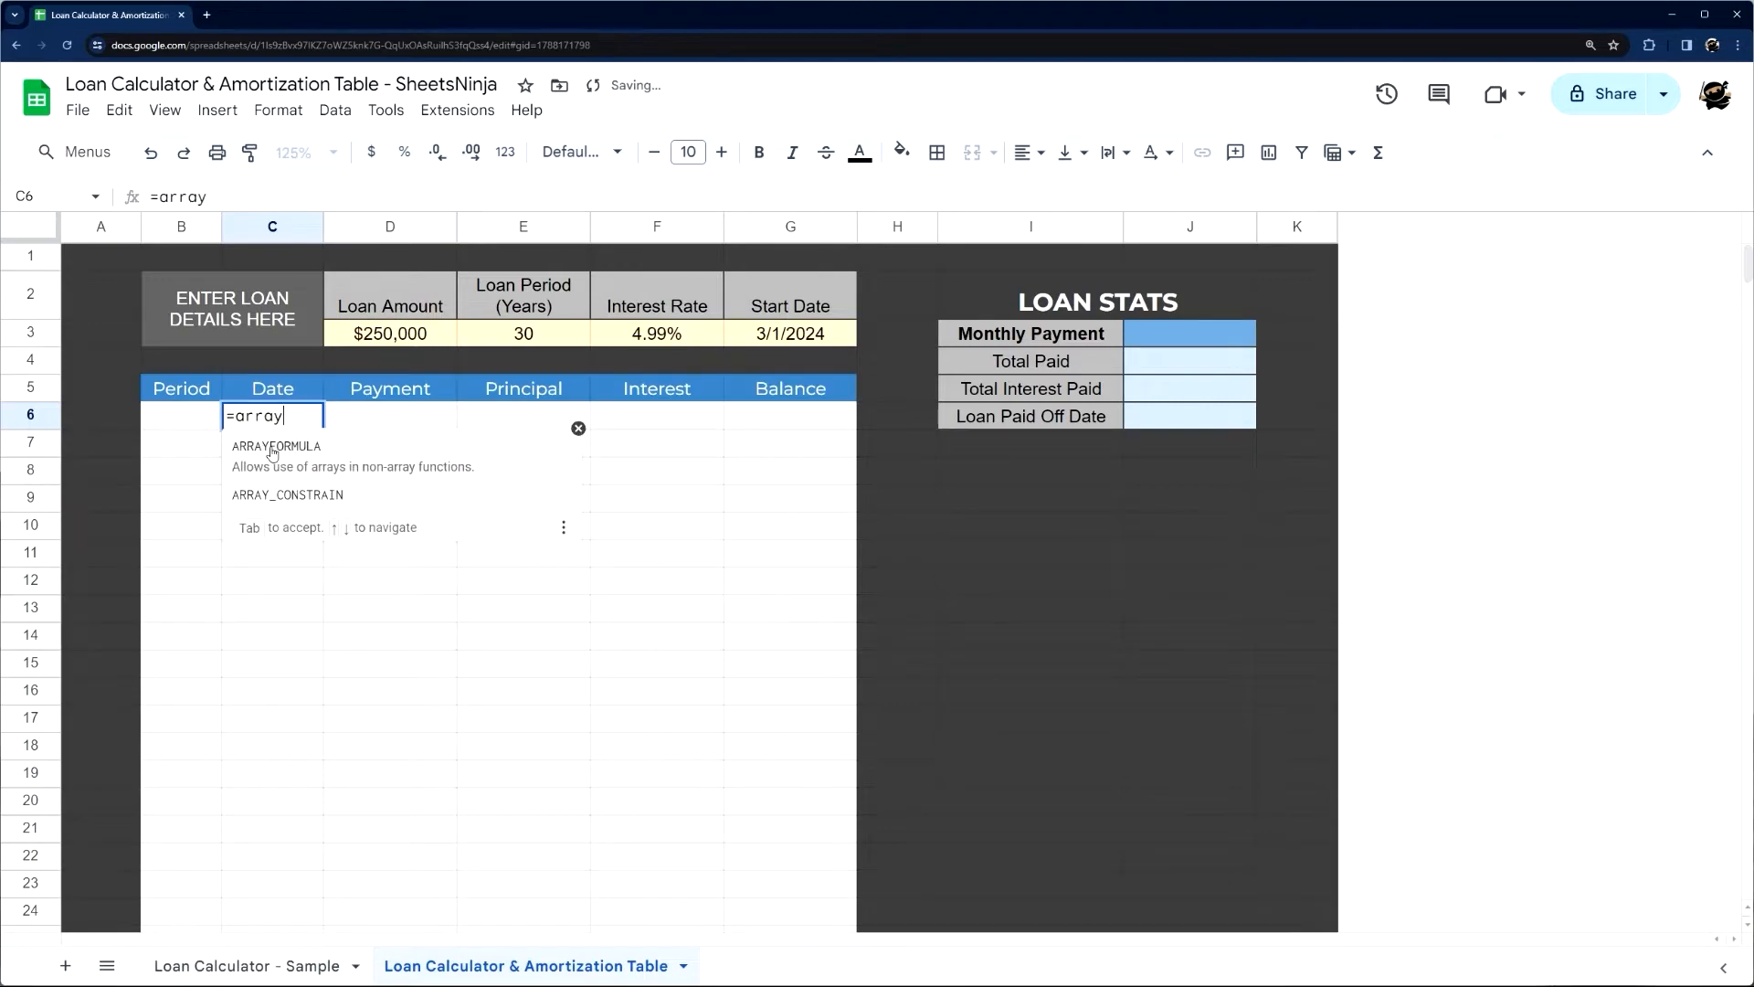
pyautogui.write('formula(')
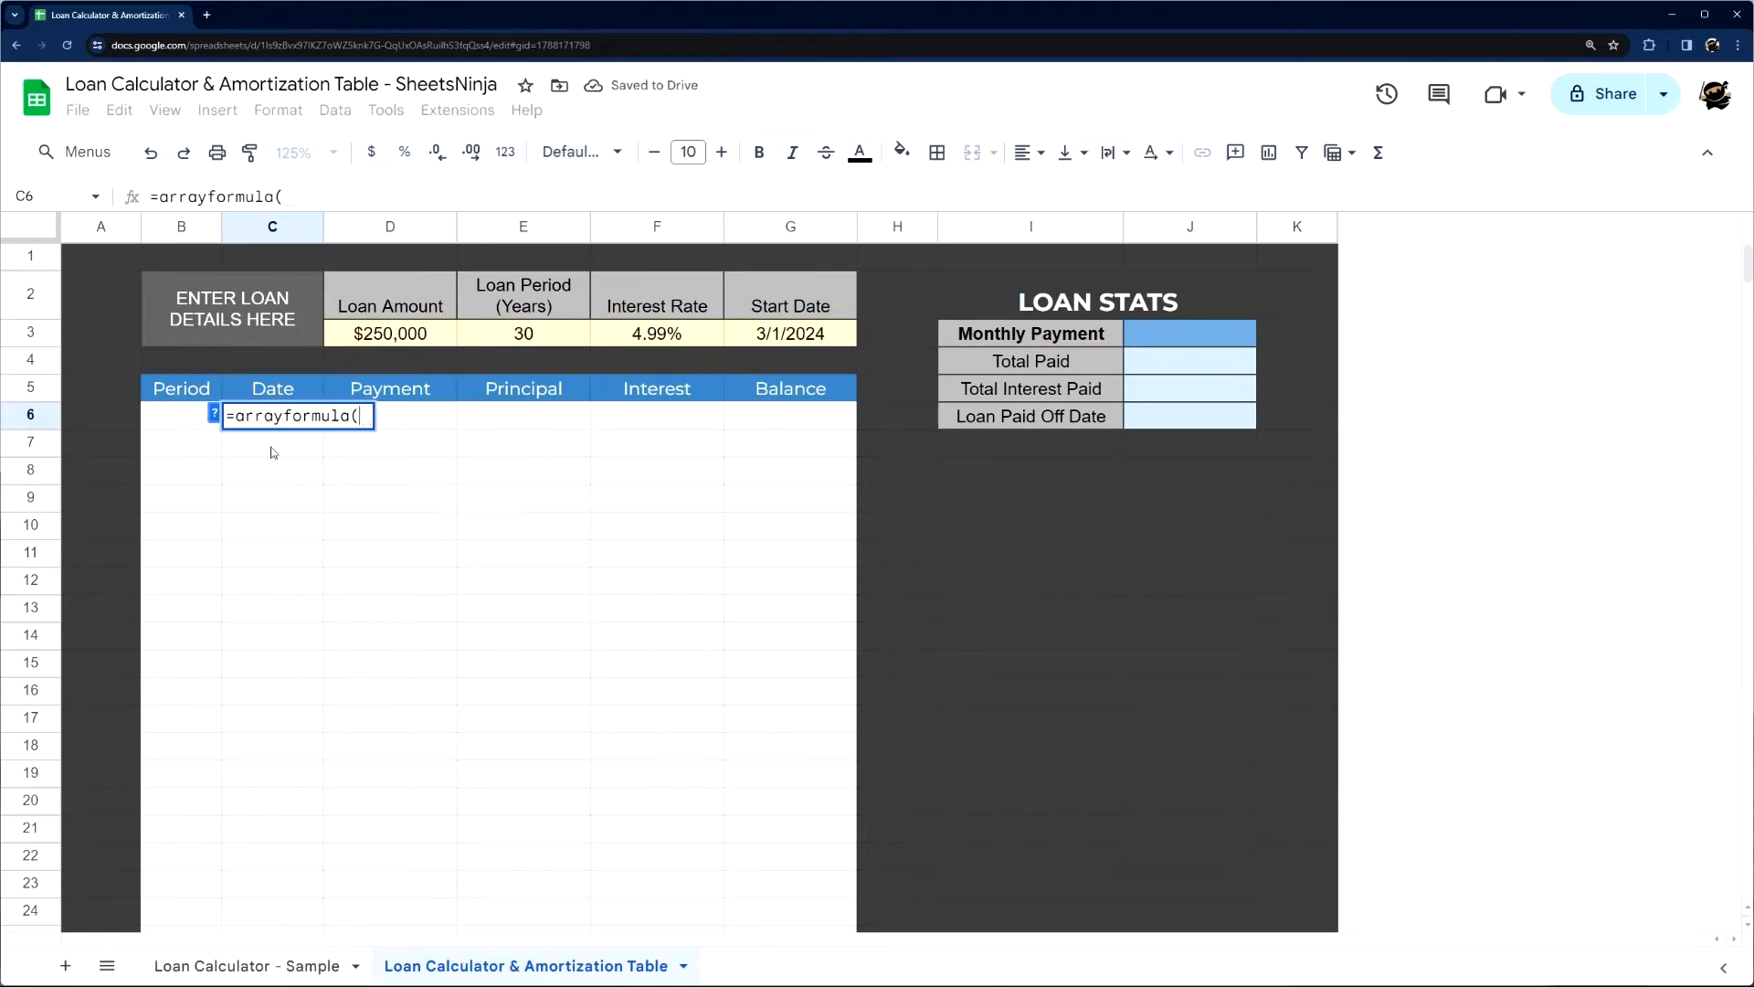
pyautogui.write('date(year(')
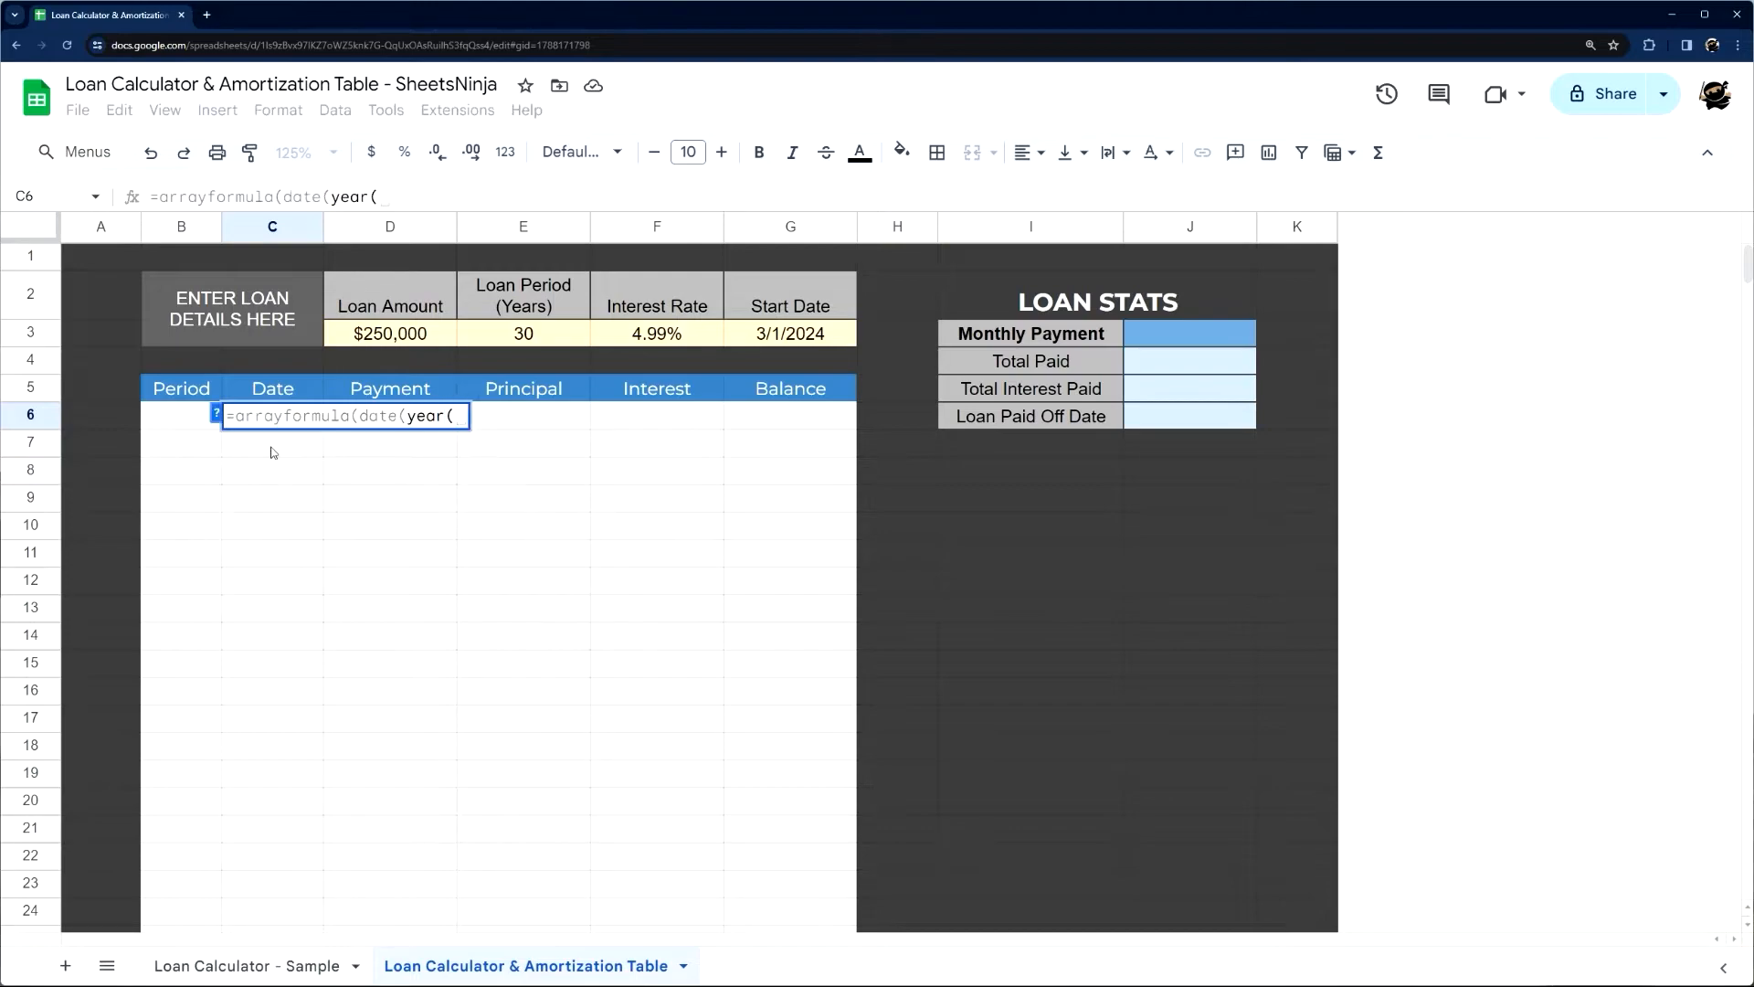
pyautogui.click(765, 336)
pyautogui.write(')')
# Check the year part of the C6 formula against the DATE function help, then end that argument with a comma
pyautogui.moveTo(331, 197); pyautogui.dragTo(294, 197)
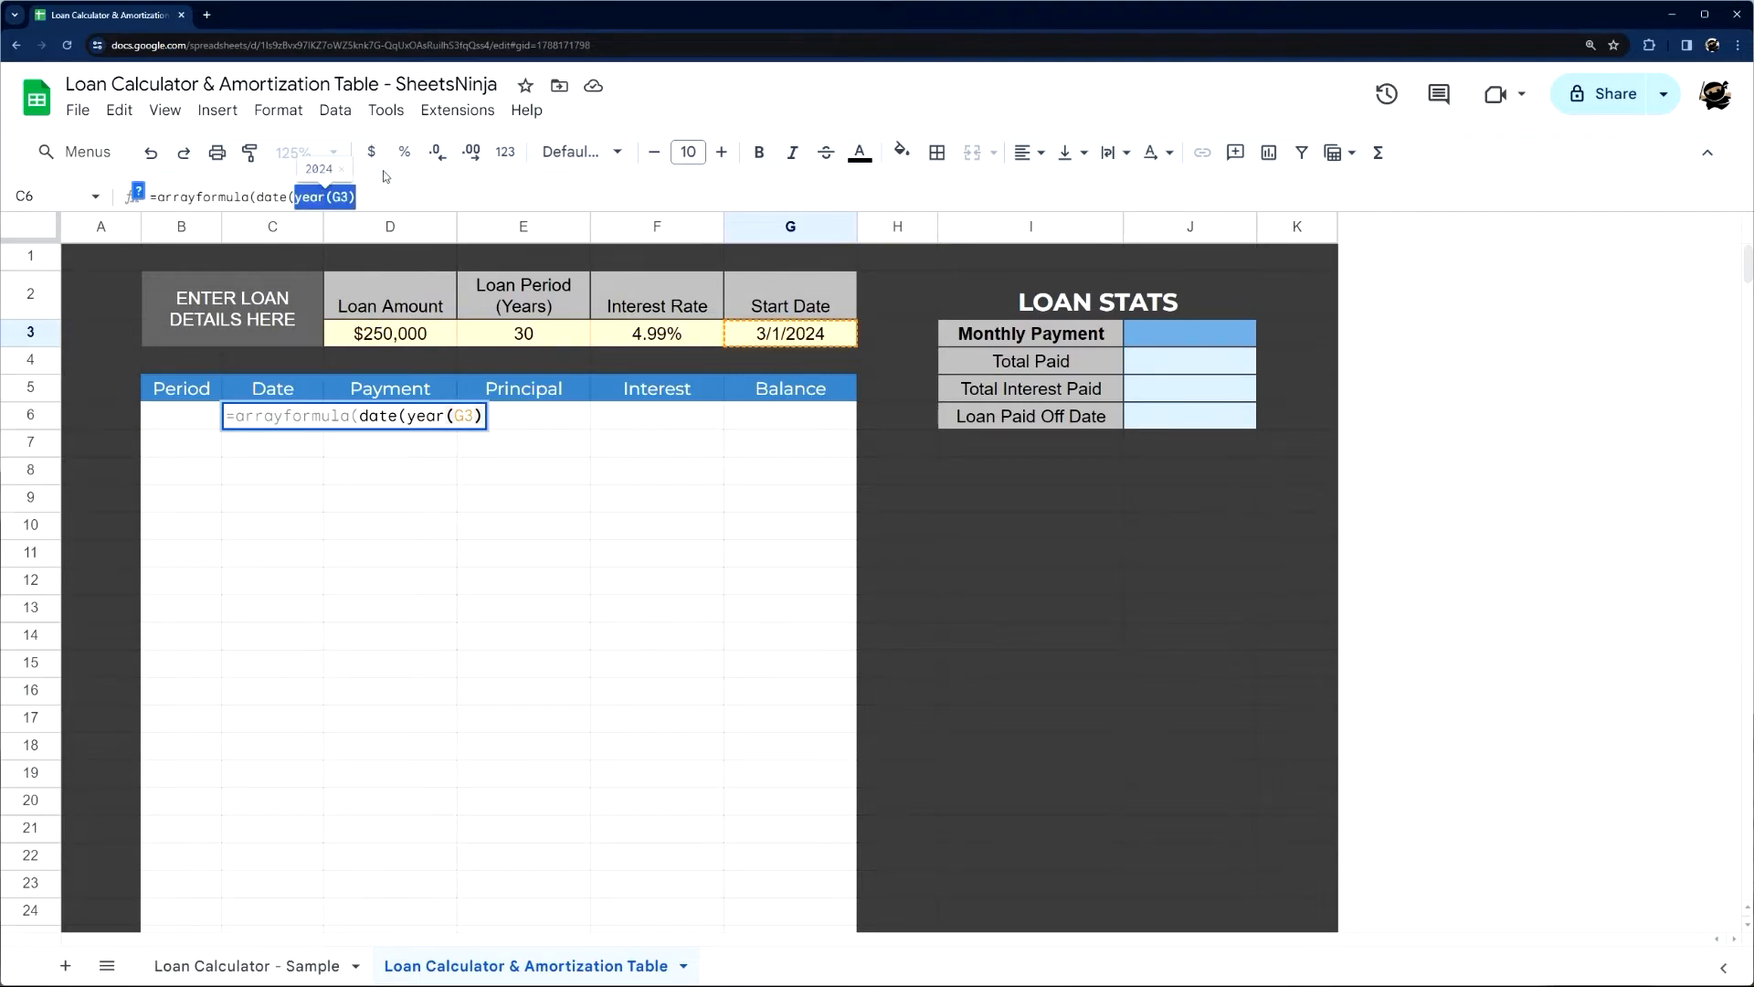
pyautogui.press('Right')
pyautogui.click(296, 206)
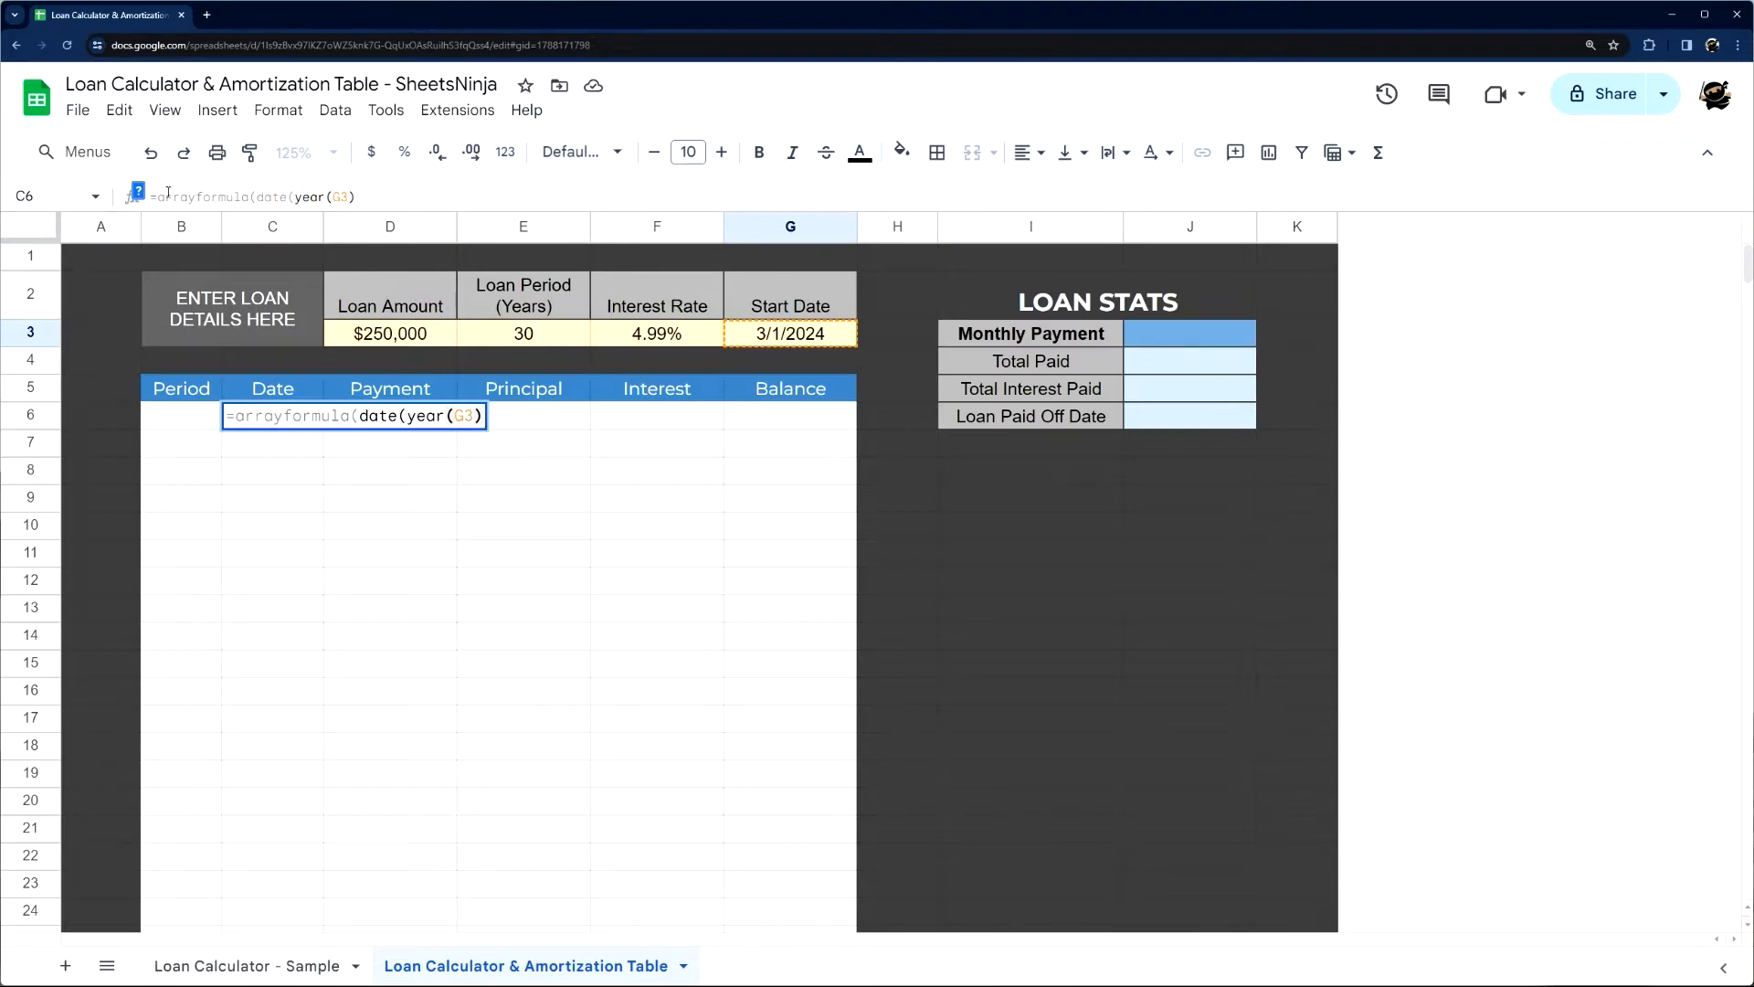
pyautogui.click(137, 191)
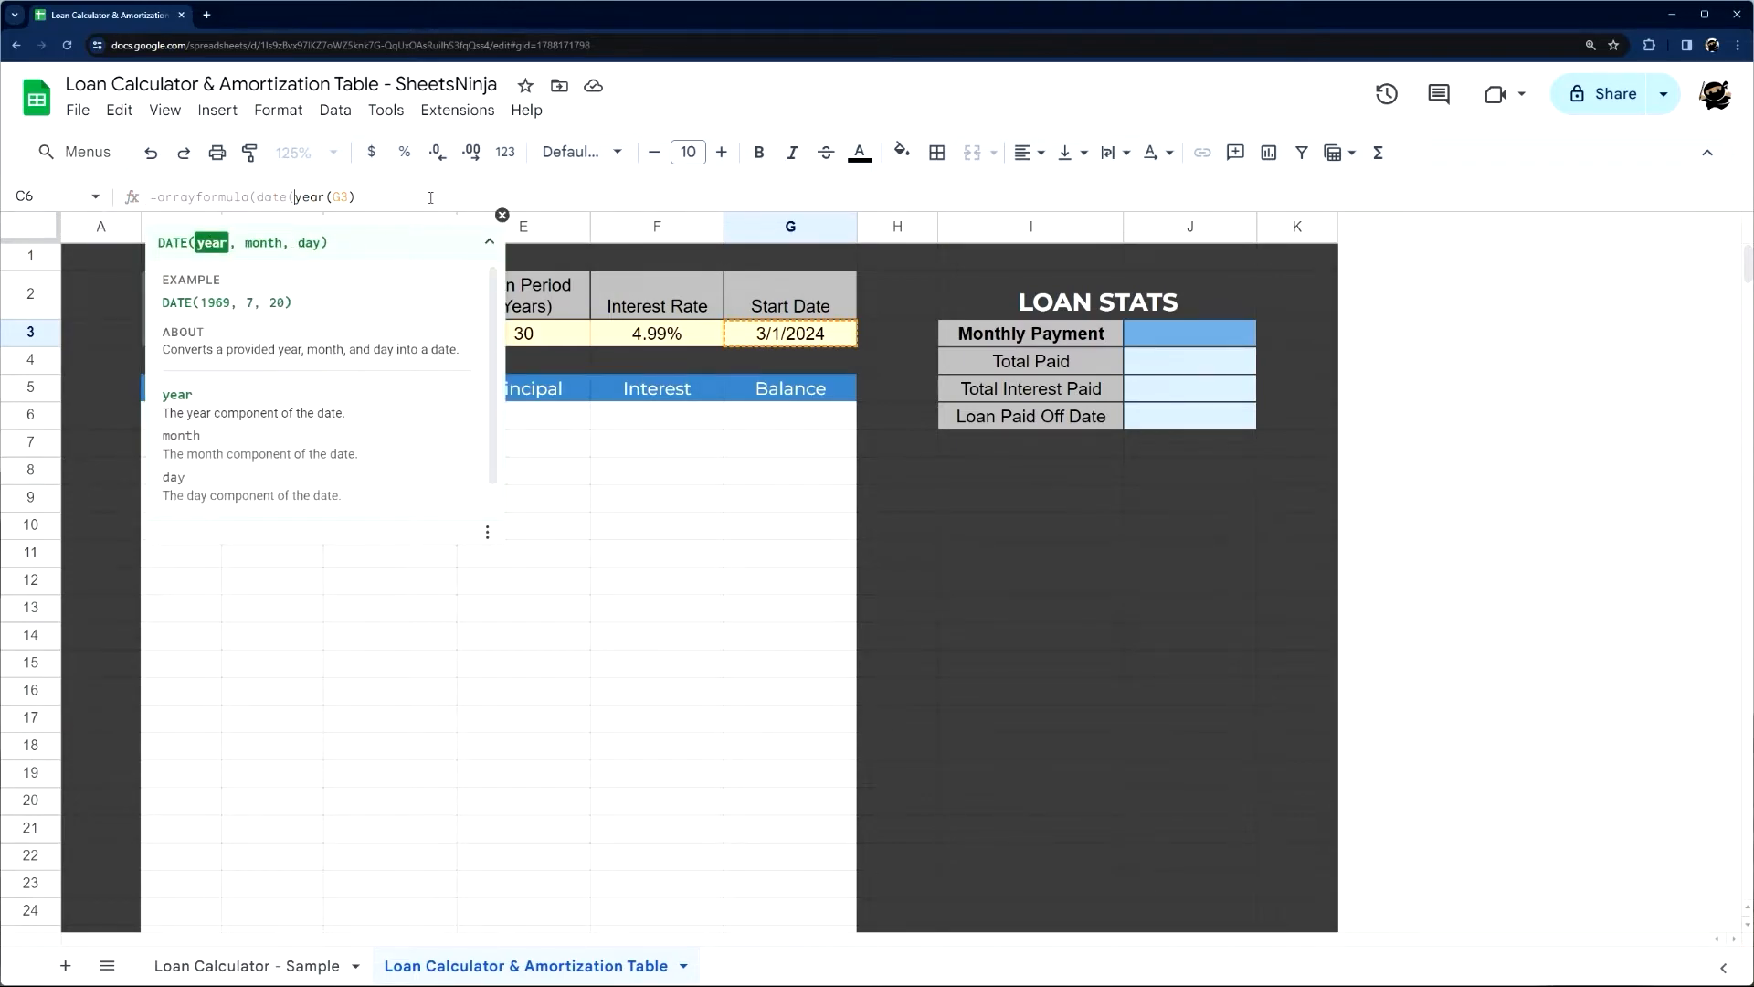
pyautogui.click(501, 215)
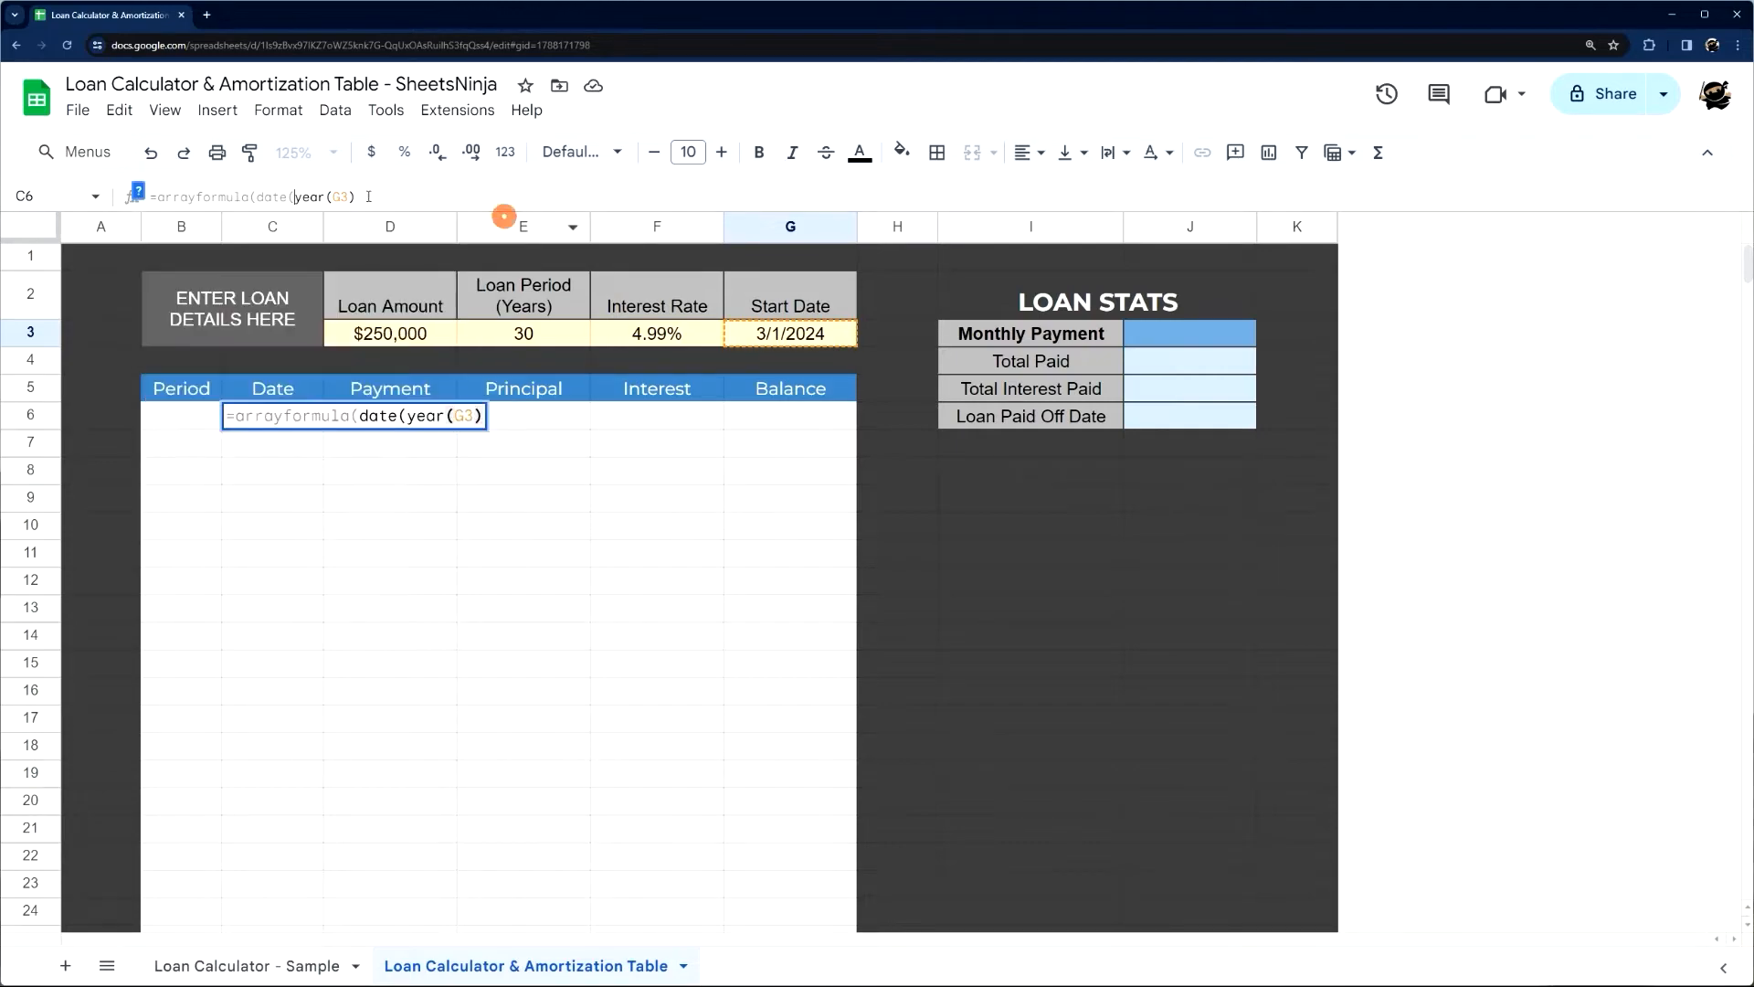
pyautogui.click(365, 195)
pyautogui.write(',')
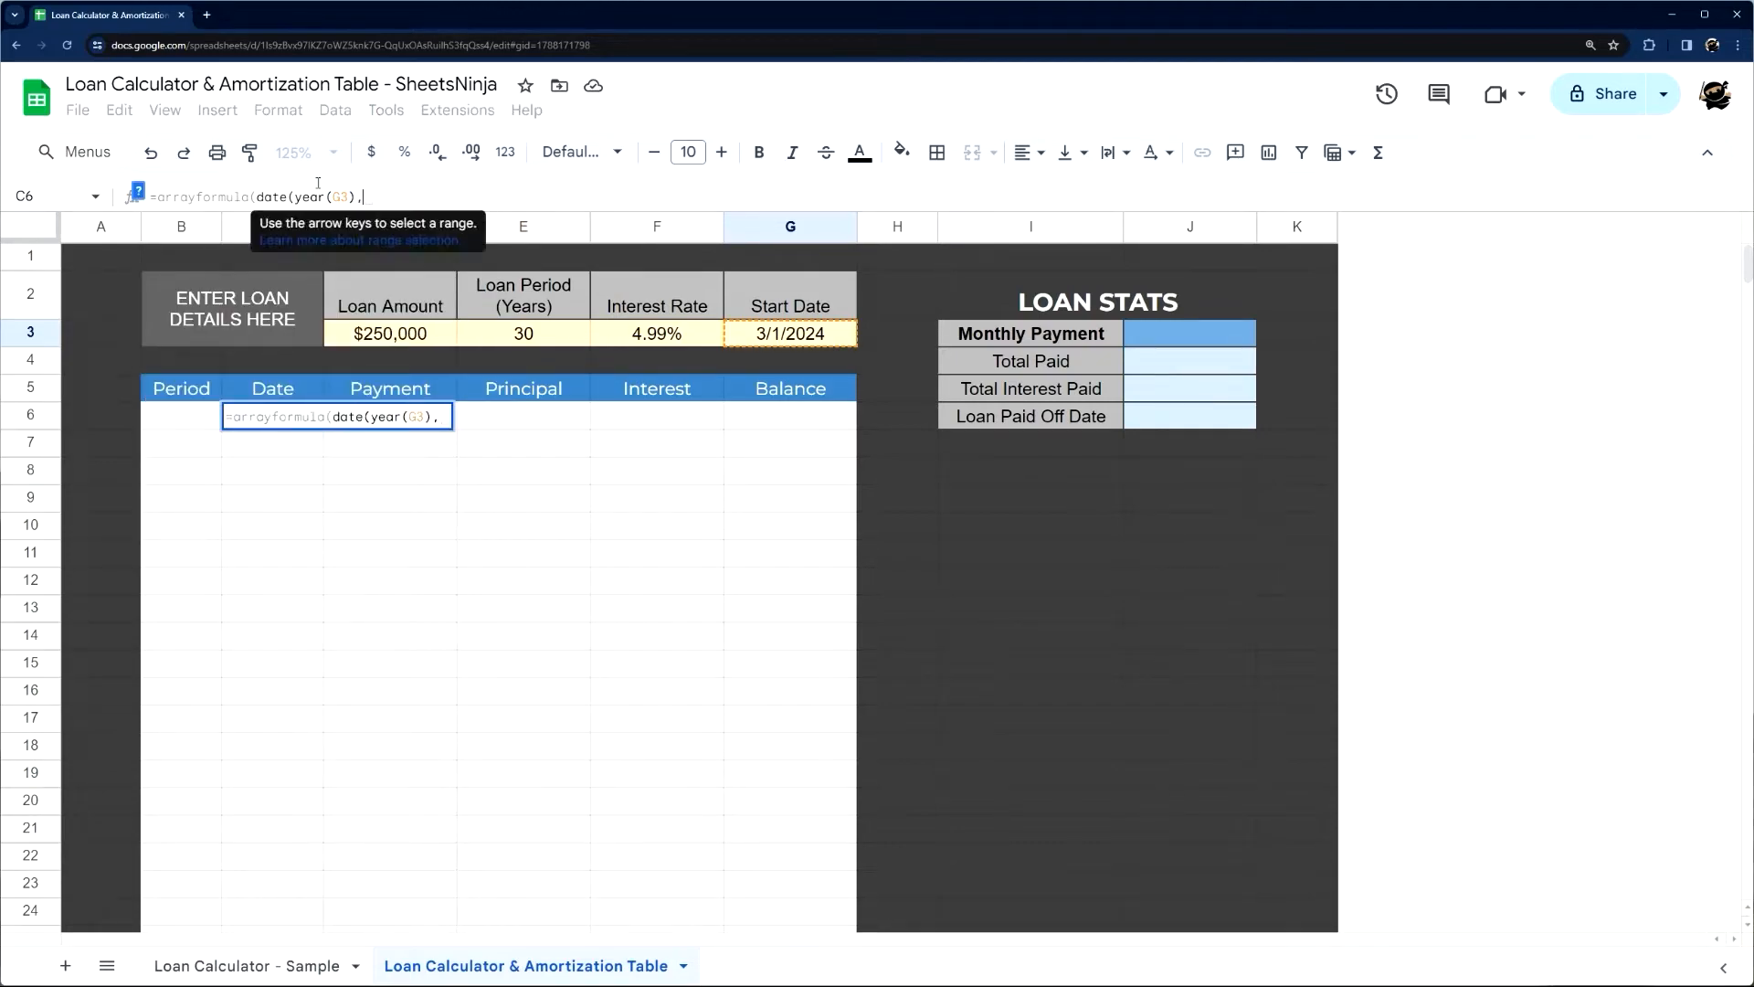
# Review the DATE and ARRAYFORMULA help, then add sequence(E3*12) as the month argument of the C6 formula
pyautogui.click(137, 192)
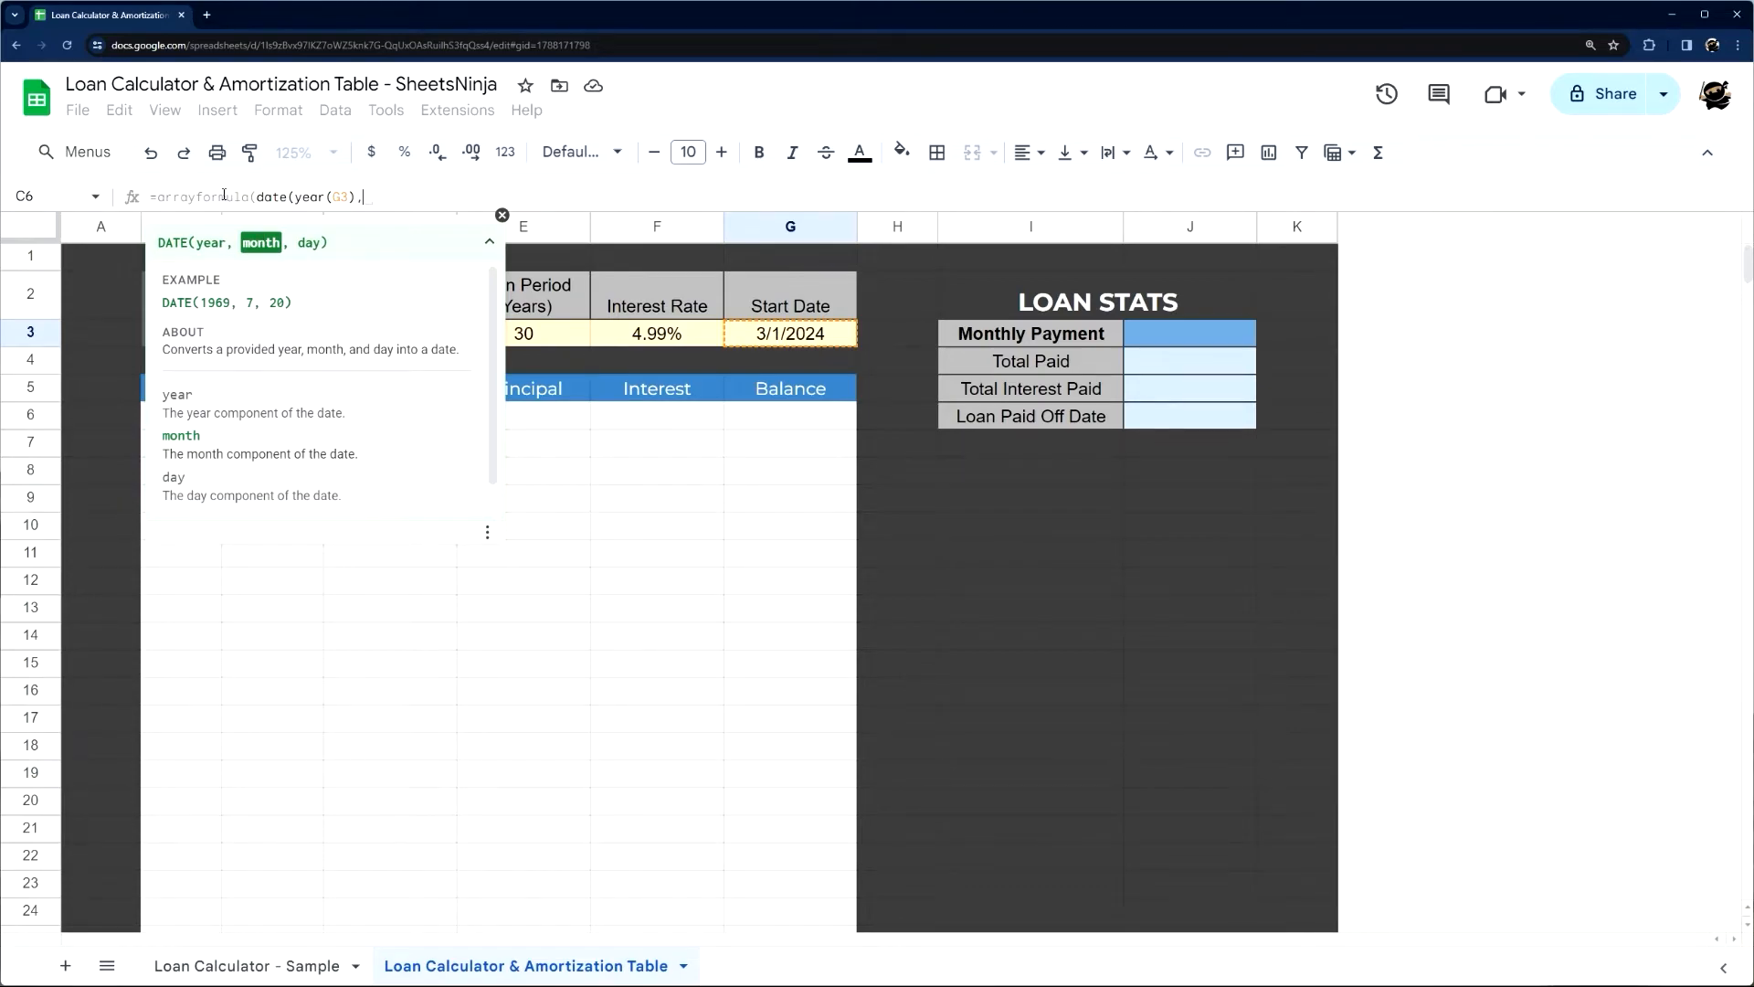
pyautogui.moveTo(248, 196); pyautogui.dragTo(158, 196)
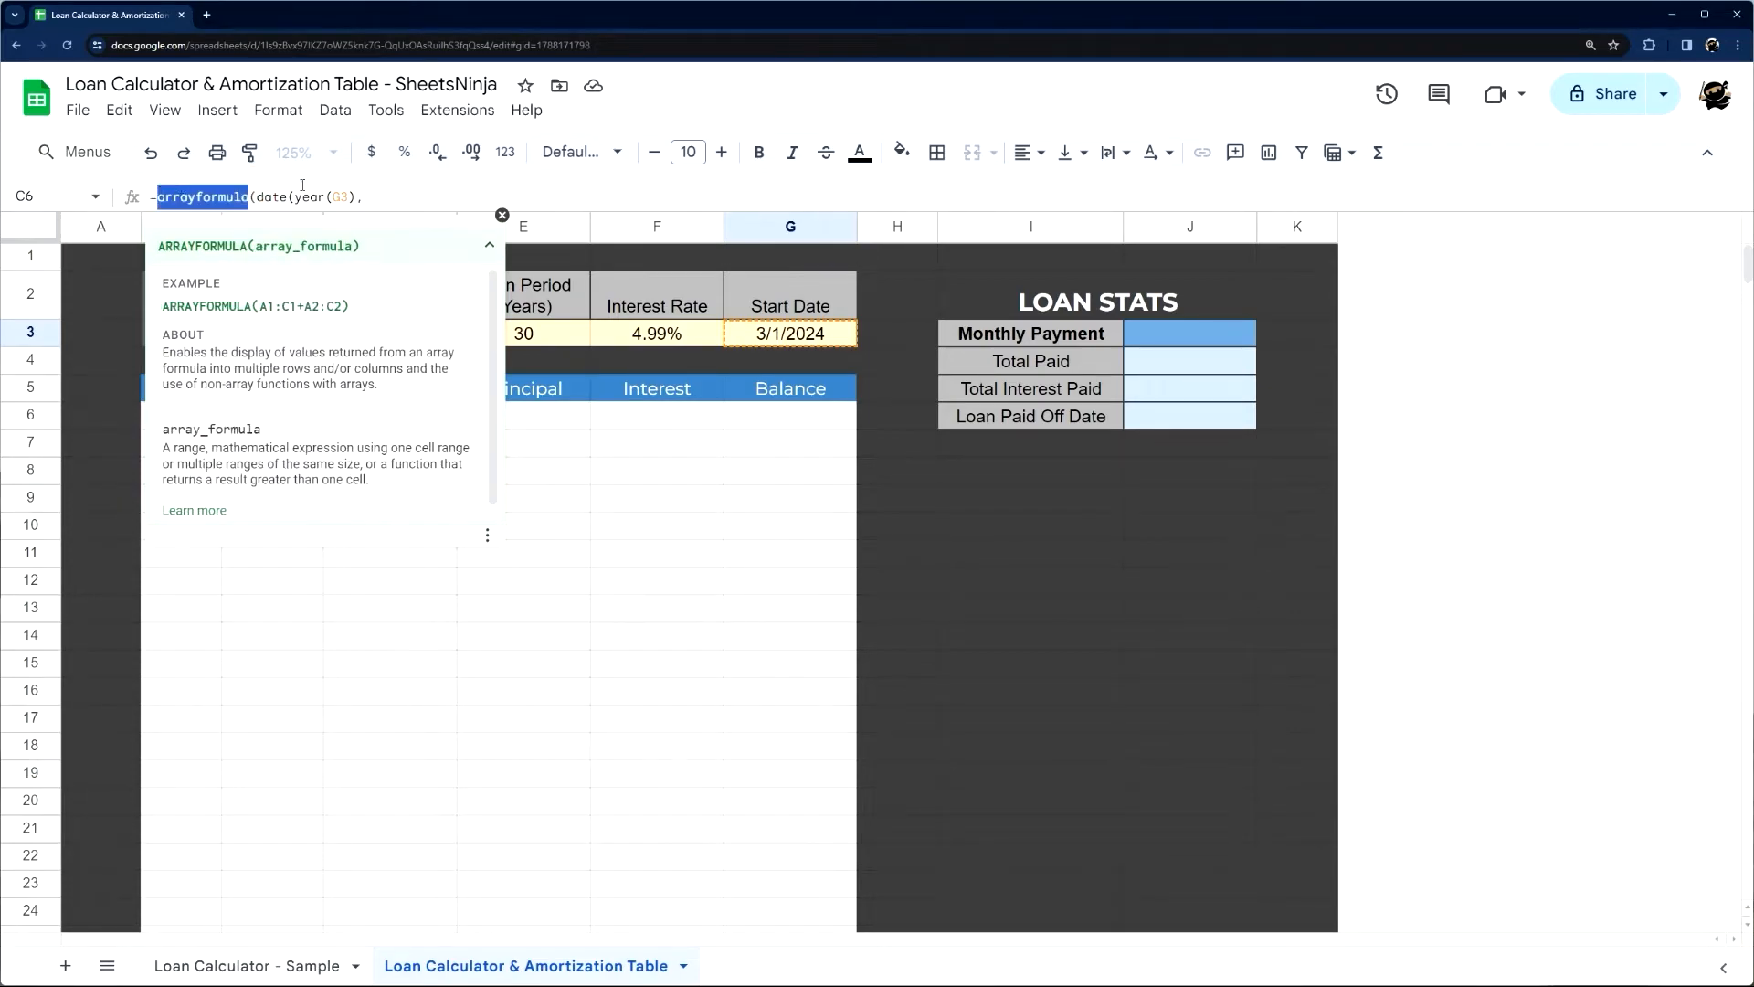
pyautogui.click(376, 193)
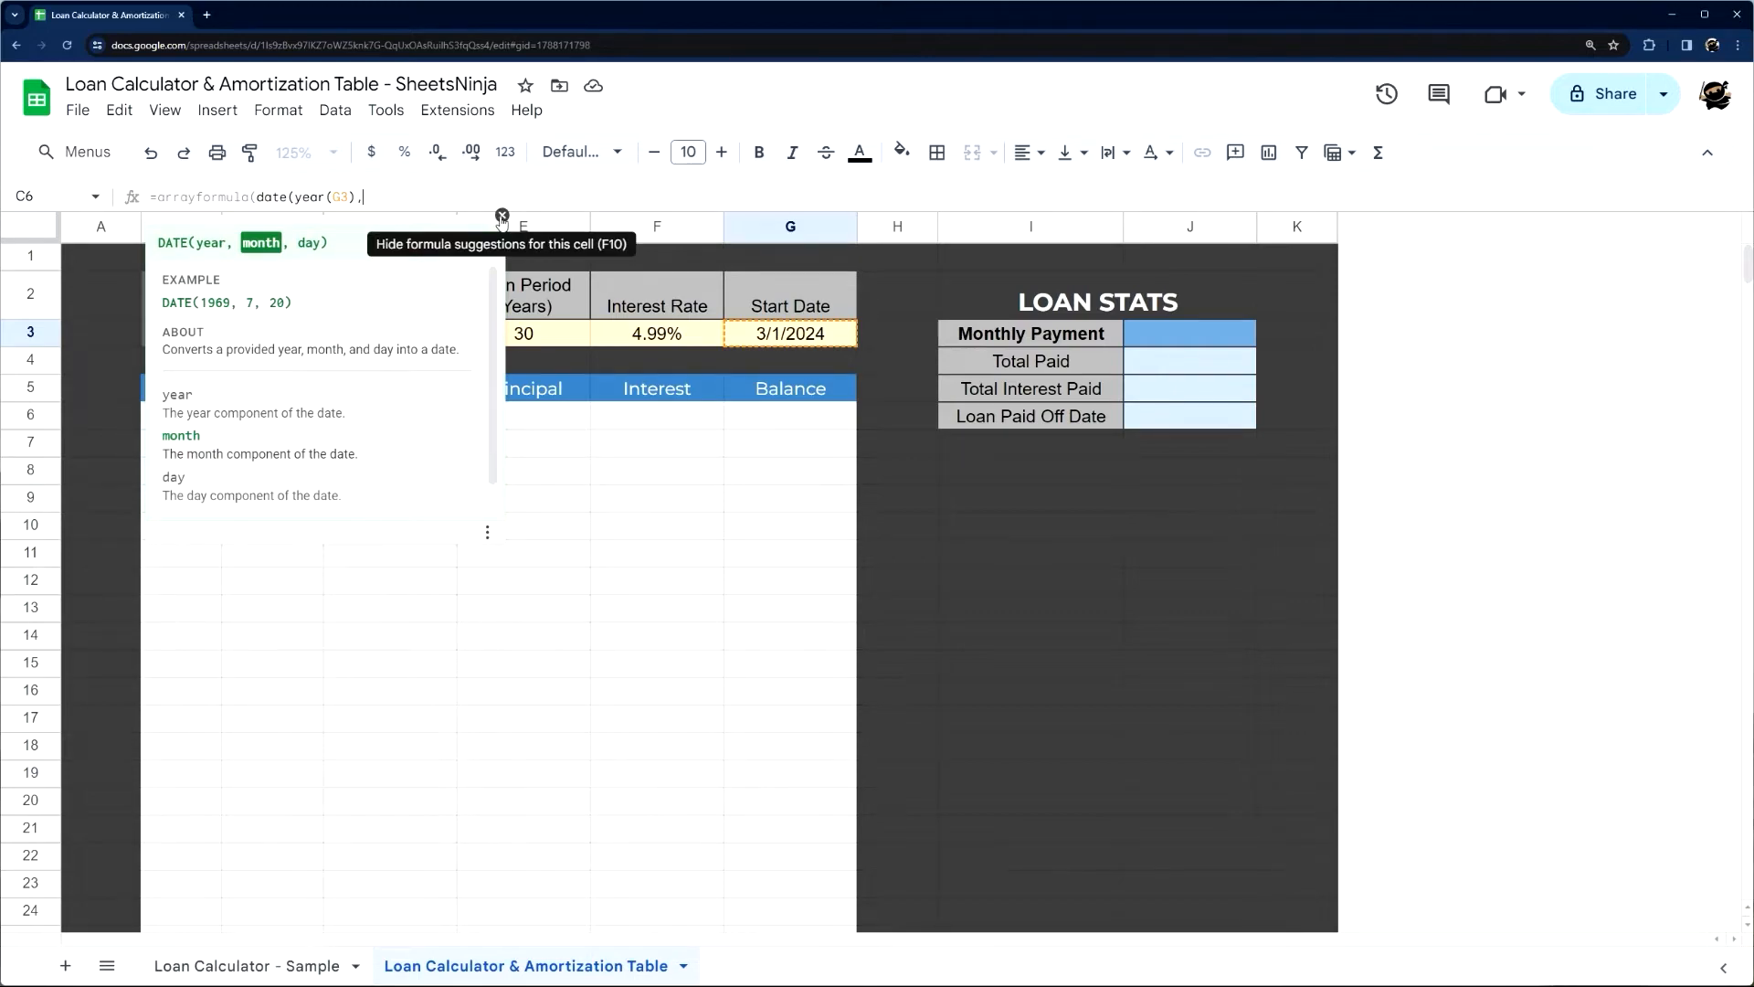
pyautogui.write('sequen')
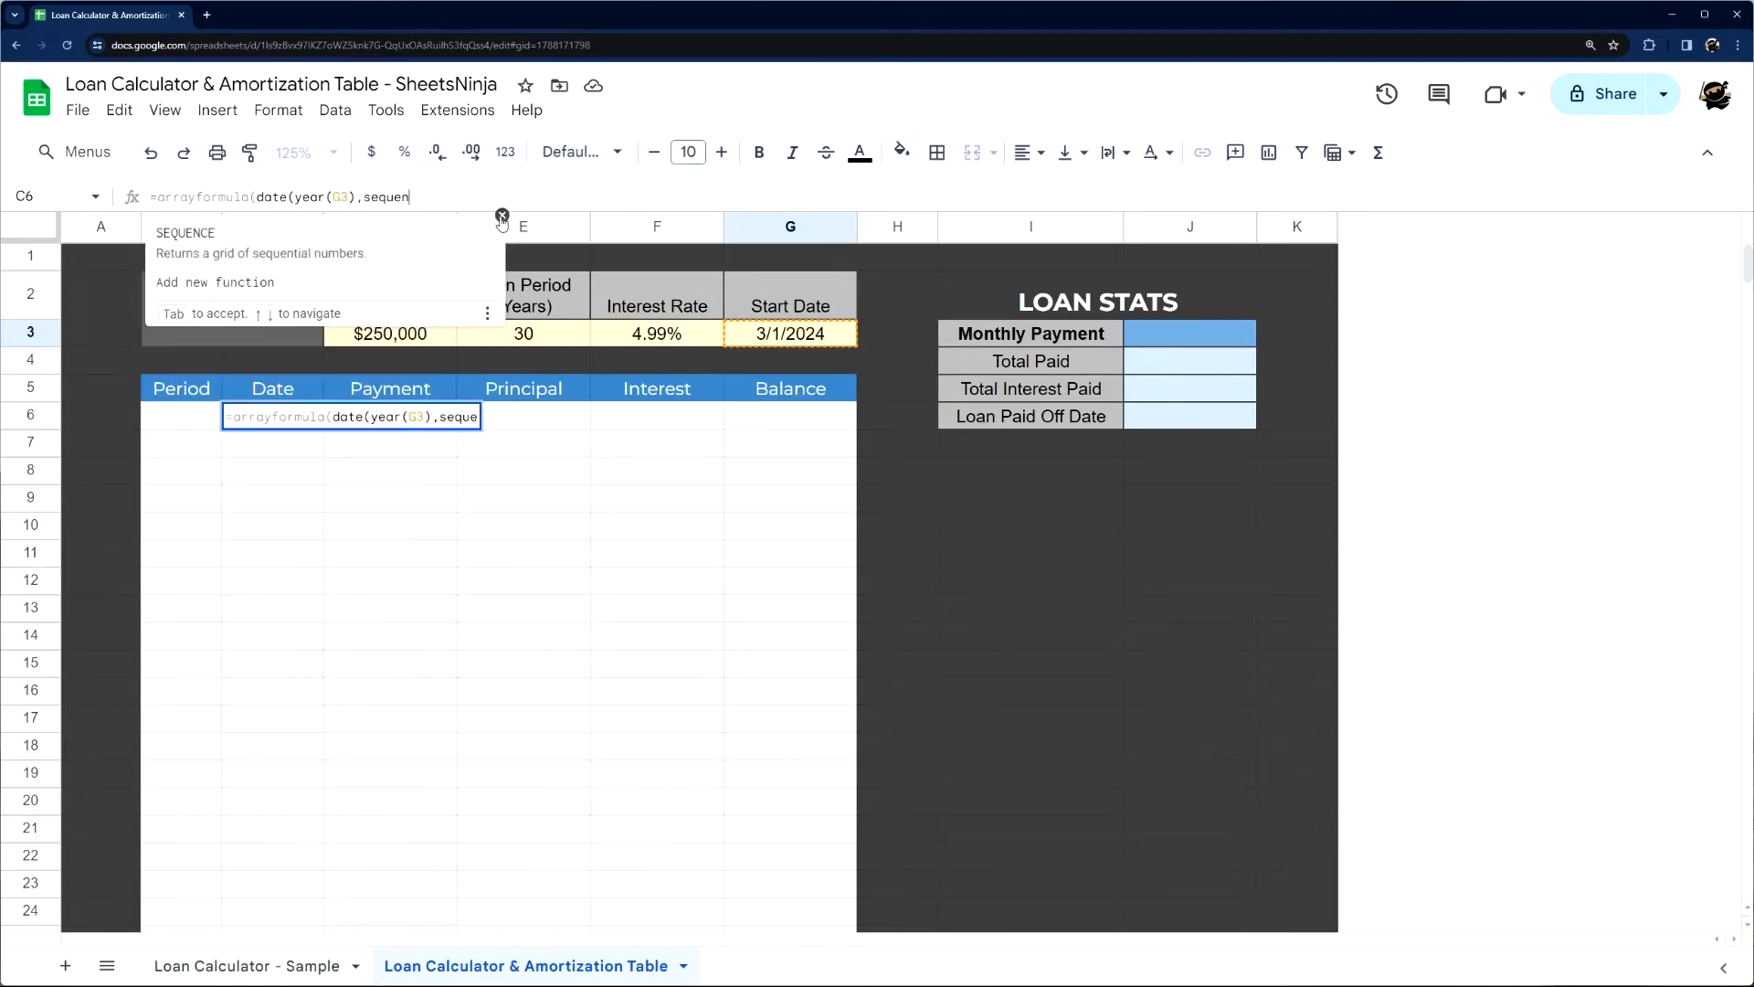
pyautogui.press('Tab')
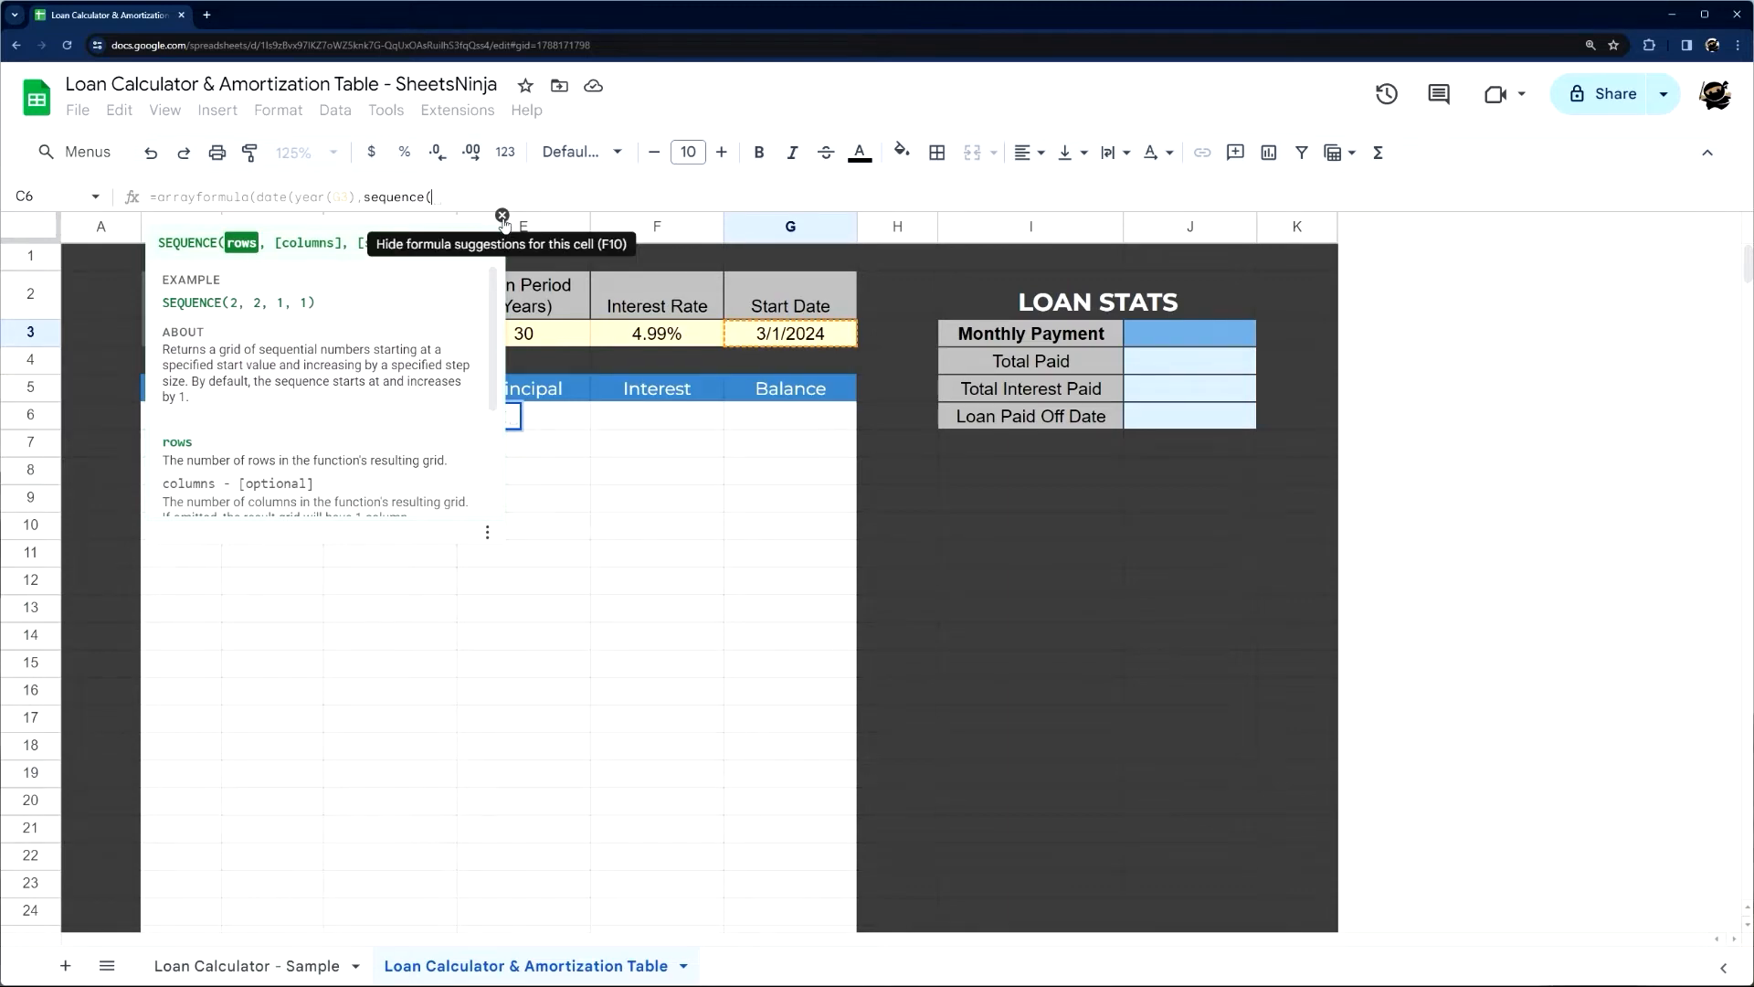
pyautogui.click(539, 332)
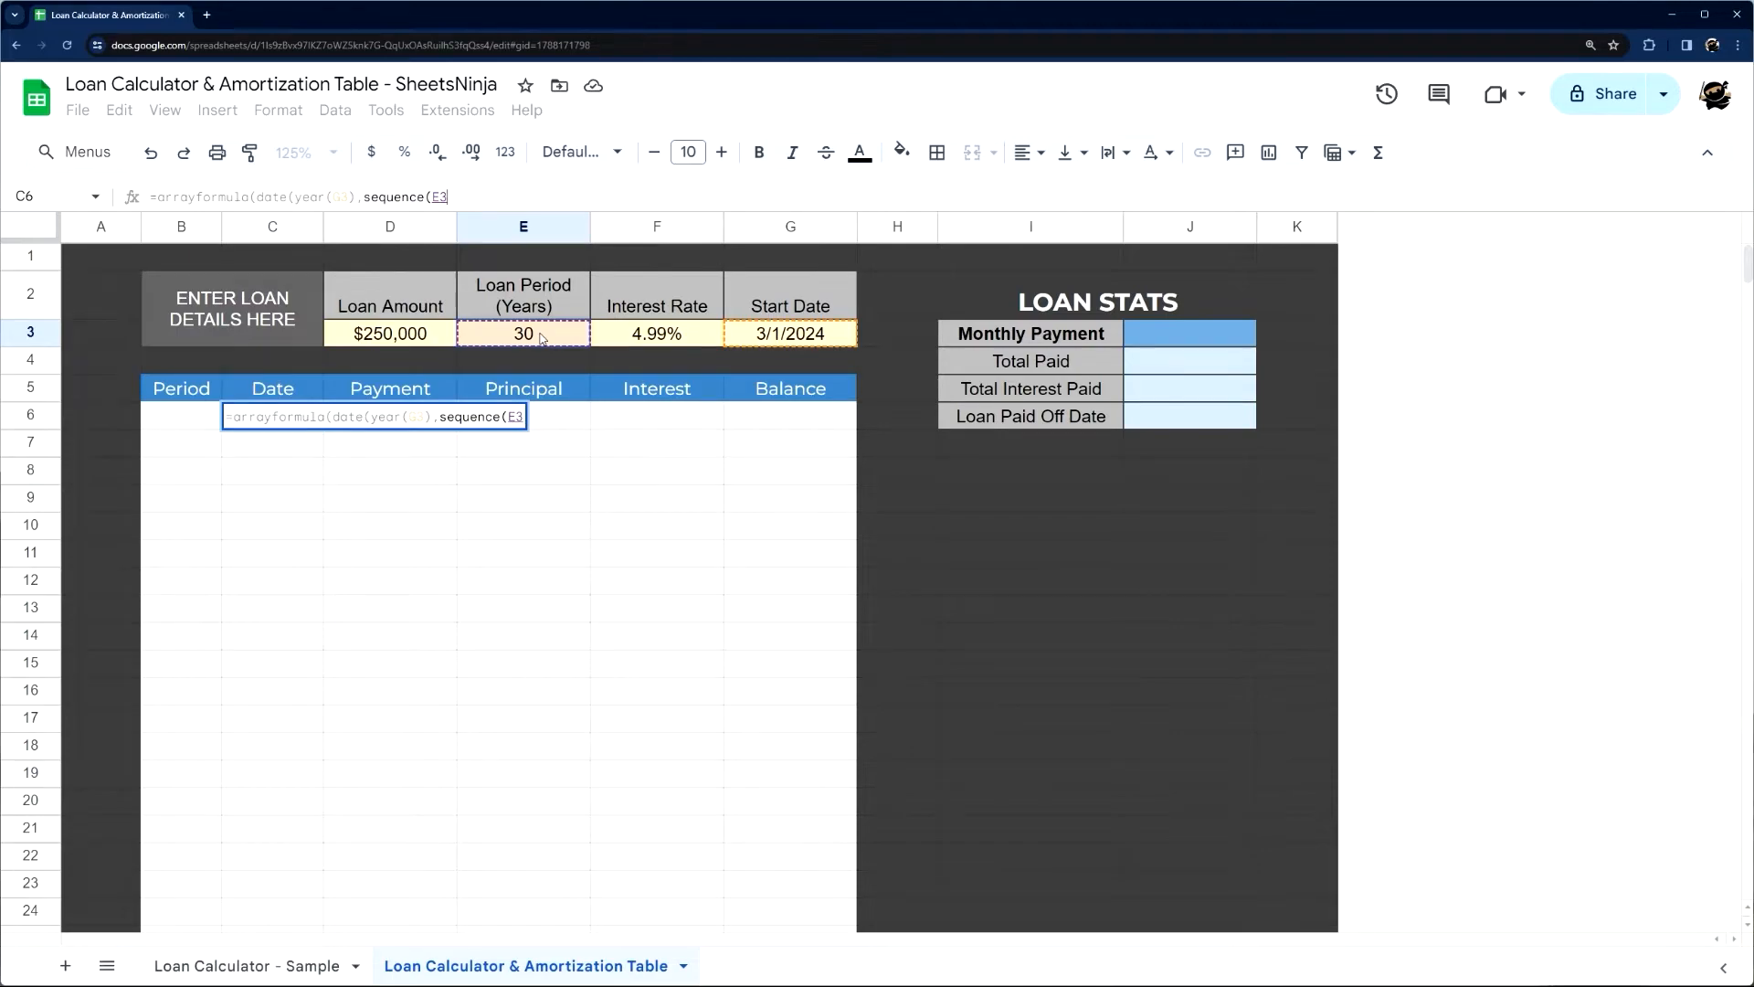
pyautogui.write('*12')
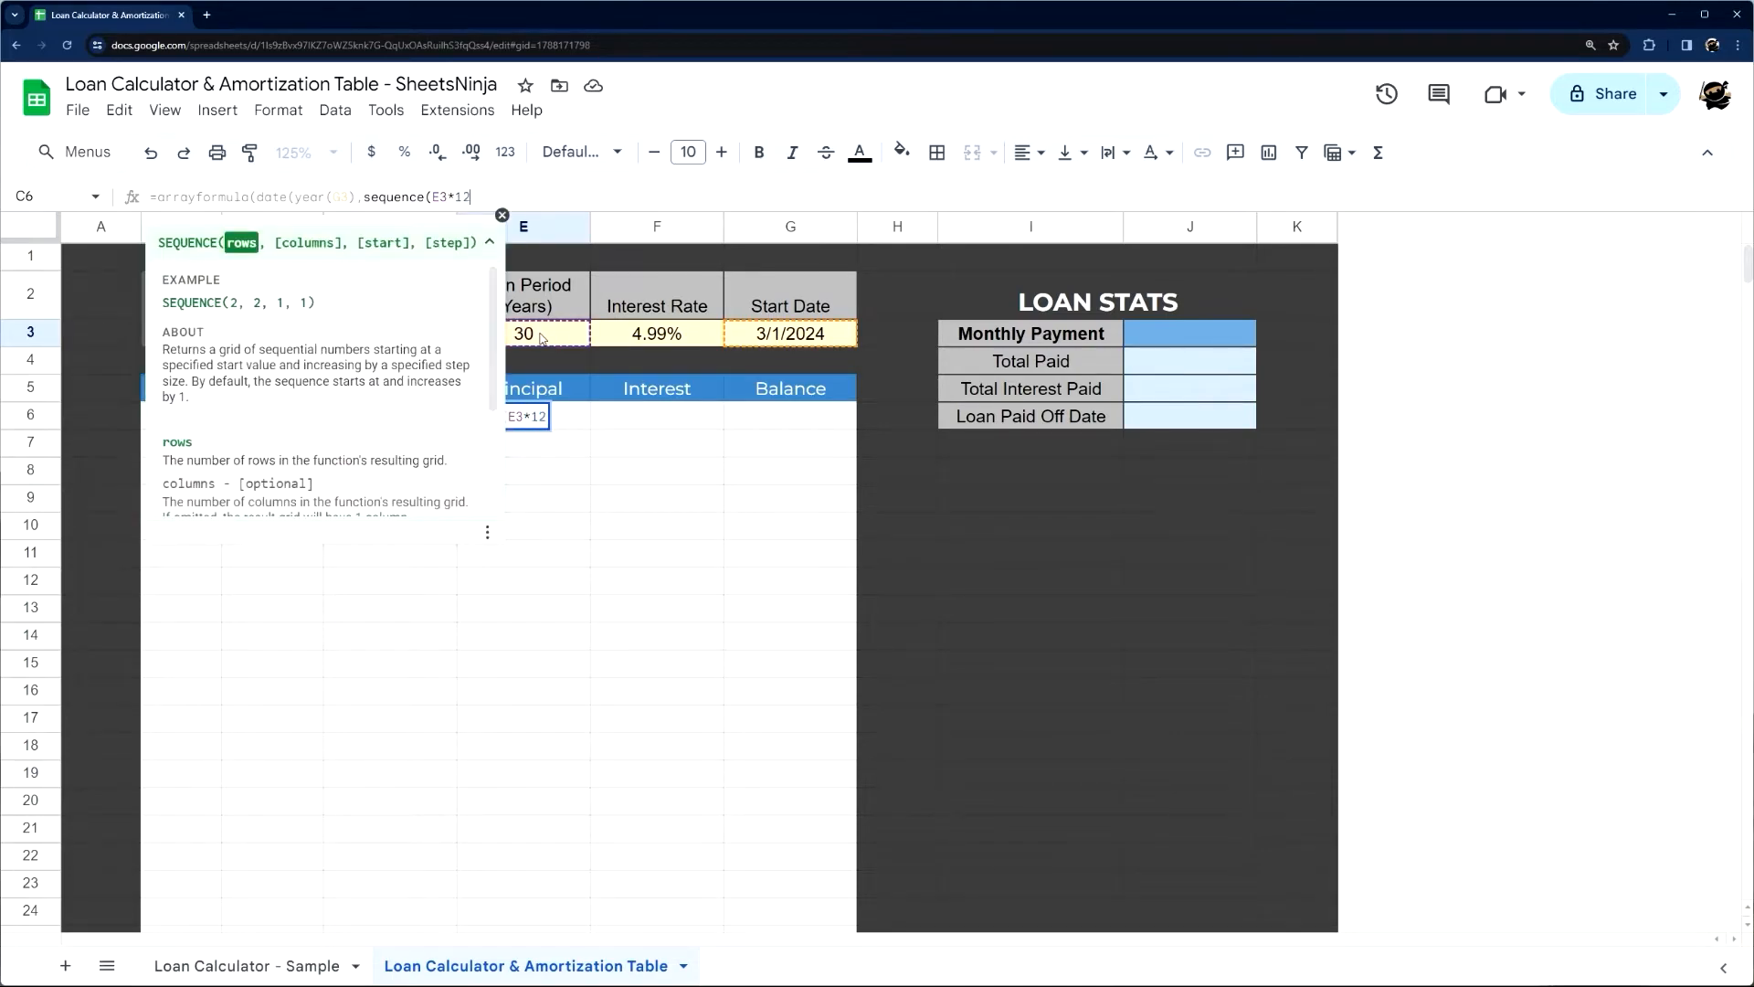
pyautogui.write(')')
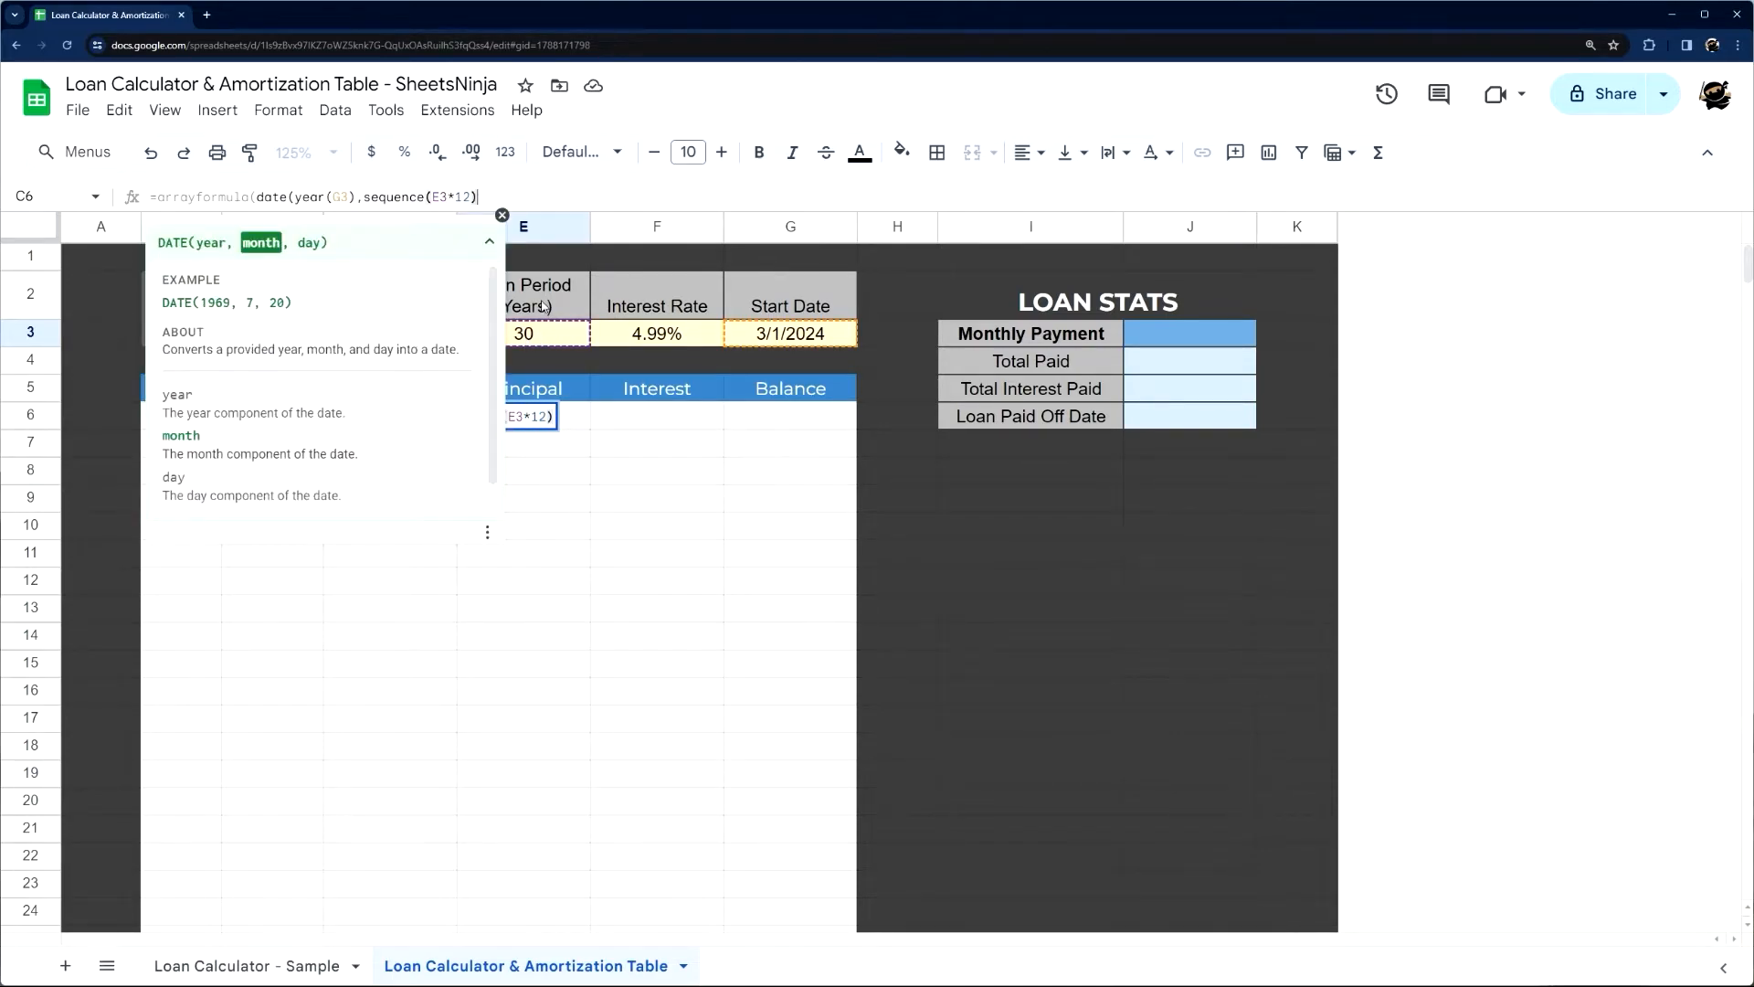
# Preview the E3*12 row count and set the sequence's column argument to 1
pyautogui.moveTo(435, 197); pyautogui.dragTo(471, 196)
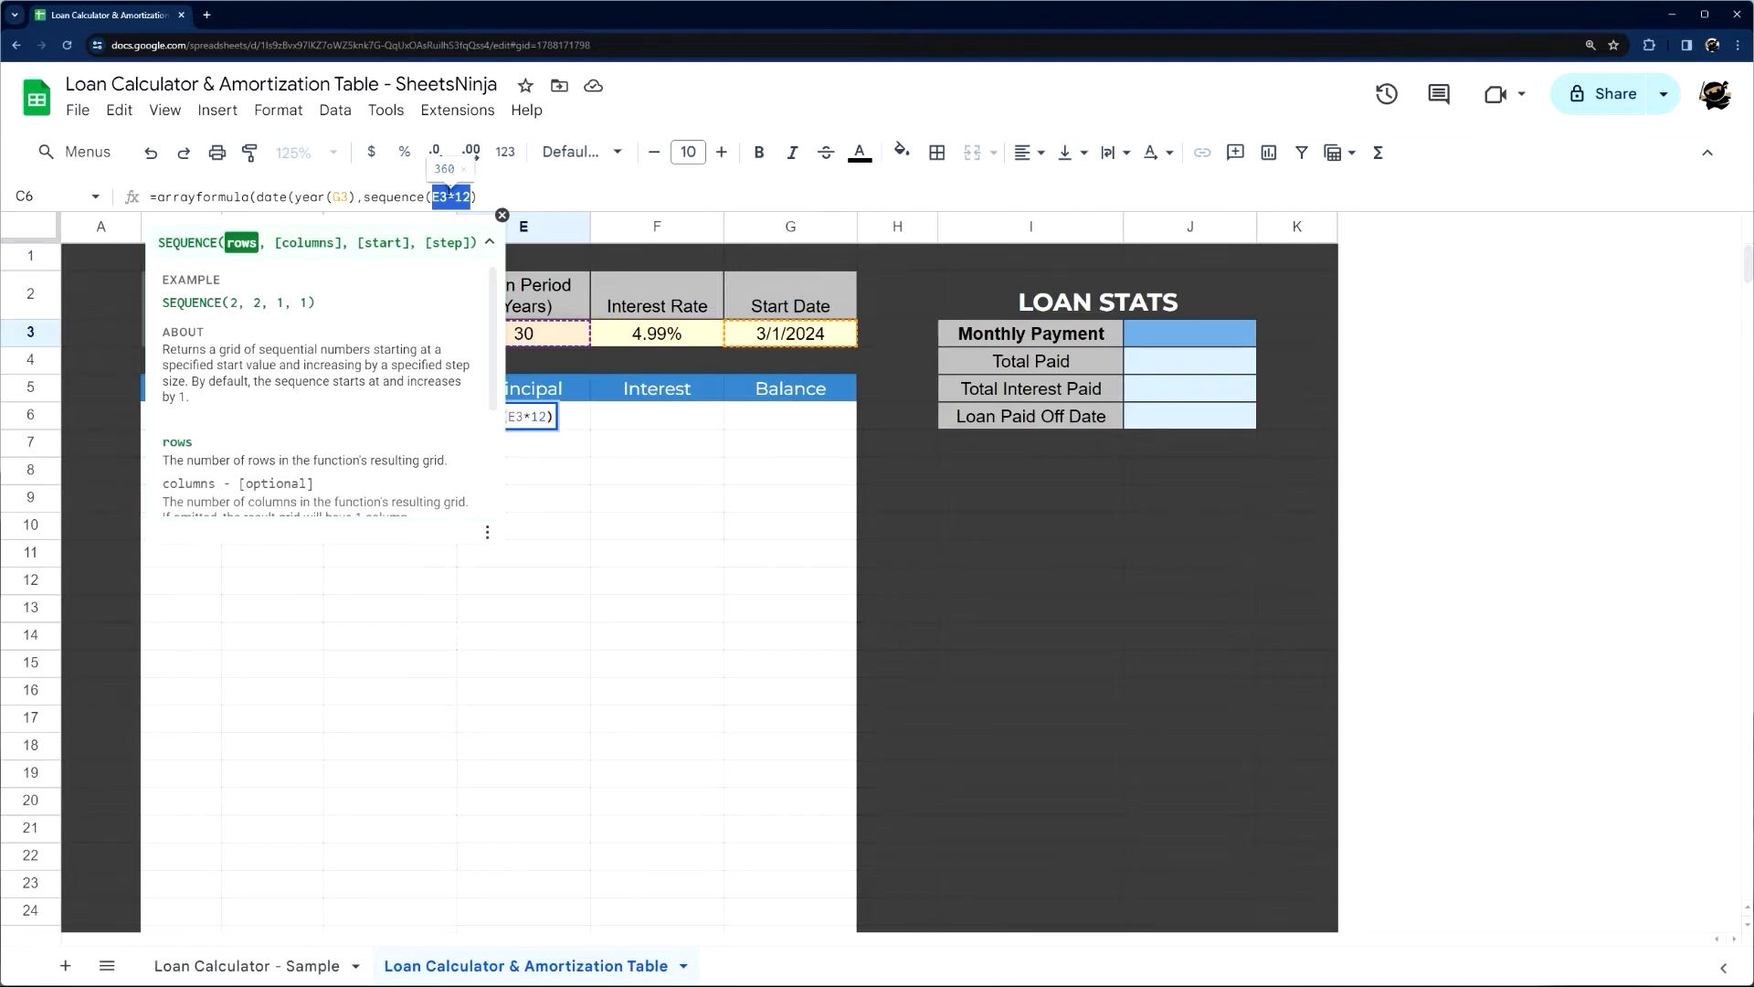
pyautogui.click(471, 197)
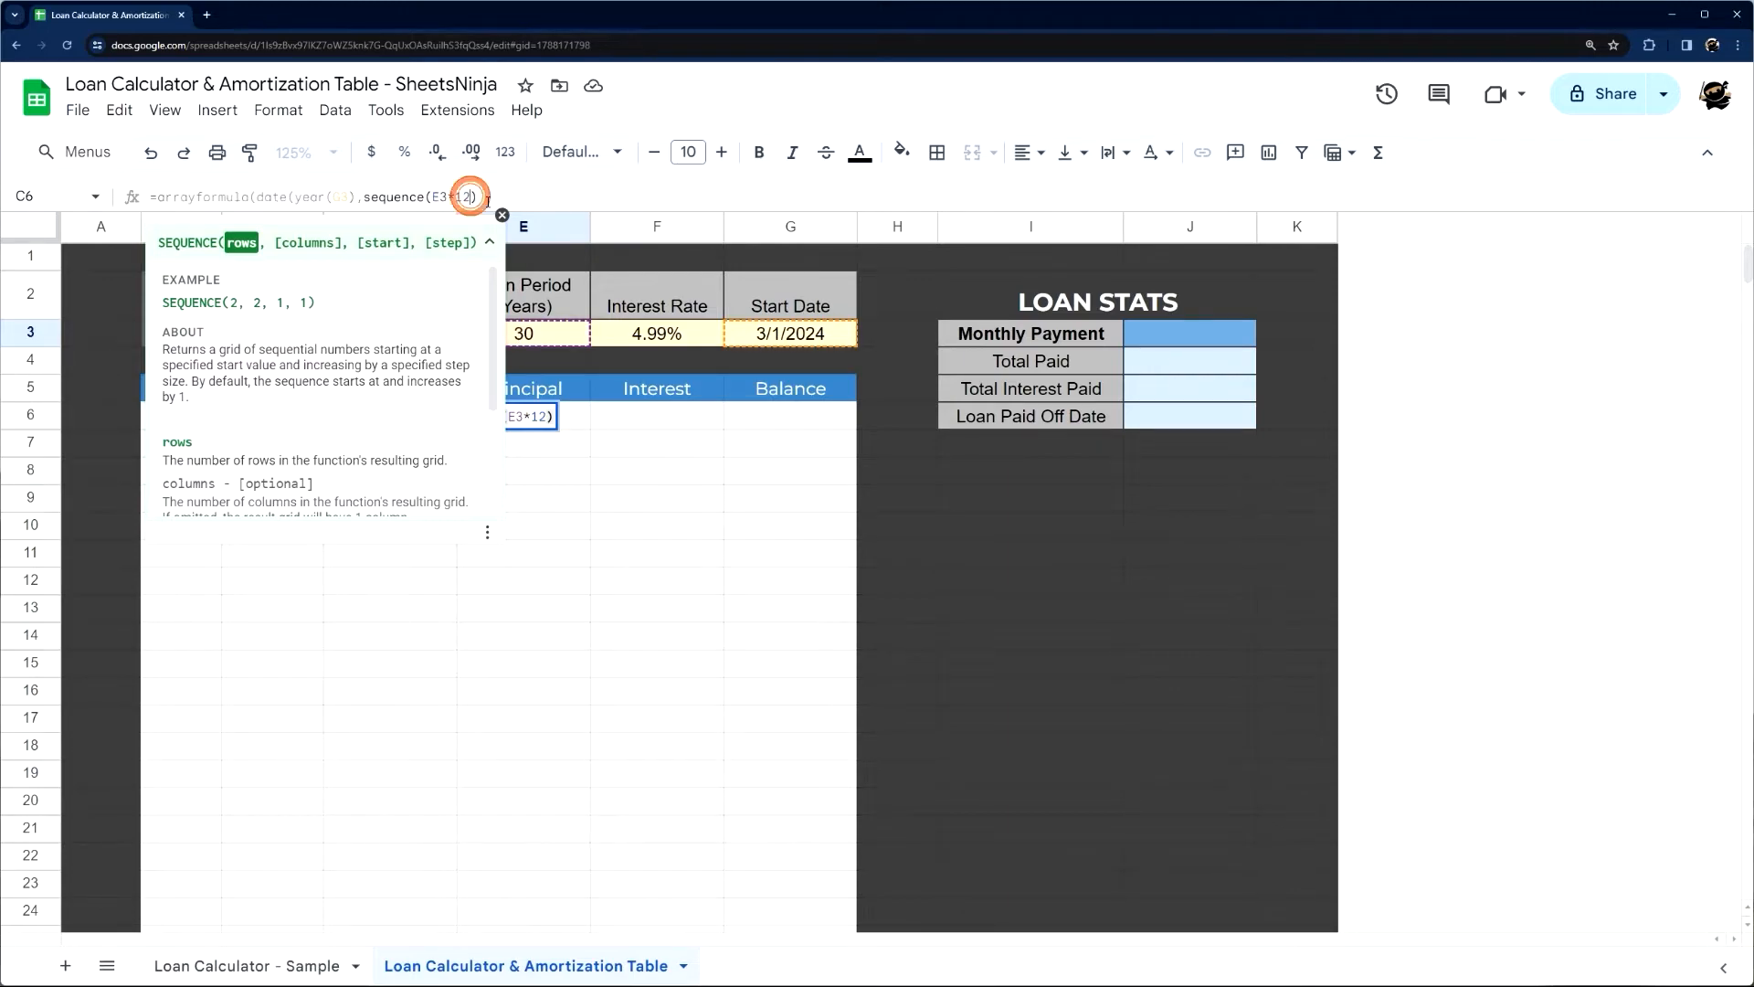
pyautogui.write(',1')
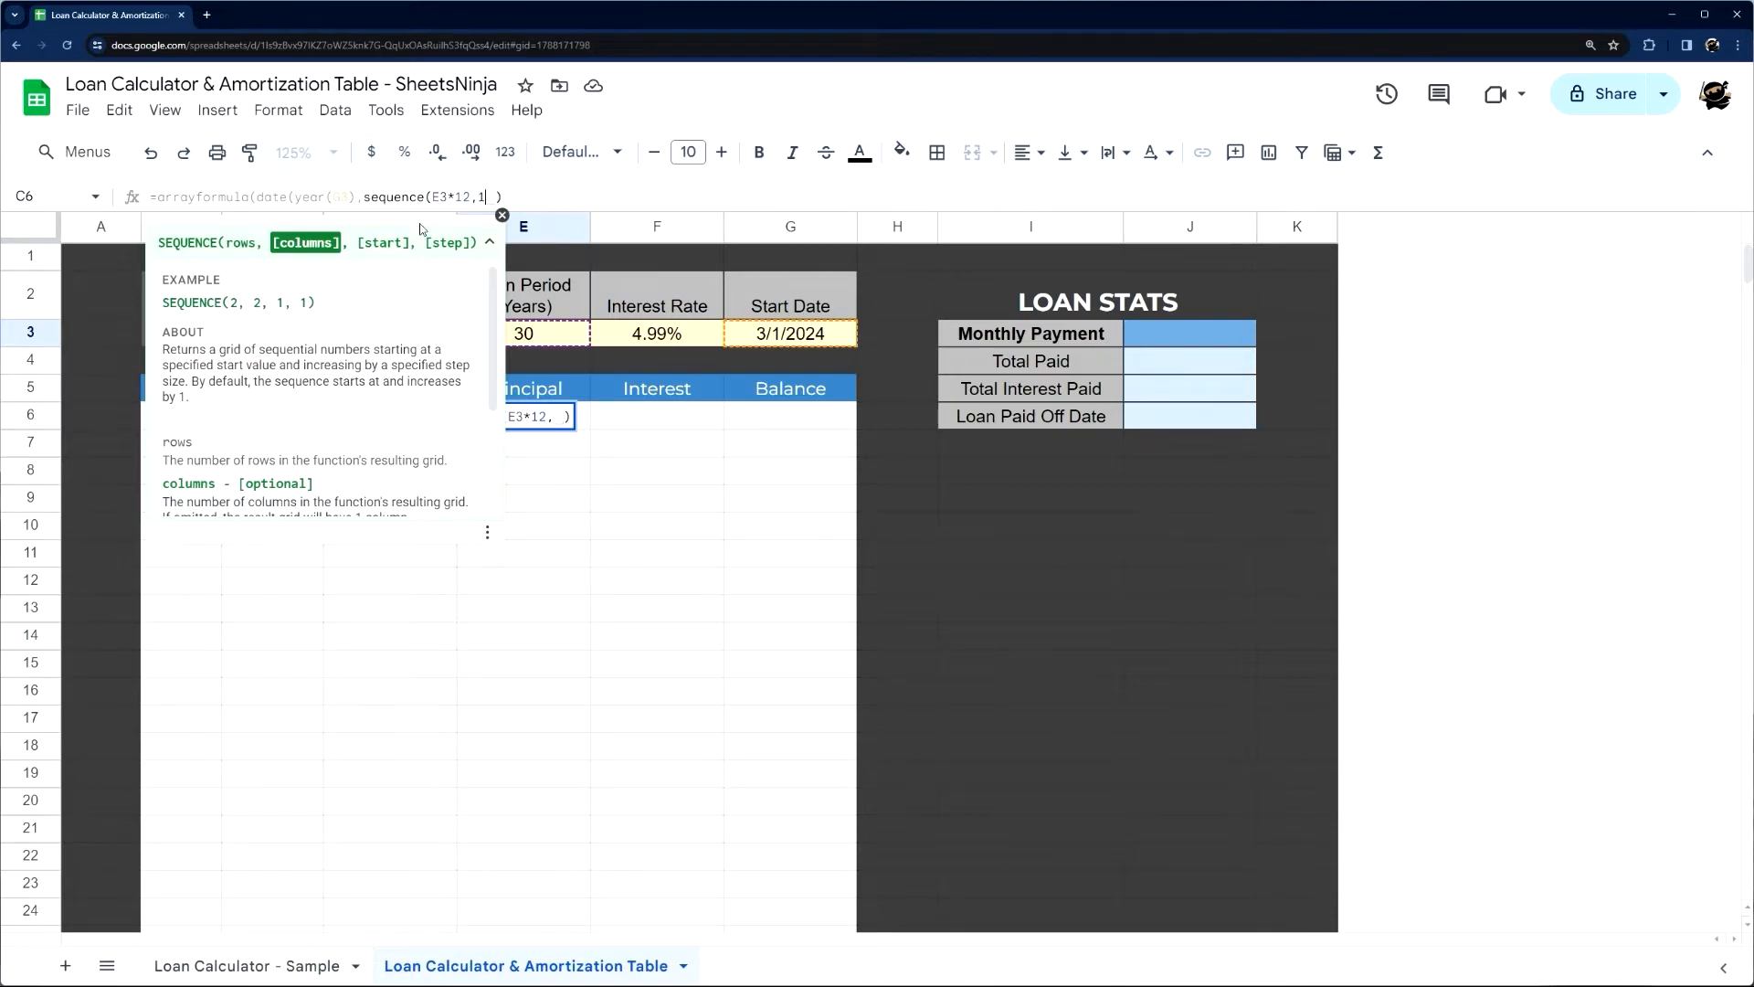
pyautogui.press('BackSpace')
pyautogui.write('1,')
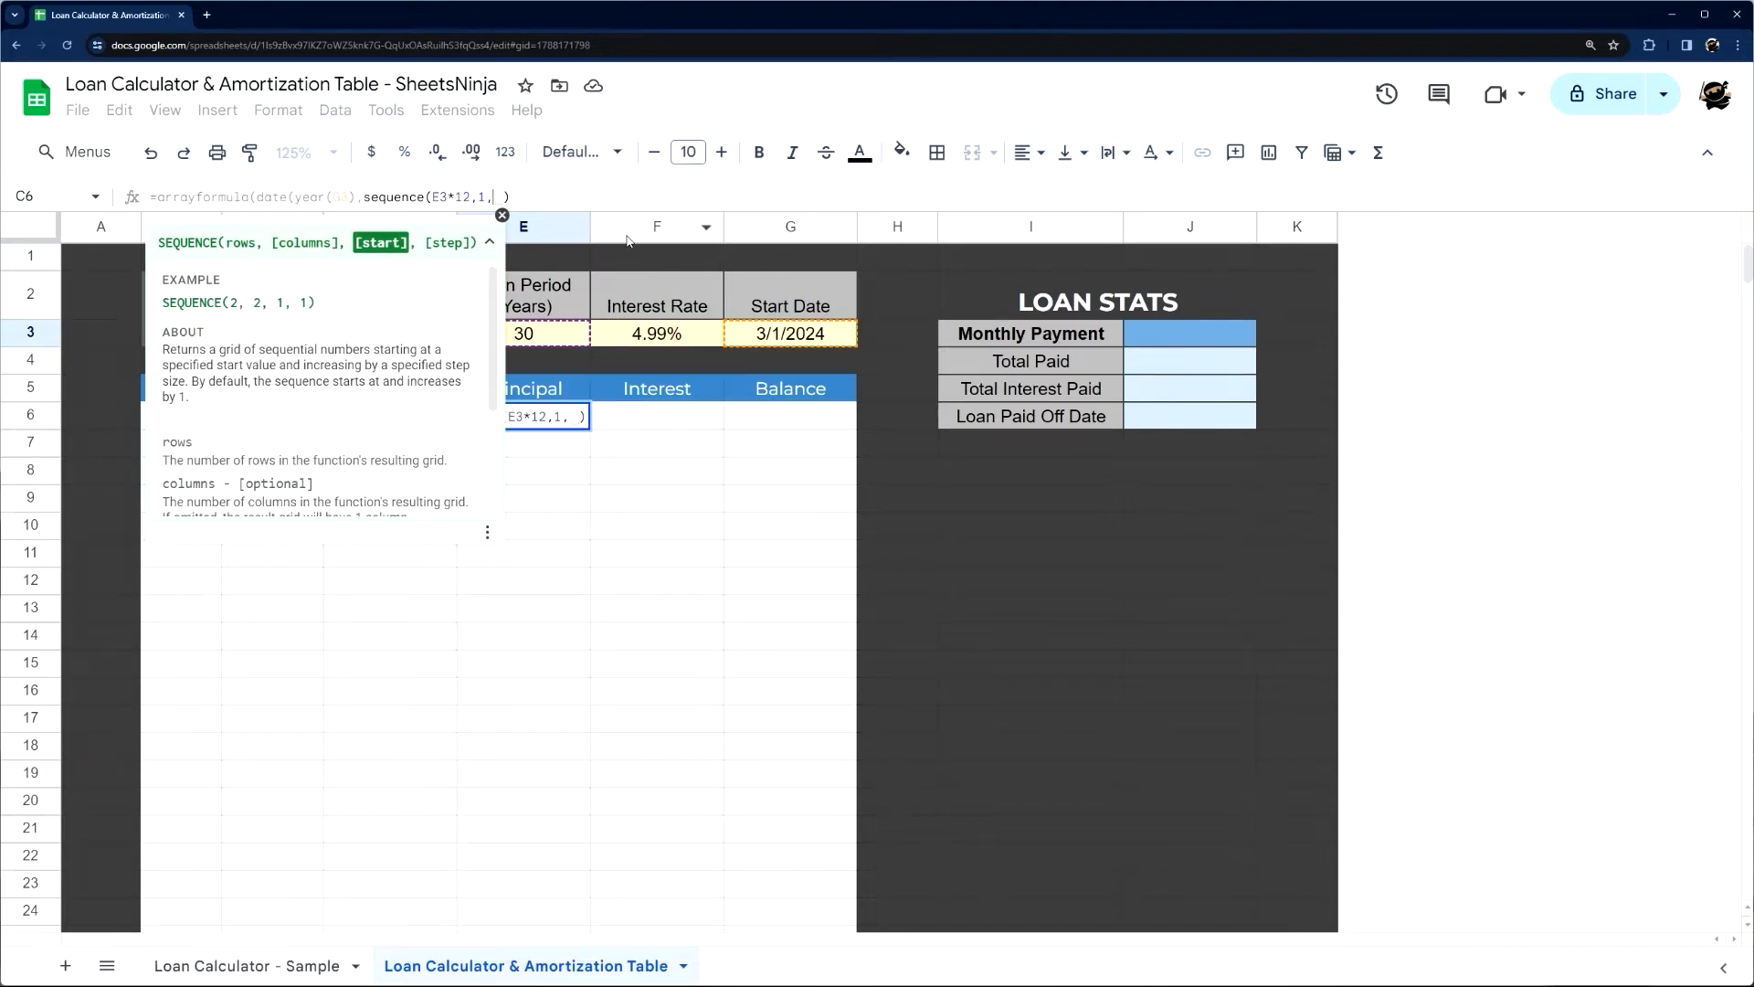
pyautogui.write('month(')
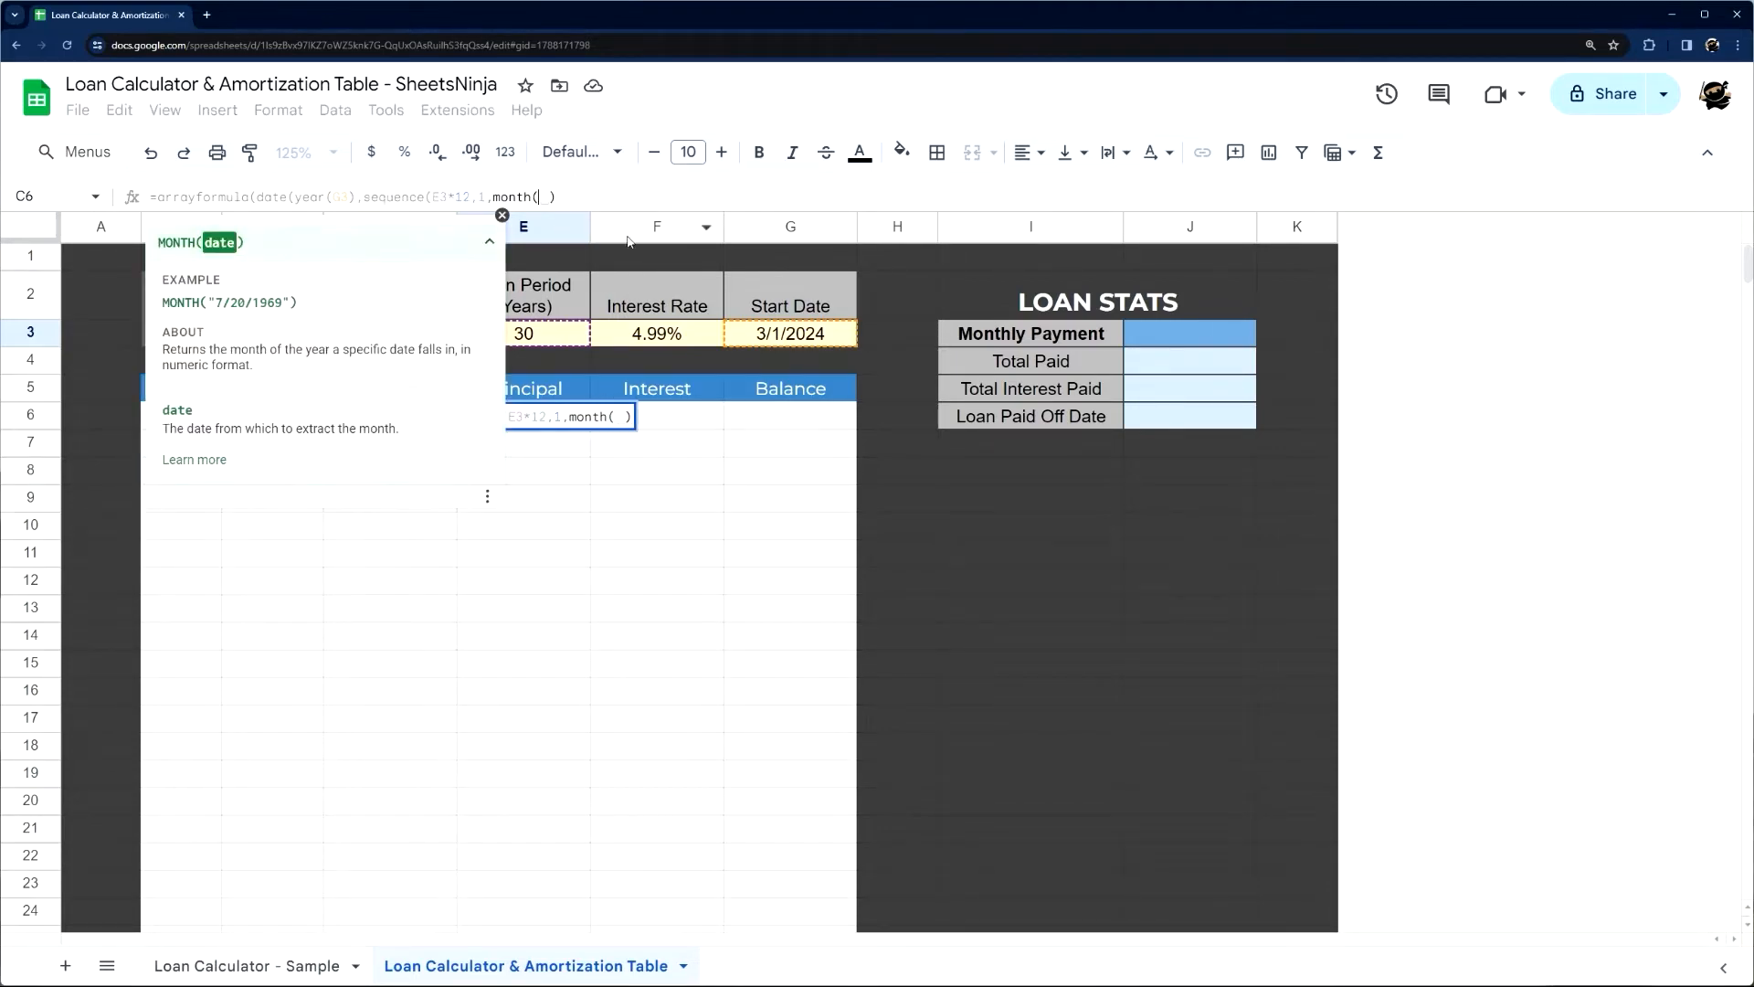
# Start the sequence at month(G3), set the day to 1, and enter the completed date formula in C6
pyautogui.click(766, 334)
pyautogui.write(')')
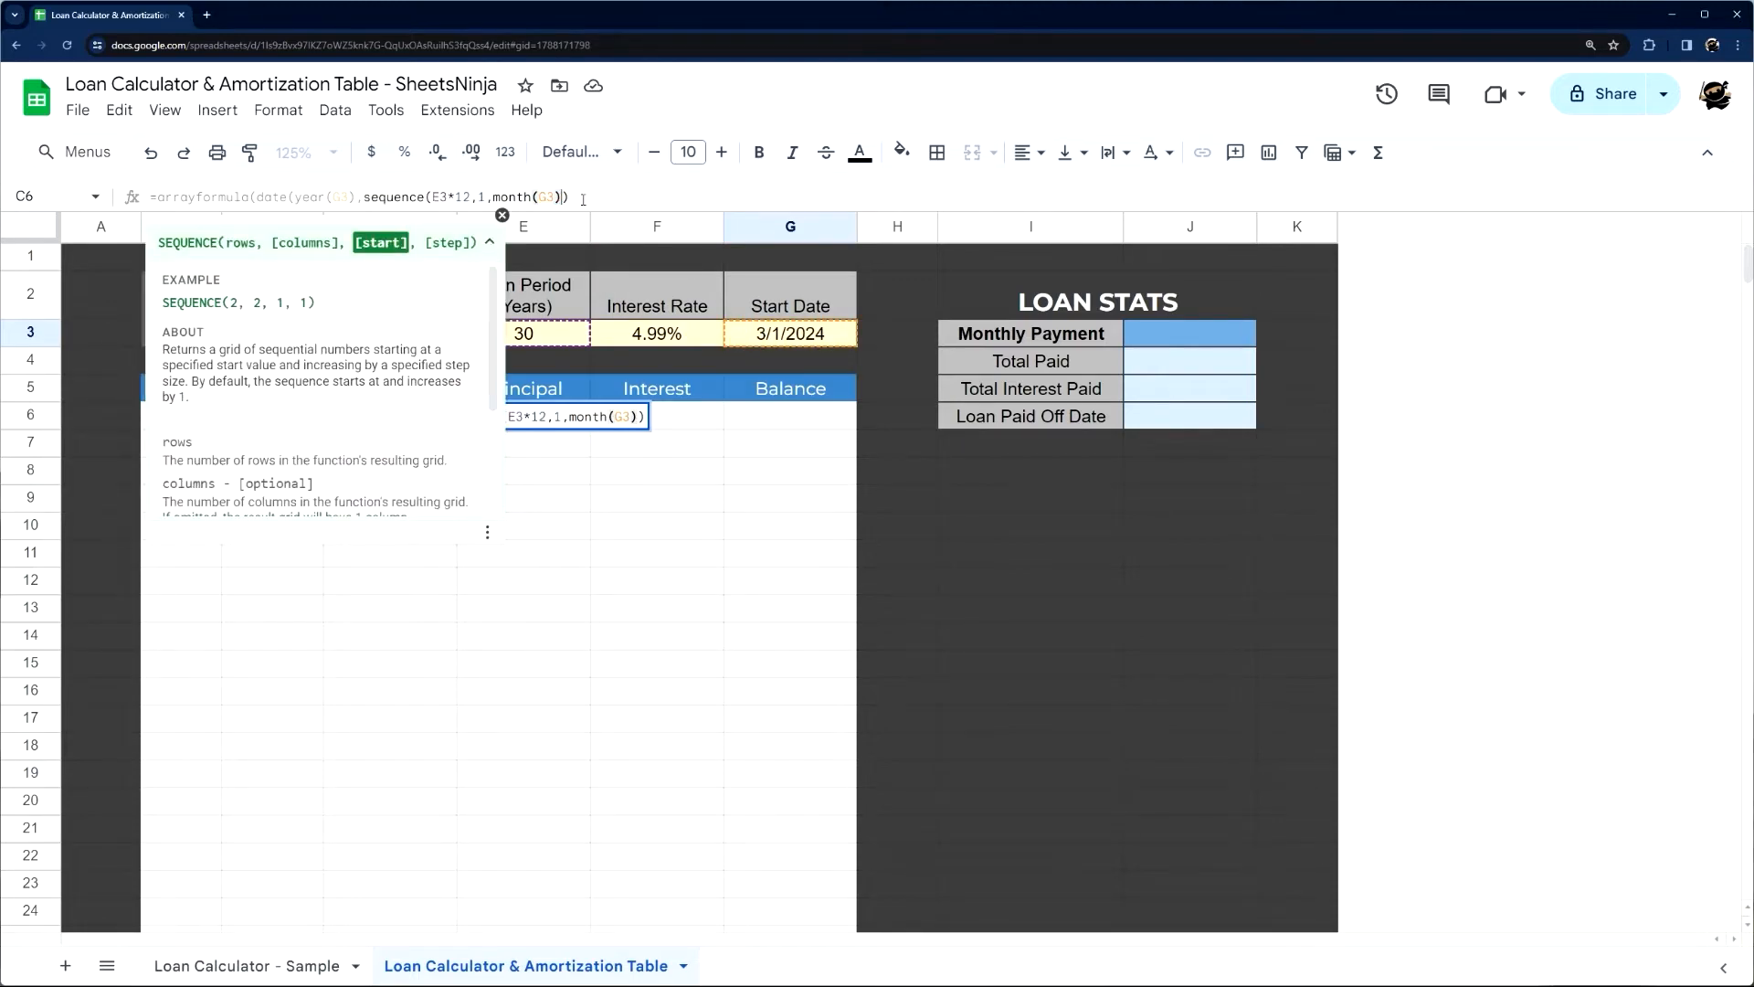
pyautogui.write('),1)')
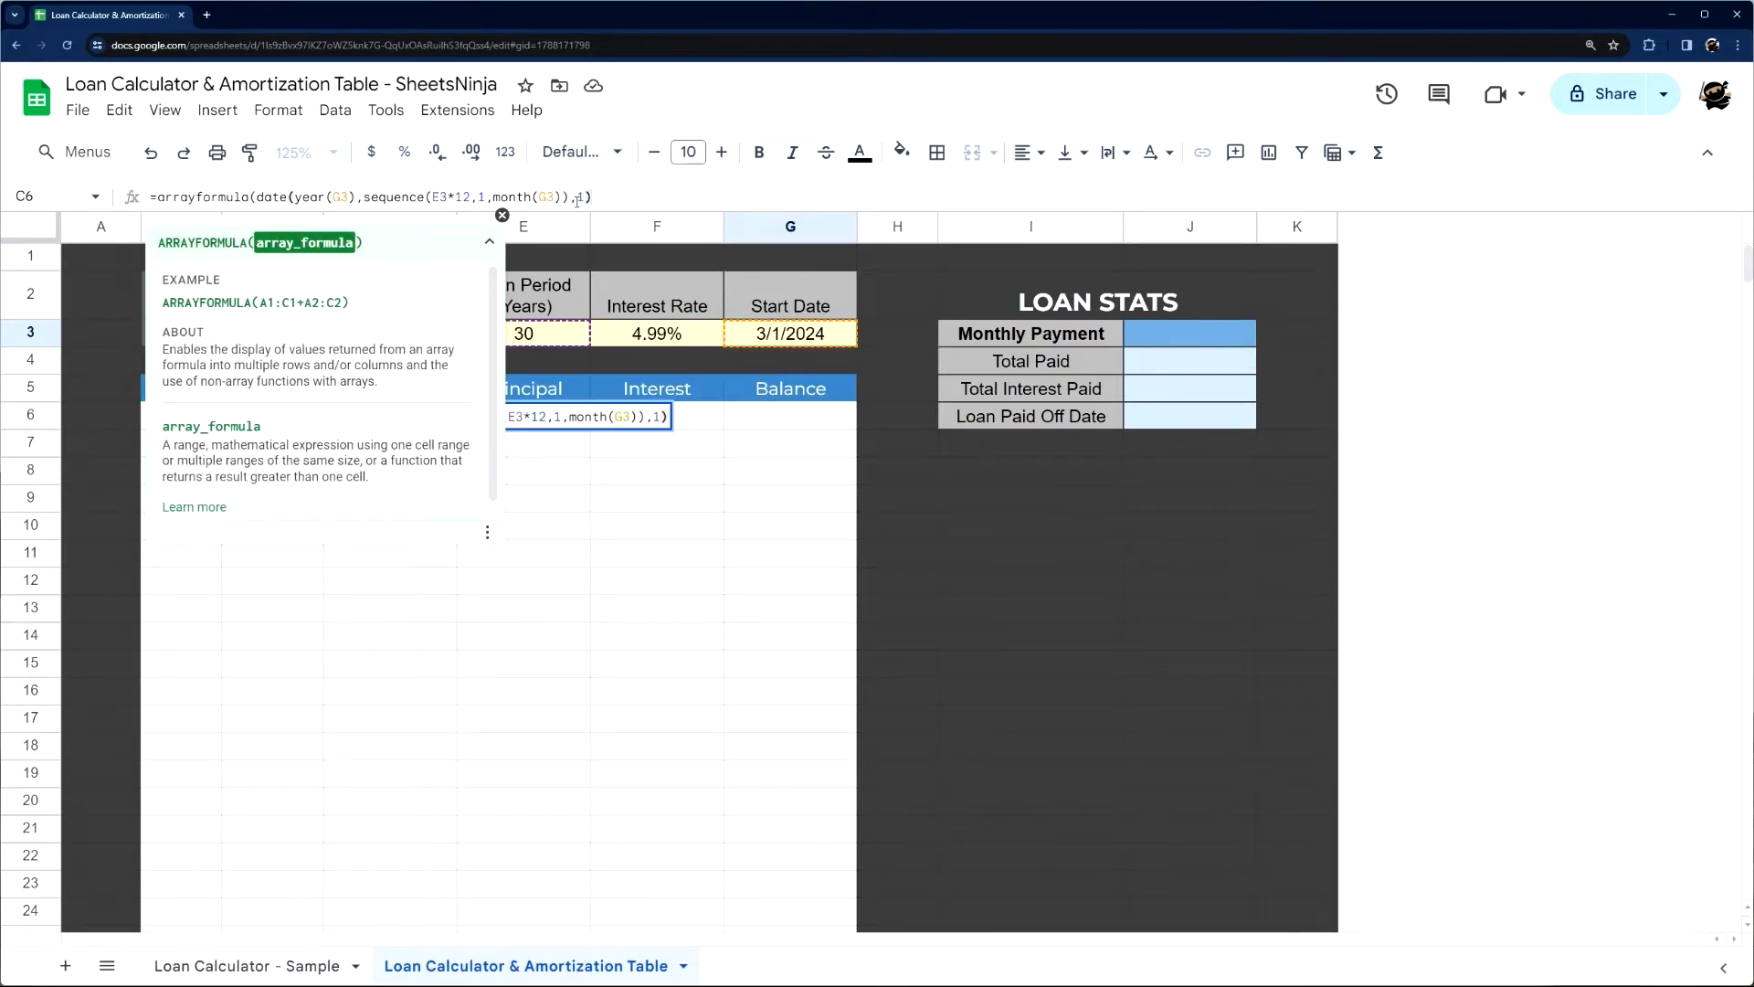
pyautogui.press('Return')
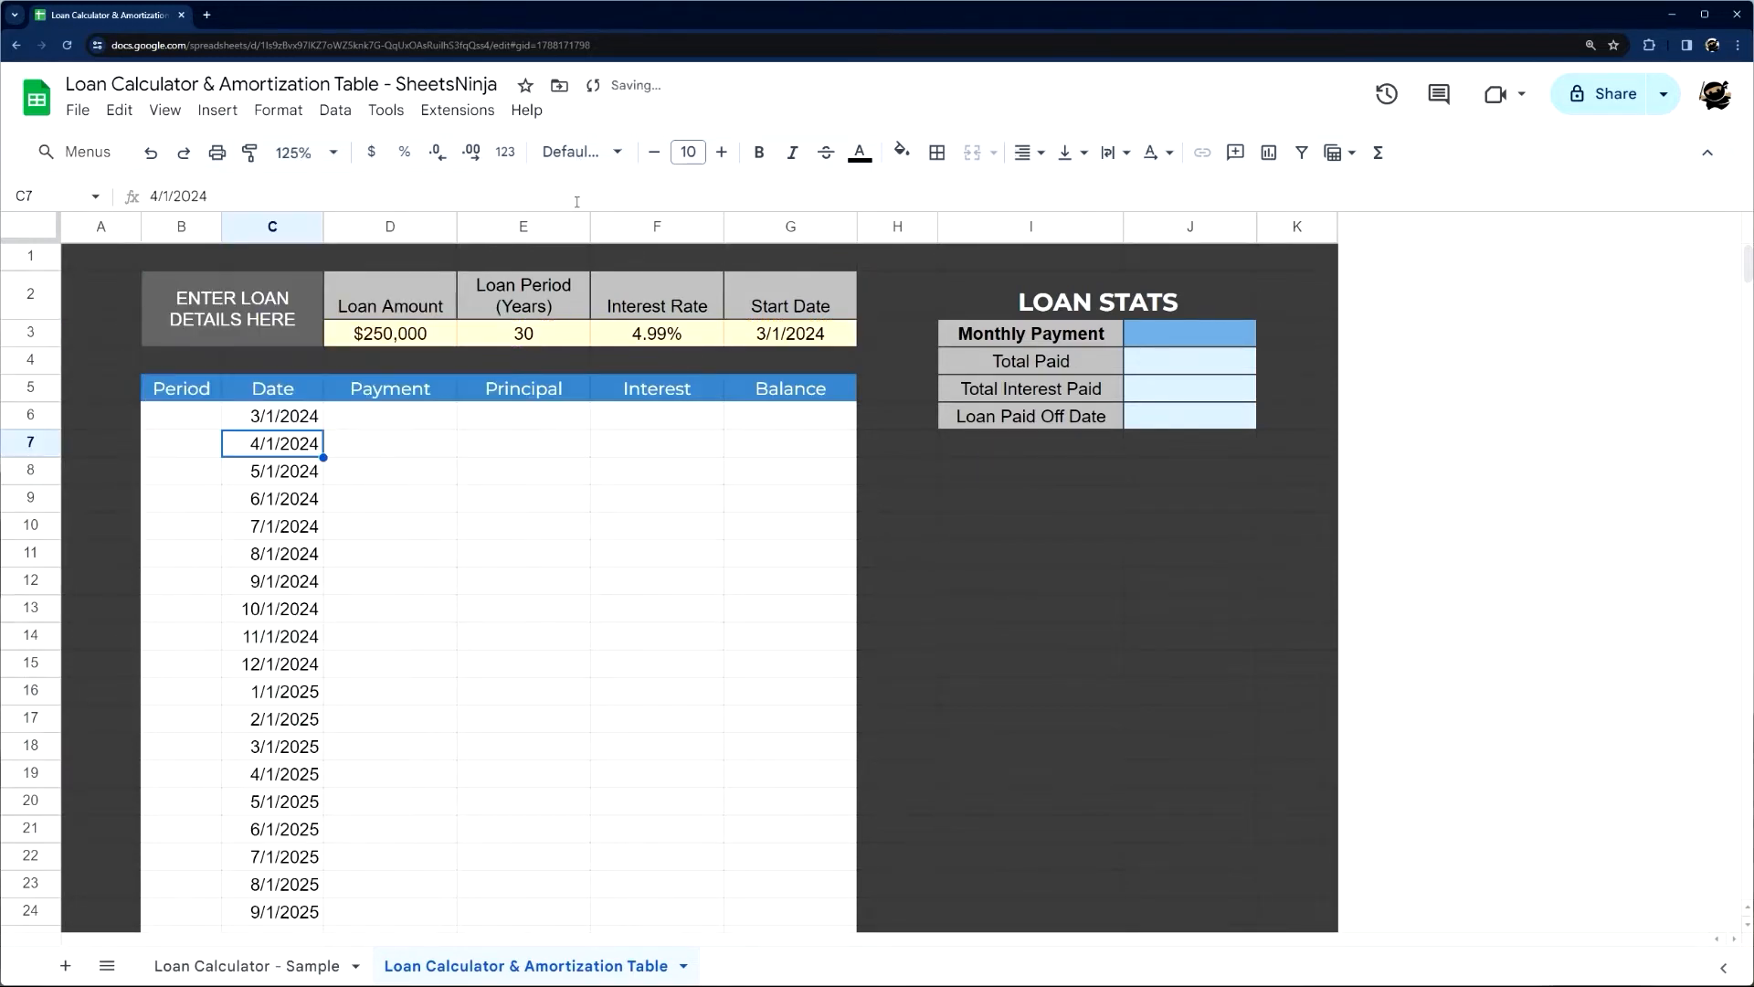
# Examine the generated dates in column C from C6 down to the last filled row and the empty rows below
pyautogui.click(282, 416)
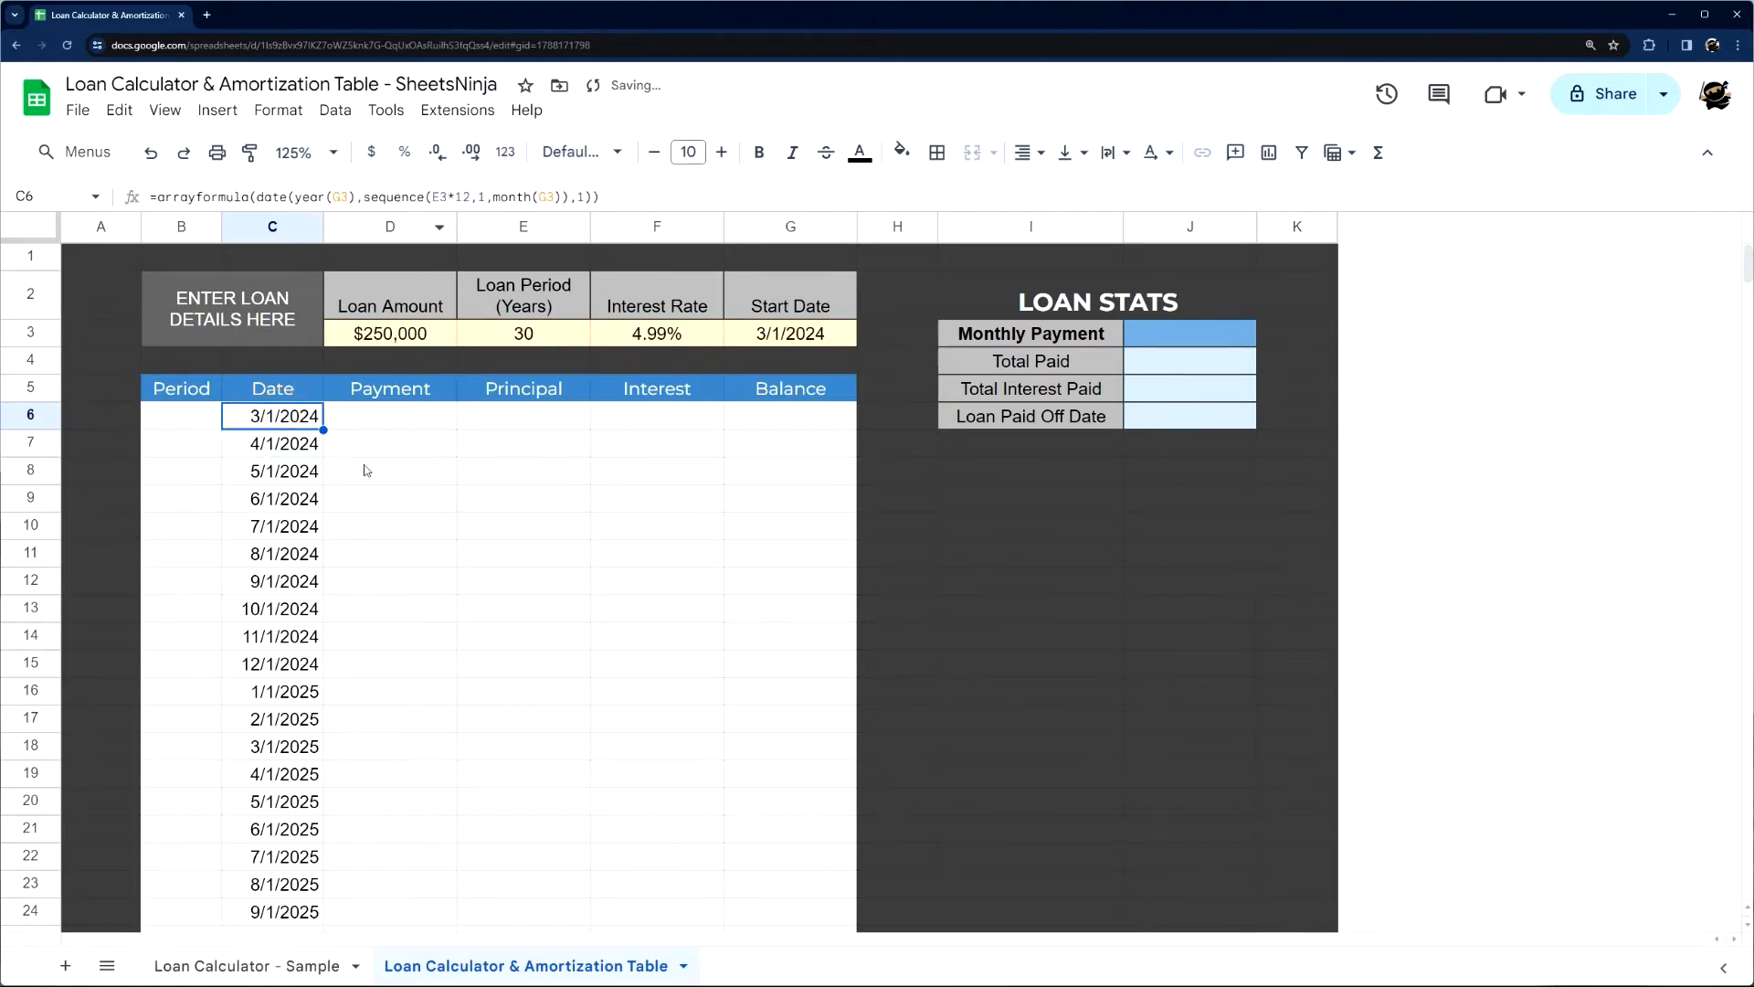
pyautogui.scroll(-20, 360, 470)
pyautogui.scroll(-20, 362, 531)
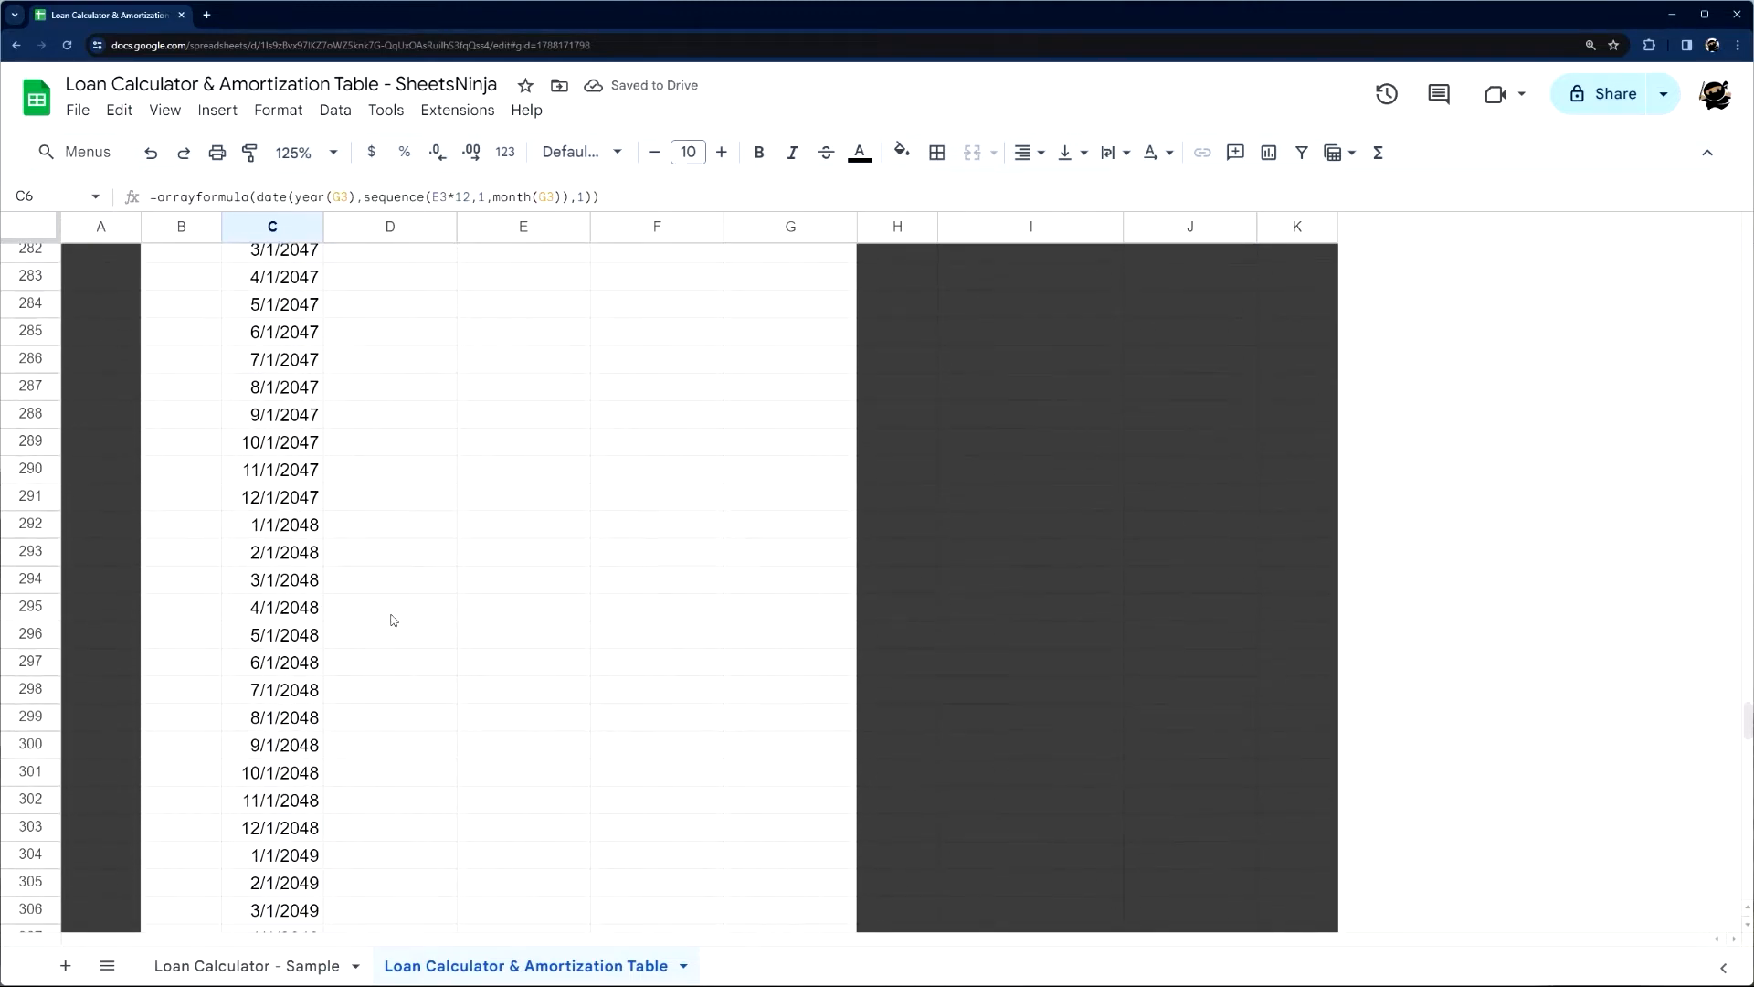
pyautogui.scroll(5, 365, 586)
pyautogui.click(279, 687)
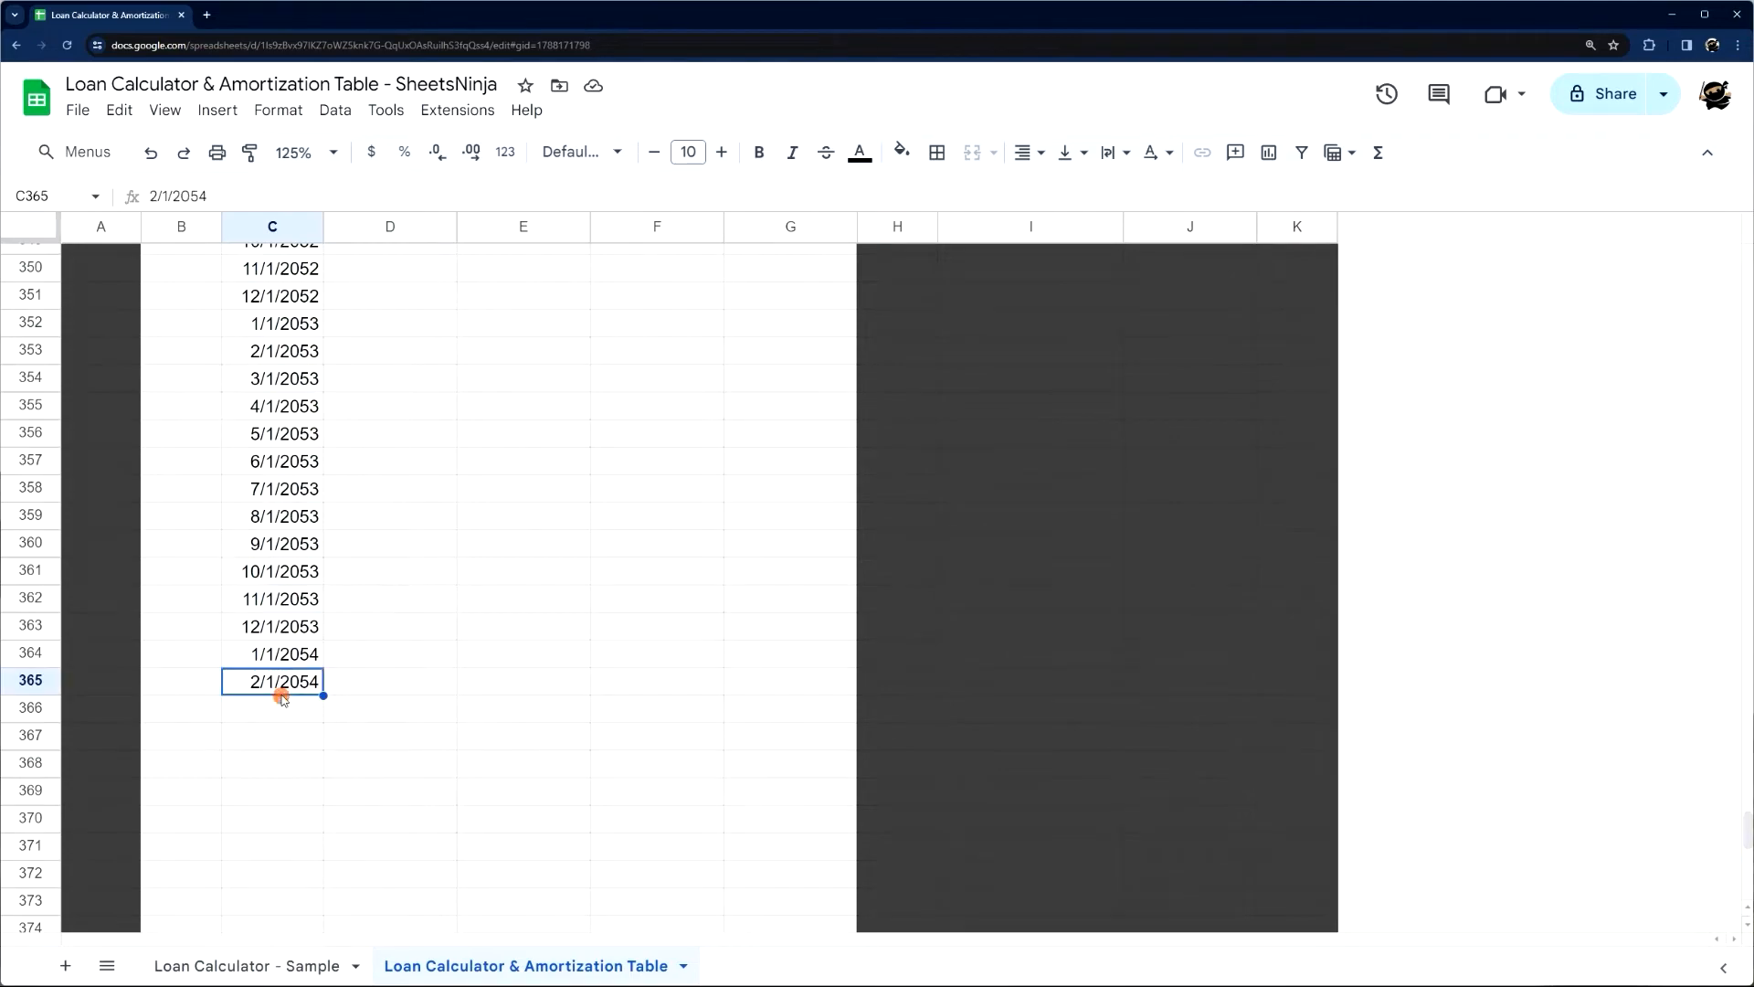
pyautogui.moveTo(48, 717); pyautogui.dragTo(313, 501)
pyautogui.scroll(-1, 58, 384)
pyautogui.click(218, 404)
pyautogui.scroll(1, 101, 339)
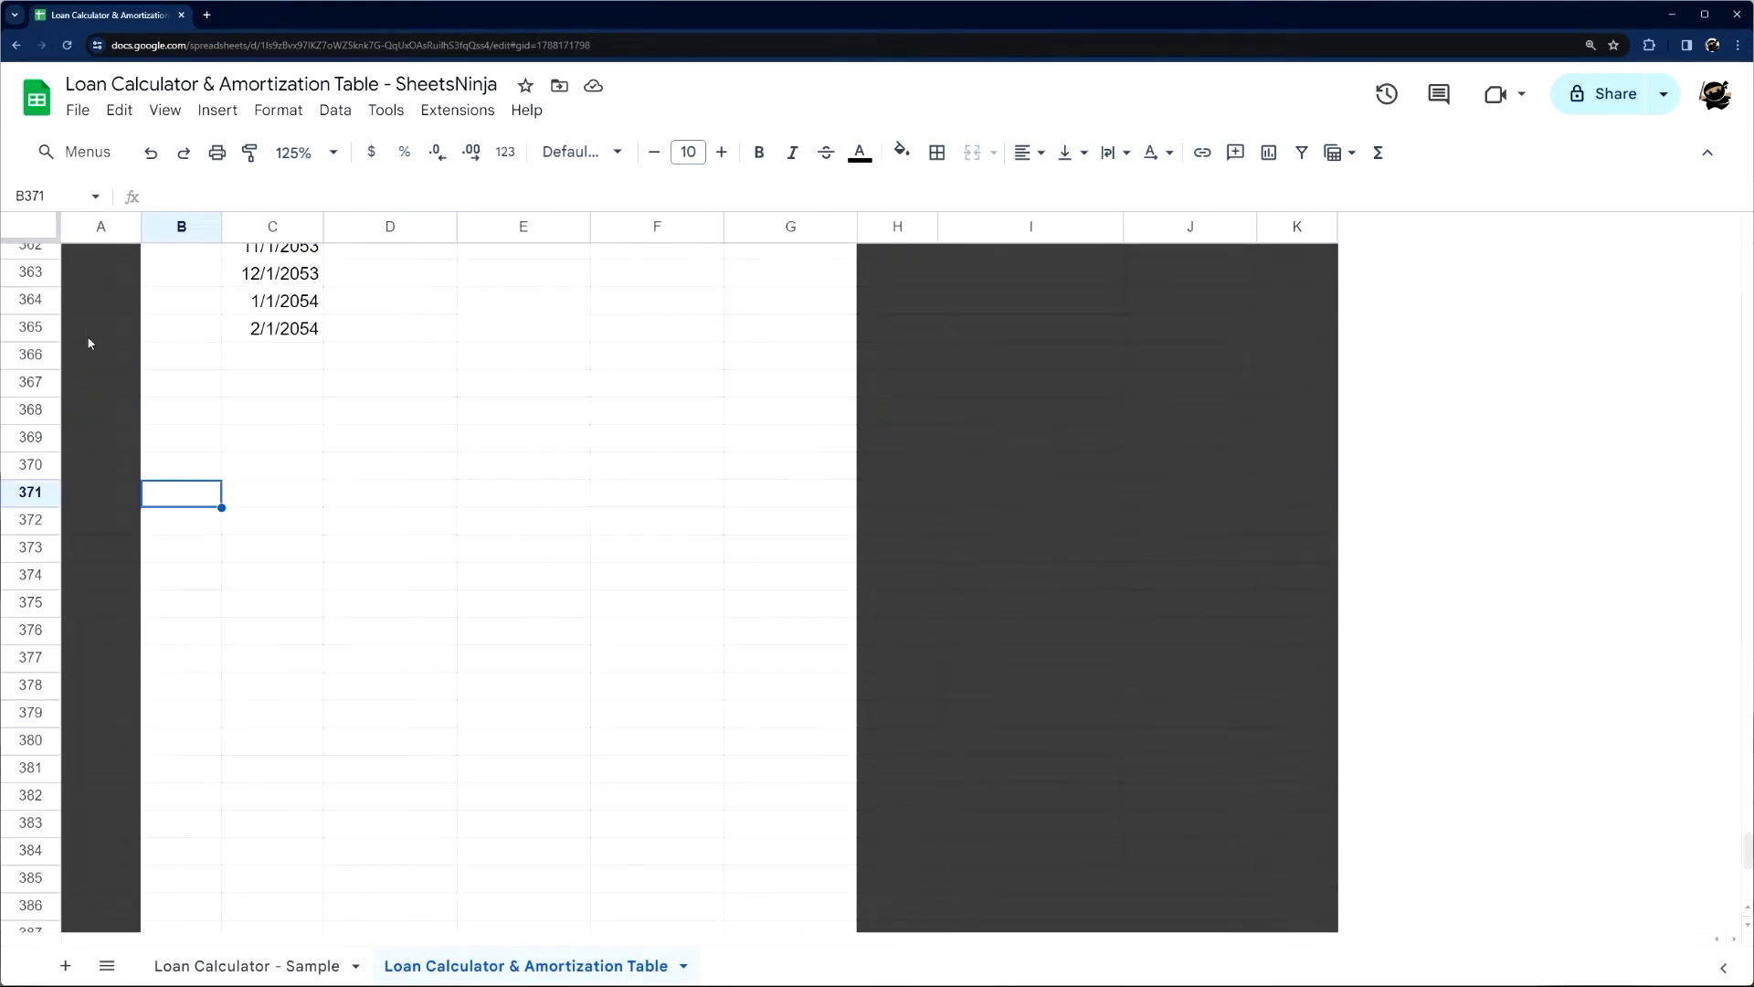
pyautogui.moveTo(39, 362); pyautogui.dragTo(42, 805)
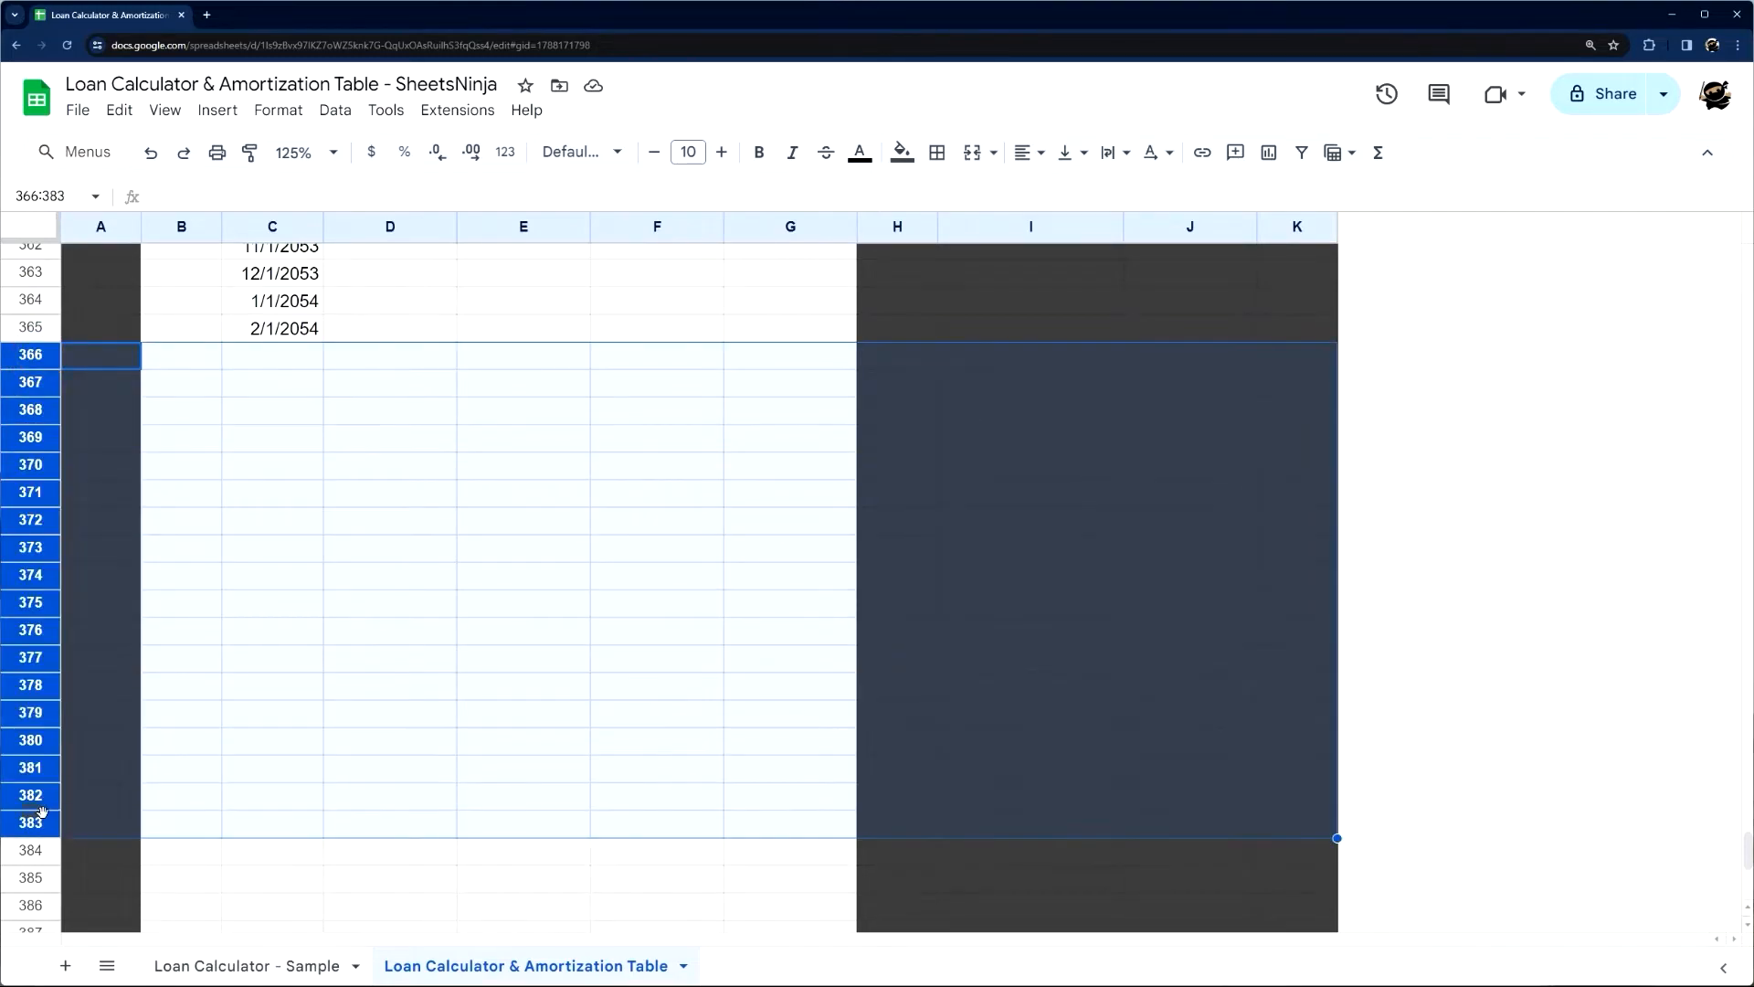
pyautogui.rightClick(42, 810)
pyautogui.click(603, 701)
pyautogui.moveTo(31, 355); pyautogui.dragTo(52, 709)
pyautogui.rightClick(53, 711)
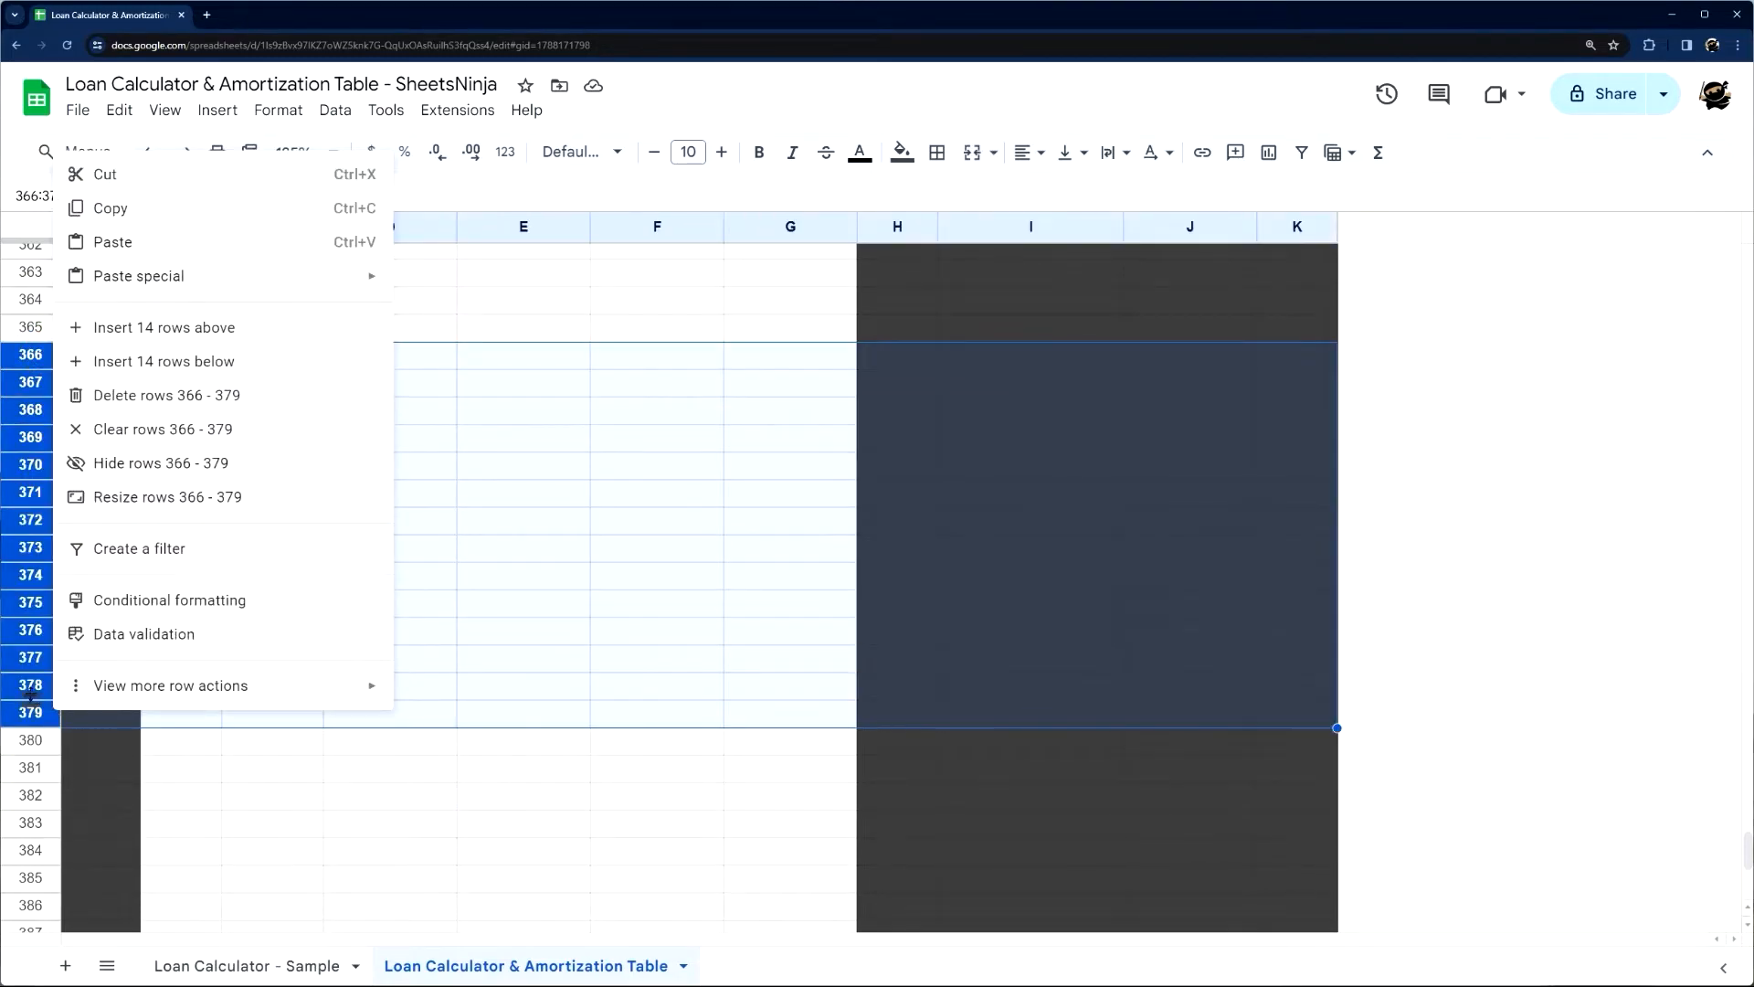
pyautogui.click(170, 750)
# Delete the surplus rows 378 to 400 below the date list, keeping the dark bottom border row
pyautogui.moveTo(31, 687); pyautogui.dragTo(30, 859)
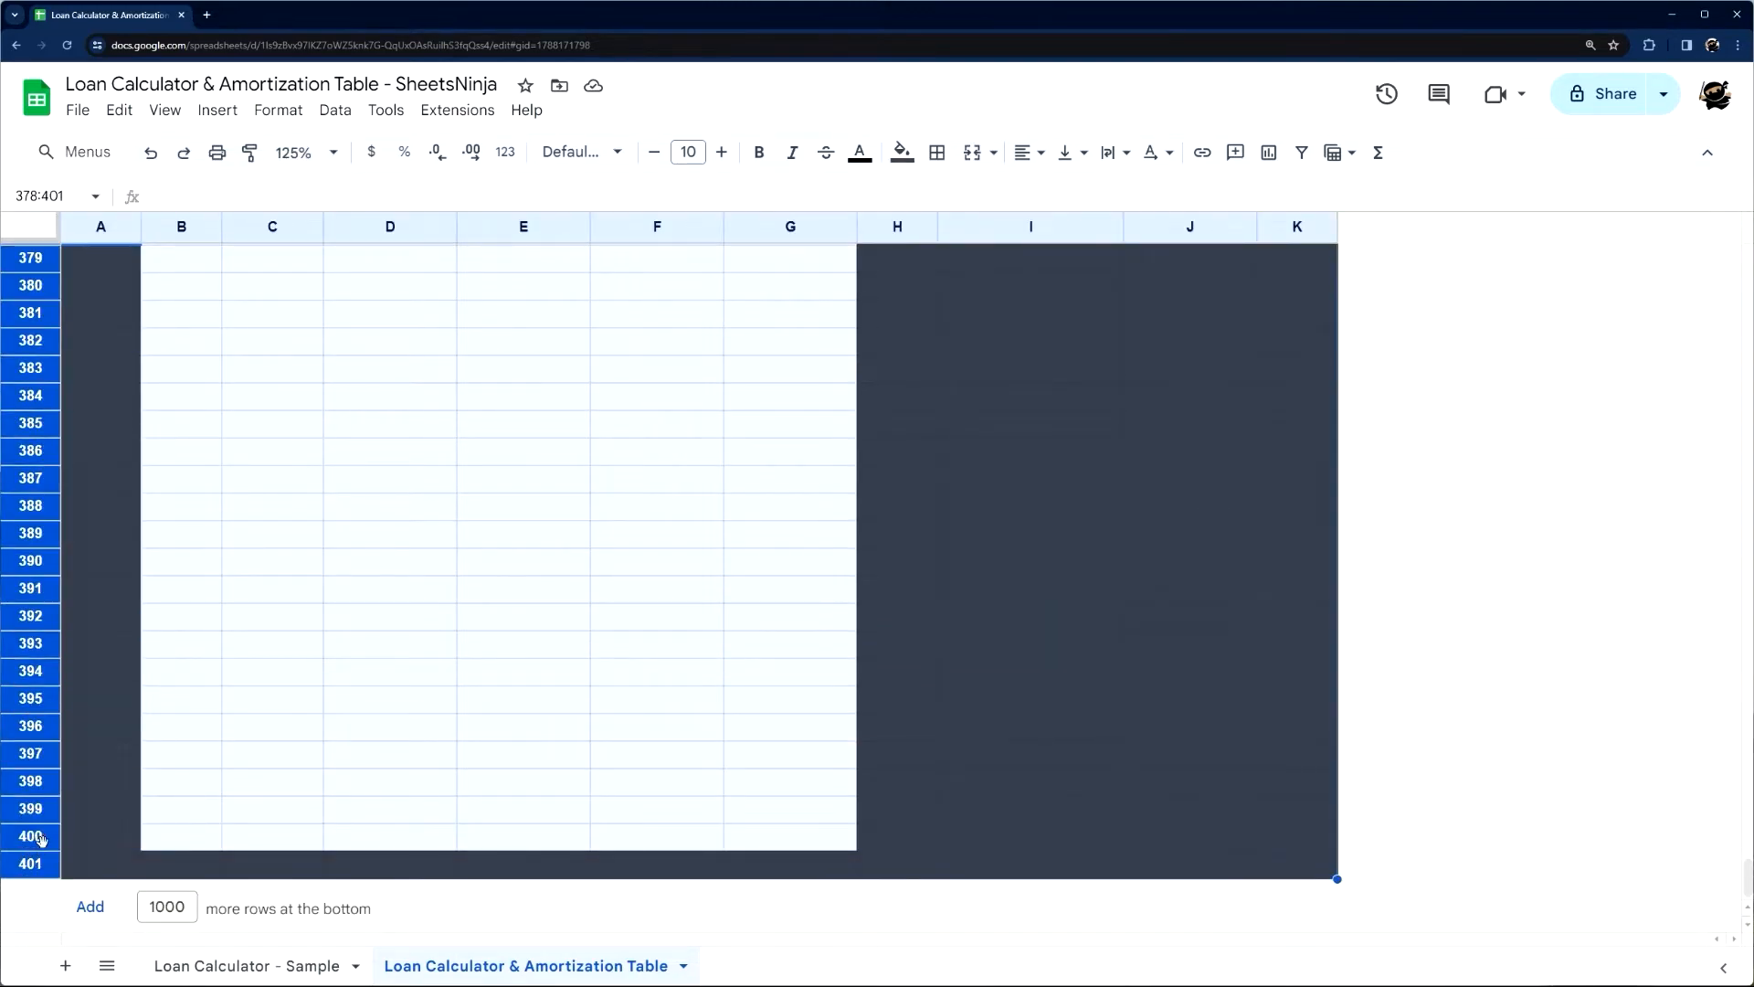
pyautogui.scroll(8, 91, 845)
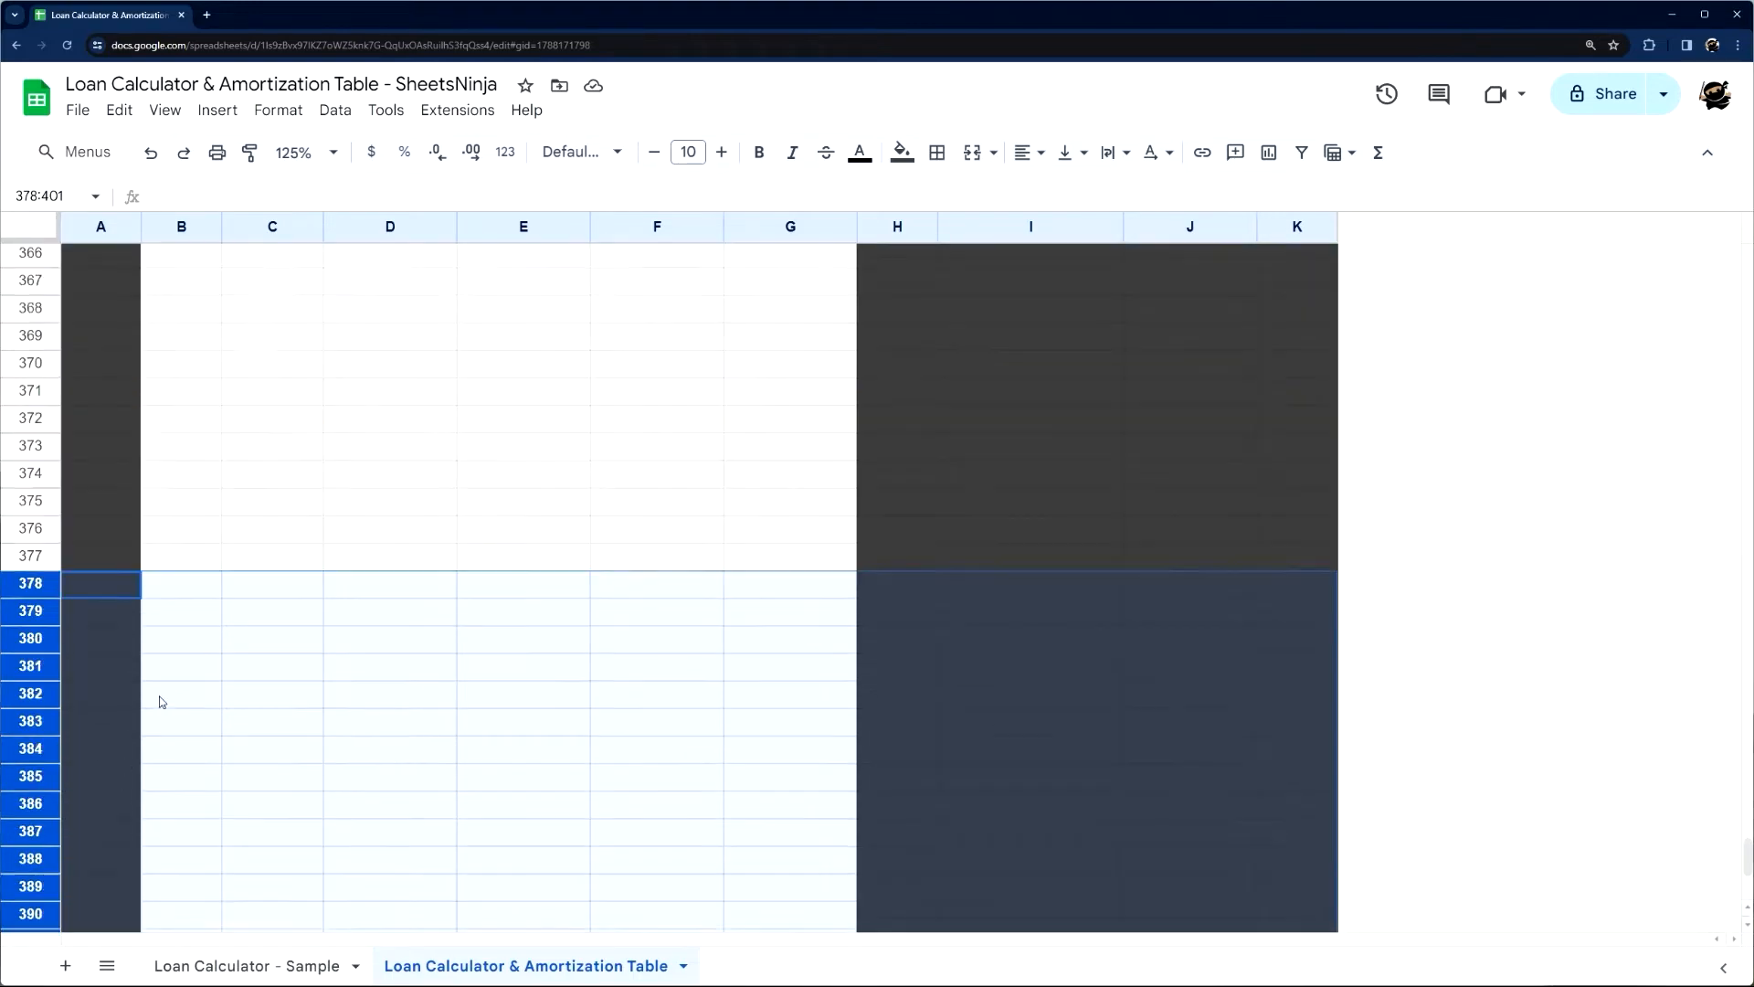
pyautogui.click(192, 868)
pyautogui.moveTo(47, 856); pyautogui.dragTo(36, 836)
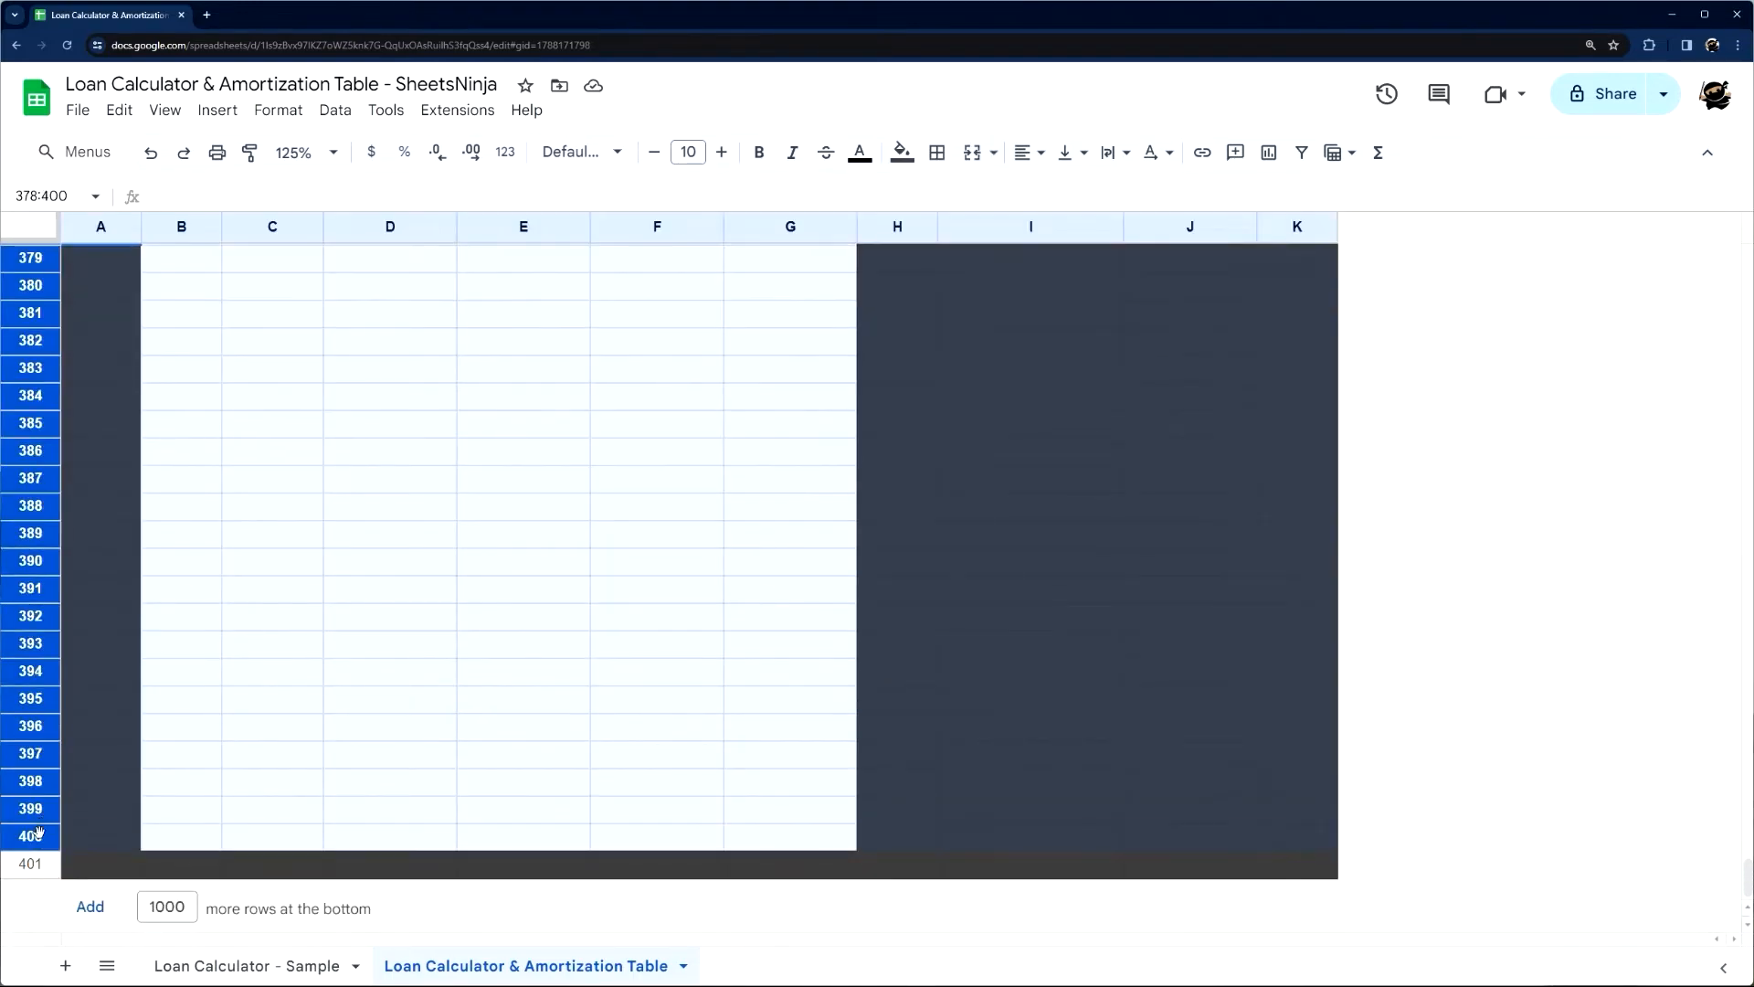
pyautogui.rightClick(38, 831)
pyautogui.click(153, 514)
# Check the shortened end of the table, then switch to the Loan Calculator - Sample sheet
pyautogui.moveTo(274, 614); pyautogui.dragTo(274, 854)
pyautogui.click(393, 674)
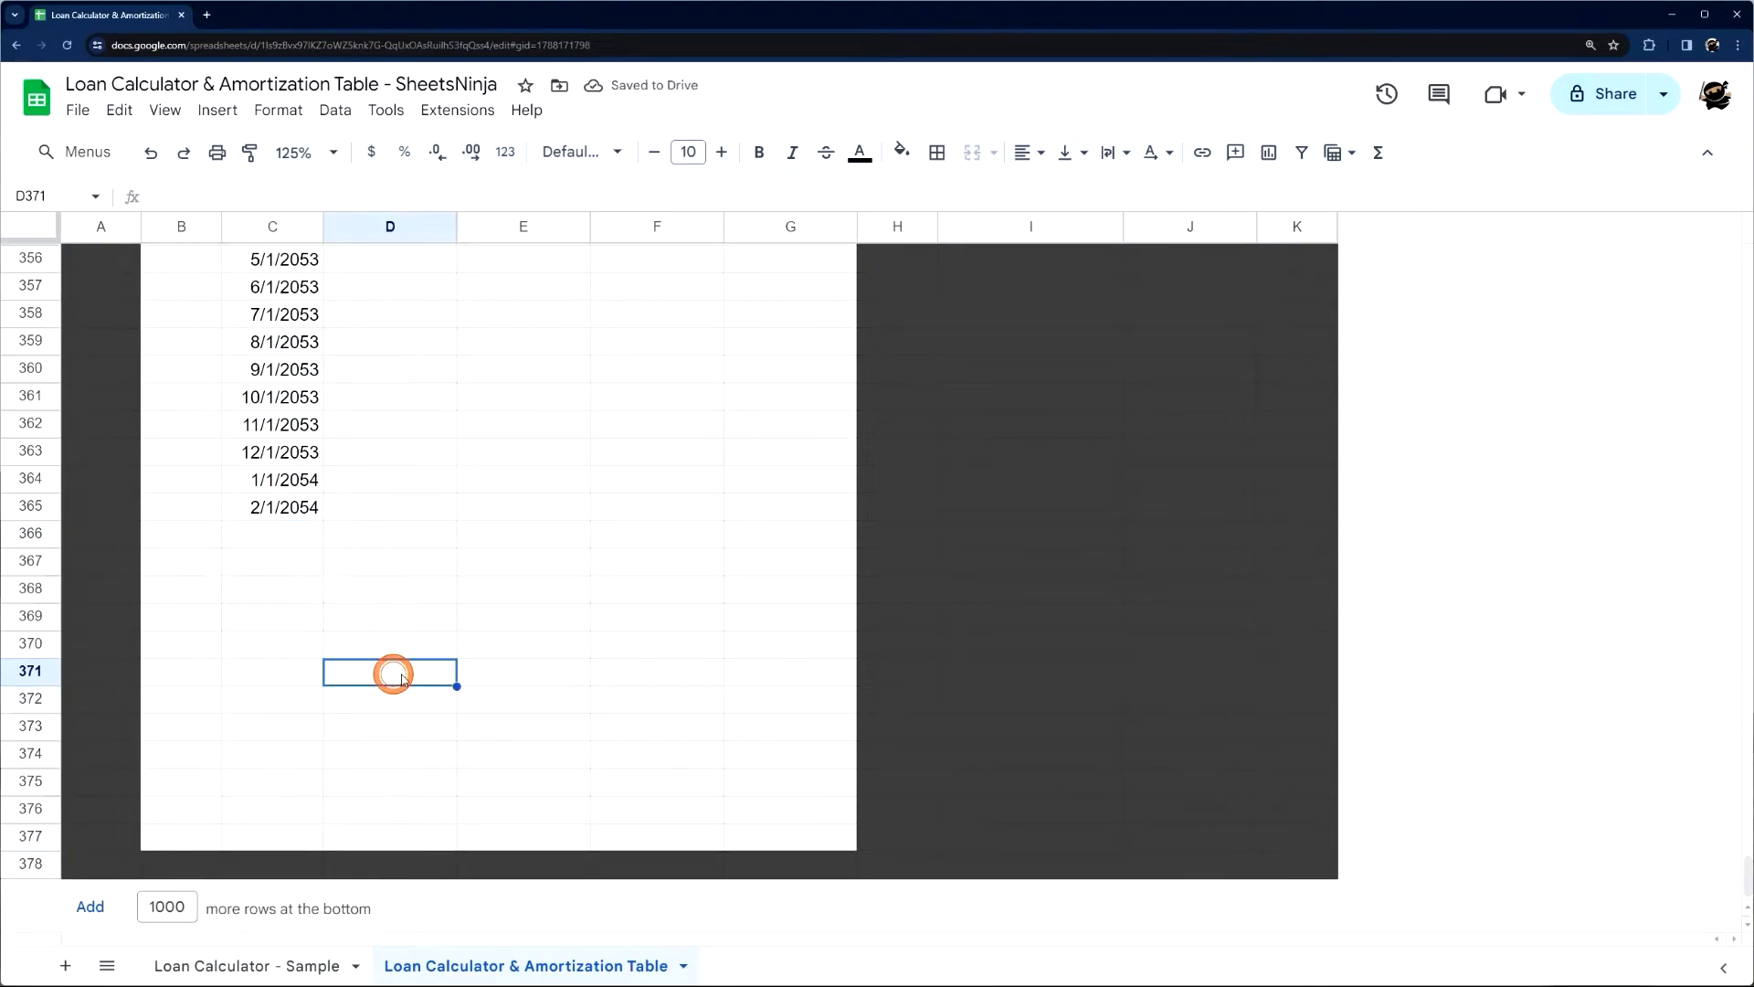
pyautogui.click(243, 959)
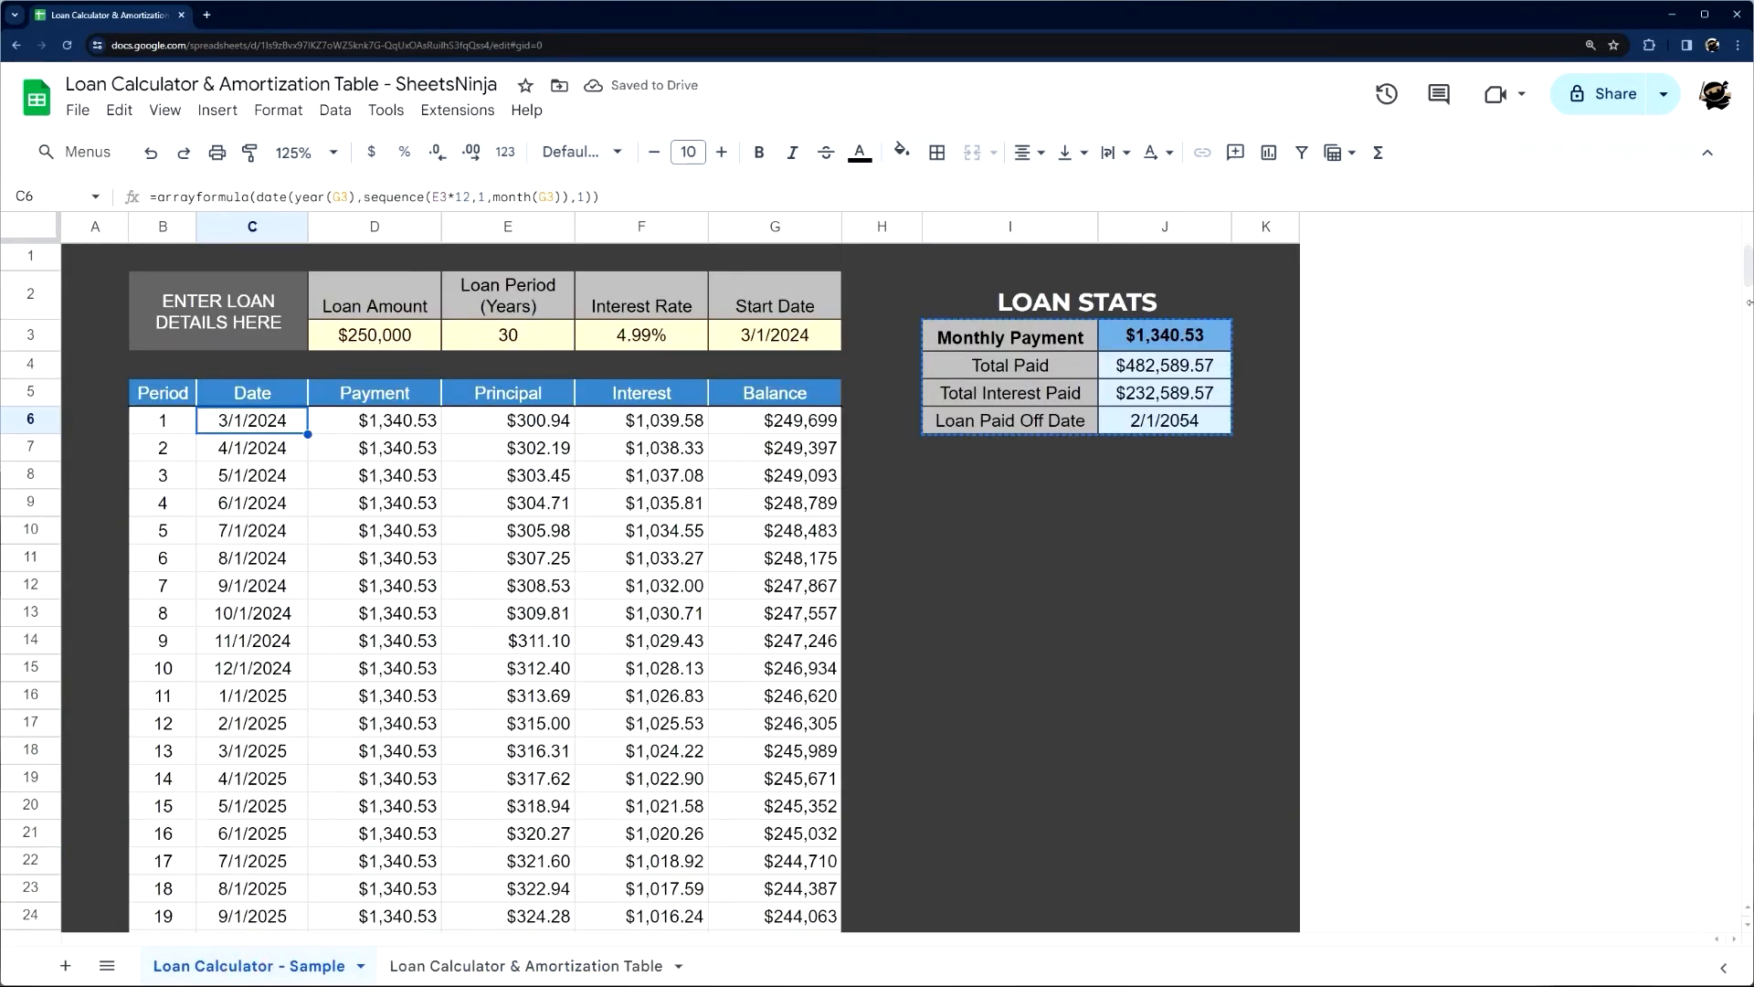
# Look through the sample table down to its end, then return to the Date column's first cell in the Loan Calculator & Amortization Table sheet
pyautogui.moveTo(1748, 302); pyautogui.dragTo(1748, 900)
pyautogui.moveTo(1697, 811); pyautogui.dragTo(1658, 239)
pyautogui.click(512, 966)
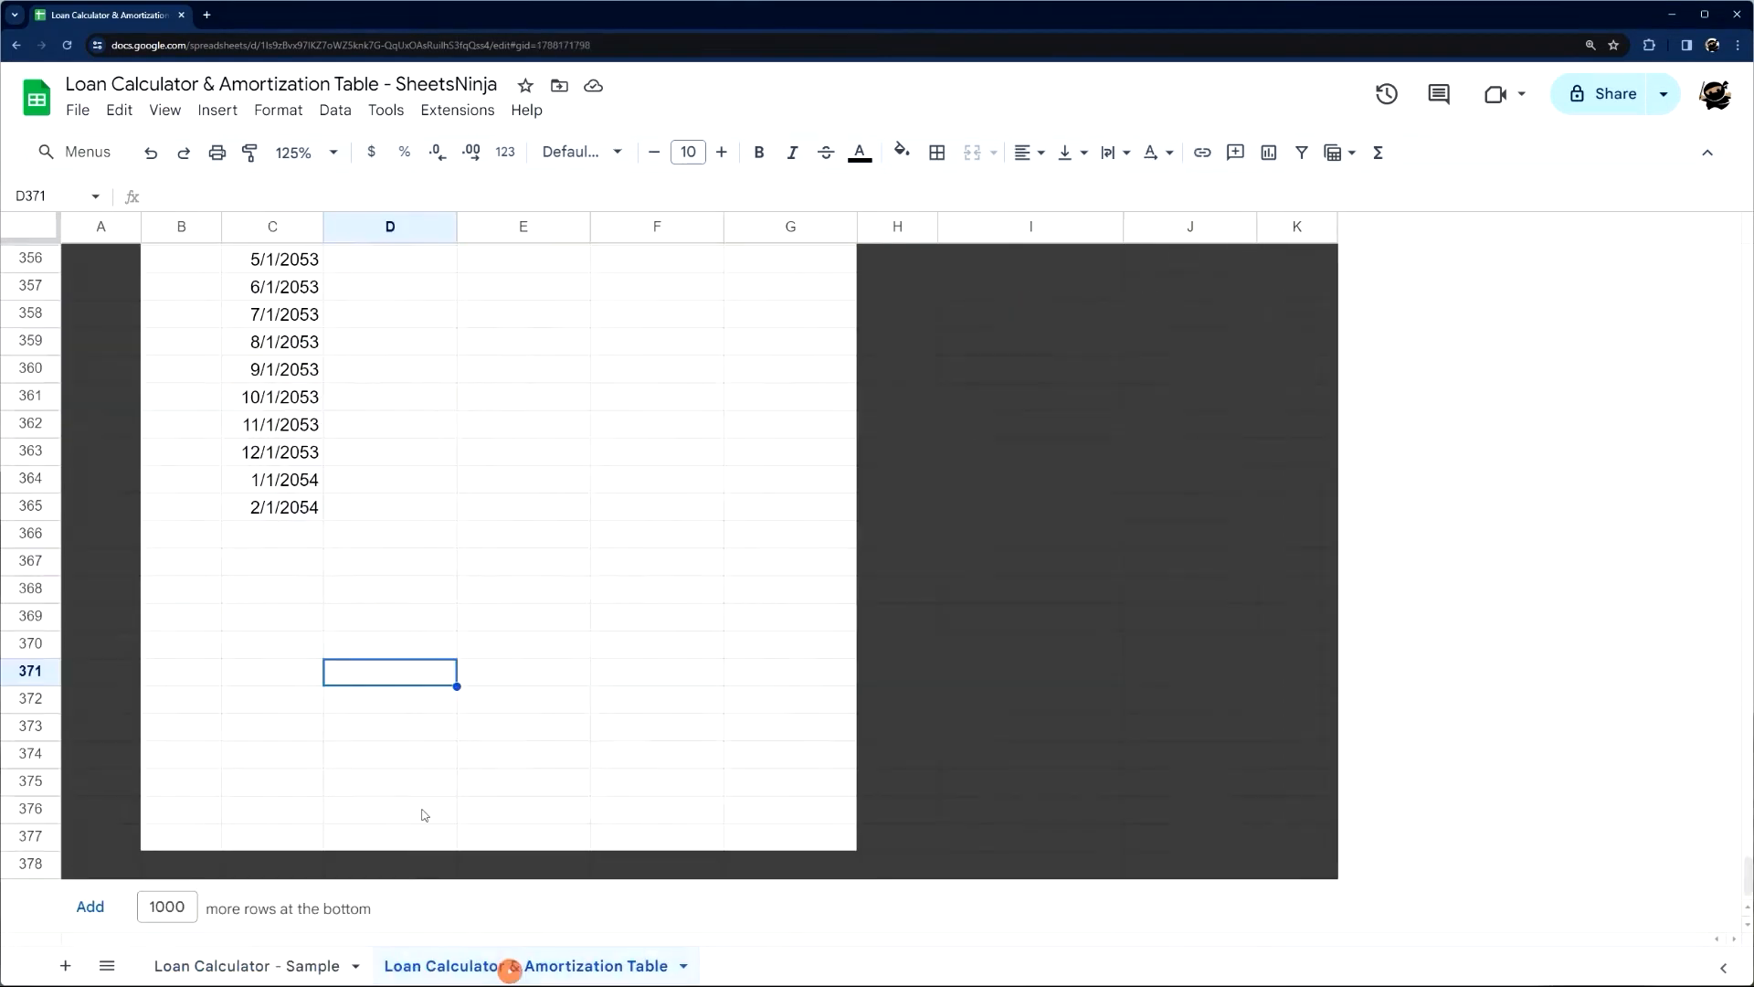
pyautogui.scroll(20, 408, 336)
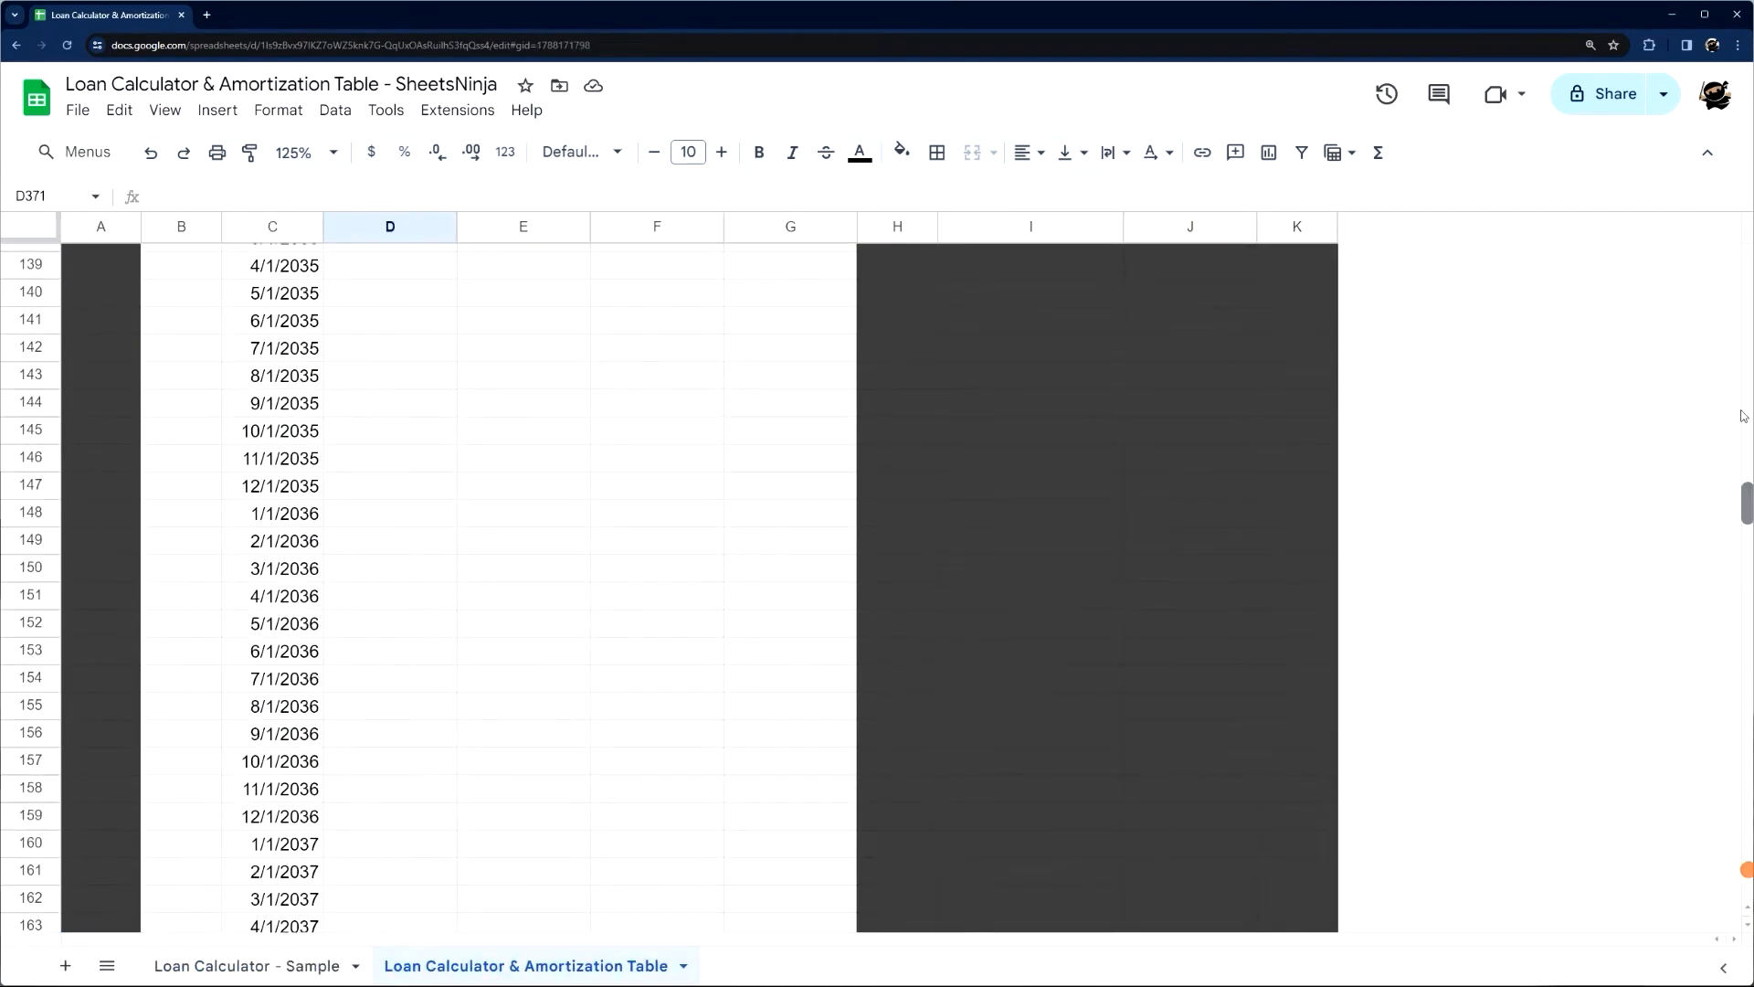
pyautogui.click(309, 396)
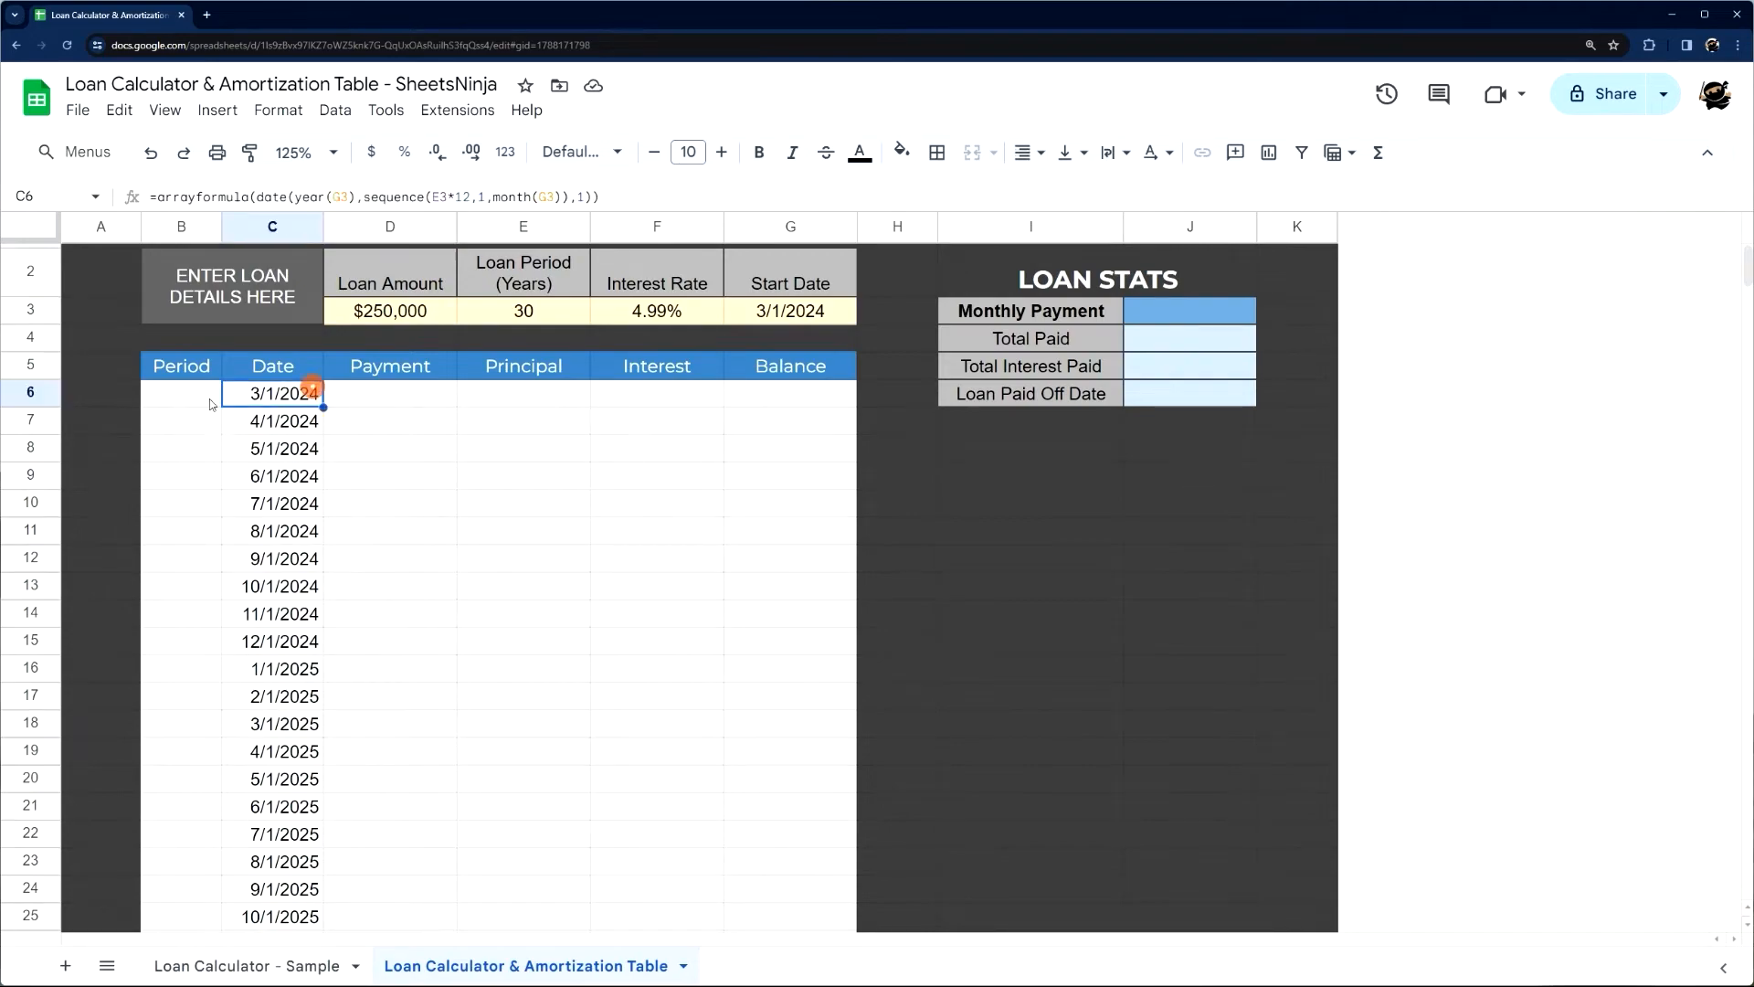
# Number the payment periods by entering =sequence(counta(C6:C)) in B6, the first cell under Period
pyautogui.click(176, 398)
pyautogui.write('=seu')
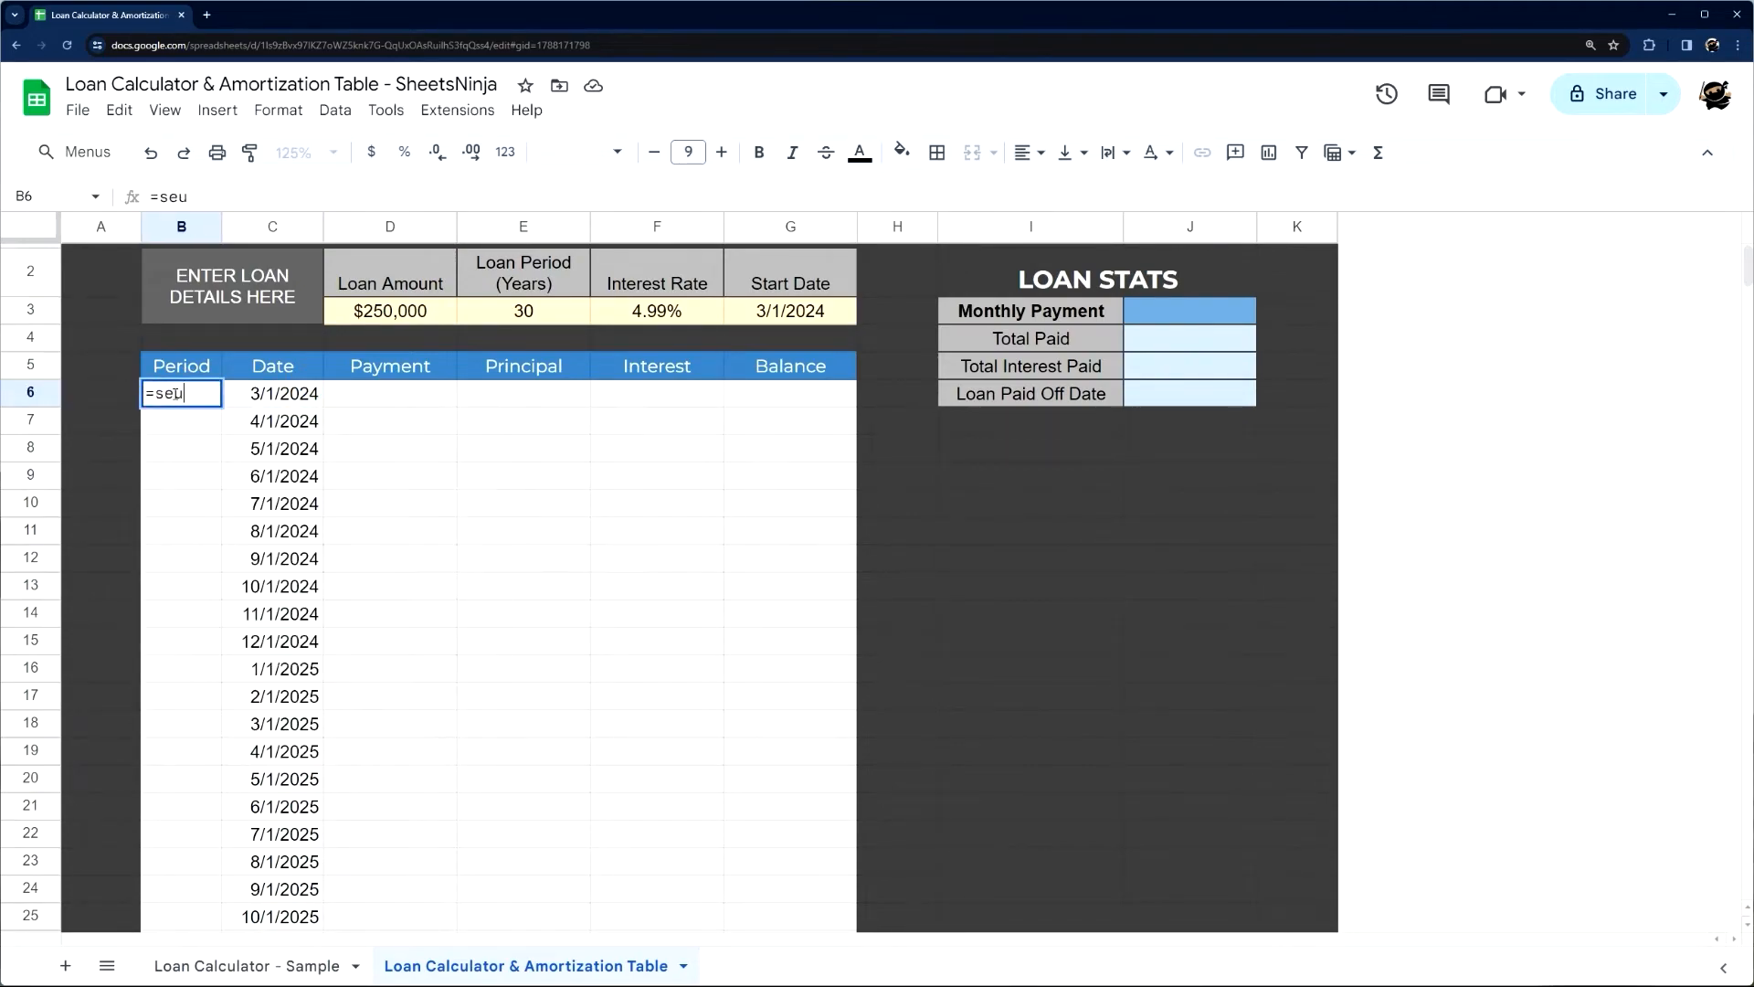
pyautogui.press('BackSpace')
pyautogui.write('qu')
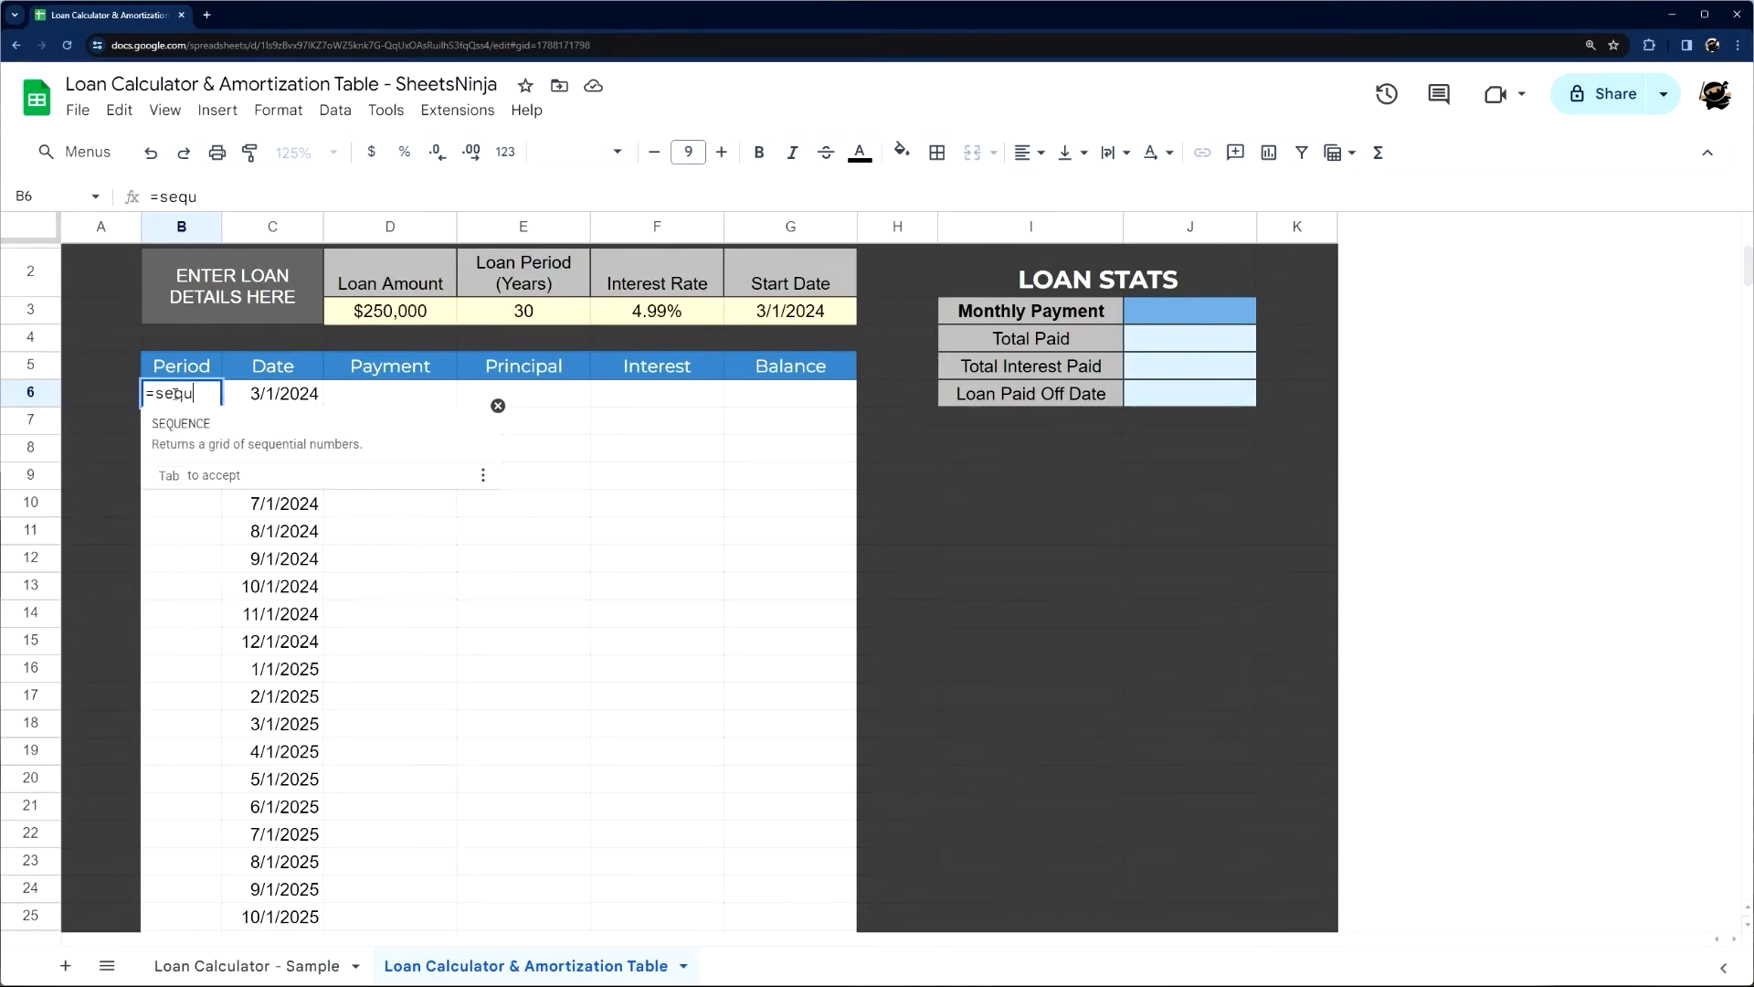
pyautogui.write('ence(counta(')
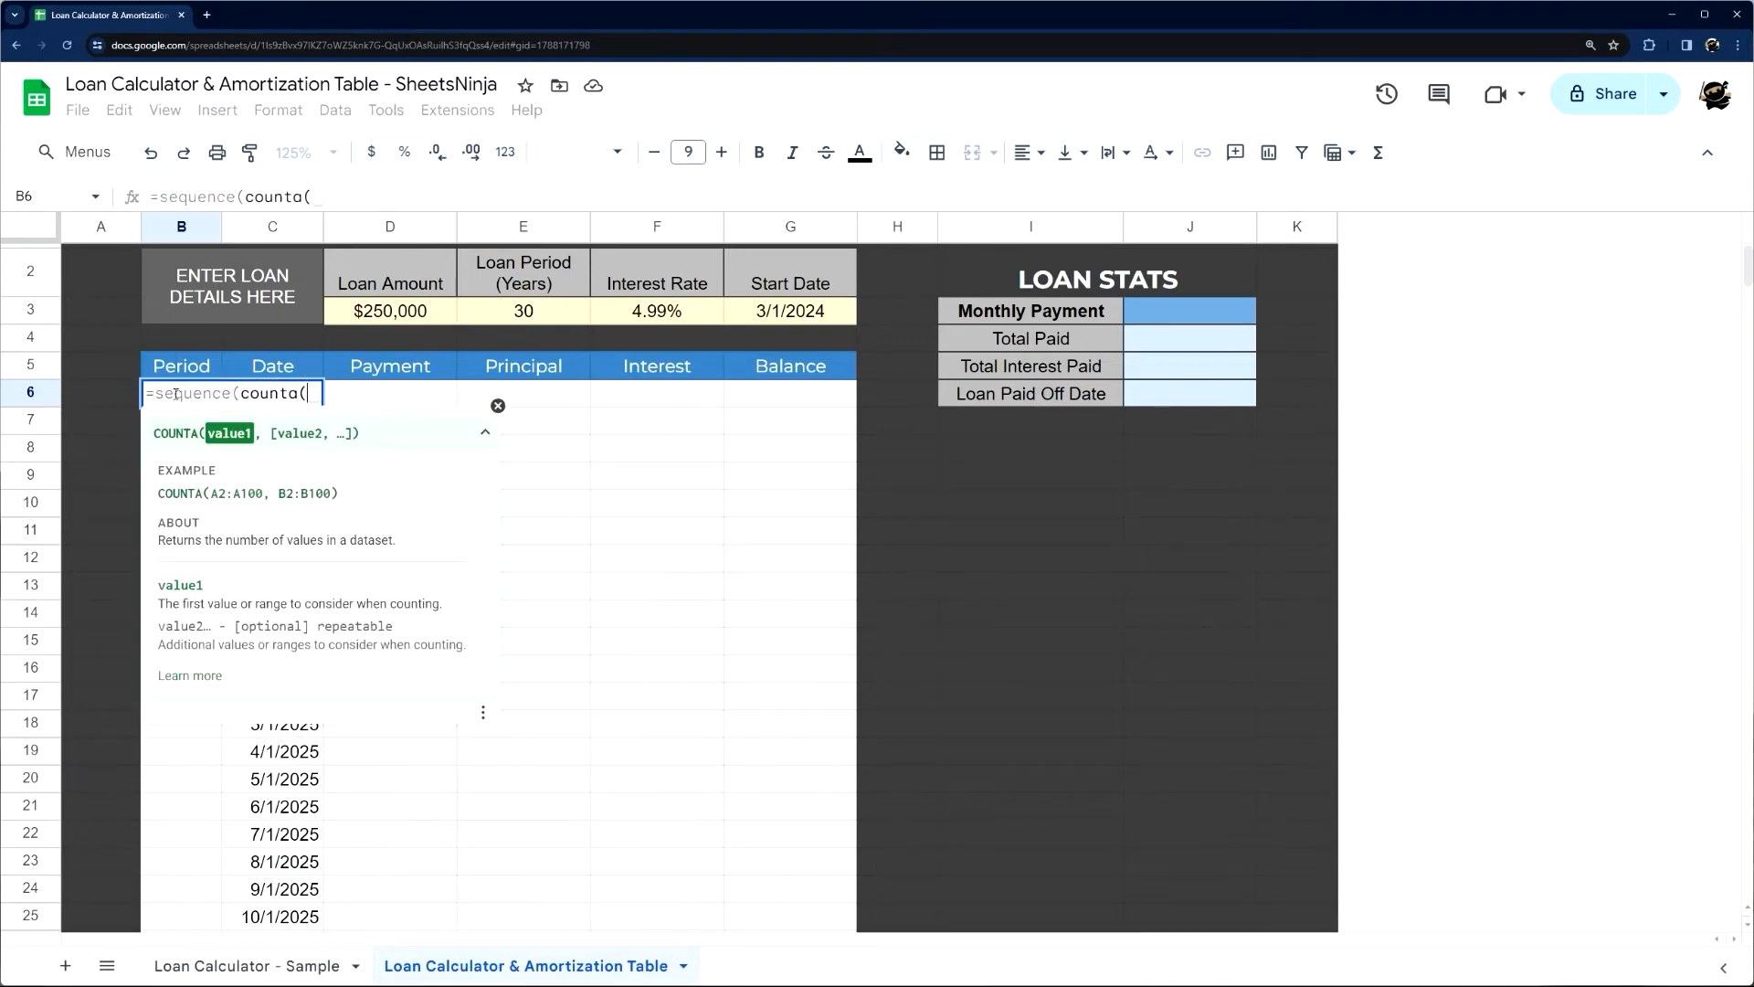
pyautogui.click(498, 406)
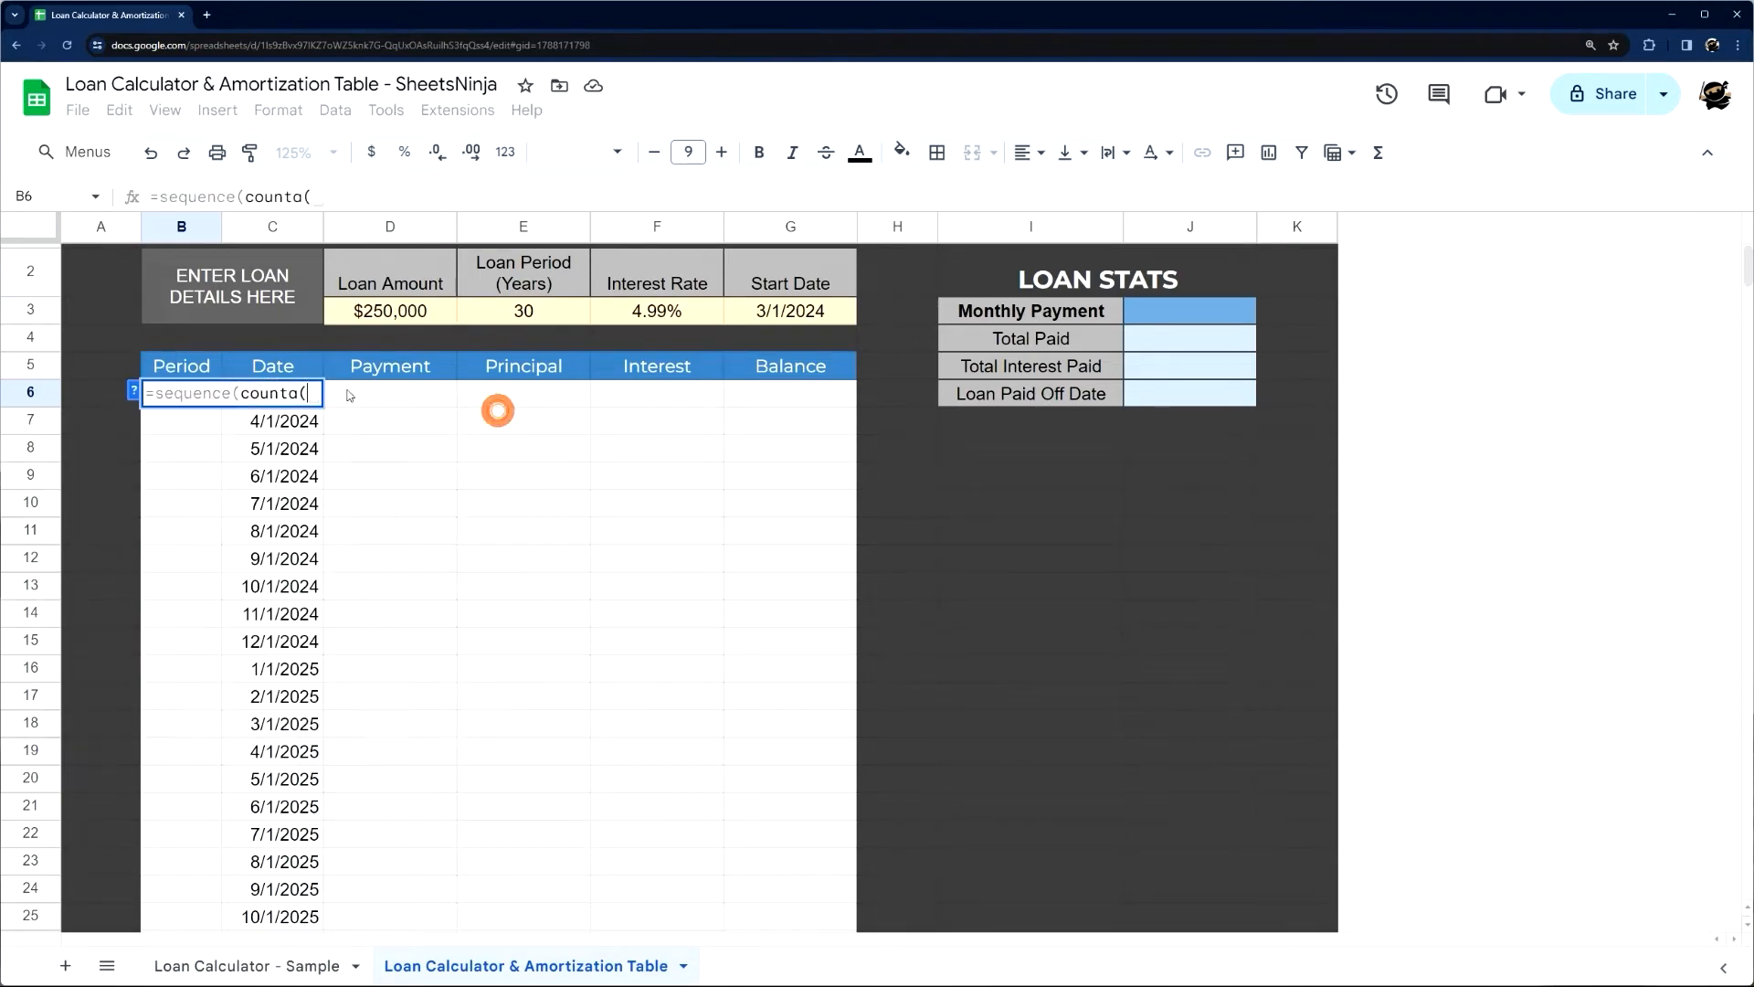
pyautogui.click(304, 422)
pyautogui.press('BackSpace')
pyautogui.press('BackSpace')
pyautogui.write('C6:C))')
pyautogui.press('Return')
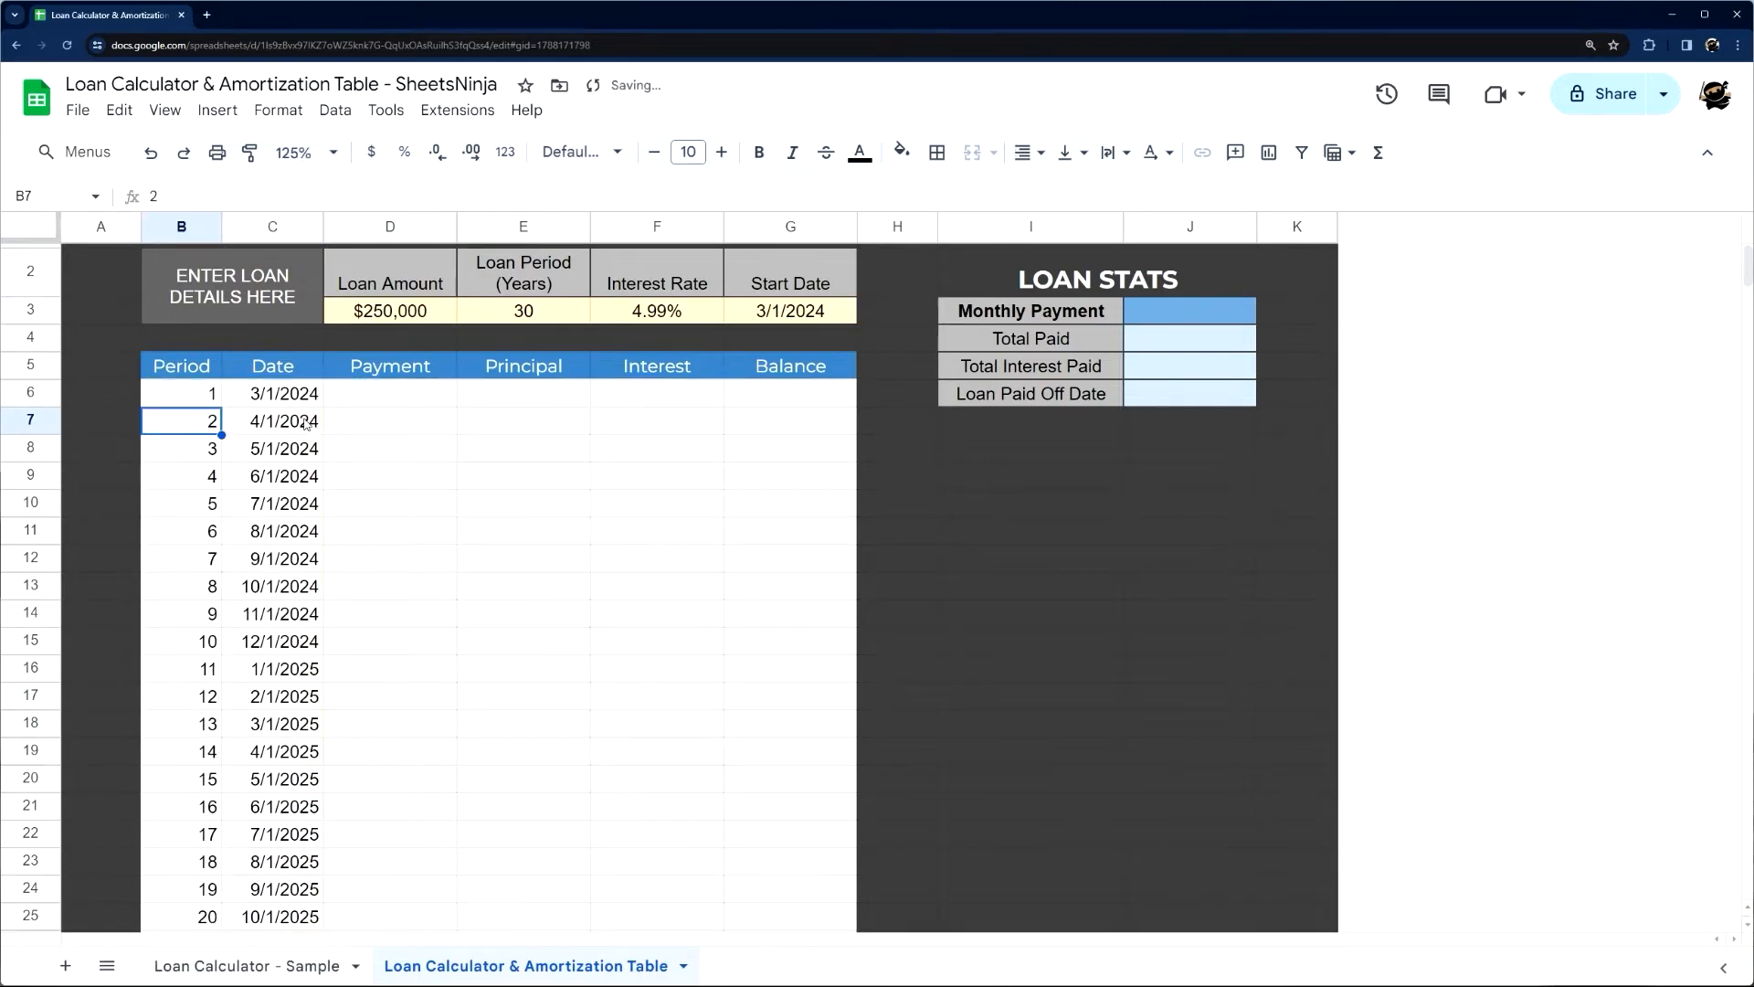
# Examine the counta(C6:C) part of the B6 formula and the SEQUENCE help, leaving the formula as it is
pyautogui.click(176, 393)
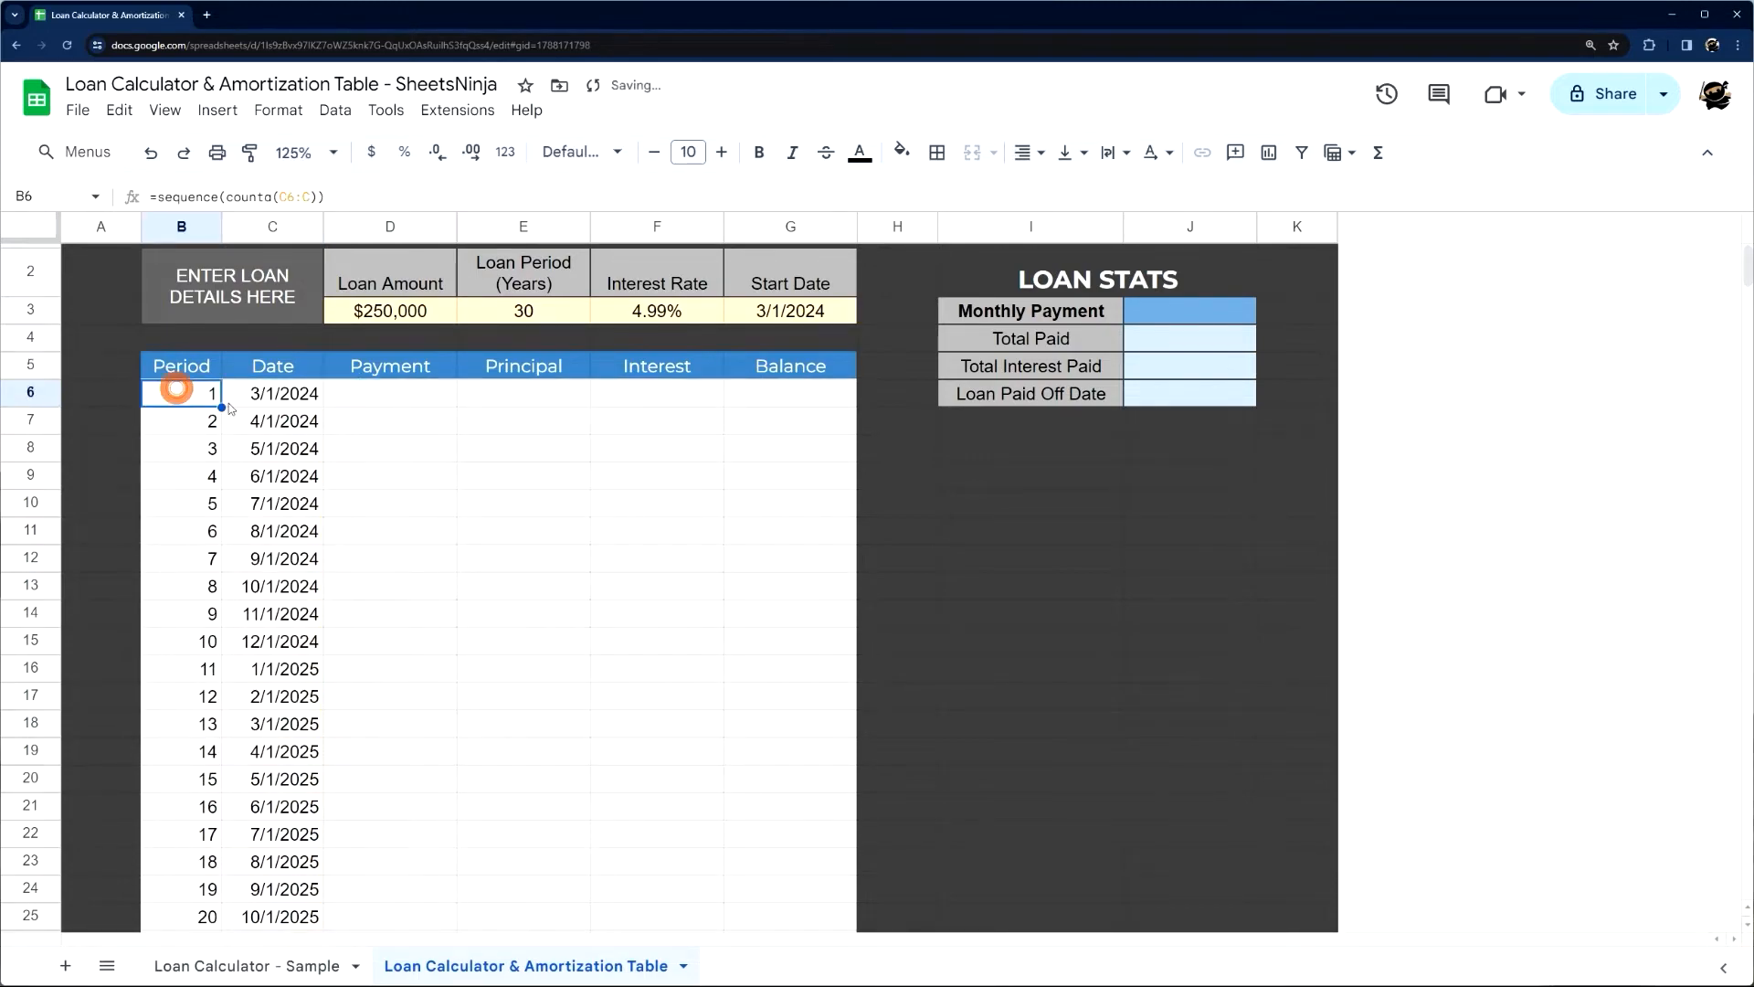
pyautogui.click(231, 196)
pyautogui.moveTo(227, 197); pyautogui.dragTo(318, 197)
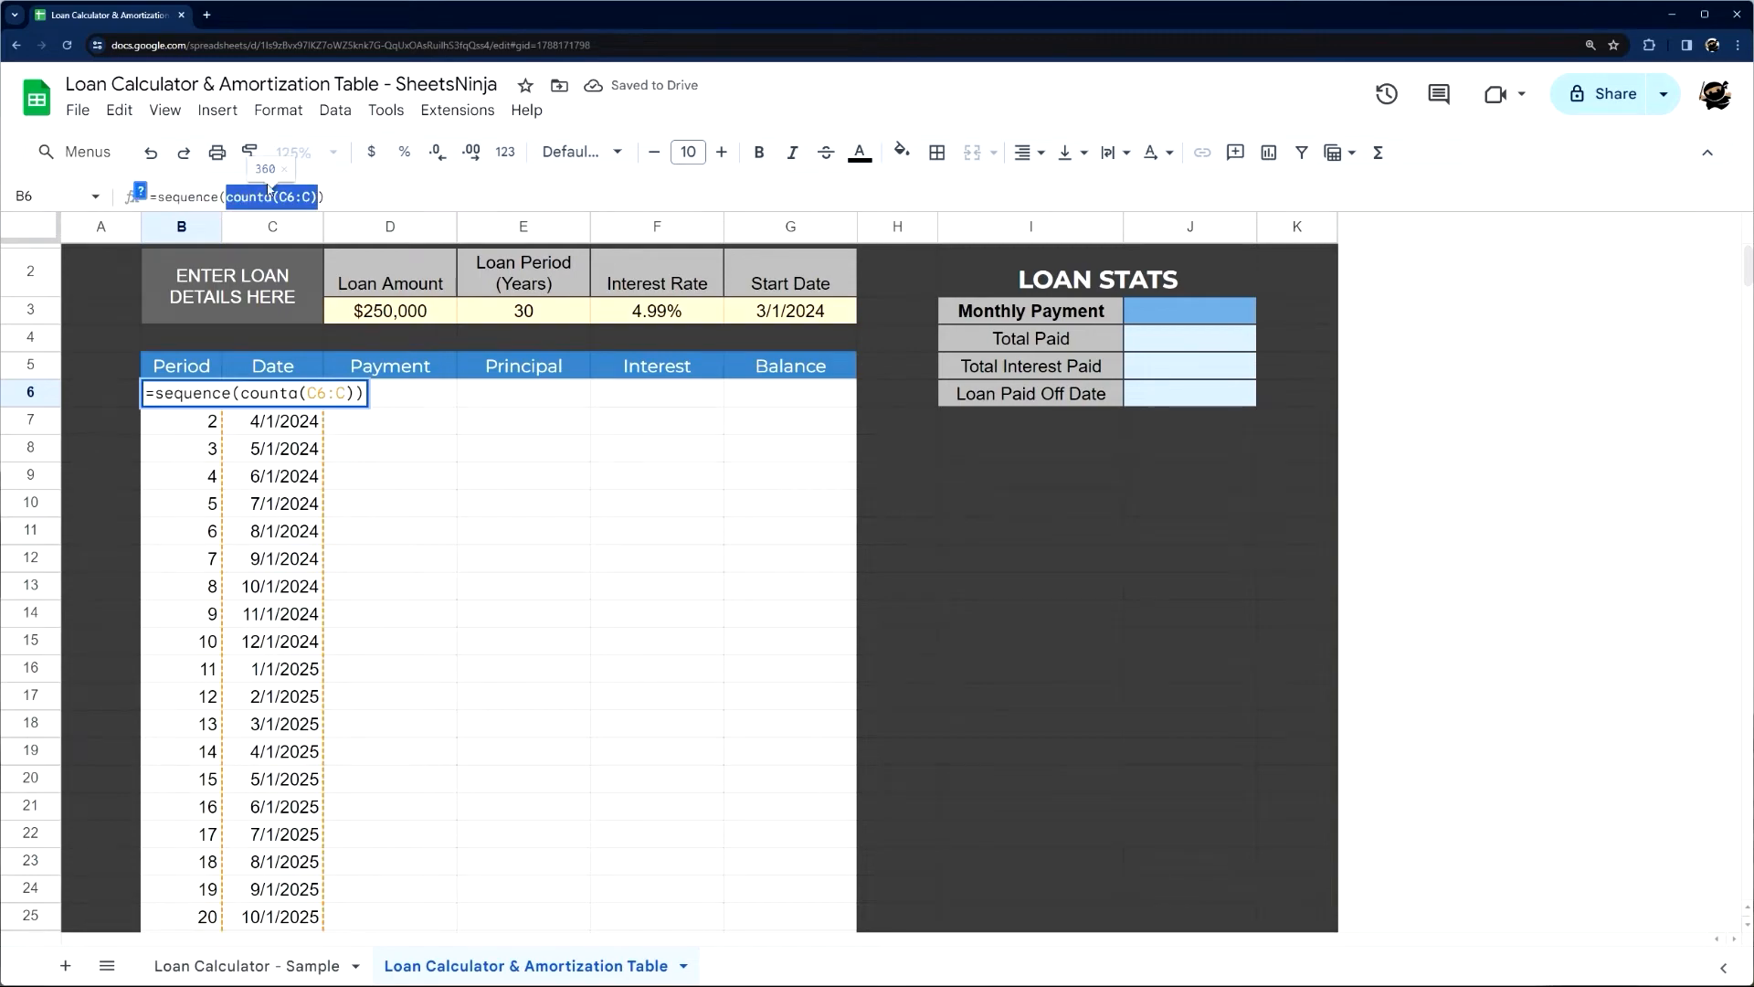
pyautogui.click(140, 190)
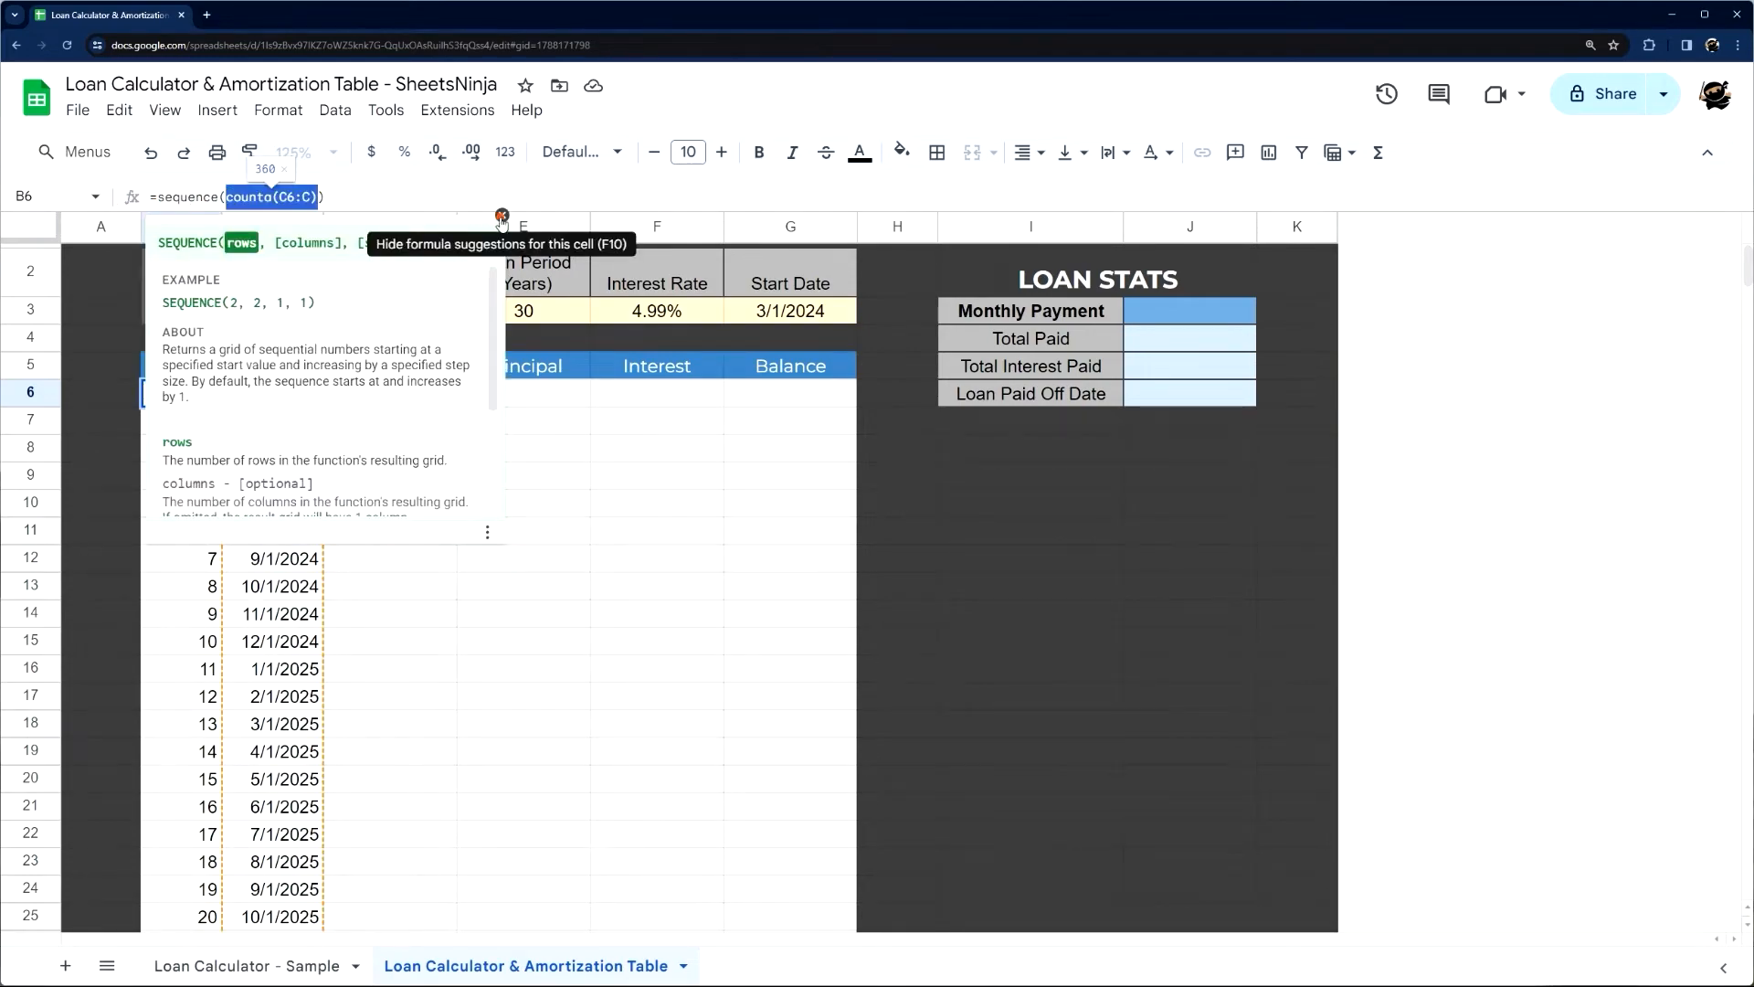
pyautogui.click(502, 217)
pyautogui.press('Escape')
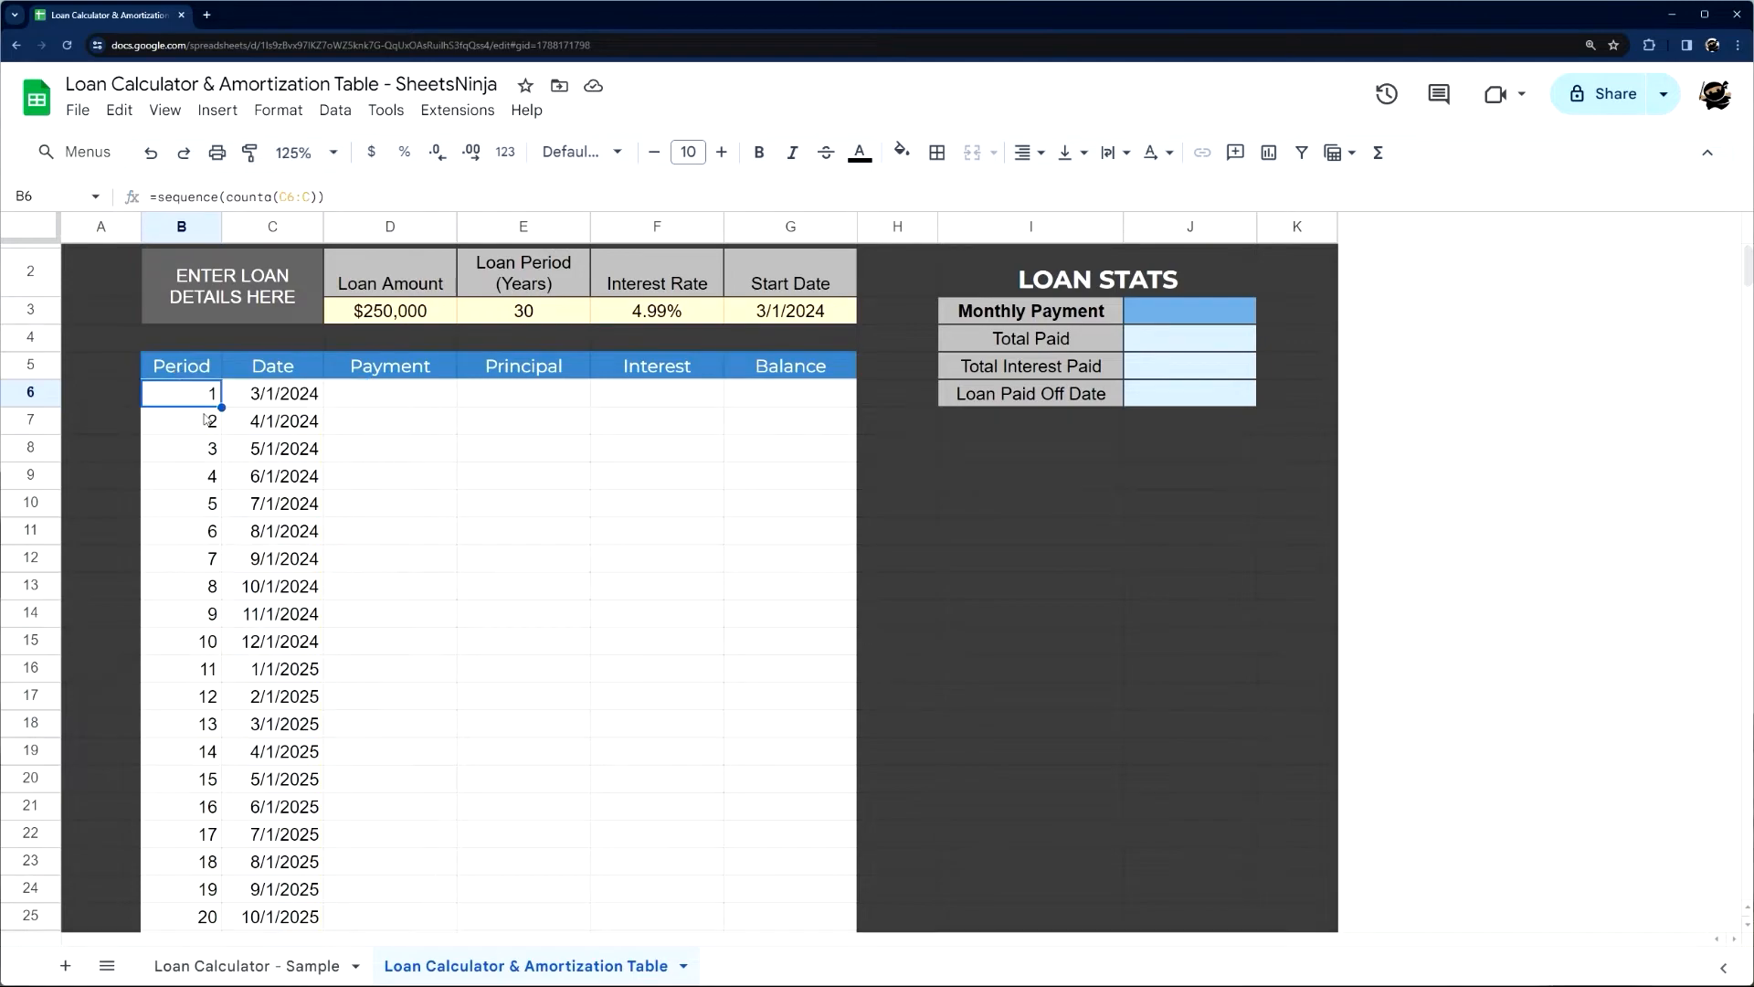
# Check the period numbers down to the end of the list and centre-align them in column B
pyautogui.scroll(-20, 176, 455)
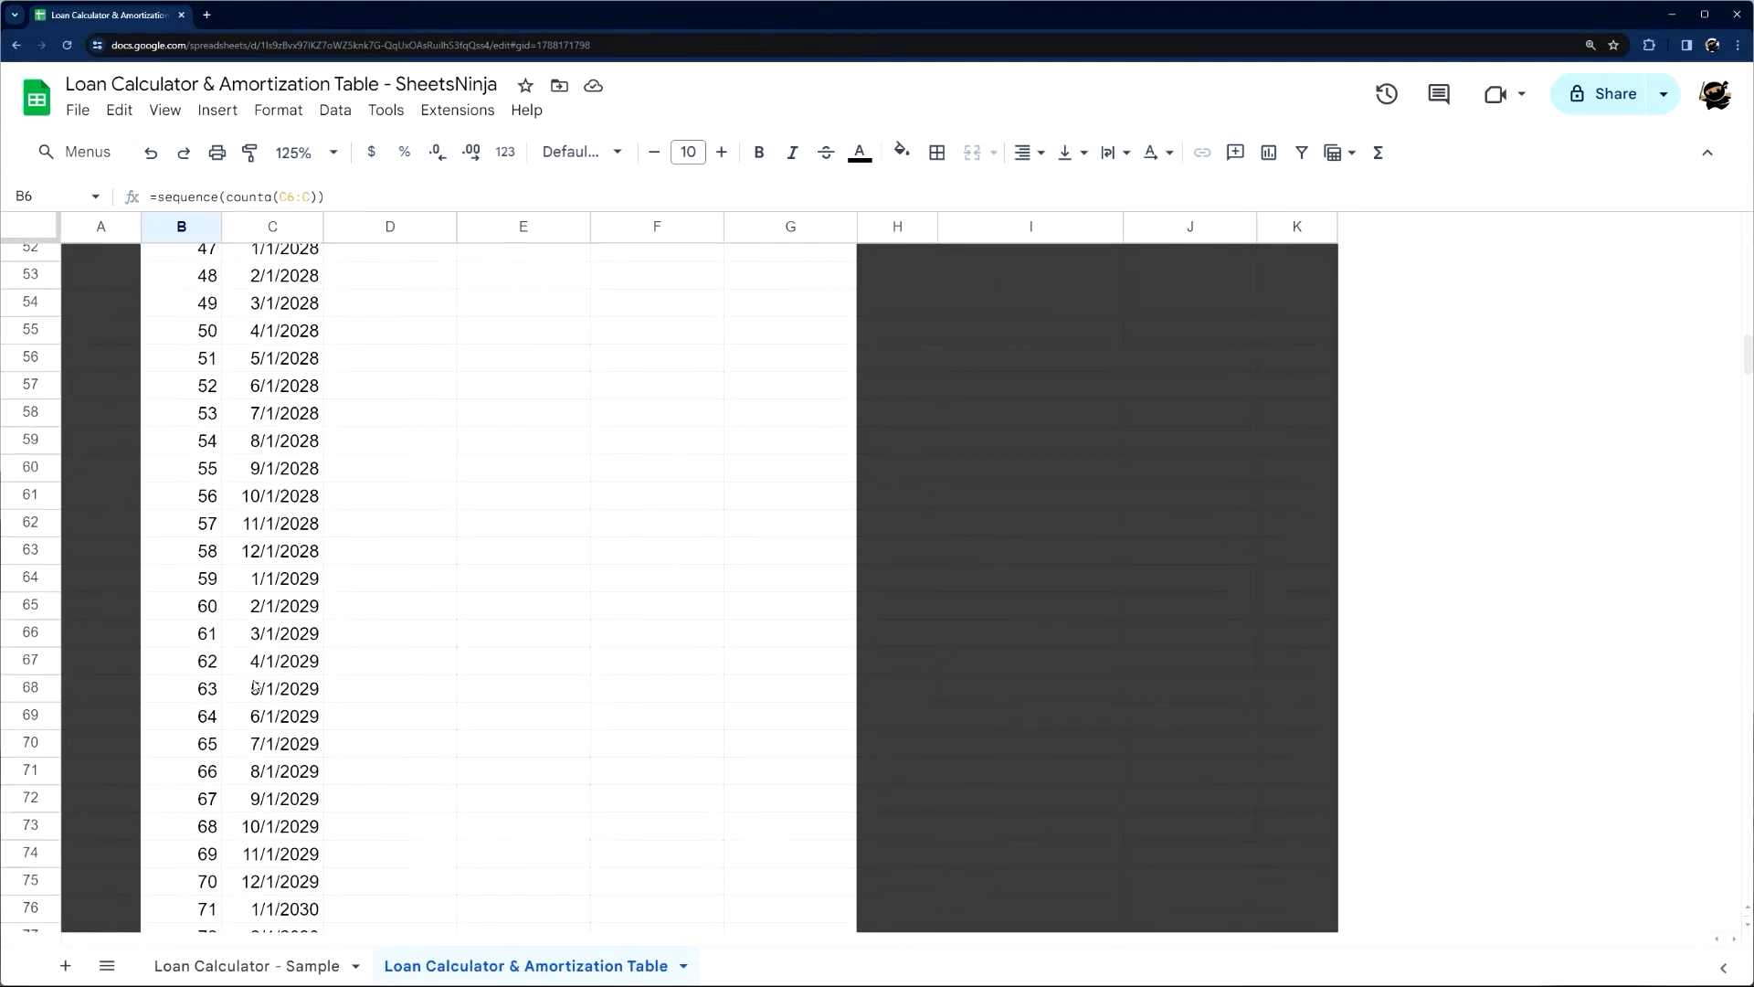
pyautogui.scroll(-20, 248, 758)
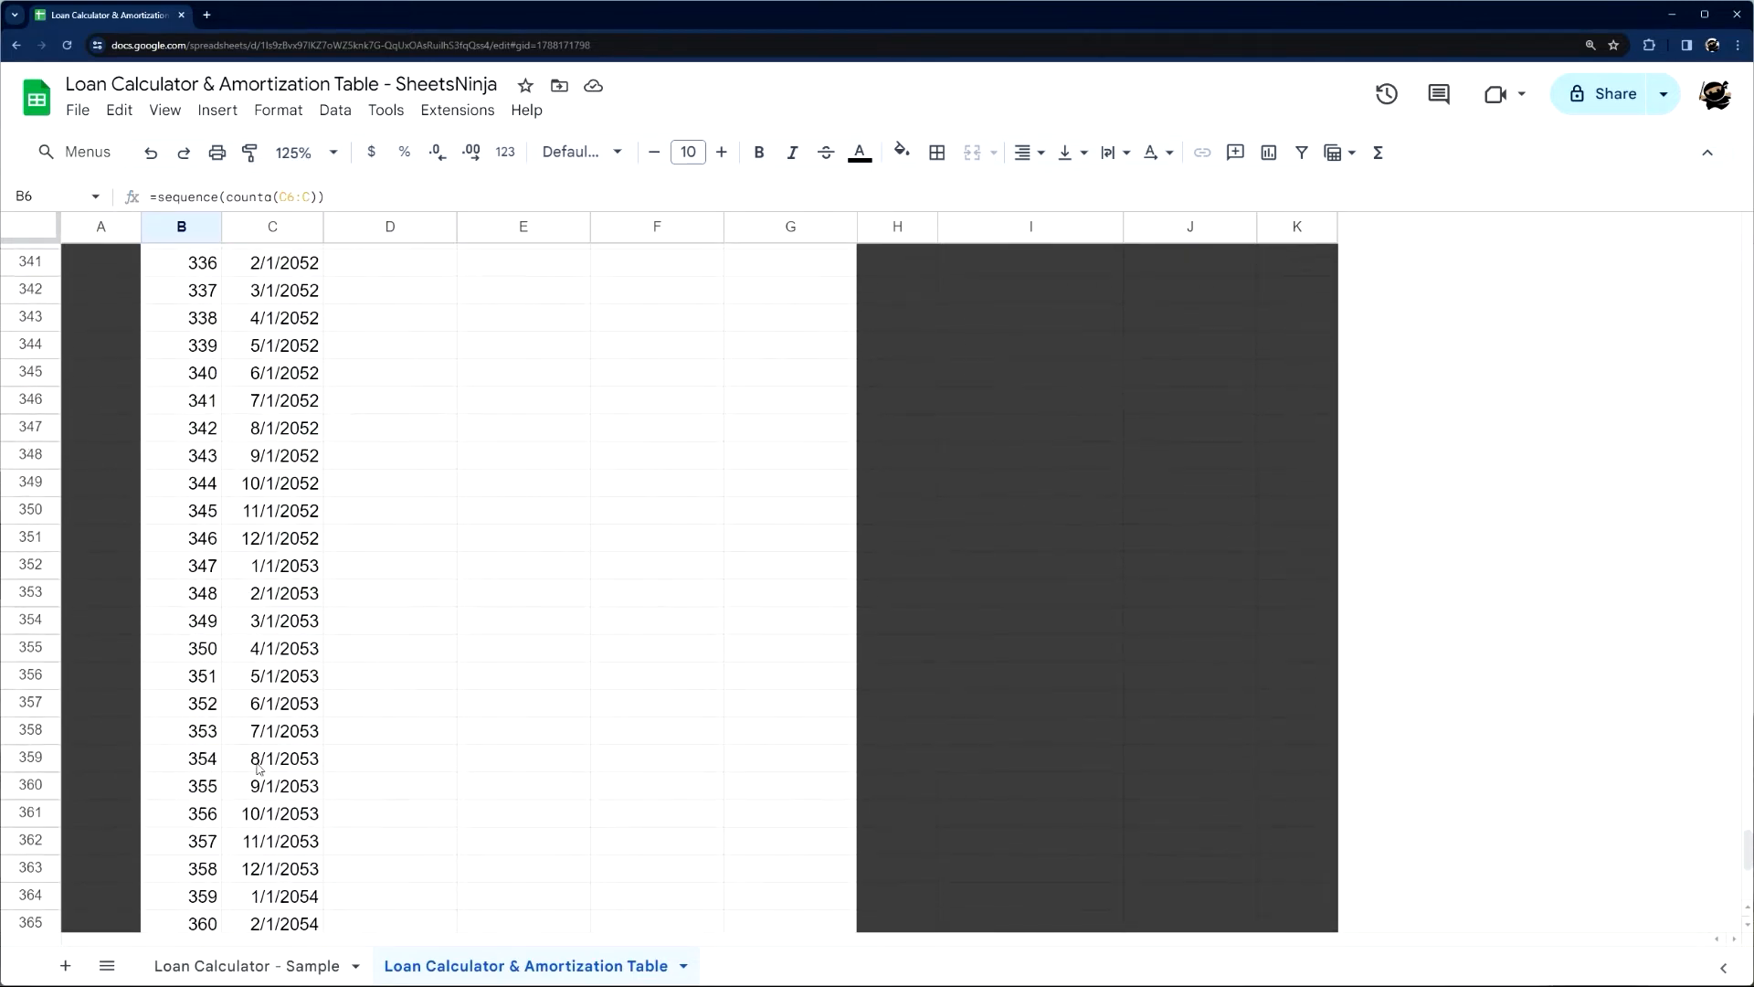
pyautogui.keyDown('shift'); pyautogui.click(193, 834); pyautogui.keyUp('shift')
pyautogui.click(1021, 152)
pyautogui.click(1062, 192)
pyautogui.click(1030, 423)
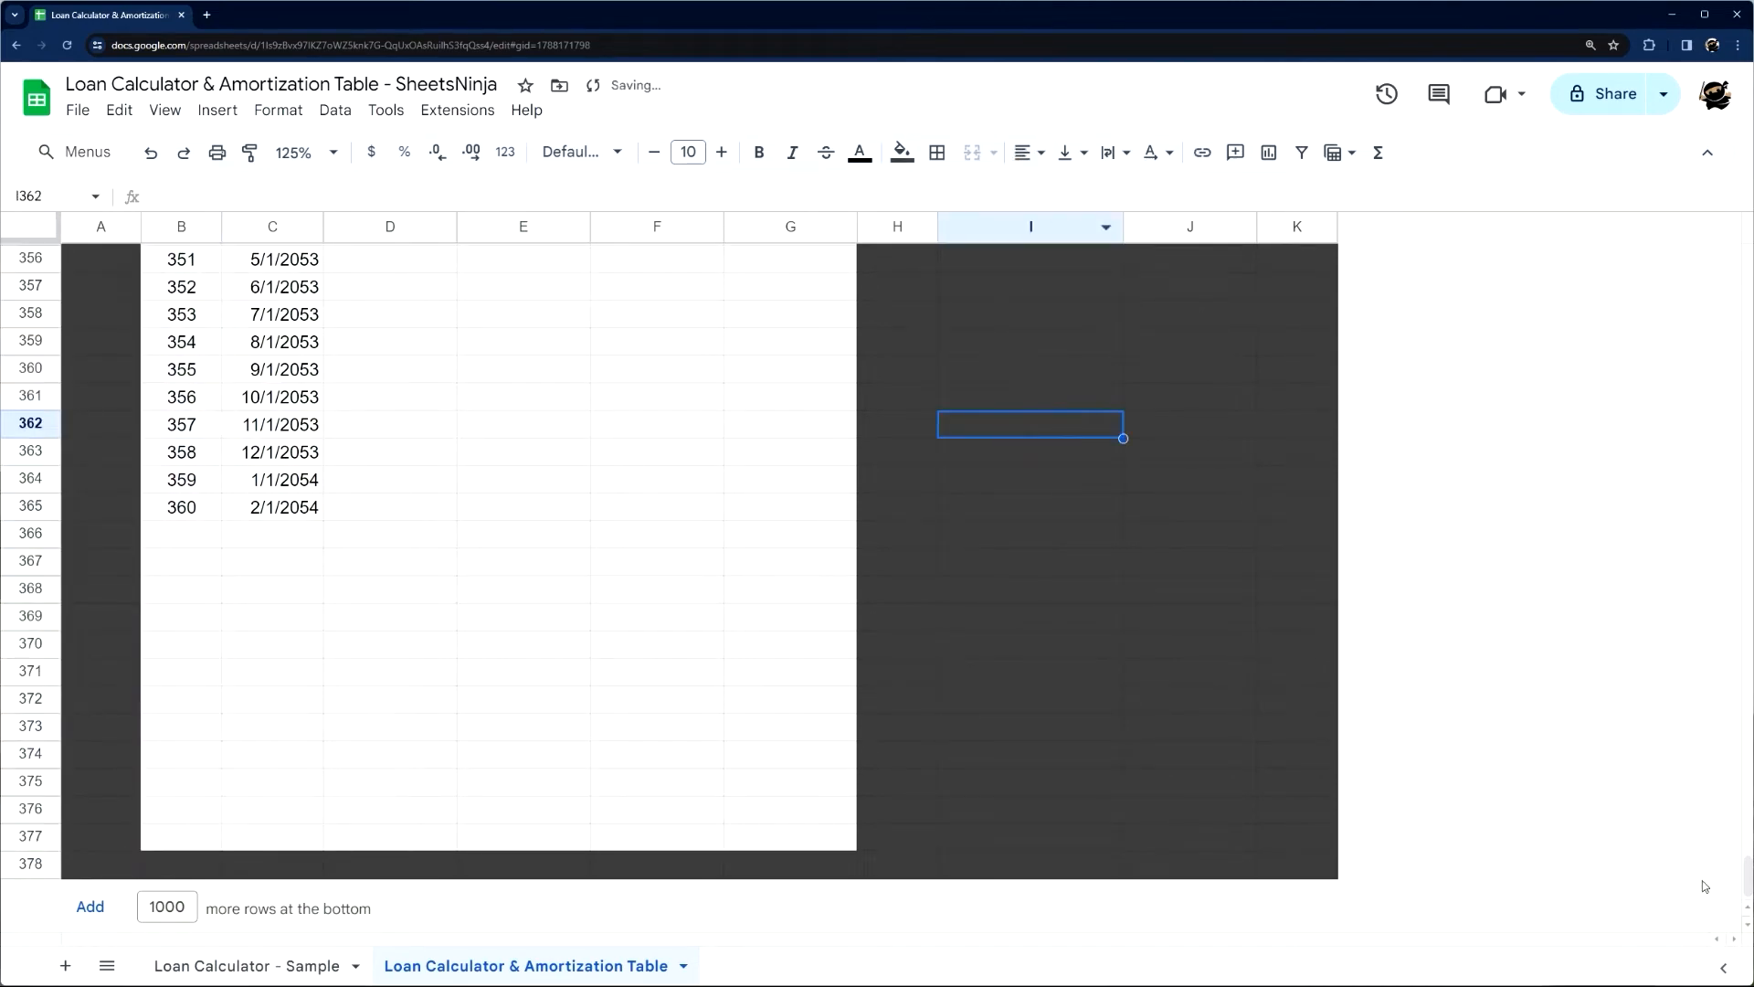
# Inspect the Payment formula in D6 and the Monthly Payment formula in J3 on the Loan Calculator - Sample sheet
pyautogui.moveTo(1745, 879); pyautogui.dragTo(1747, 176)
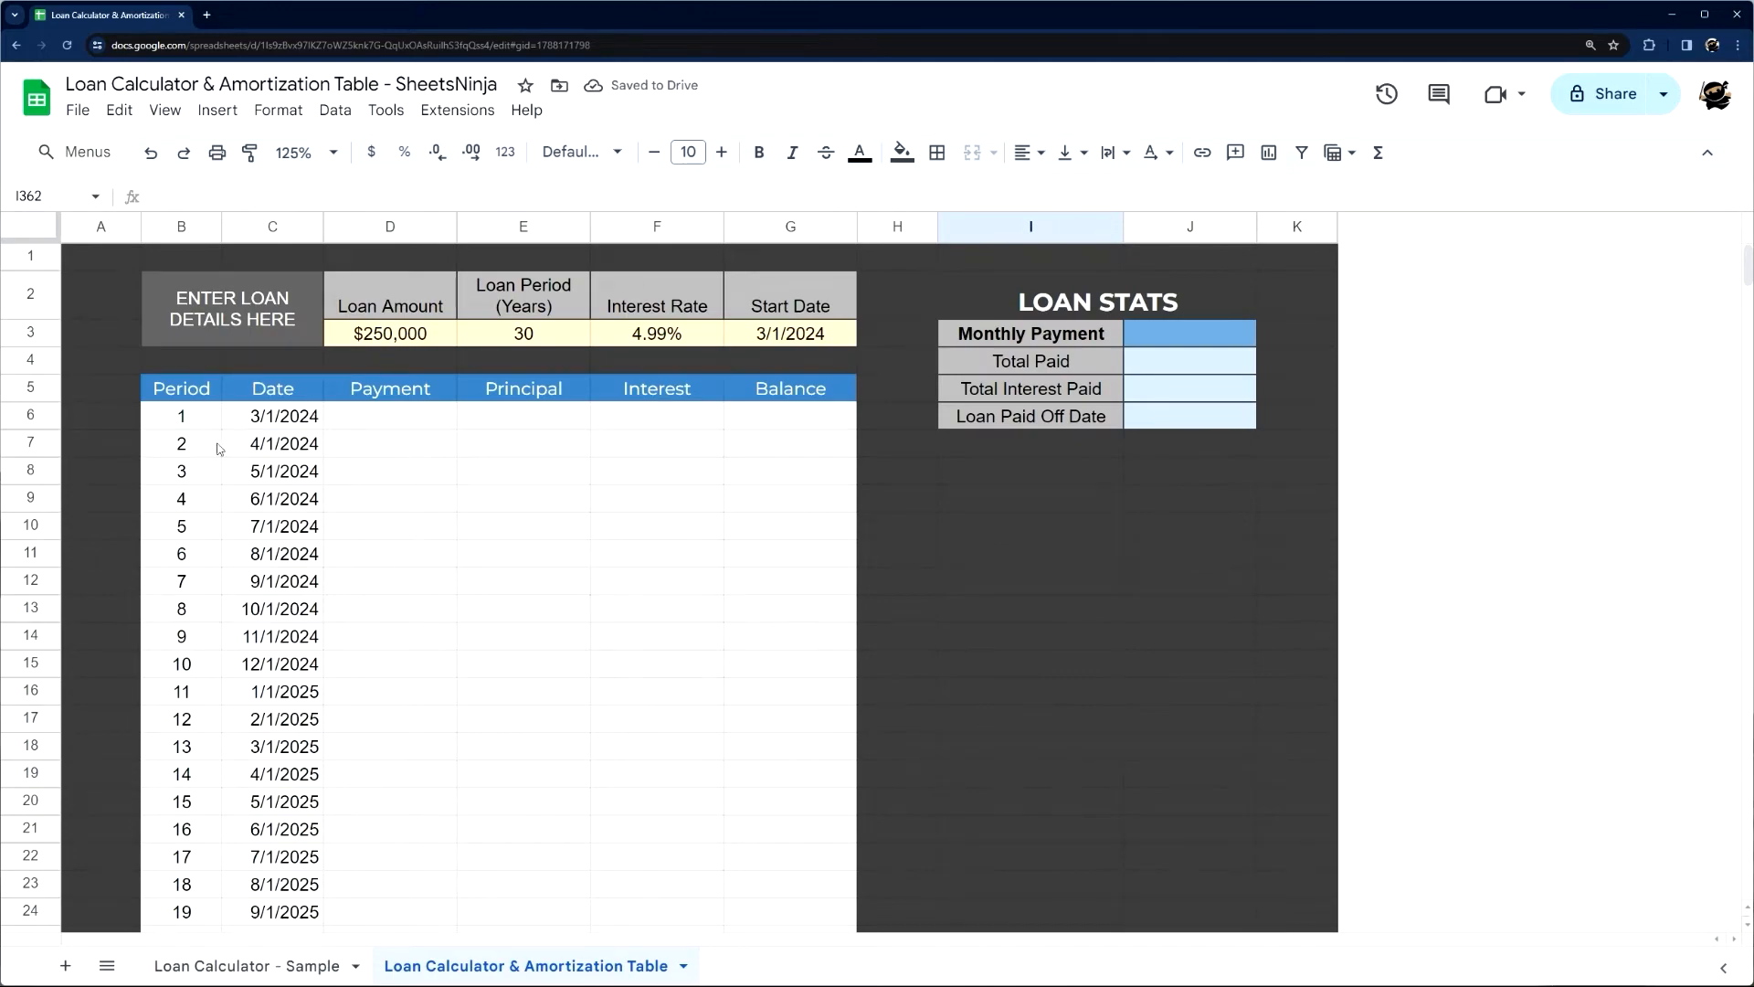
pyautogui.click(384, 418)
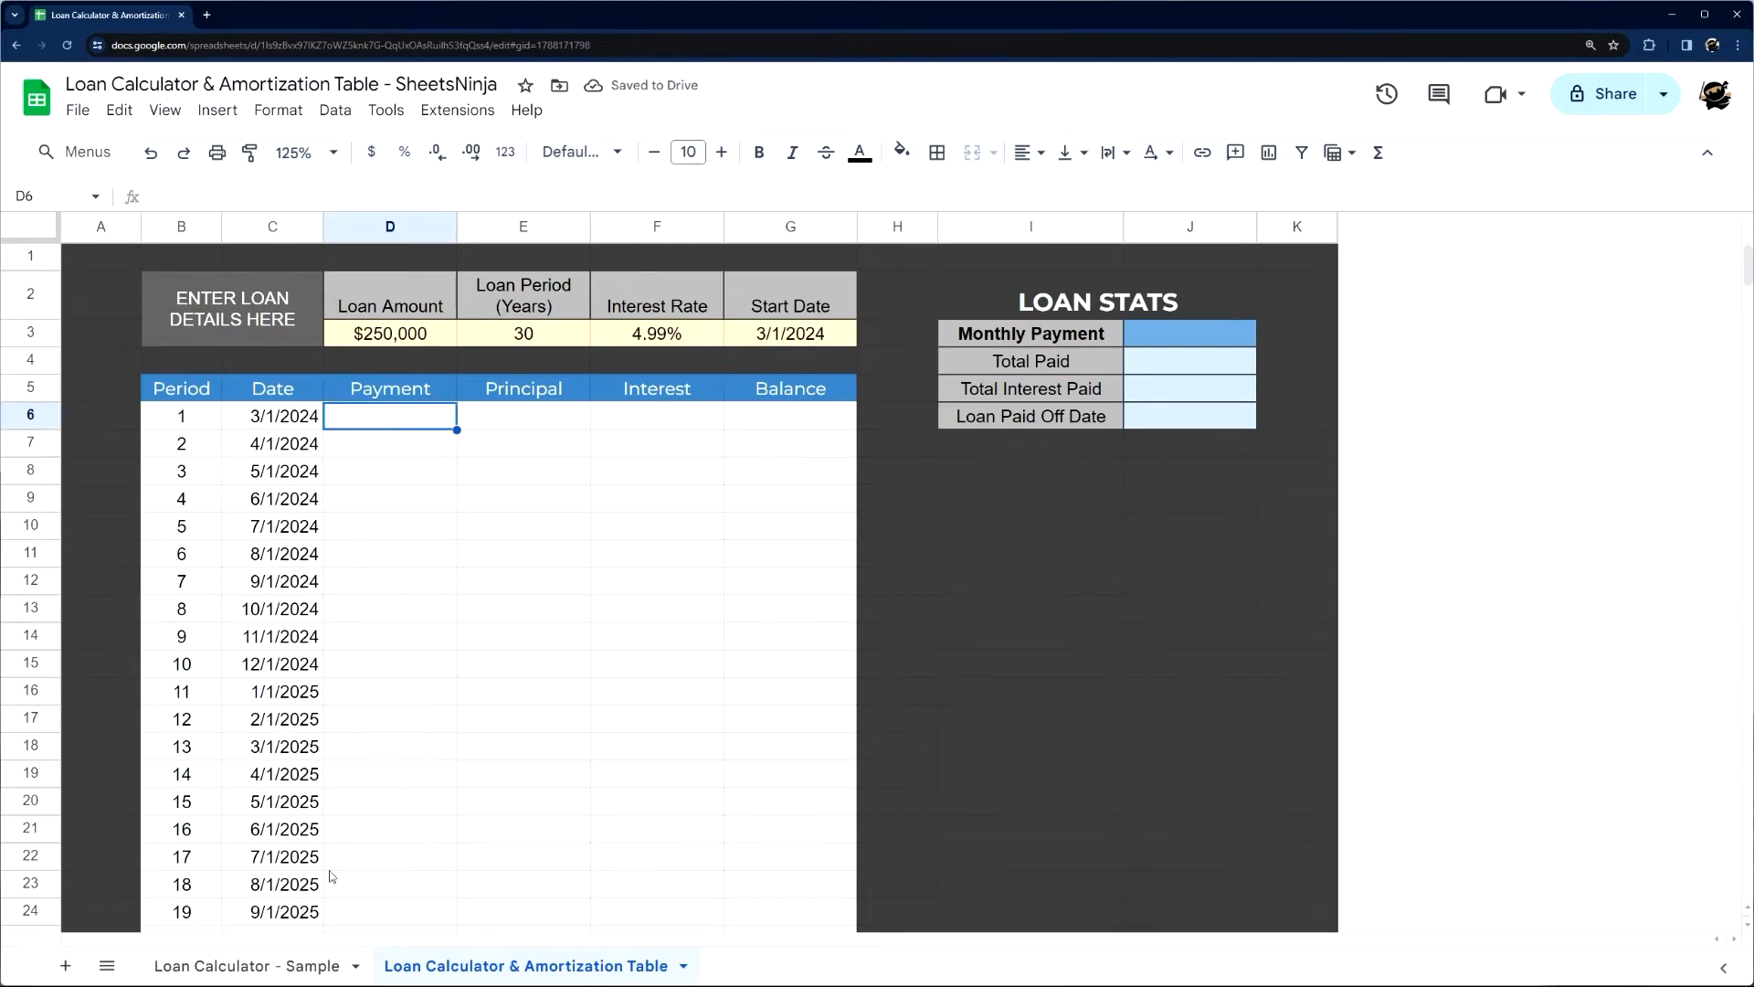
pyautogui.click(262, 965)
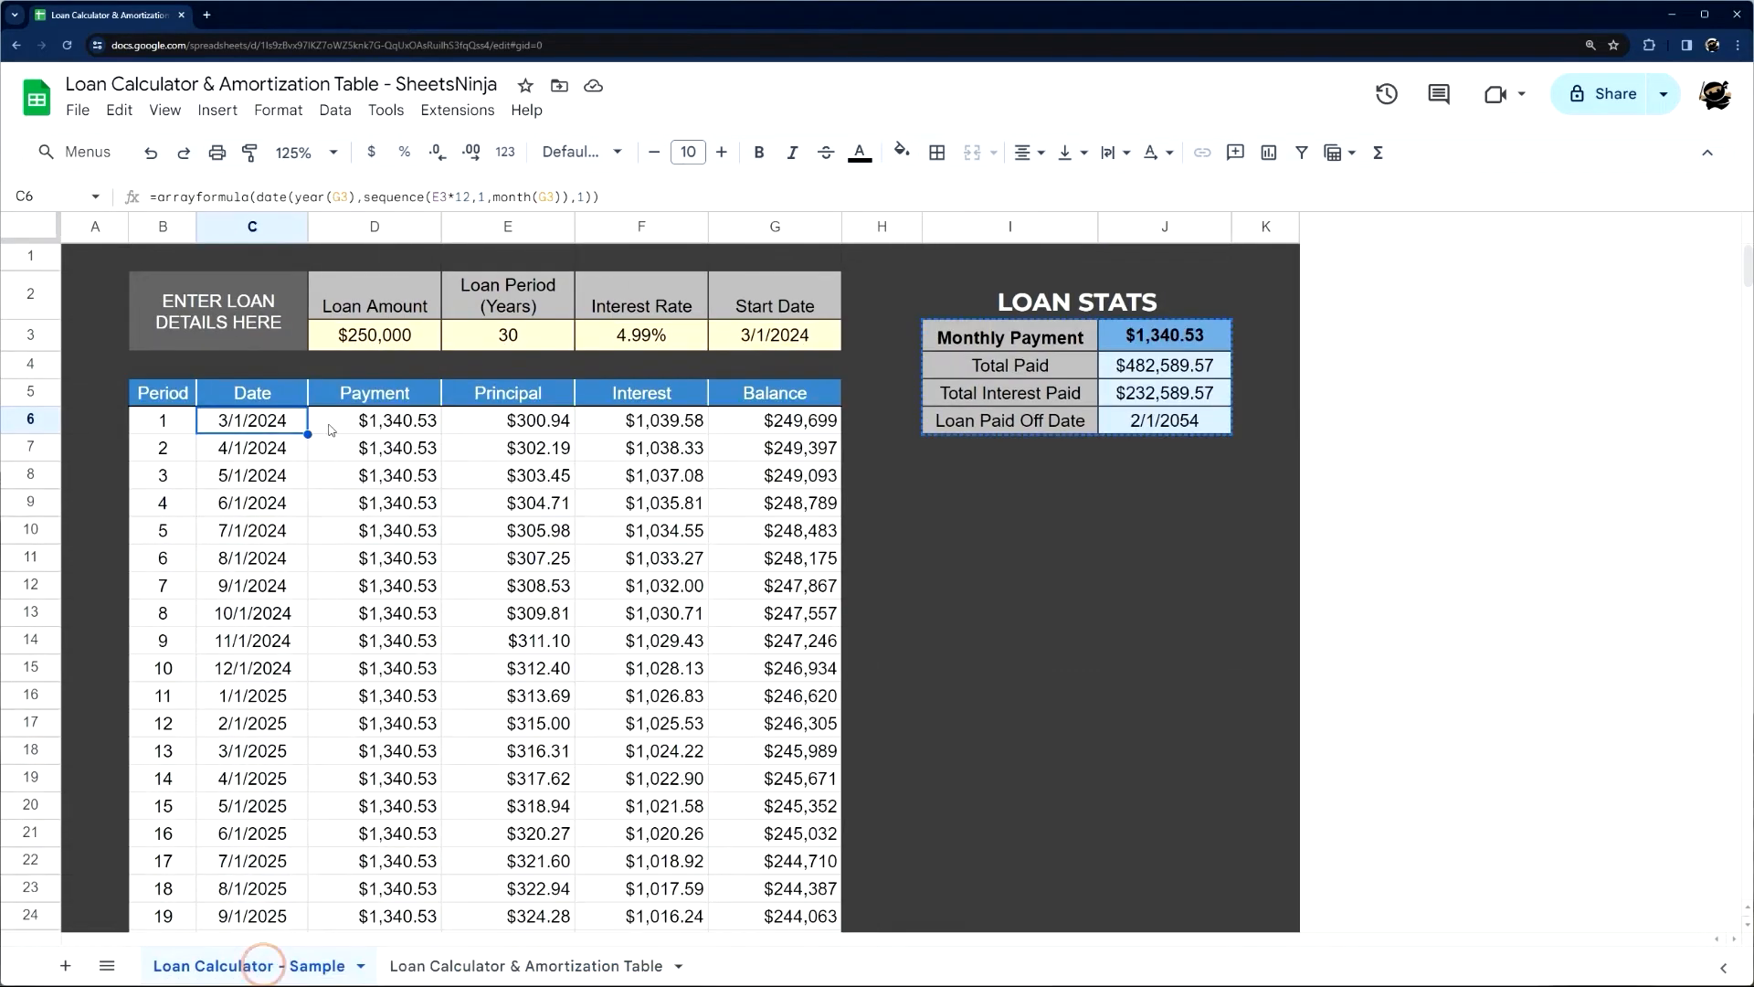
pyautogui.click(399, 426)
pyautogui.doubleClick(399, 426)
pyautogui.click(245, 197)
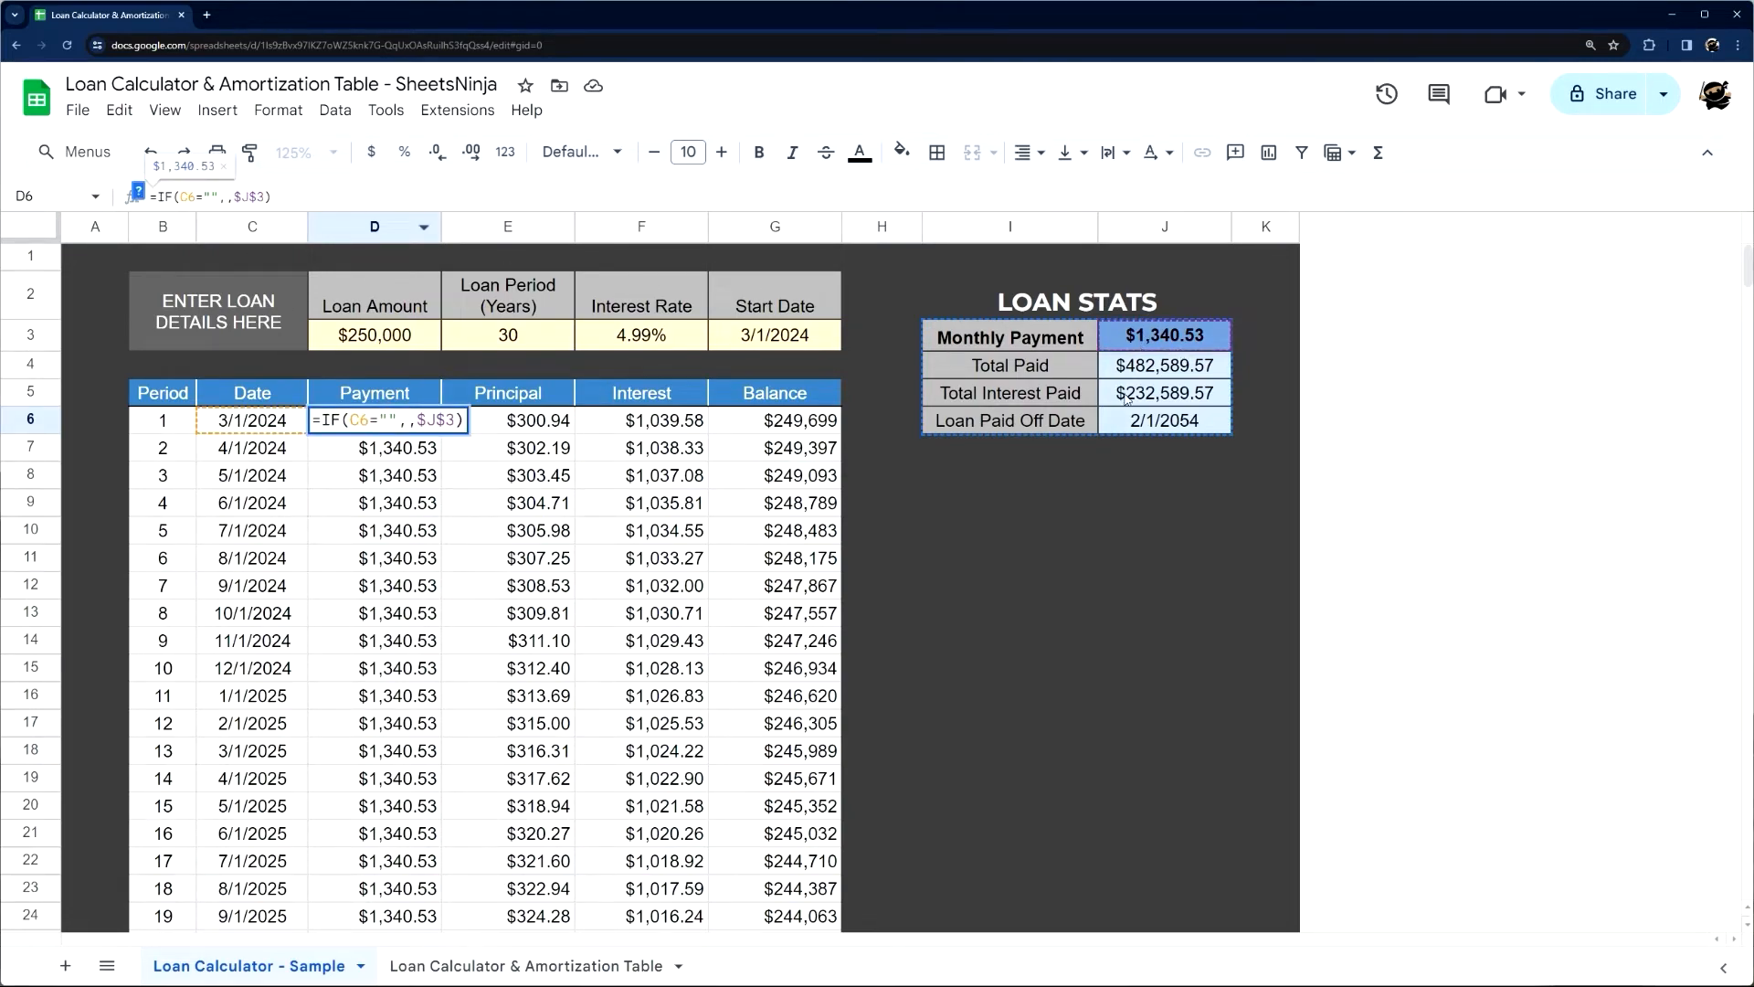
pyautogui.click(1140, 346)
pyautogui.click(165, 197)
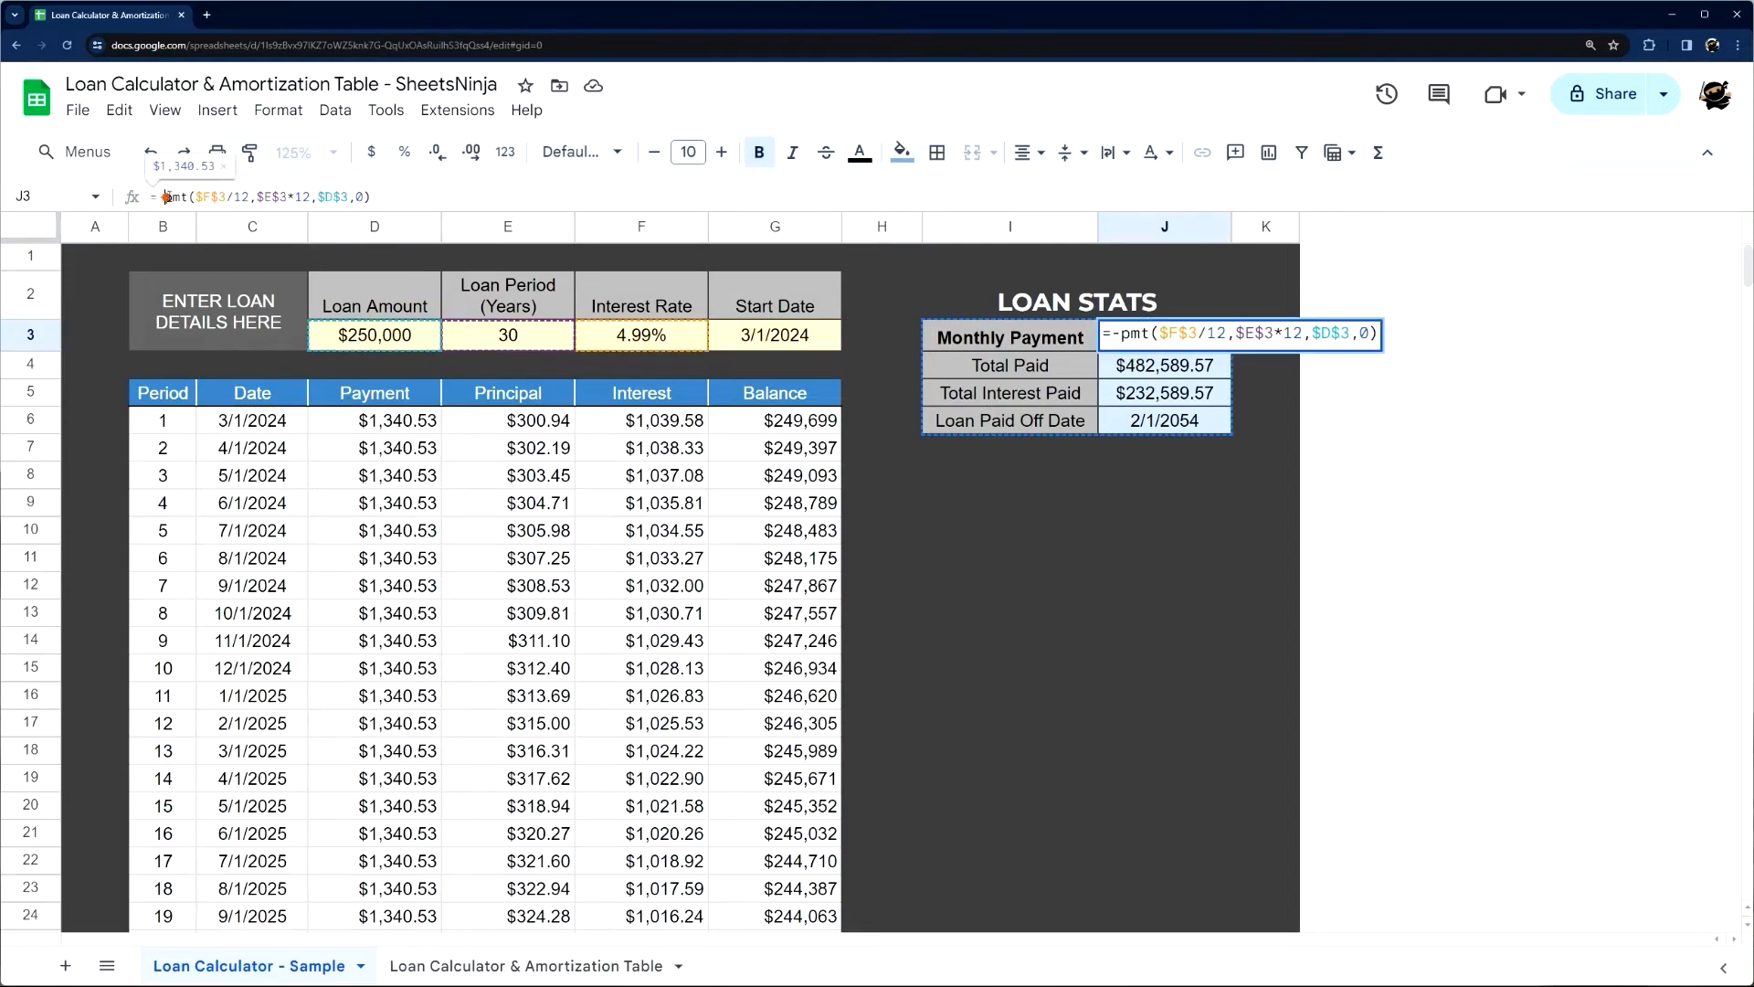
pyautogui.press('Escape')
# Start the Monthly Payment formula with =pmt( in J3 of the Loan Calculator & Amortization Table sheet
pyautogui.click(442, 966)
pyautogui.click(1177, 344)
pyautogui.write('=')
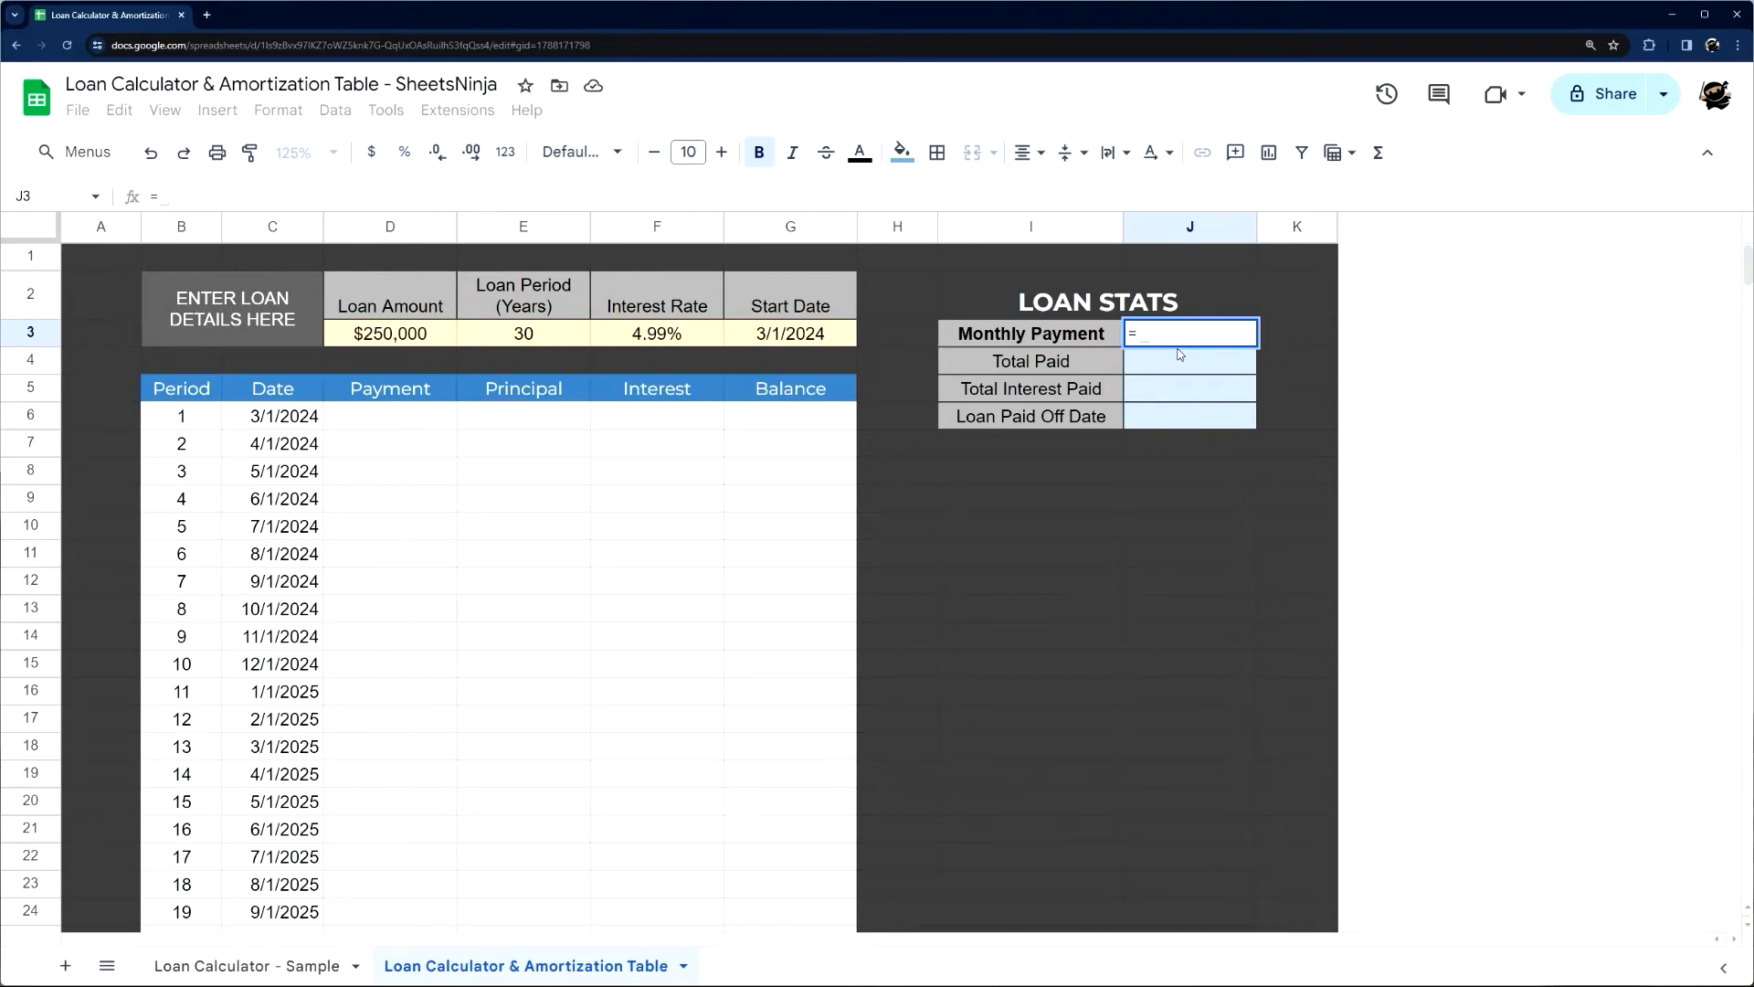
pyautogui.write('pmt')
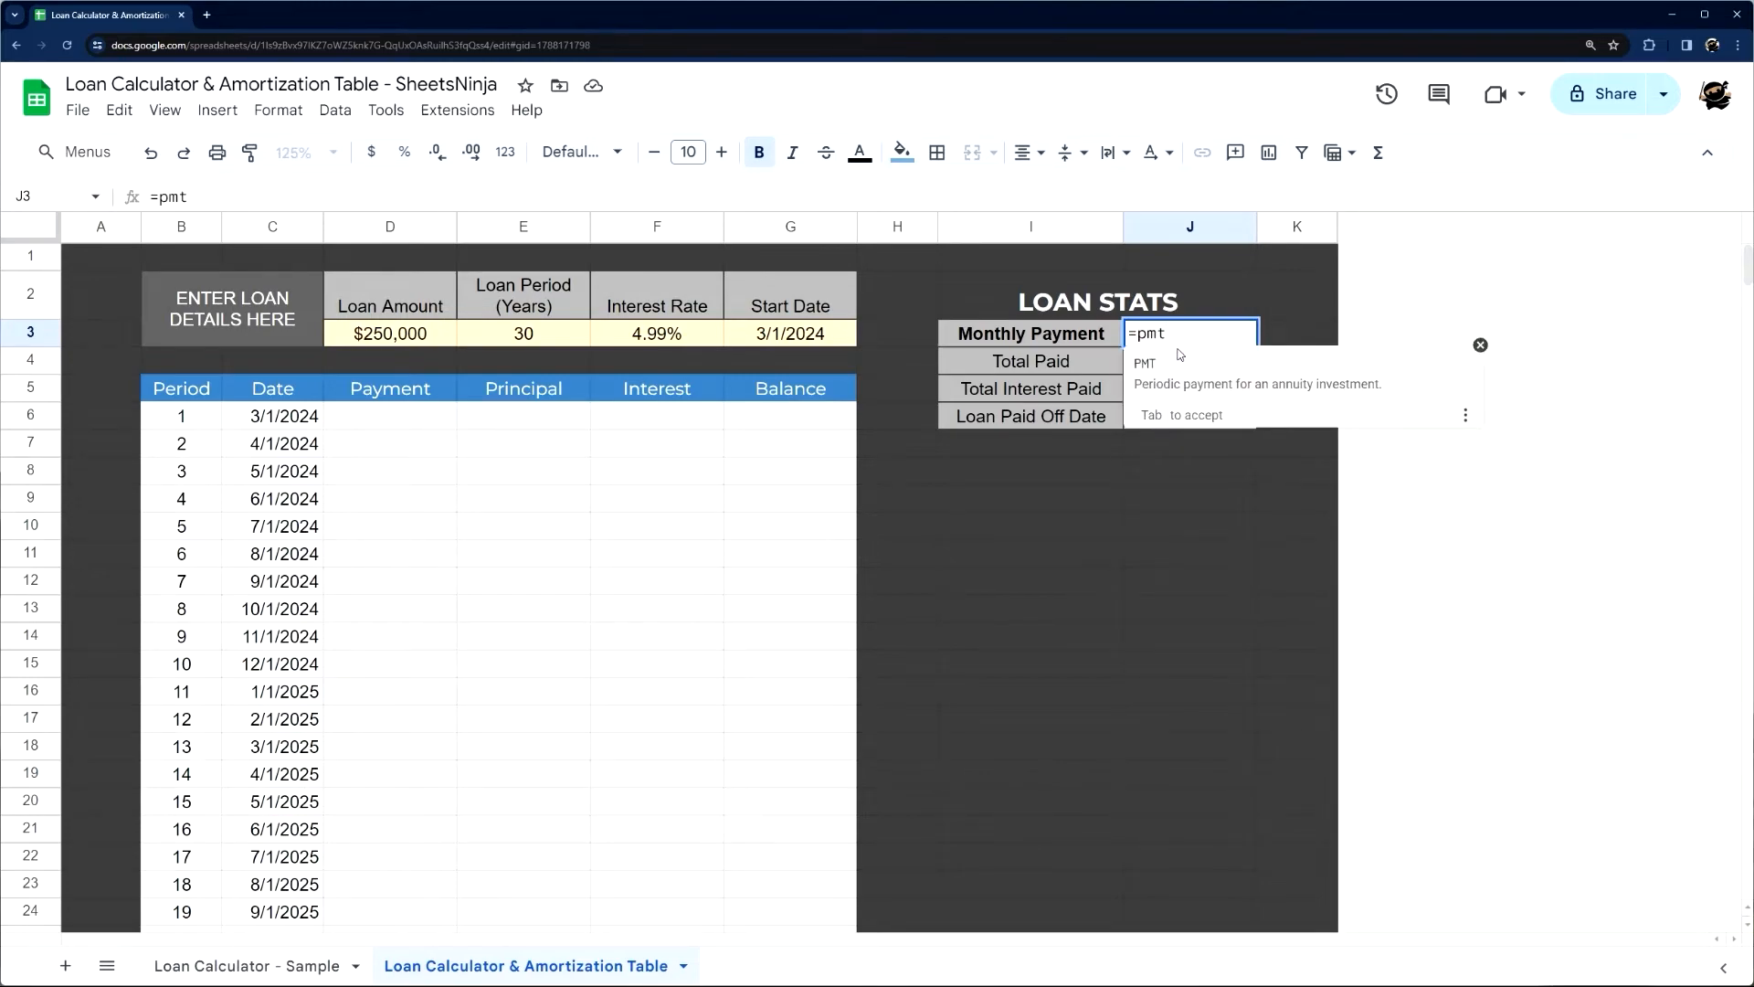
pyautogui.write('-')
pyautogui.press('BackSpace')
pyautogui.press('End')
pyautogui.write('t(')
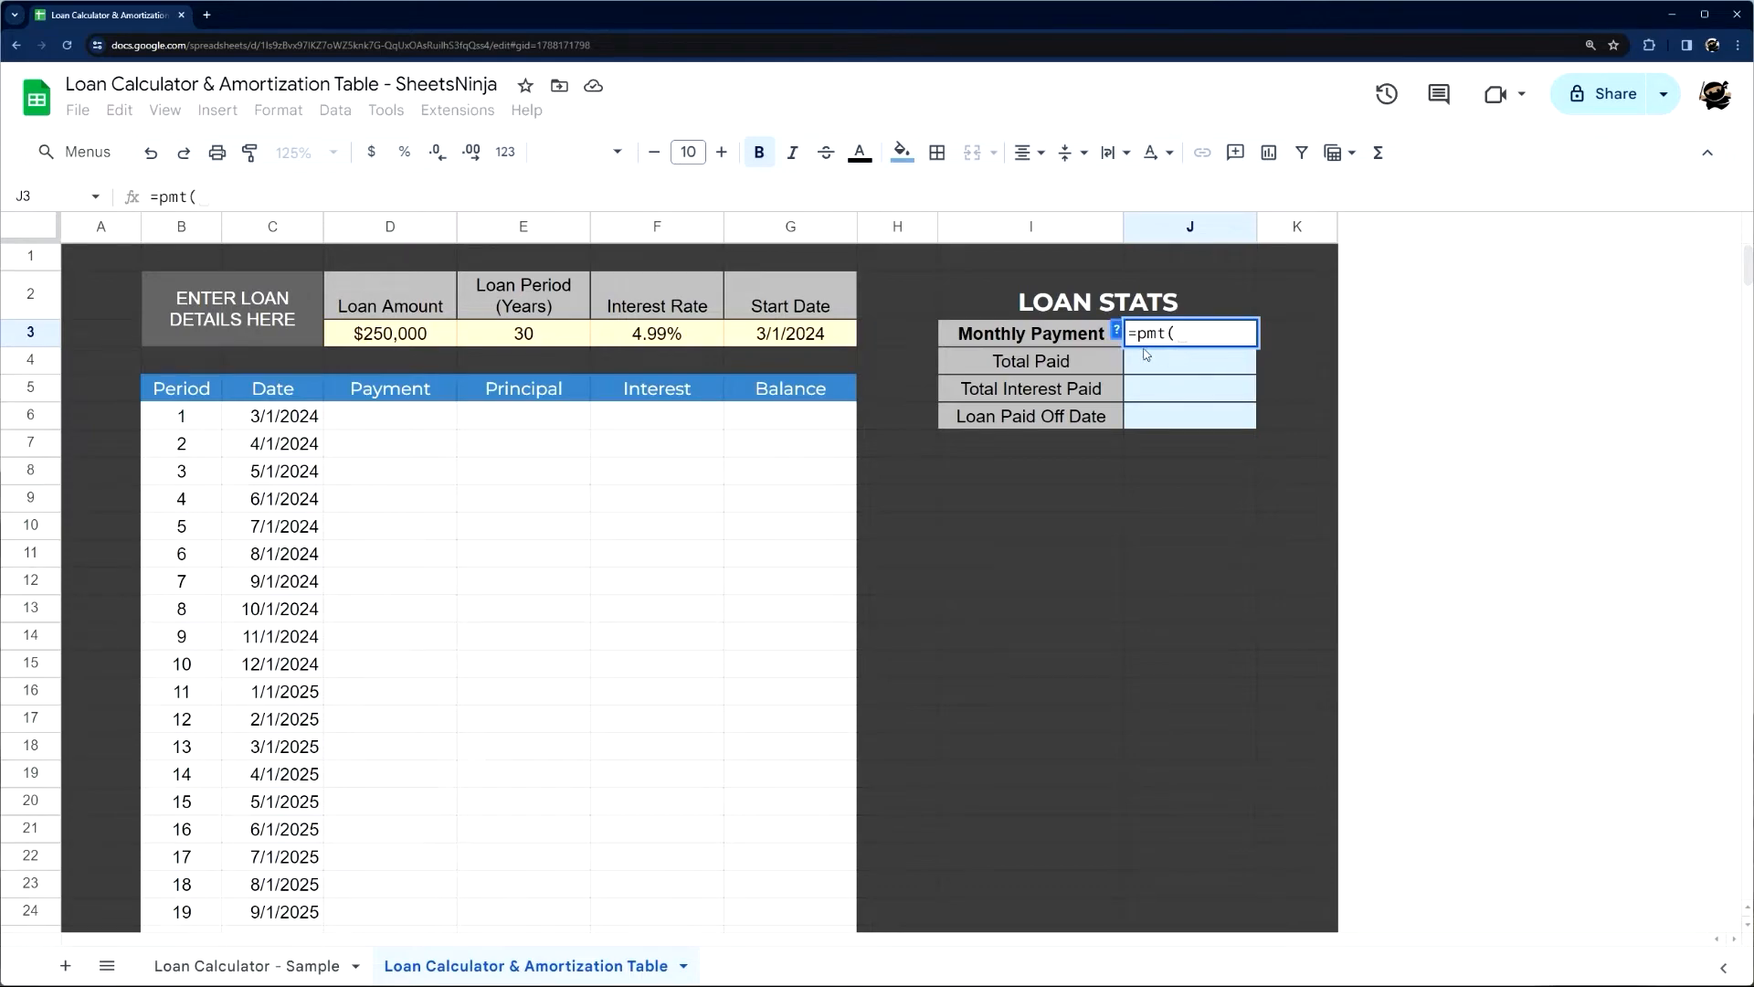
# Examine the PMT function help for its arguments, from rate and number_of_periods to present_value, with the J3 formula still open
pyautogui.click(1115, 328)
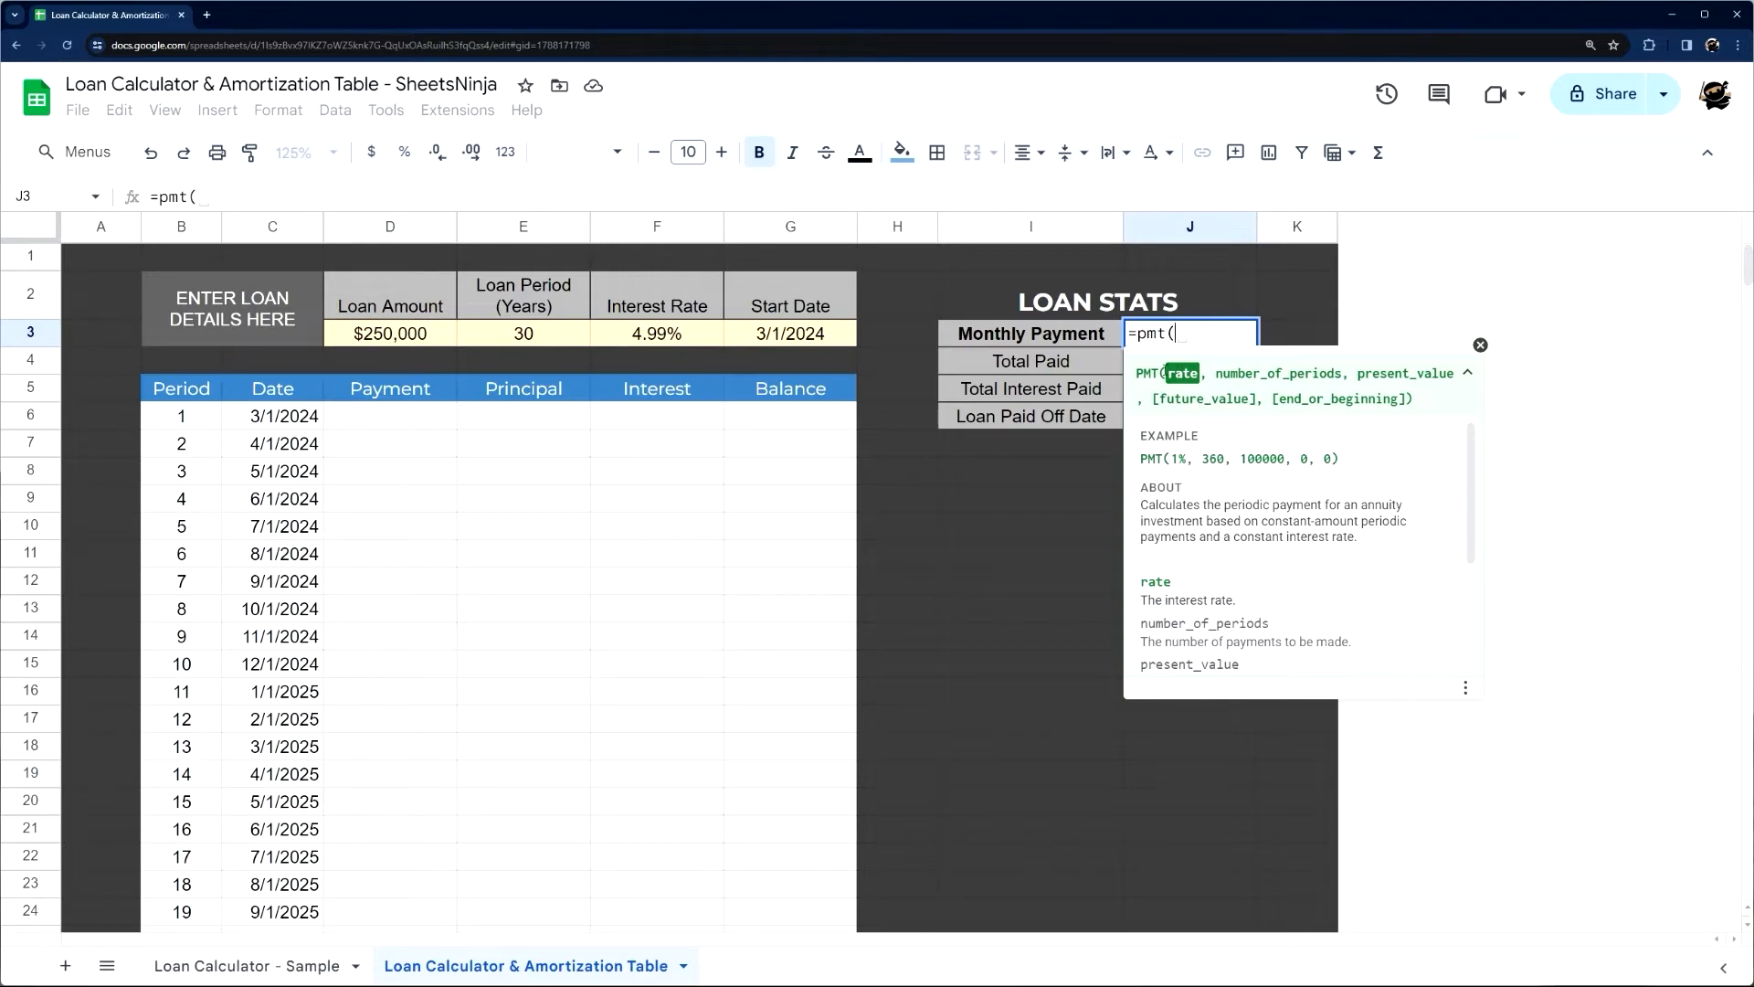
pyautogui.click(1480, 344)
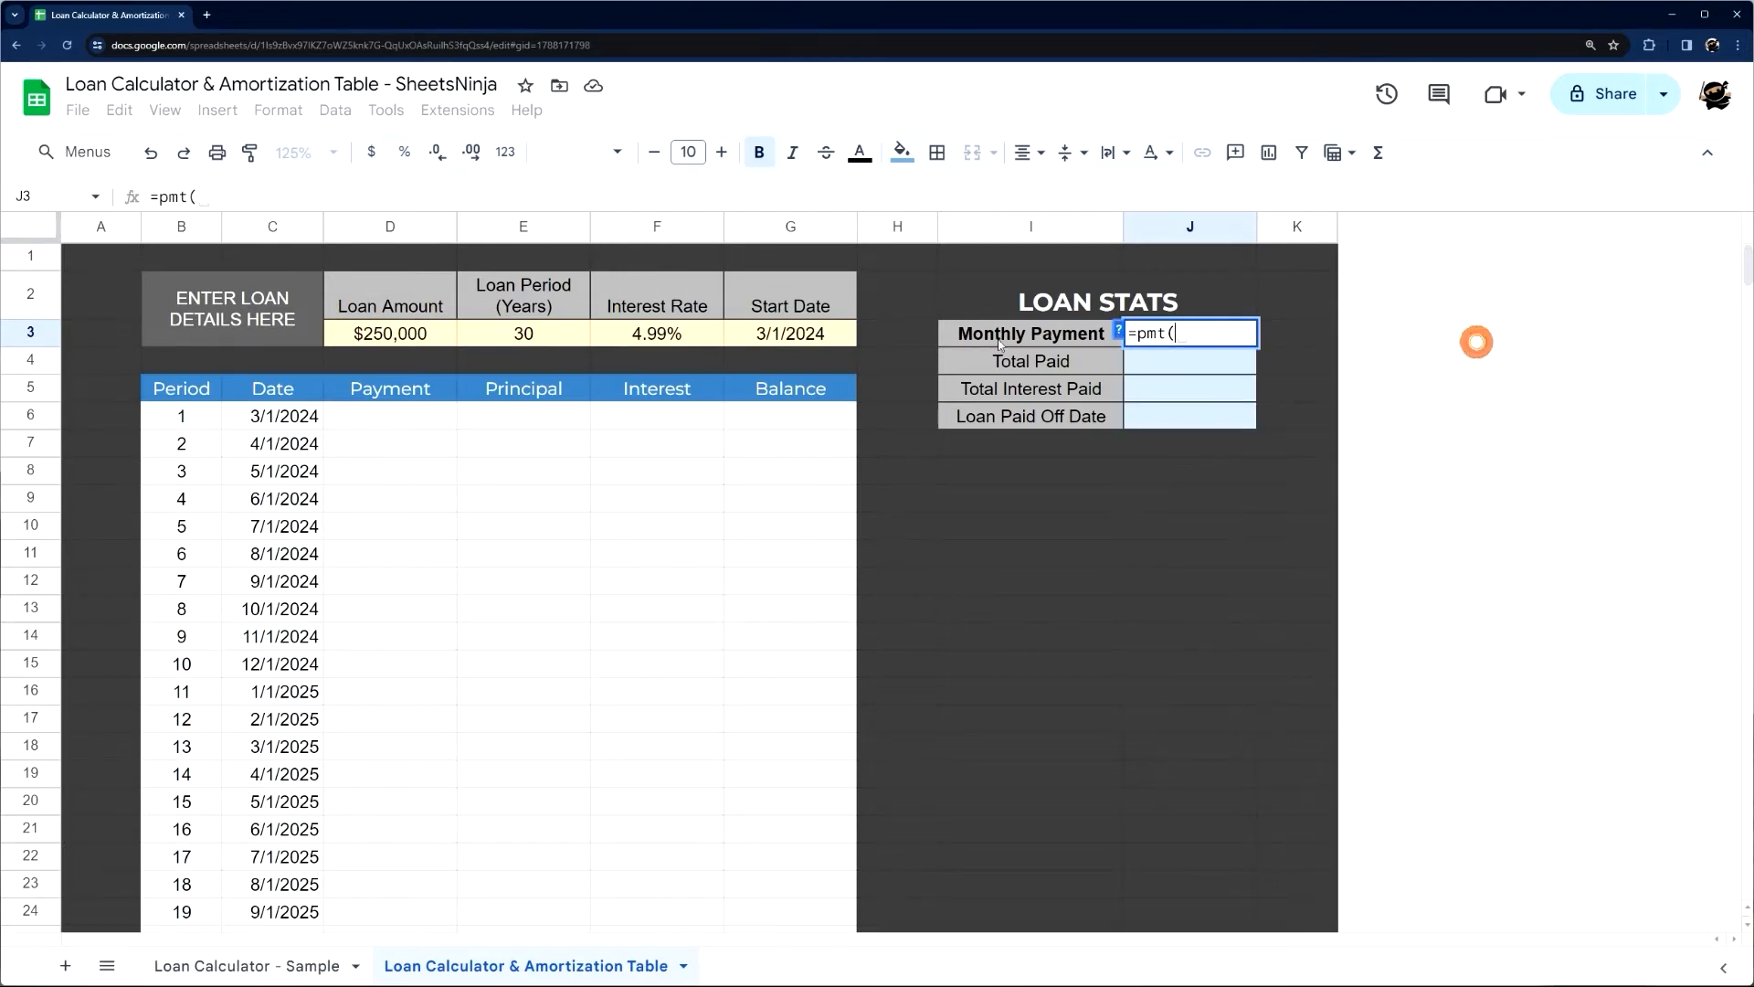
pyautogui.click(1119, 332)
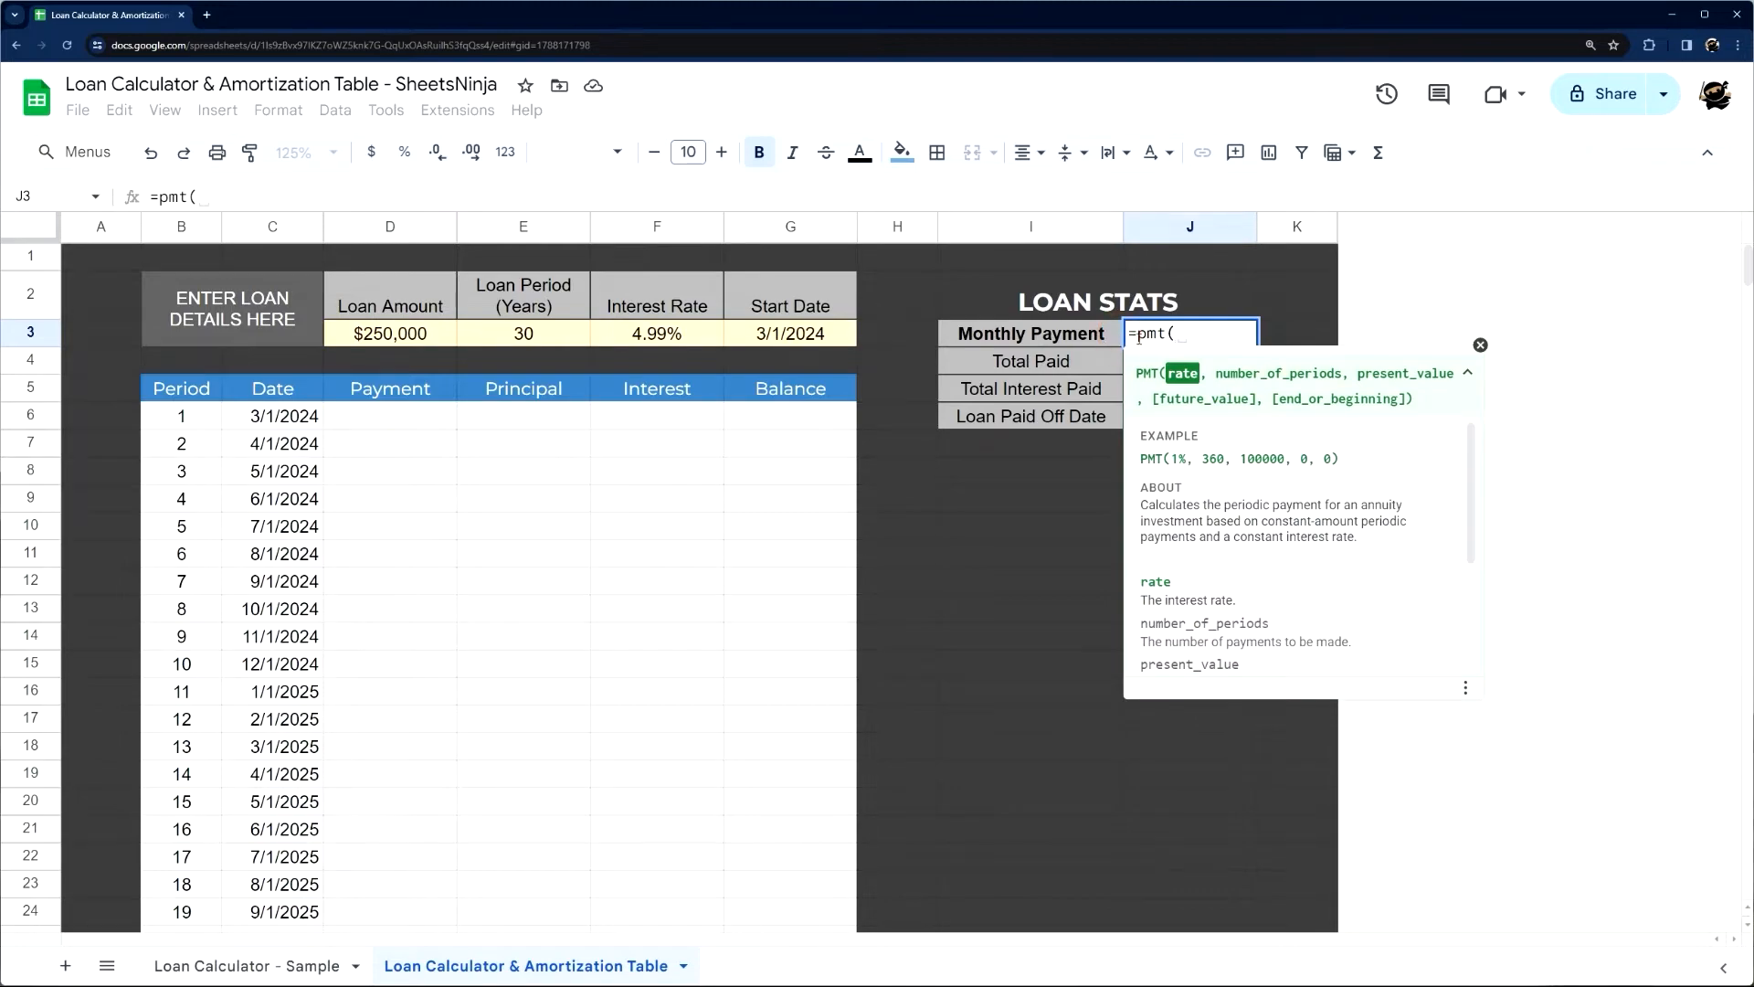
pyautogui.click(243, 190)
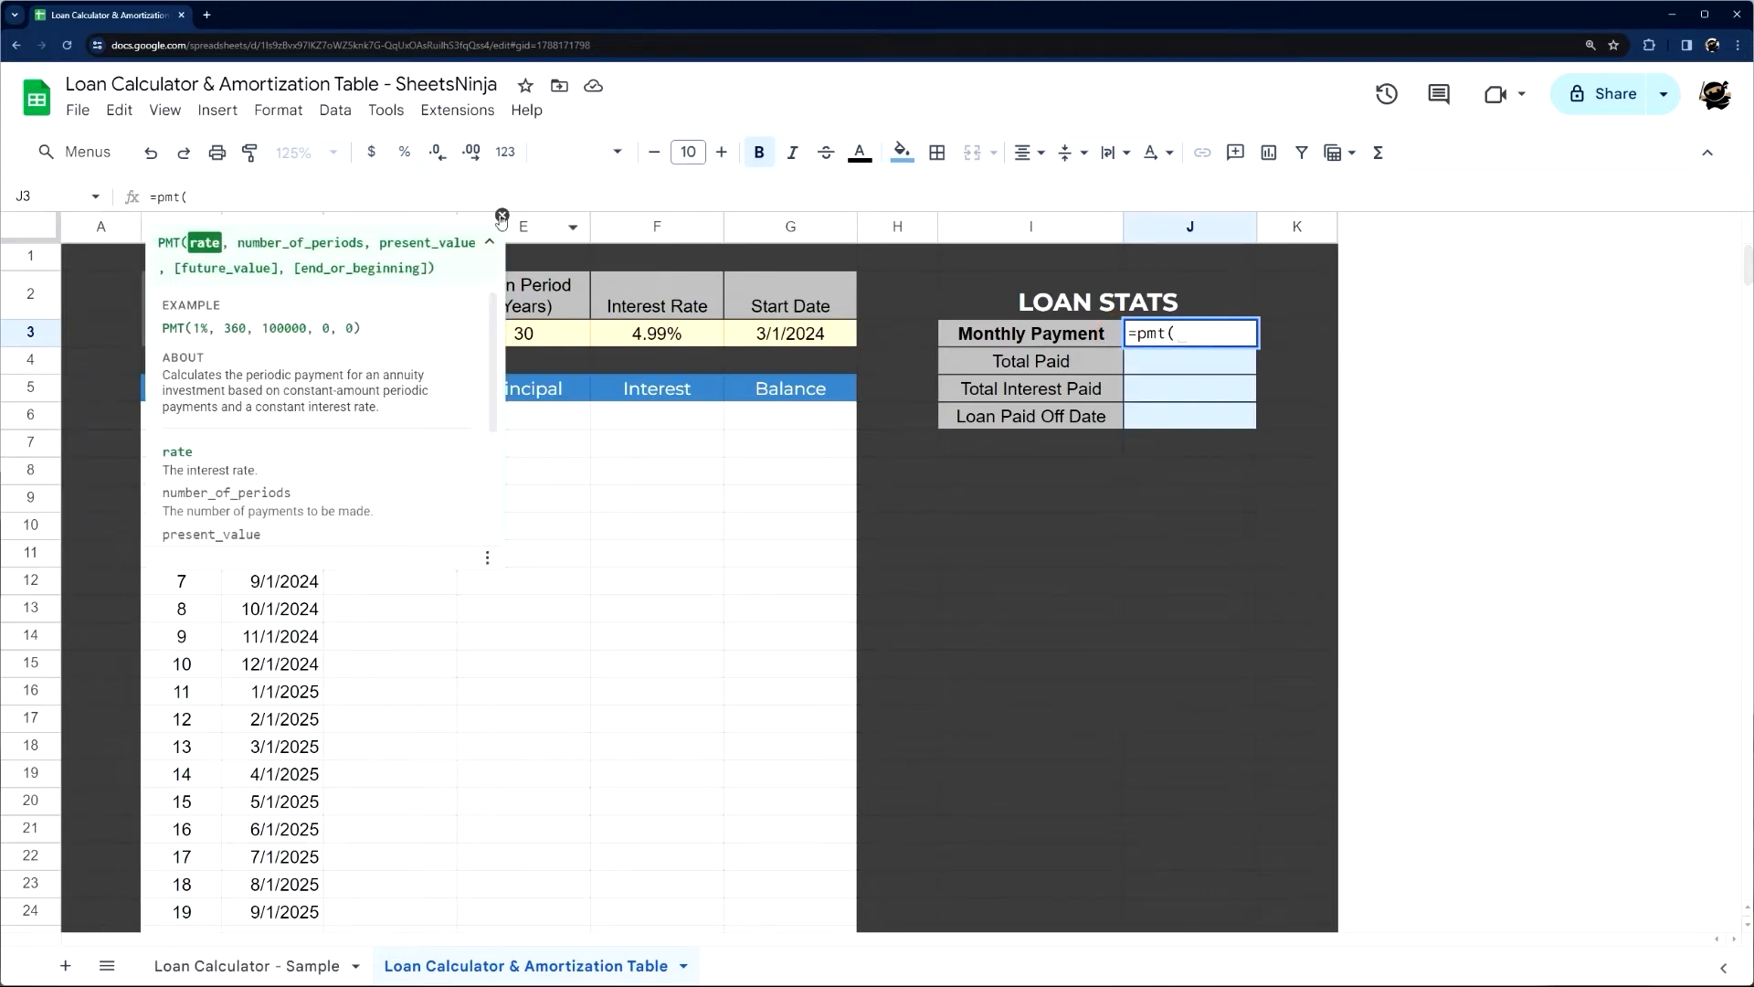
pyautogui.click(1188, 343)
pyautogui.click(260, 198)
pyautogui.click(1214, 331)
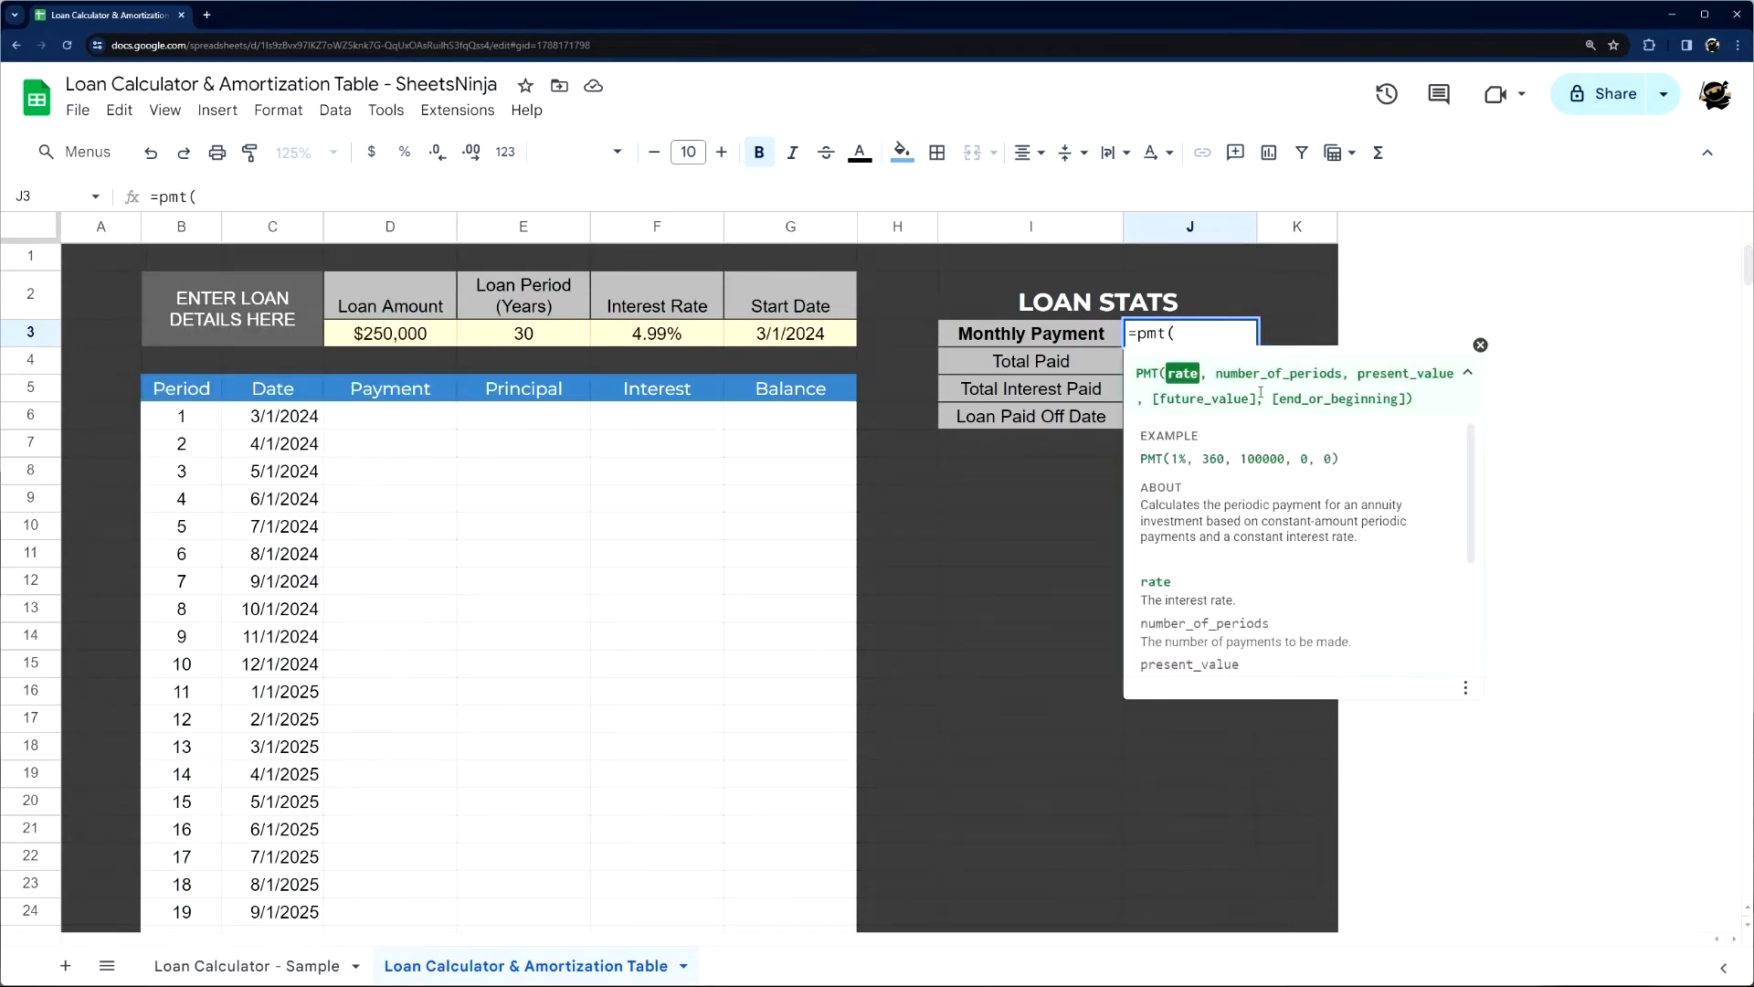
pyautogui.moveTo(243, 211); pyautogui.dragTo(271, 190)
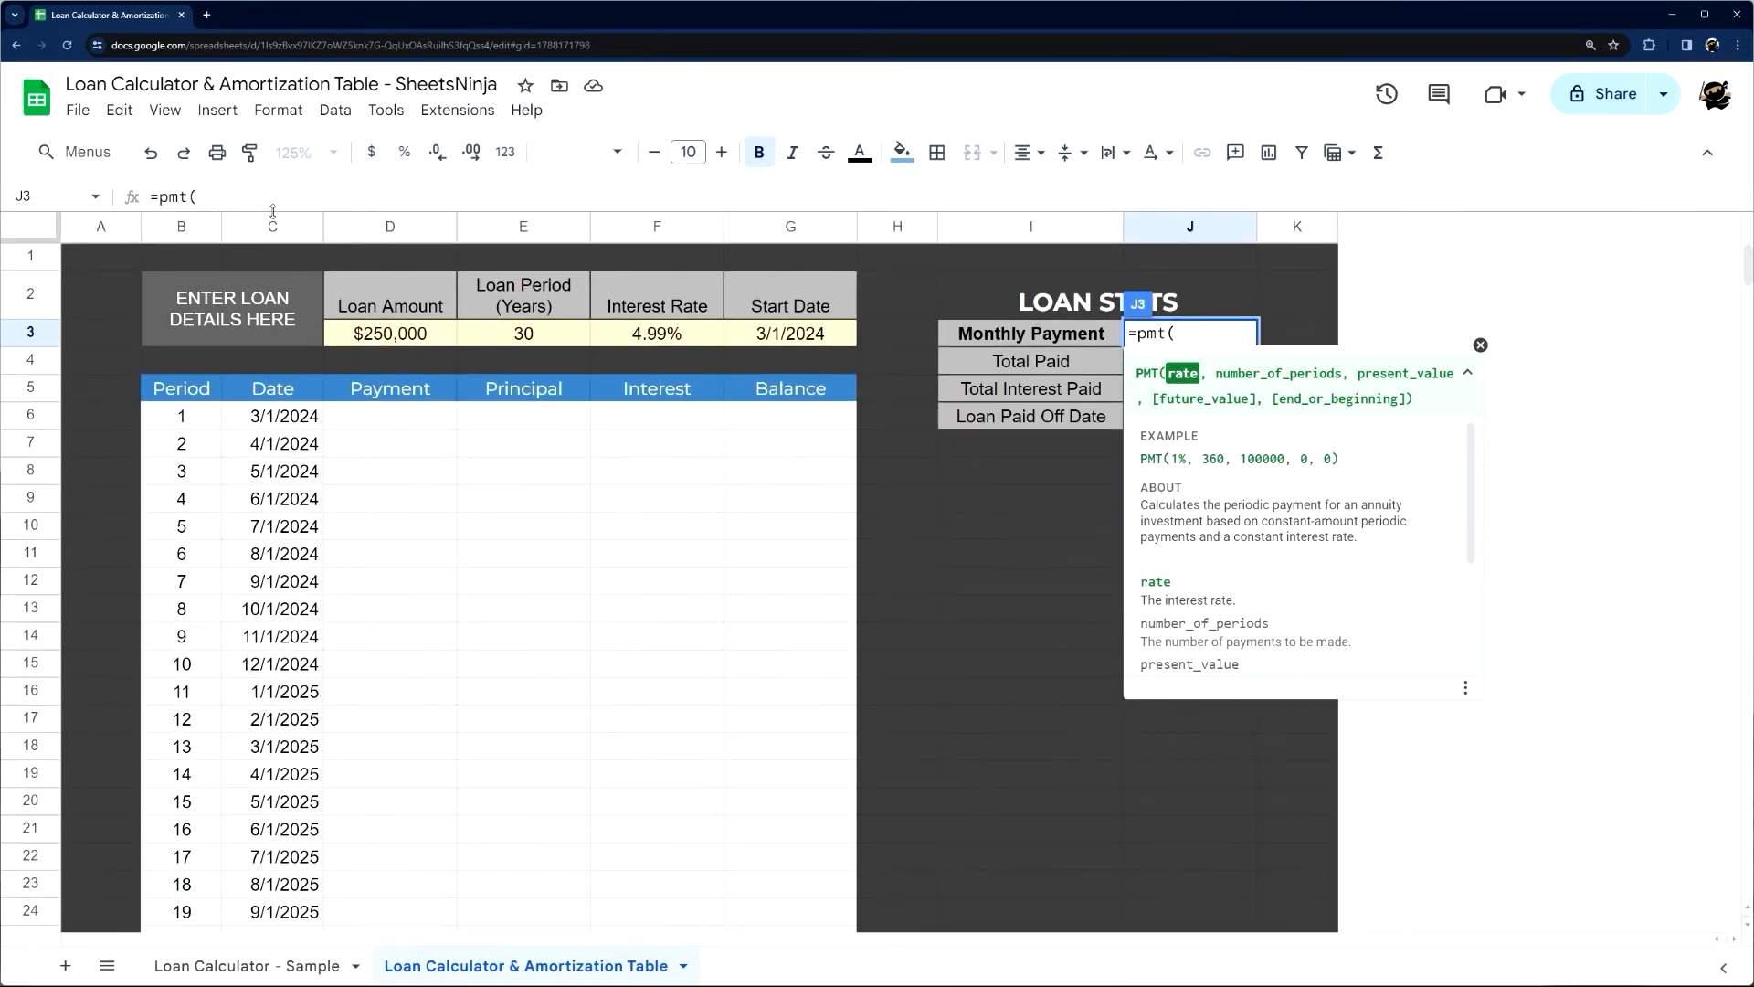
pyautogui.moveTo(251, 219); pyautogui.dragTo(239, 586)
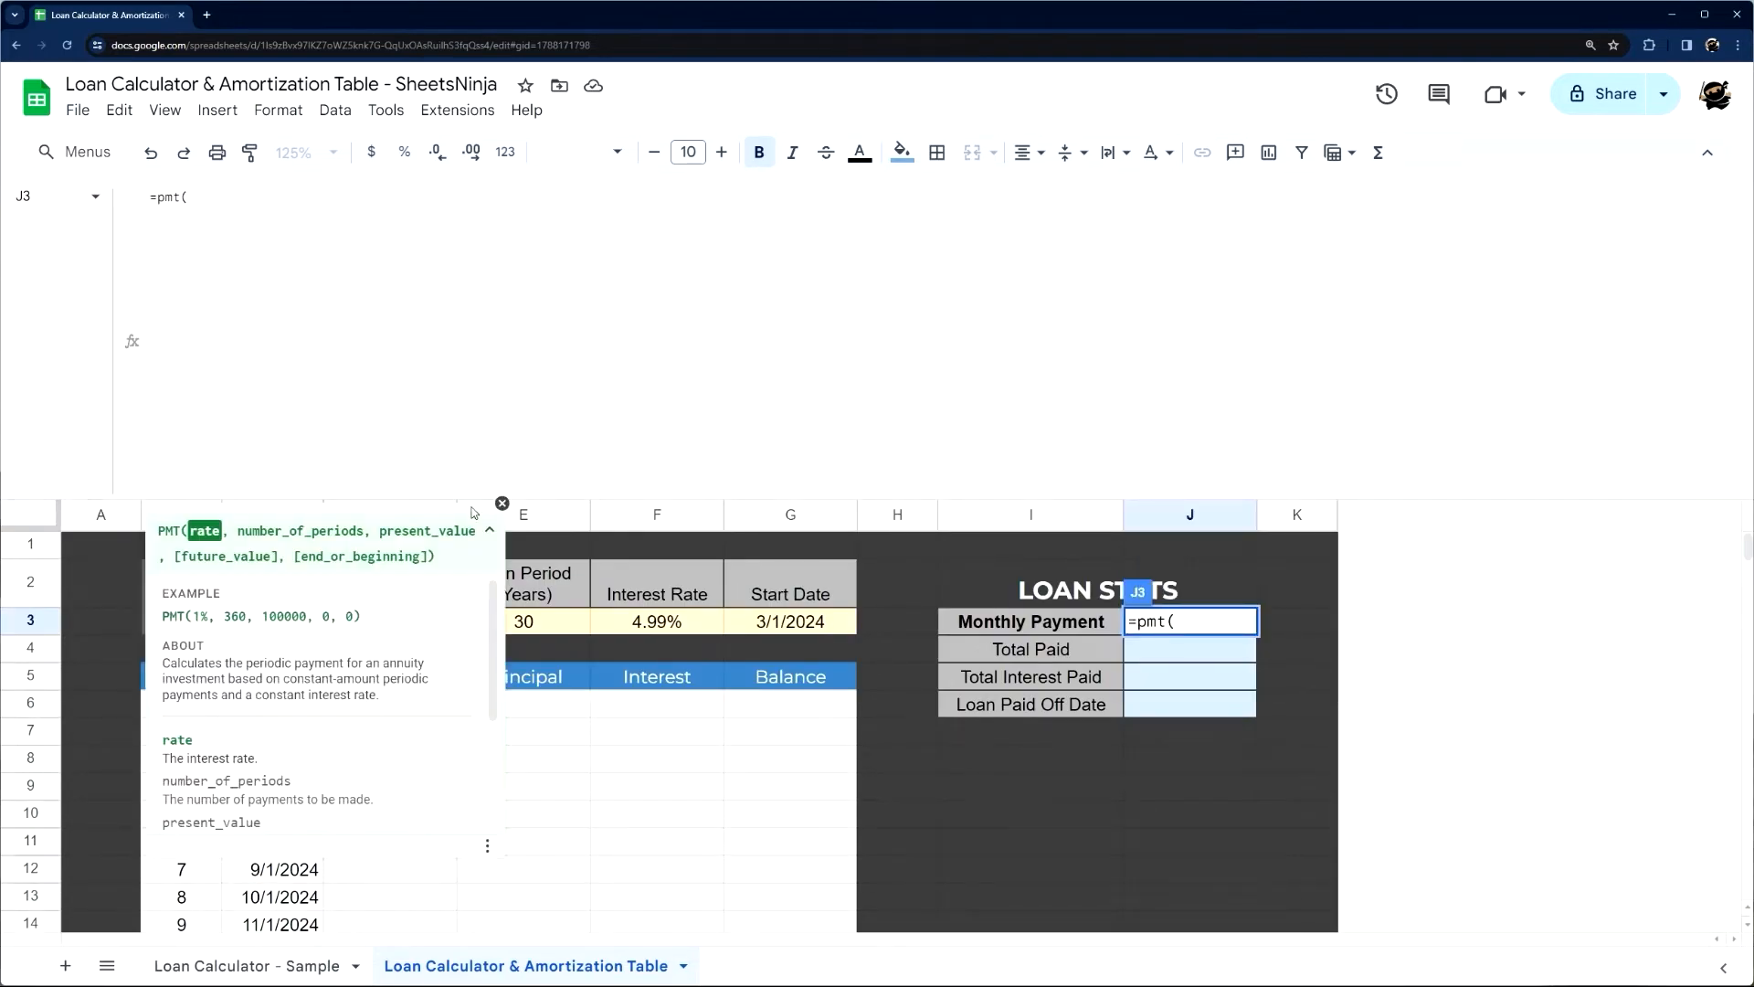
pyautogui.moveTo(528, 499); pyautogui.dragTo(530, 212)
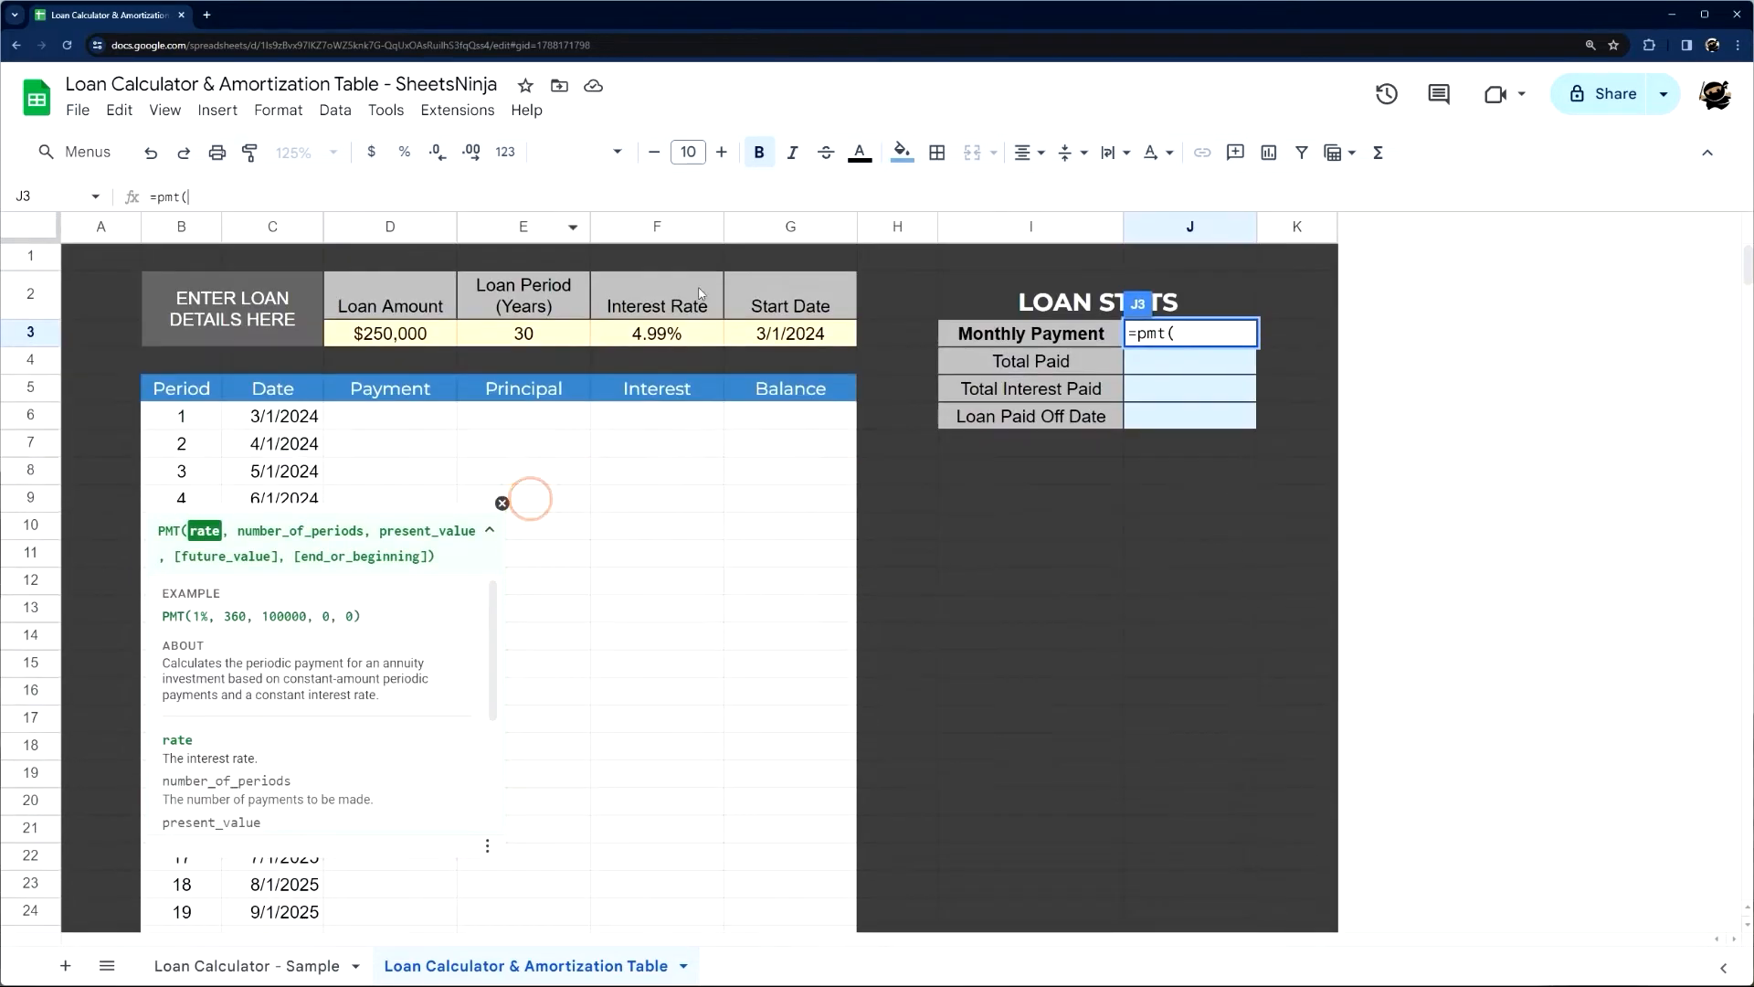
pyautogui.click(1195, 326)
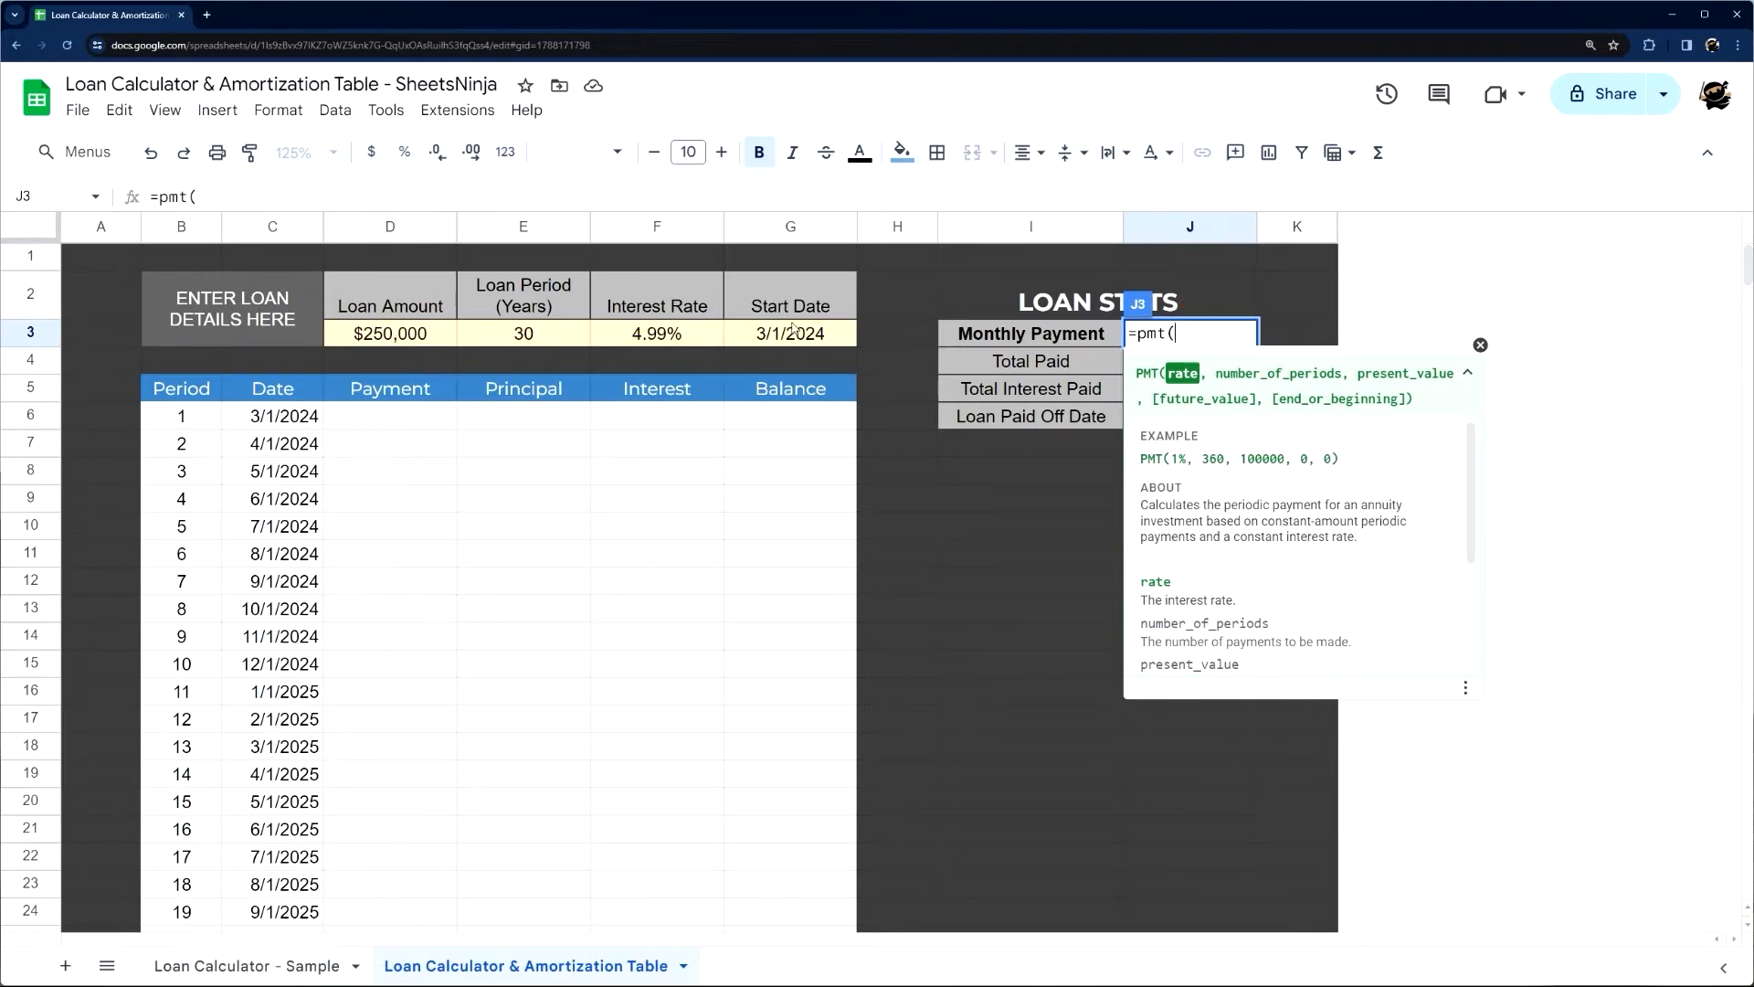
# Set the rate argument of the PMT formula in J3 to the interest rate cell divided by twelve, F3/12
pyautogui.click(656, 340)
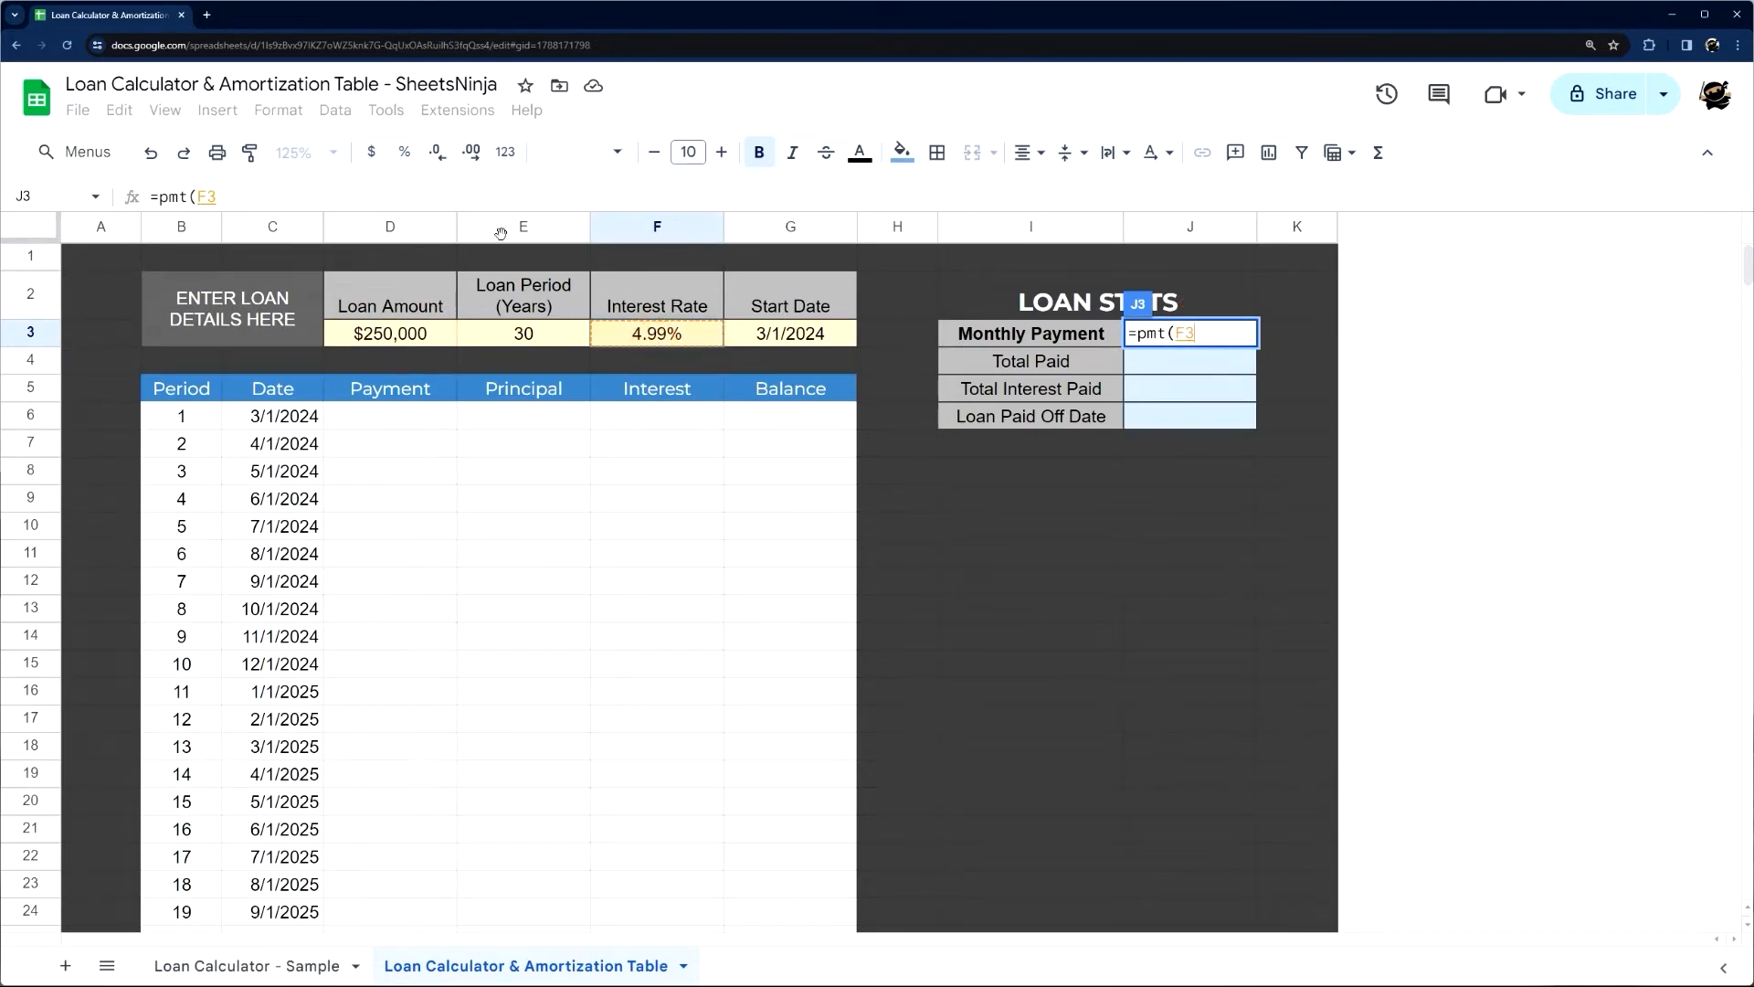
pyautogui.write('/12')
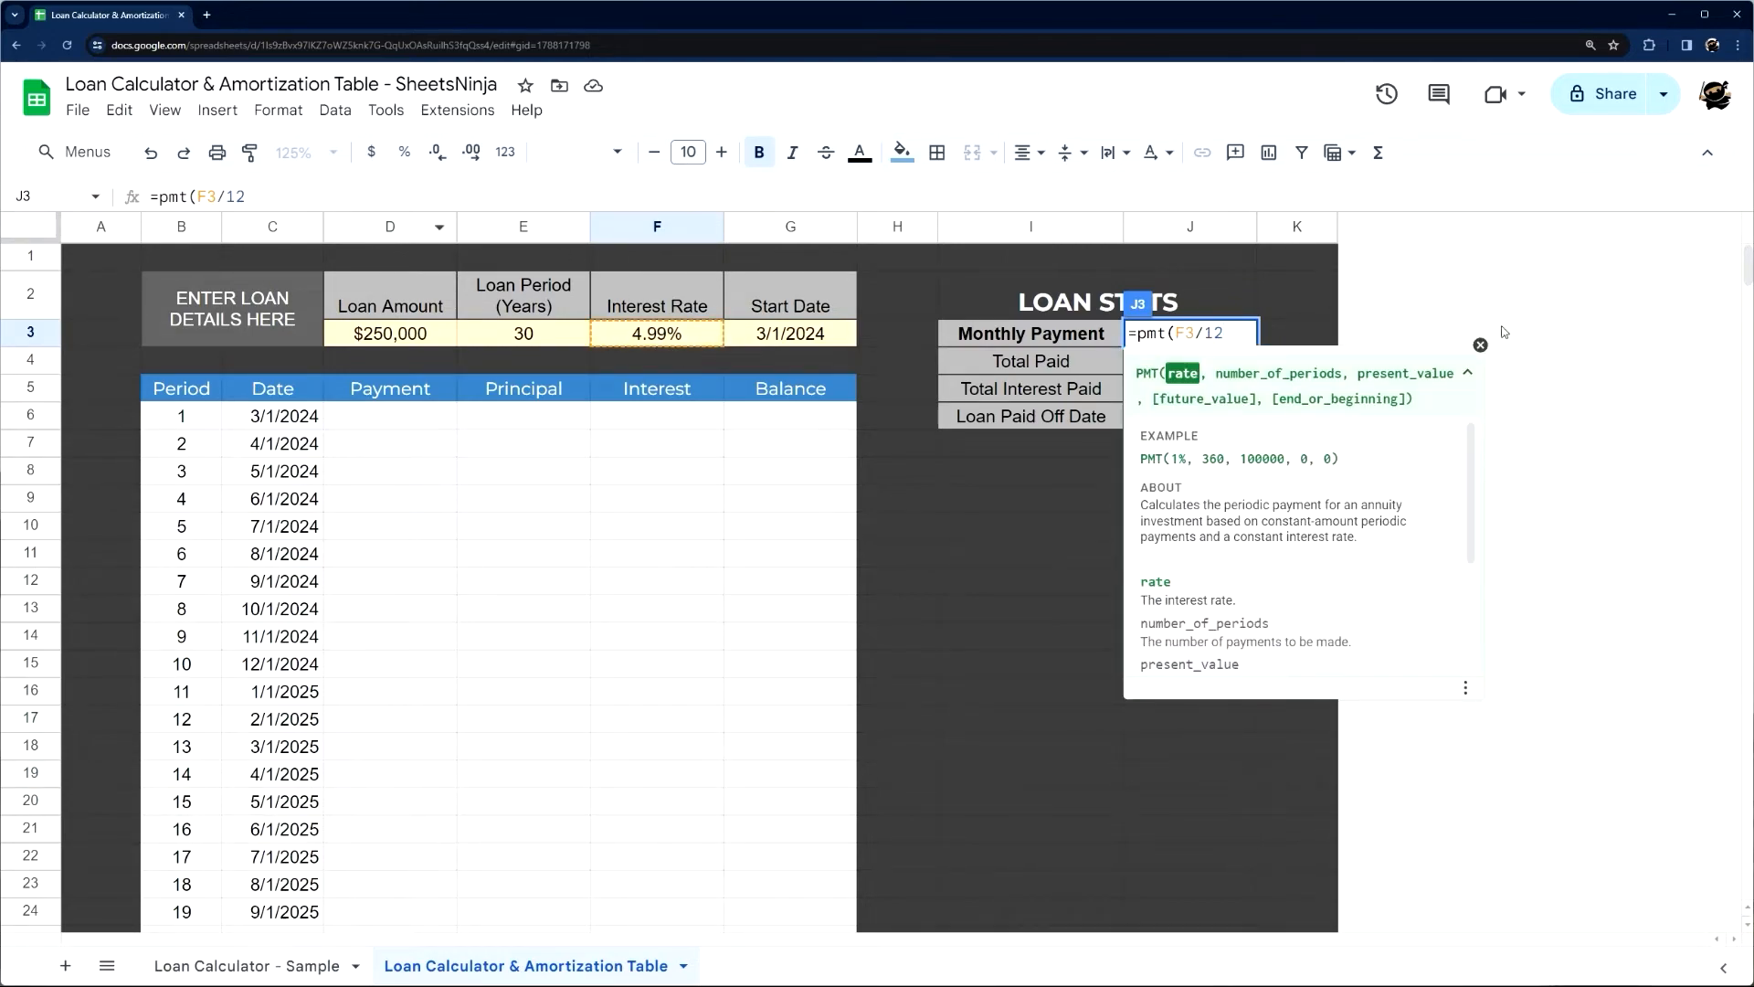
pyautogui.click(1480, 344)
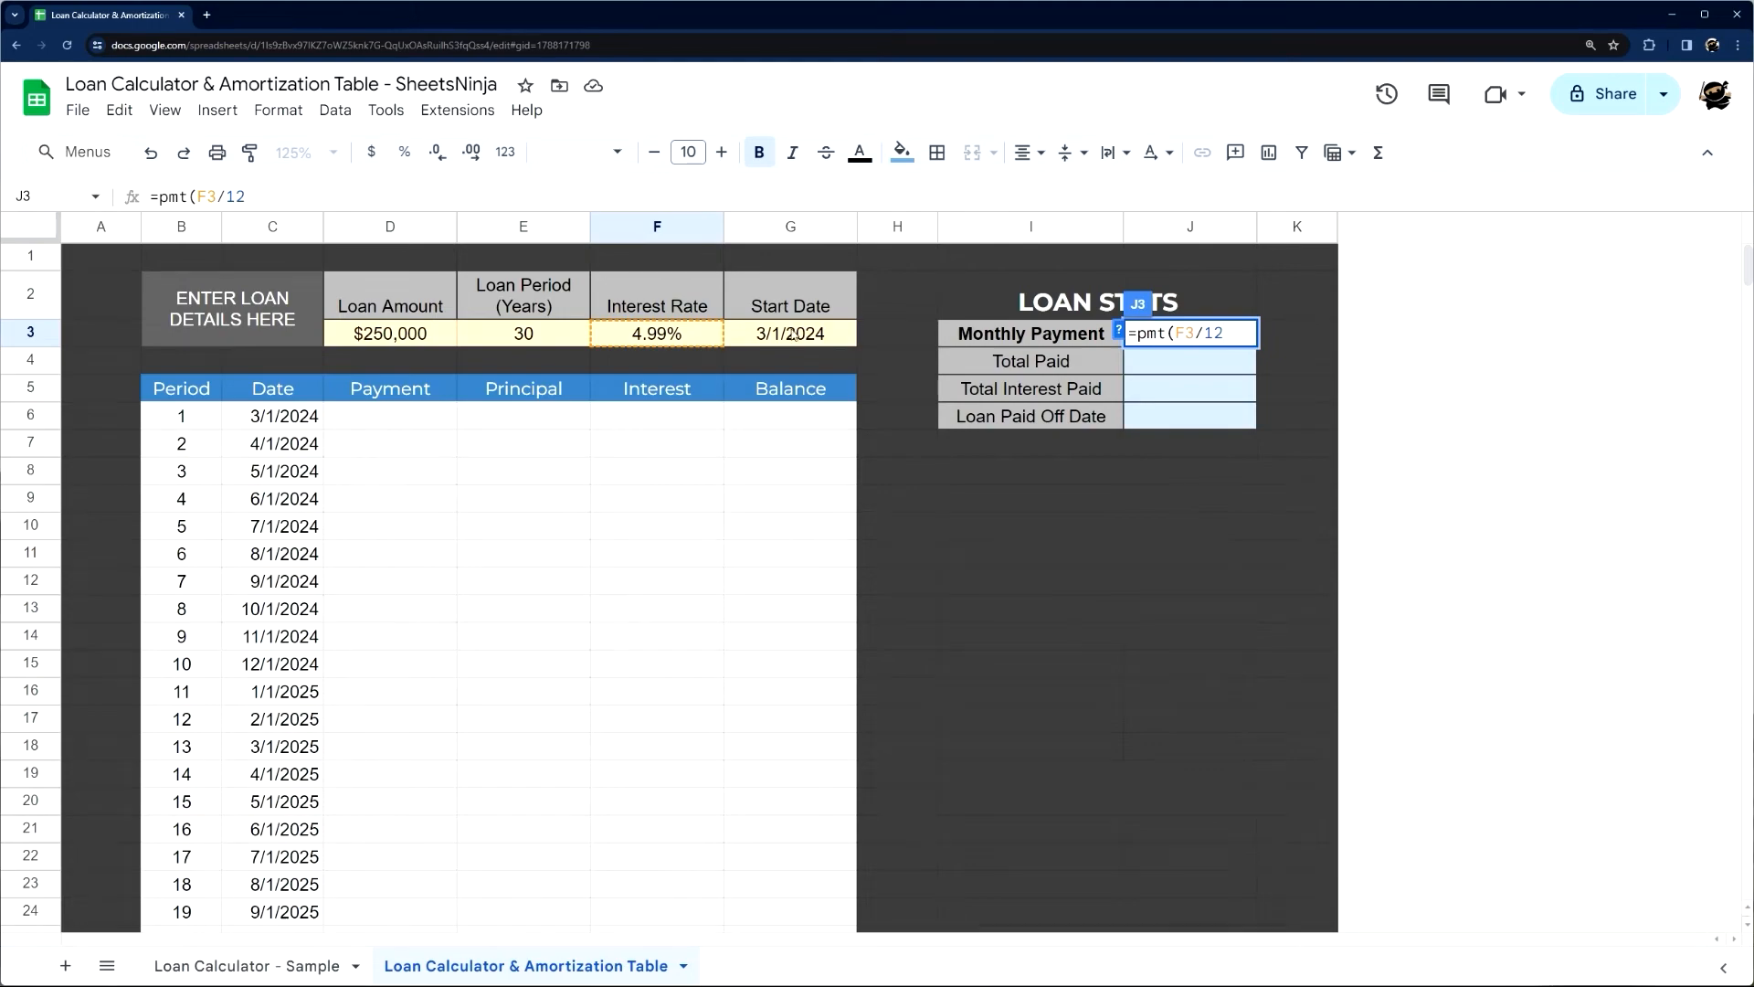
# Complete the Monthly Payment formula in J3 with E3*12 as number_of_periods and the loan amount D3 as present_value
pyautogui.click(1118, 330)
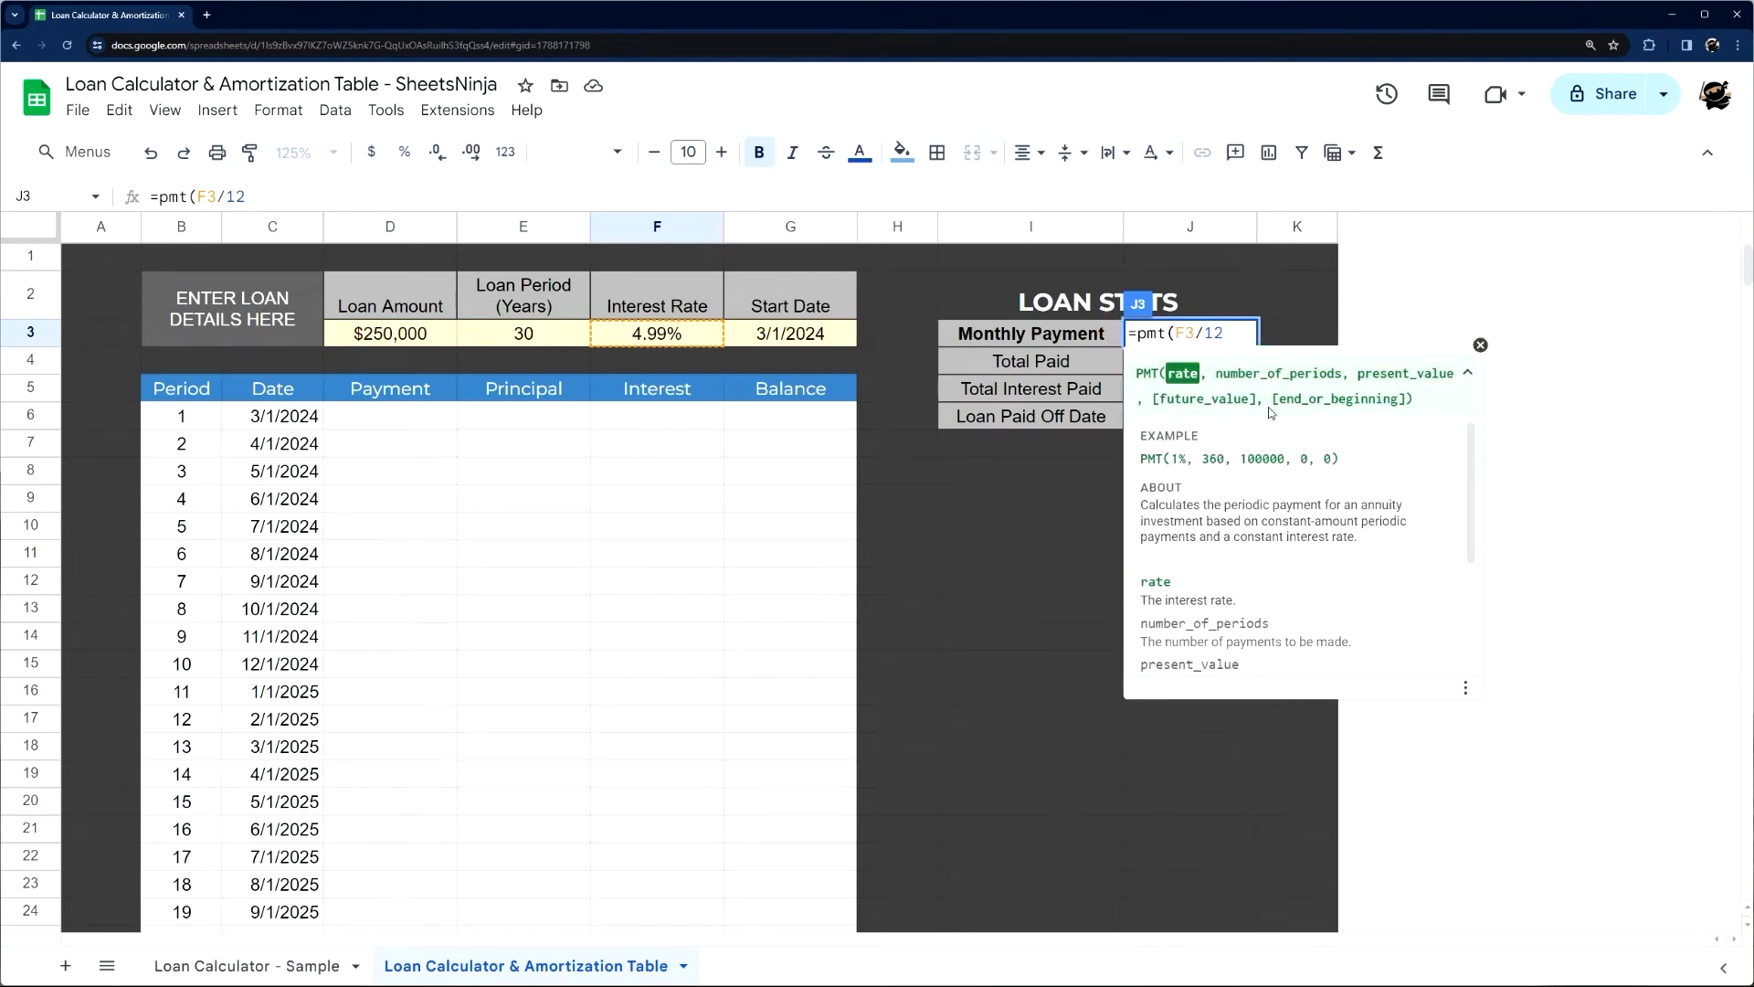
pyautogui.write(',')
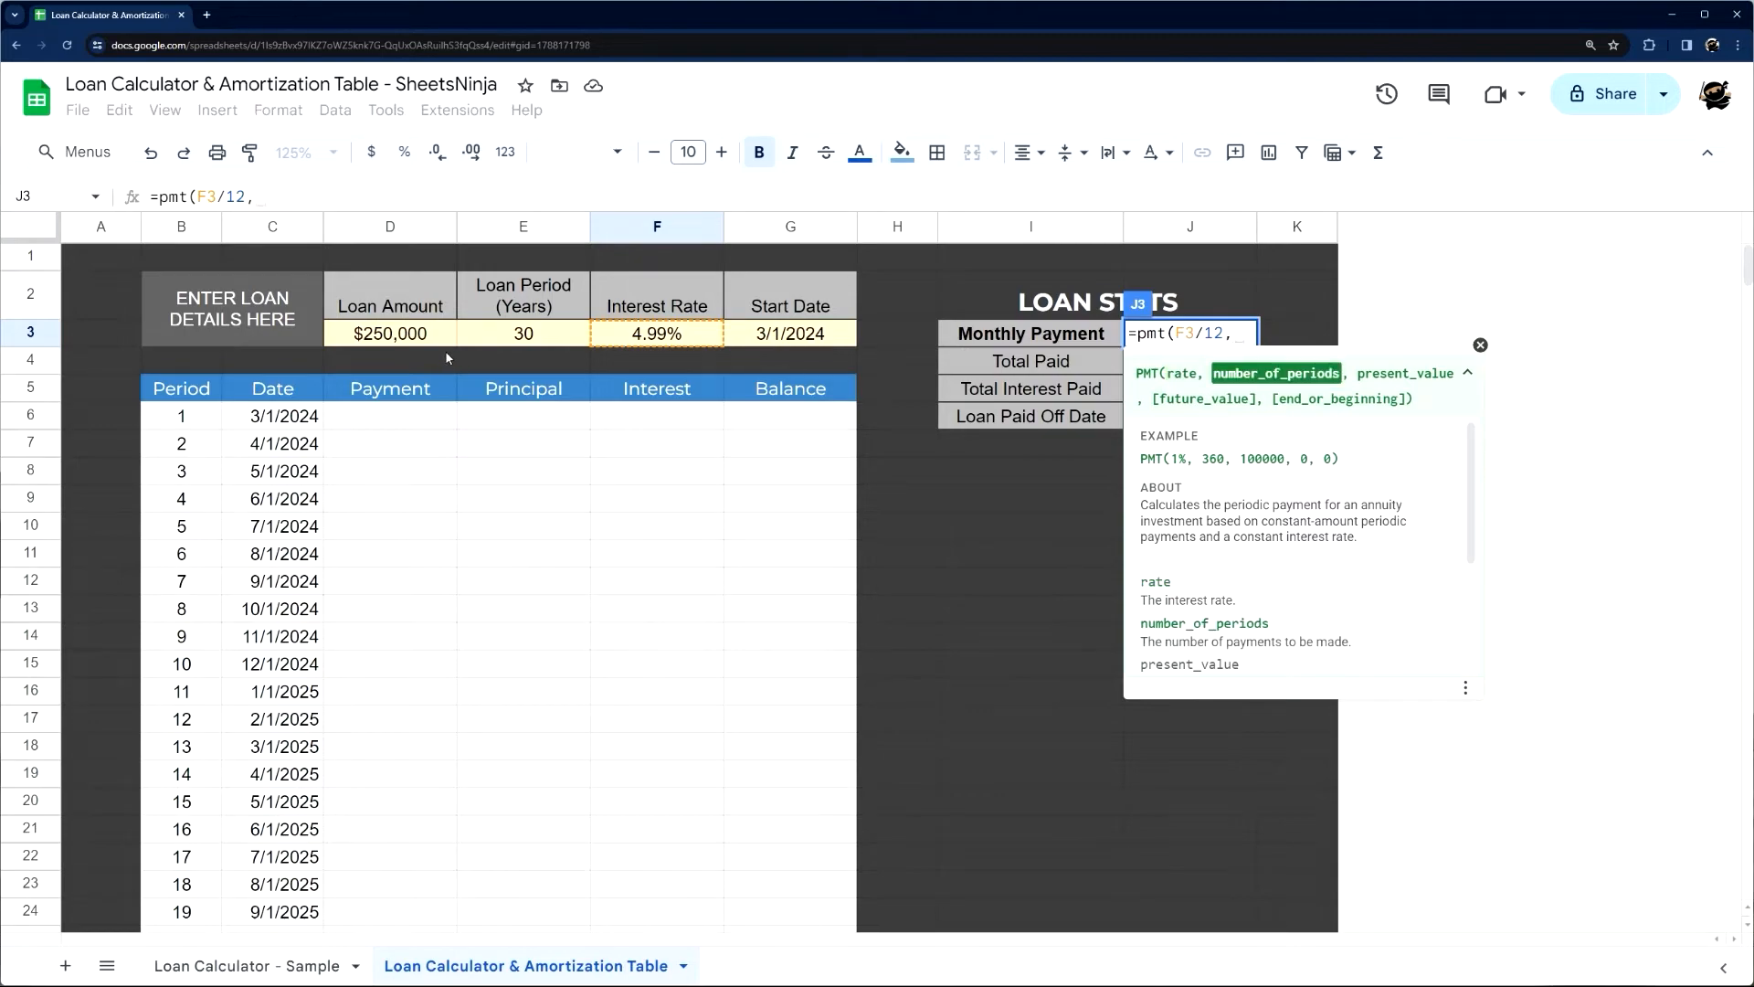
pyautogui.click(523, 340)
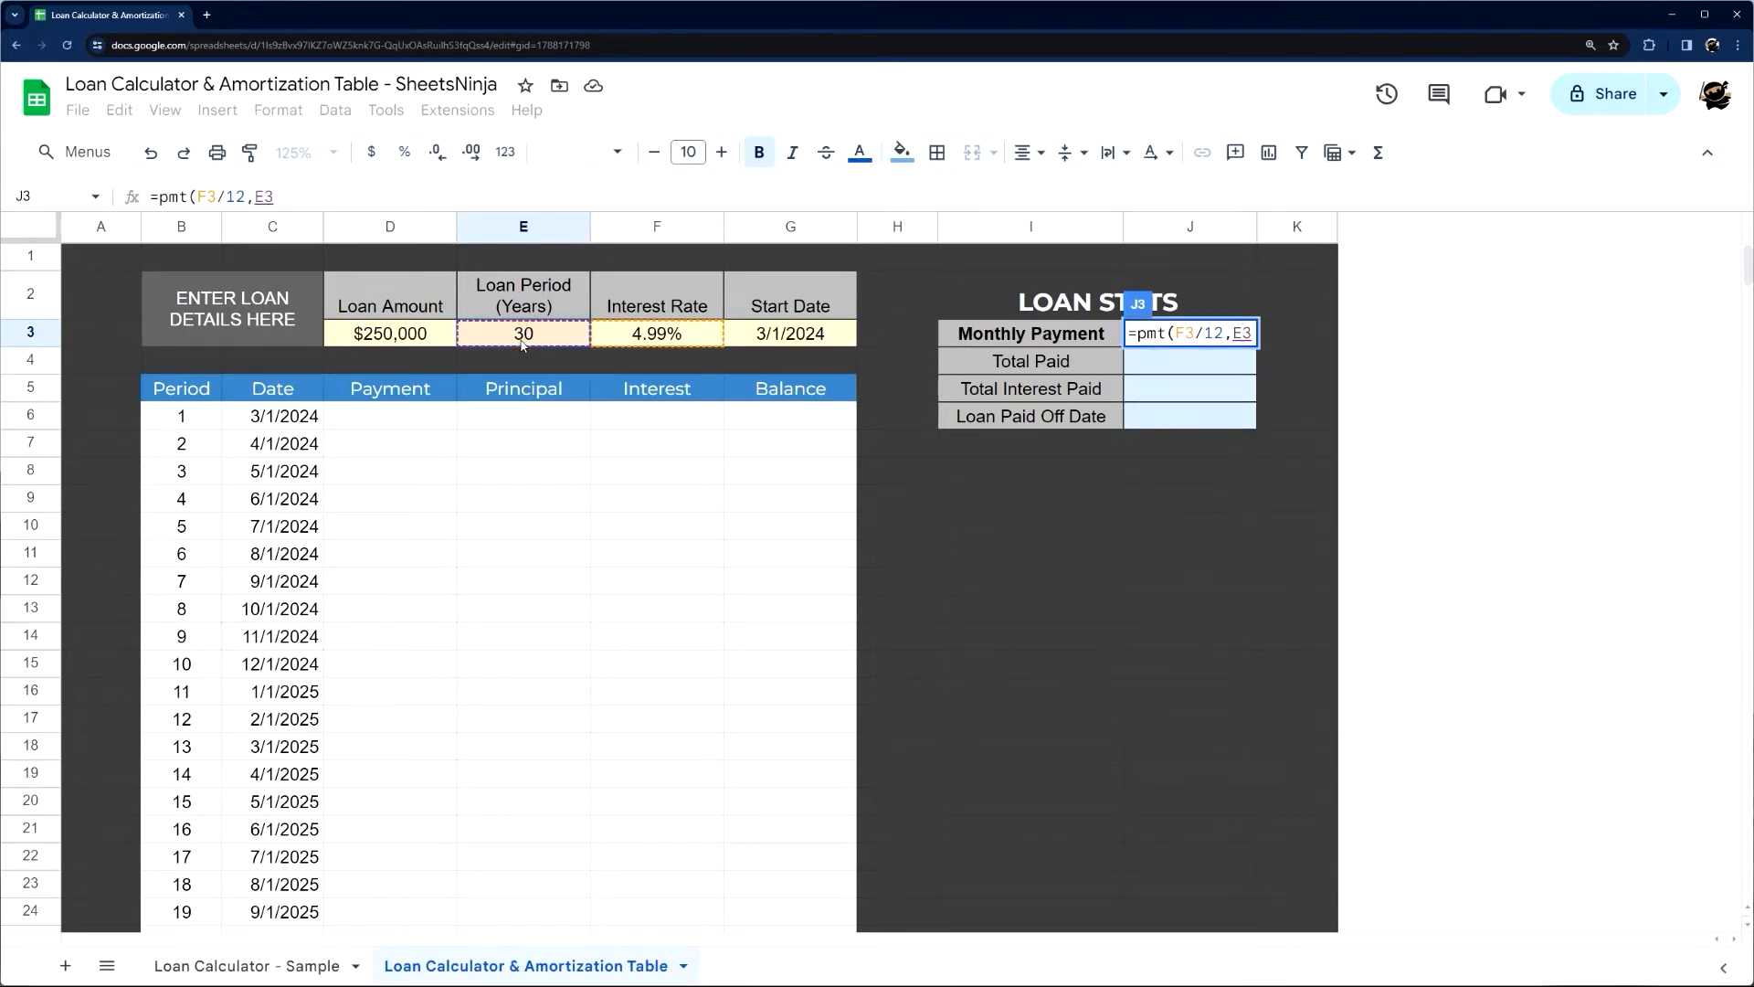
pyautogui.write('*12,')
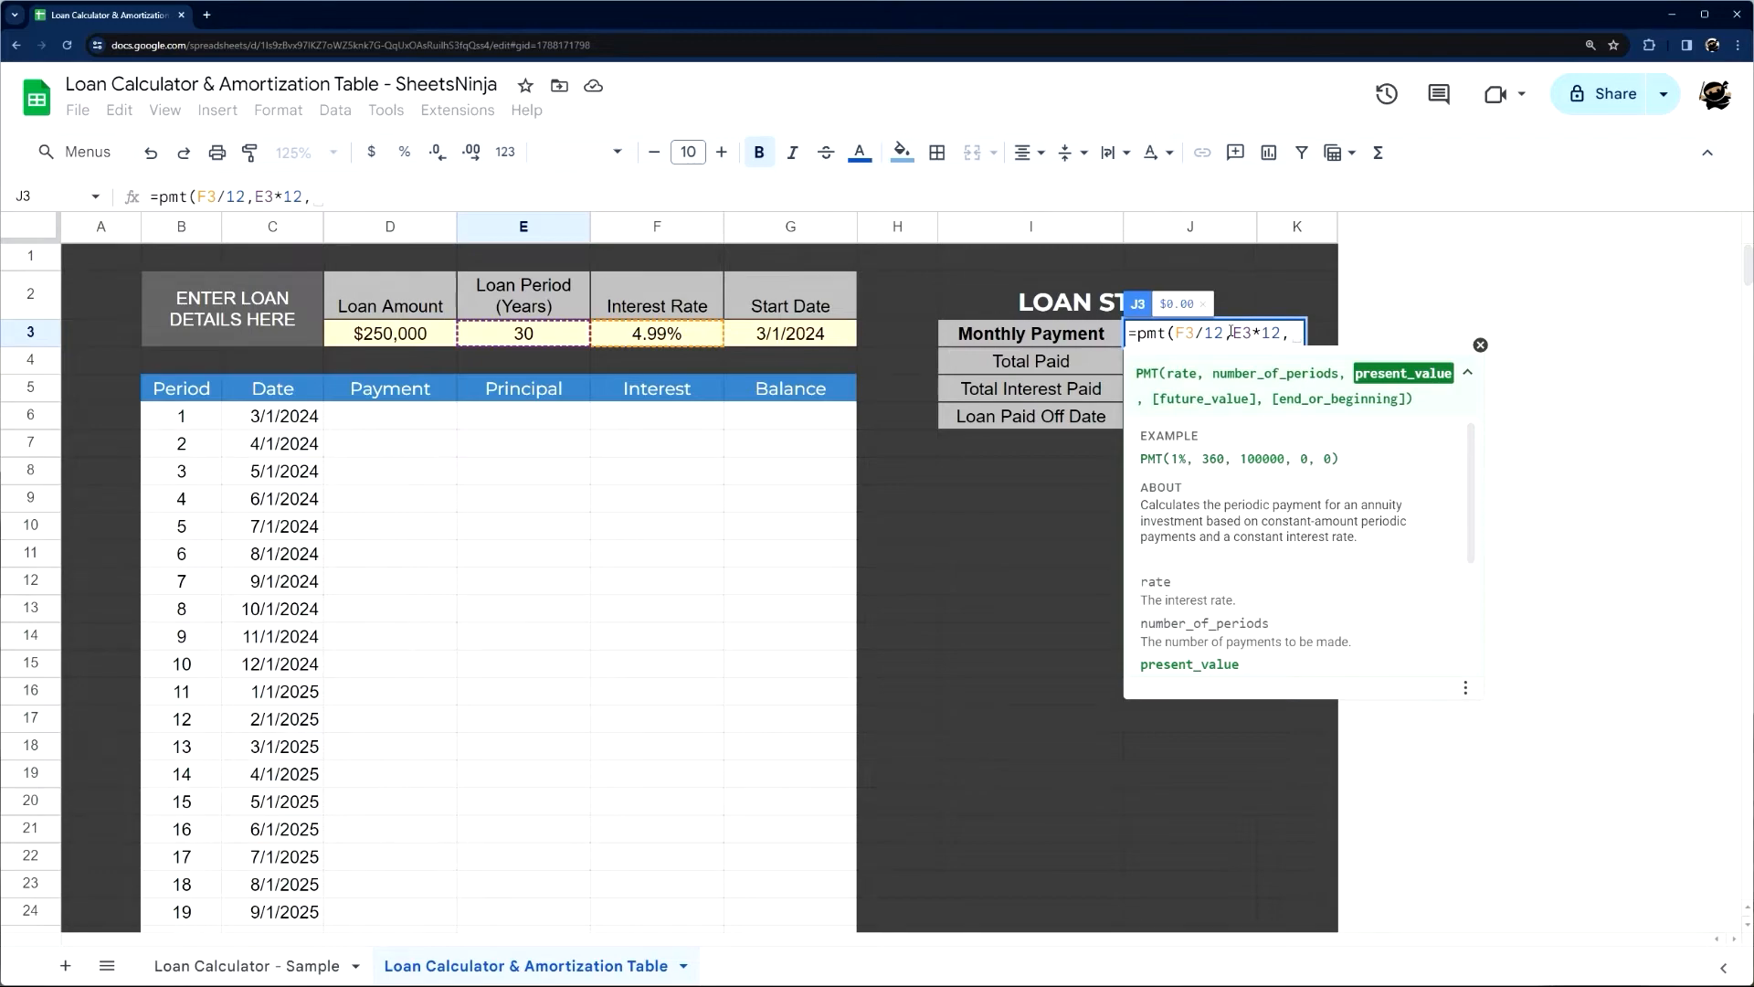
pyautogui.click(386, 336)
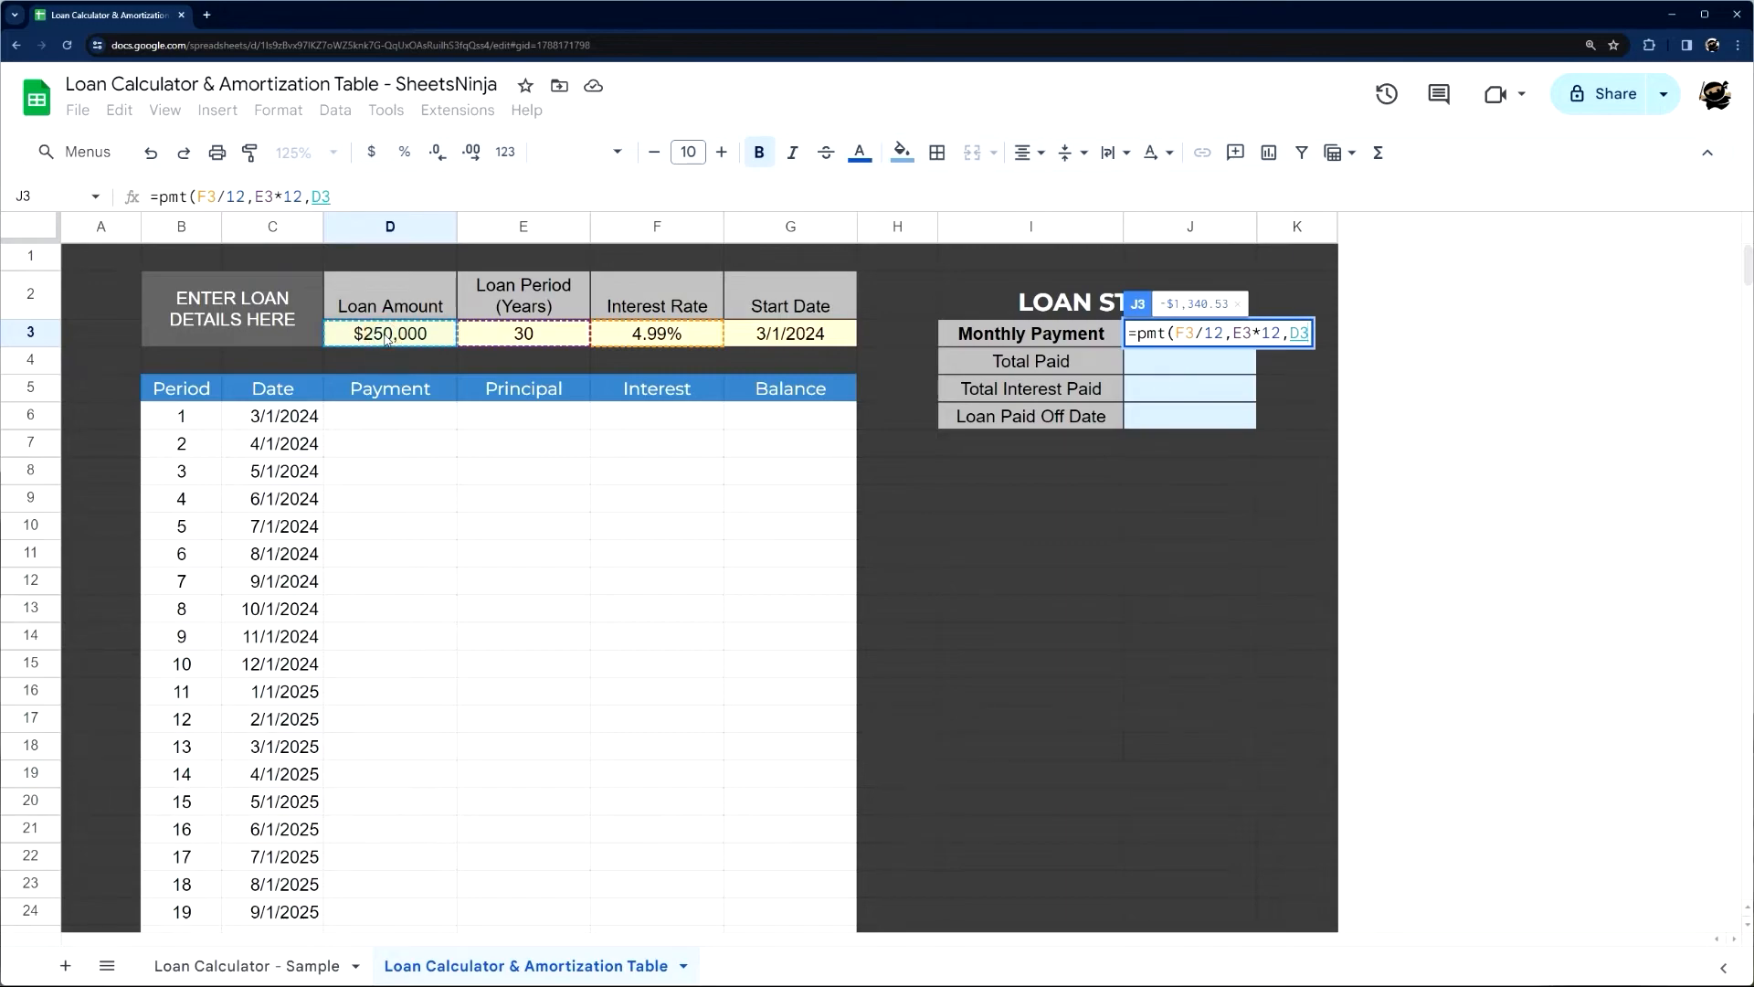
pyautogui.write(')')
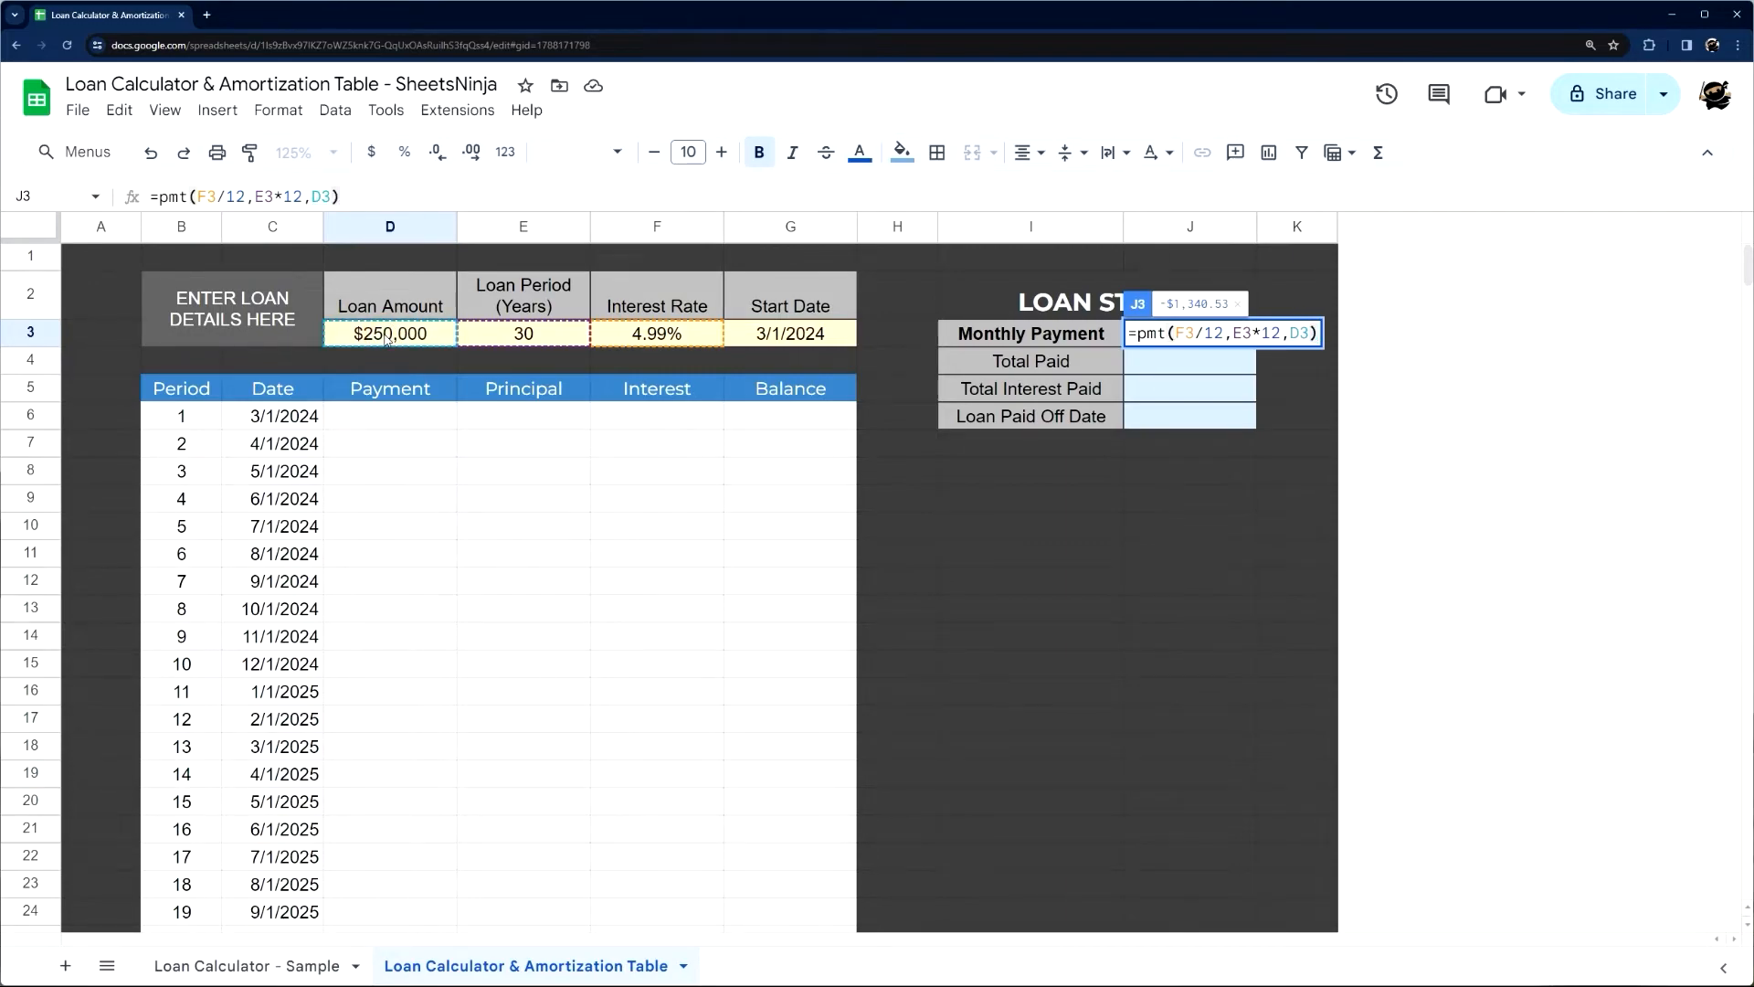
pyautogui.press('Return')
# Negate the Monthly Payment formula in J3 by adding a minus sign before pmt, giving =-pmt(F3/12,E3*12,D3)
pyautogui.click(1188, 330)
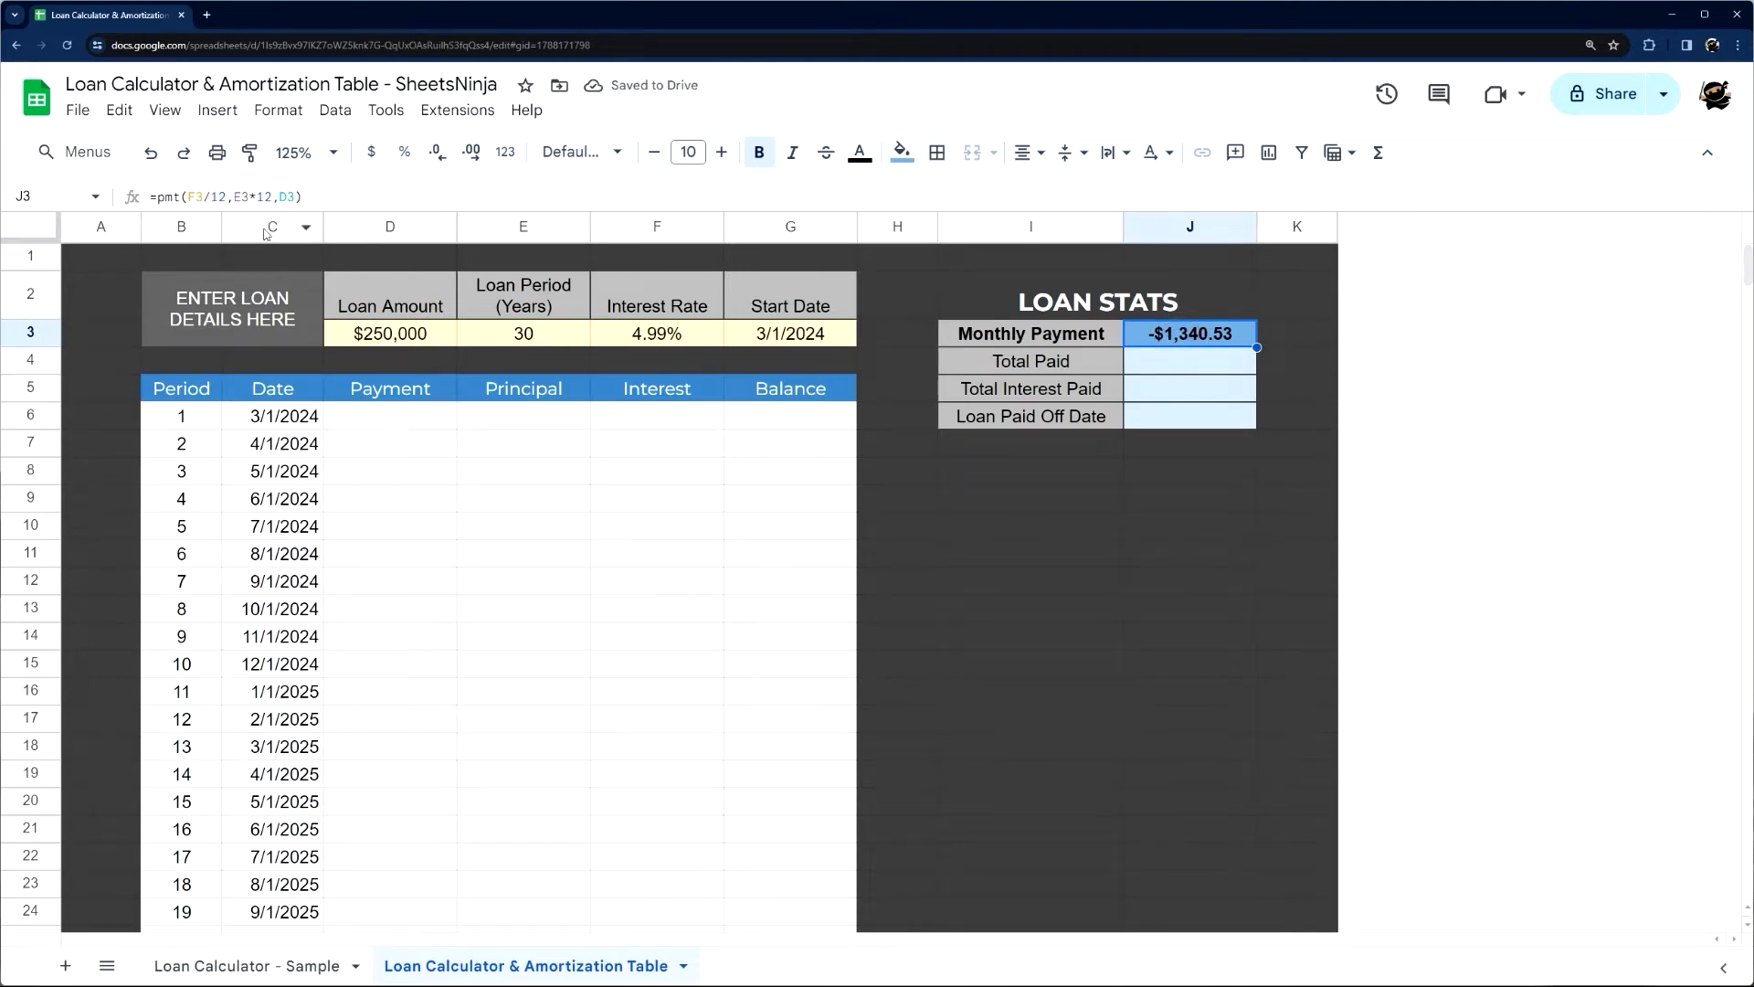
pyautogui.click(157, 197)
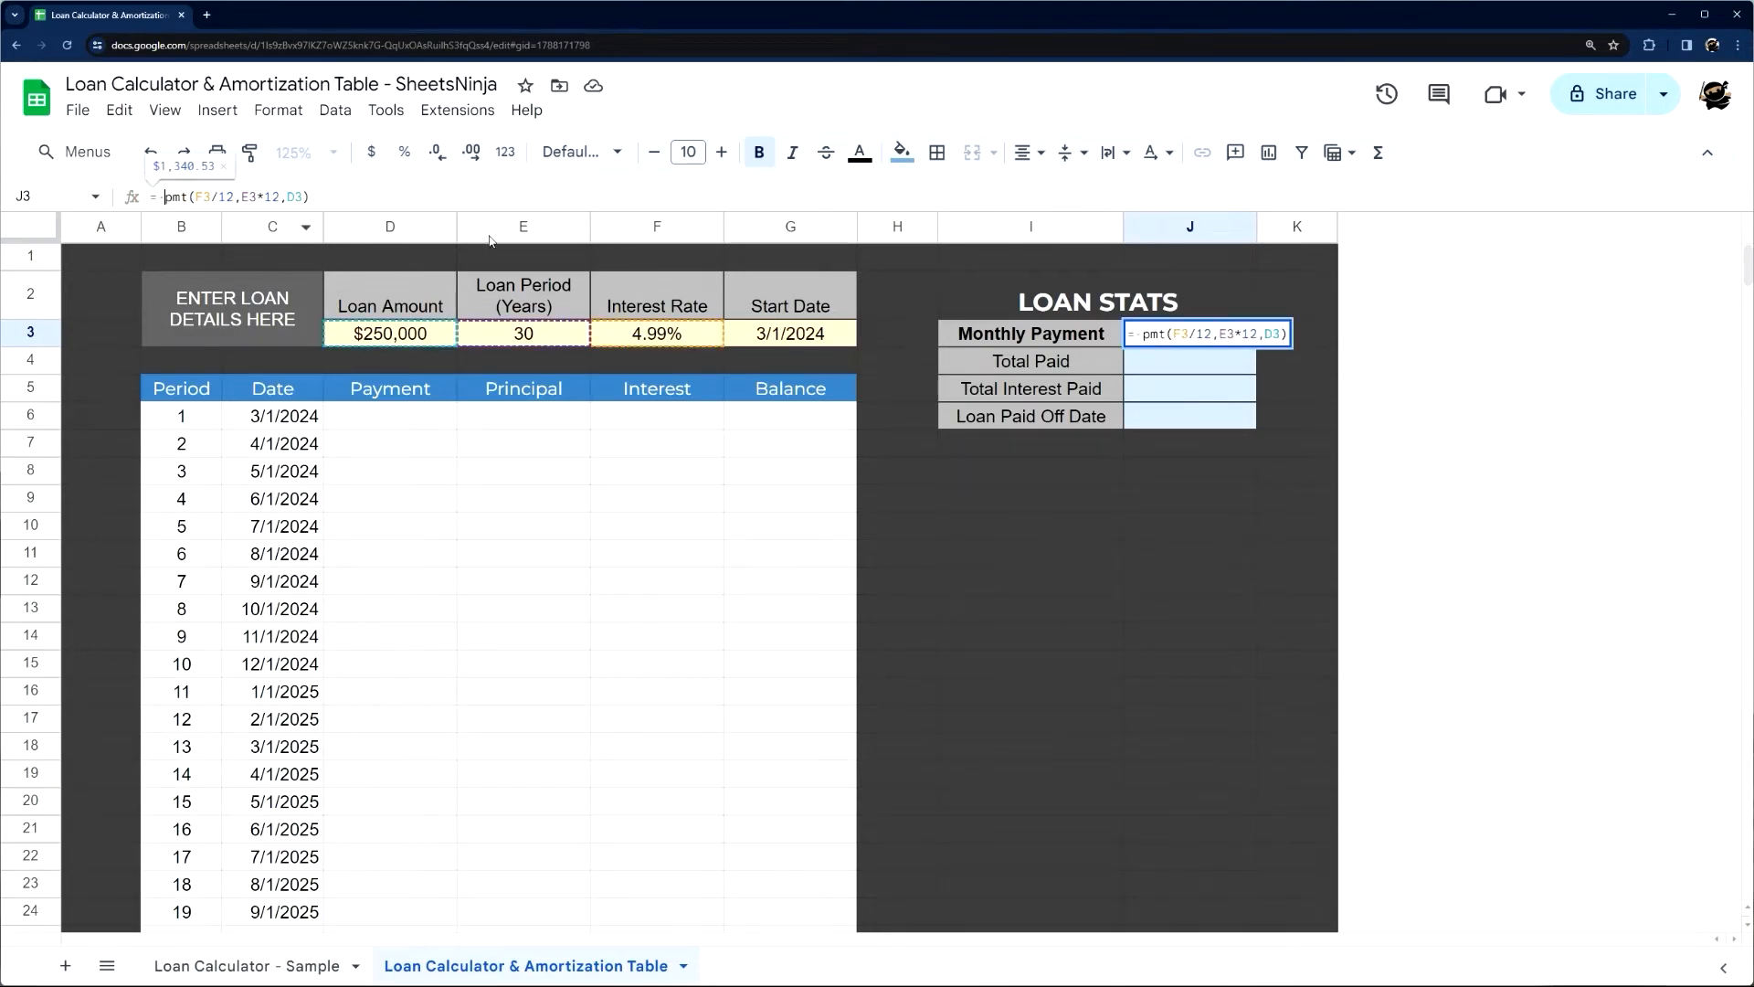
pyautogui.write('-')
pyautogui.press('Return')
pyautogui.click(1209, 340)
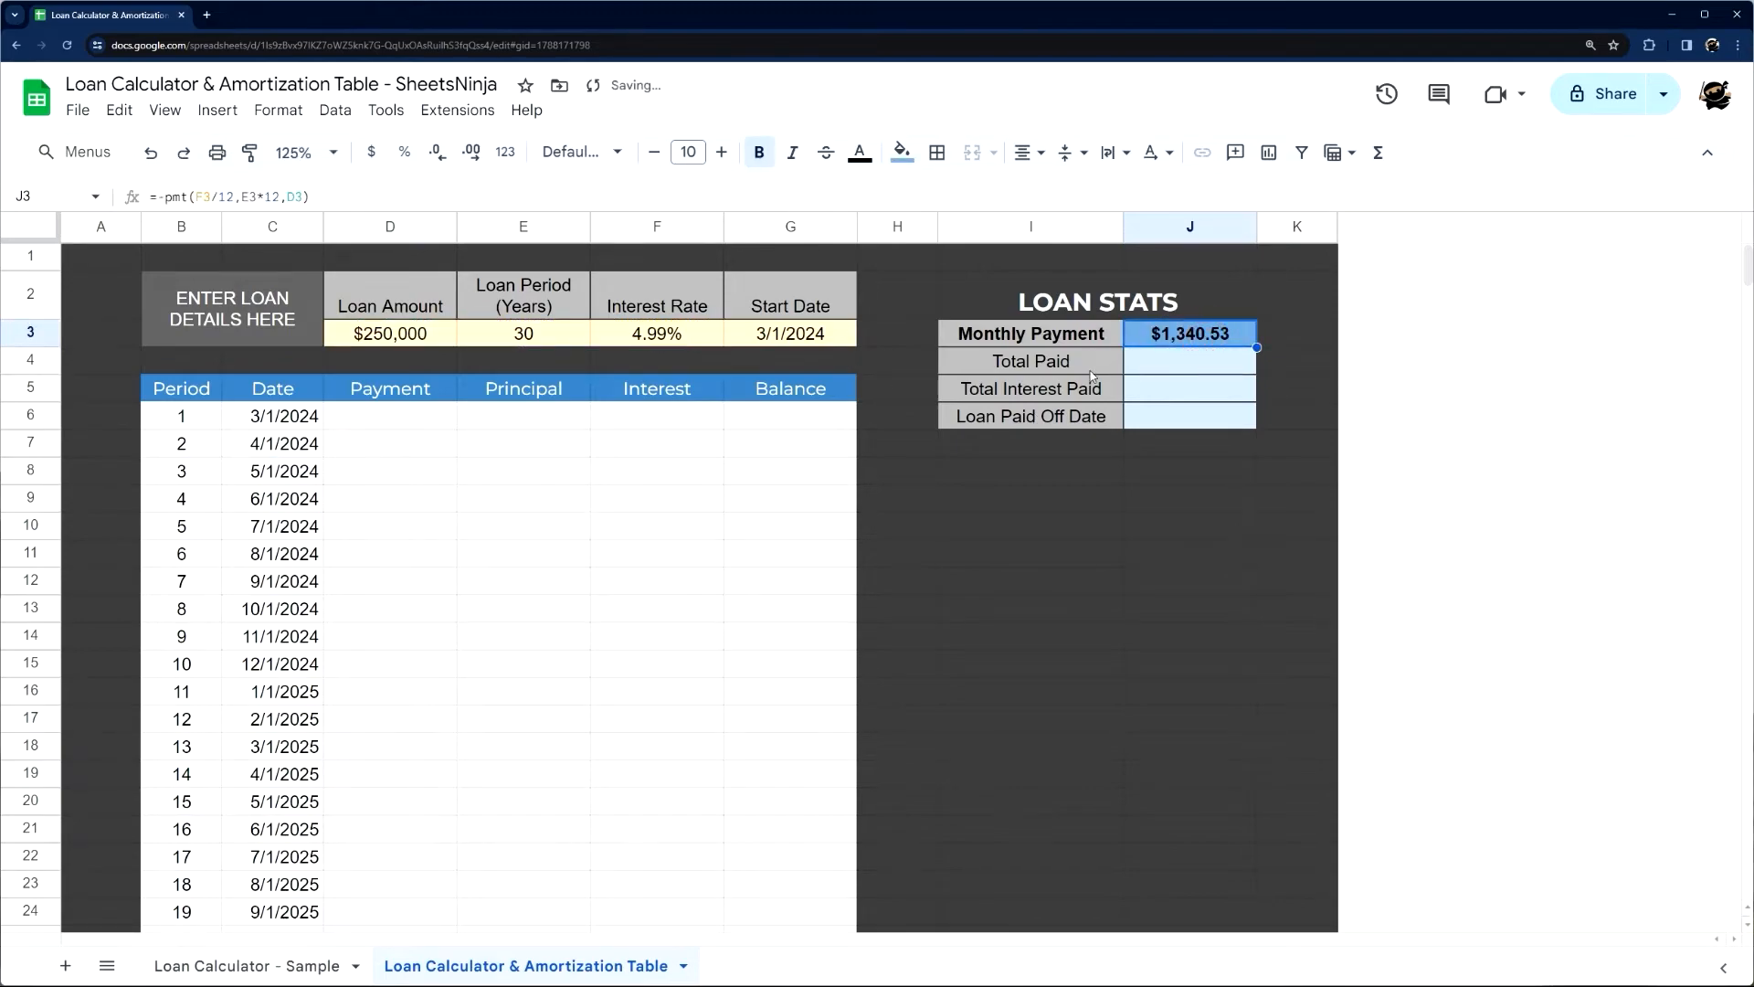
pyautogui.moveTo(172, 197); pyautogui.dragTo(156, 197)
pyautogui.press('Escape')
pyautogui.click(369, 416)
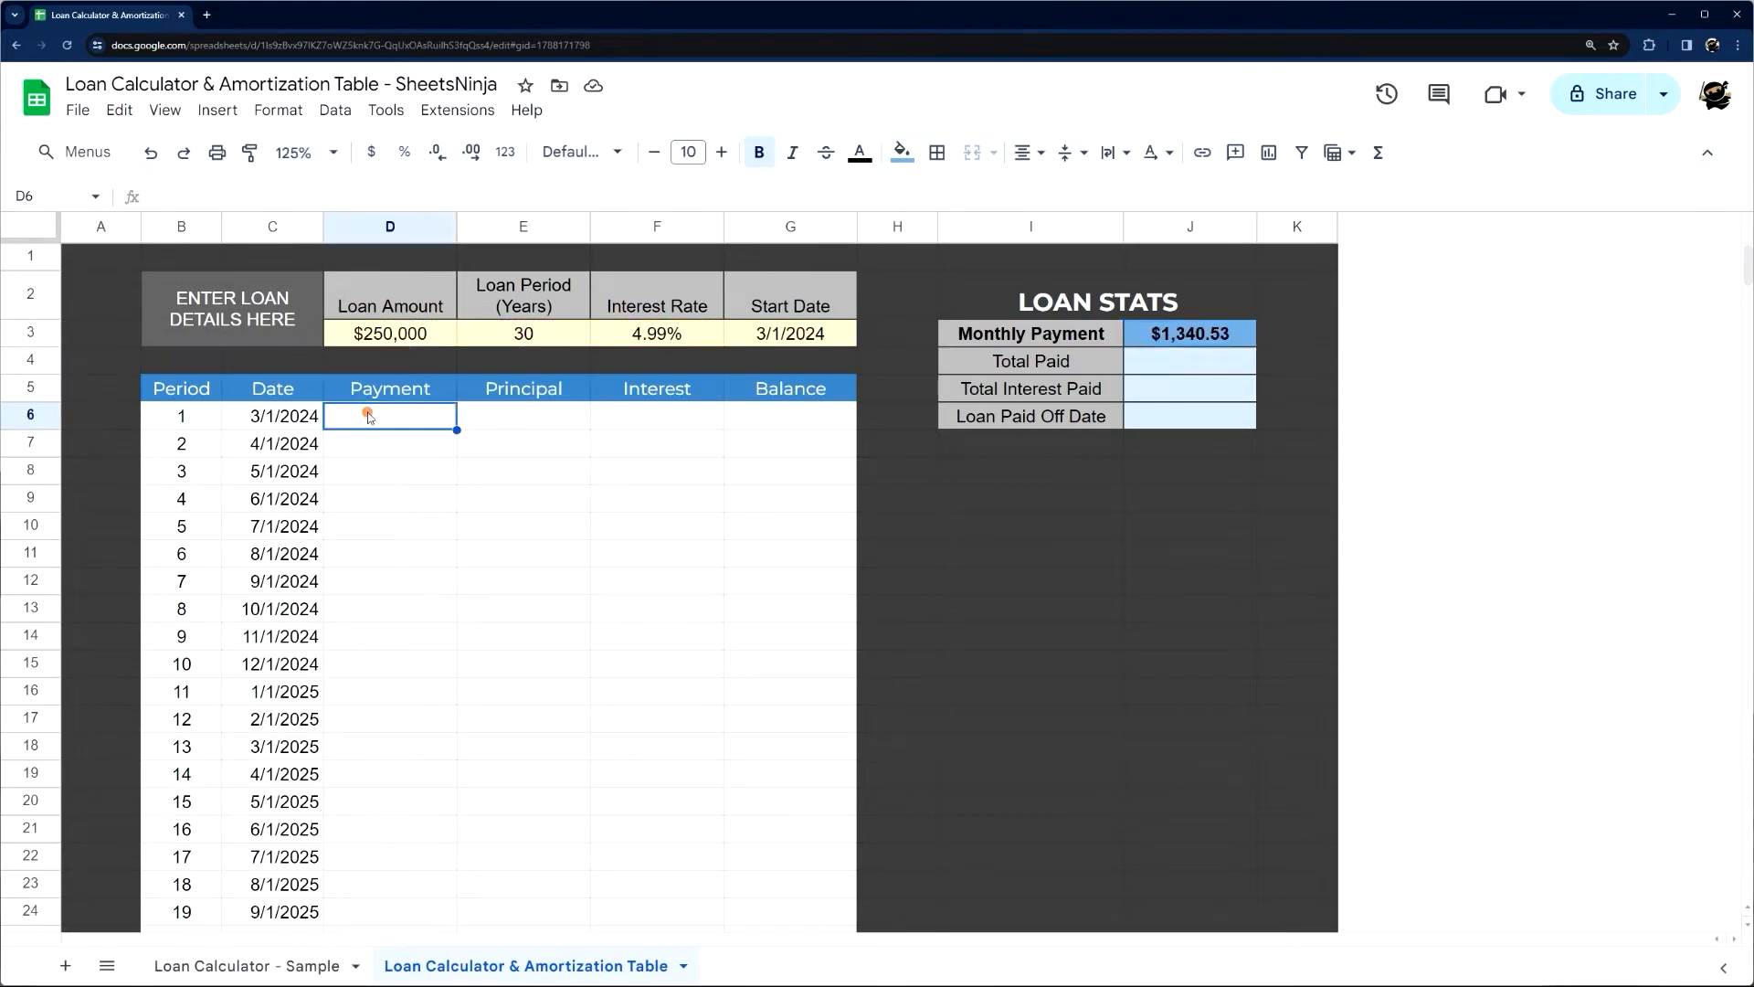
pyautogui.write('=')
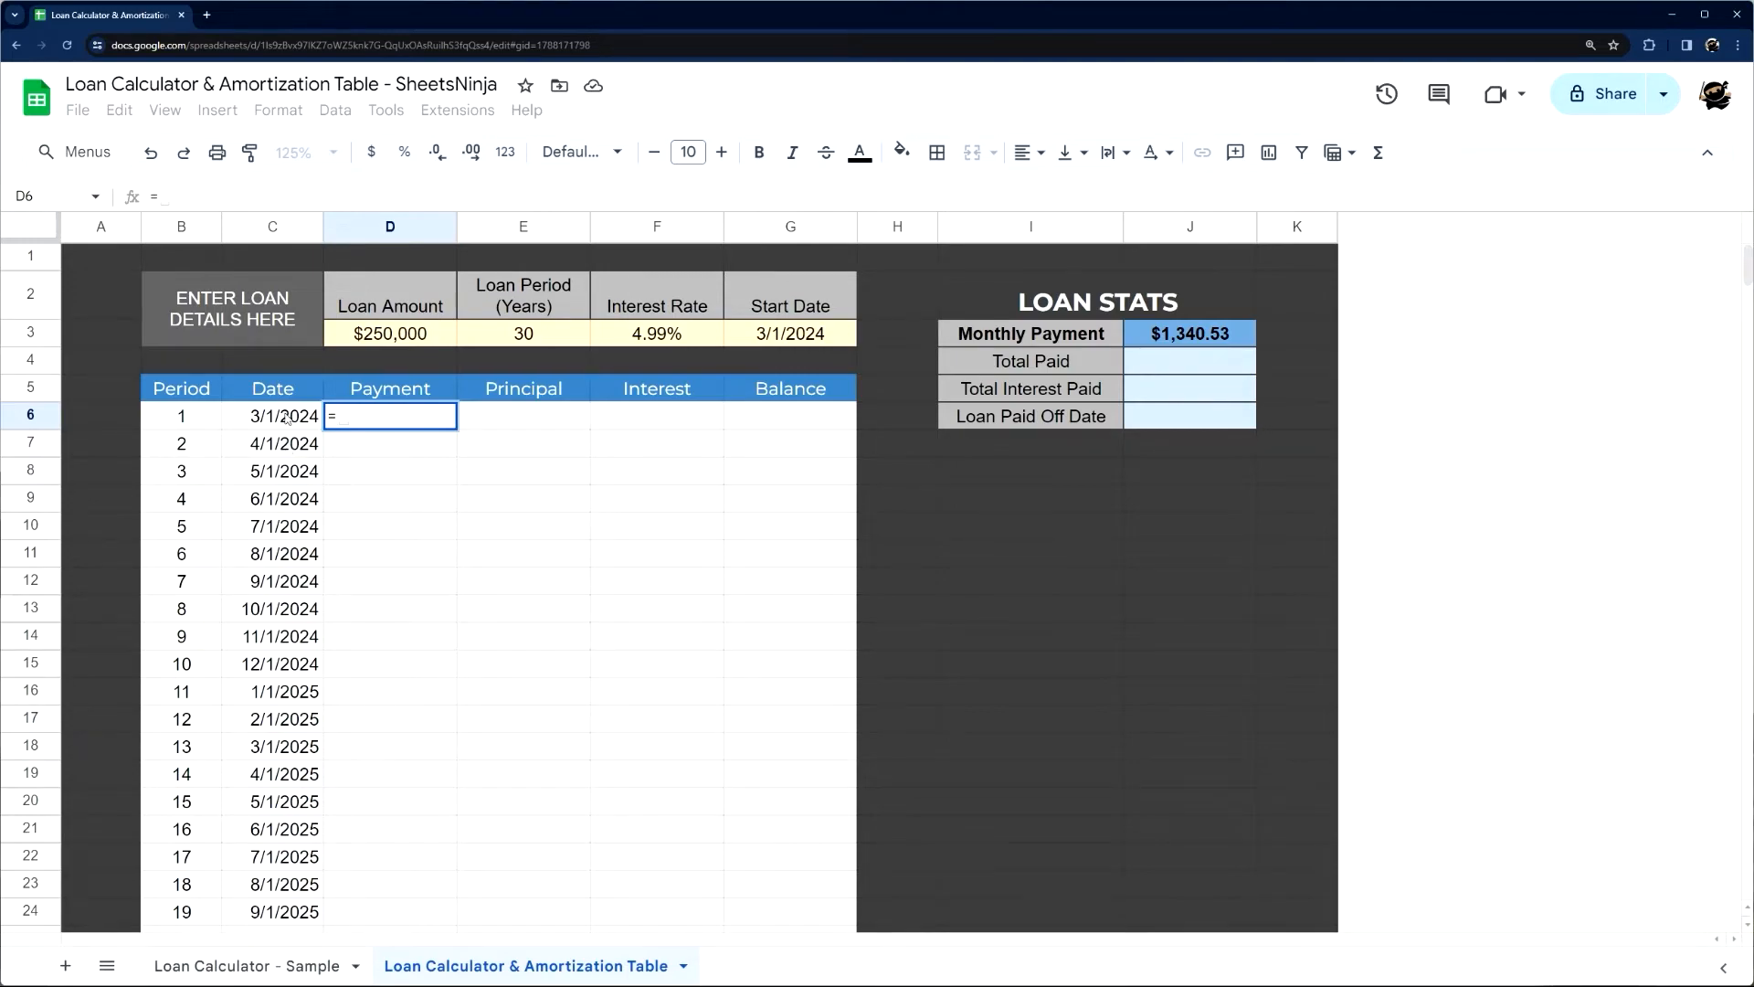
pyautogui.scroll(-5, 287, 448)
pyautogui.scroll(5, 274, 548)
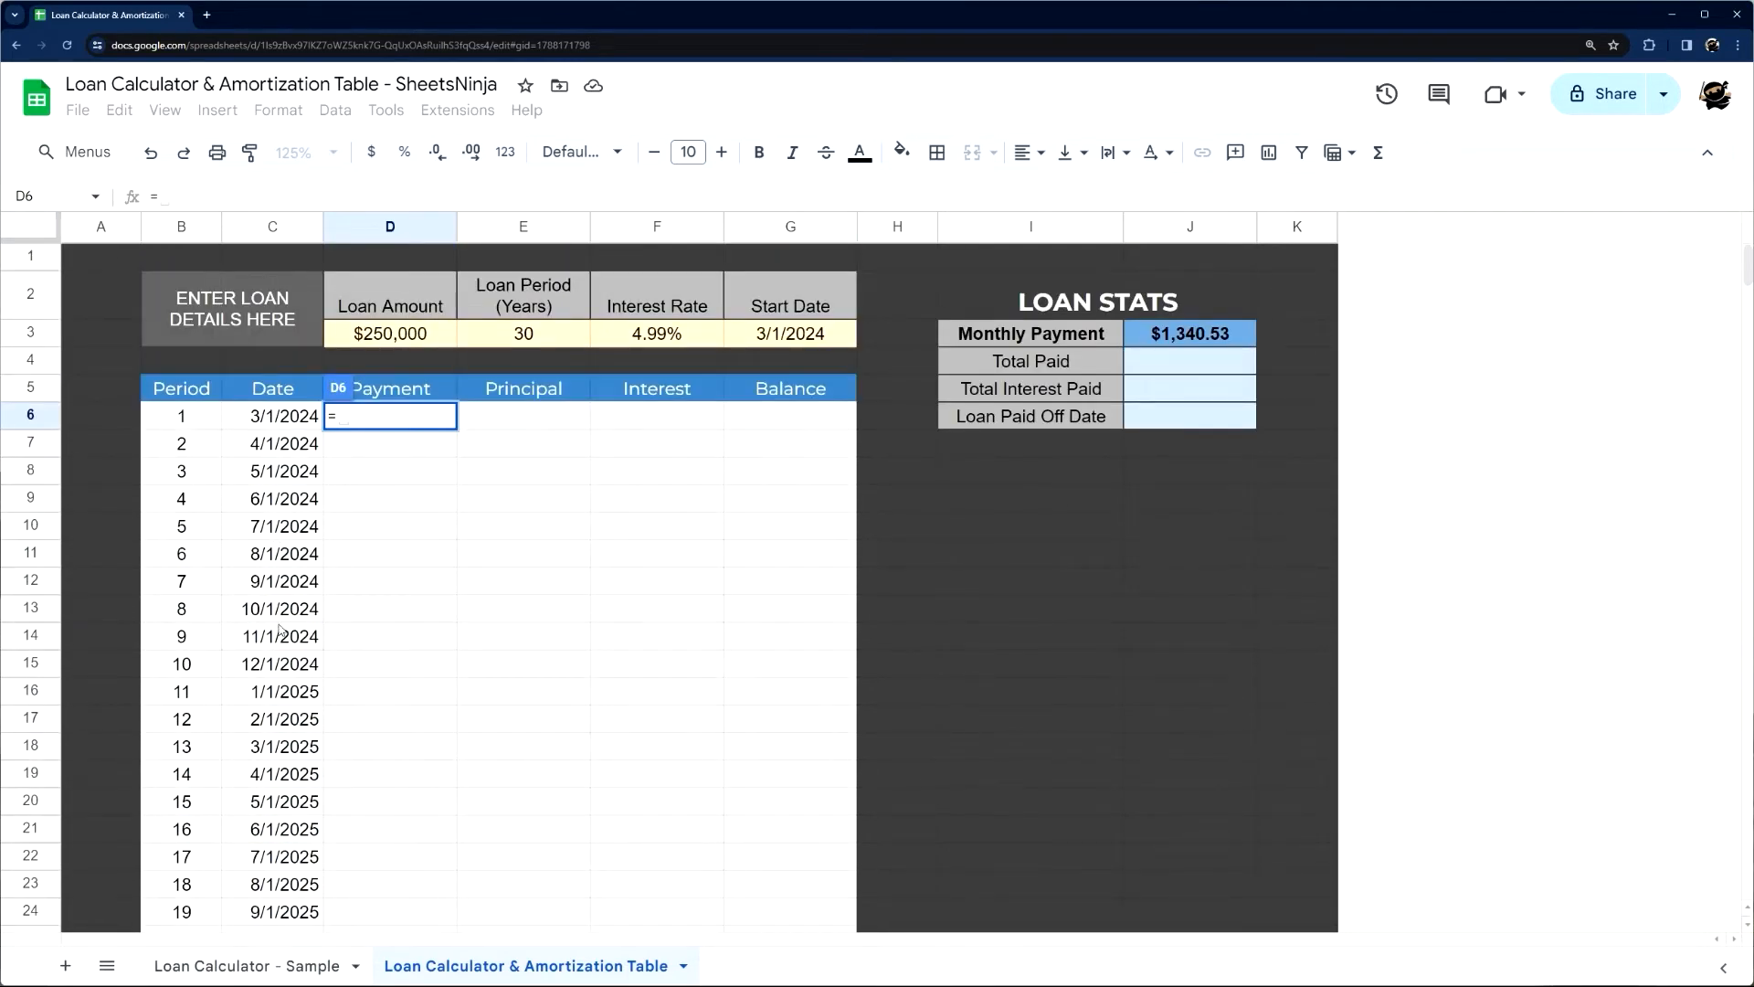
pyautogui.scroll(-4, 329, 438)
pyautogui.scroll(4, 329, 457)
pyautogui.press('Escape')
# Set the loan period in E3 to 10 years and look through the Period and Date rows of the table
pyautogui.click(539, 335)
pyautogui.write('10')
pyautogui.press('Return')
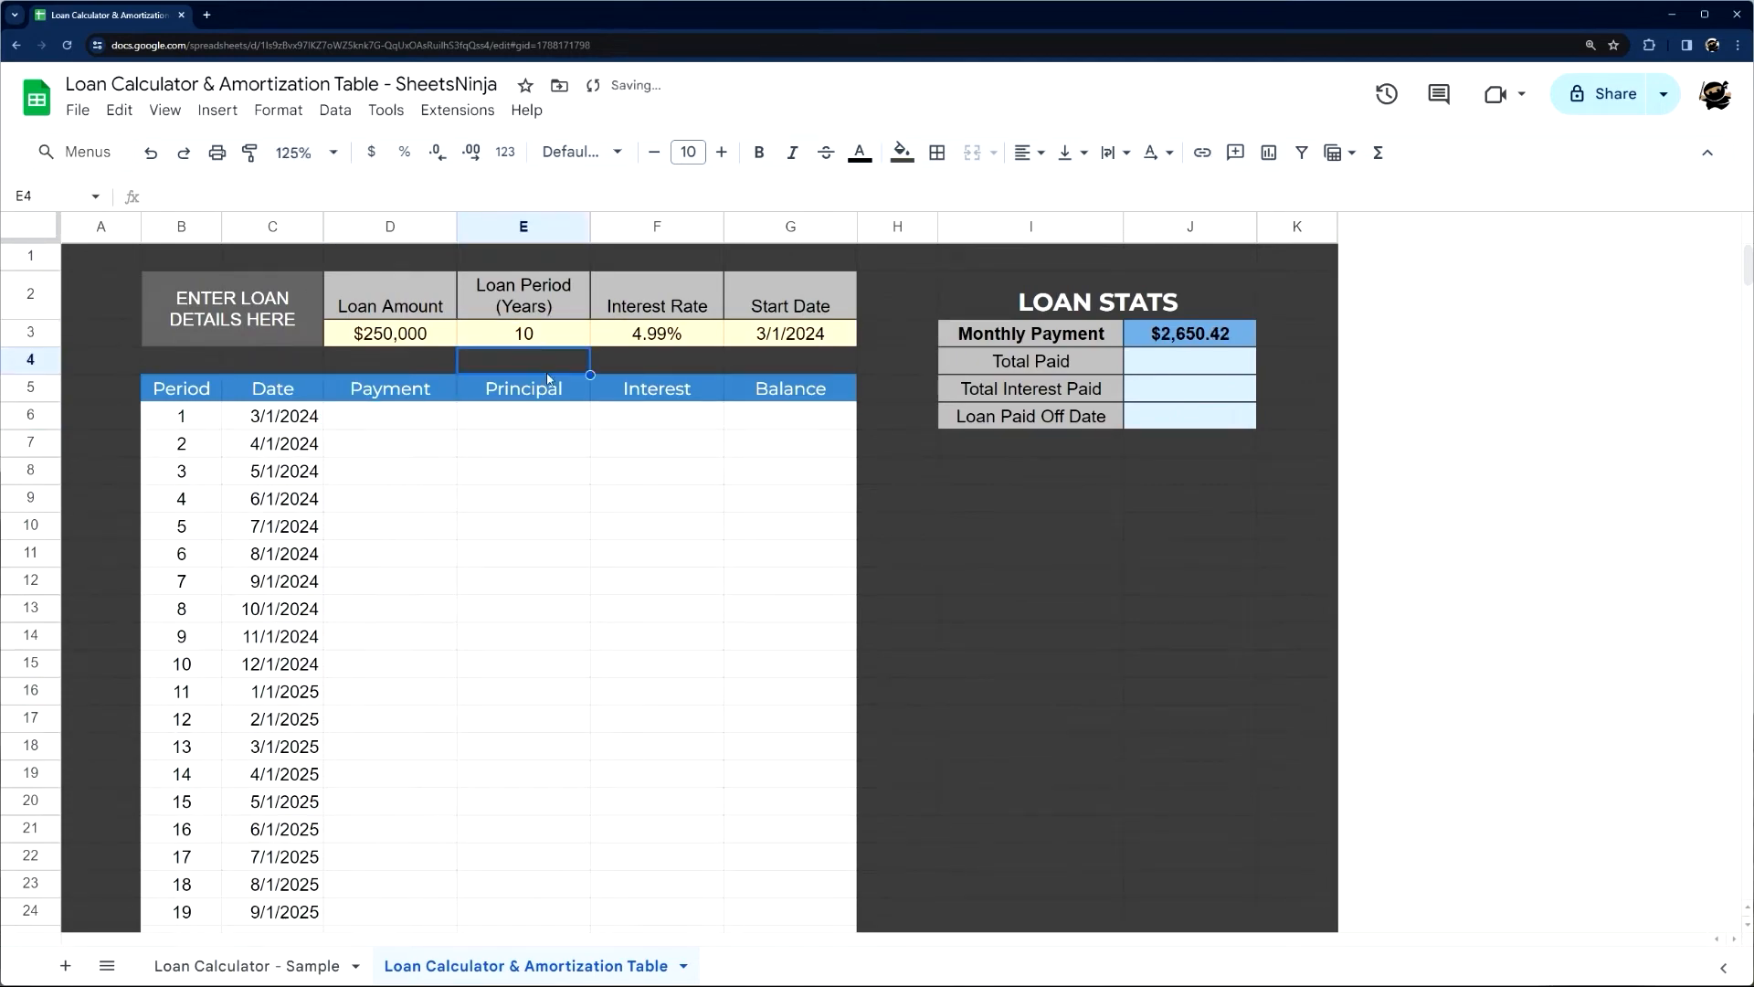
pyautogui.scroll(-20, 540, 363)
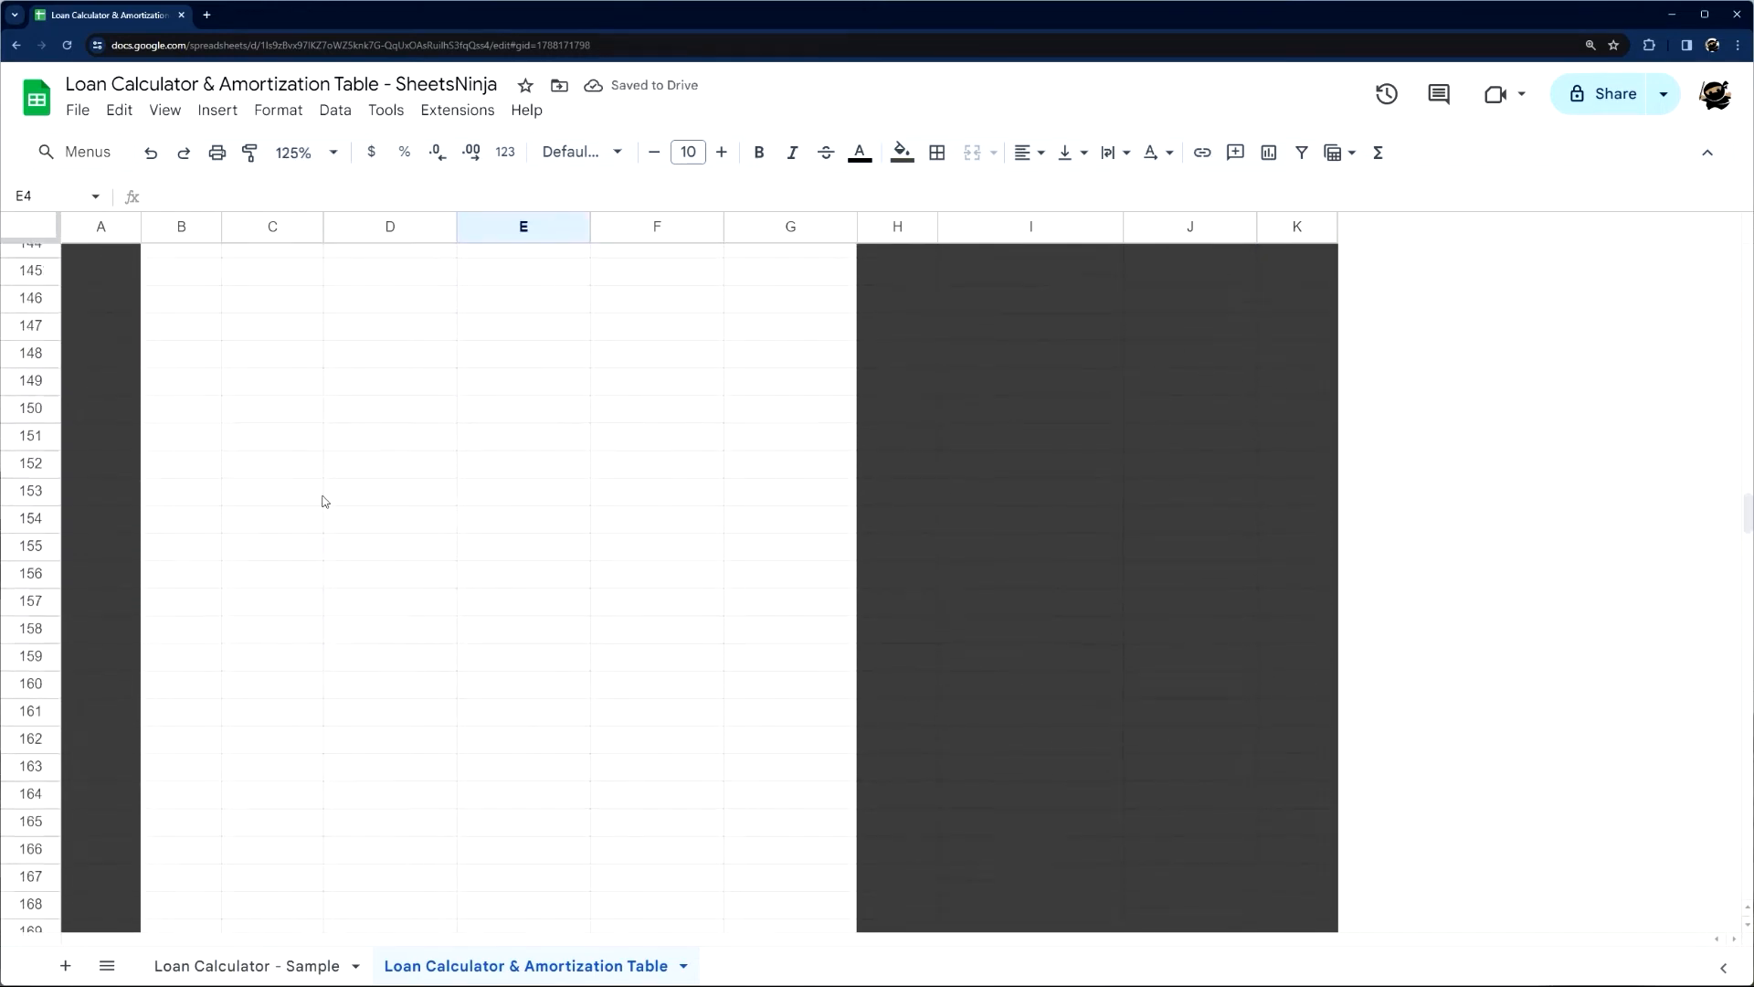
pyautogui.scroll(13, 324, 500)
pyautogui.click(274, 605)
pyautogui.scroll(18, 357, 549)
pyautogui.scroll(17, 373, 350)
pyautogui.click(528, 333)
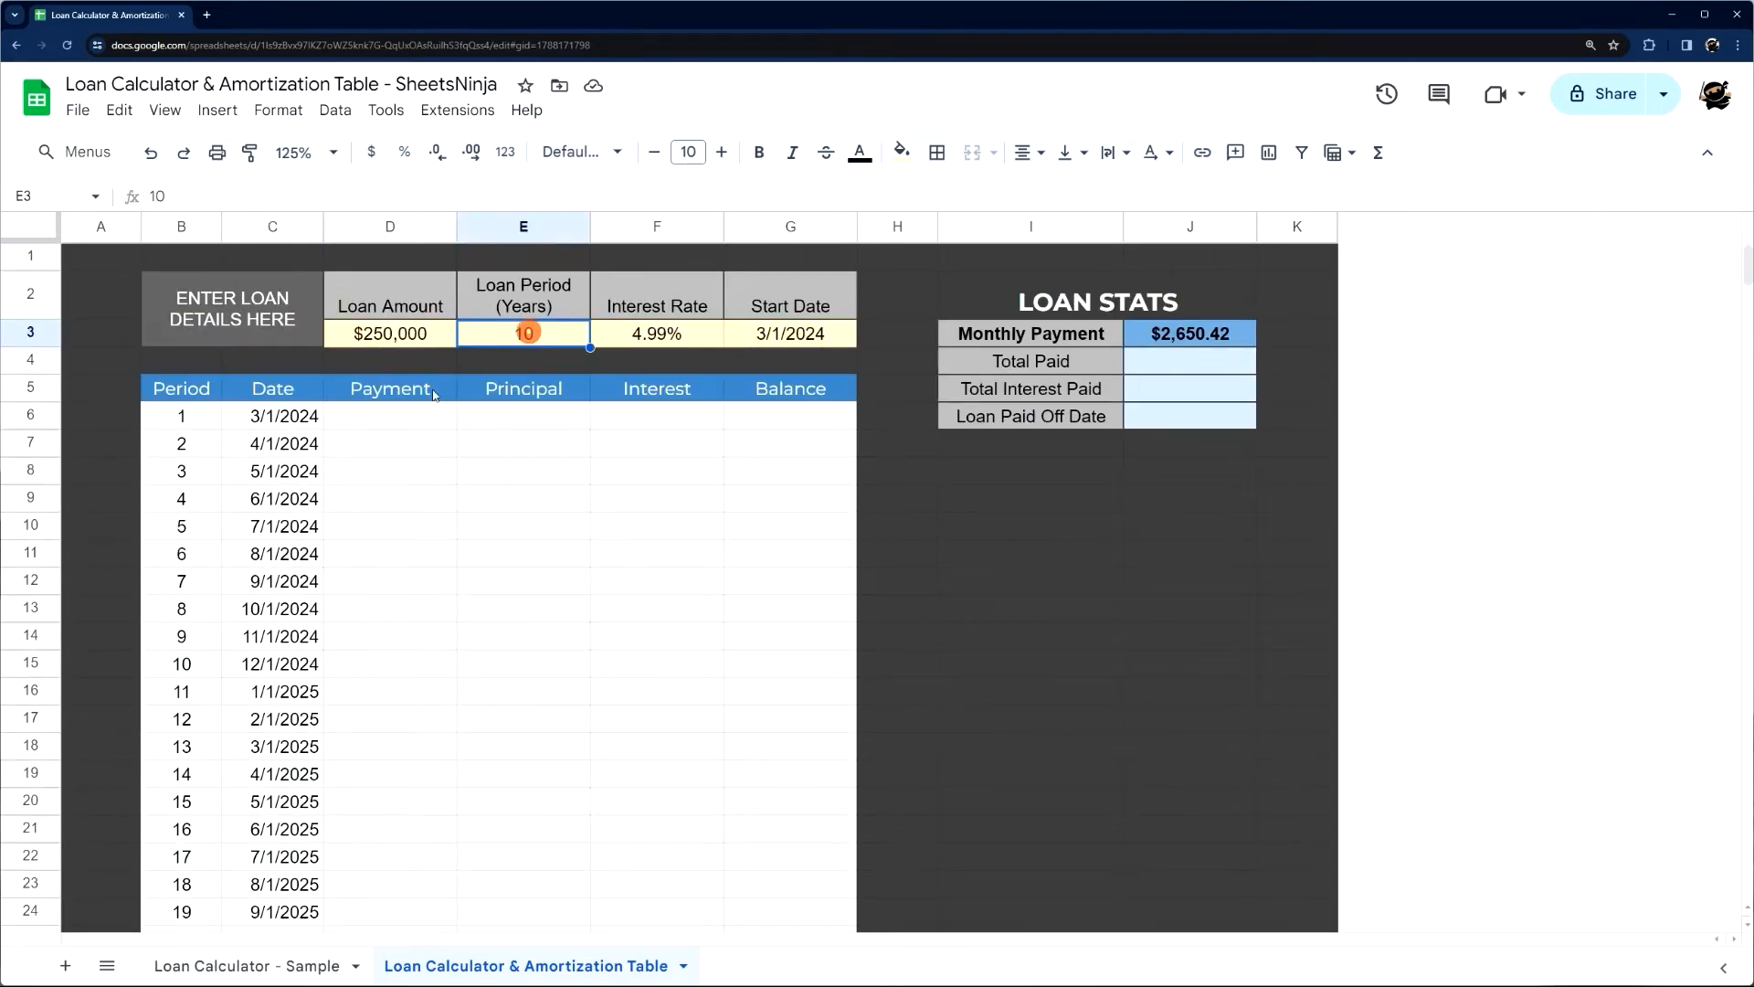
# Start the Payment formula in D6 with =IF(C6="",, so a blank date leaves the payment empty
pyautogui.click(274, 415)
pyautogui.click(373, 416)
pyautogui.write('=IF(')
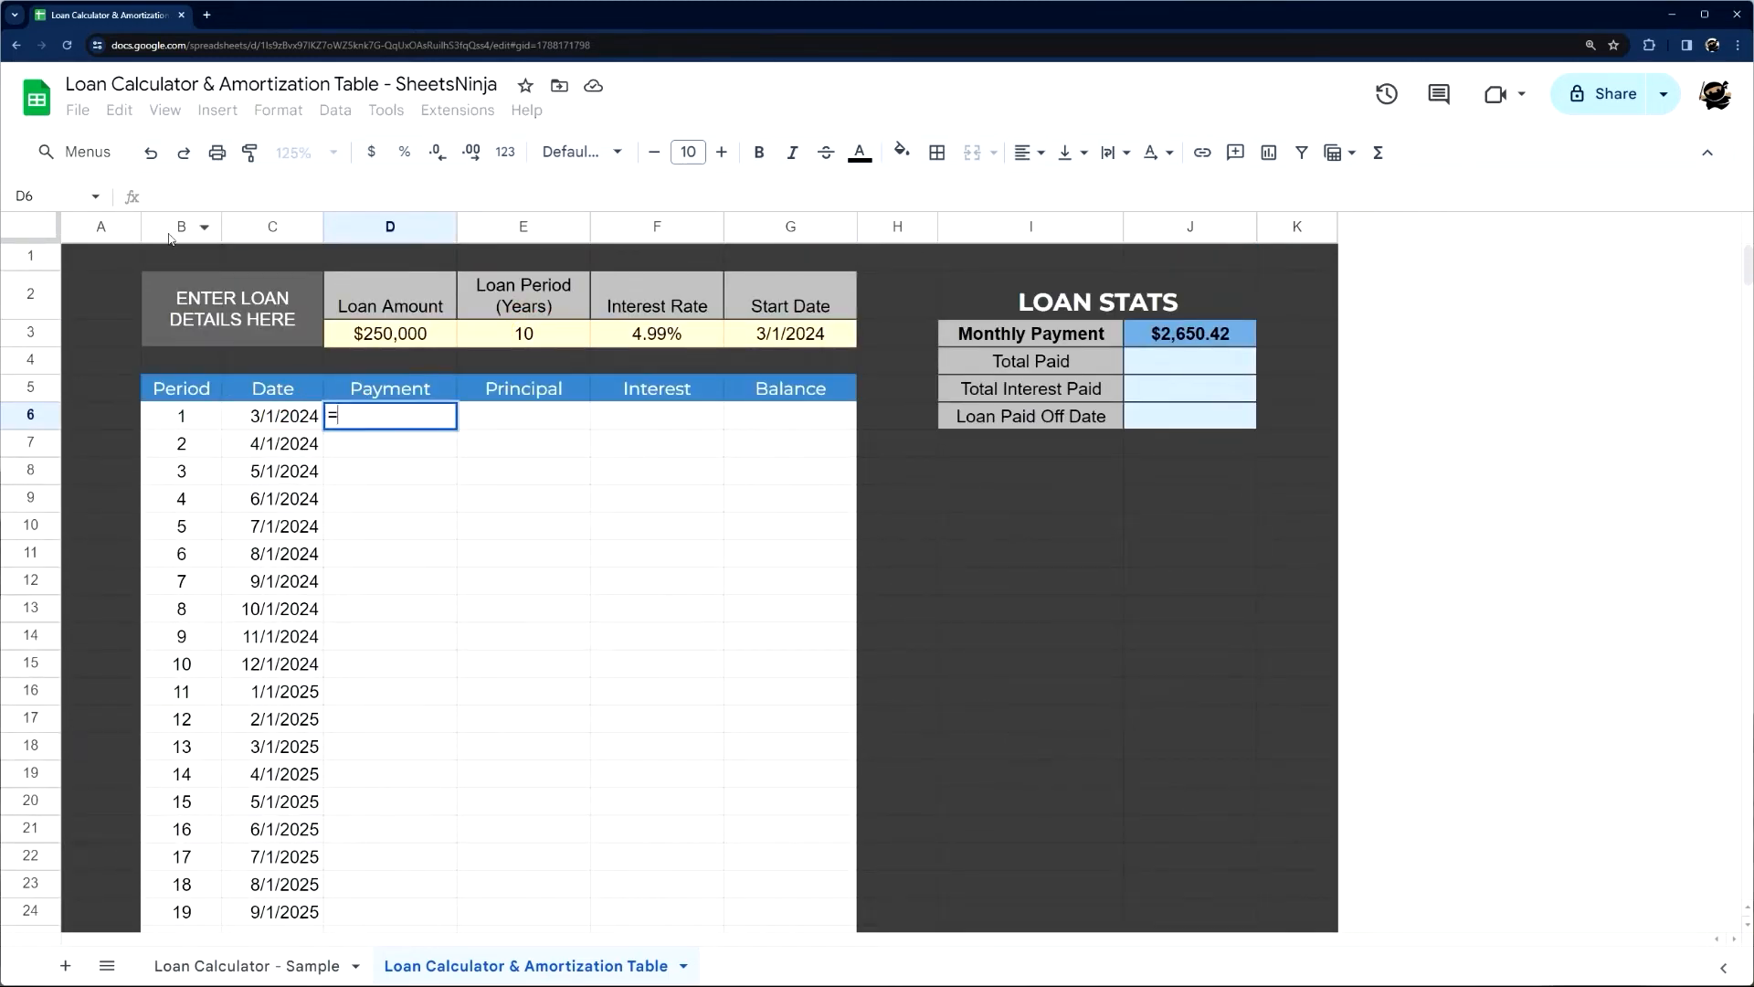
pyautogui.click(268, 416)
pyautogui.write('="",,')
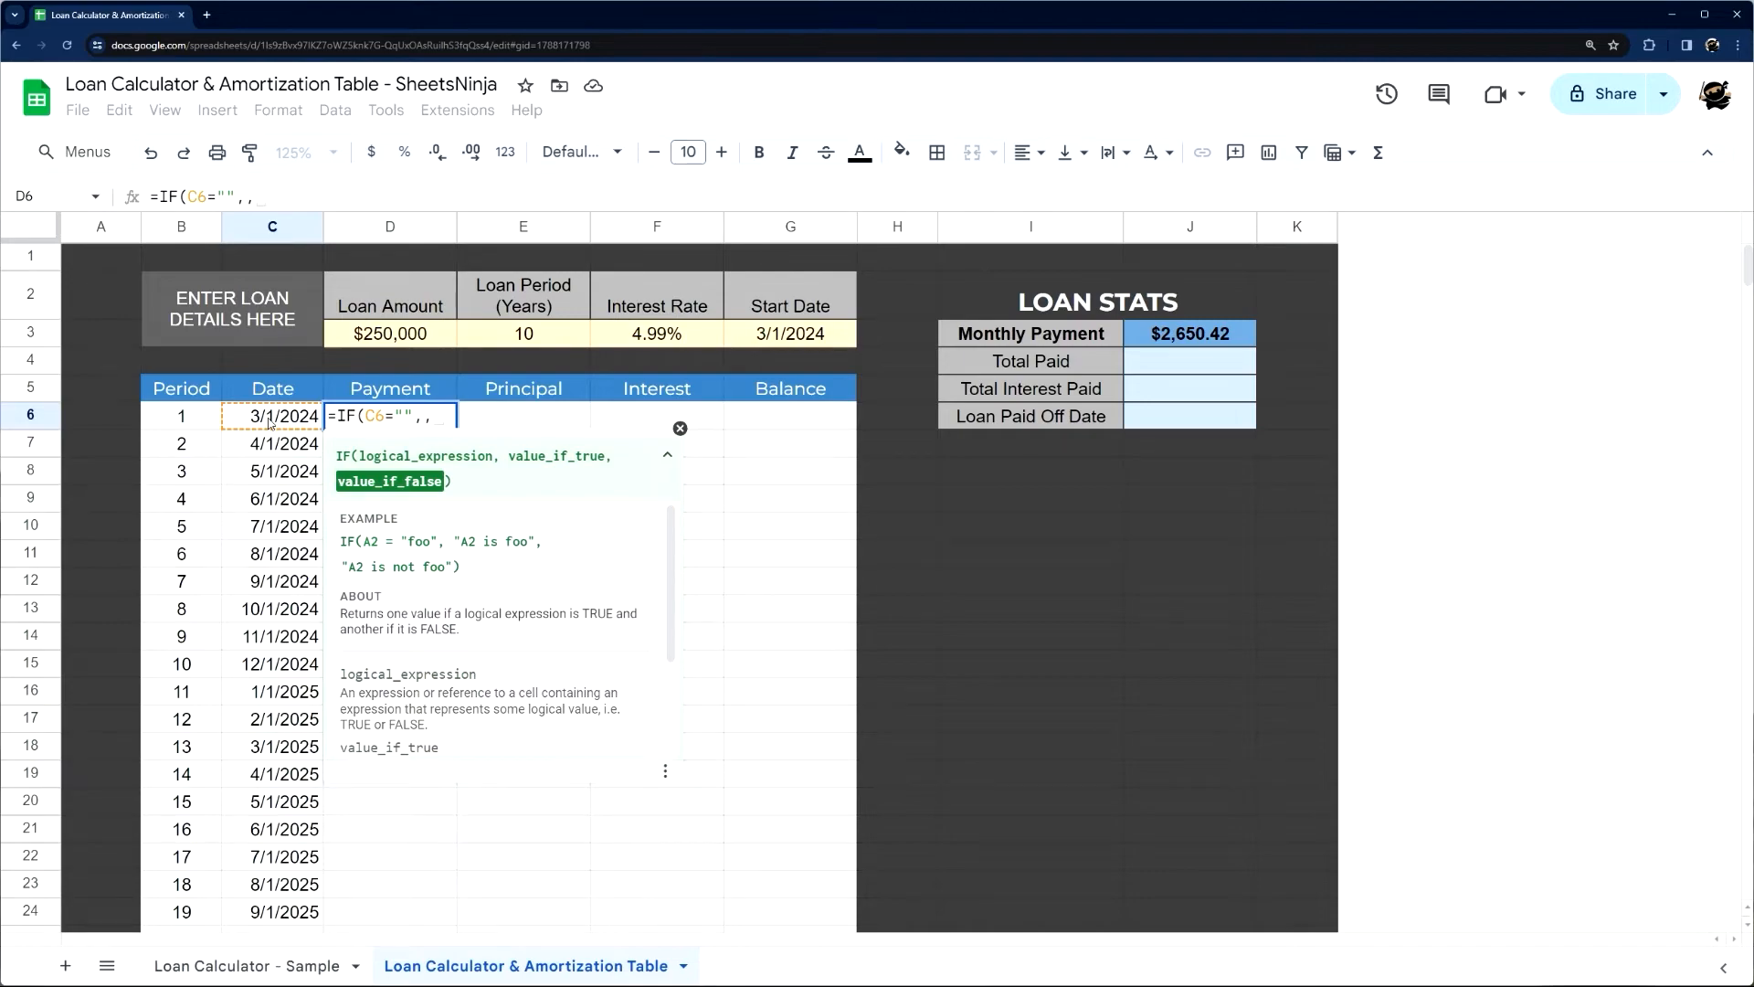
pyautogui.click(243, 198)
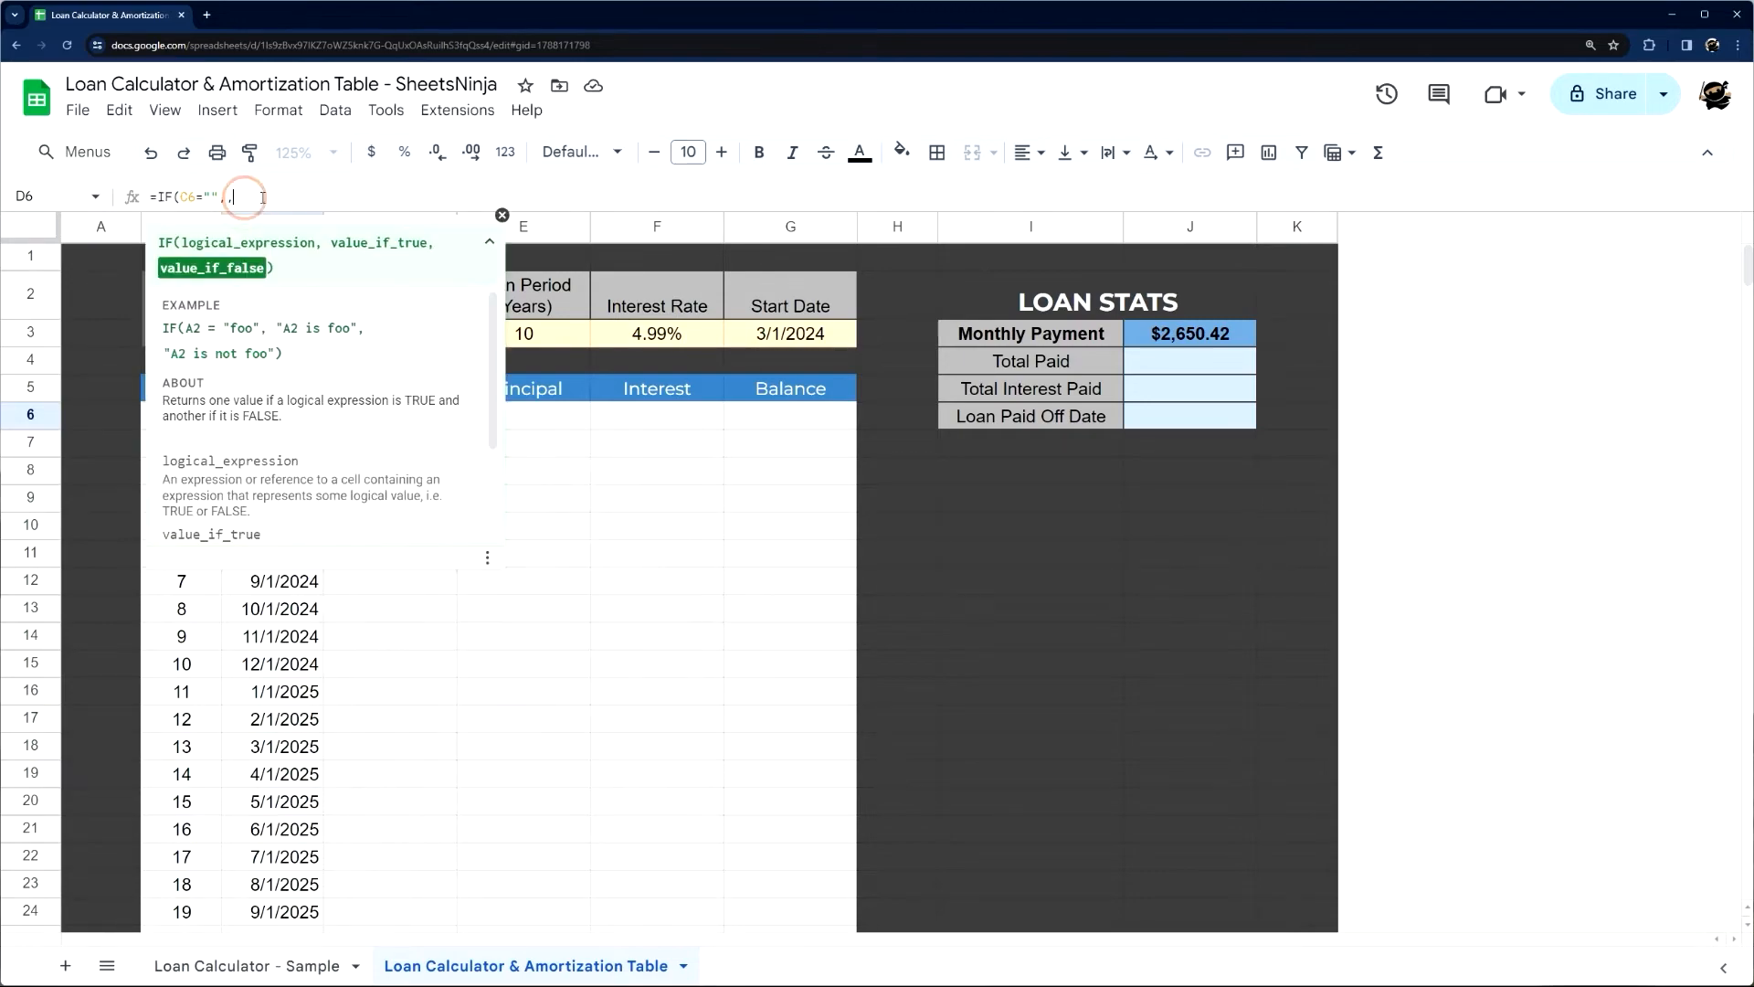
pyautogui.press('Left')
pyautogui.write('""')
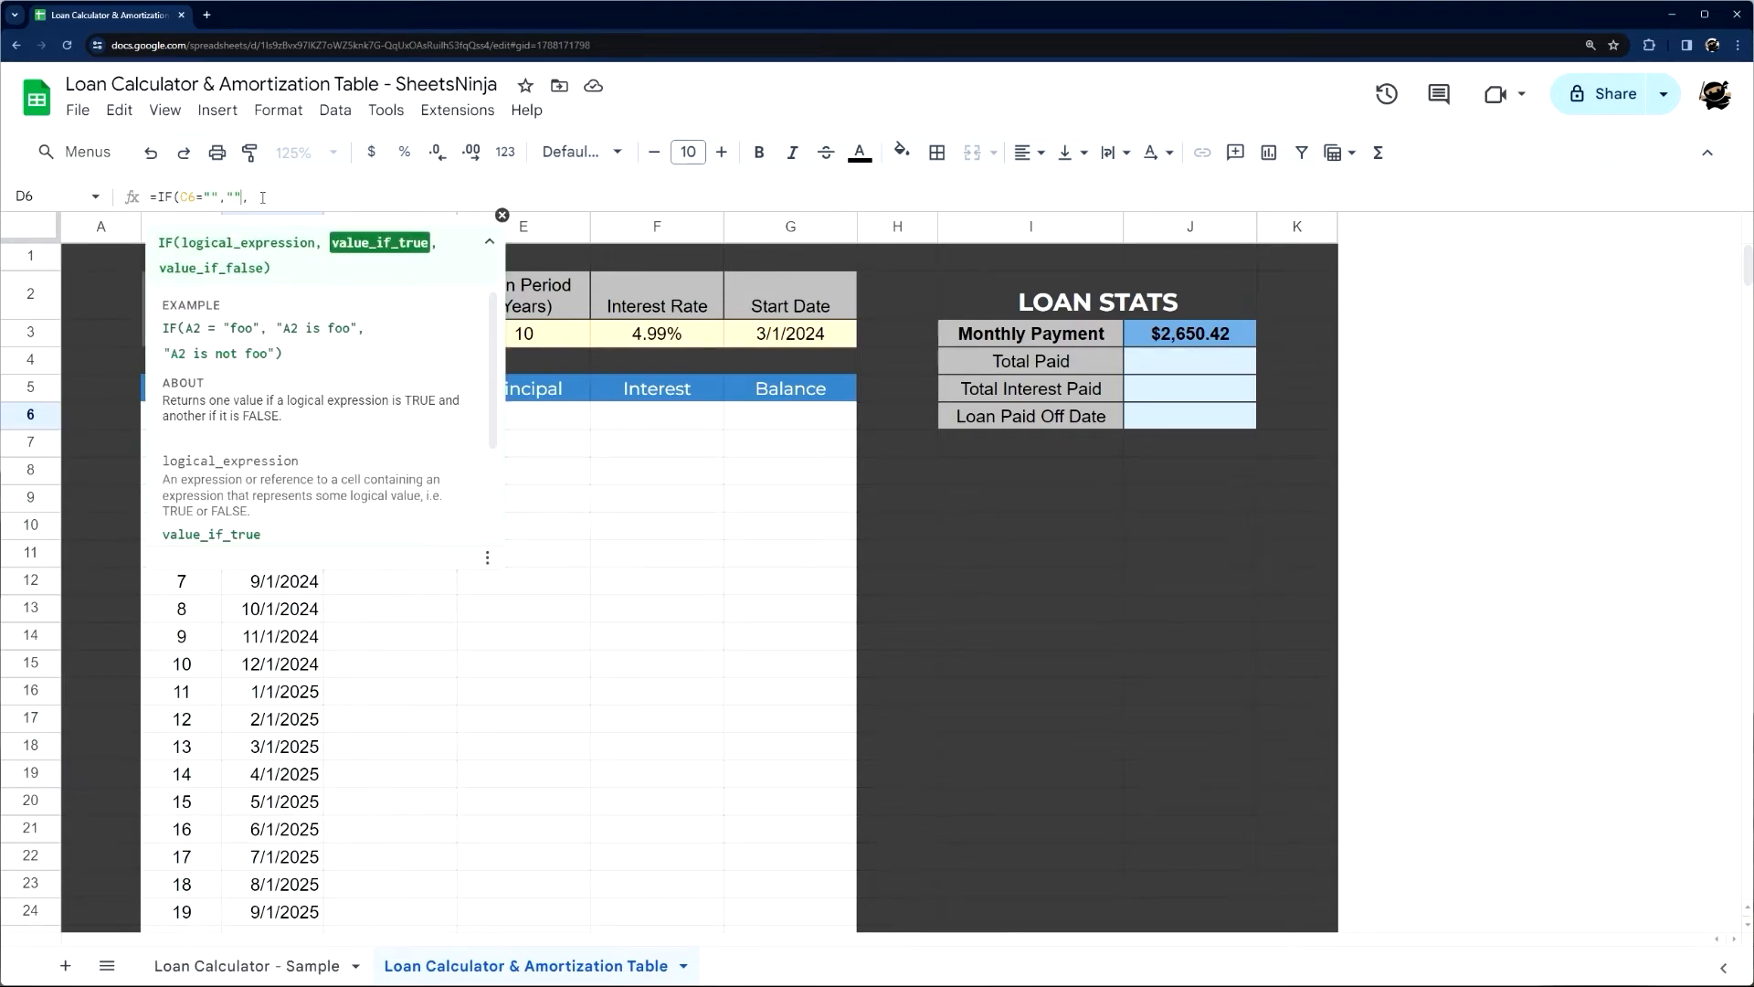
pyautogui.press('BackSpace')
pyautogui.press('BackSpace')
pyautogui.press('Right')
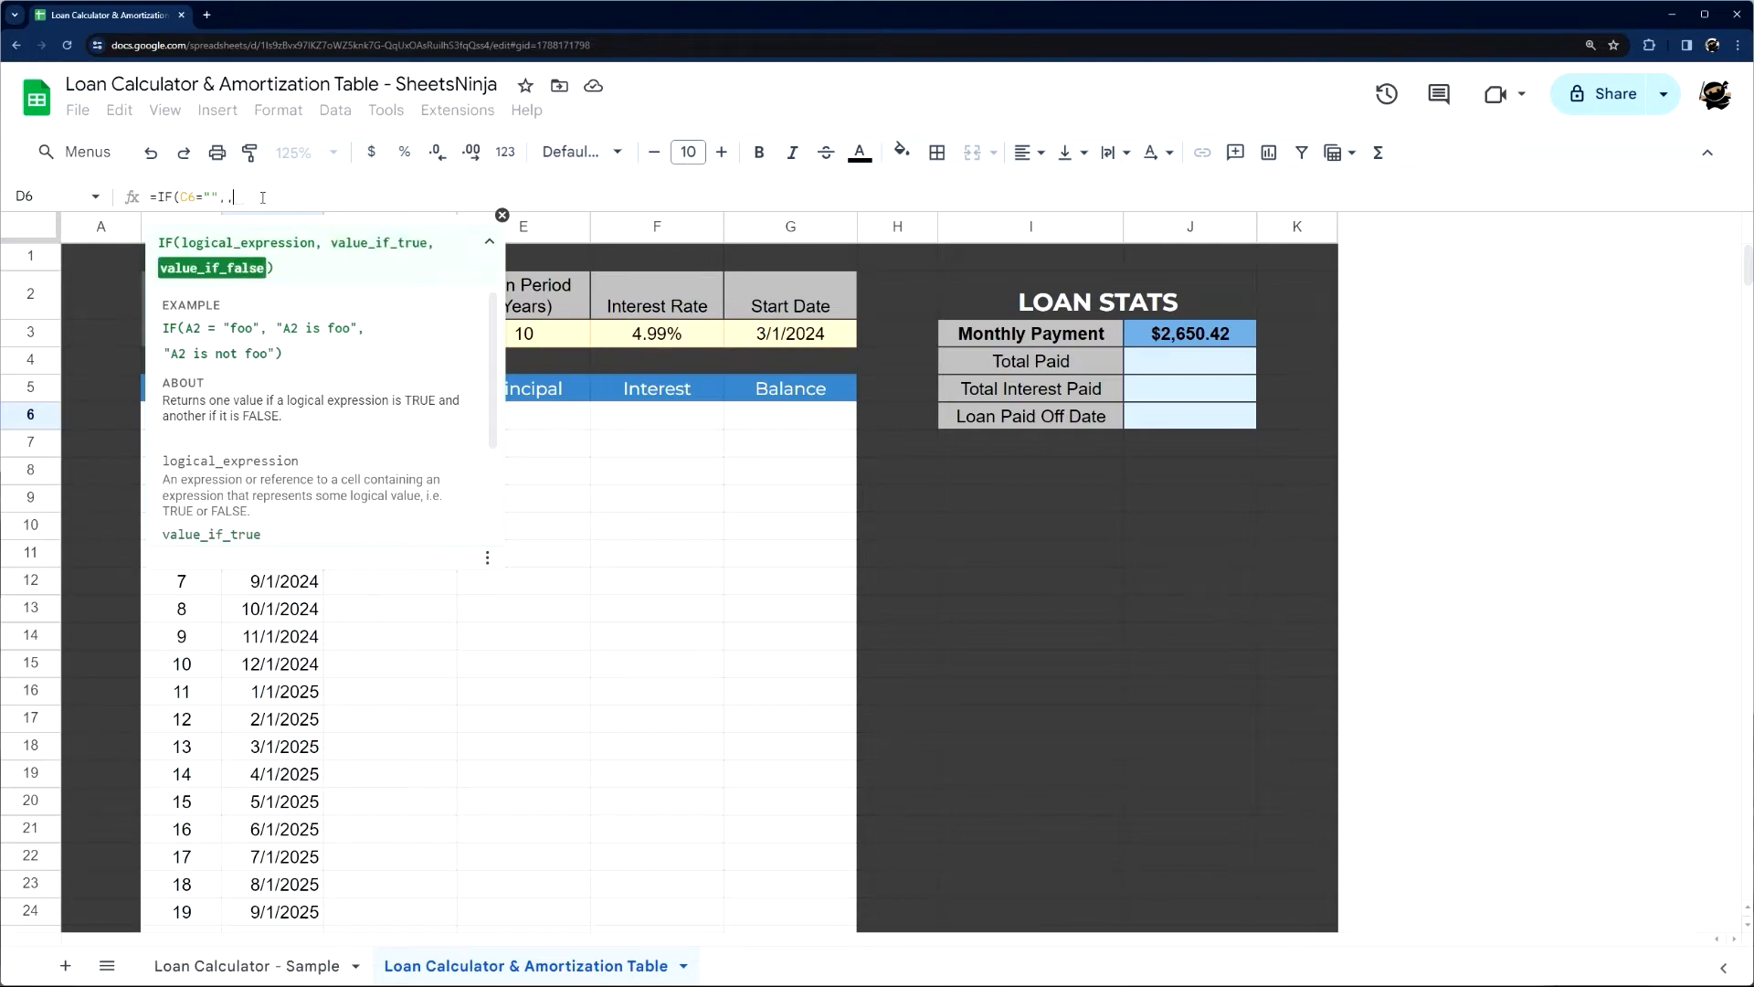
pyautogui.click(229, 197)
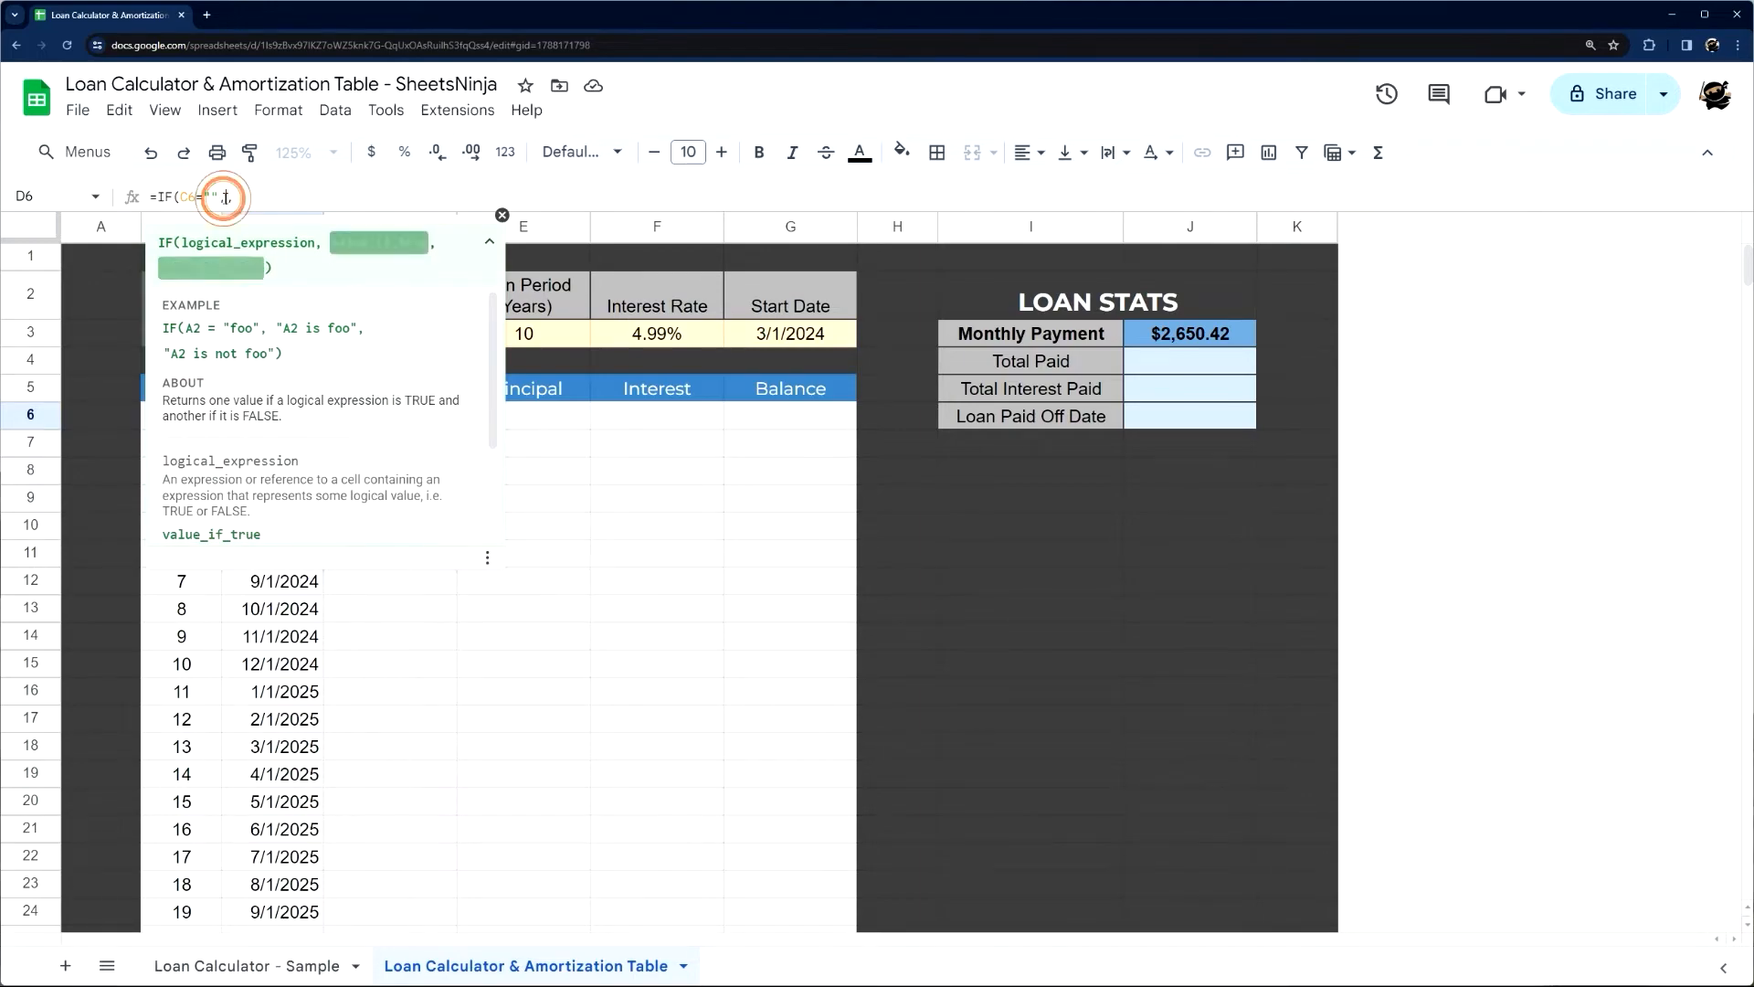
pyautogui.press('Right')
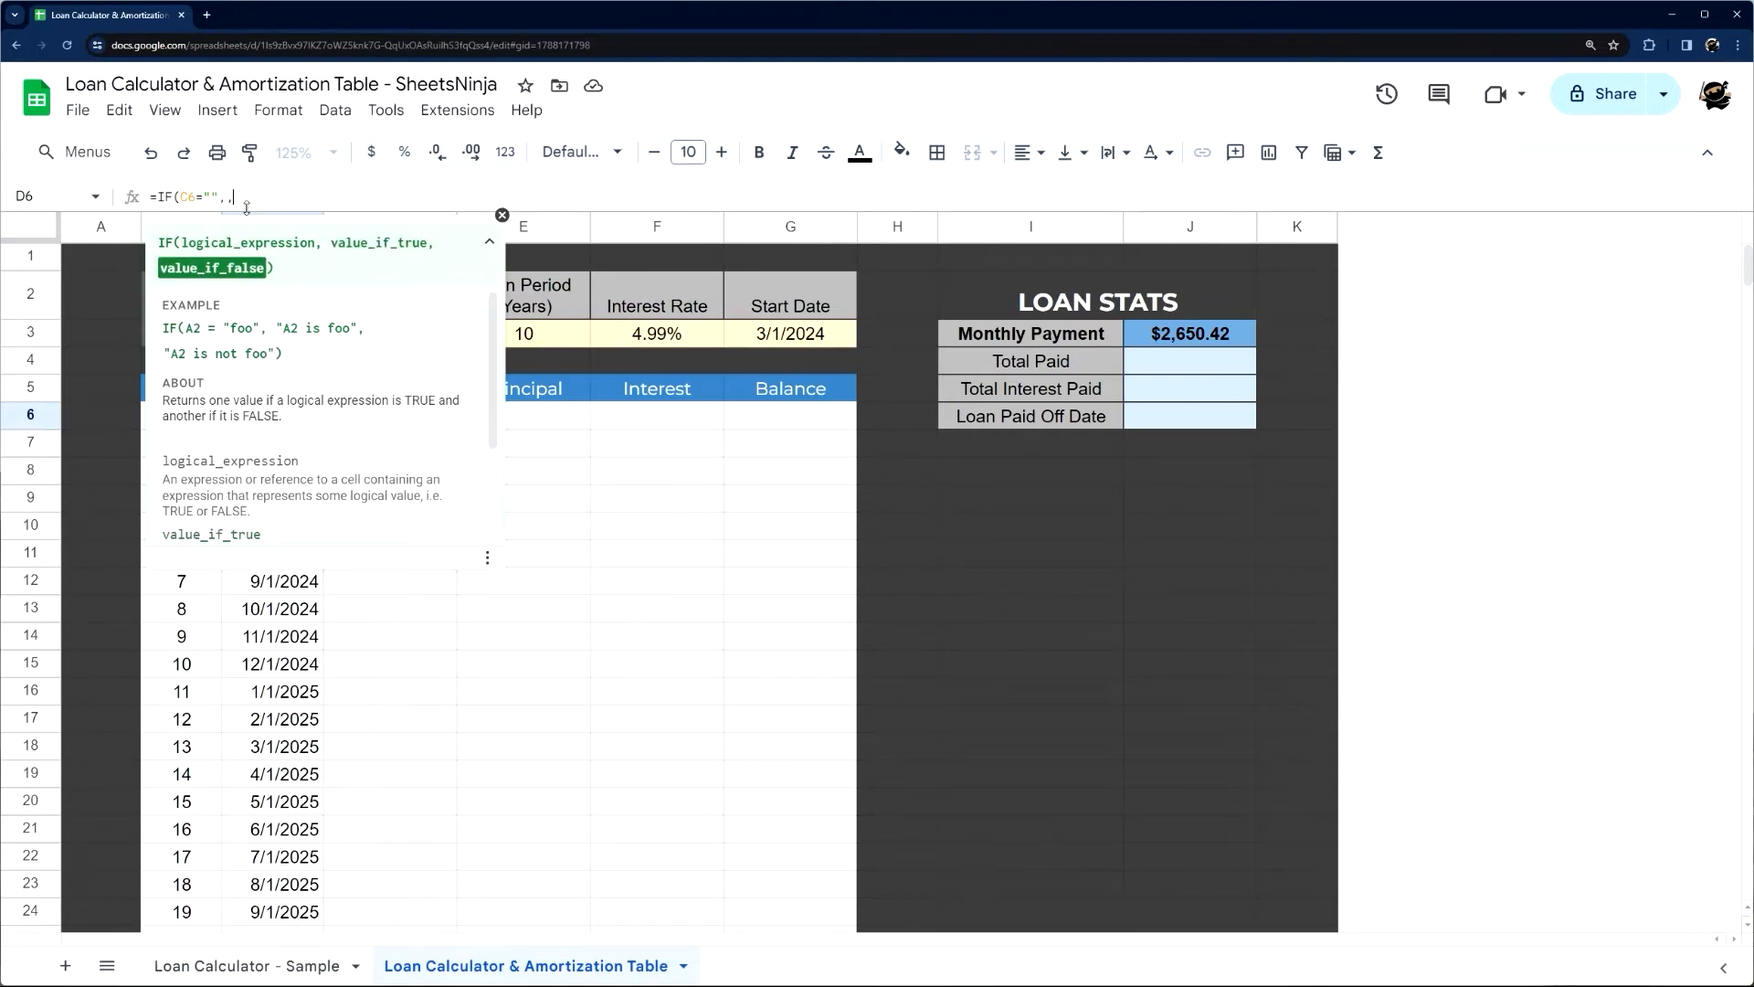
pyautogui.moveTo(179, 196); pyautogui.dragTo(218, 196)
pyautogui.click(226, 194)
pyautogui.click(236, 195)
# Finish the Payment formula in D6 with an absolute reference to the monthly payment, =IF(C6="",,$J$3)
pyautogui.click(502, 219)
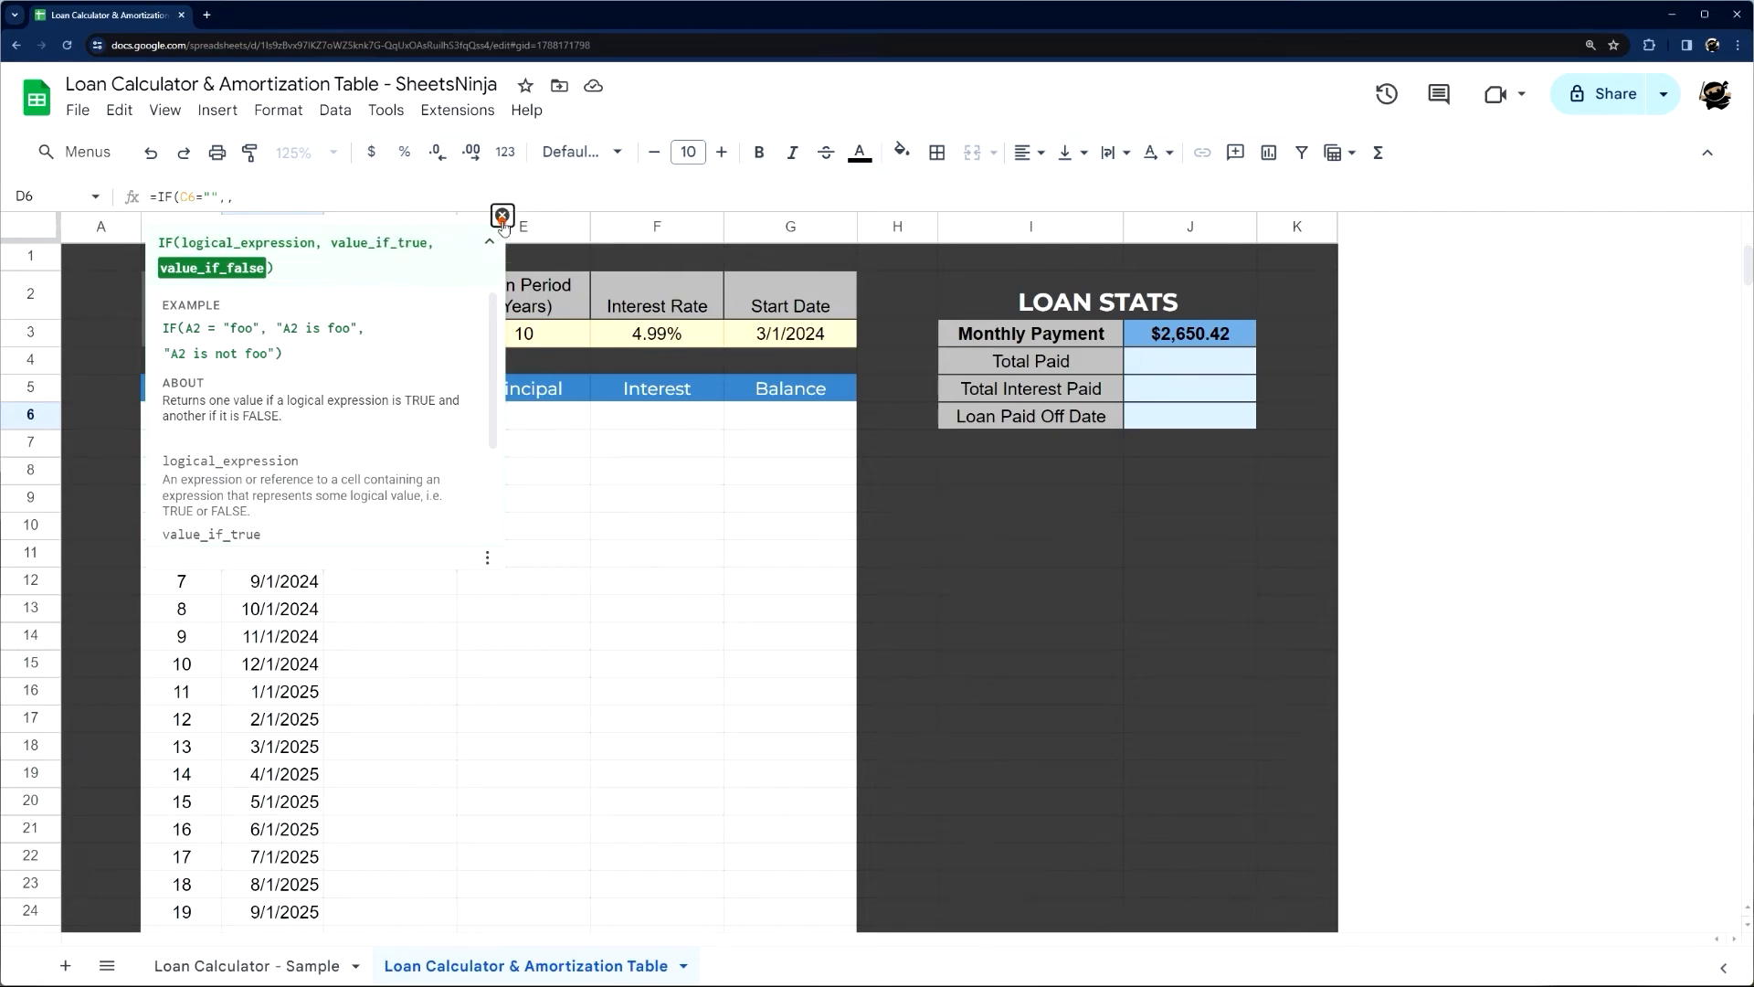
pyautogui.click(1189, 334)
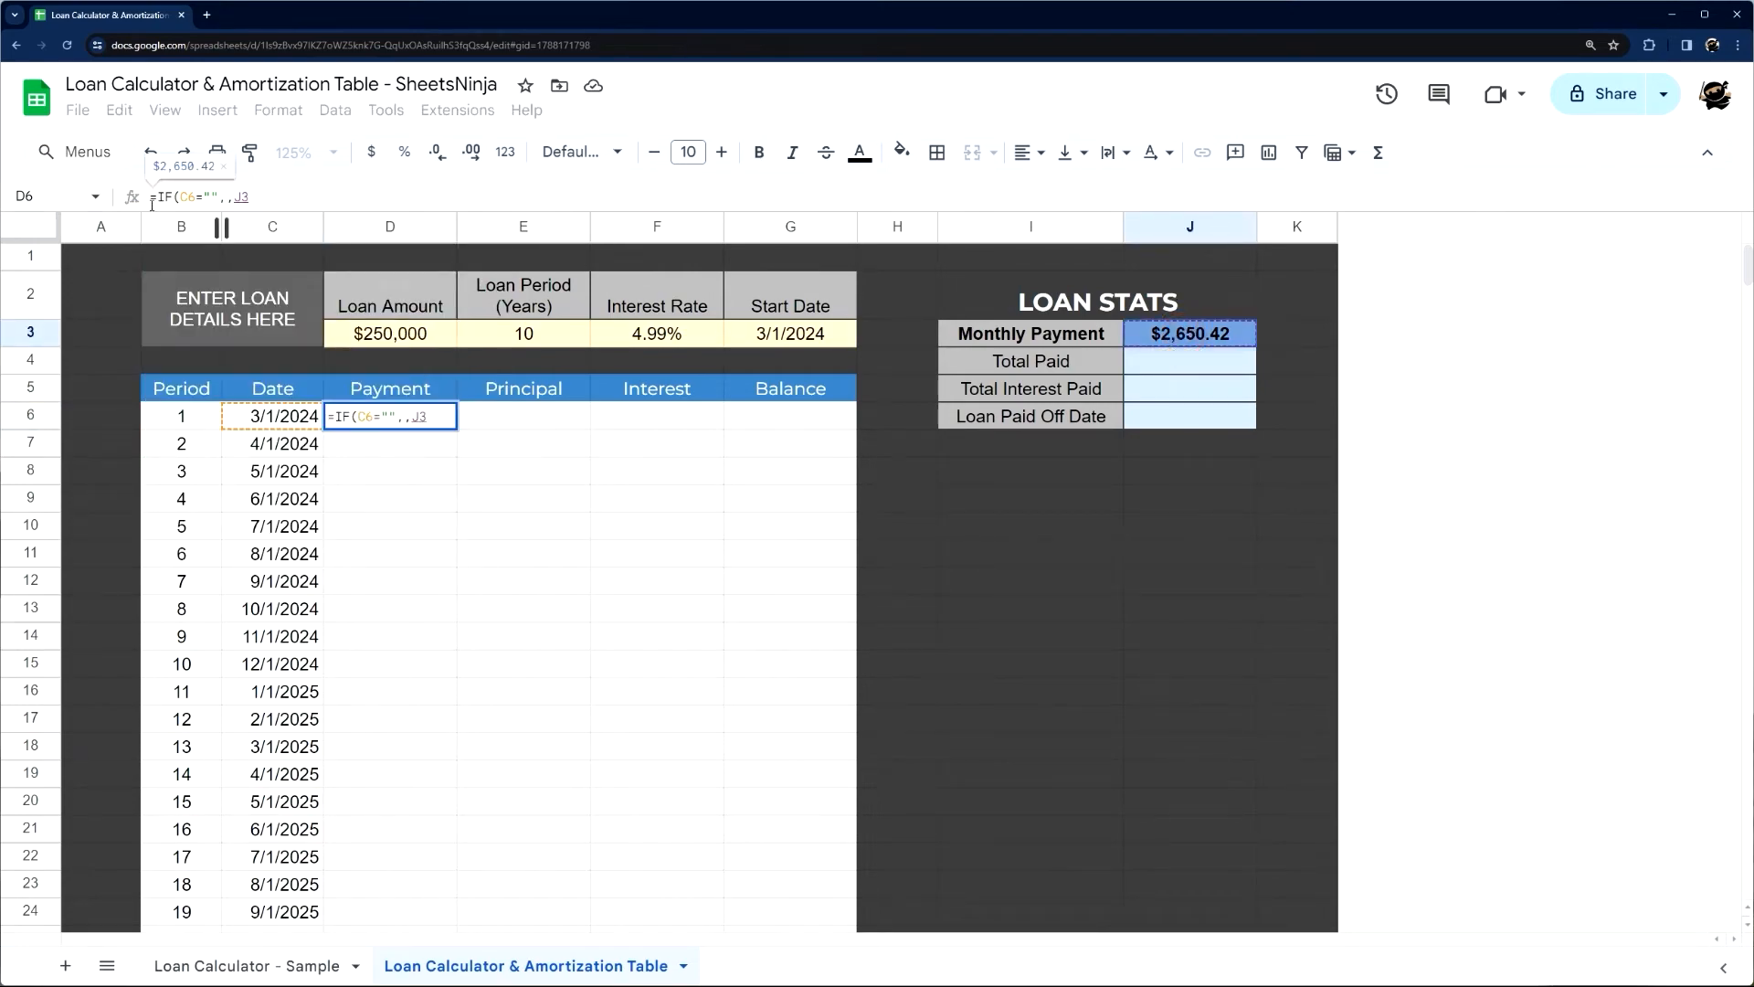
pyautogui.press('F4')
pyautogui.moveTo(235, 198); pyautogui.dragTo(275, 192)
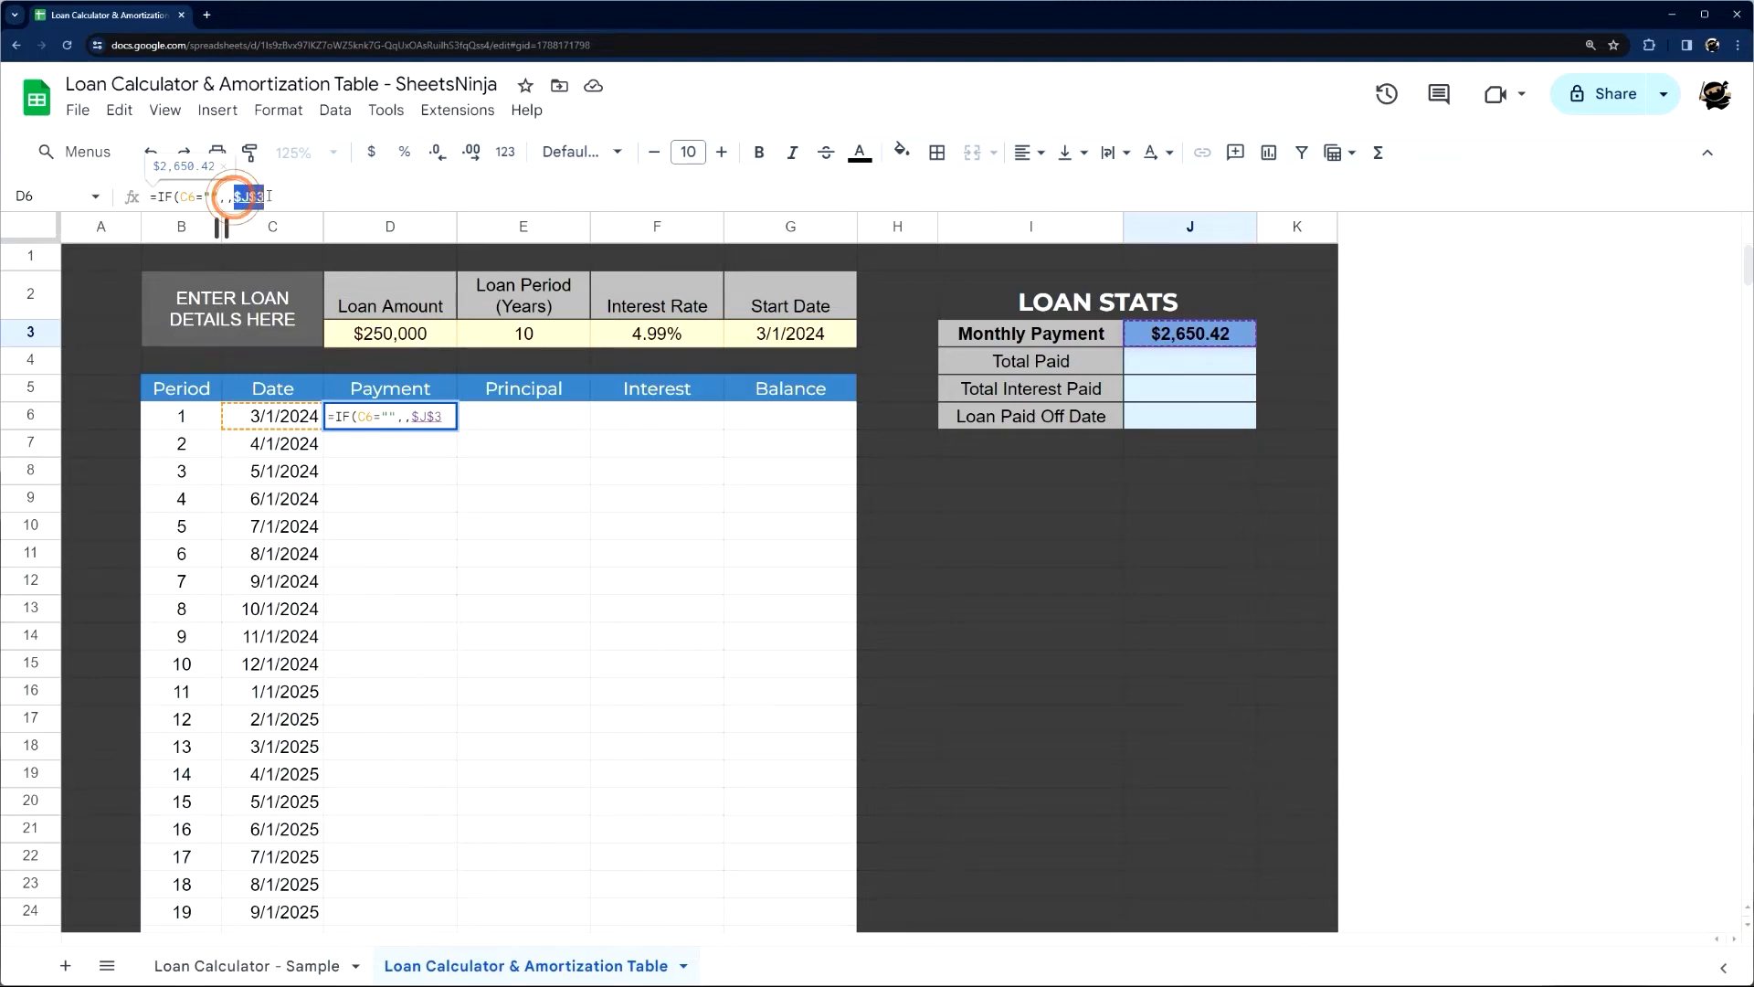
pyautogui.write('J3')
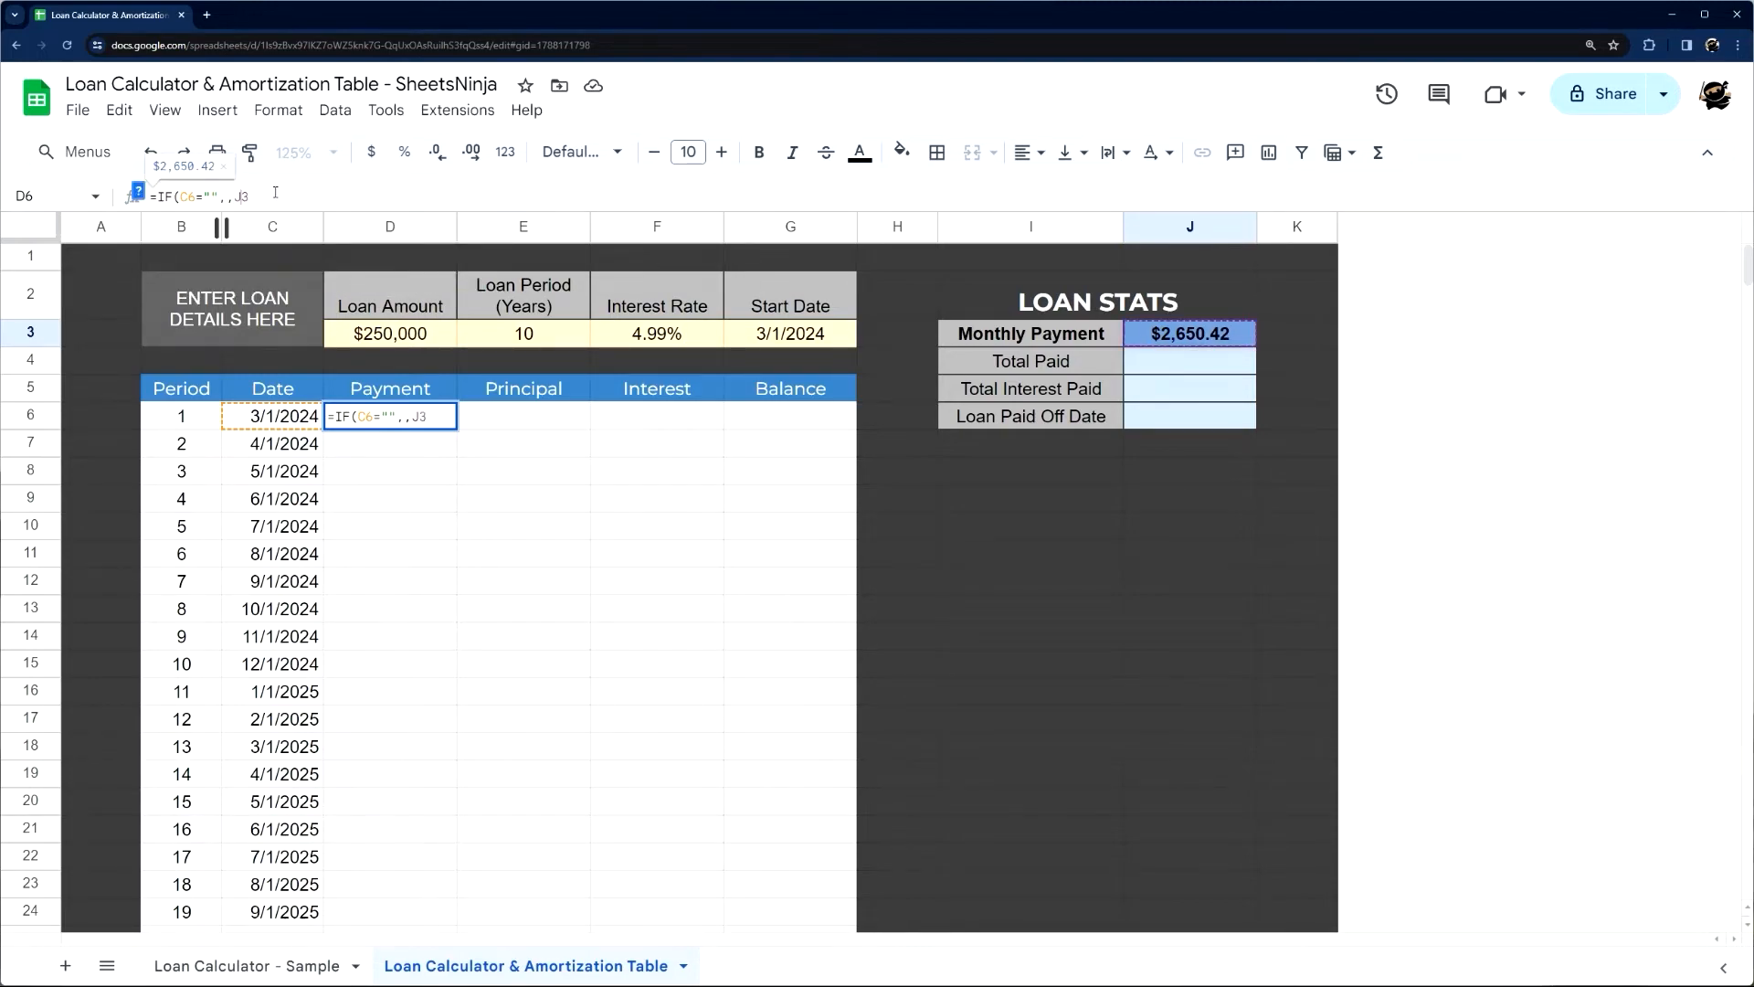
pyautogui.press('Left')
pyautogui.press('Left')
pyautogui.write('$')
pyautogui.press('Right')
pyautogui.write('$')
pyautogui.press('Return')
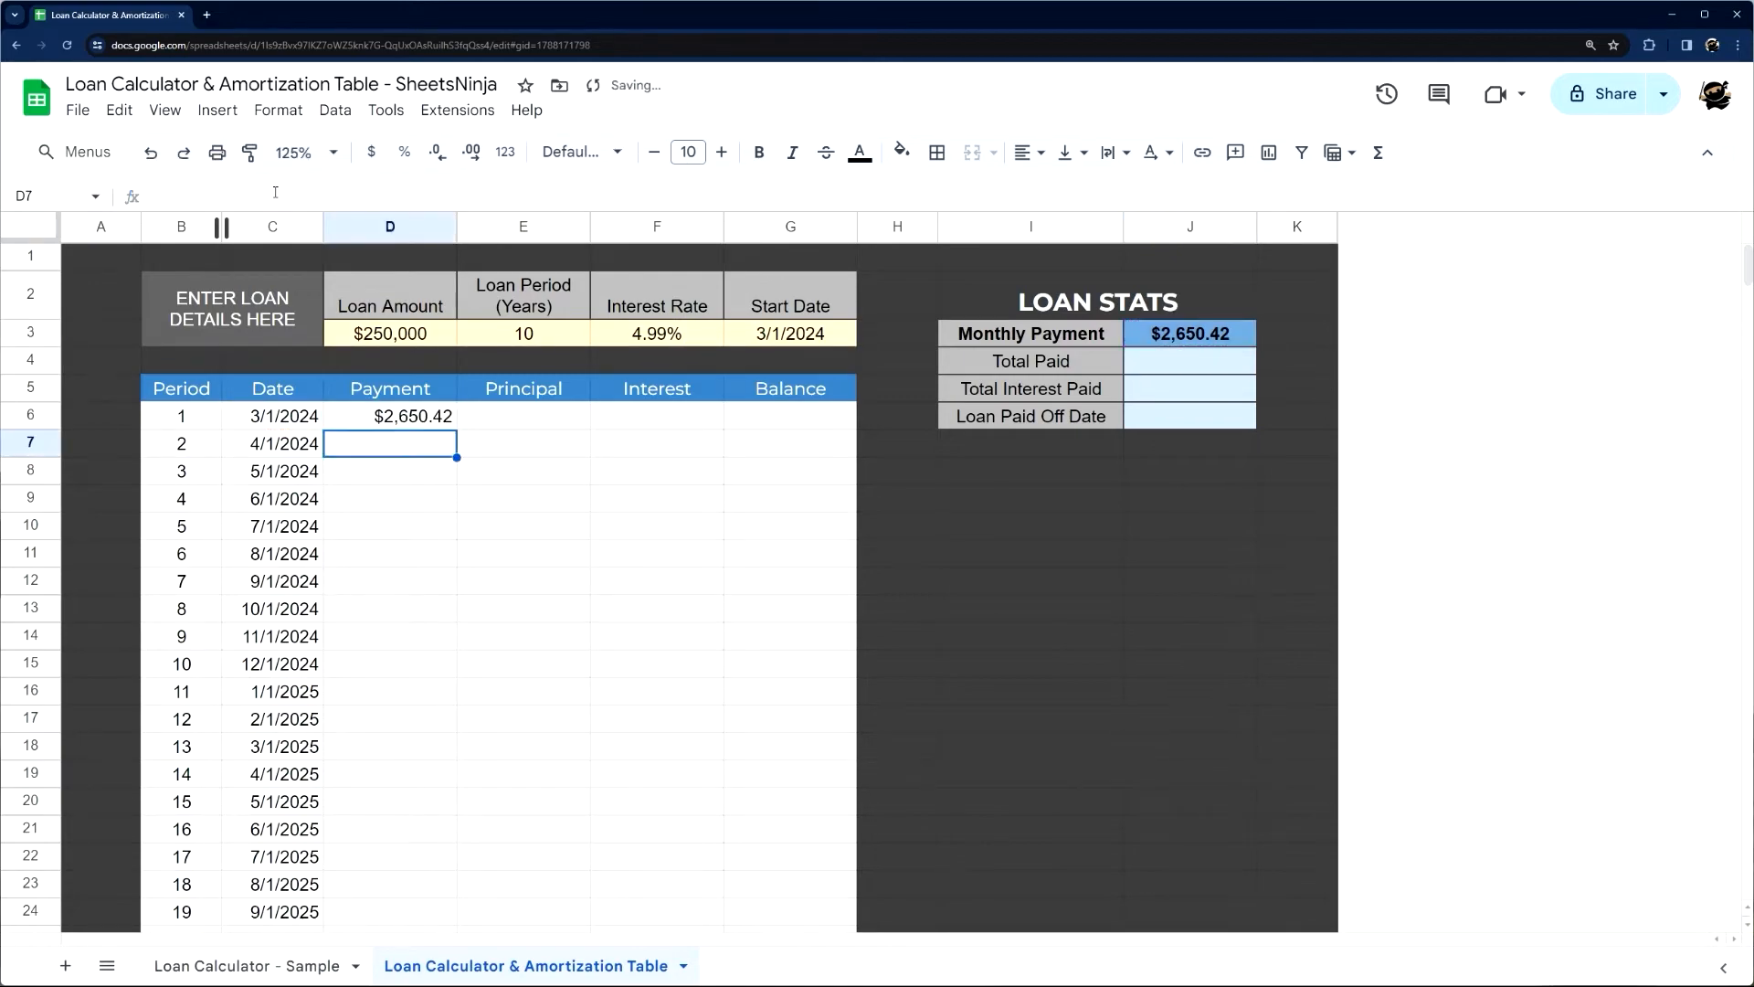
# Copy the Payment formula from D6 into D7 and check its references to C7 and $J$3
pyautogui.click(422, 415)
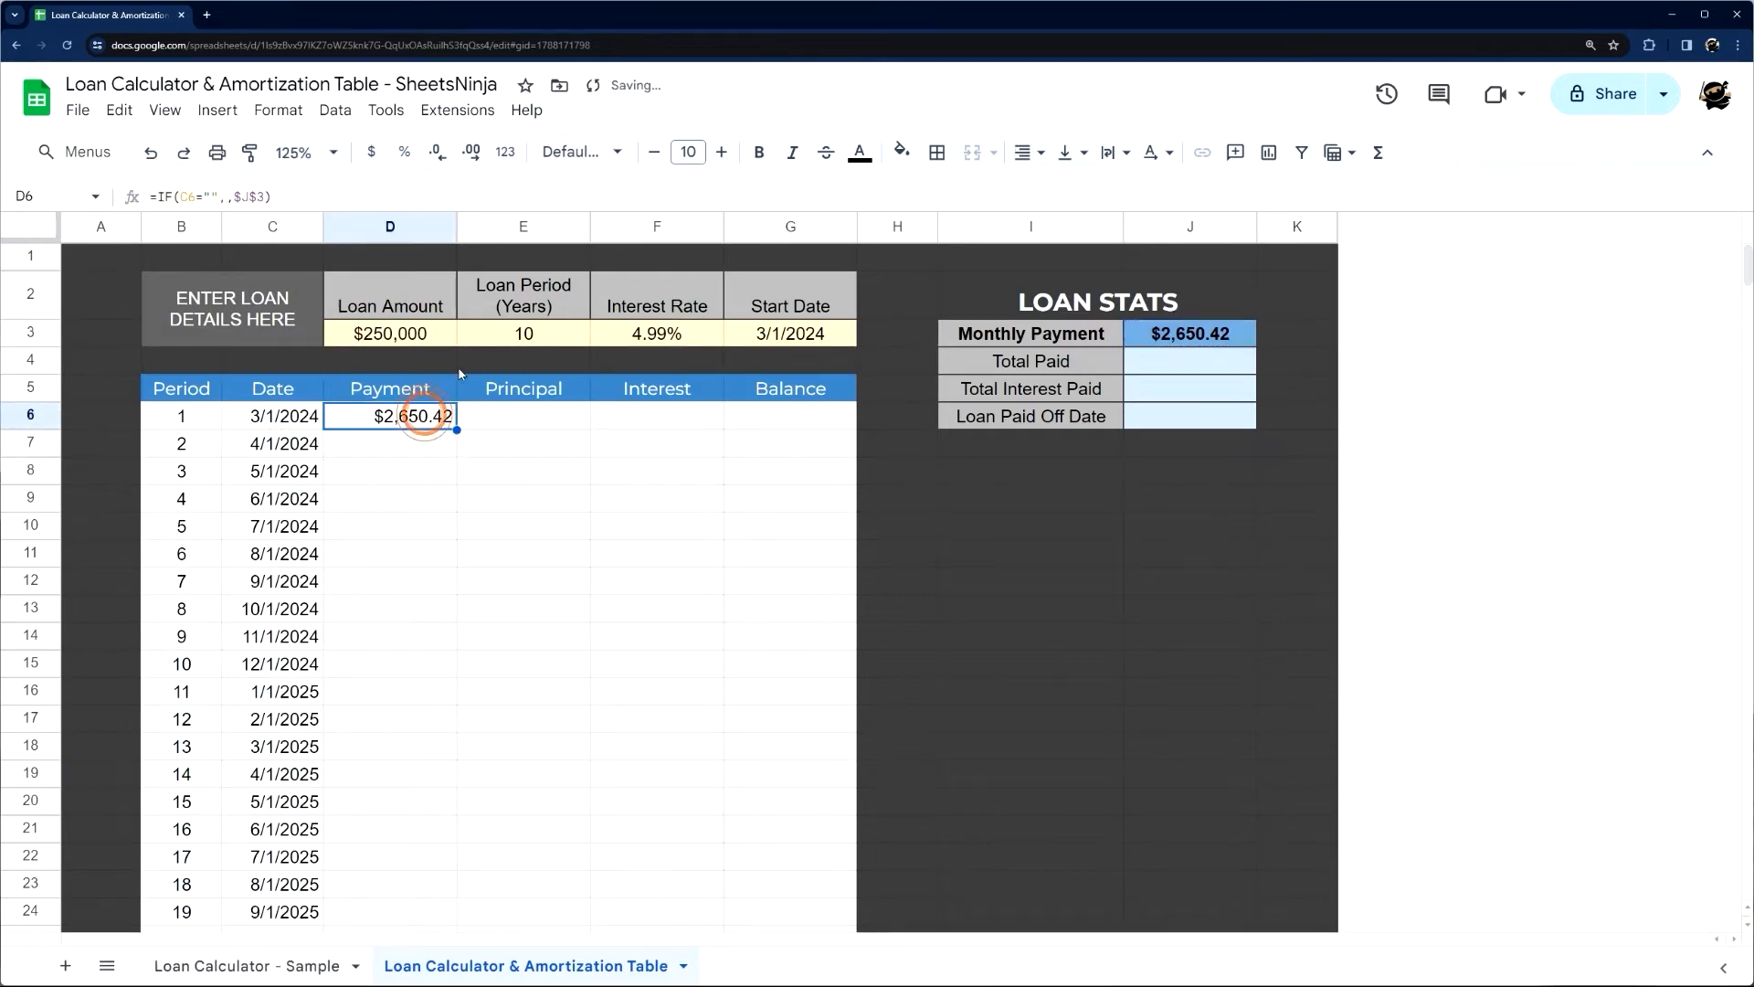
pyautogui.moveTo(457, 429); pyautogui.dragTo(435, 446)
pyautogui.click(436, 446)
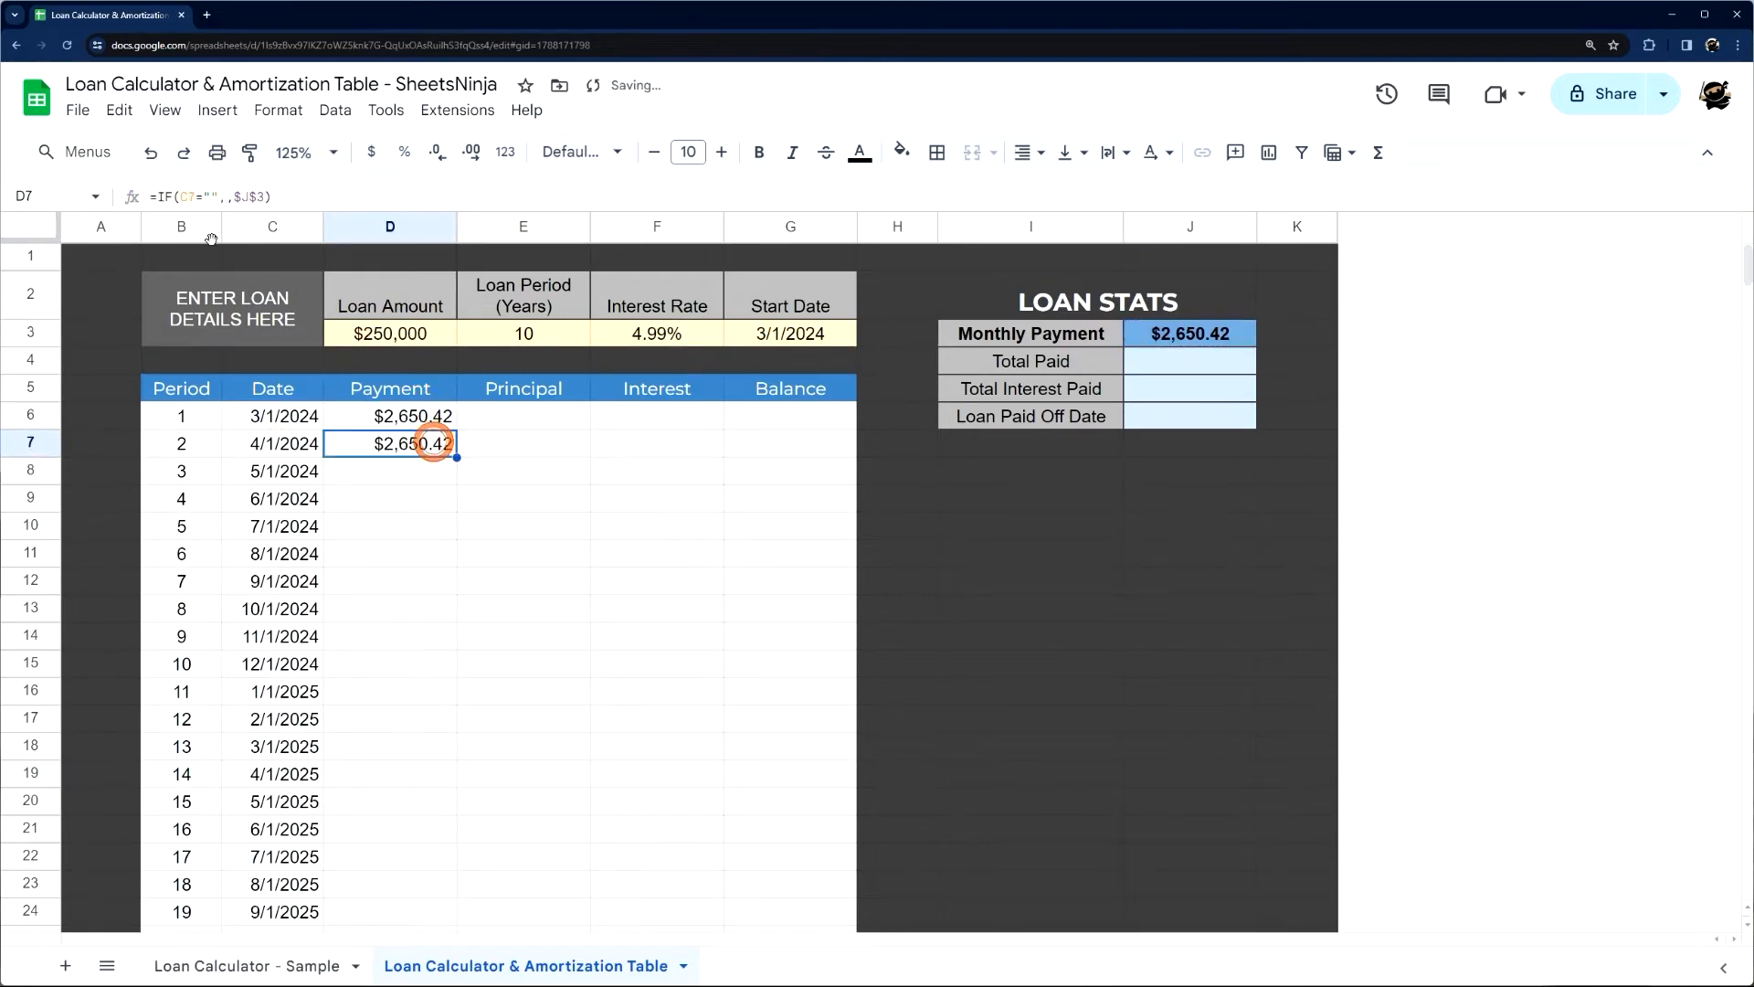
pyautogui.doubleClick(186, 196)
pyautogui.moveTo(234, 197); pyautogui.dragTo(272, 197)
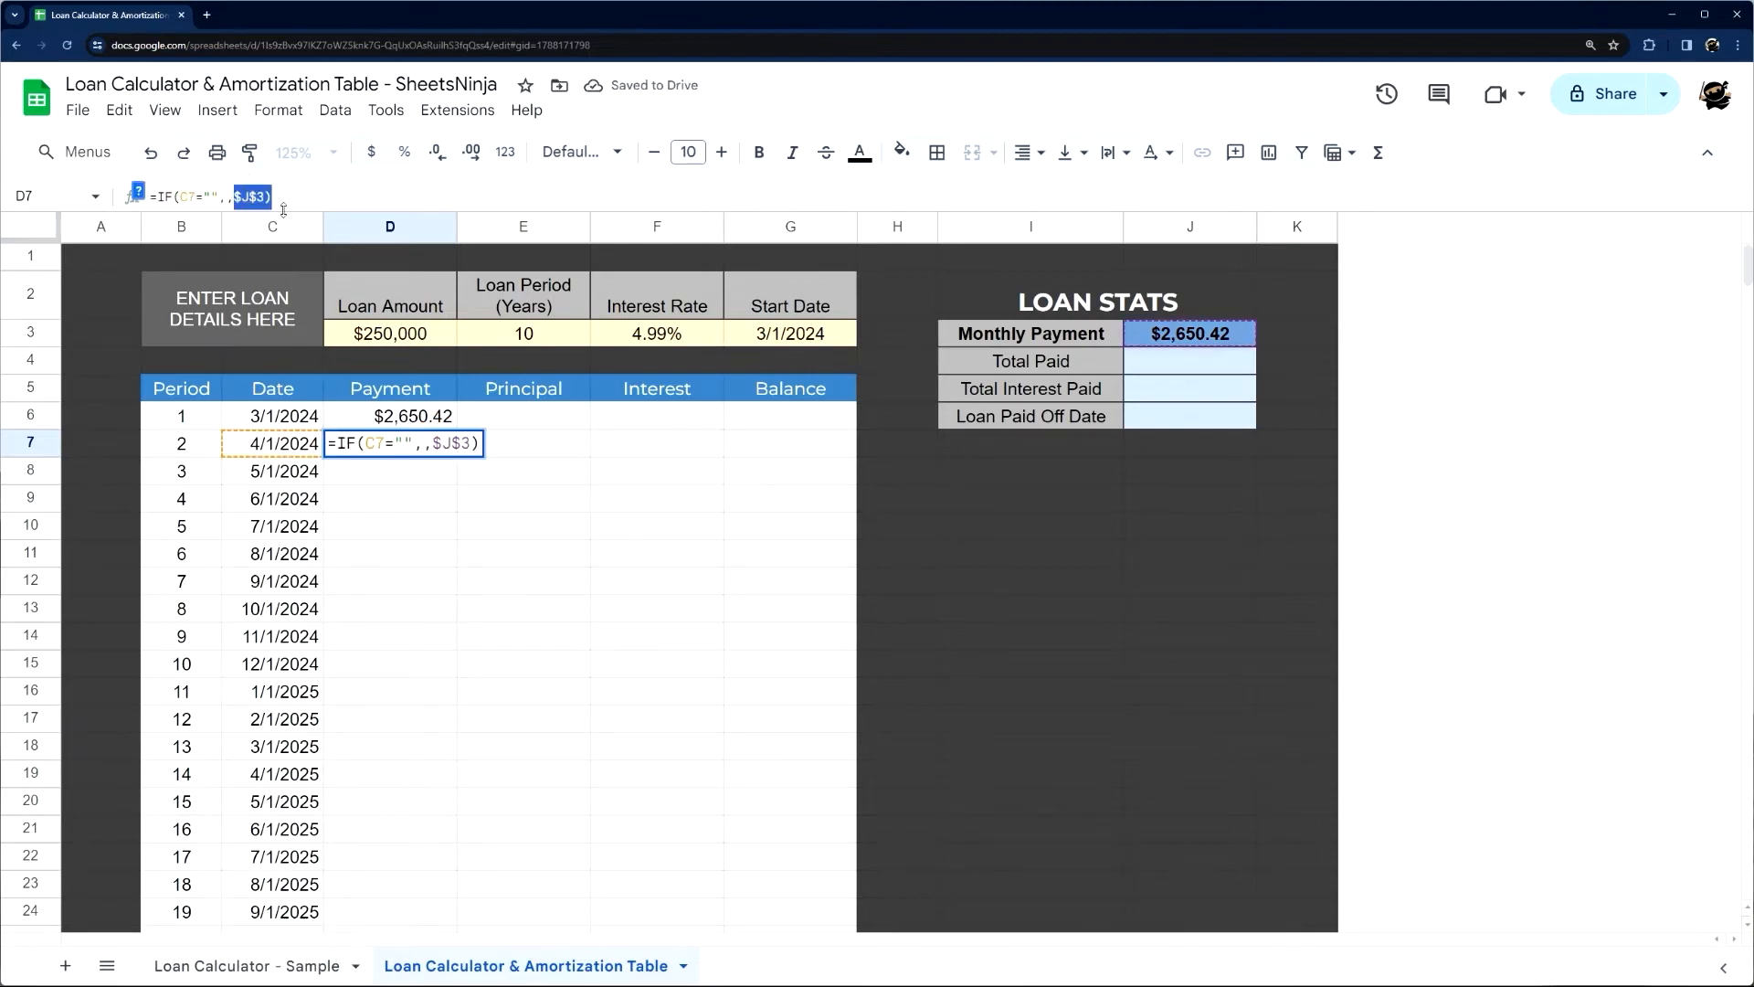
pyautogui.click(1177, 336)
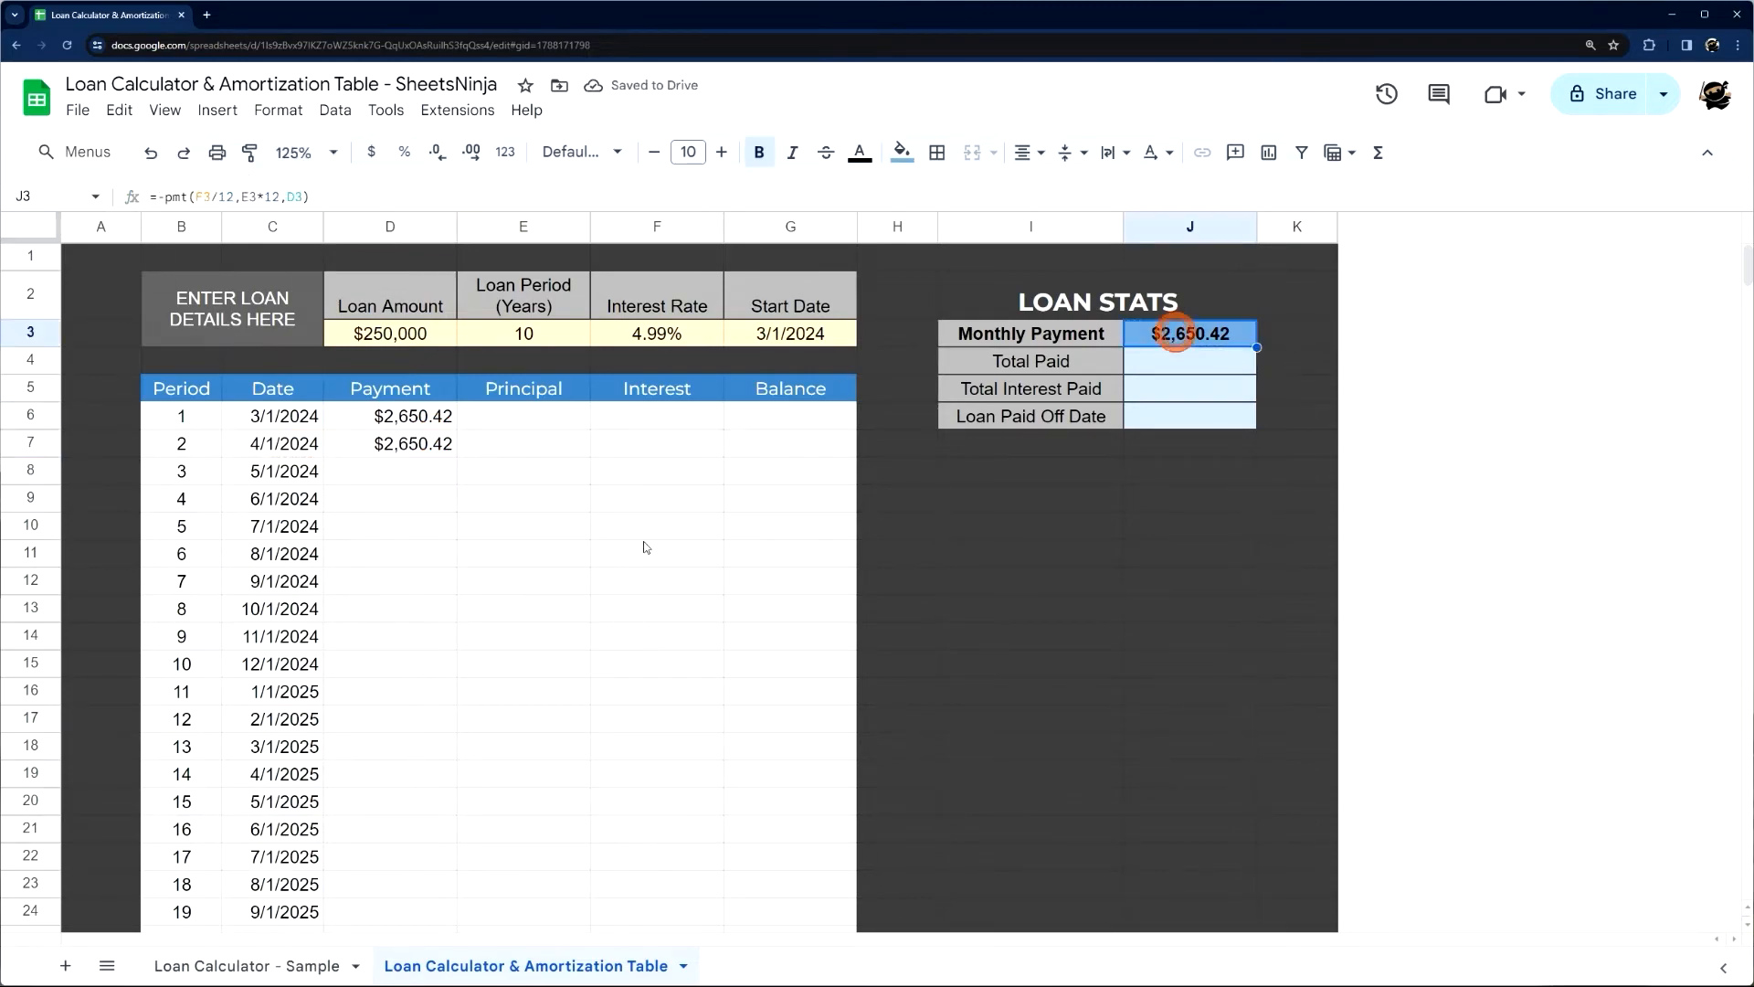
# Fill the Payment formula from D7 down to D377 at the end of the amortization table
pyautogui.click(435, 446)
pyautogui.moveTo(458, 458); pyautogui.dragTo(391, 843)
pyautogui.scroll(-3, 431, 556)
pyautogui.scroll(-20, 430, 561)
pyautogui.click(391, 834)
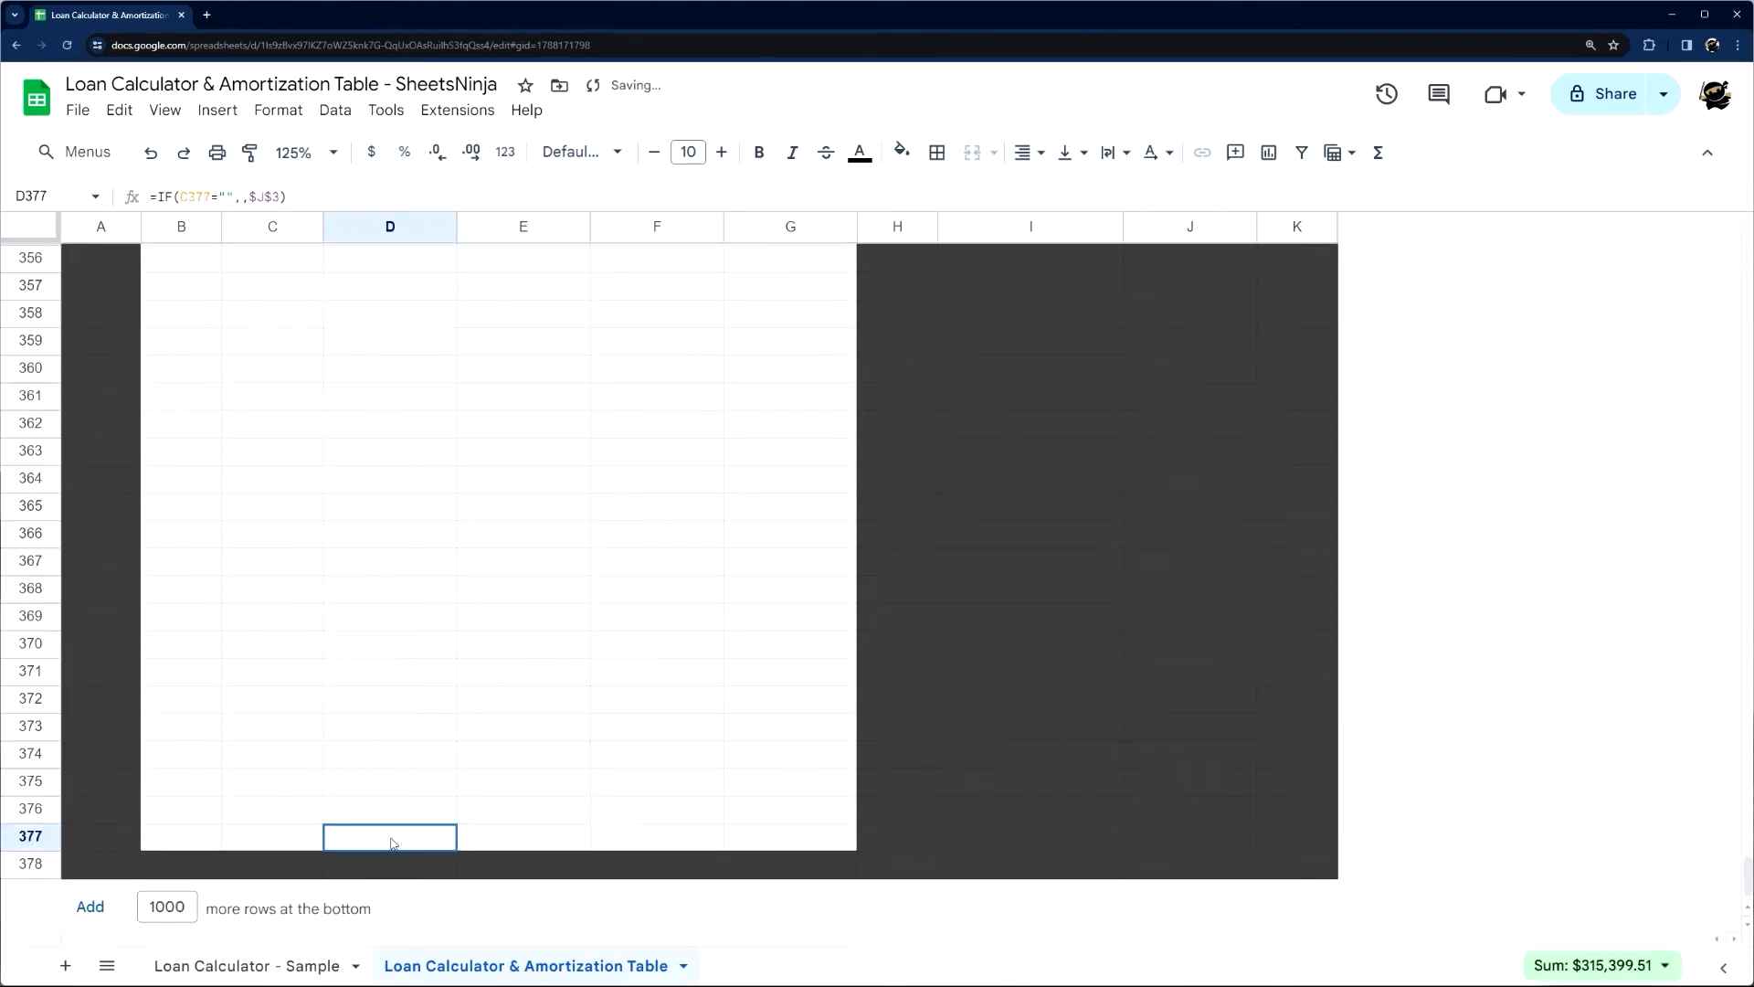
pyautogui.scroll(5, 255, 572)
pyautogui.scroll(20, 255, 572)
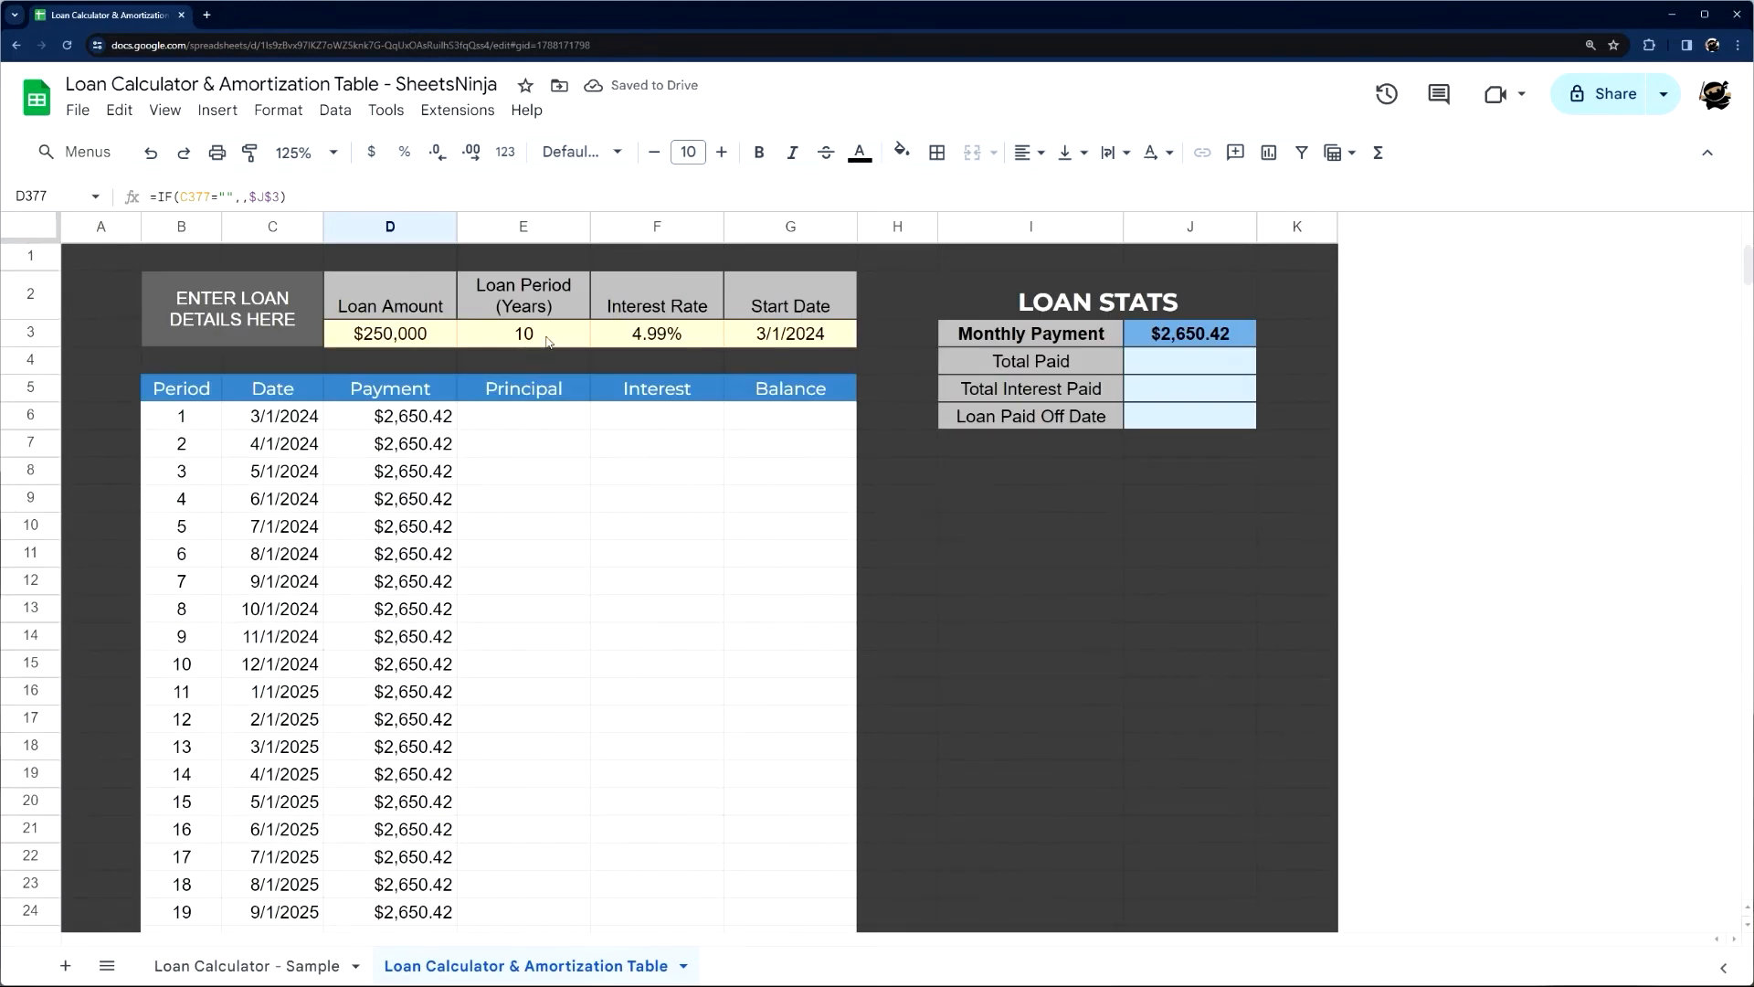
# Set the loan period in E3 to 30 years and look through the Payment rows further down the table
pyautogui.click(548, 341)
pyautogui.write('30')
pyautogui.press('Return')
pyautogui.scroll(-15, 450, 419)
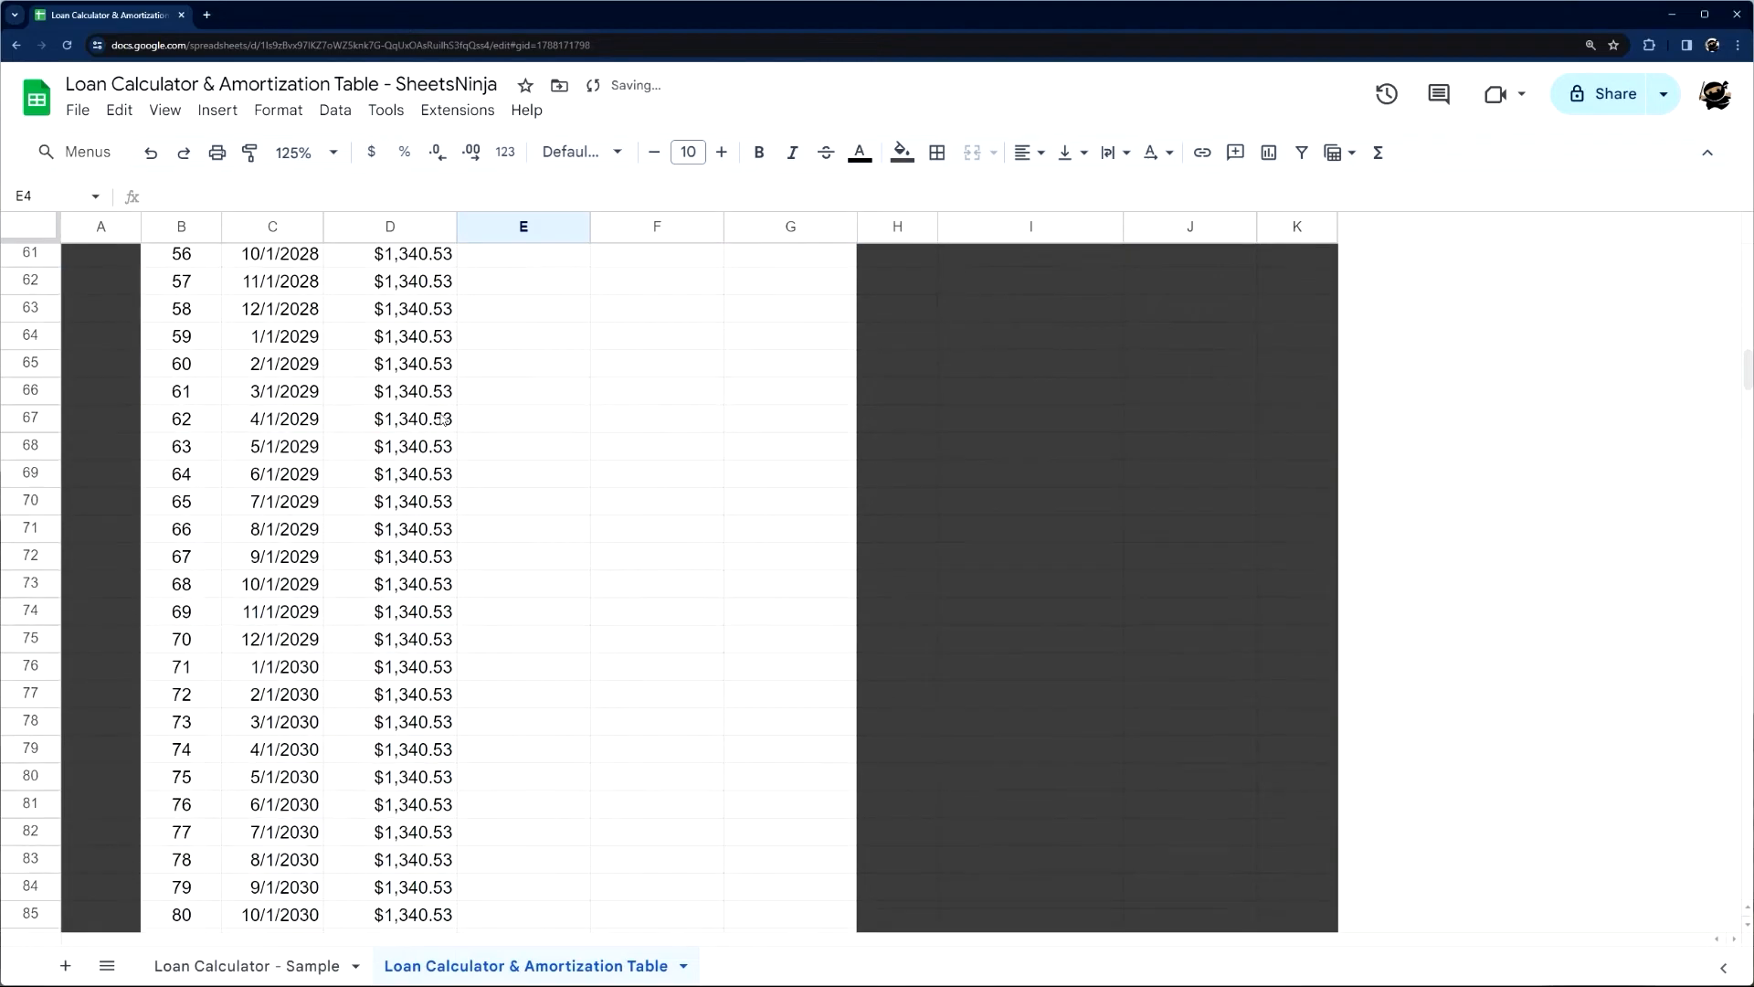
pyautogui.scroll(-20, 449, 418)
pyautogui.scroll(20, 435, 536)
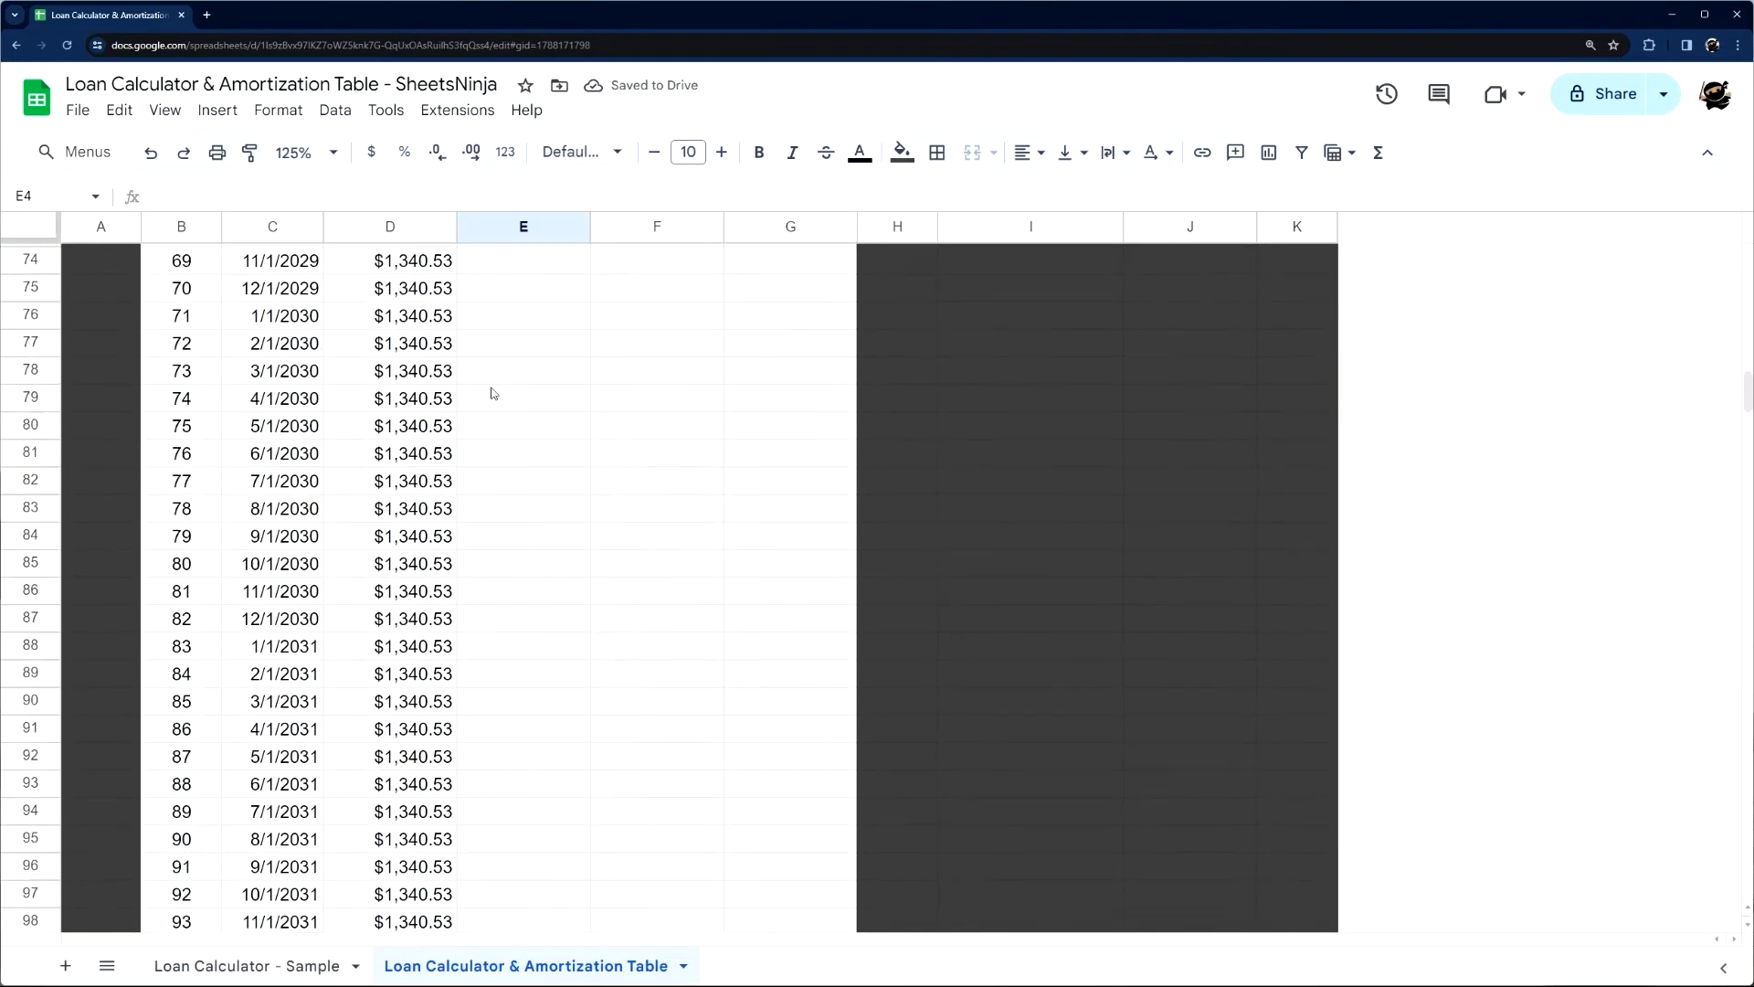
# Set the loan period in E3 to 40 years and check the rows around the end of the white-formatted table
pyautogui.scroll(18, 477, 418)
pyautogui.click(518, 342)
pyautogui.write('40')
pyautogui.press('Return')
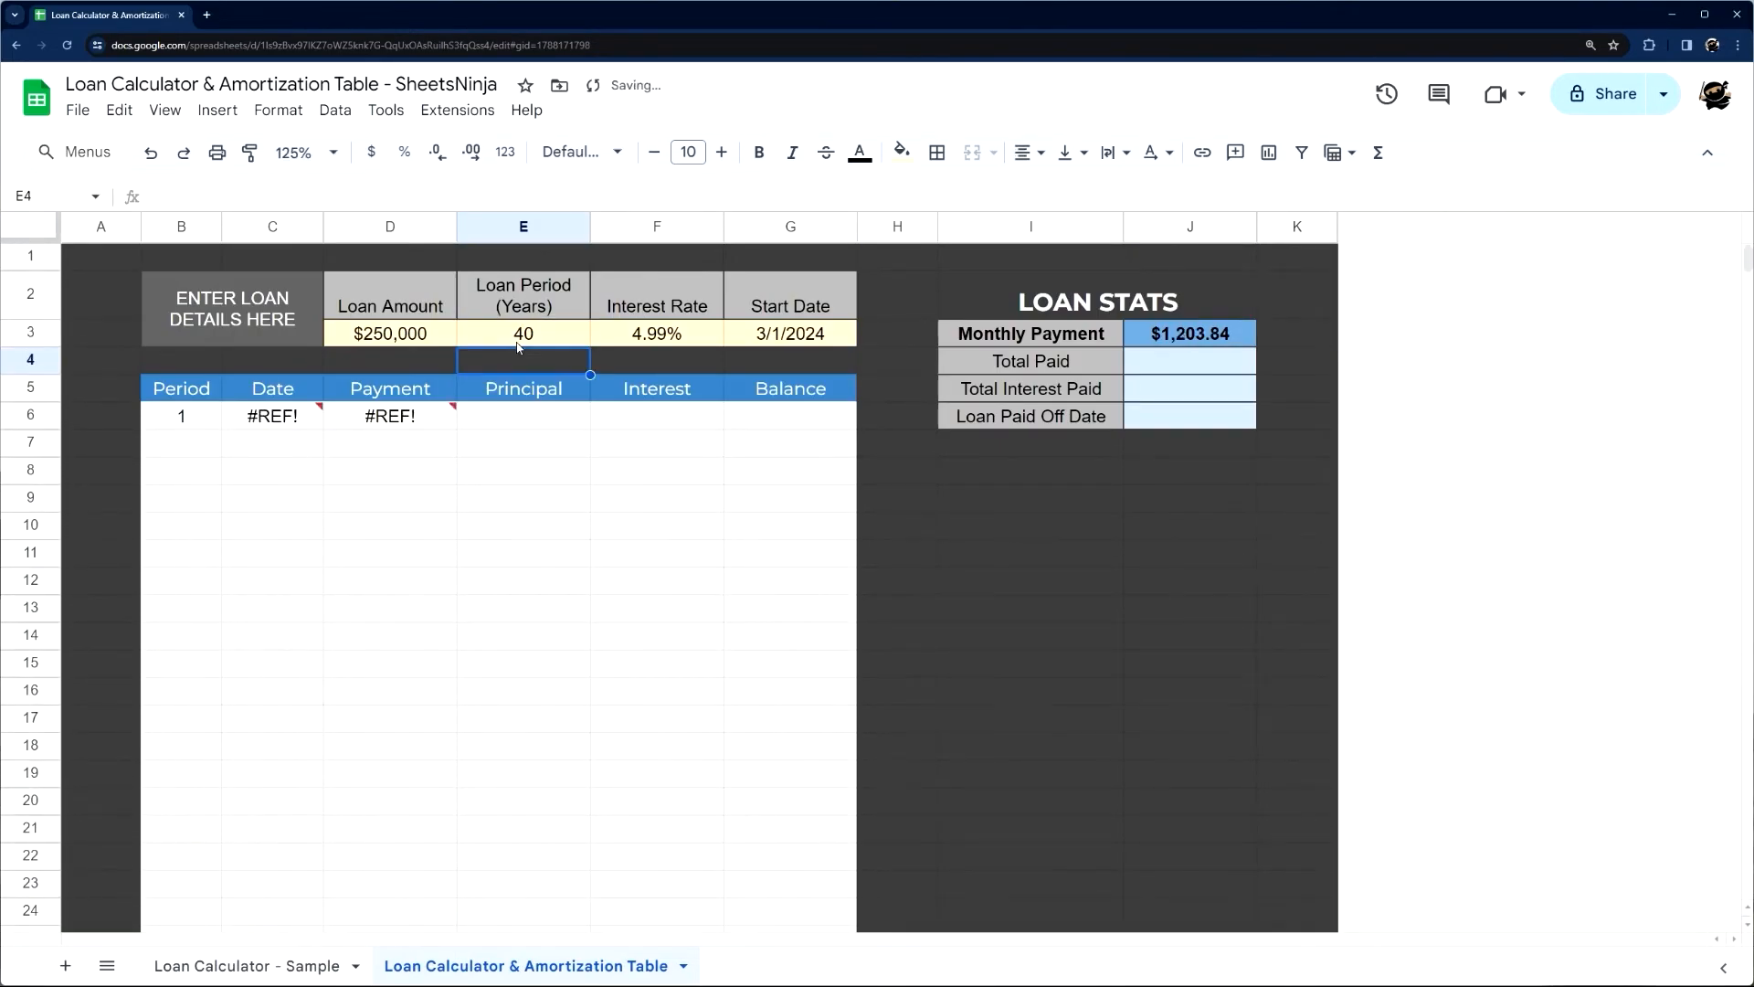
pyautogui.scroll(-20, 536, 486)
pyautogui.scroll(2, 510, 481)
pyautogui.scroll(20, 510, 487)
pyautogui.scroll(-12, 510, 486)
pyautogui.scroll(3, 509, 493)
pyautogui.click(312, 573)
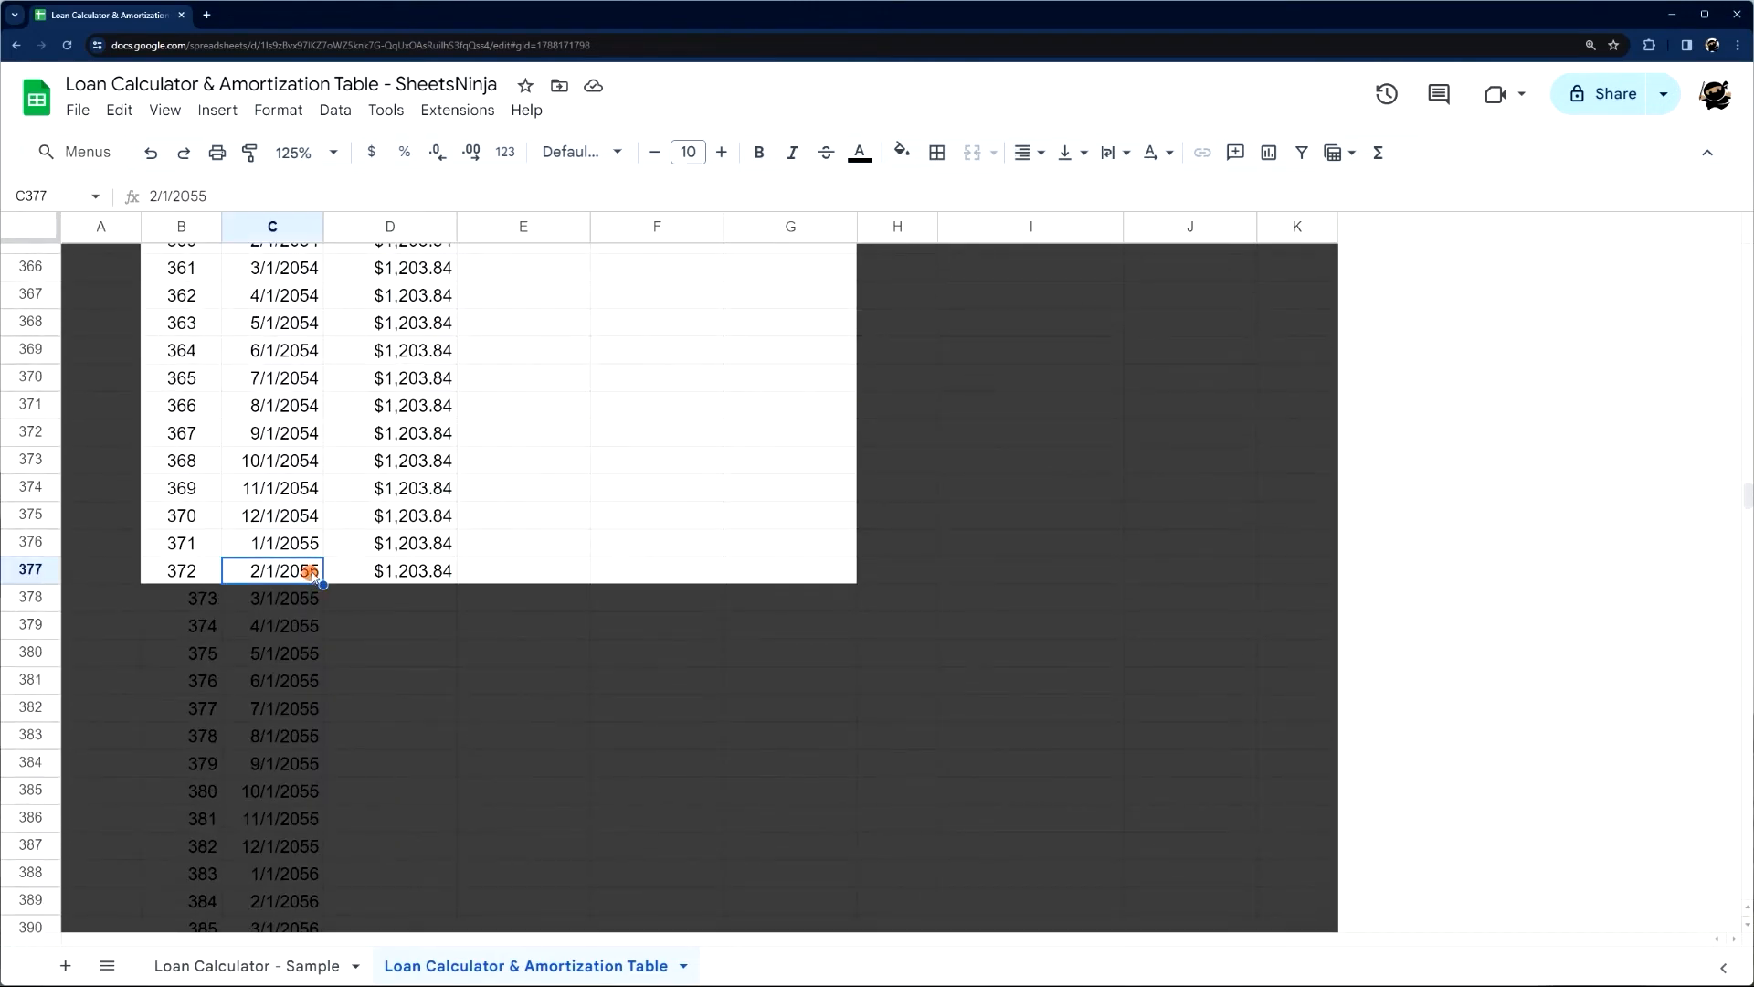
# Examine the Date formula in C6, focusing on the E3*12 argument that sets the number of rows
pyautogui.scroll(20, 512, 532)
pyautogui.click(300, 415)
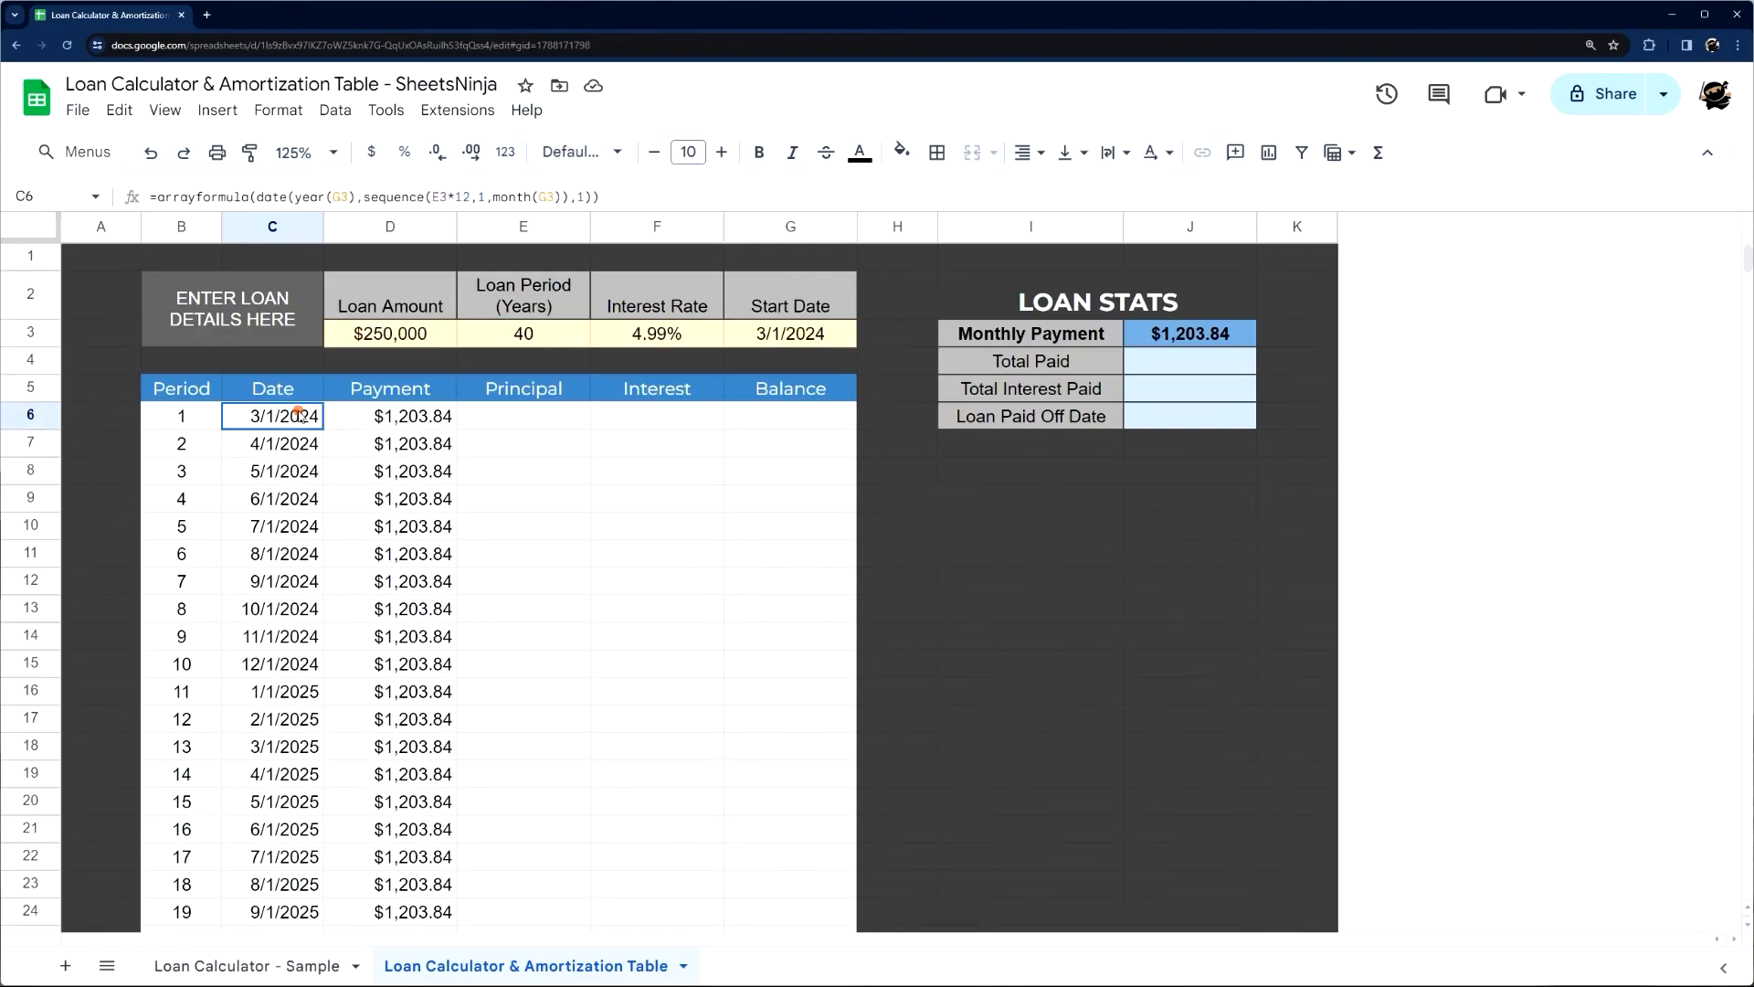
pyautogui.click(449, 197)
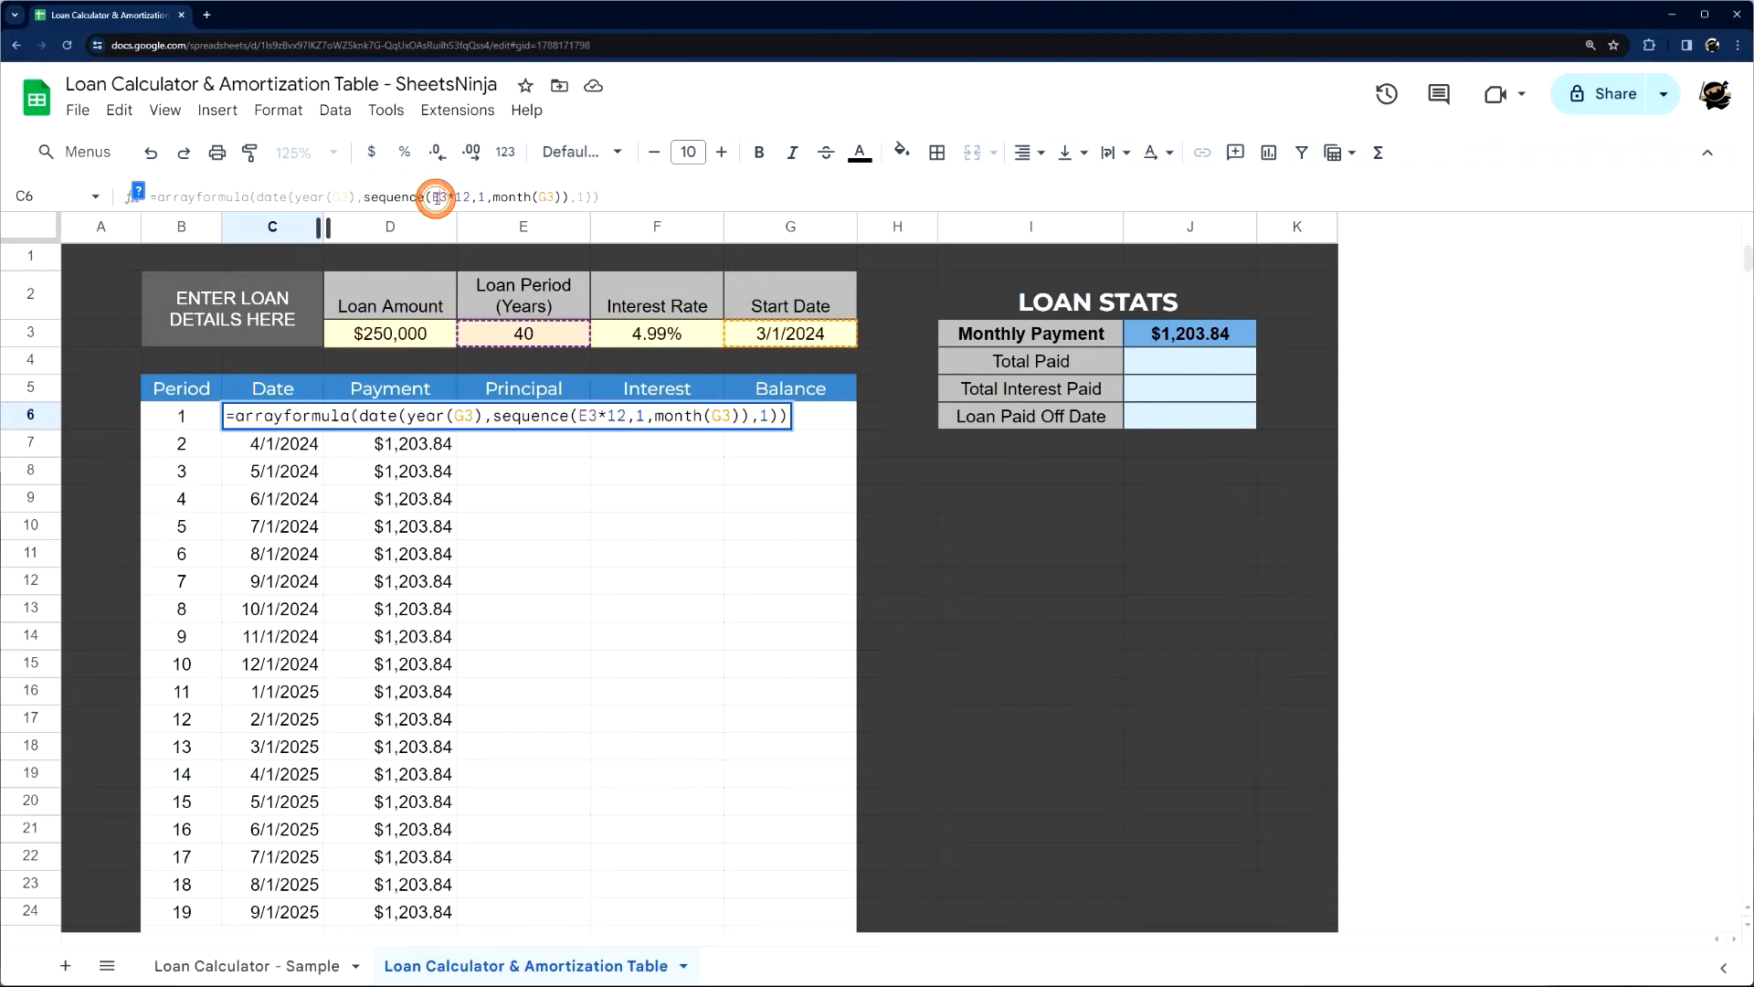
pyautogui.moveTo(429, 197); pyautogui.dragTo(472, 200)
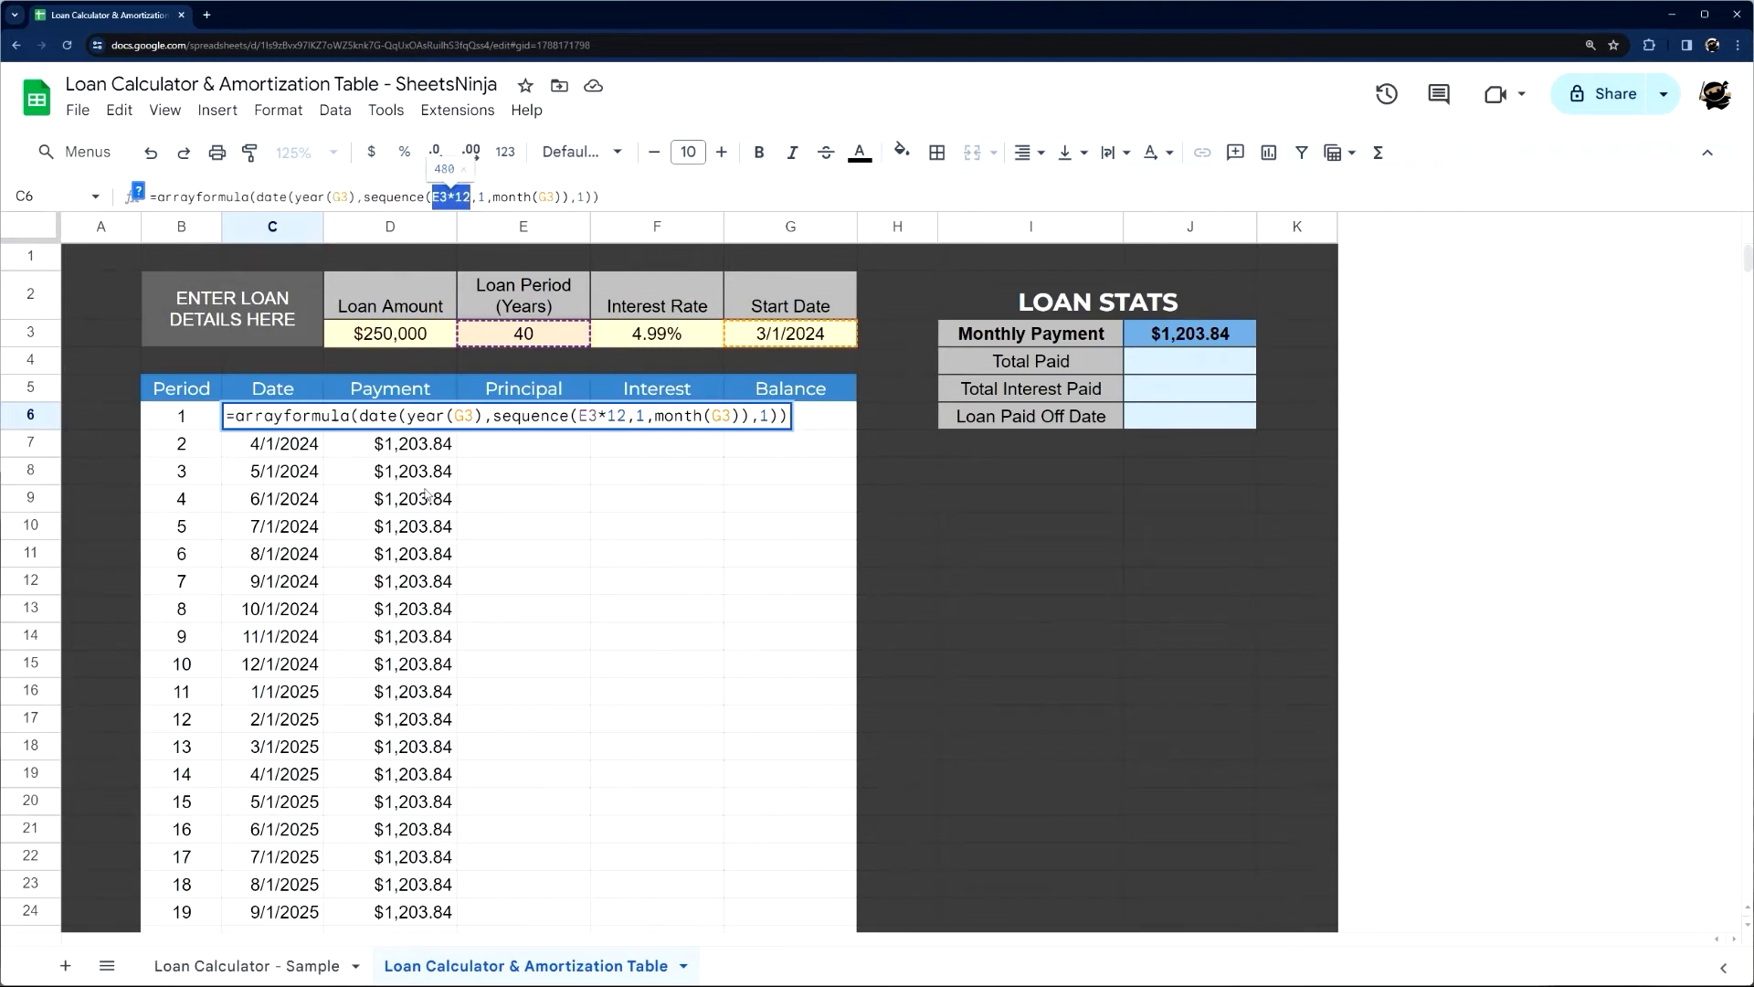
pyautogui.click(468, 526)
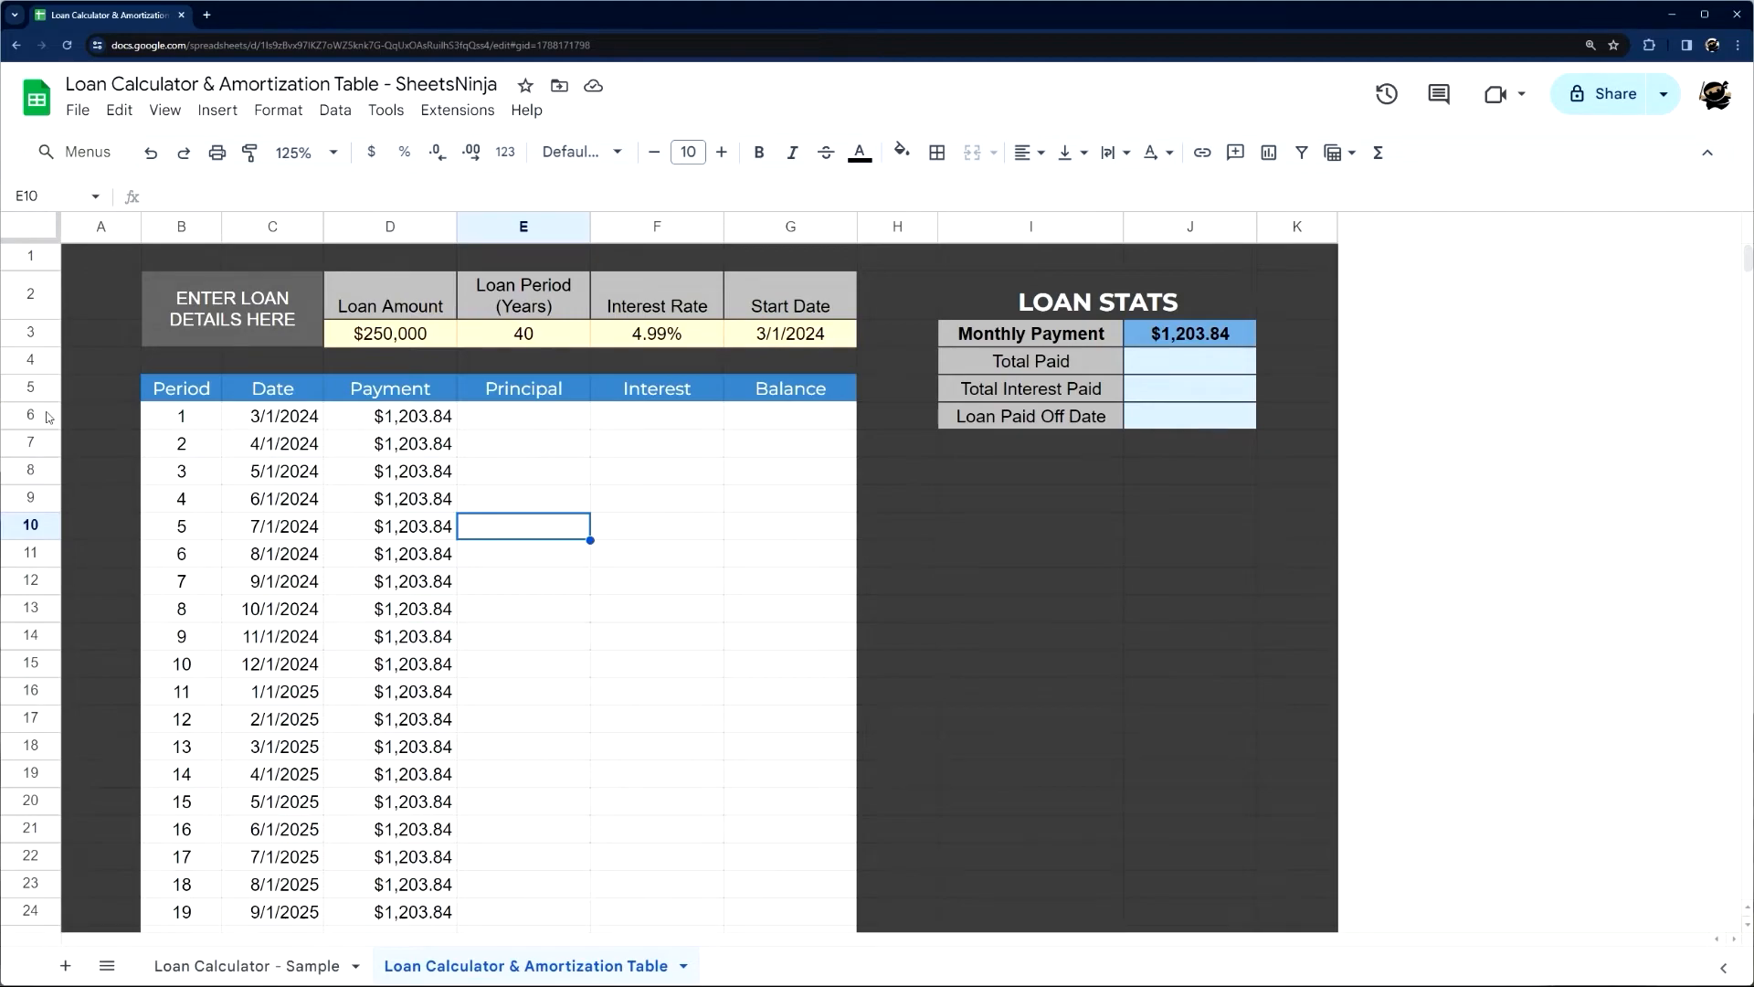
# Copy the formatting of table row 372 onto rows 378 through 485
pyautogui.click(46, 415)
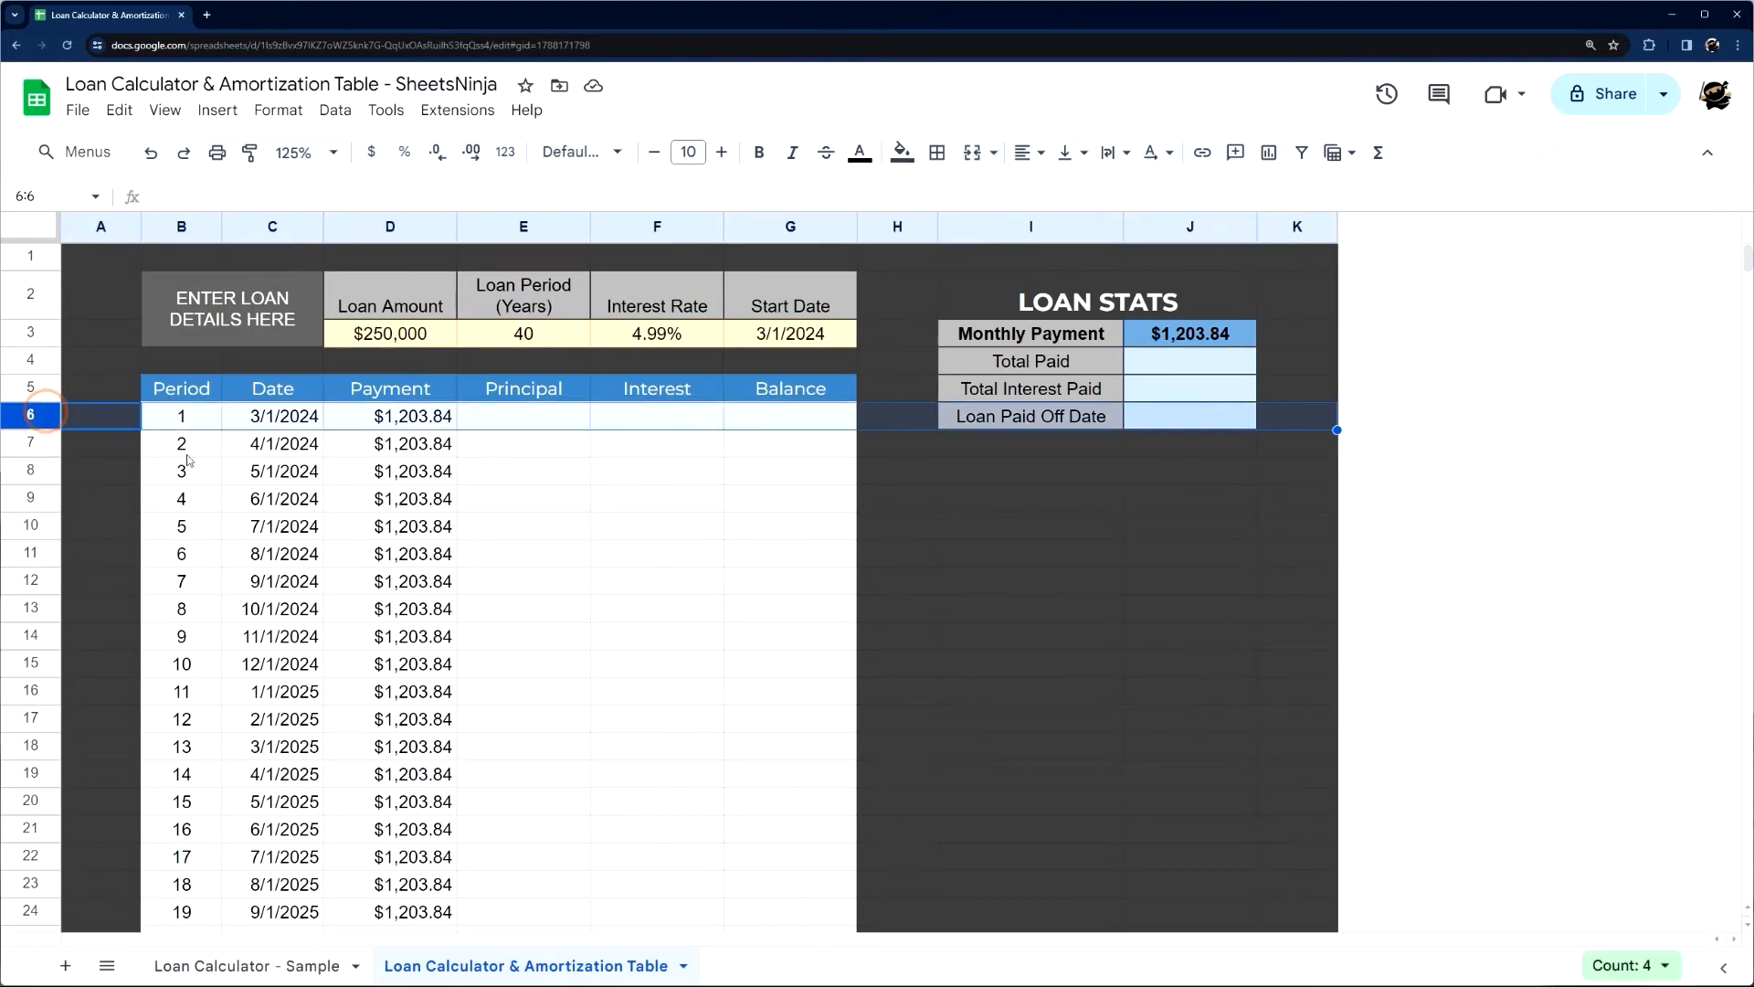
pyautogui.scroll(-20, 248, 482)
pyautogui.scroll(-20, 234, 473)
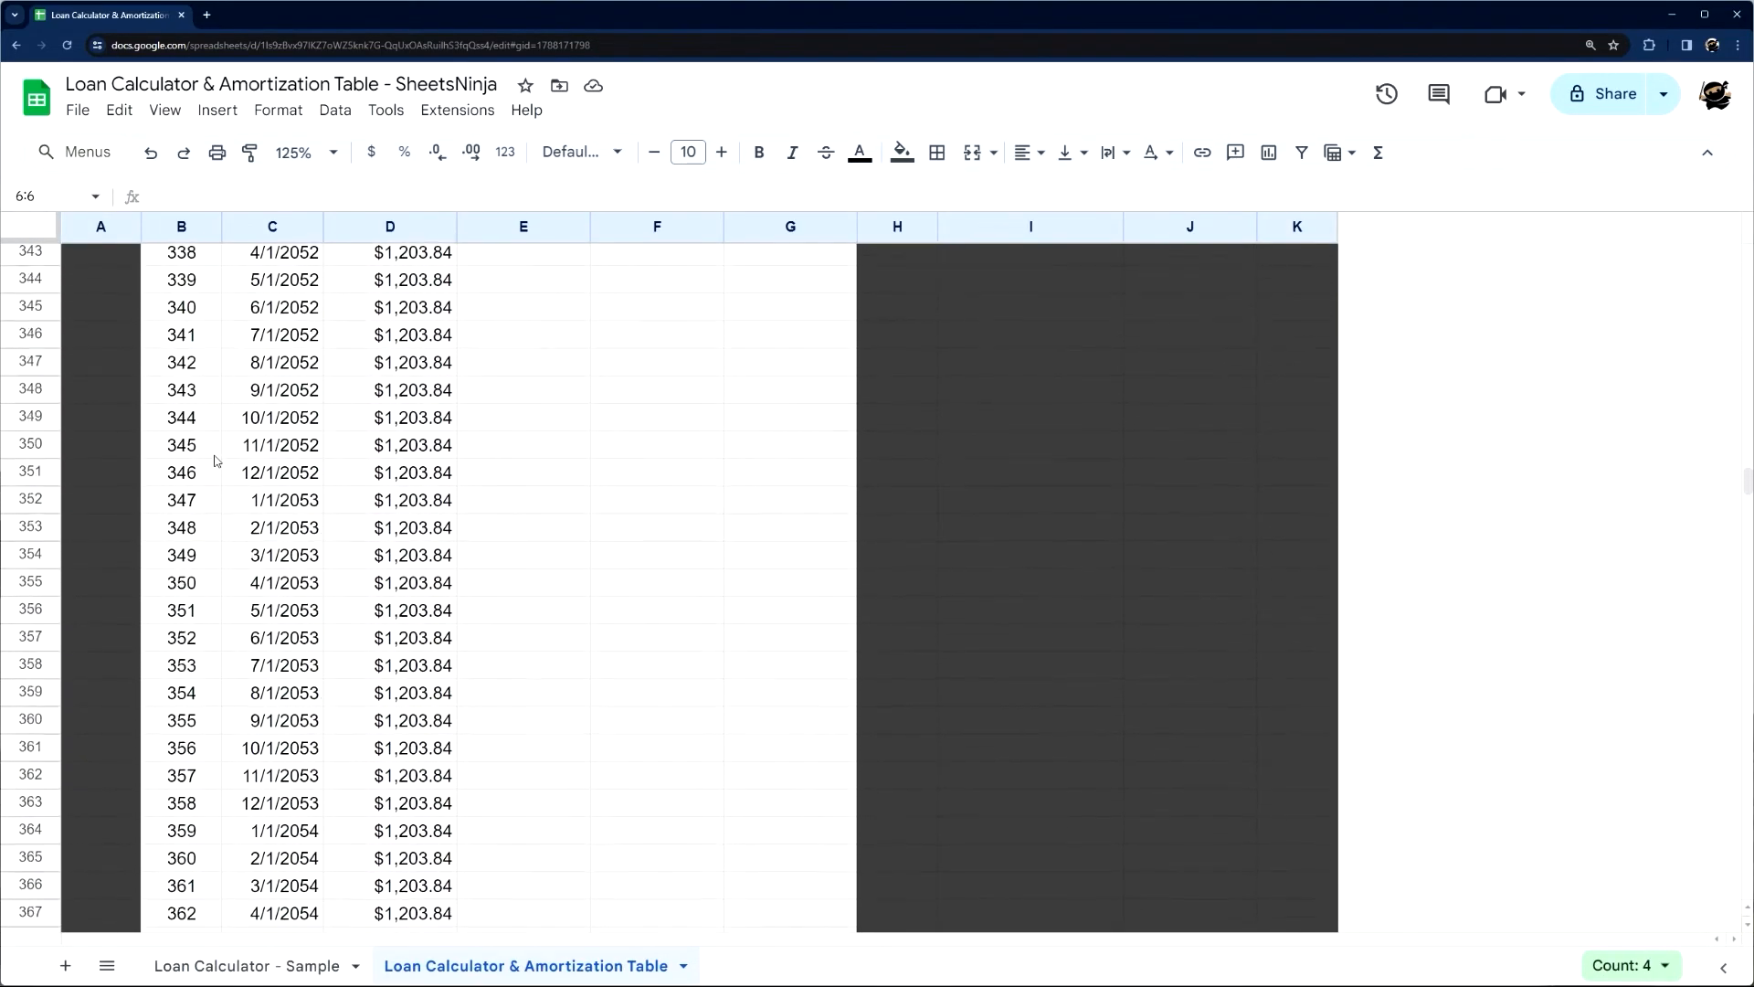
pyautogui.scroll(15, 205, 446)
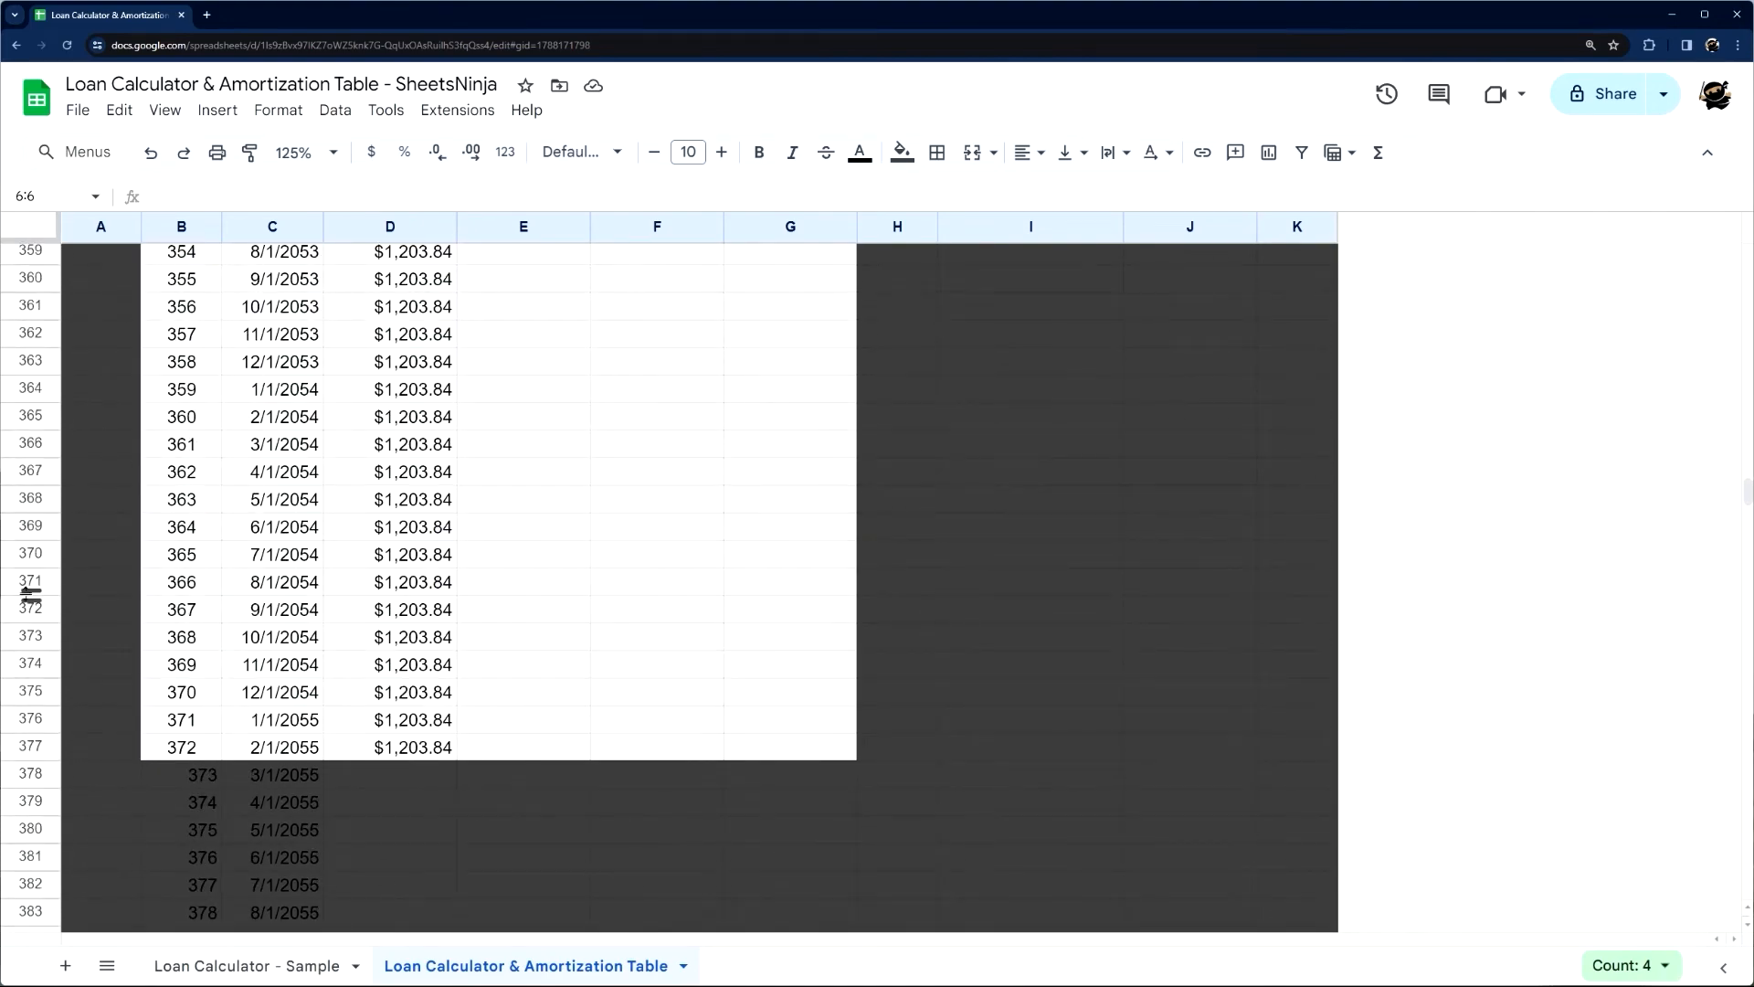
pyautogui.click(30, 608)
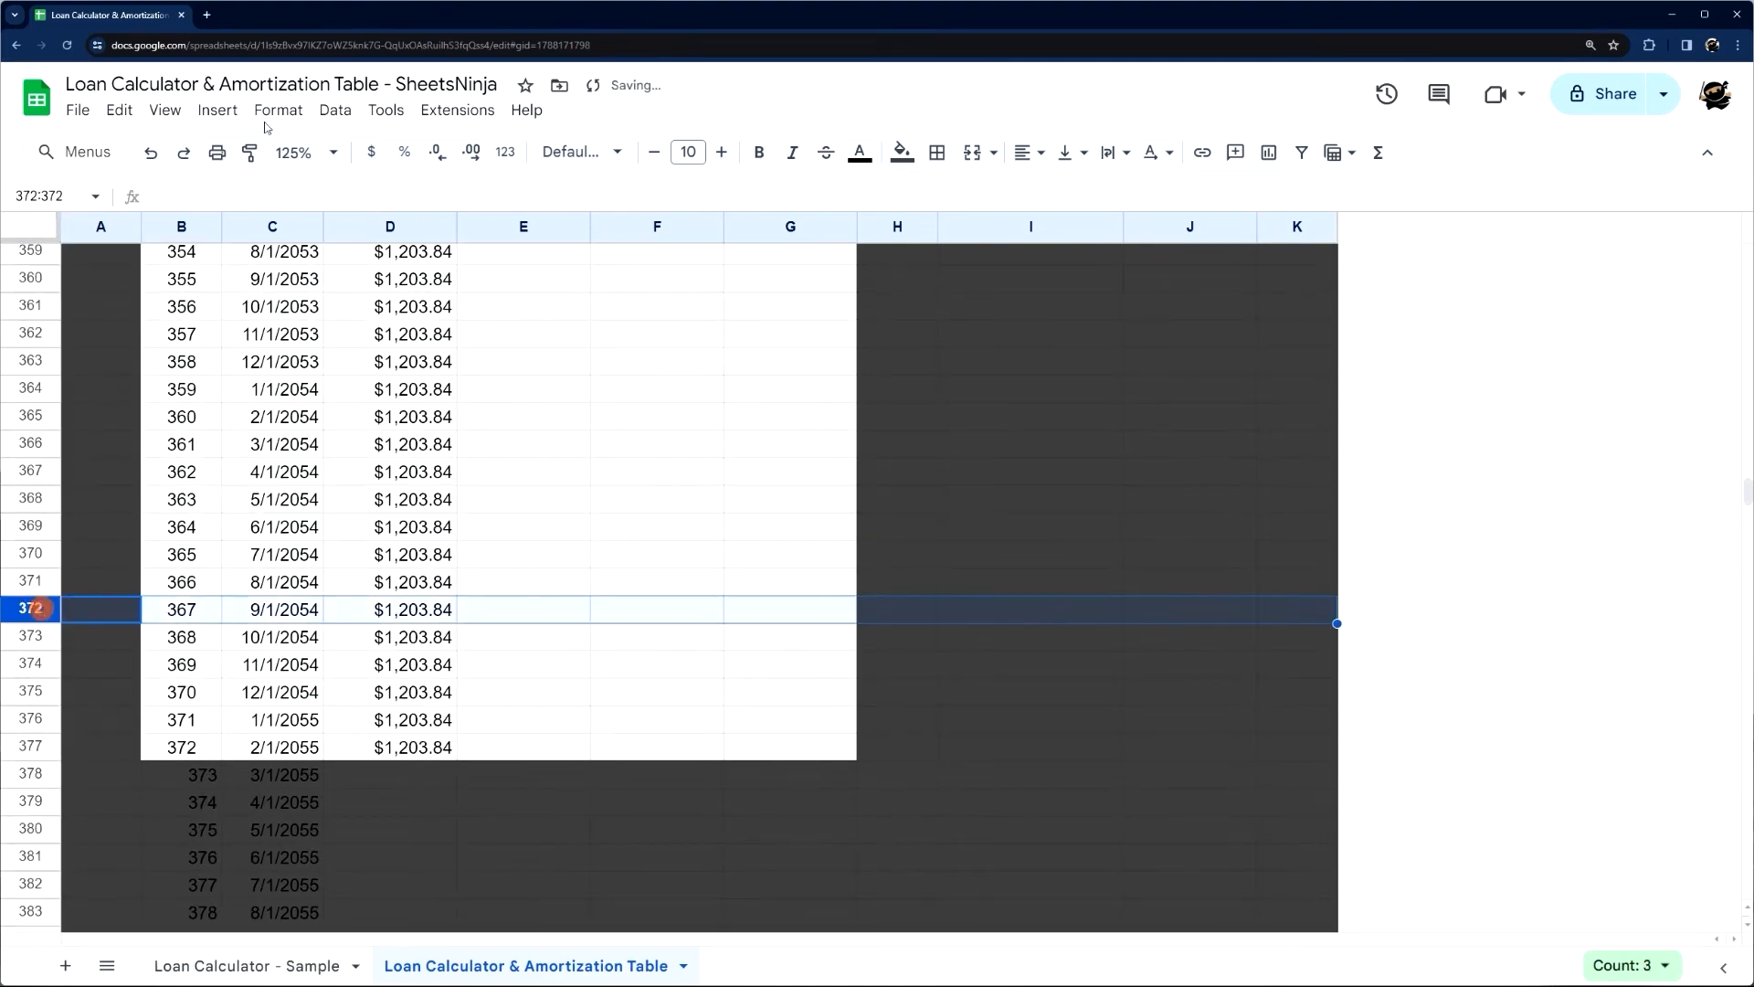
pyautogui.click(248, 151)
pyautogui.click(30, 773)
pyautogui.scroll(-20, 39, 777)
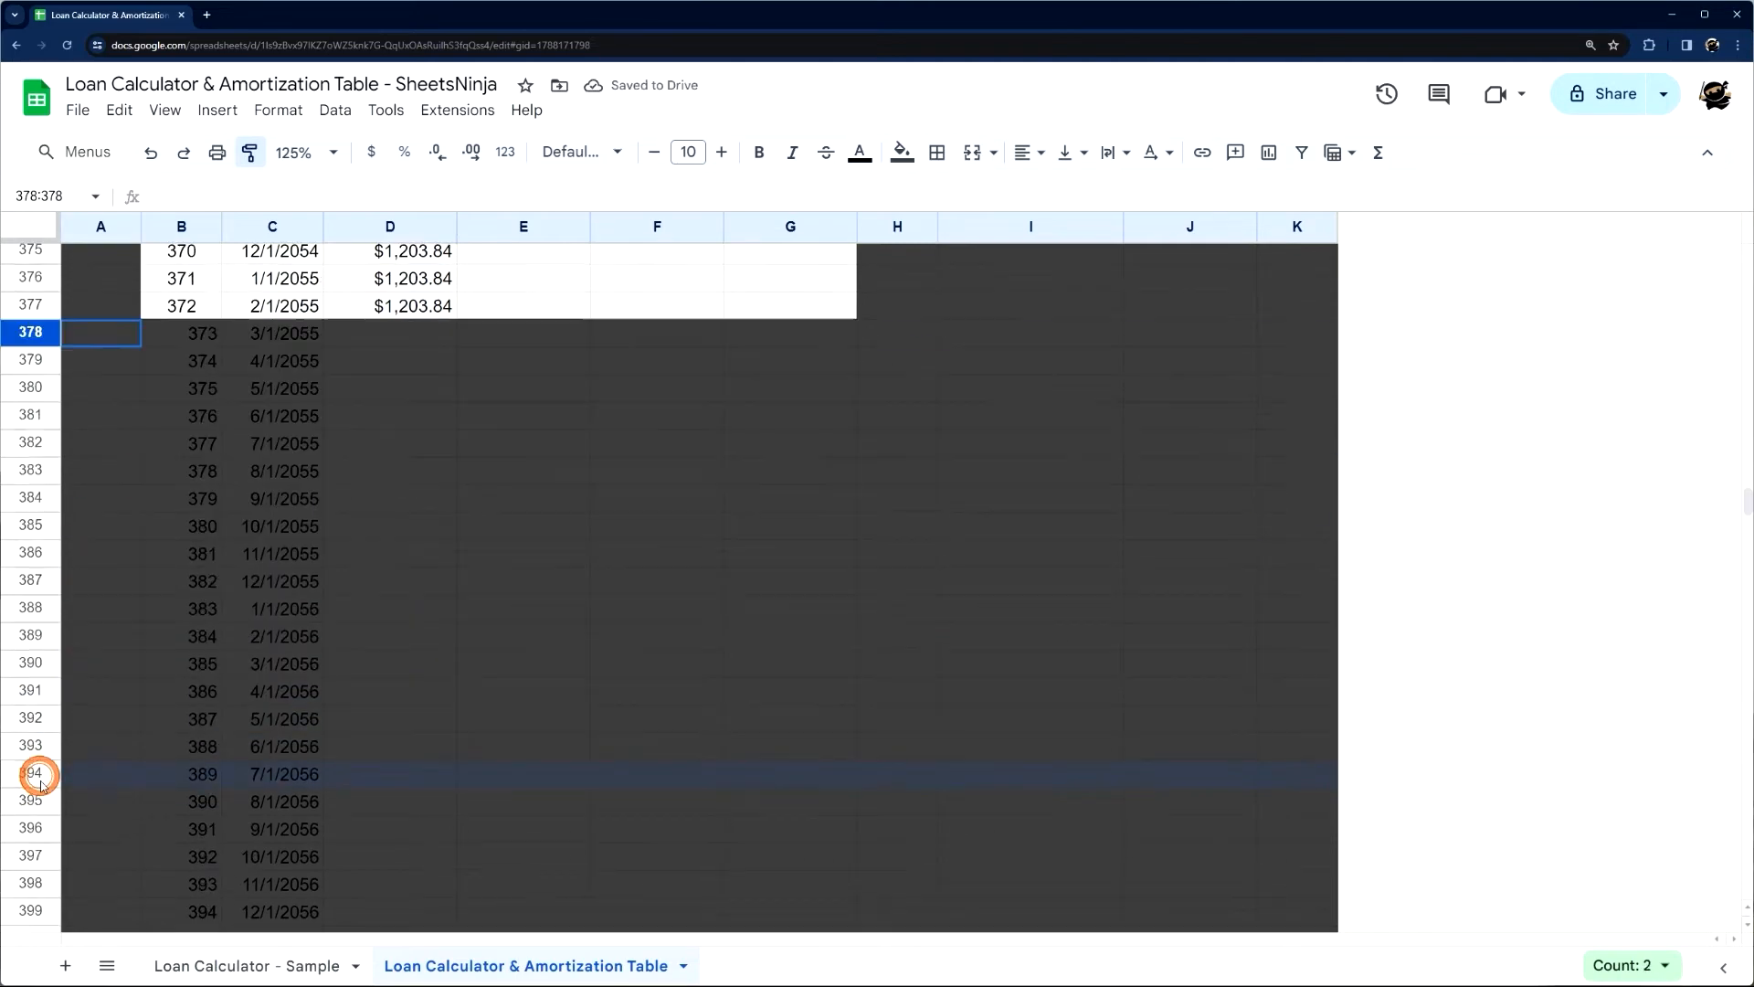
pyautogui.scroll(-12, 40, 782)
pyautogui.moveTo(40, 781); pyautogui.dragTo(71, 631)
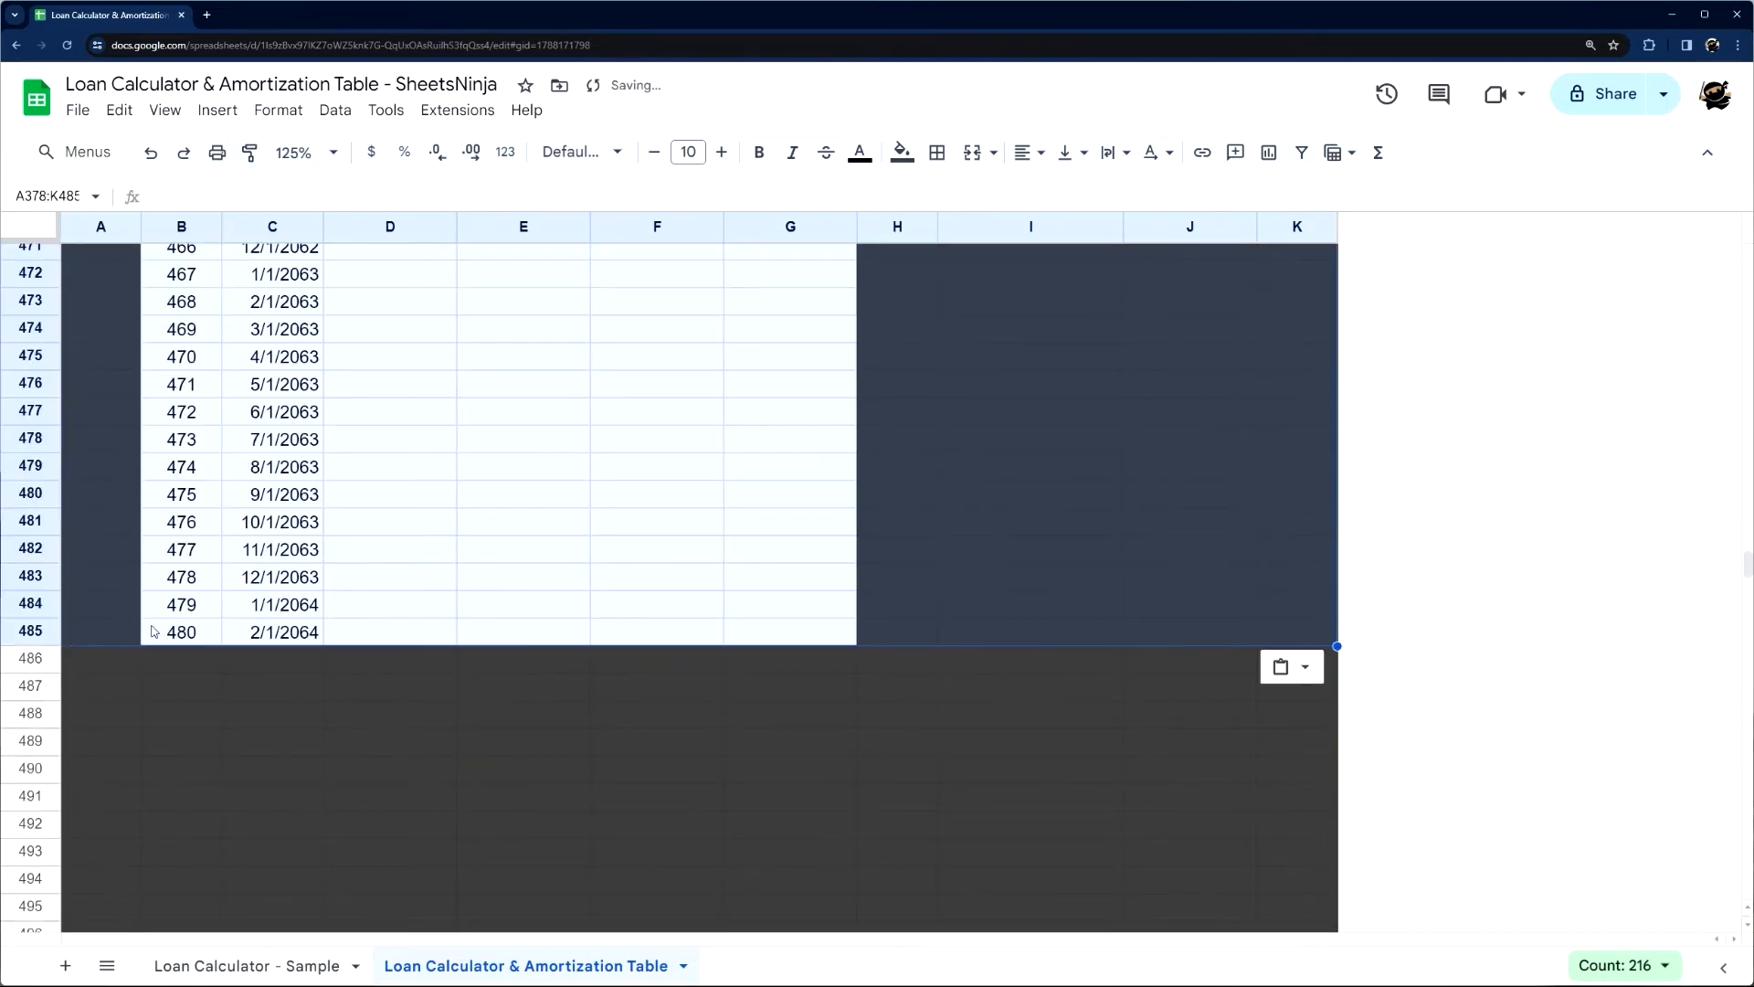
# Delete the unused rows 487 through 985 below the amortization table
pyautogui.click(190, 660)
pyautogui.click(20, 688)
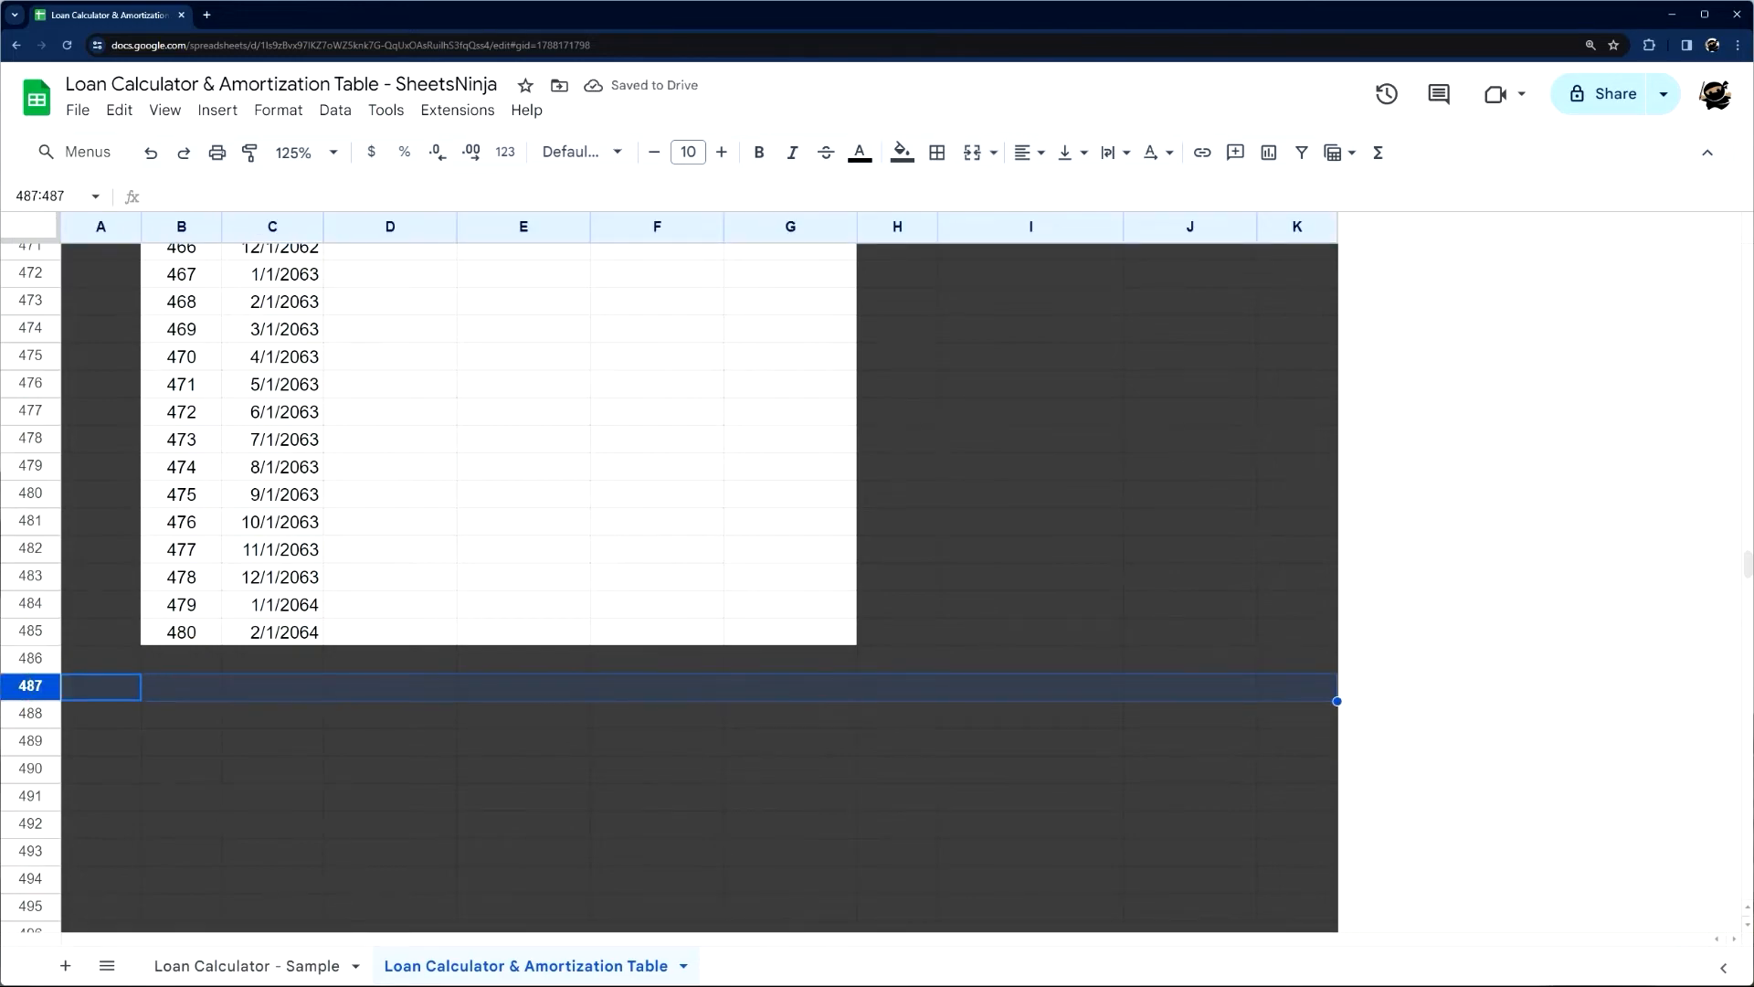
pyautogui.moveTo(1747, 565); pyautogui.dragTo(1747, 882)
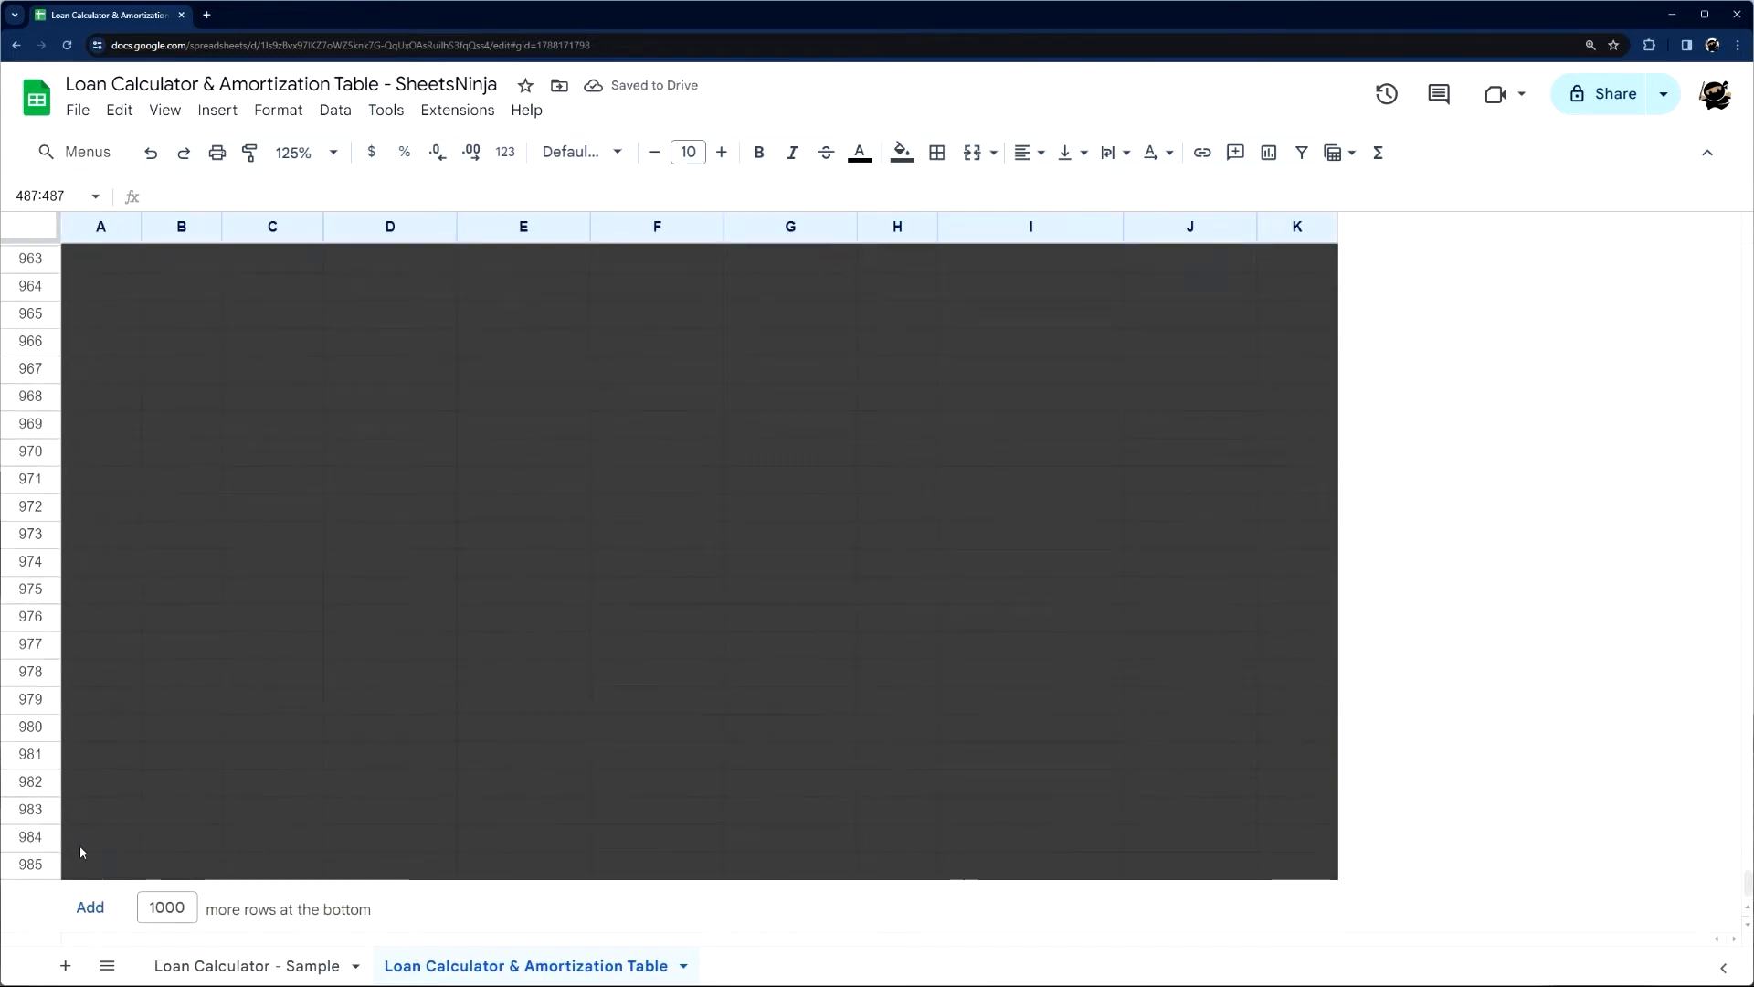
pyautogui.keyDown('shift'); pyautogui.click(37, 864); pyautogui.keyUp('shift')
pyautogui.rightClick(36, 864)
pyautogui.click(135, 554)
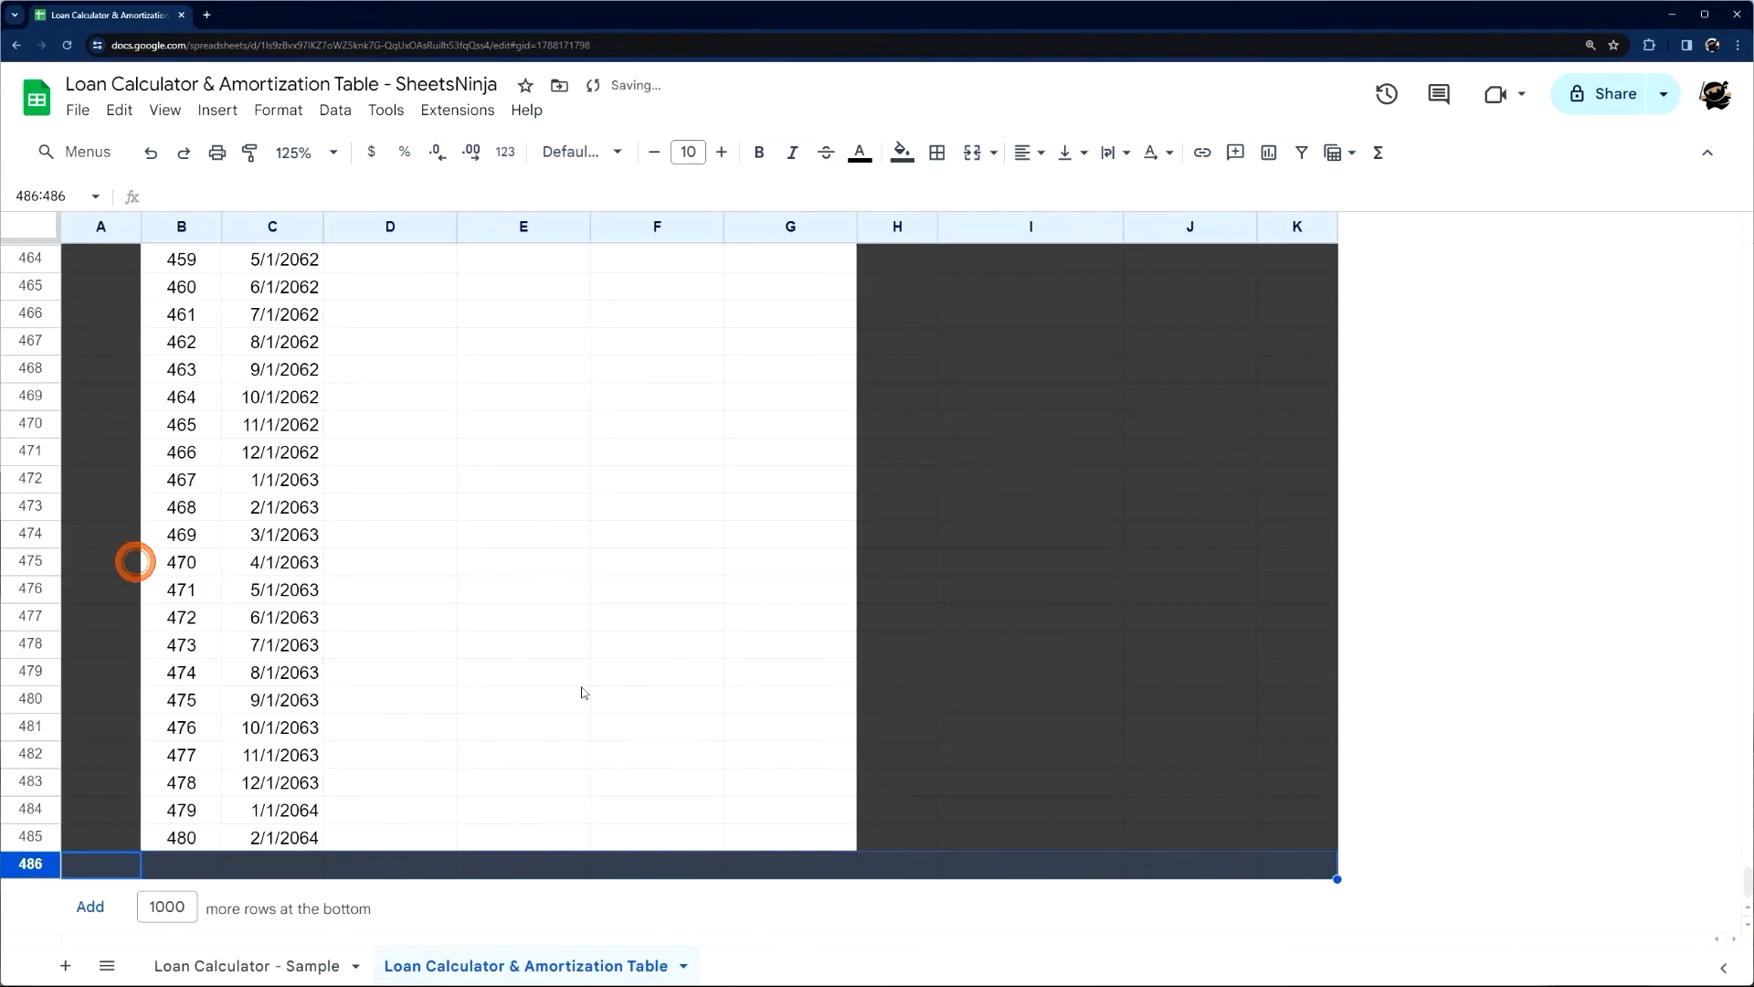
# Fill the Payment formula from D377 down to D485, and return to the first Principal cell, E6
pyautogui.click(720, 692)
pyautogui.scroll(20, 548, 685)
pyautogui.scroll(-20, 488, 698)
pyautogui.scroll(-20, 488, 698)
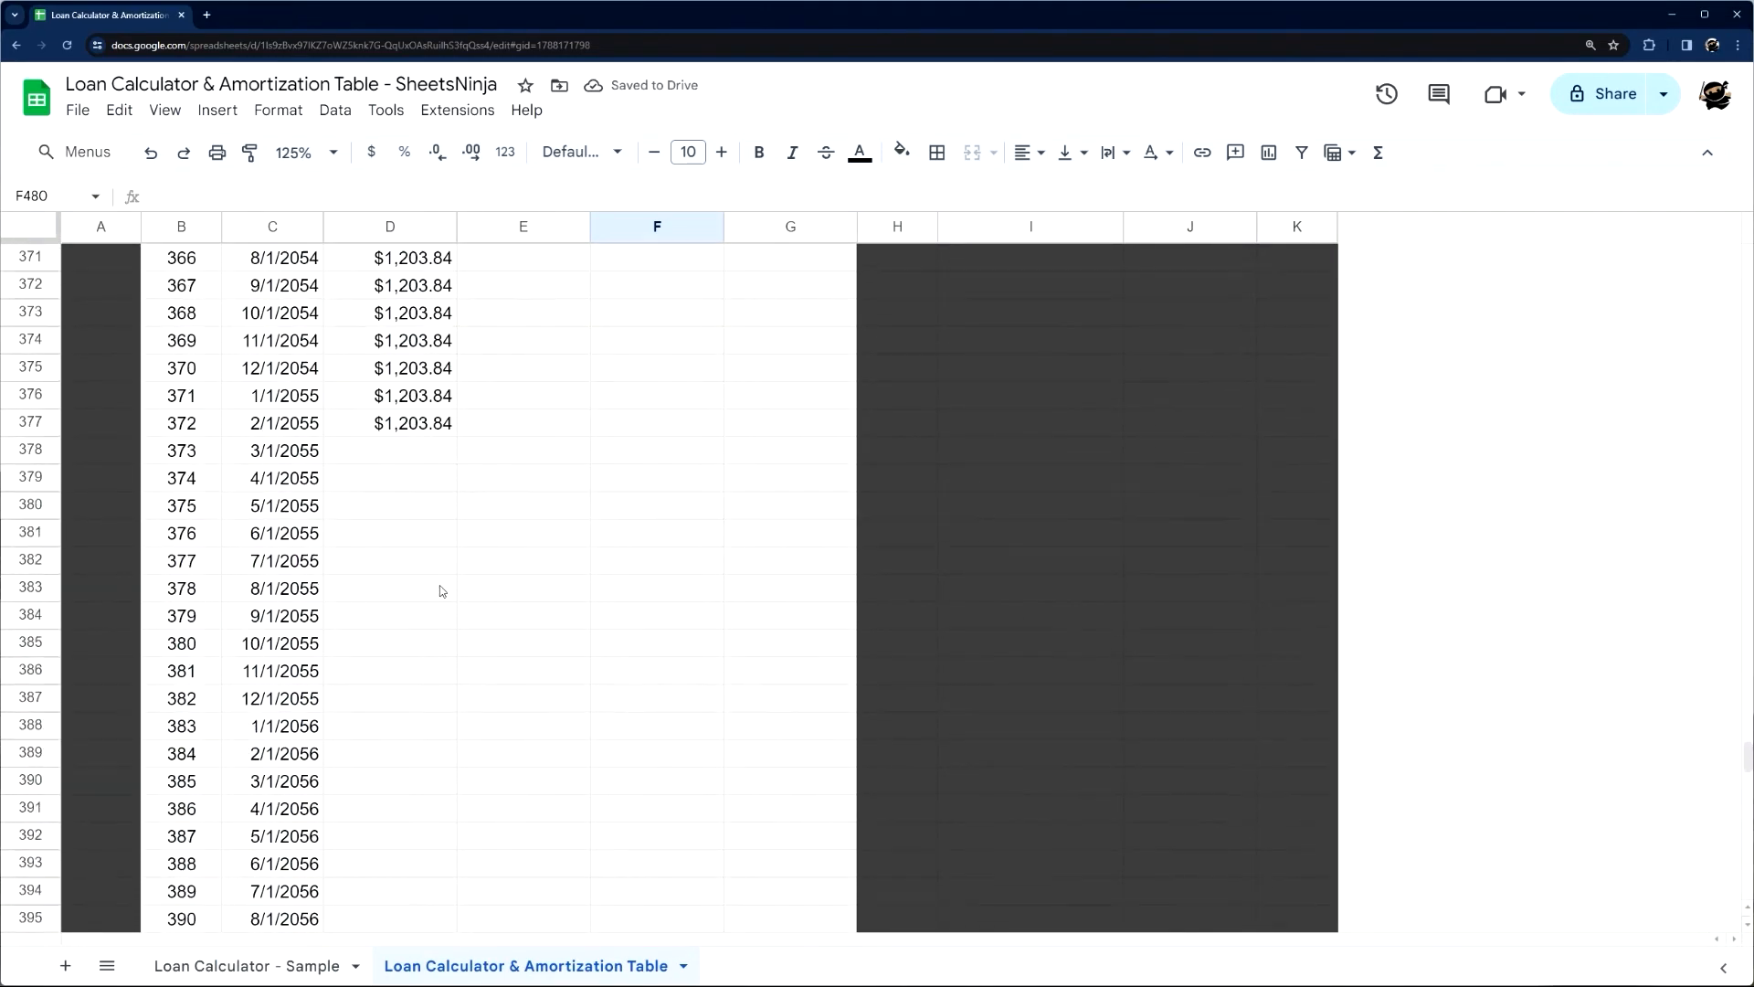
pyautogui.click(447, 427)
pyautogui.moveTo(456, 436); pyautogui.dragTo(399, 842)
pyautogui.scroll(20, 540, 764)
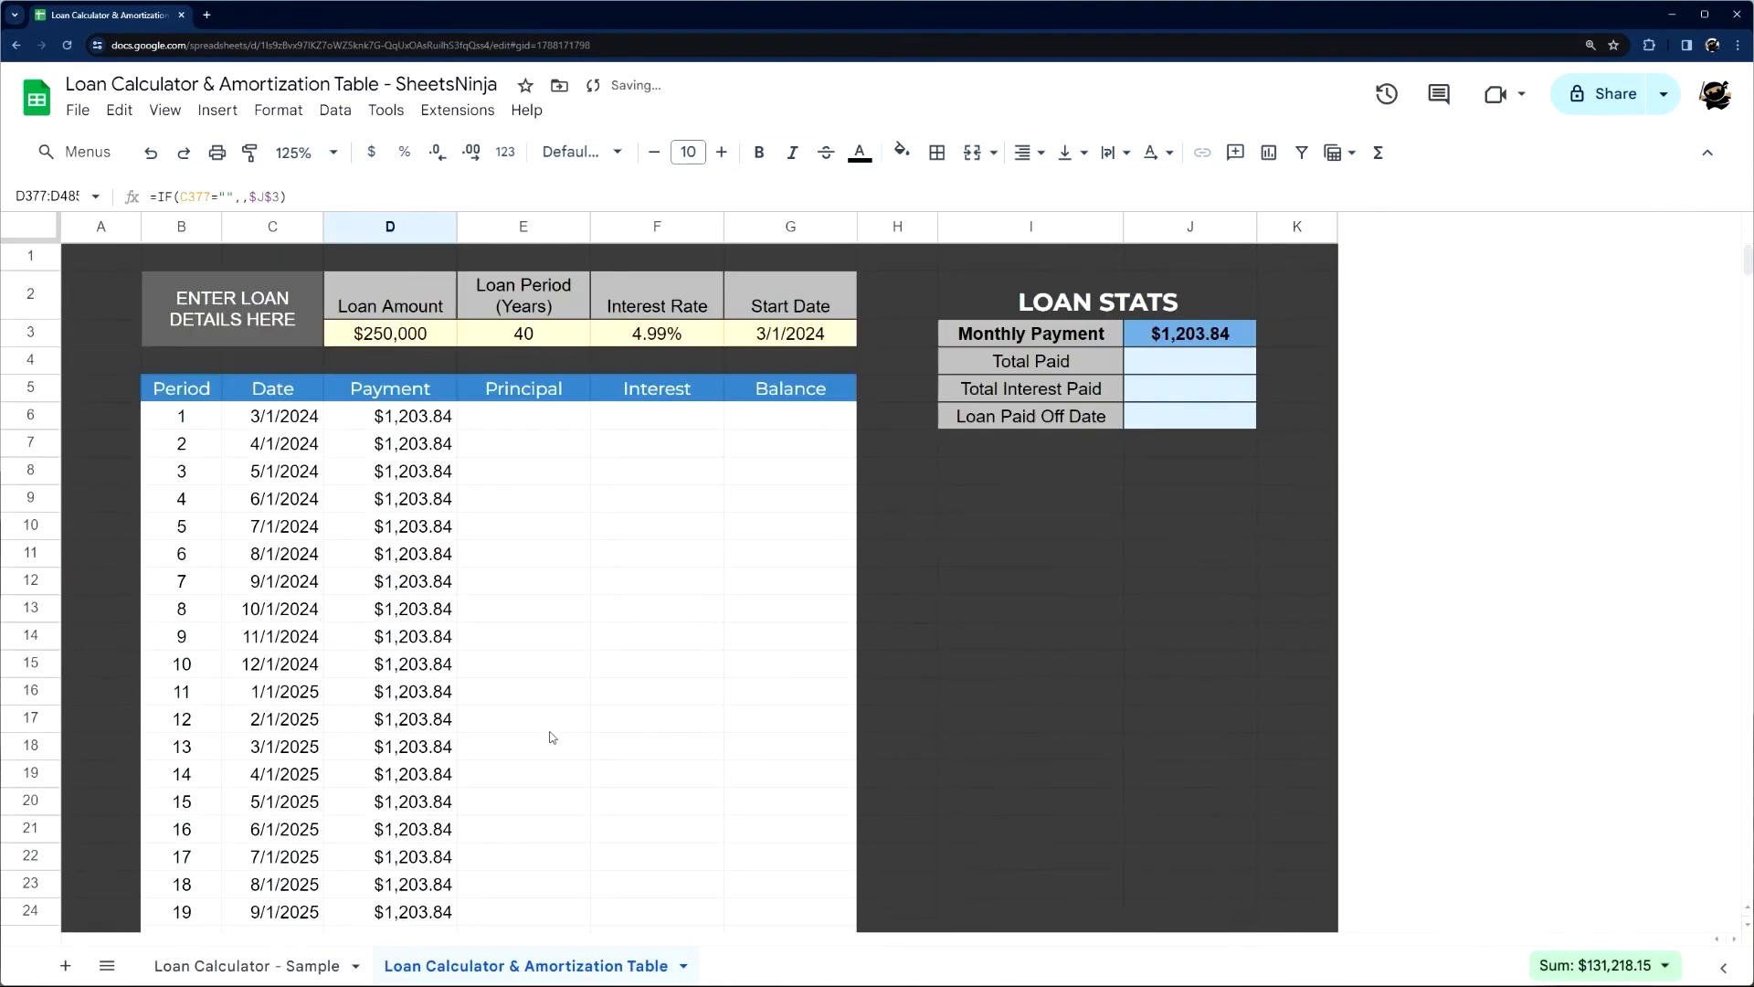
pyautogui.click(526, 427)
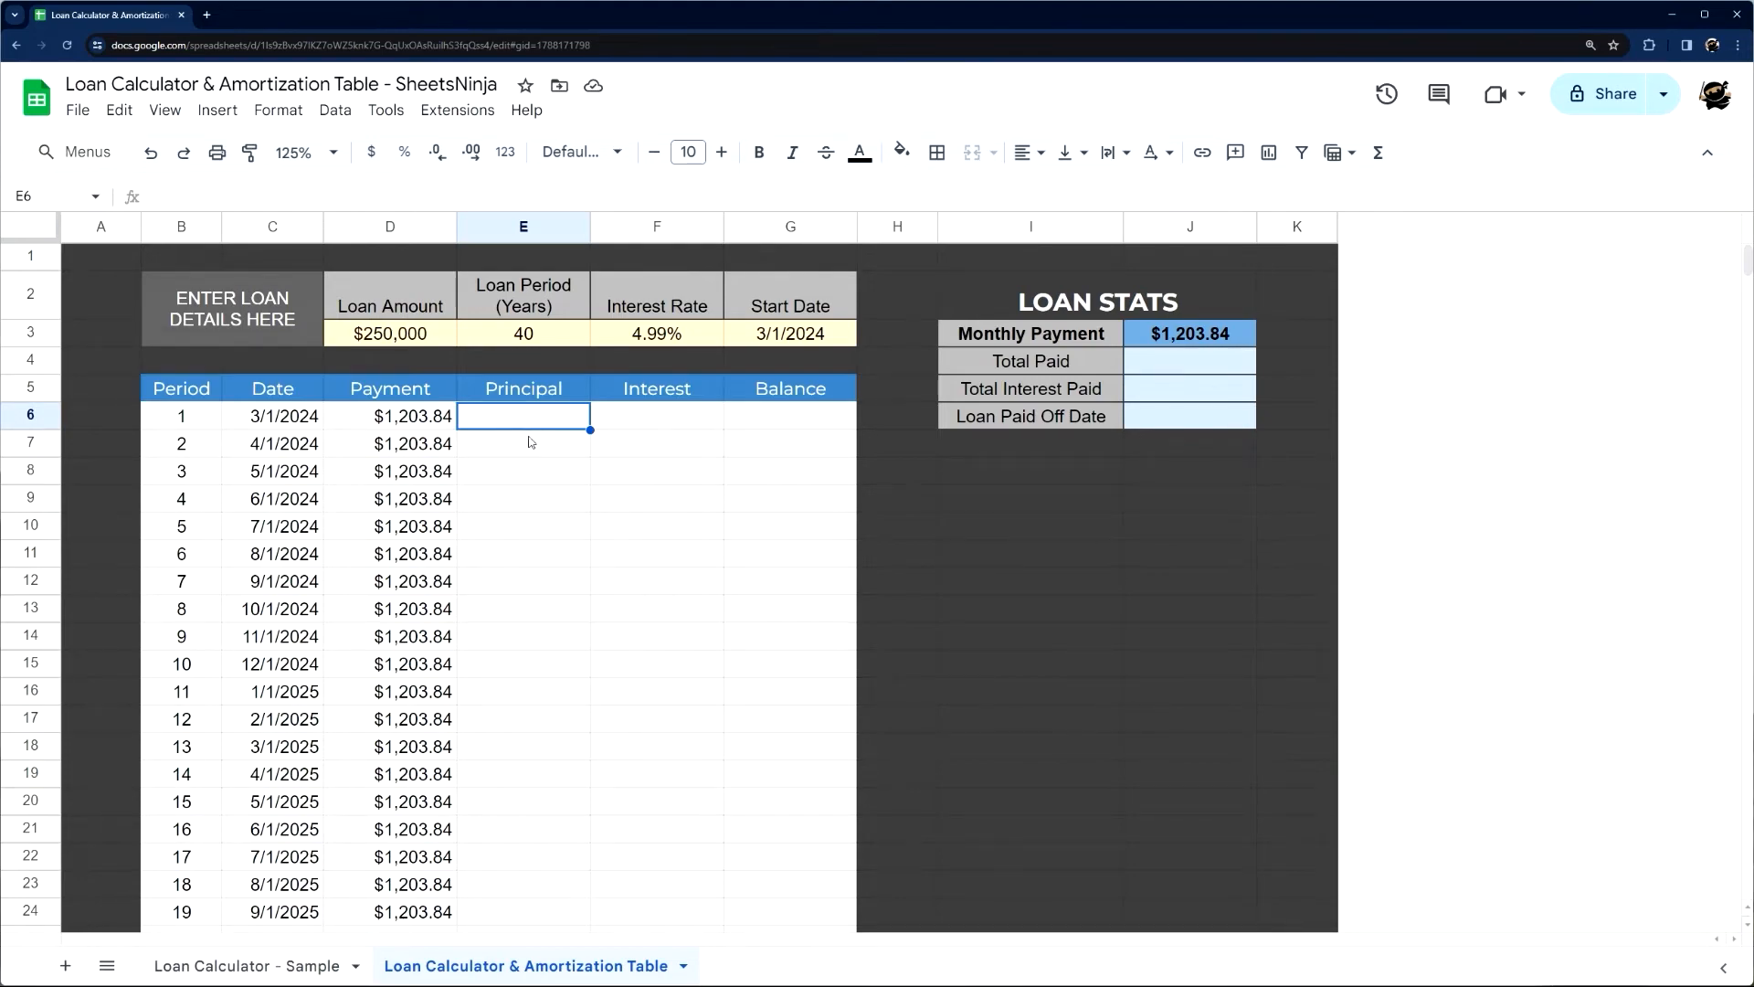
# Examine the Principal formula in E6 of the sample sheet, focusing on its -ppmt function
pyautogui.click(292, 965)
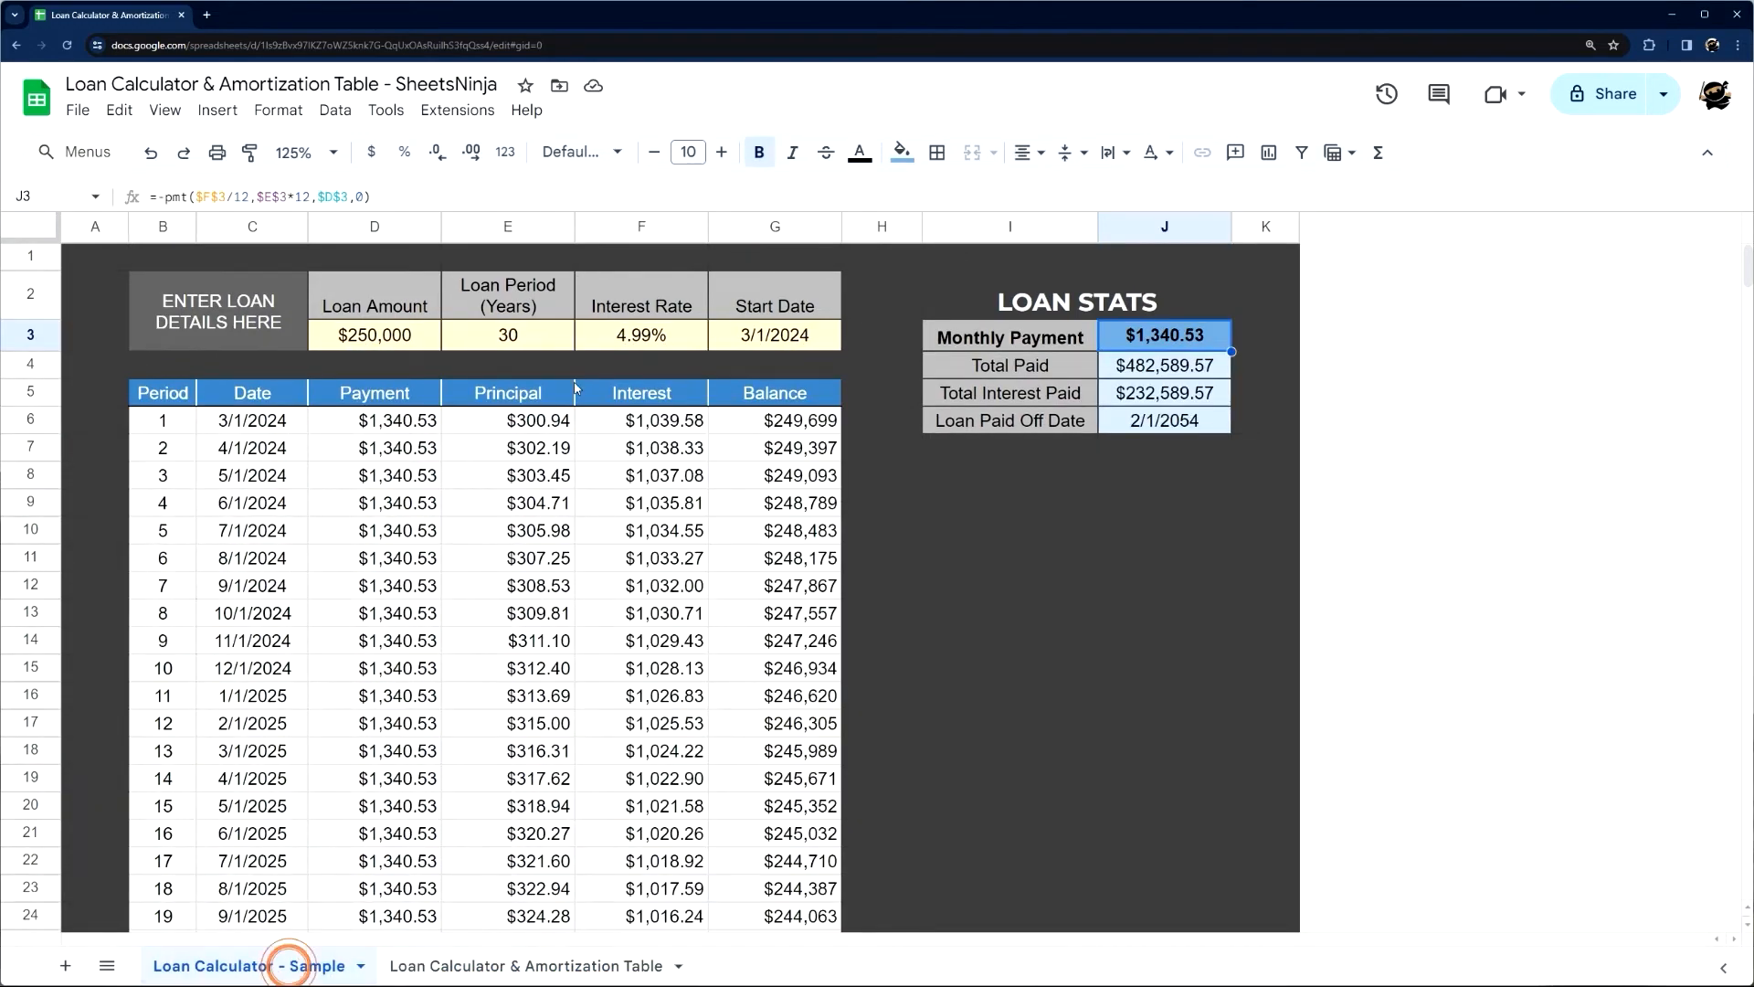
pyautogui.moveTo(235, 197); pyautogui.dragTo(258, 199)
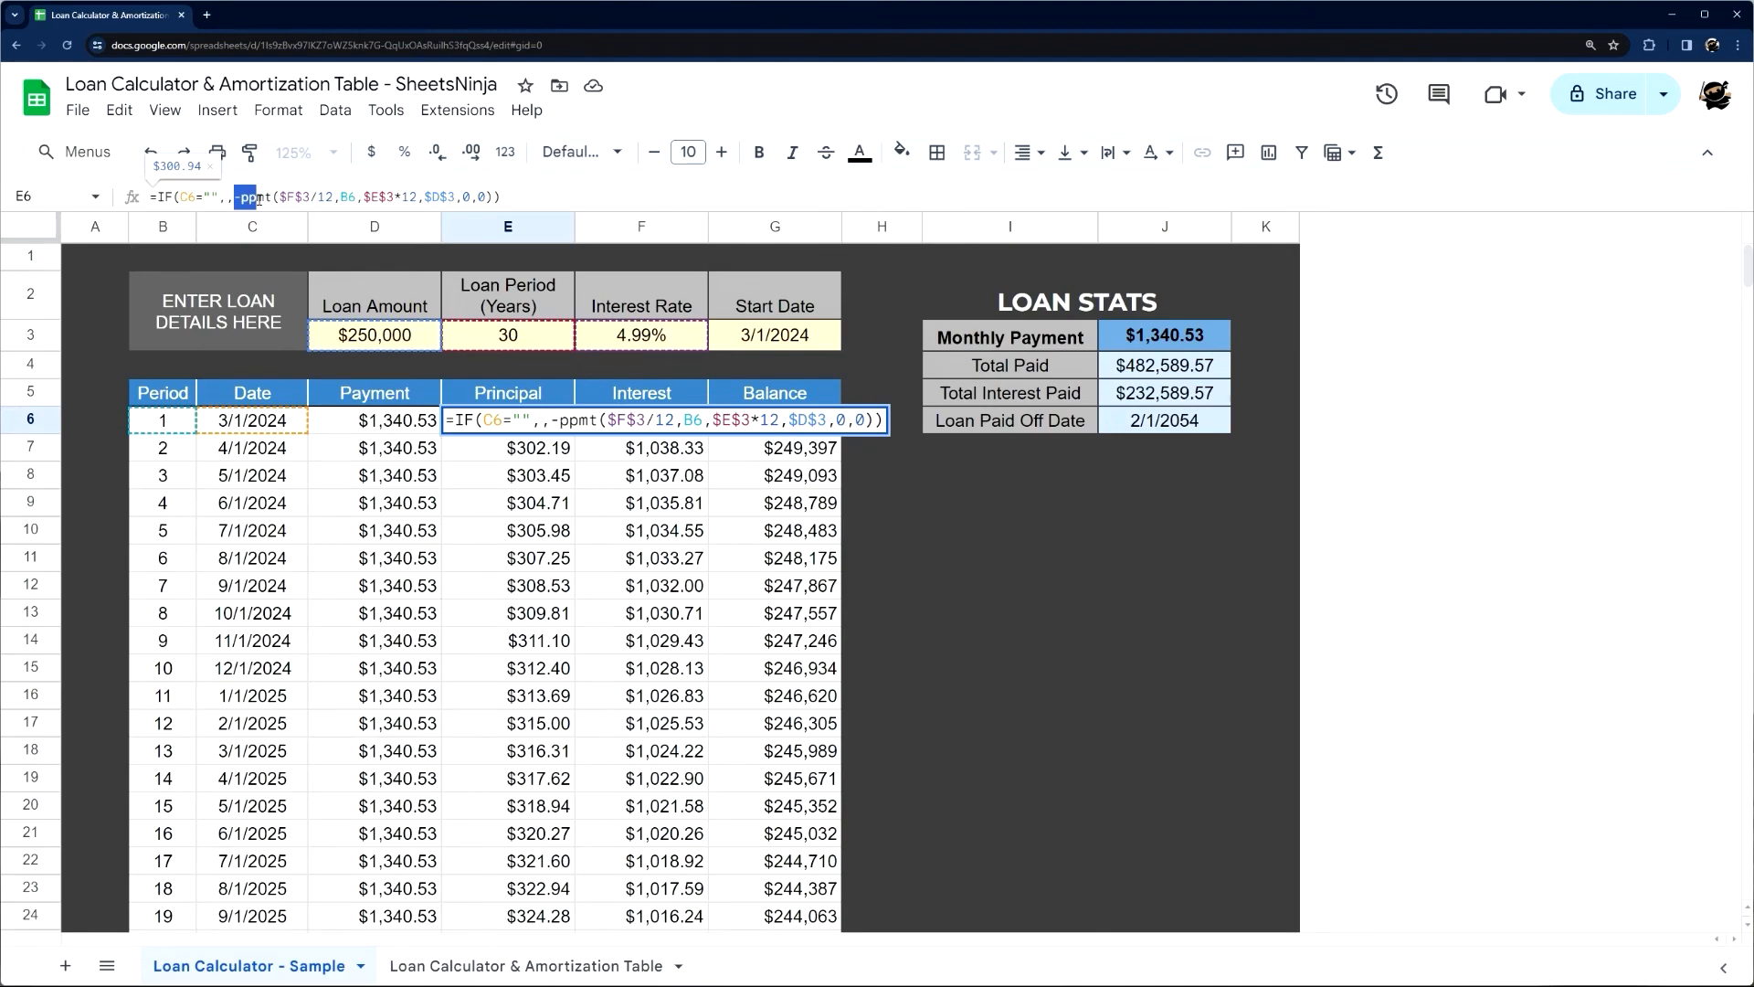
pyautogui.click(259, 199)
pyautogui.press('Escape')
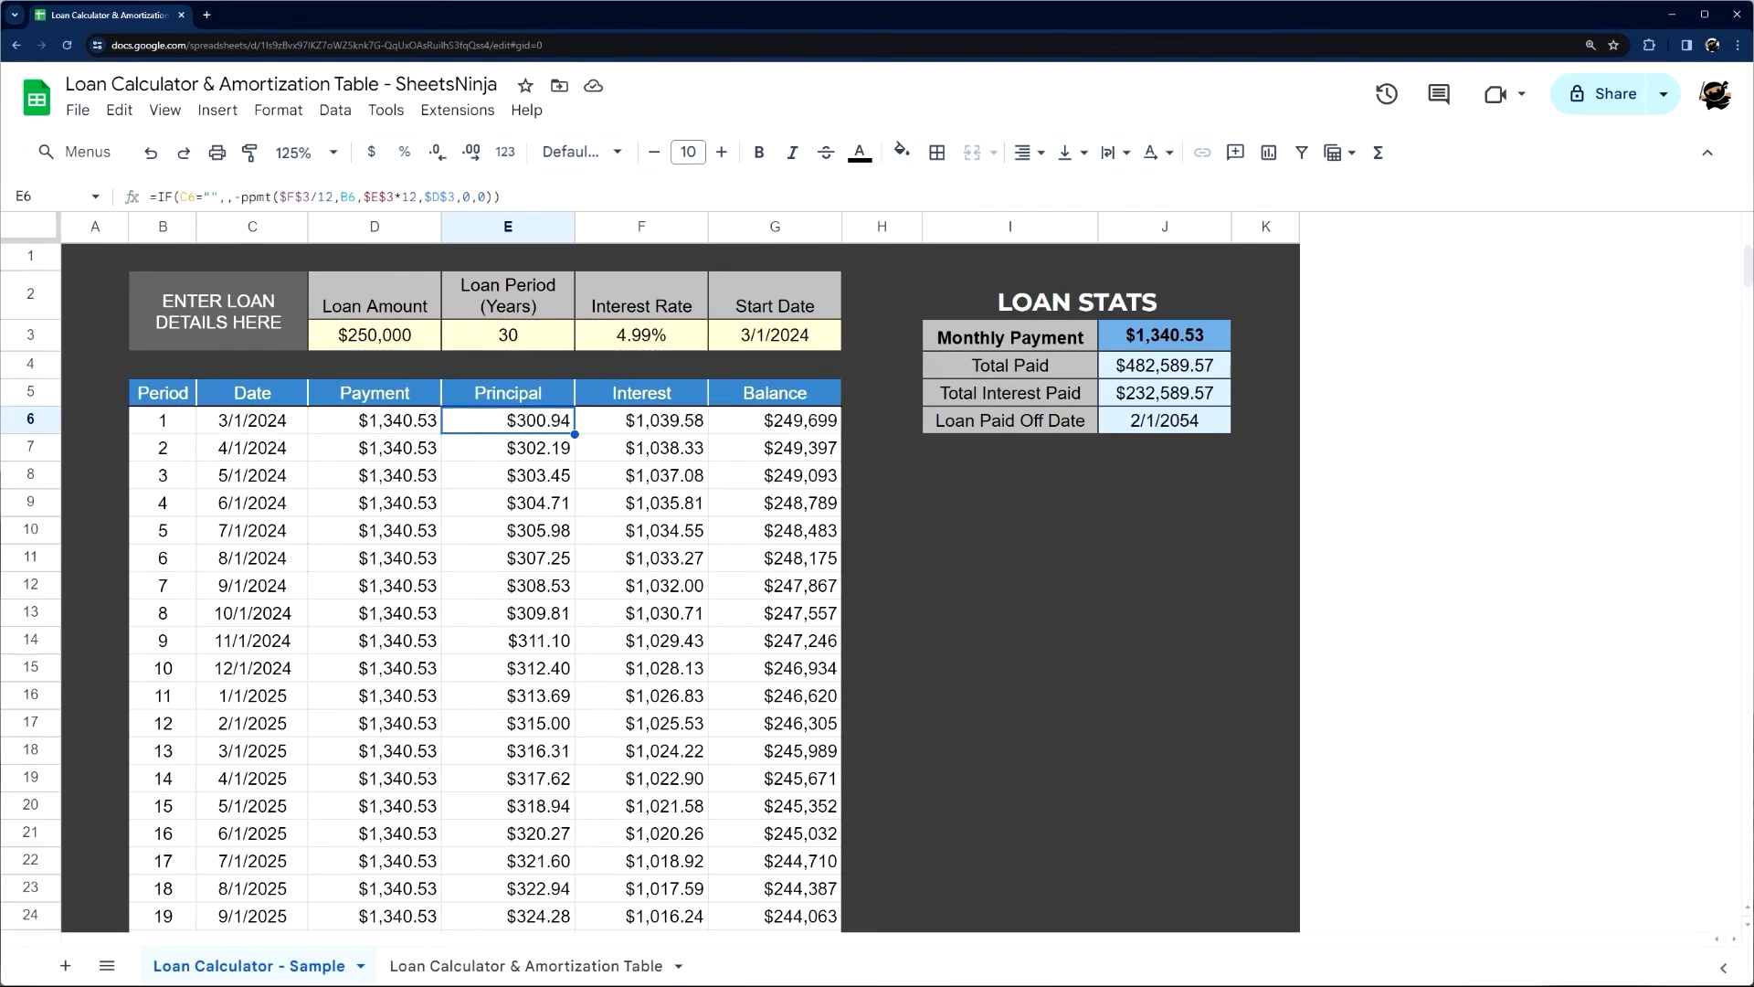
# In the new calculator sheet, begin the Principal formula in E6 as =IF(C6="",,-PPMT( and show the function's argument help
pyautogui.click(484, 967)
pyautogui.write('=IF(')
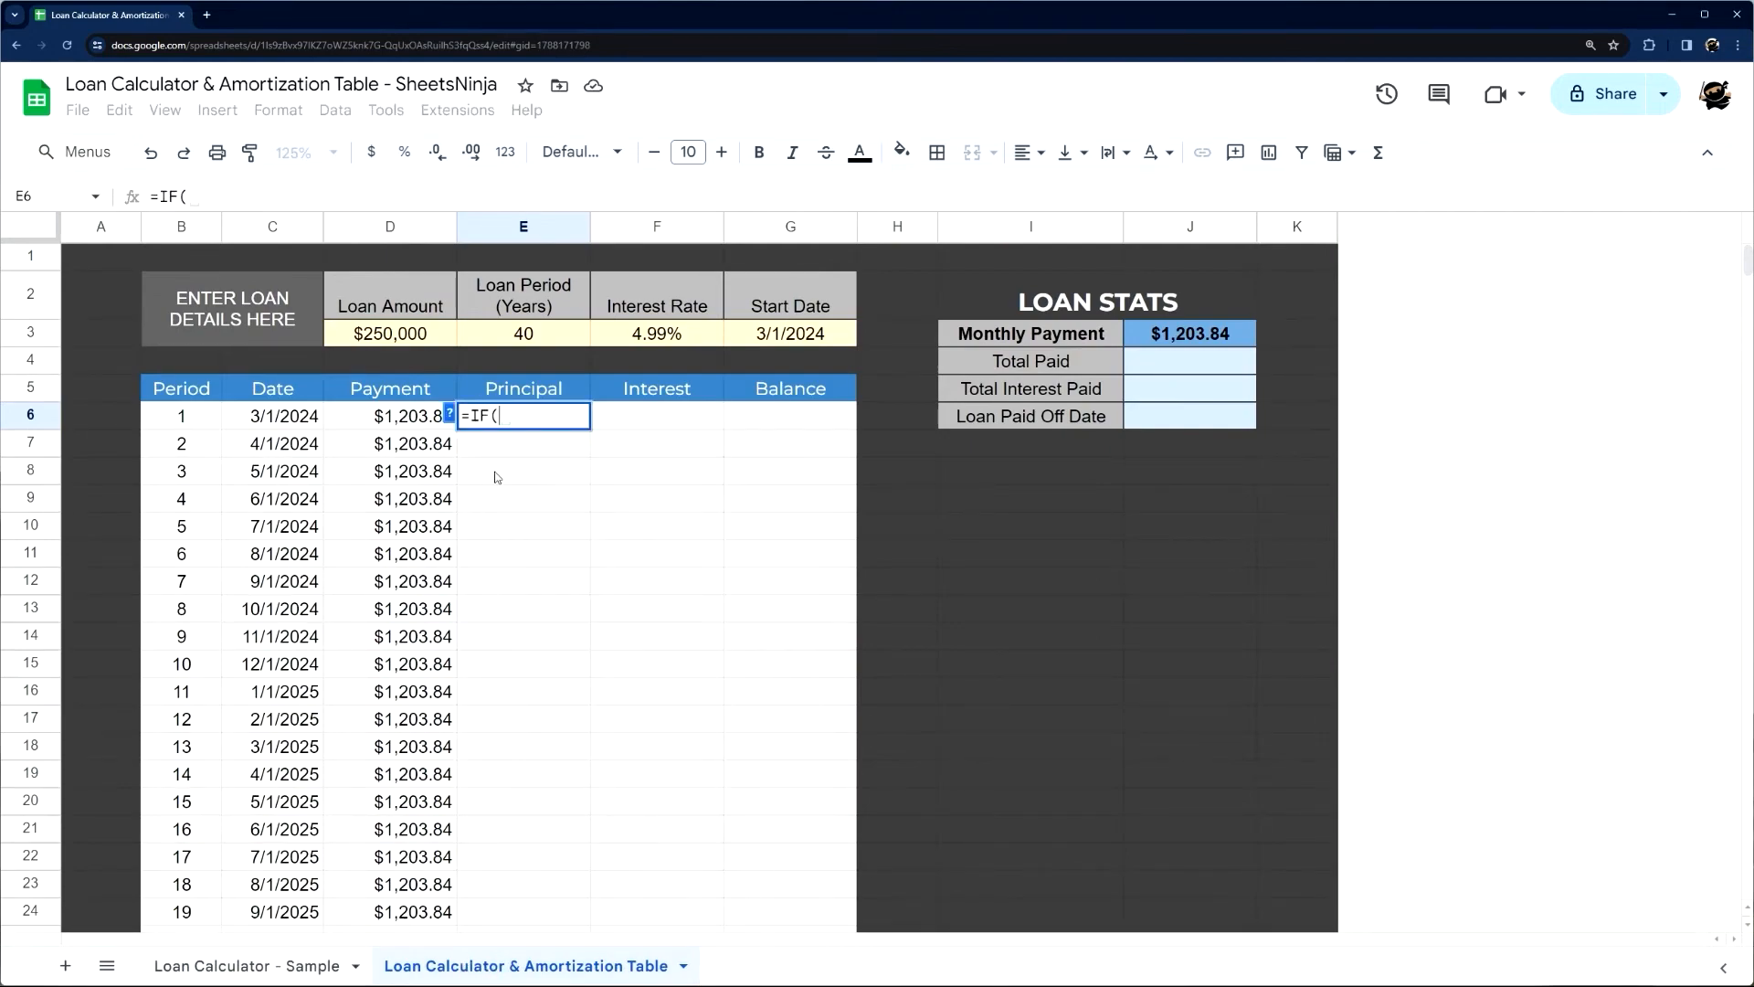
pyautogui.click(302, 420)
pyautogui.write('="",,')
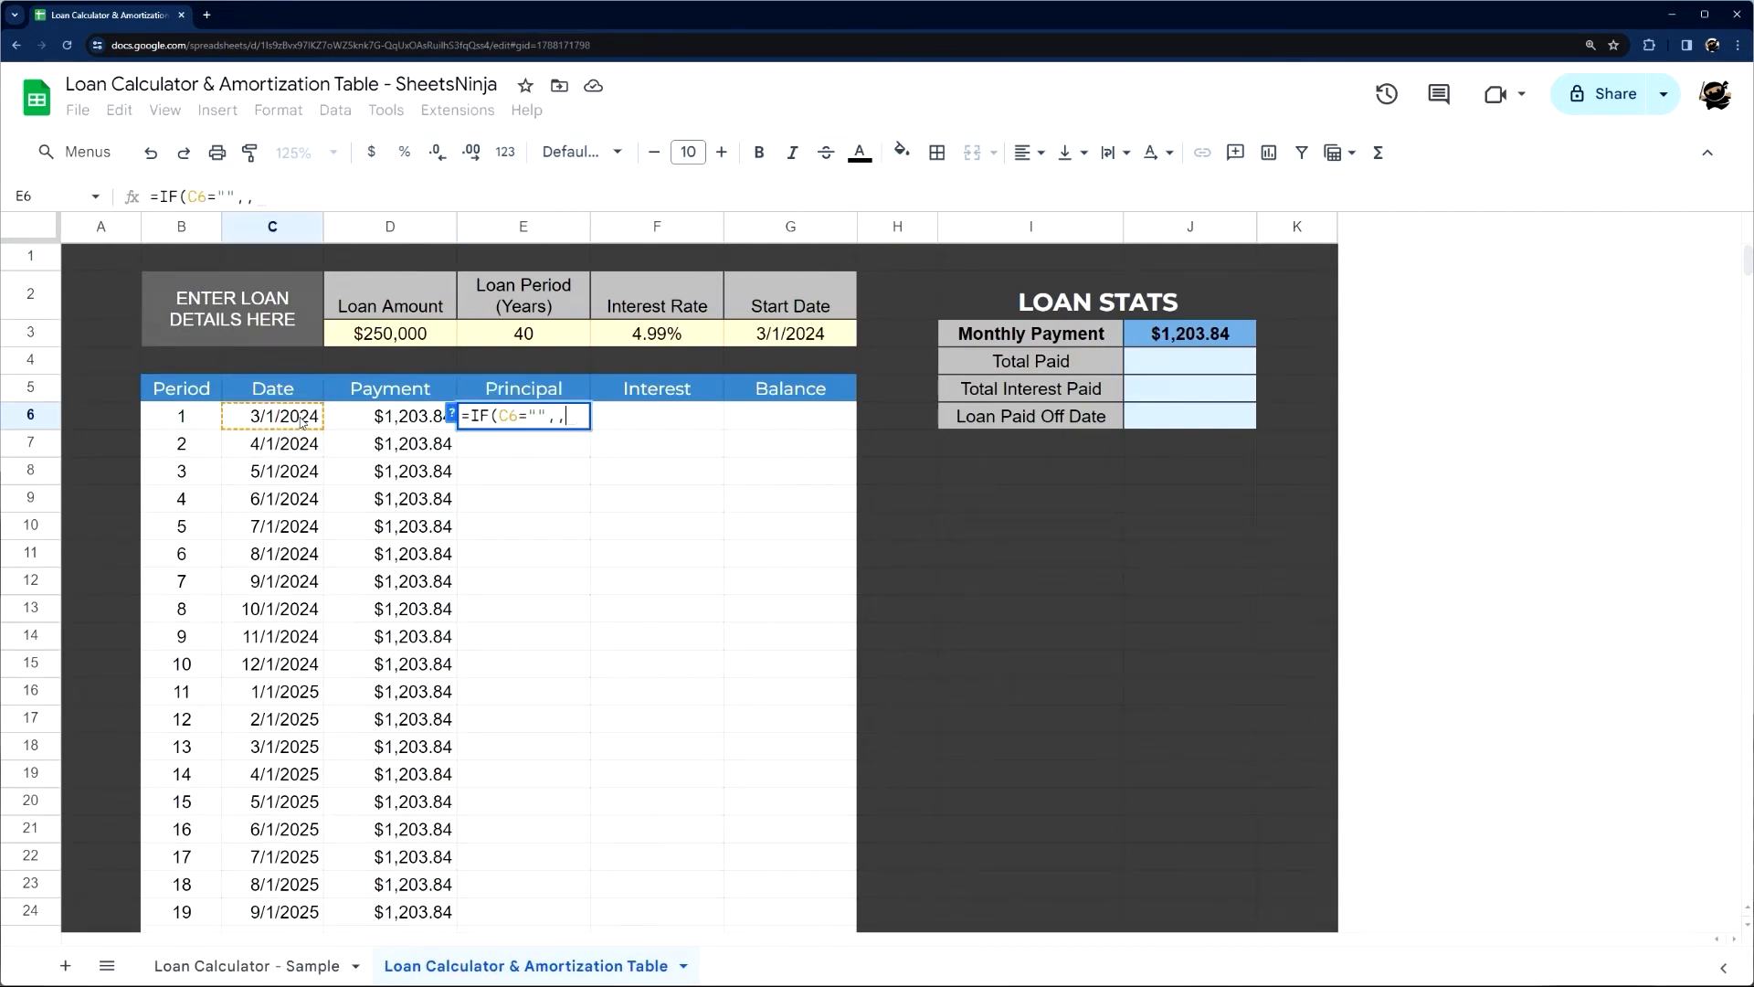
pyautogui.write('-pp')
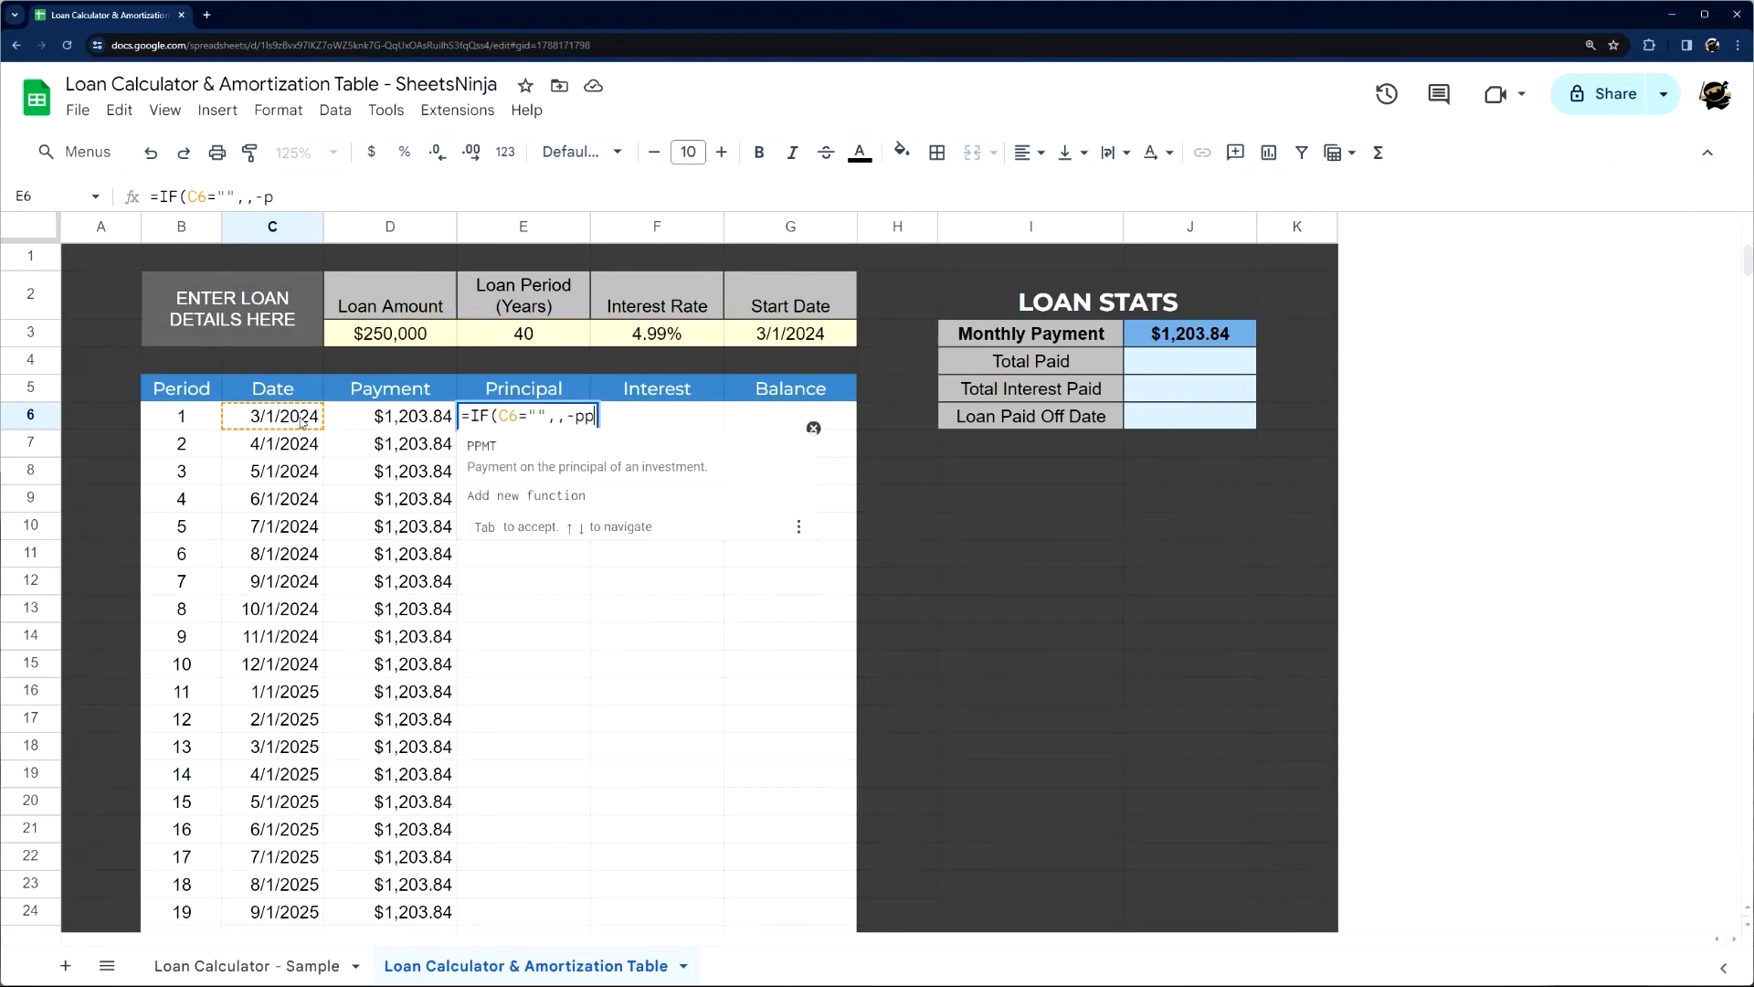
pyautogui.write('mt')
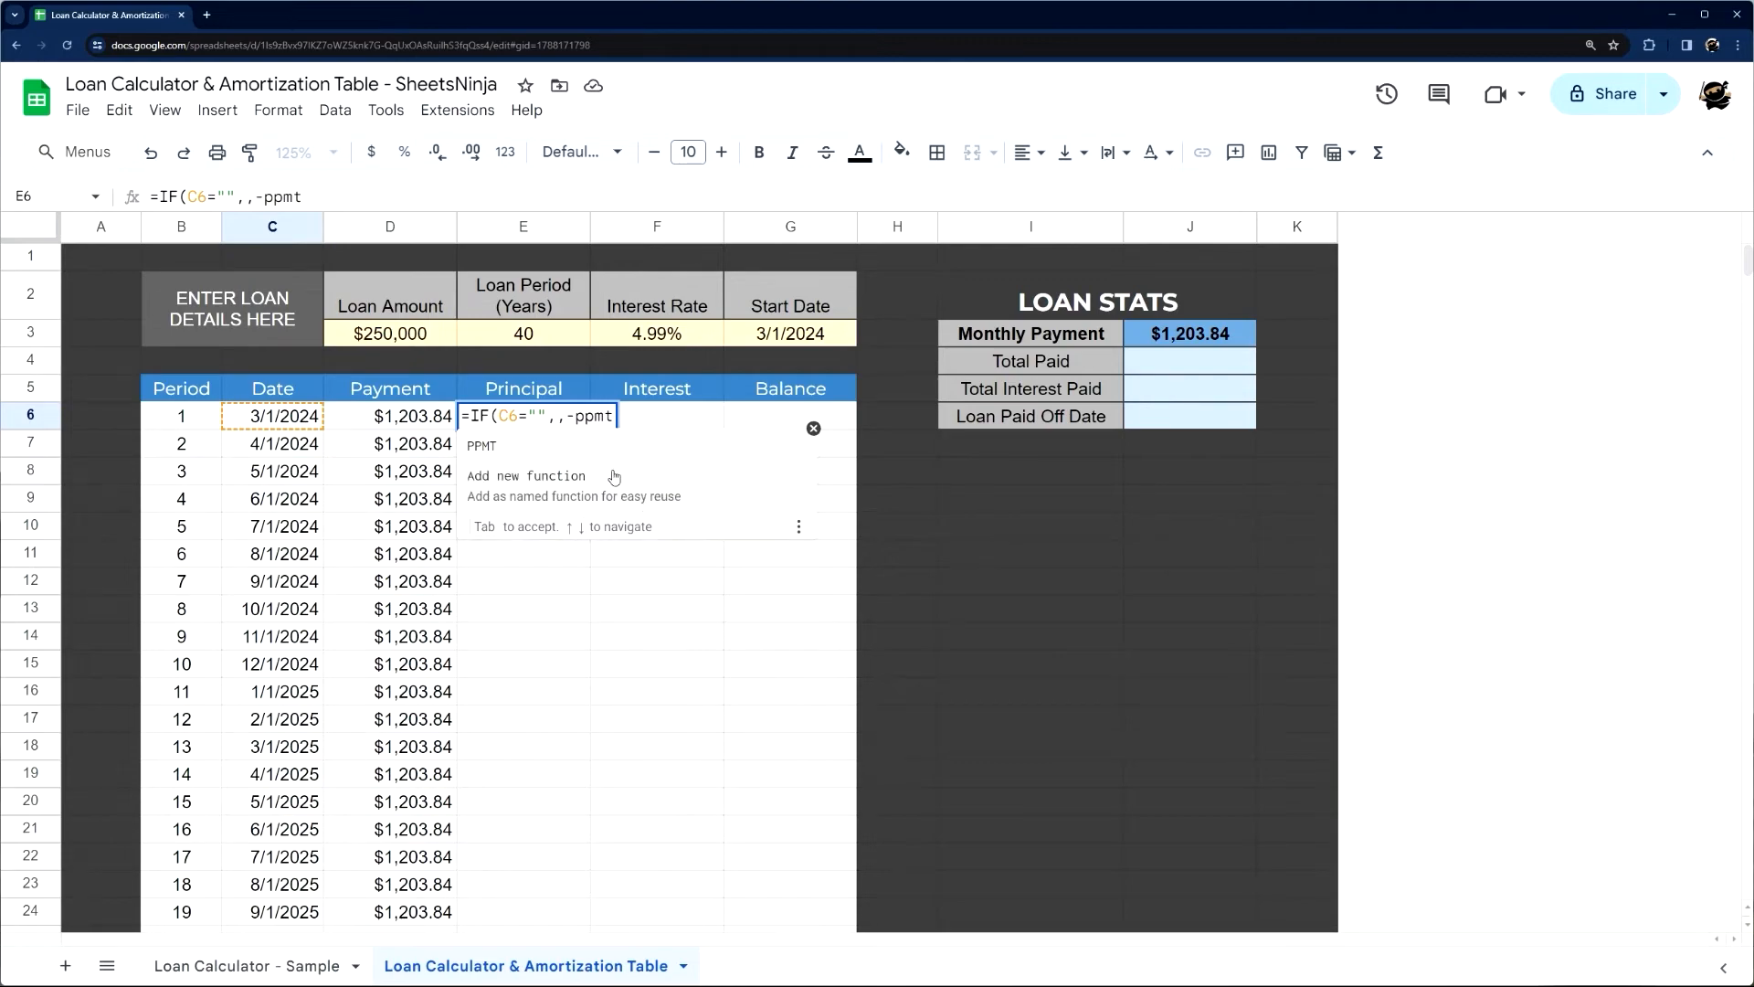
pyautogui.click(534, 448)
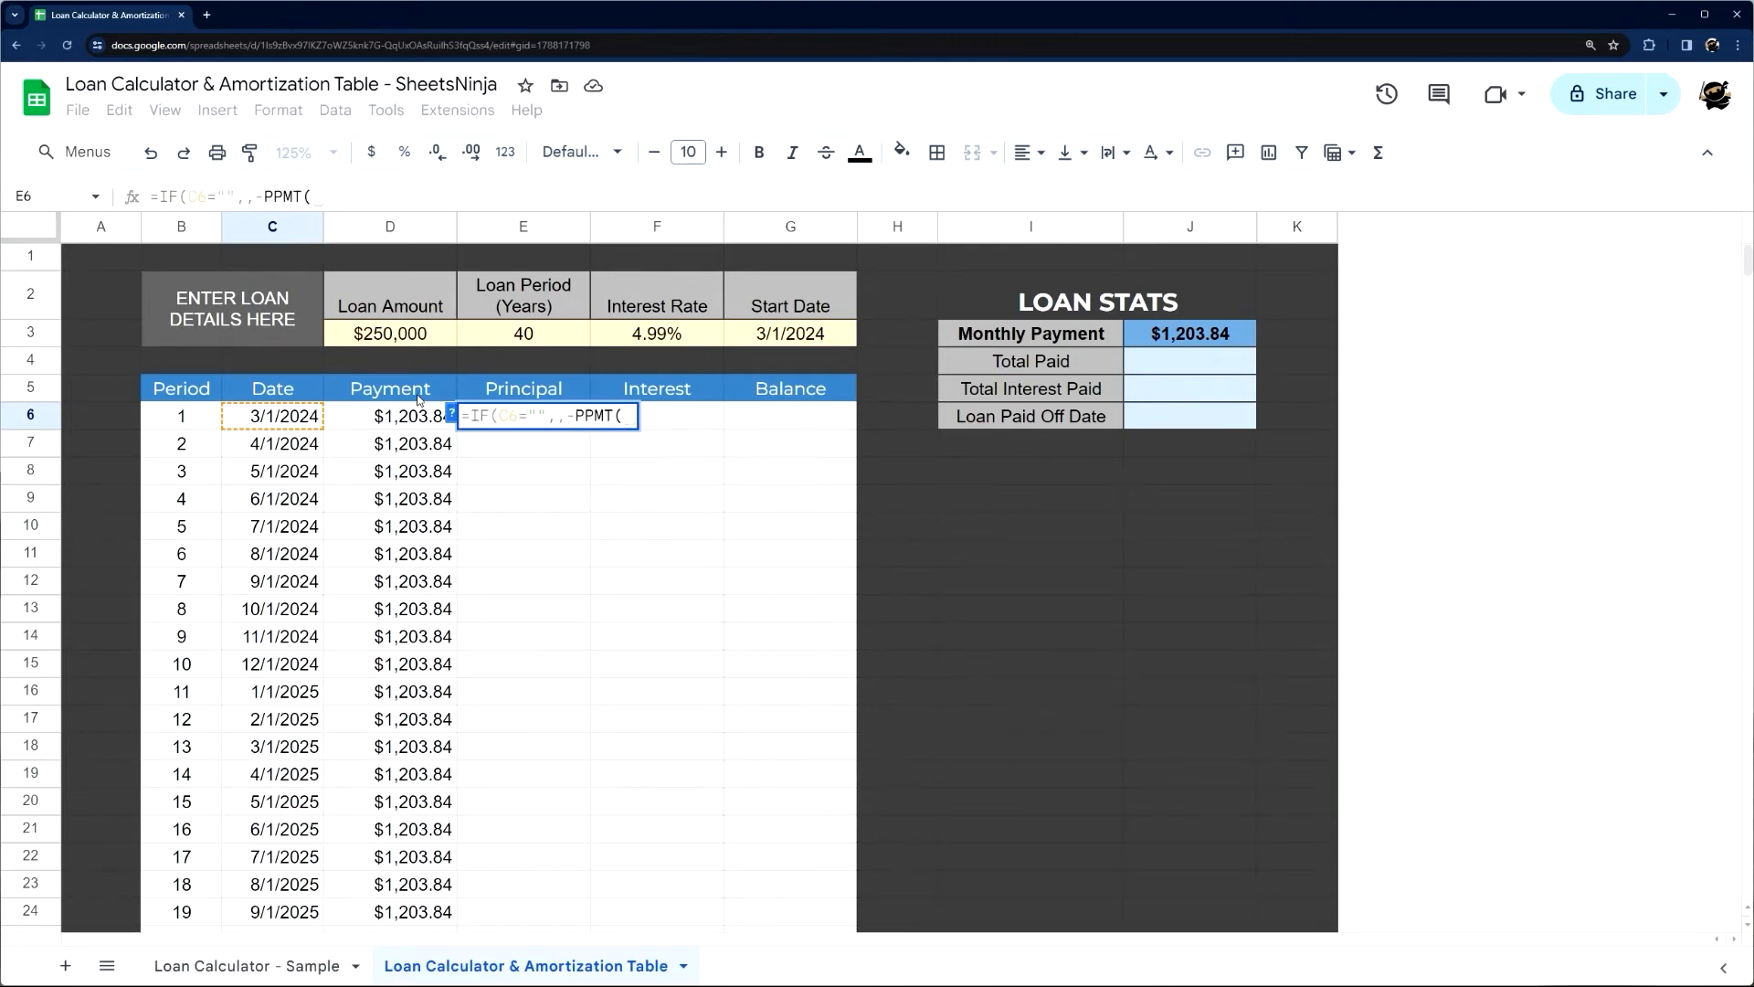
pyautogui.click(452, 413)
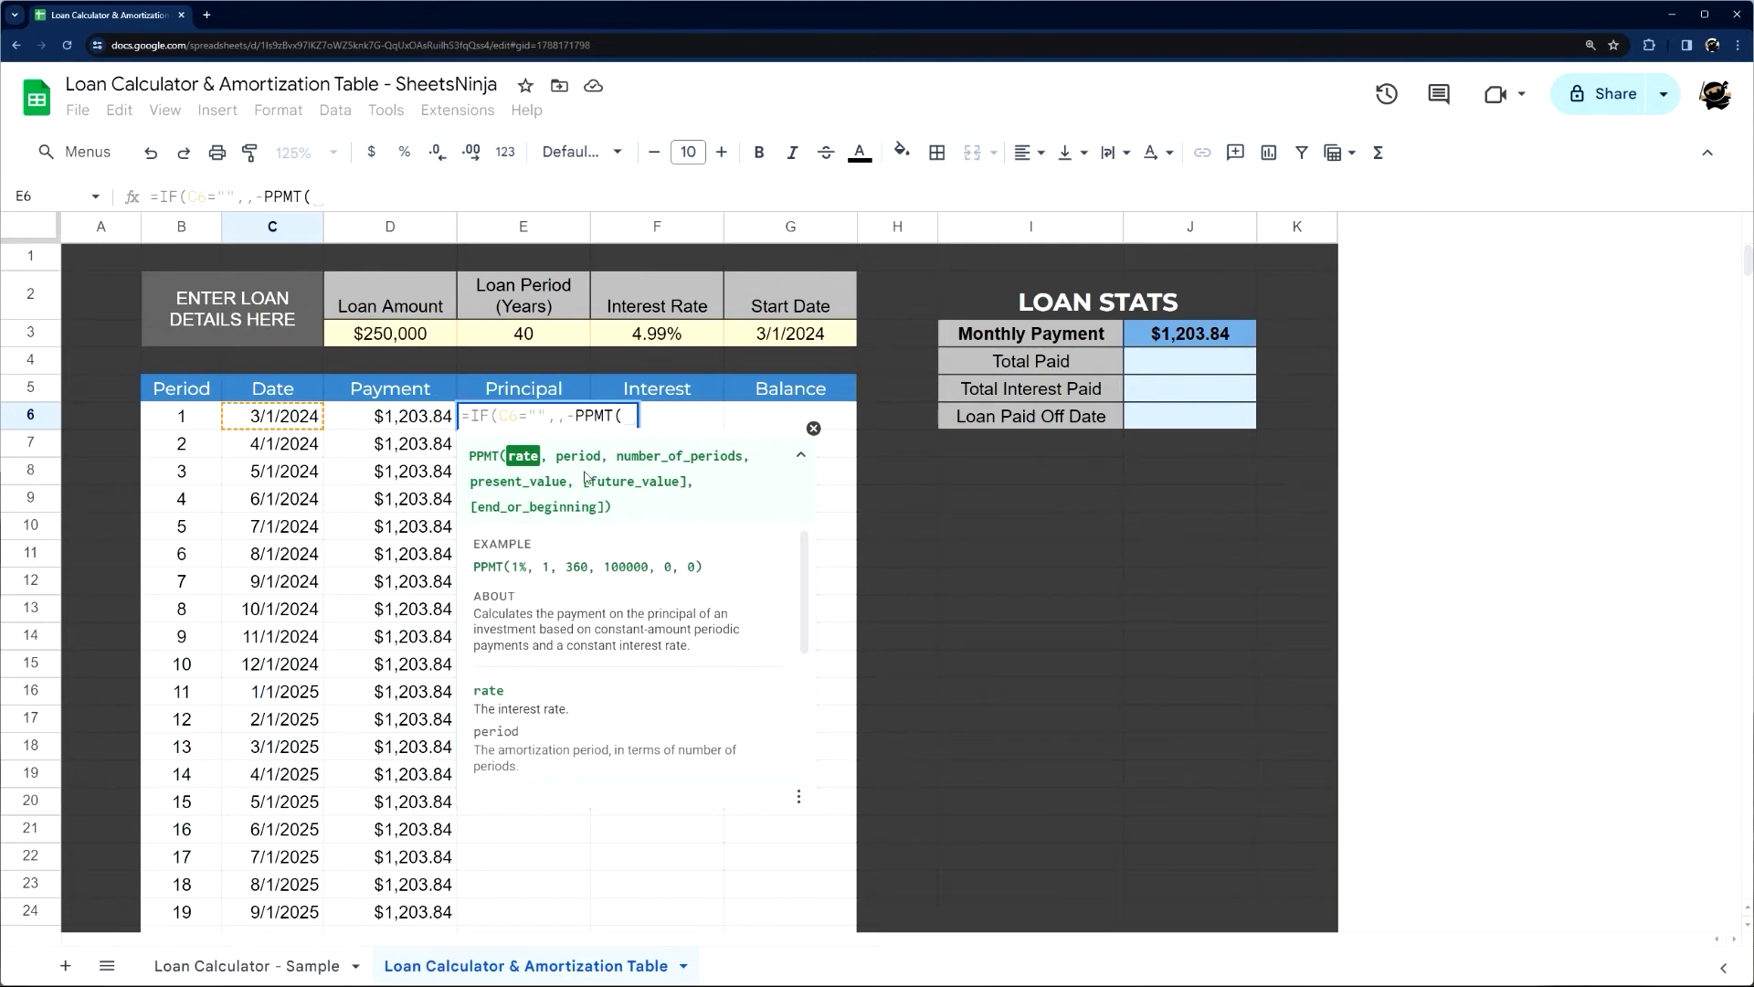
# Complete the PPMT arguments in E6 with F3/12, B6, E3*12 and D3, and enter the formula
pyautogui.click(642, 338)
pyautogui.write('/12,')
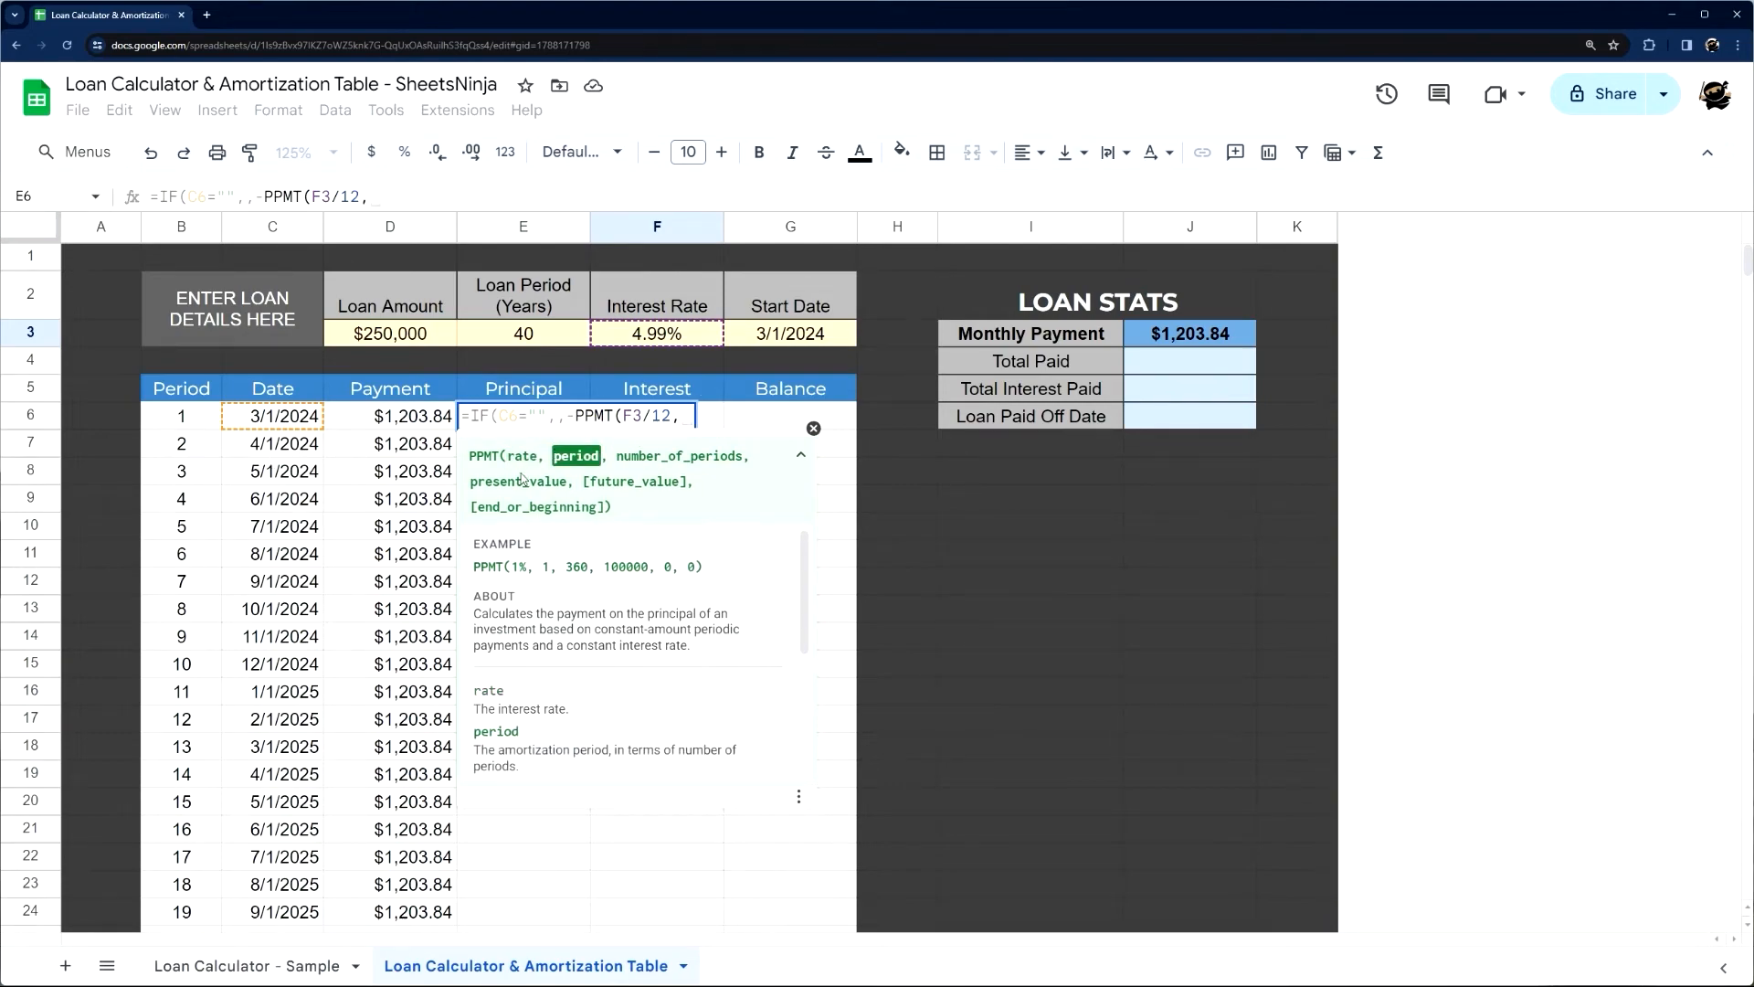
pyautogui.click(173, 416)
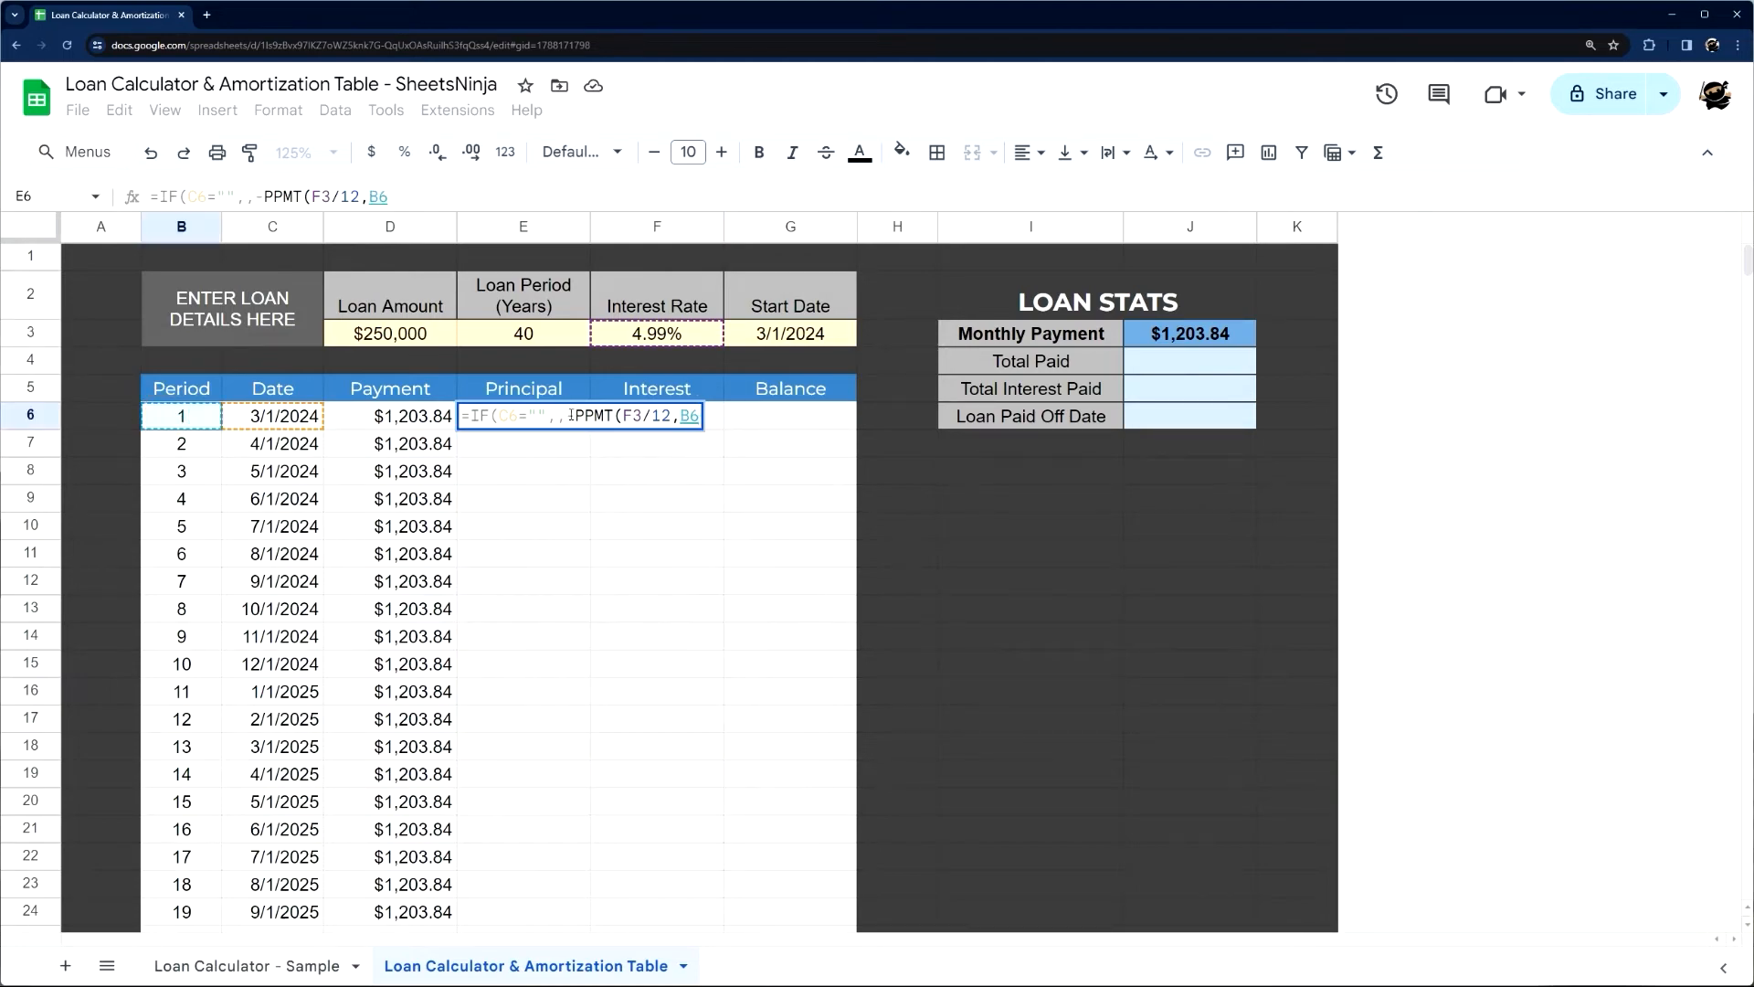
pyautogui.write(',')
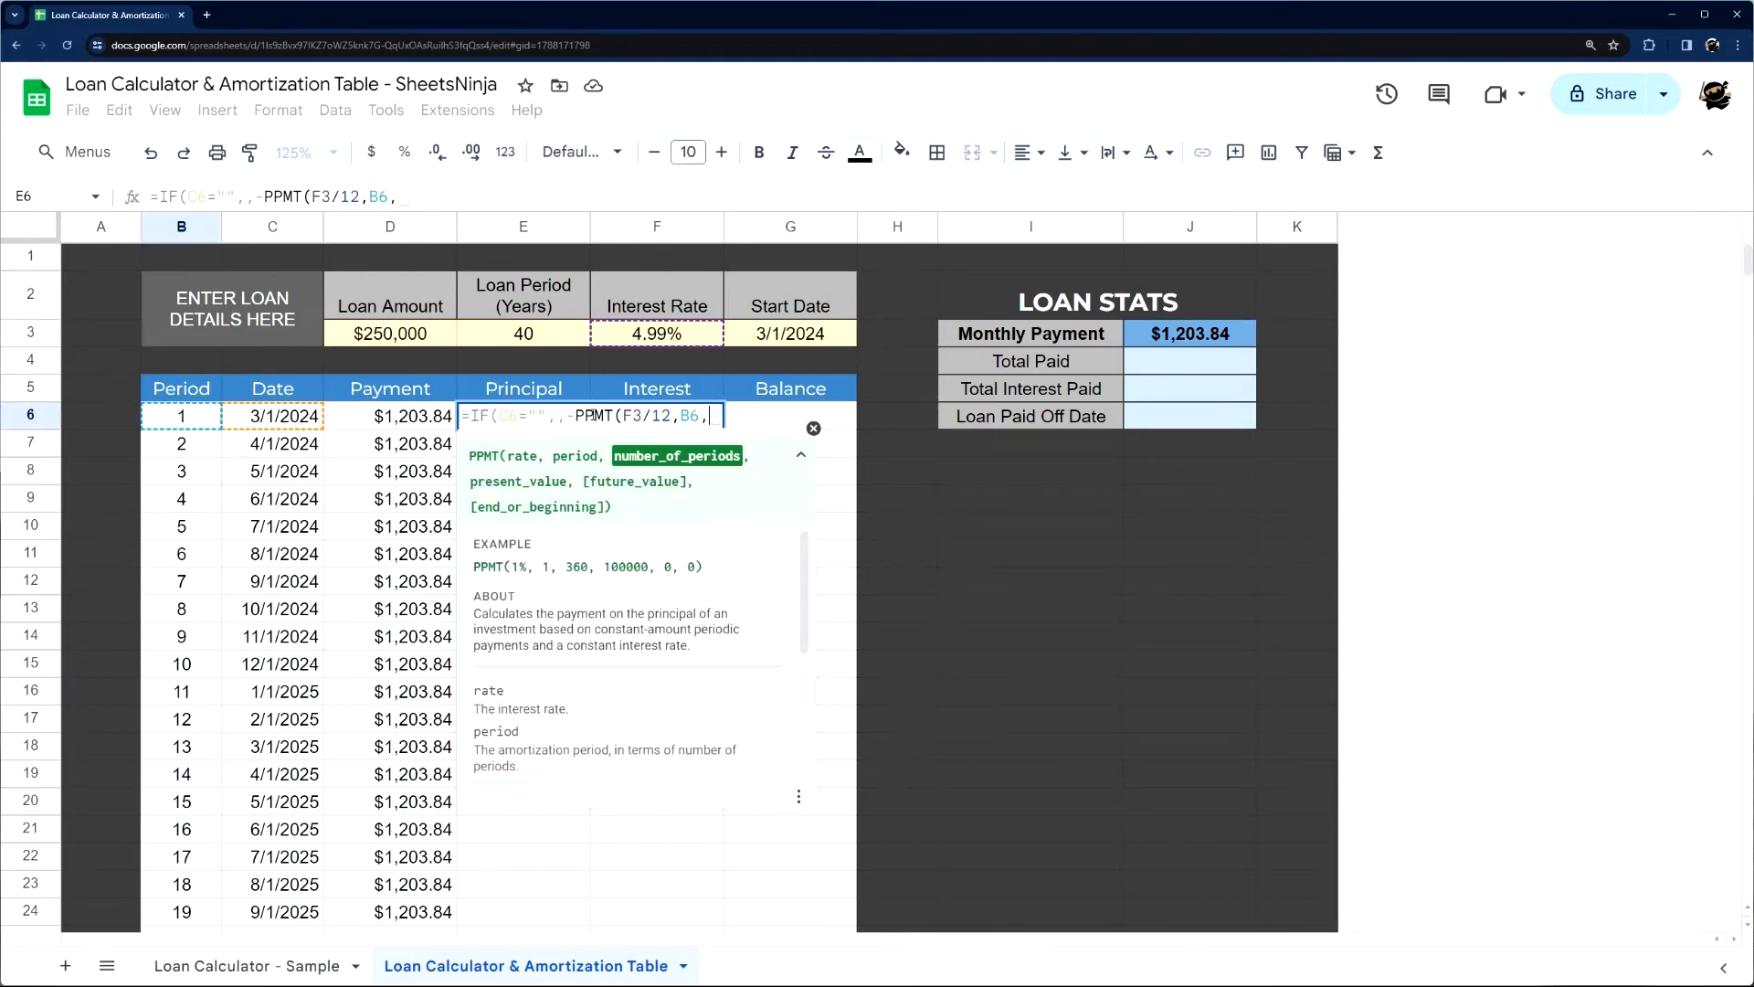
pyautogui.click(537, 344)
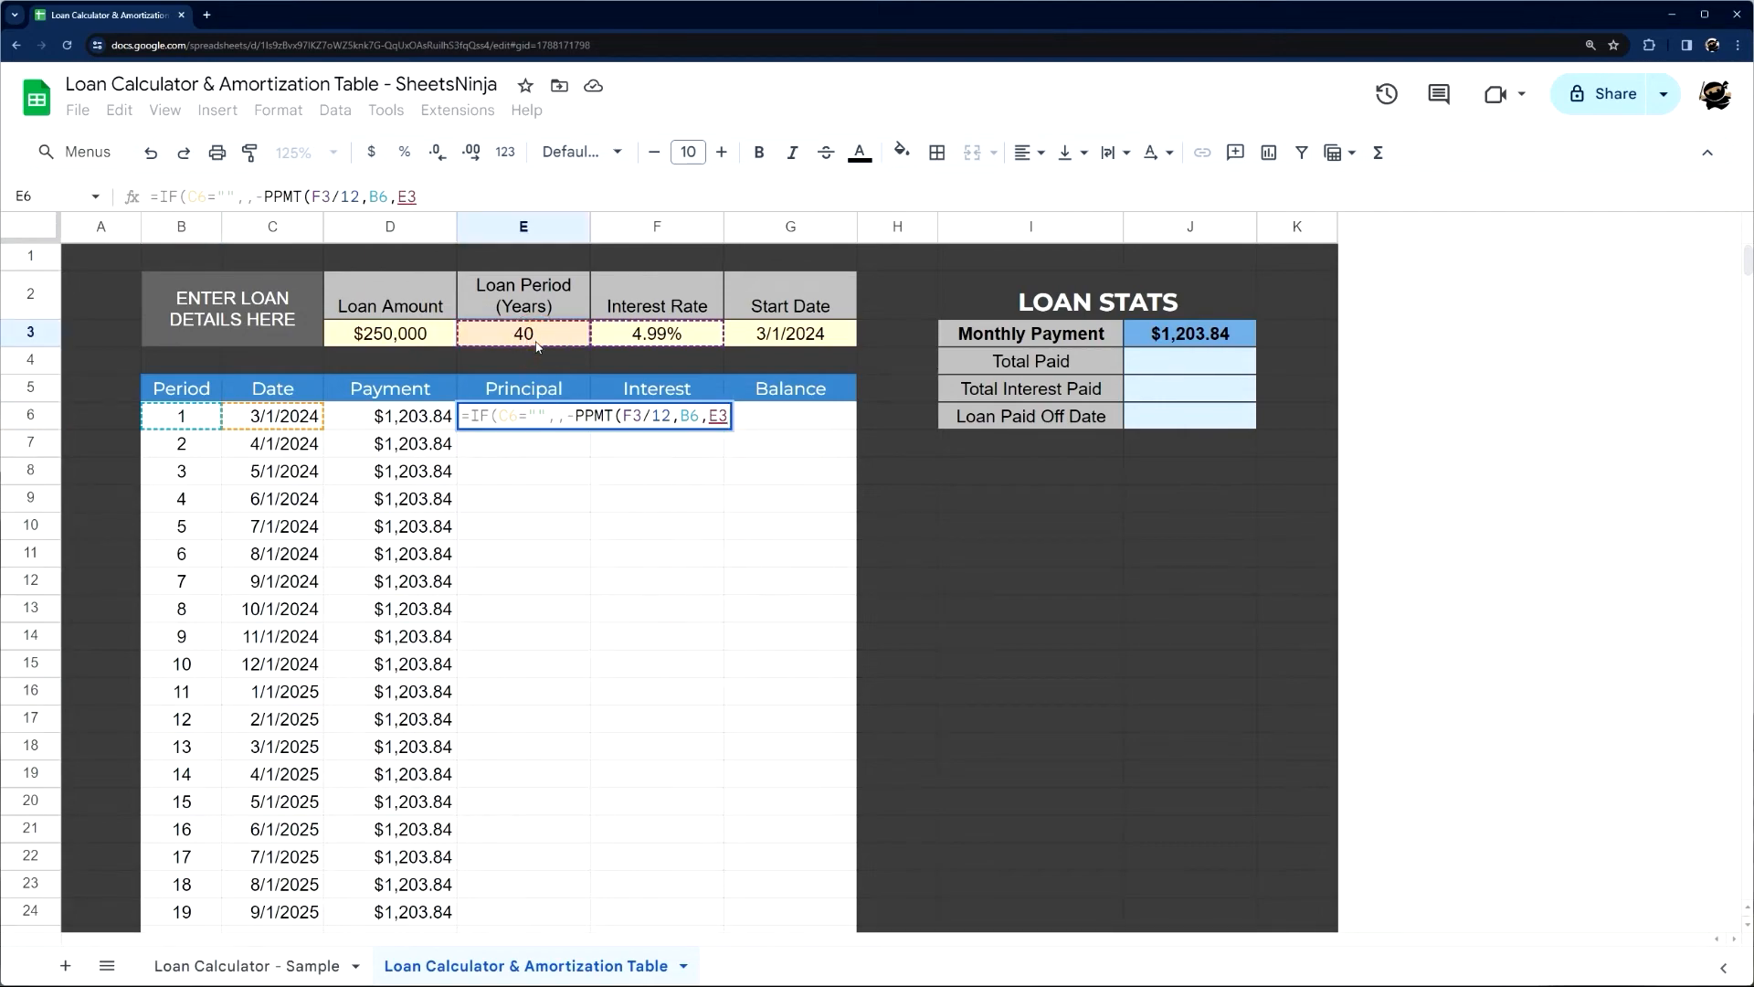
pyautogui.write('*12,')
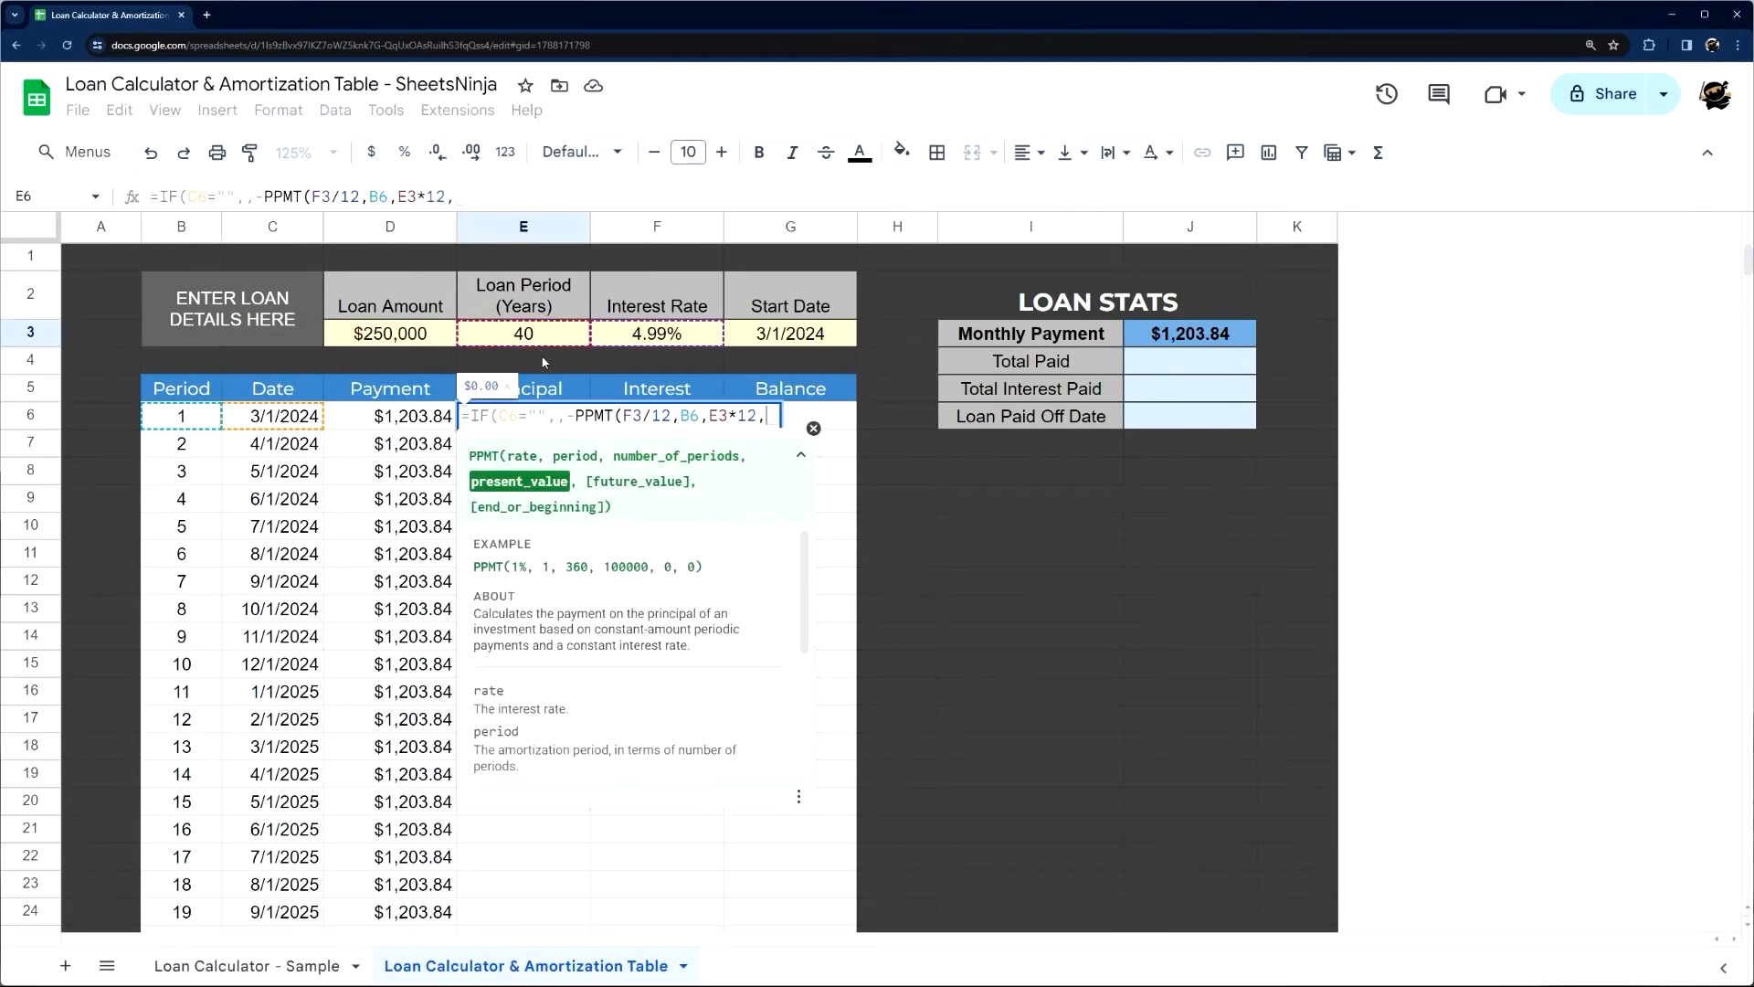
pyautogui.click(372, 338)
pyautogui.write(')')
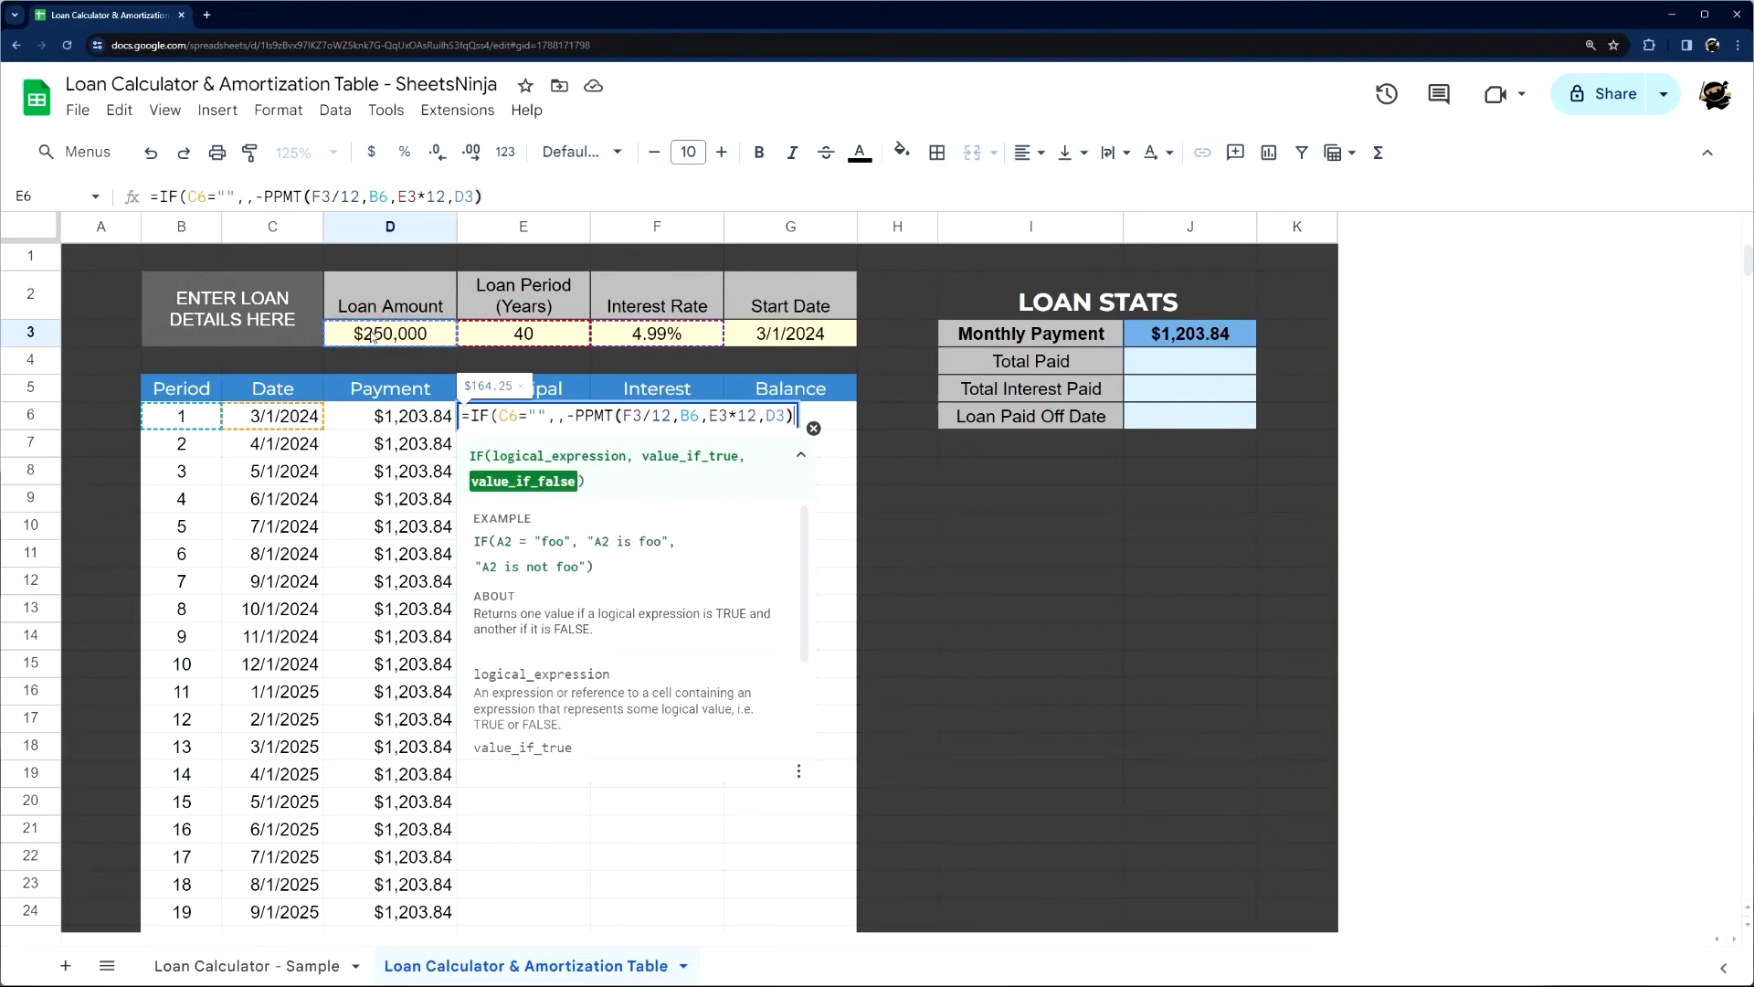
pyautogui.press('Return')
# Make the F3, E3 and D3 references in the E6 Principal formula absolute, as $F$3, $E$3 and $D$3
pyautogui.click(539, 417)
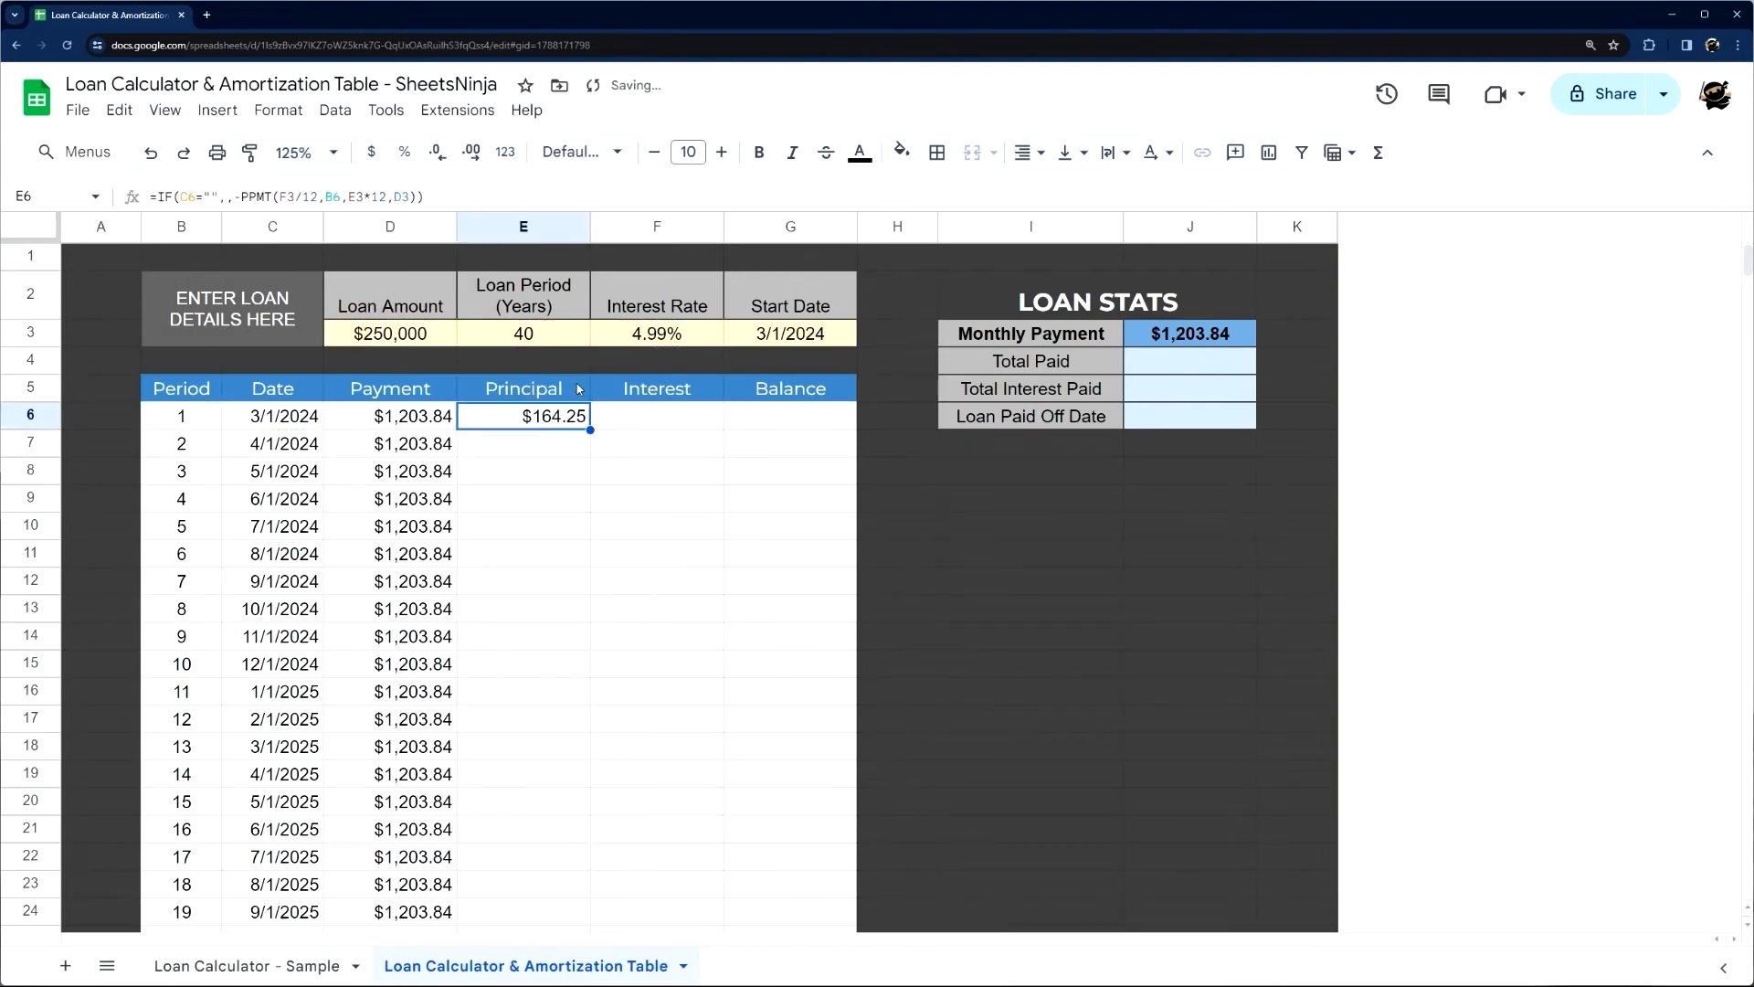
pyautogui.click(283, 193)
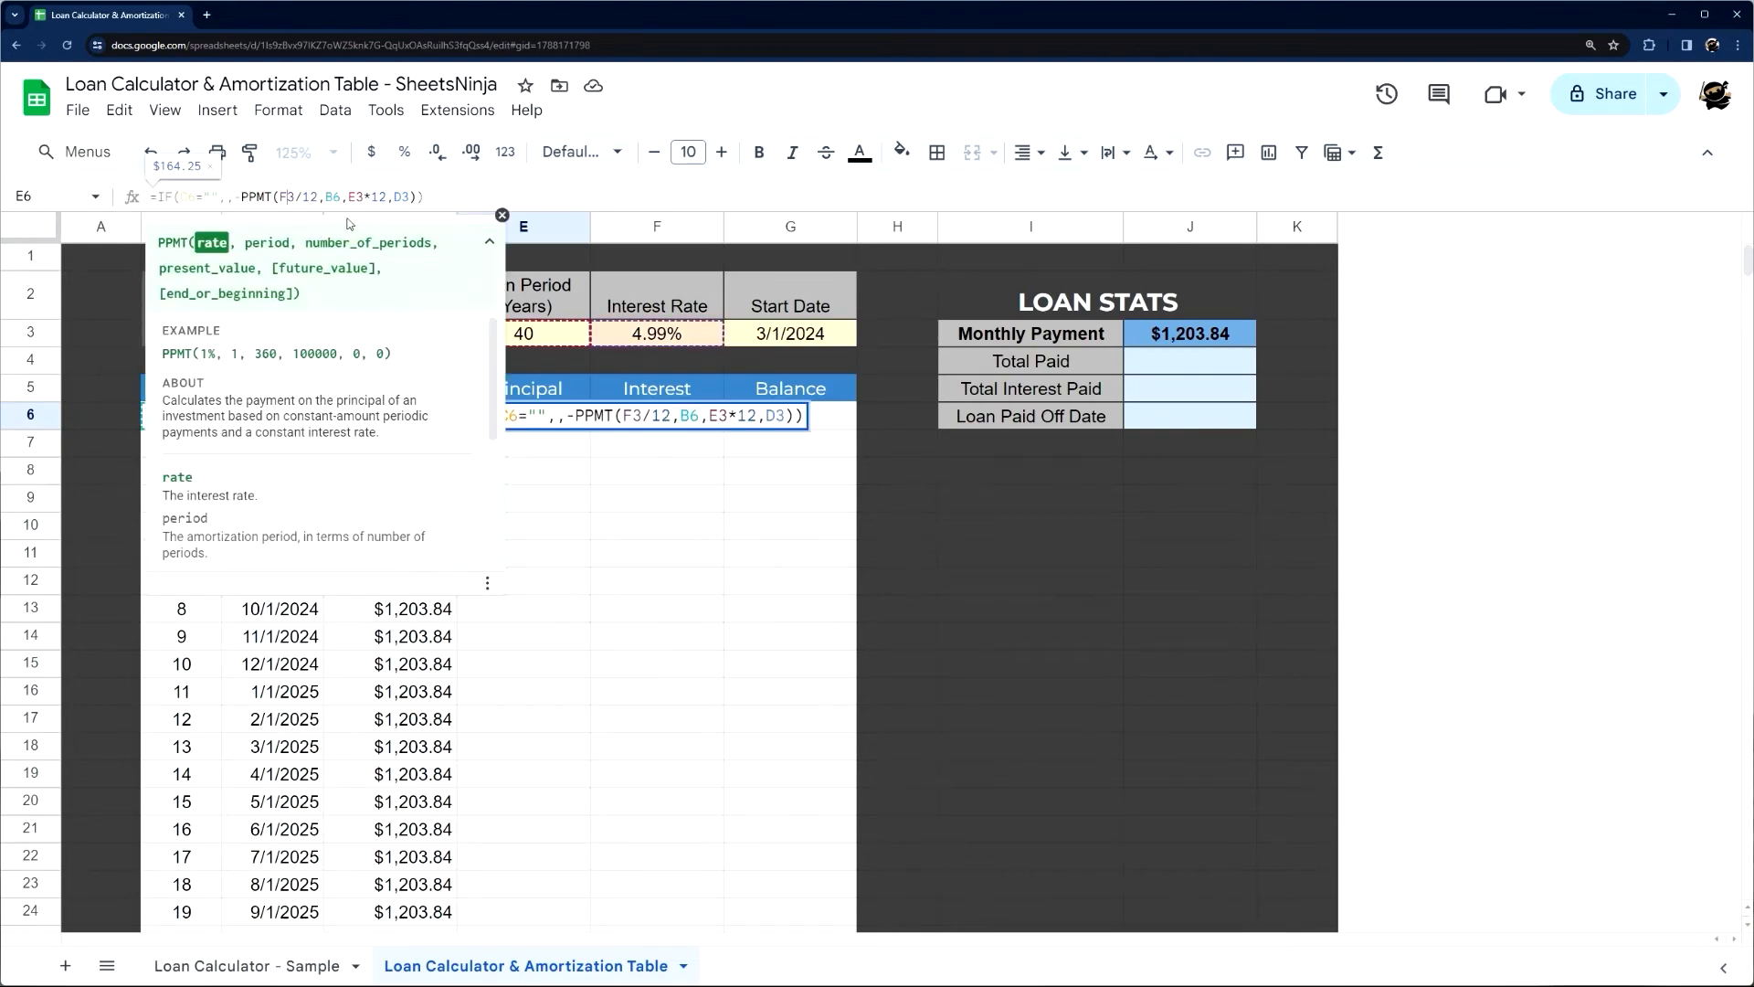
pyautogui.press('F4')
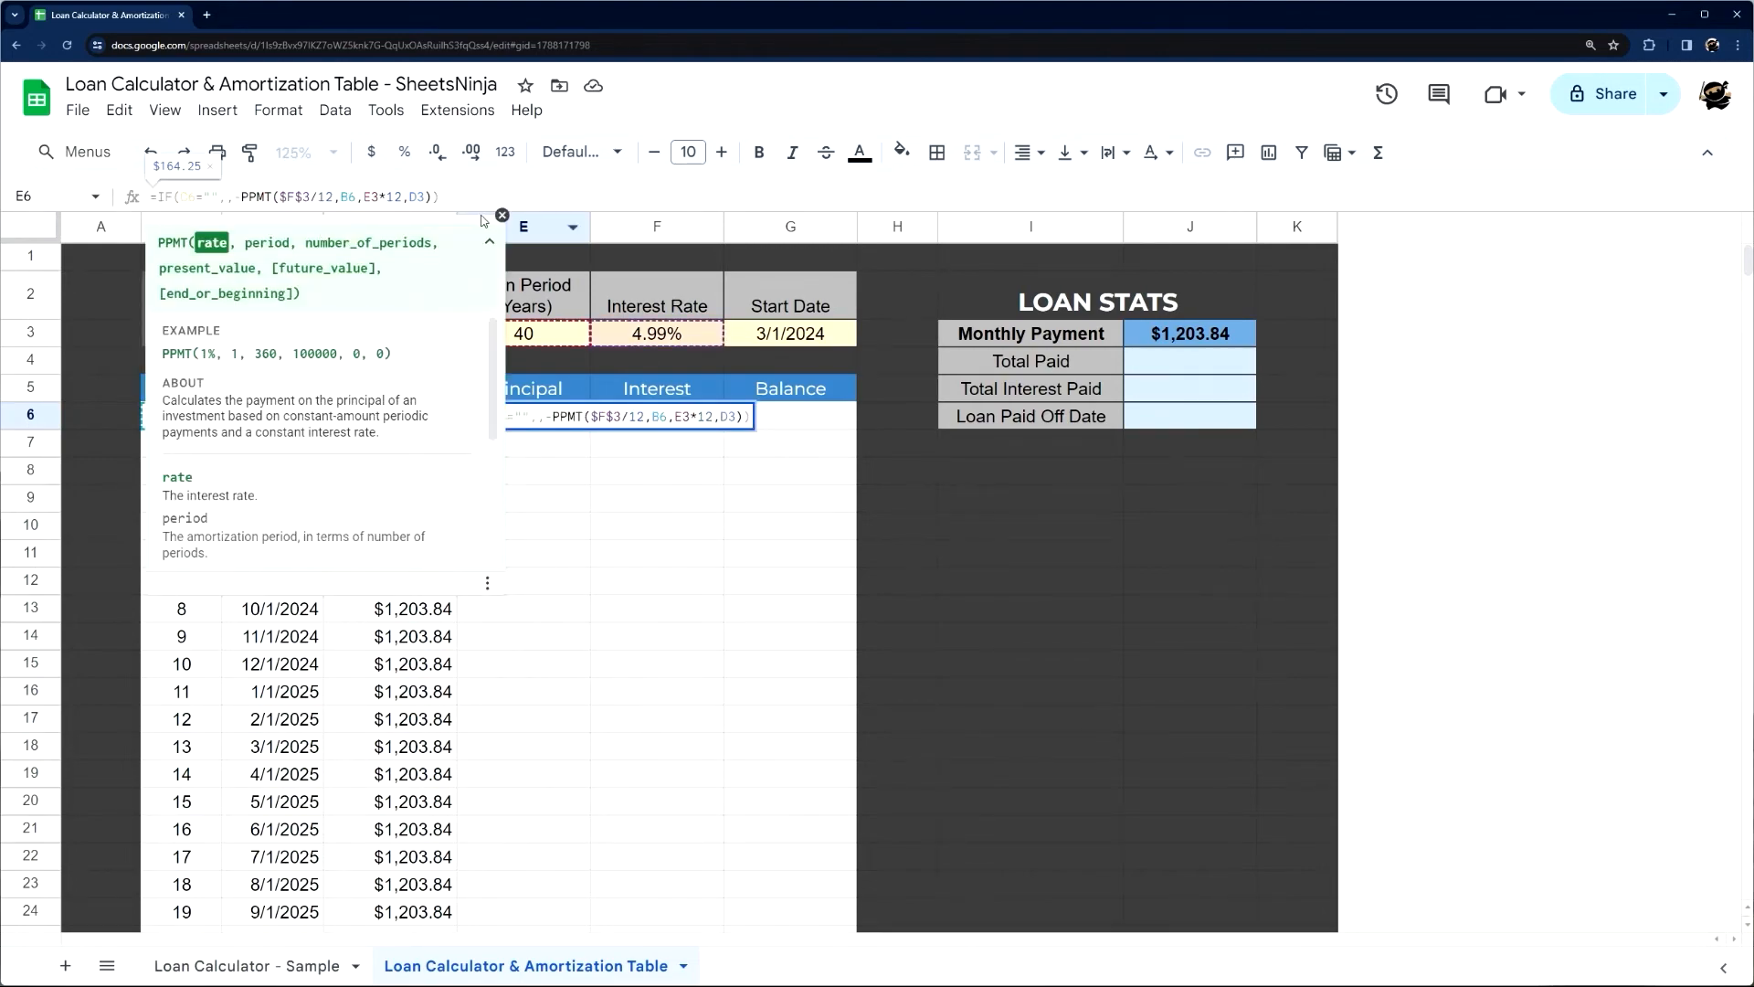
pyautogui.click(502, 214)
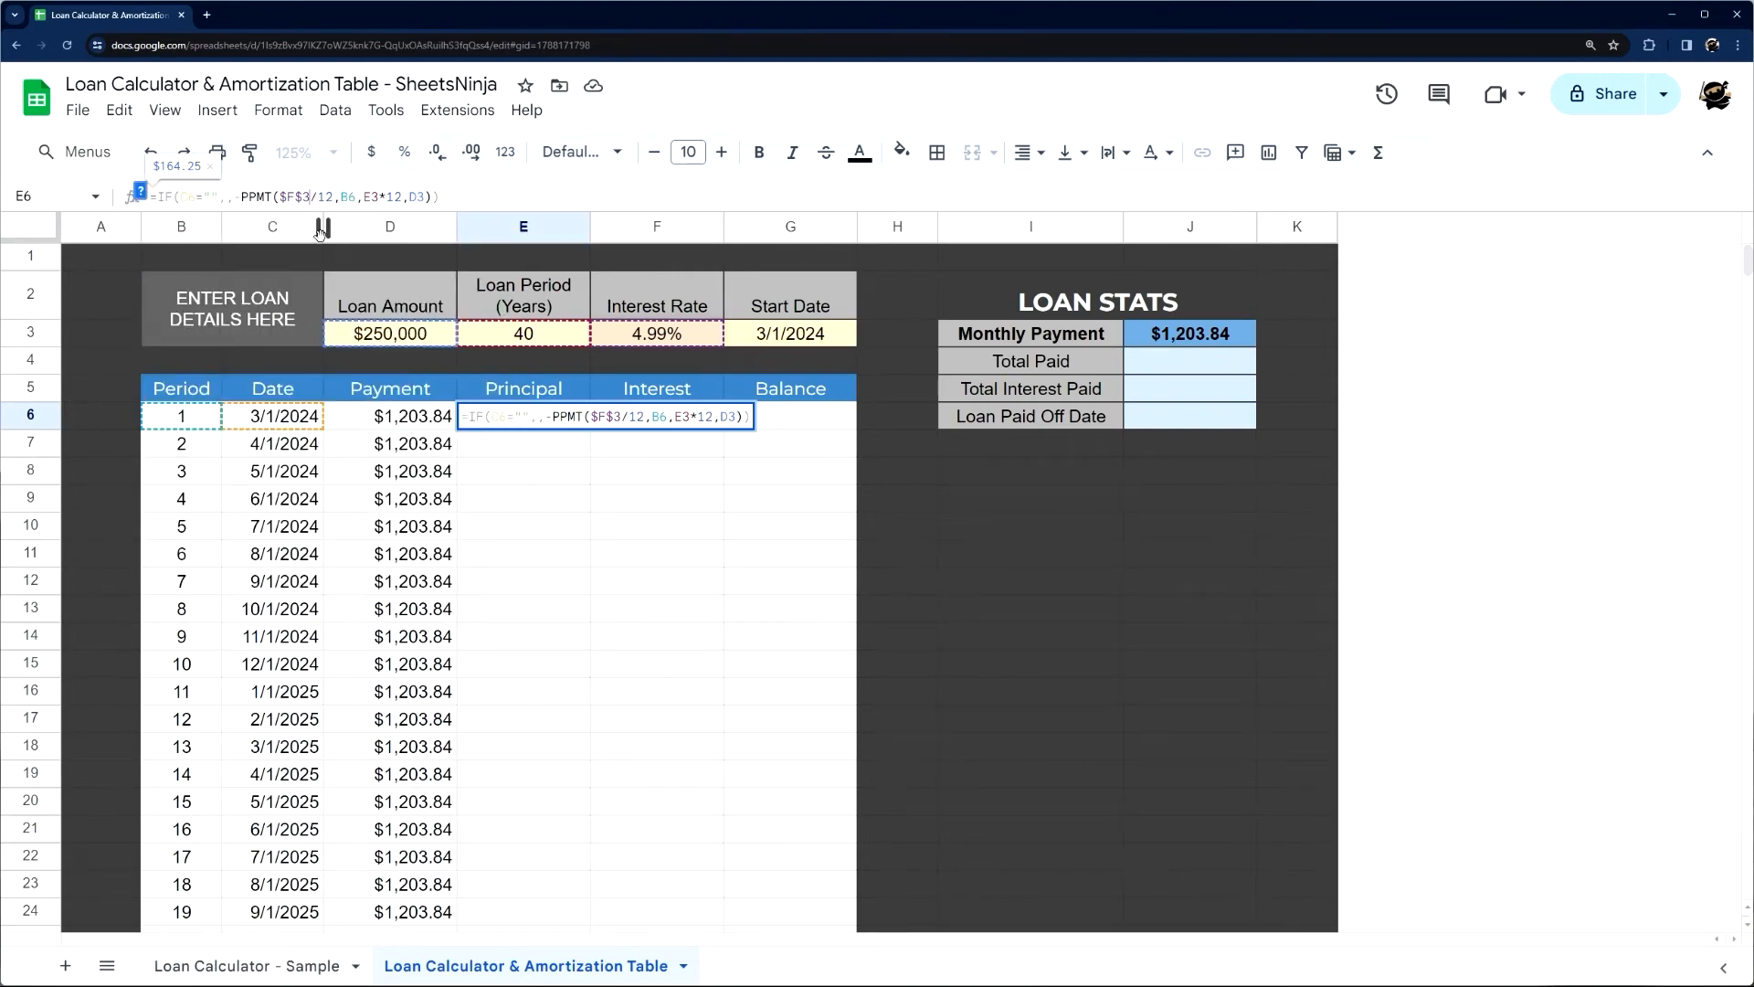
pyautogui.click(374, 197)
pyautogui.press('F4')
pyautogui.click(431, 196)
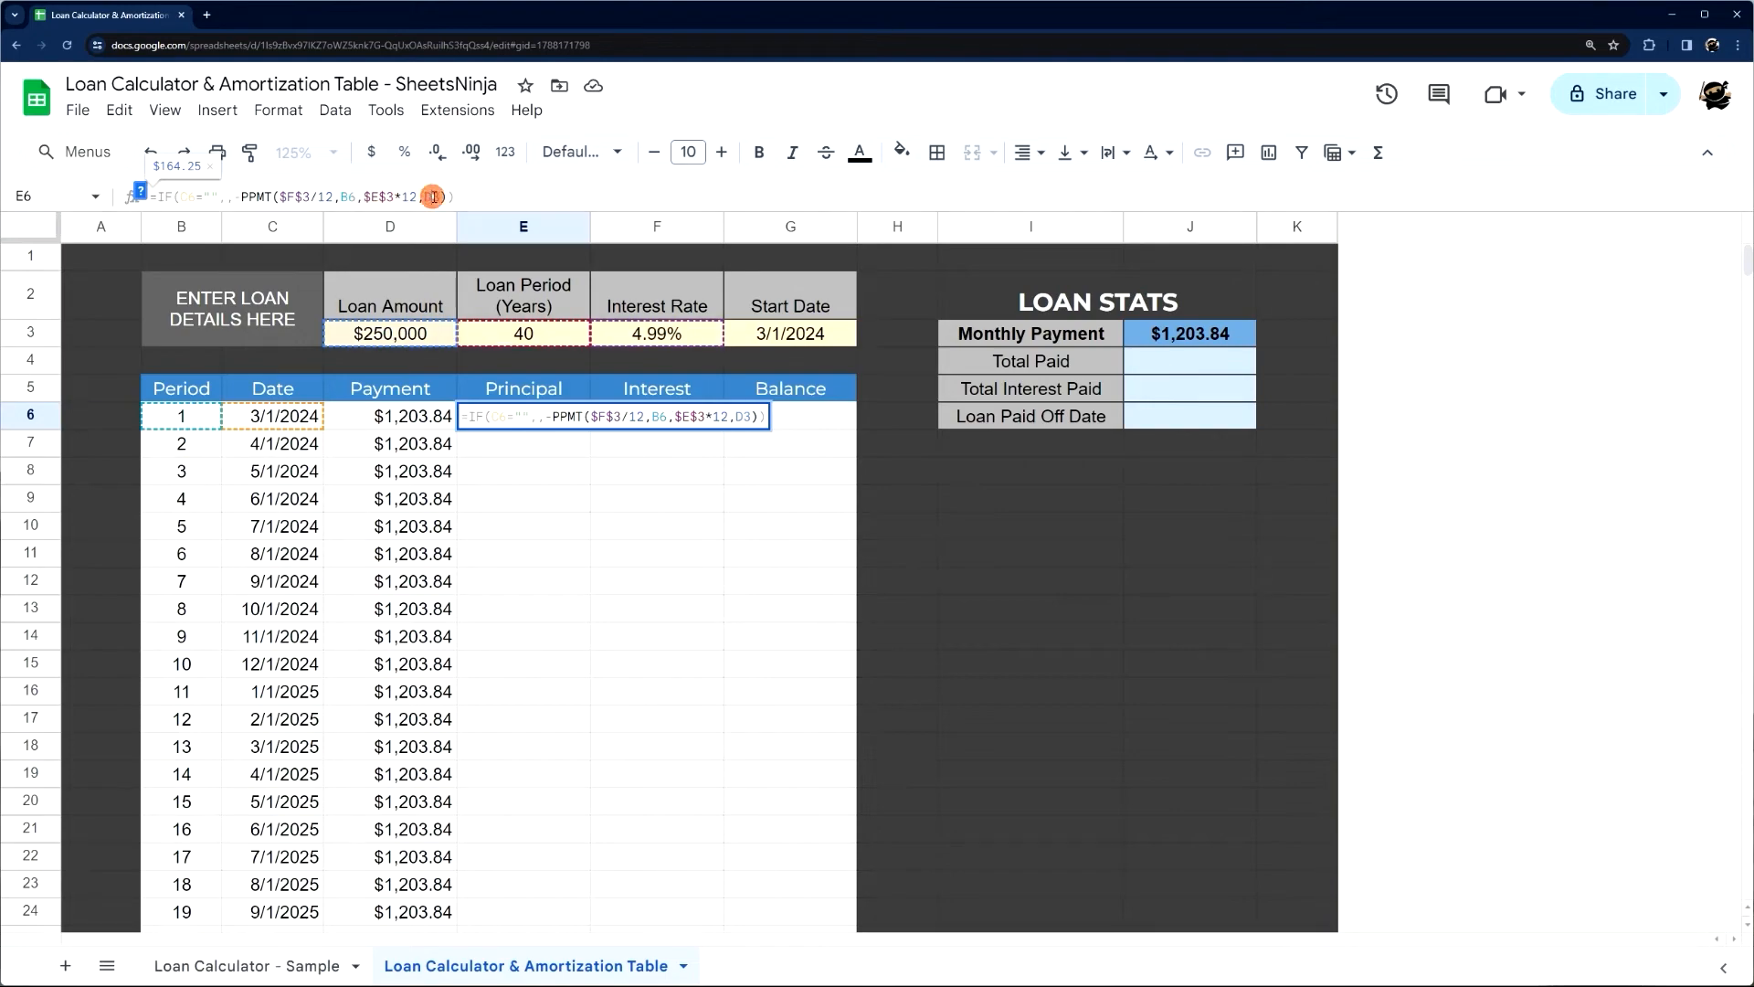
pyautogui.press('Return')
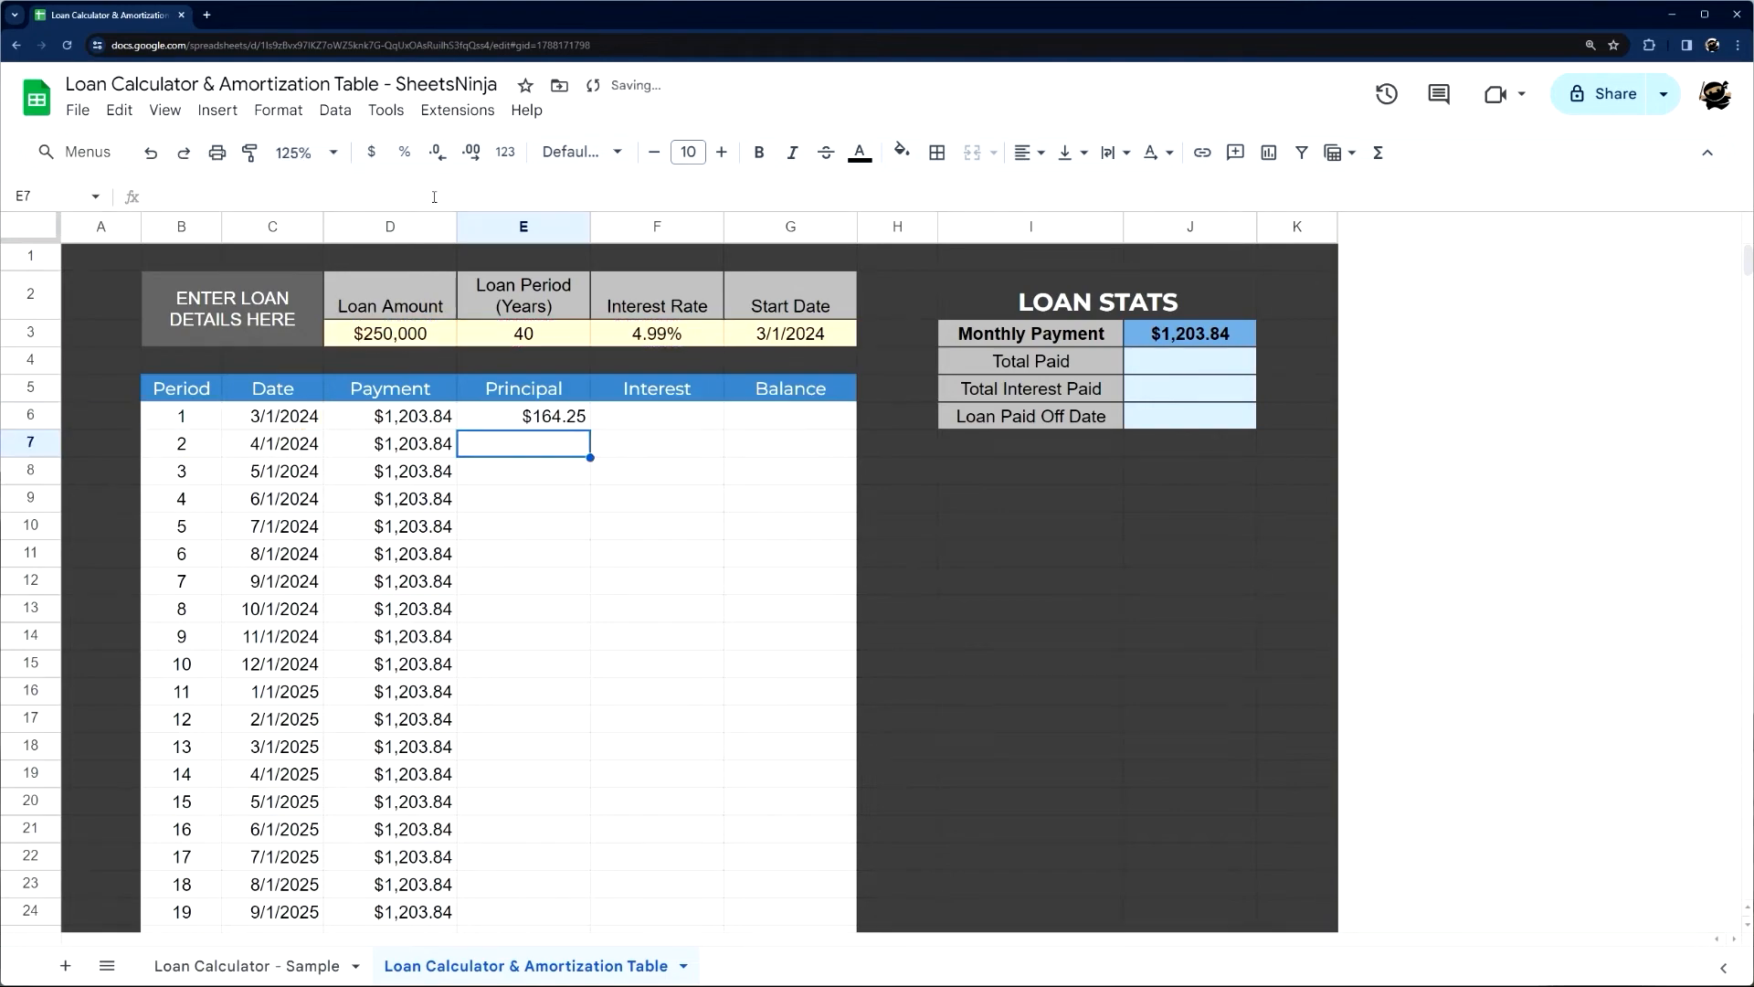
pyautogui.click(555, 415)
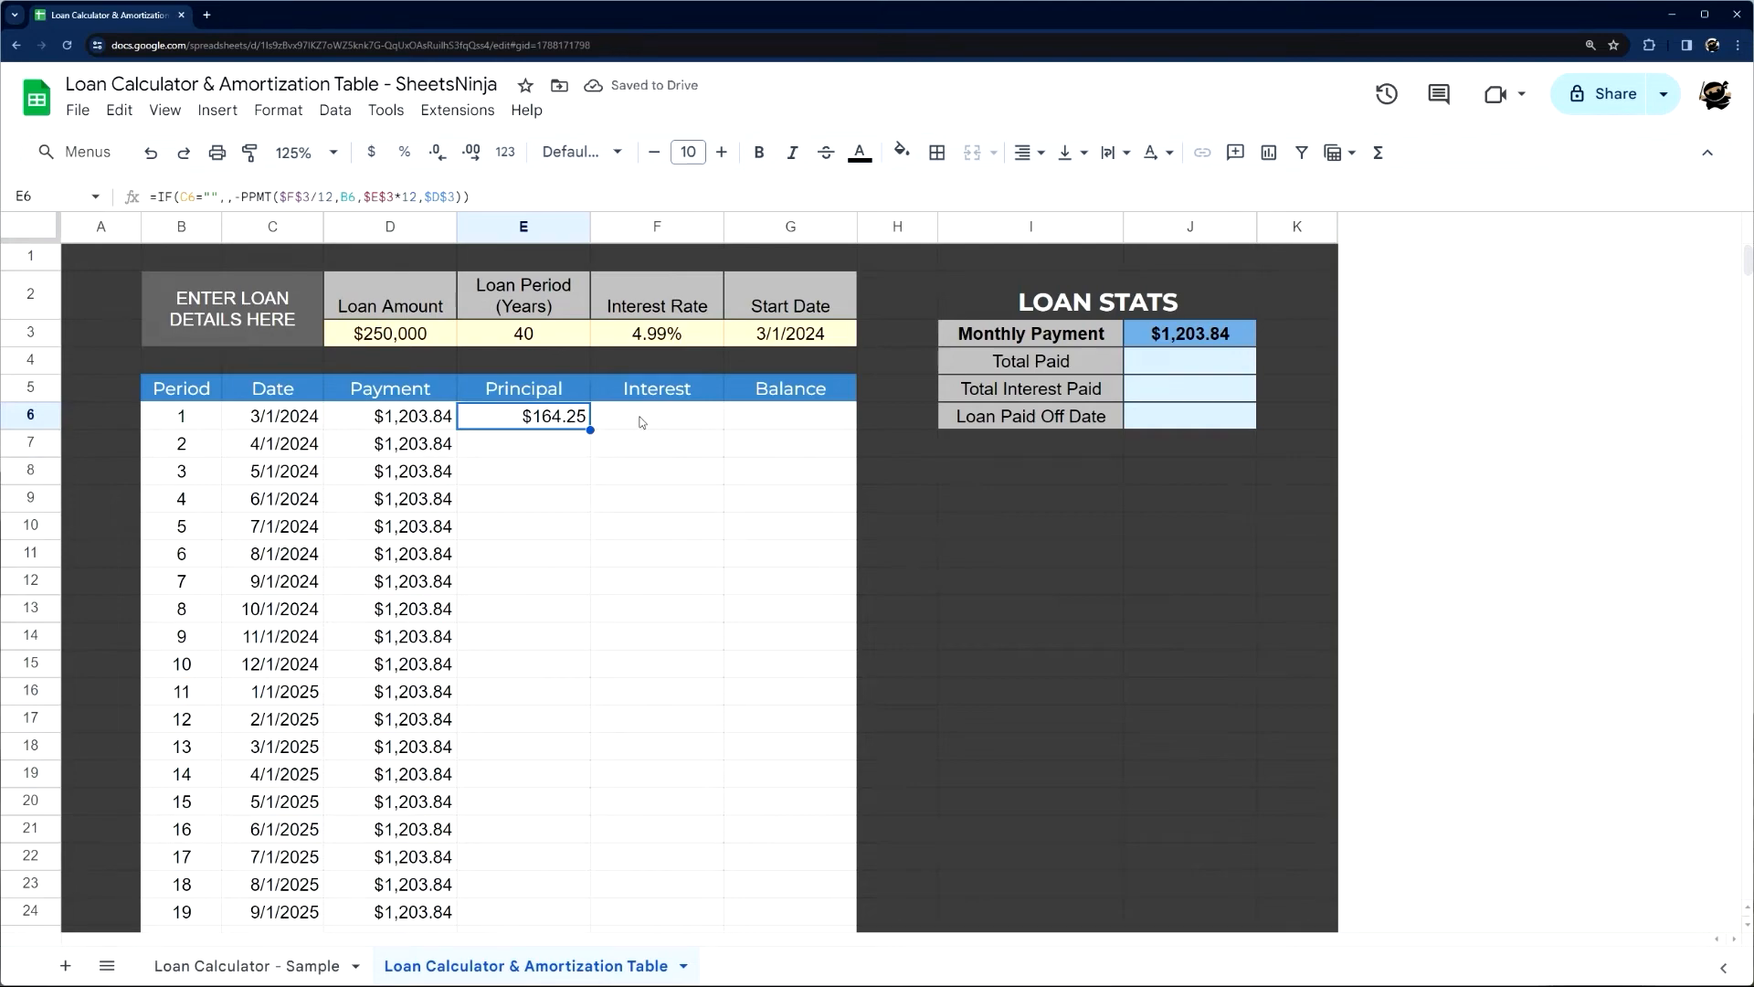
# Examine the Interest formula in F6 of the sample sheet, focusing on its -ipmt function
pyautogui.click(249, 965)
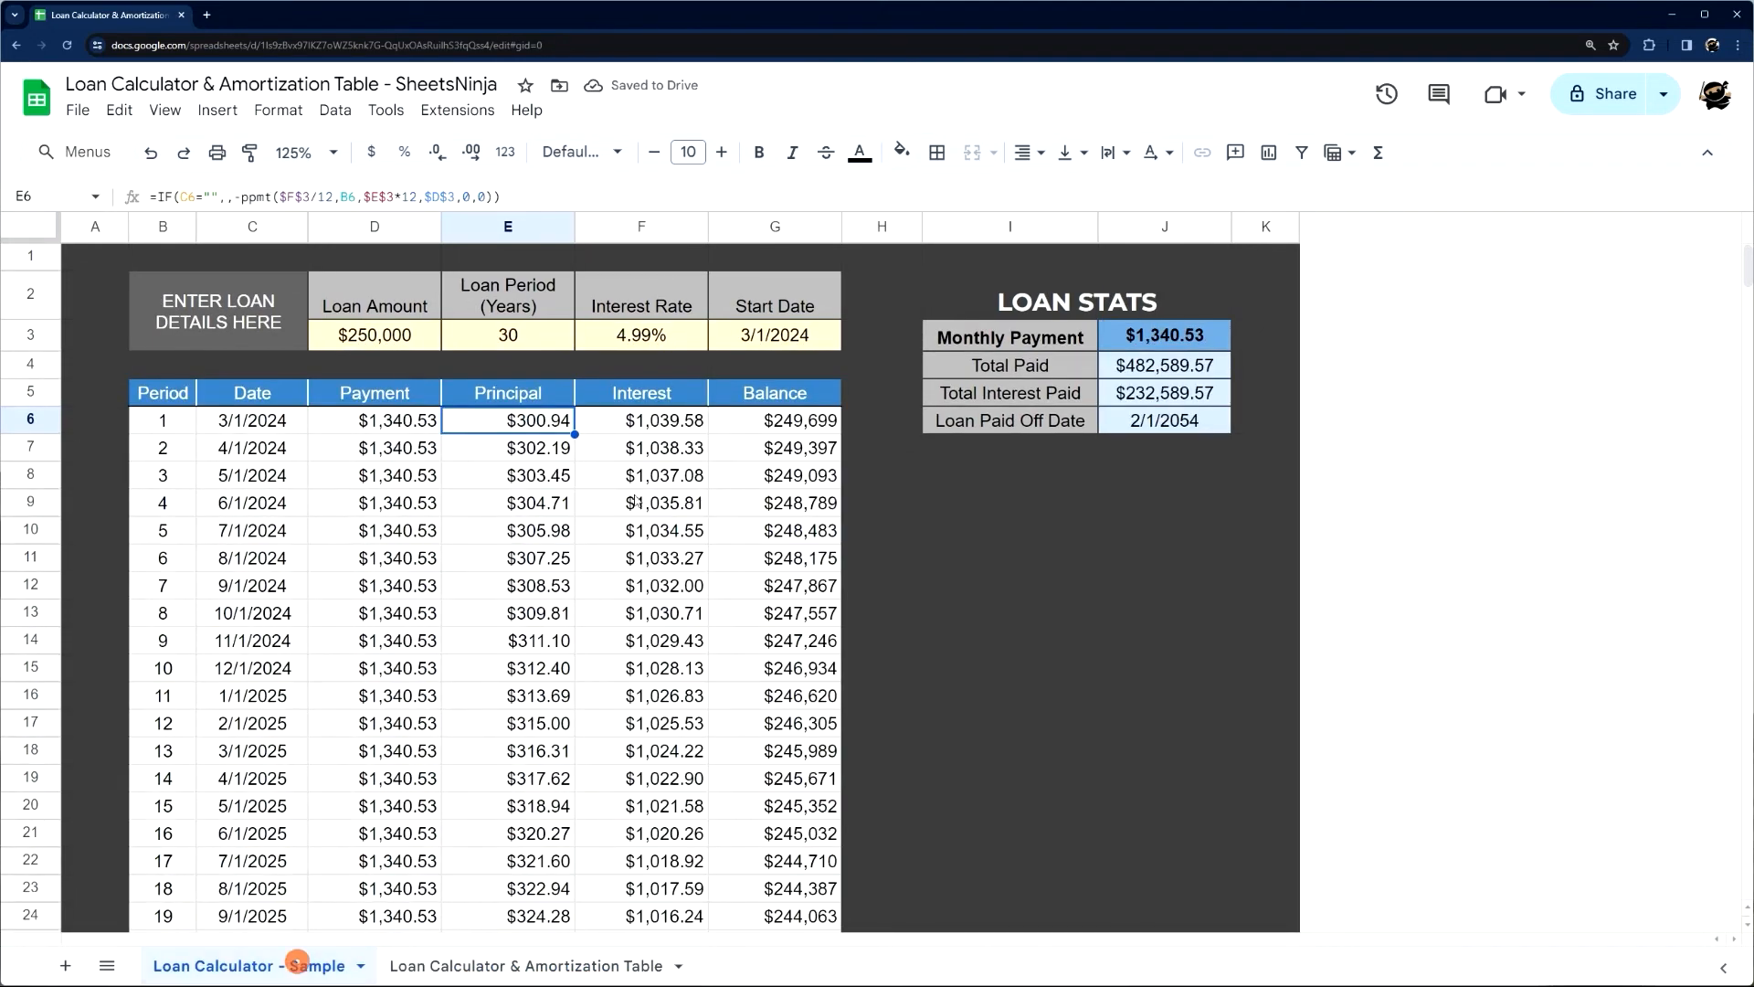
pyautogui.press('Right')
pyautogui.moveTo(235, 194); pyautogui.dragTo(265, 195)
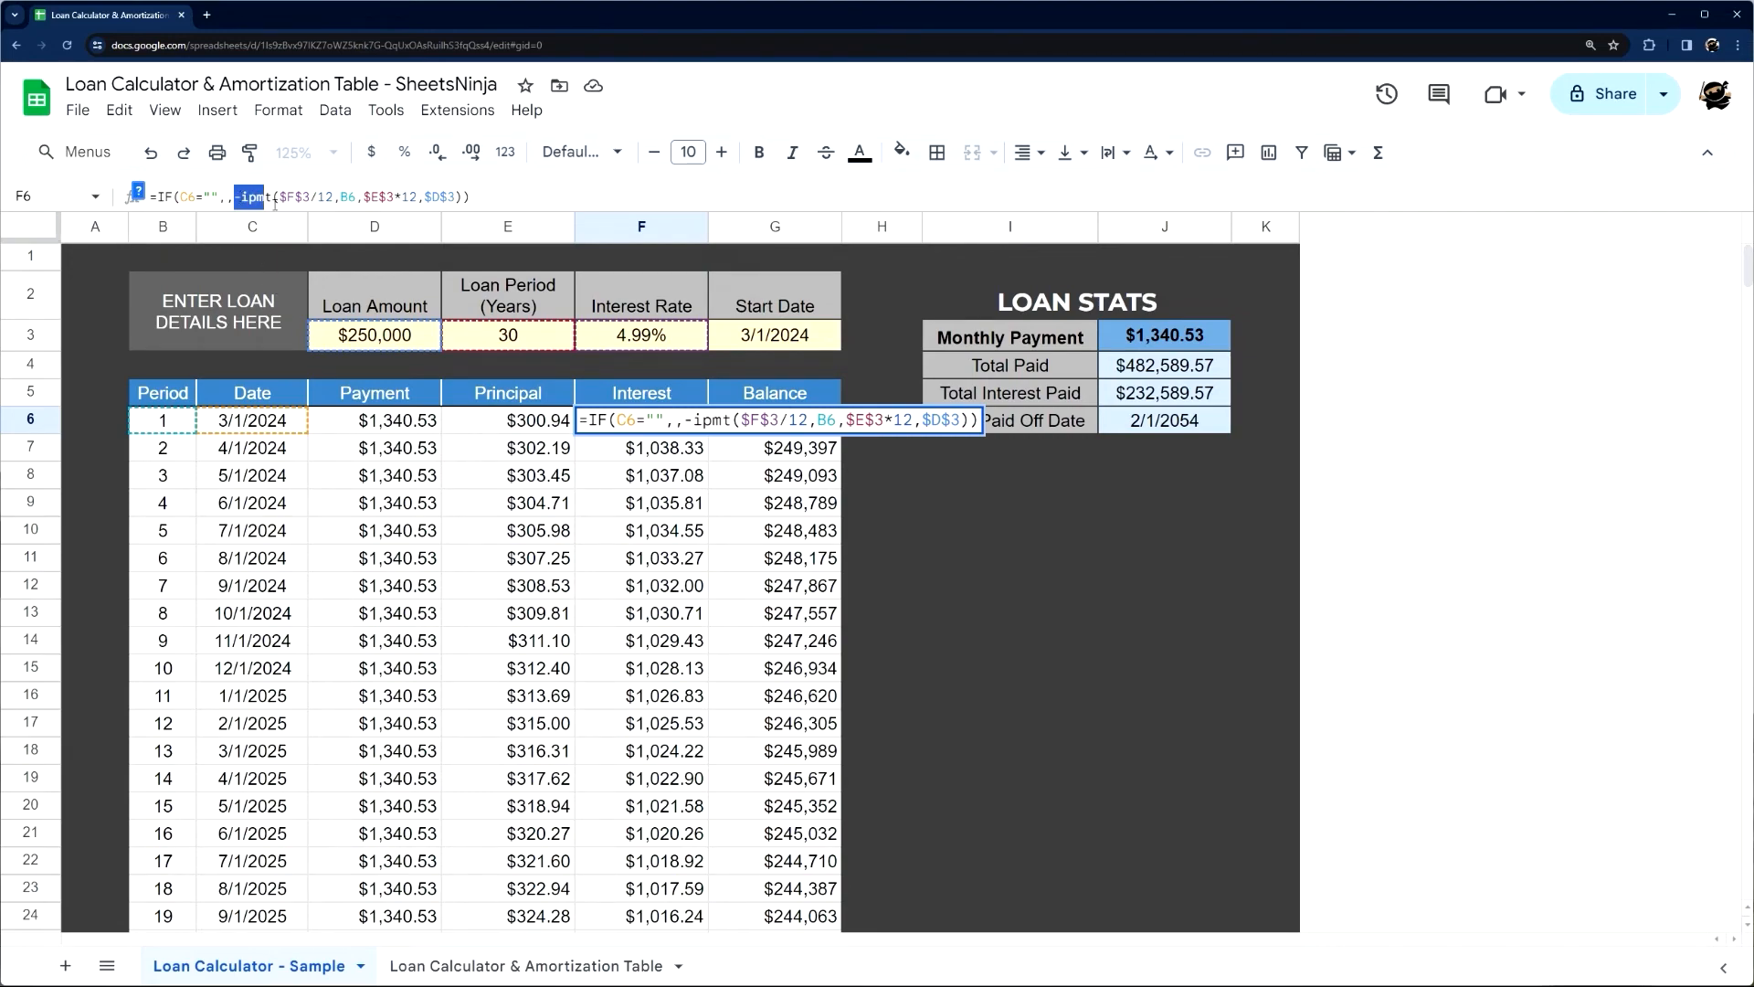
# In the new calculator sheet, begin the Interest formula in F6 as =IF(C6="",,-IPMT( and show the function's argument help
pyautogui.click(464, 964)
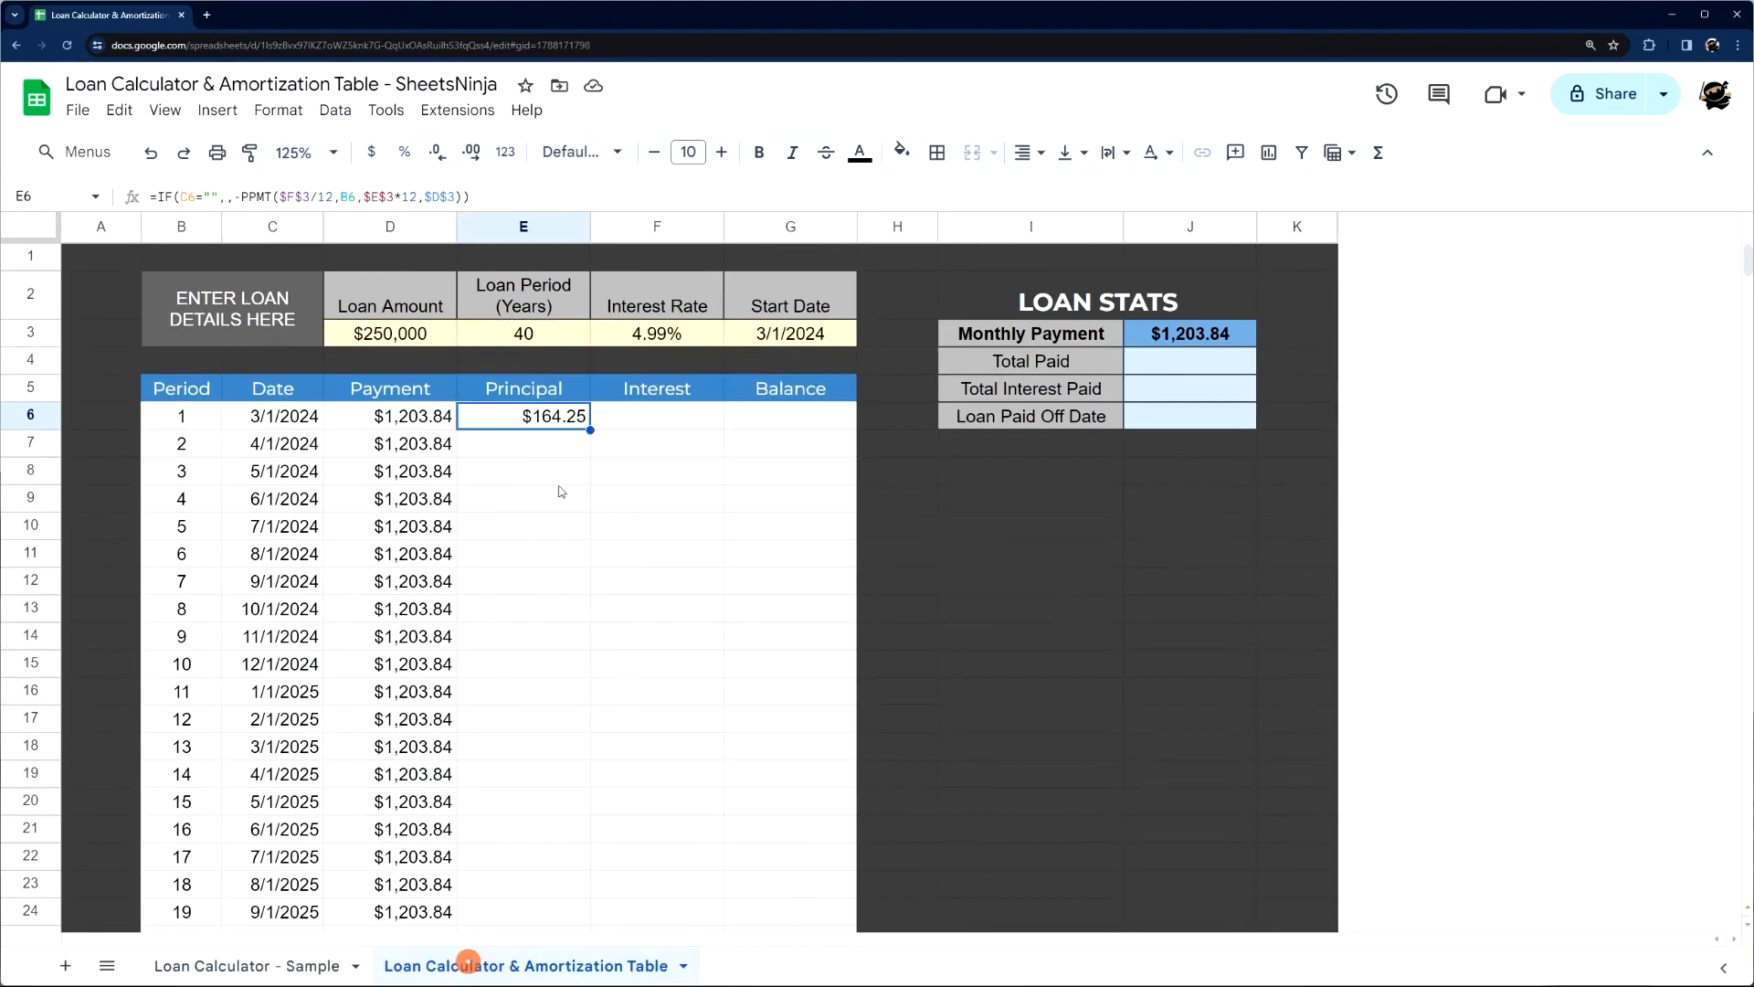
pyautogui.click(627, 423)
pyautogui.write('=IF(C')
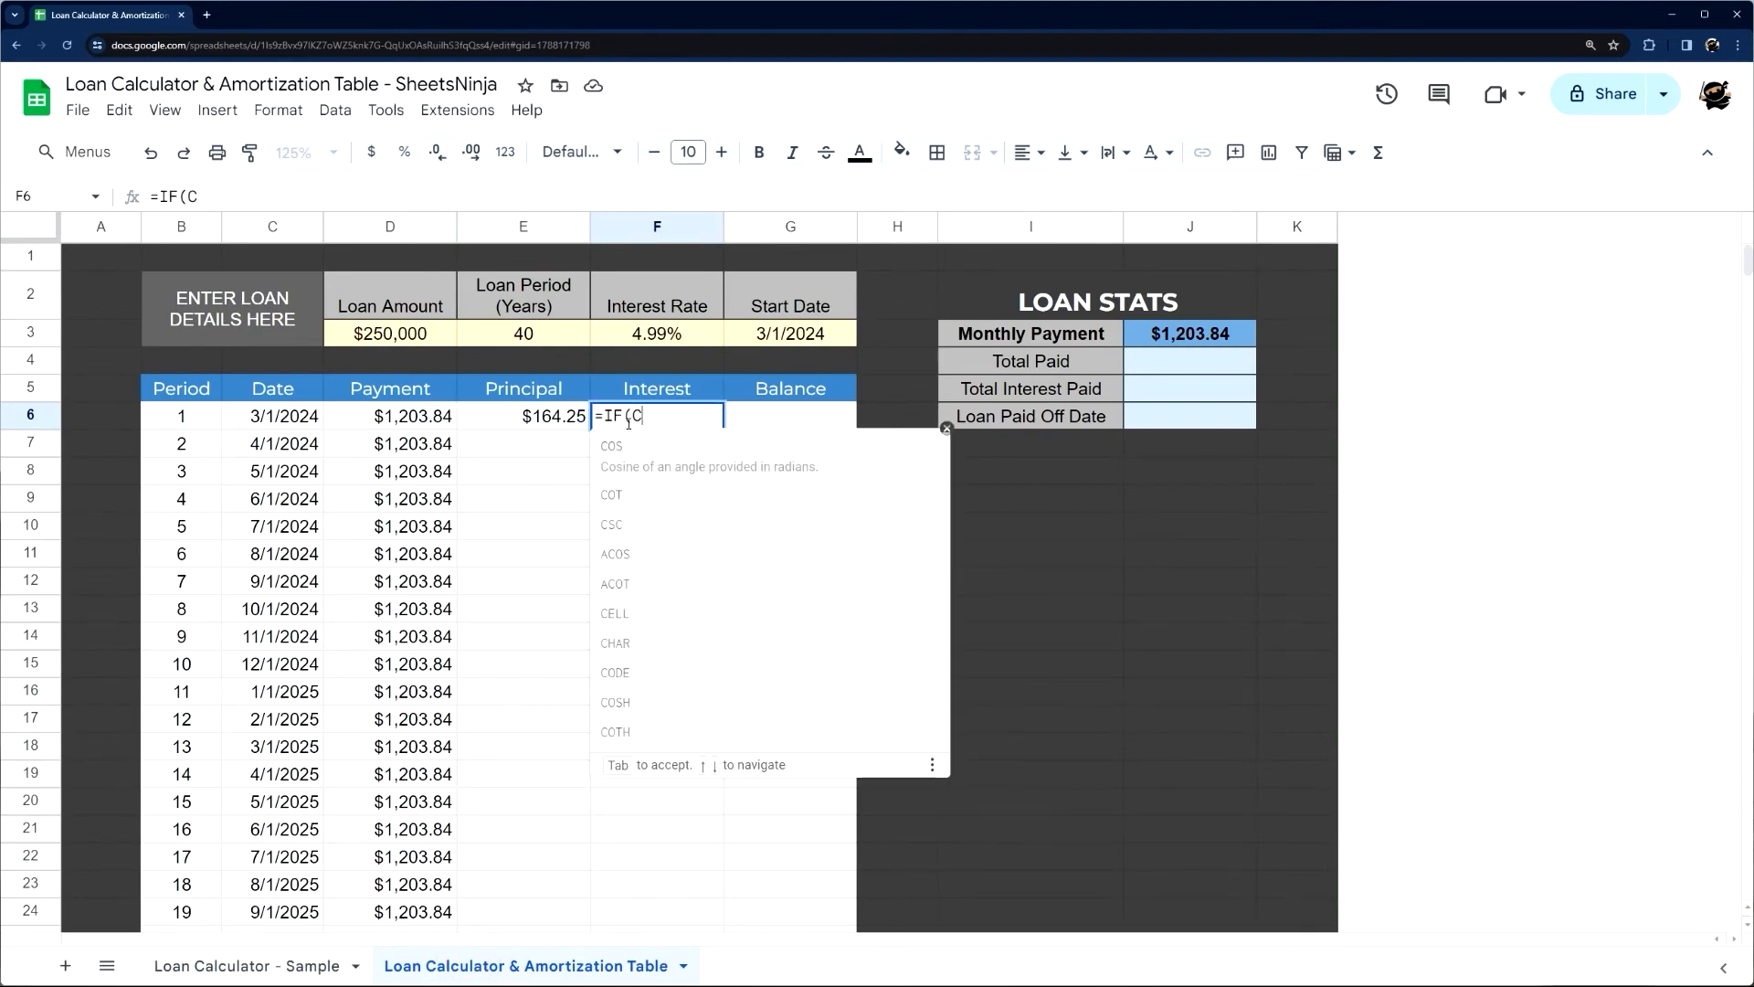
pyautogui.write('6="",,')
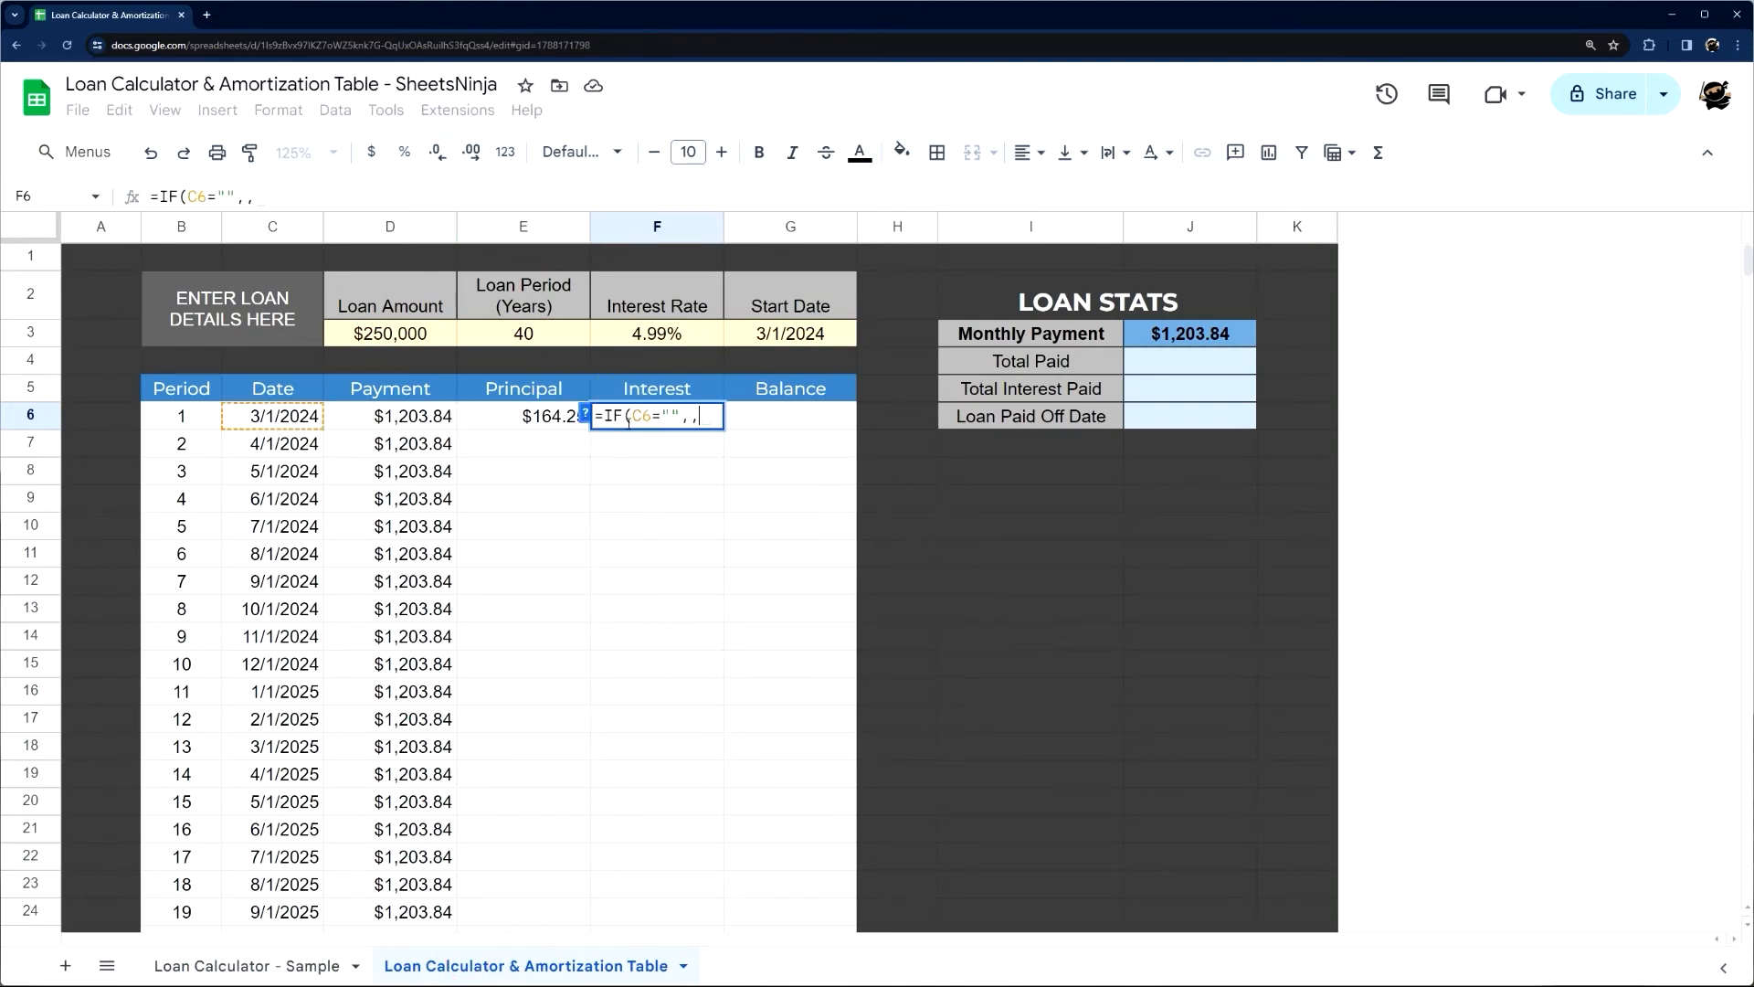
pyautogui.write('-ip')
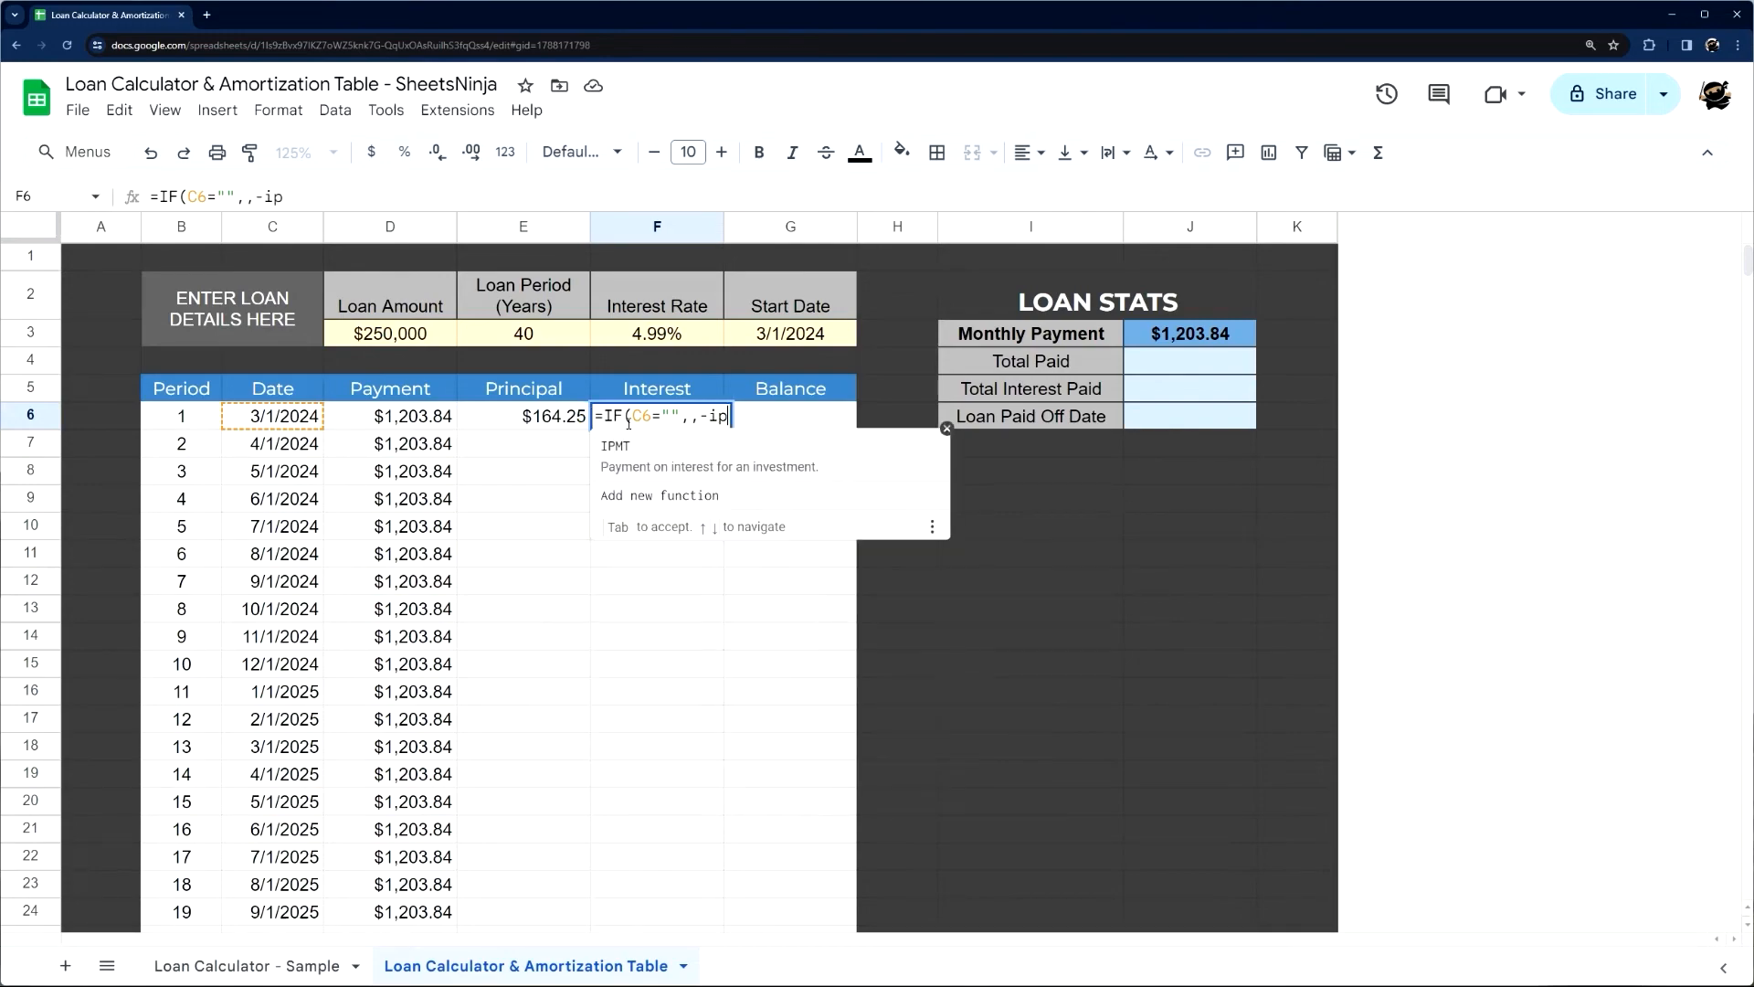
pyautogui.click(663, 448)
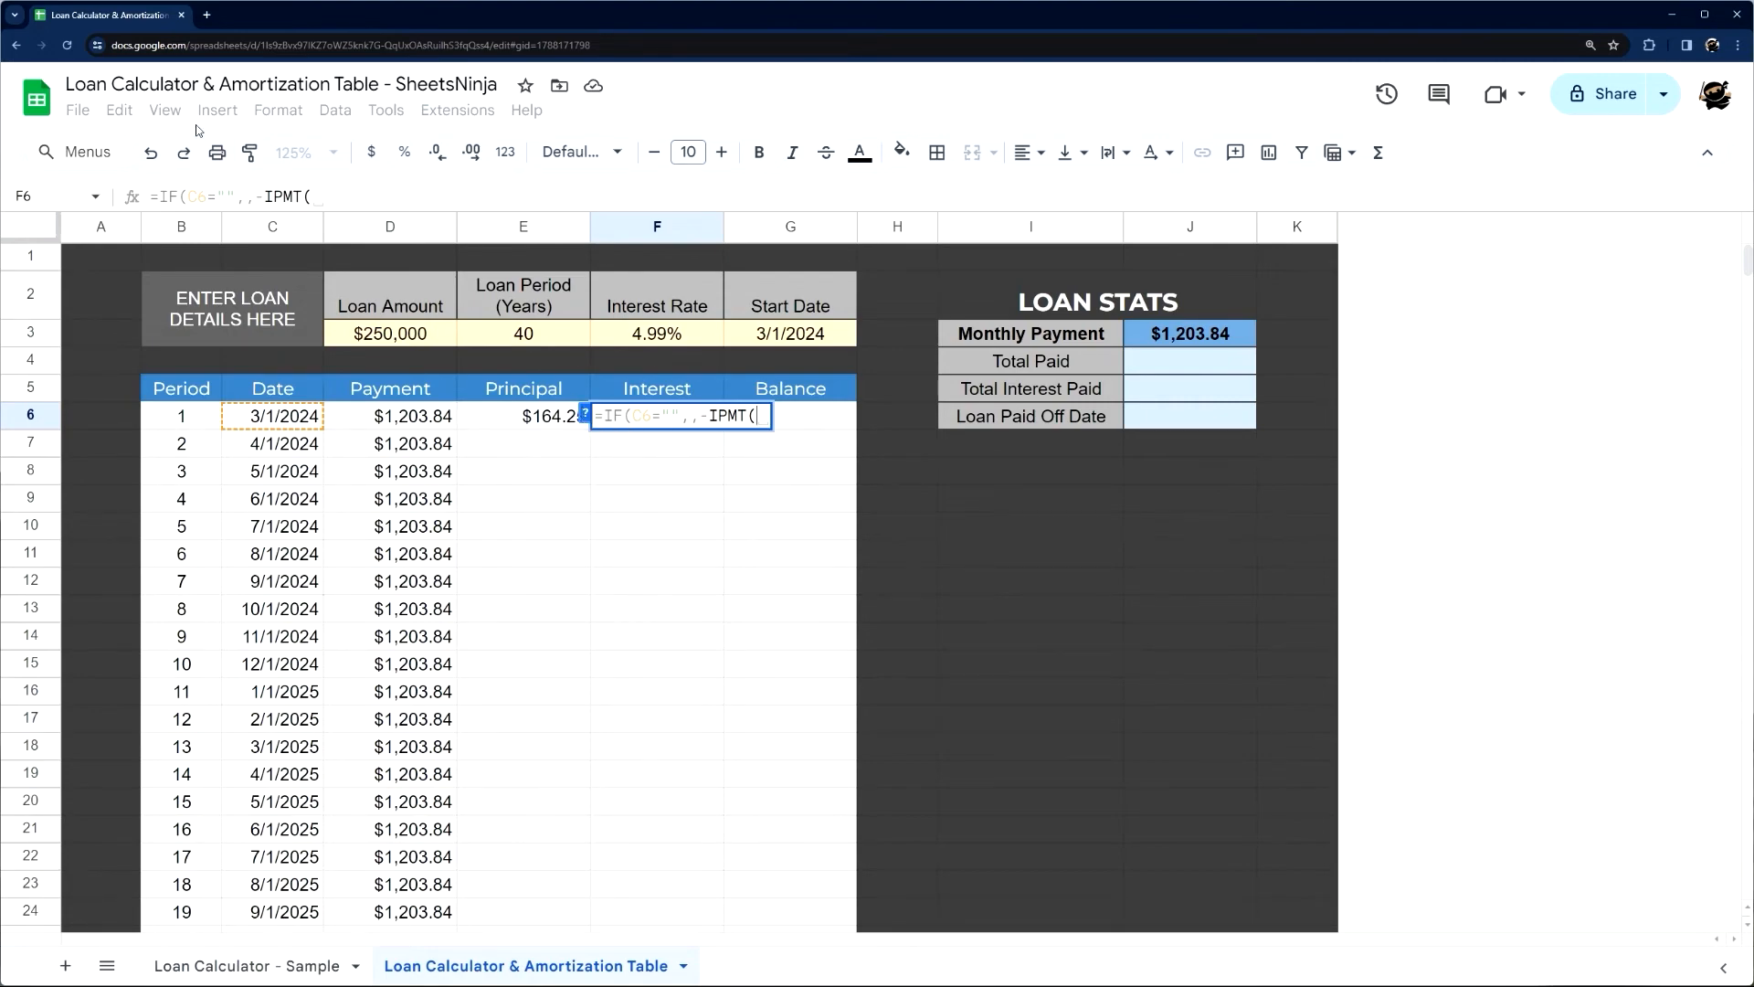
pyautogui.click(585, 416)
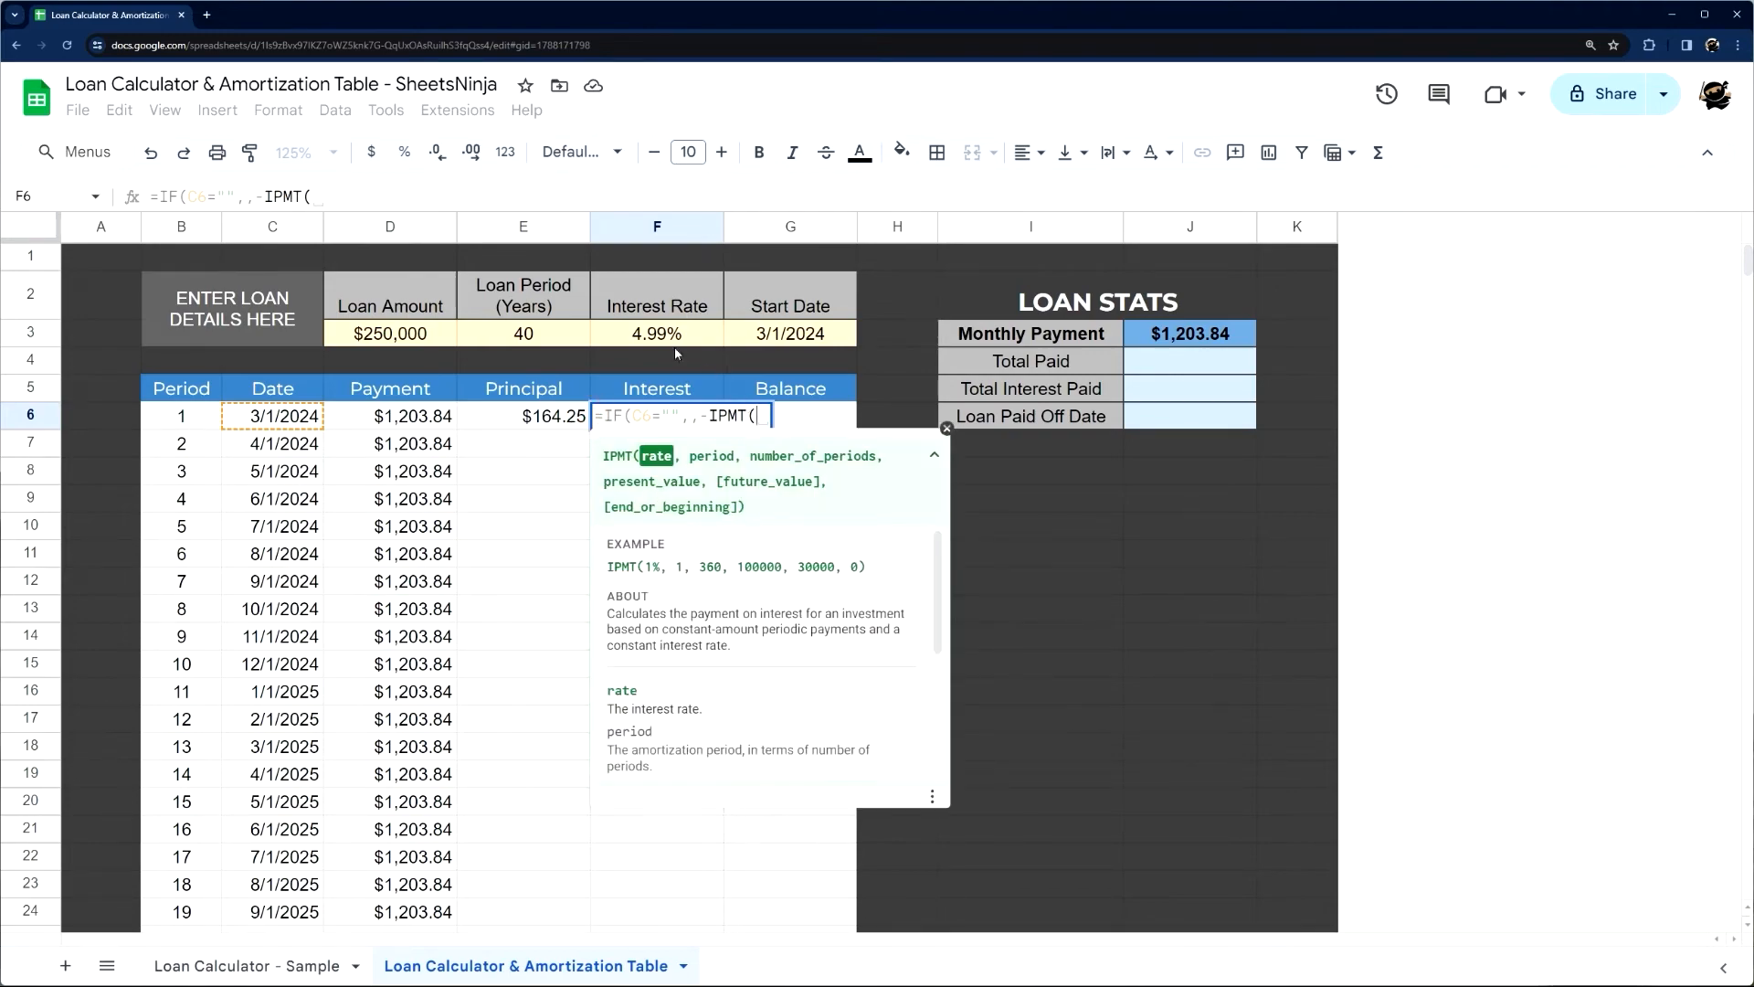
# Complete the IPMT arguments in the F6 Interest formula with F3/12, B6, E3*12 and D3
pyautogui.click(640, 338)
pyautogui.write('/')
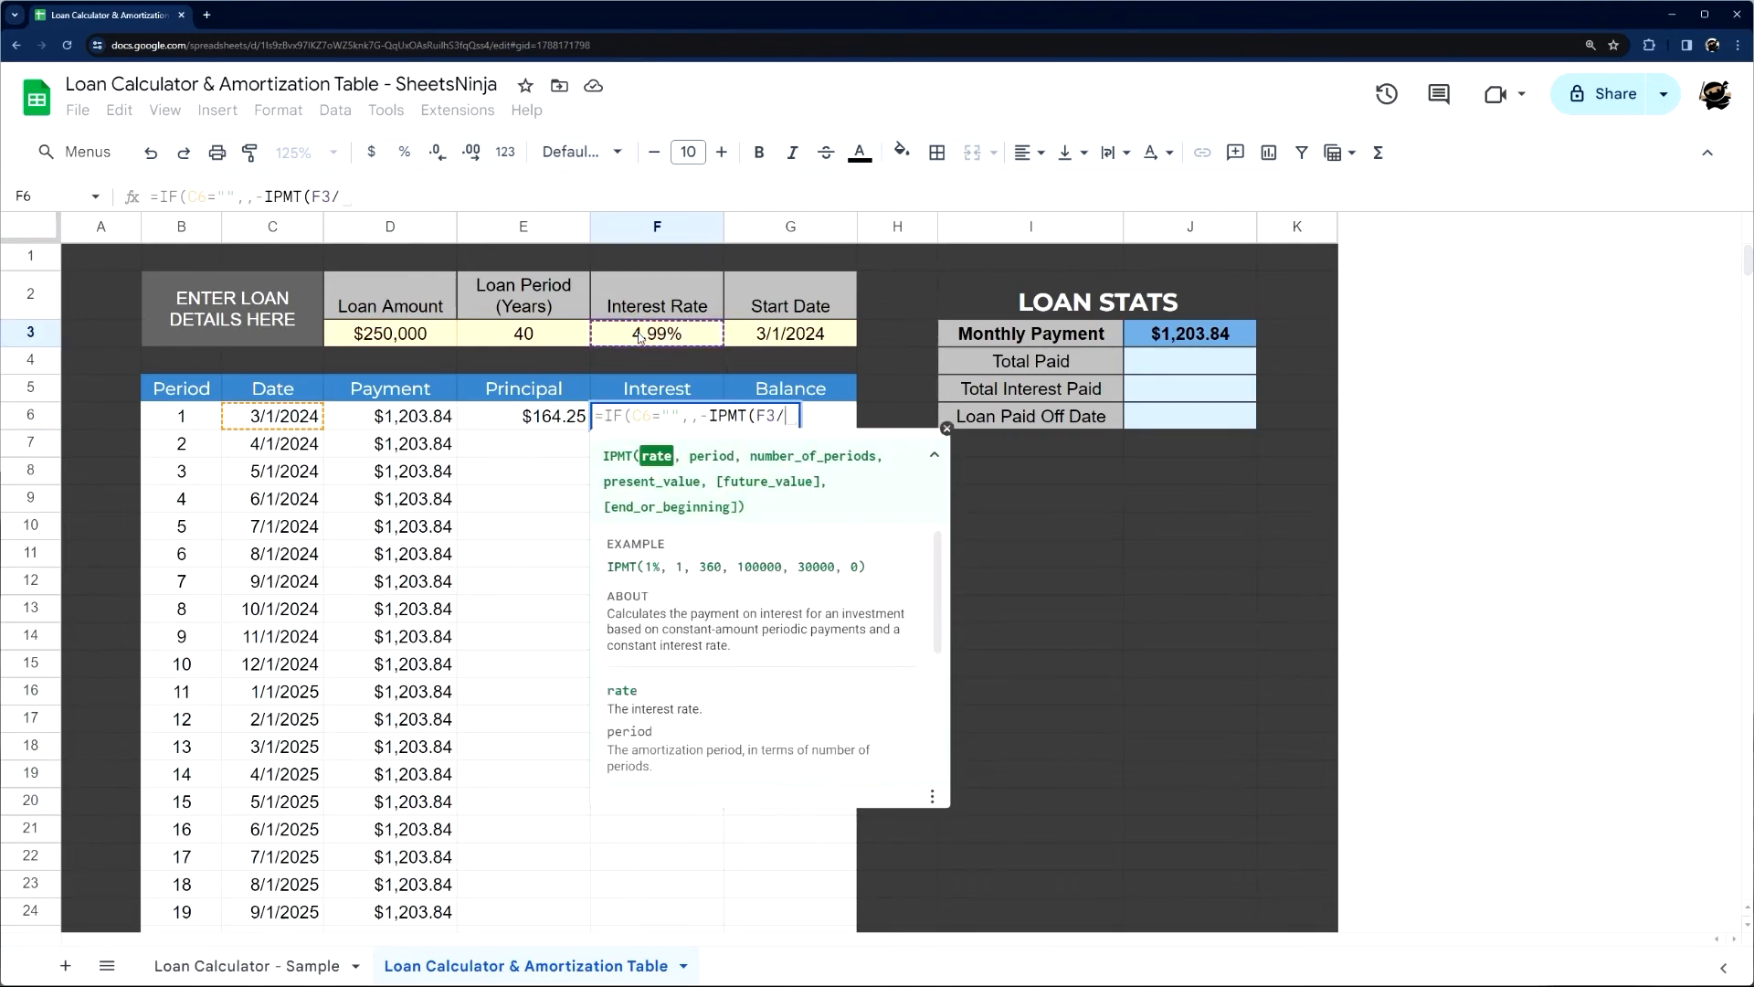
pyautogui.write('12,')
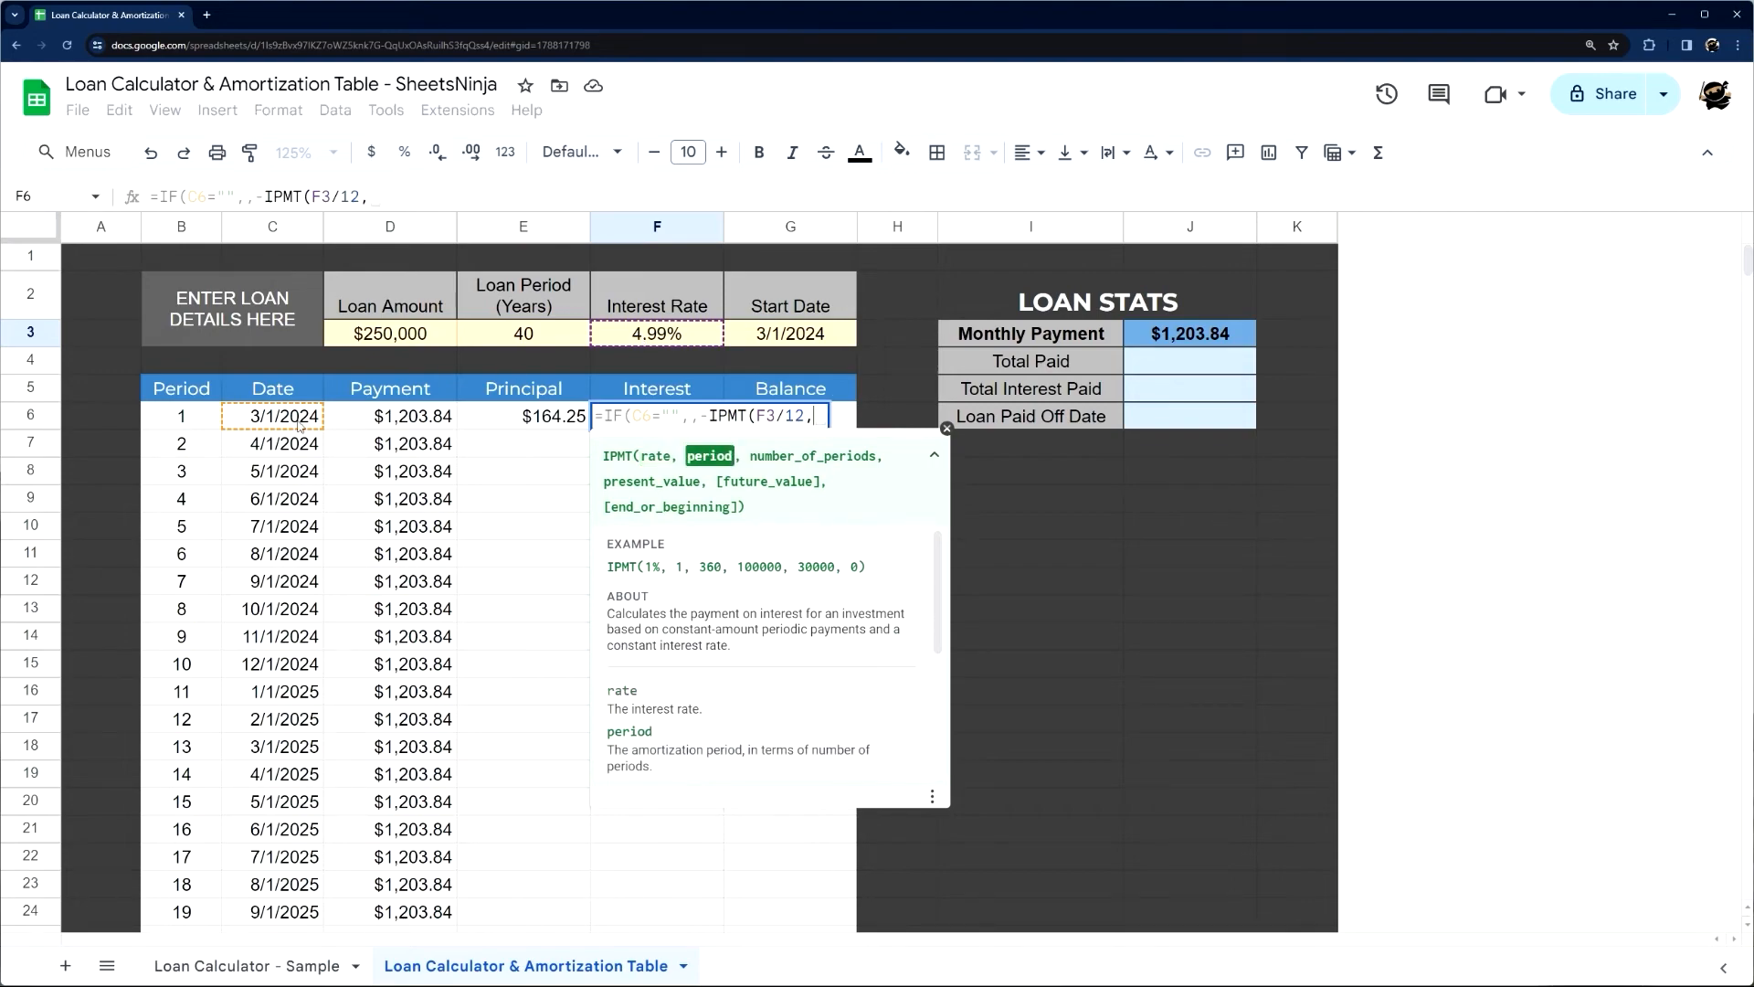
pyautogui.click(197, 422)
pyautogui.write(',')
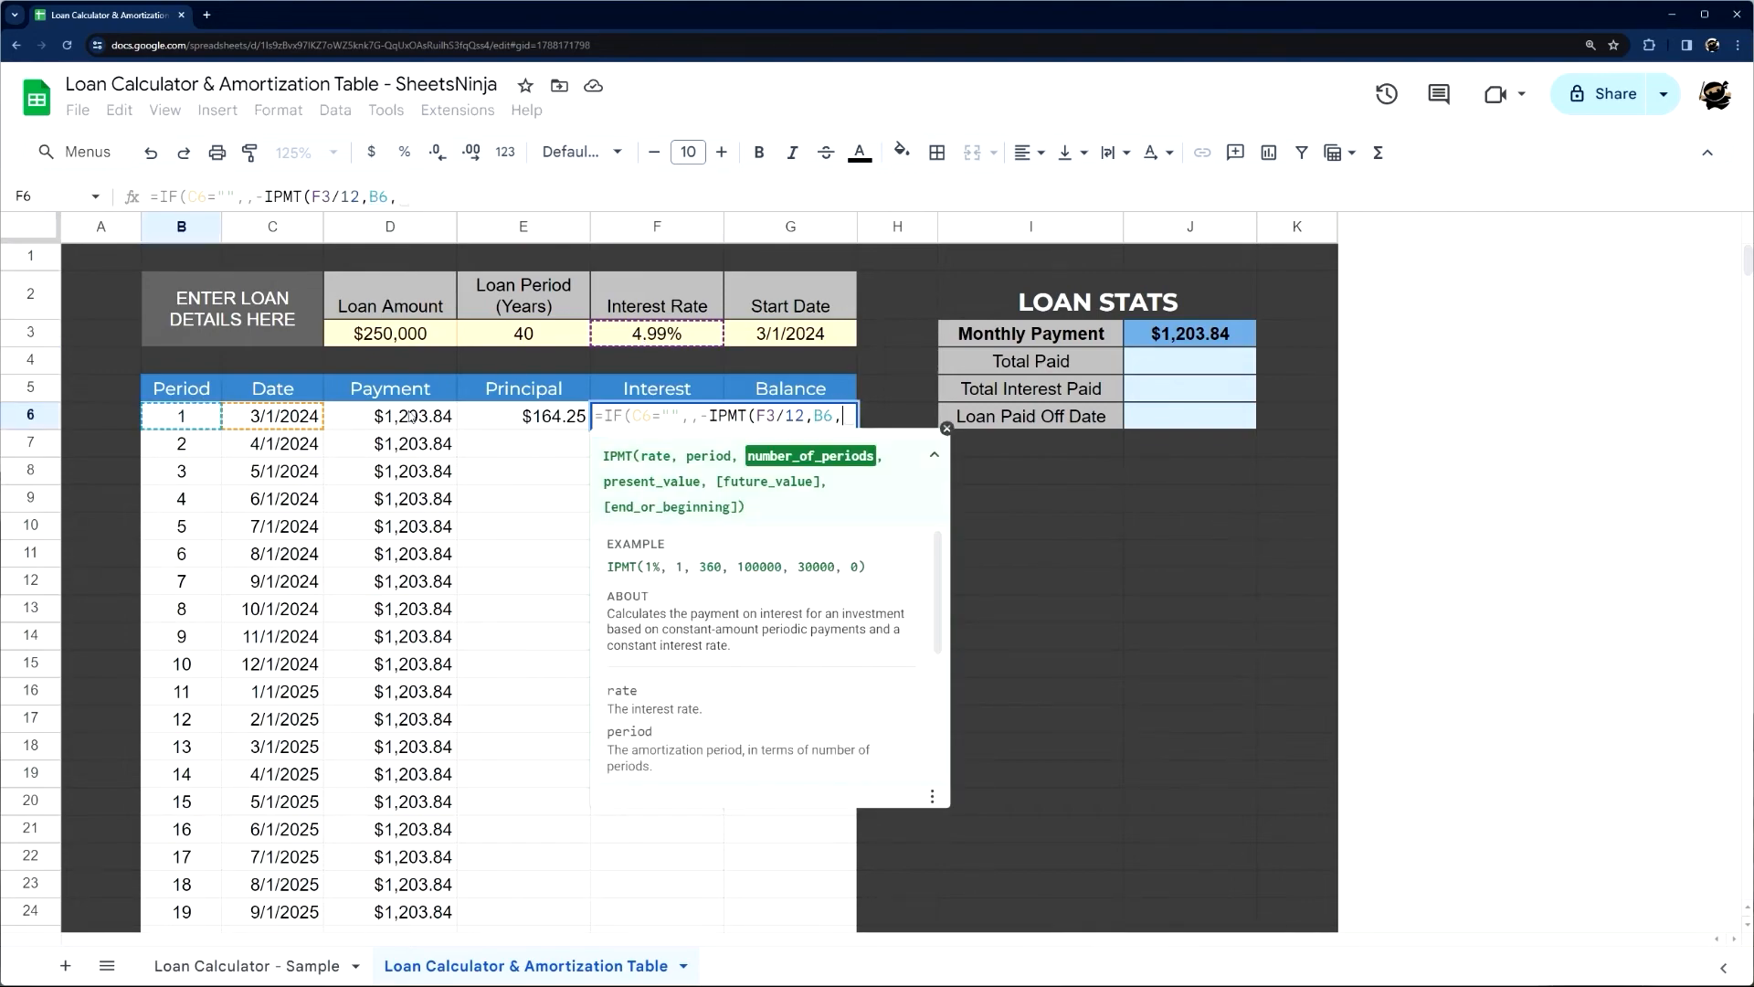
pyautogui.click(512, 340)
pyautogui.write('*12')
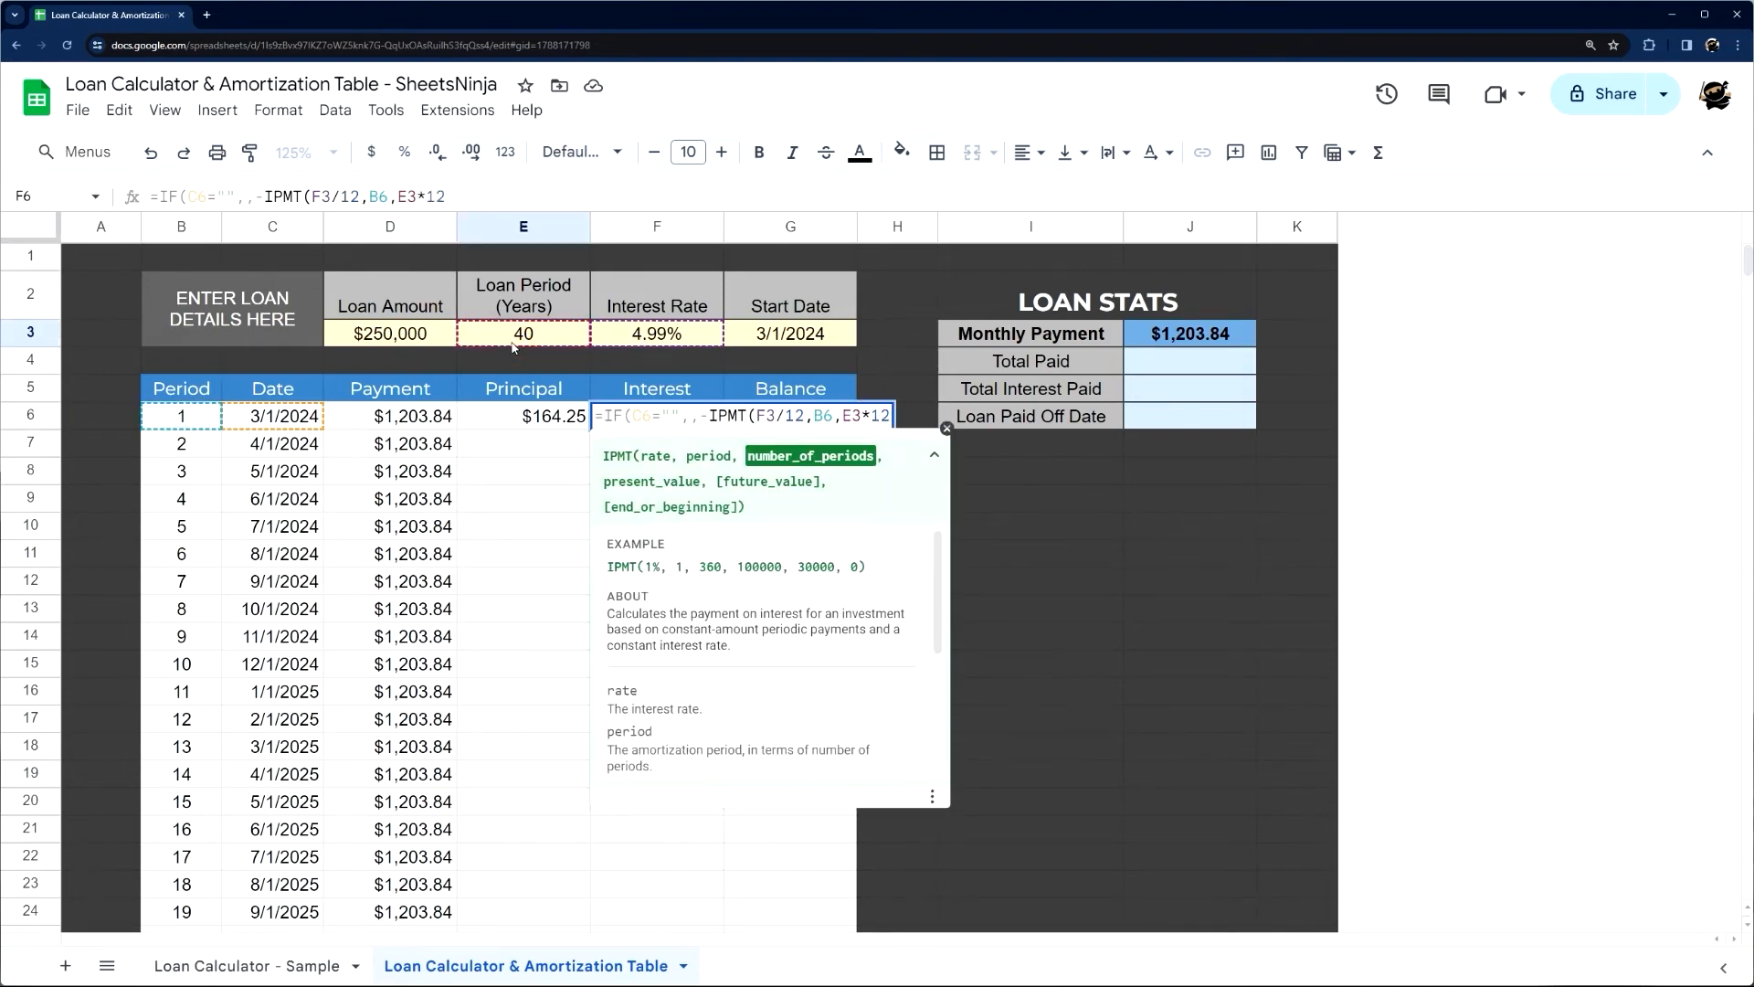
pyautogui.write(',')
pyautogui.click(391, 338)
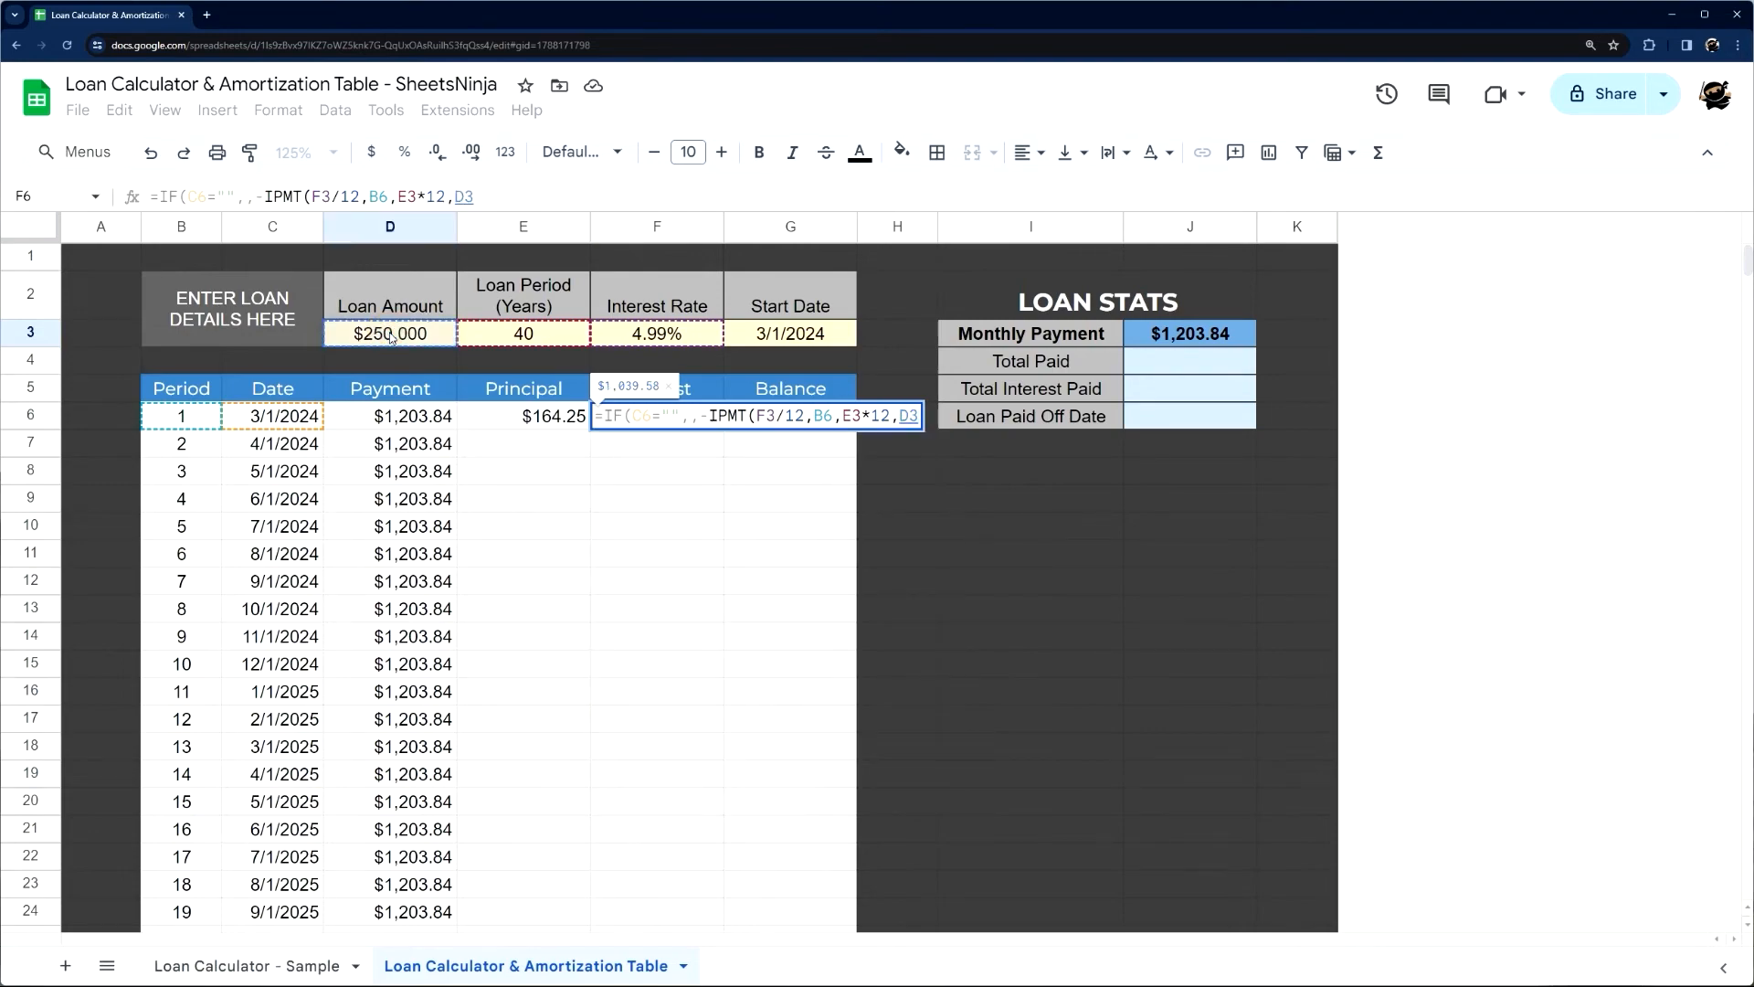
pyautogui.write(')')
# Make F3, E3 and D3 absolute in the F6 Interest formula, as $F$3, $E$3 and $D$3, and enter it
pyautogui.click(771, 416)
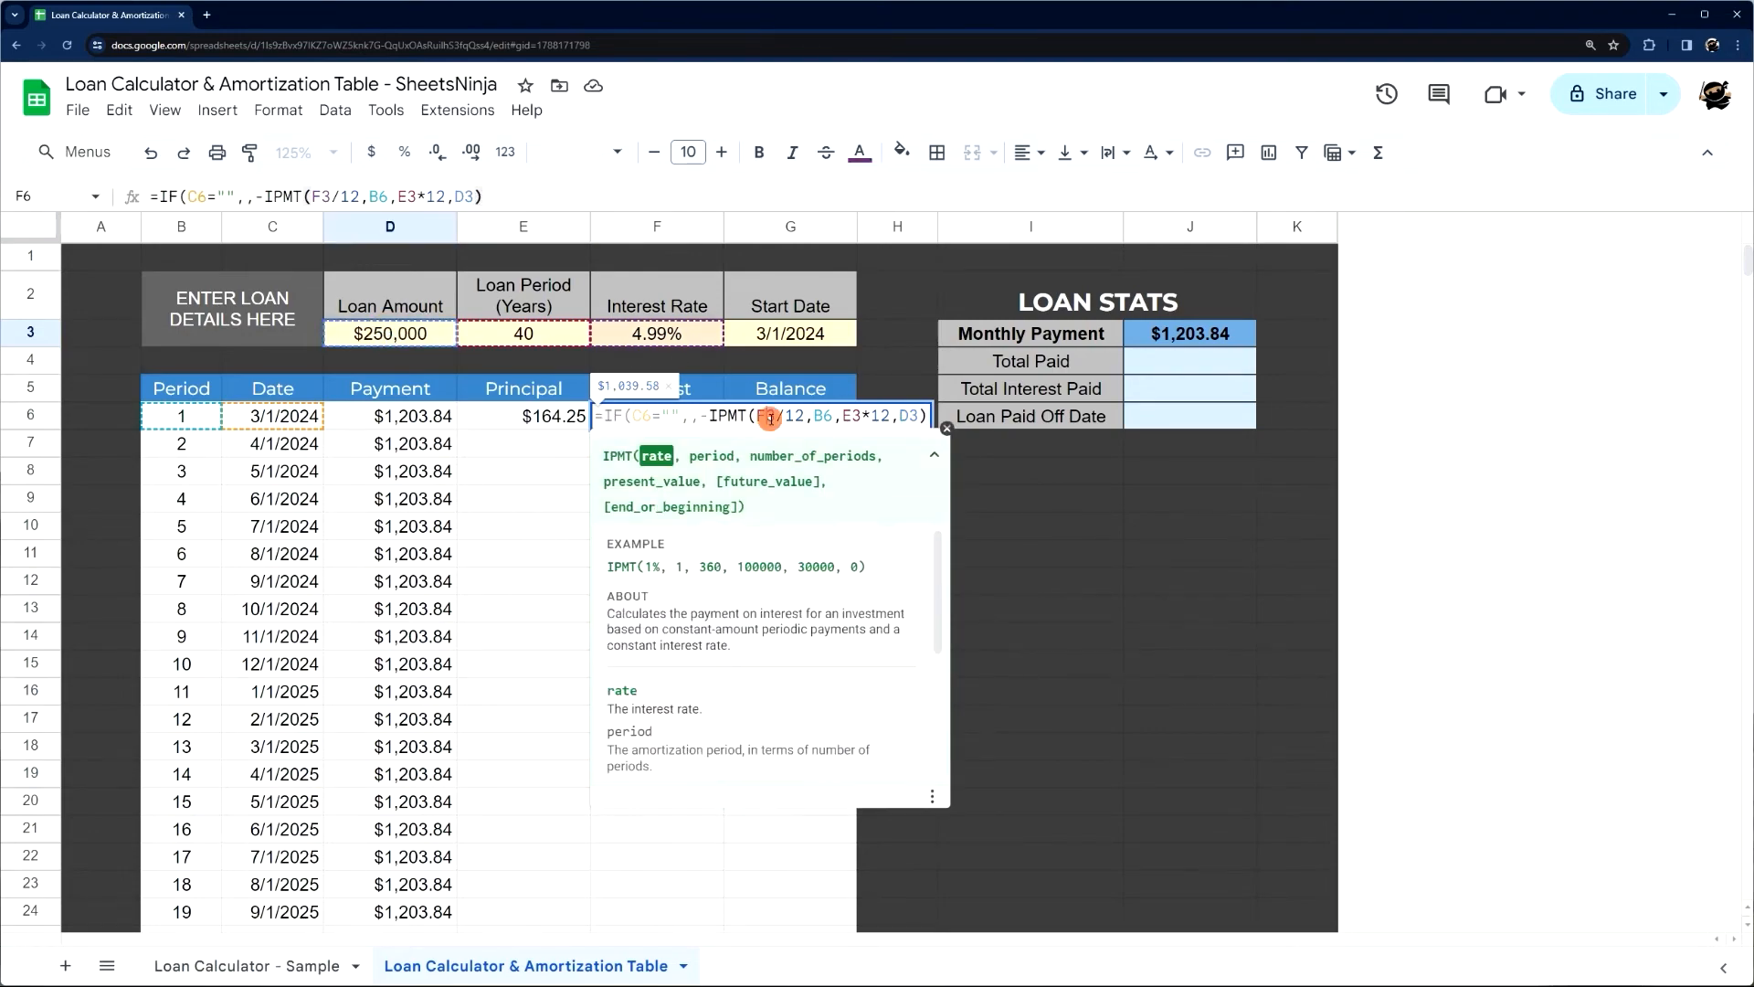
pyautogui.press('F4')
pyautogui.click(863, 416)
pyautogui.press('F4')
pyautogui.click(957, 415)
pyautogui.press('F4')
pyautogui.press('Return')
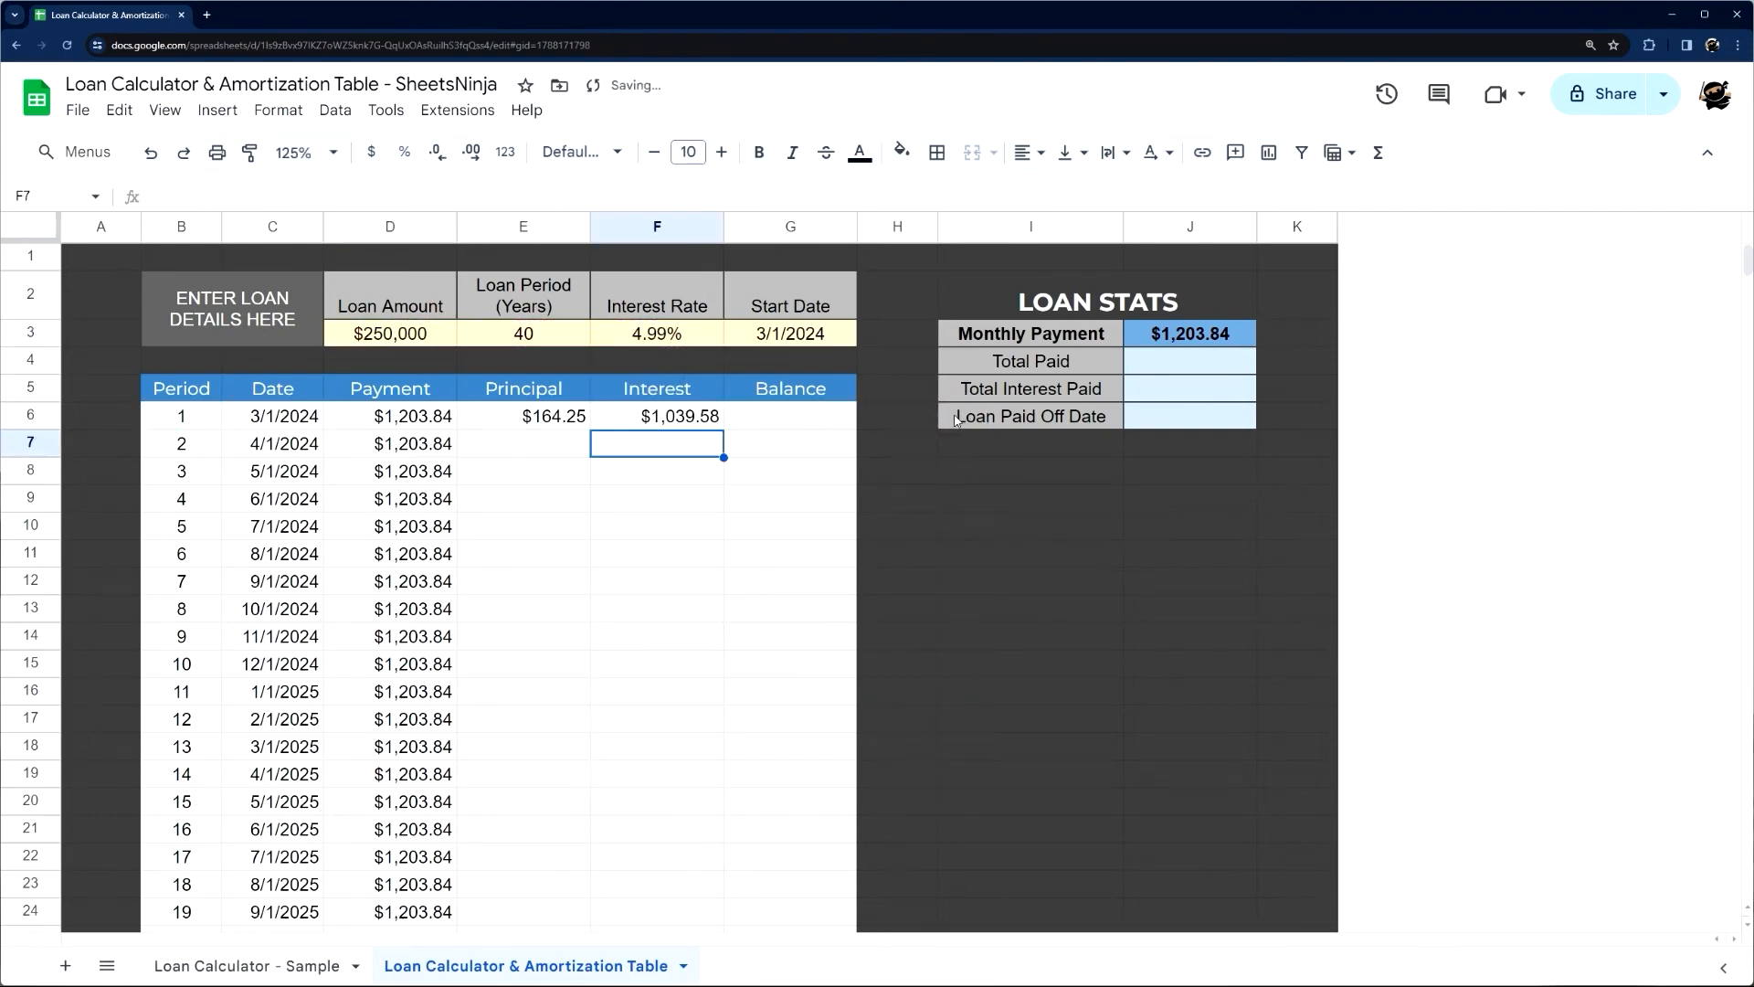
# Enter the first Balance formula in G6 as =D3-E6, the loan amount minus the first principal payment
pyautogui.click(798, 420)
pyautogui.write('=')
pyautogui.click(408, 341)
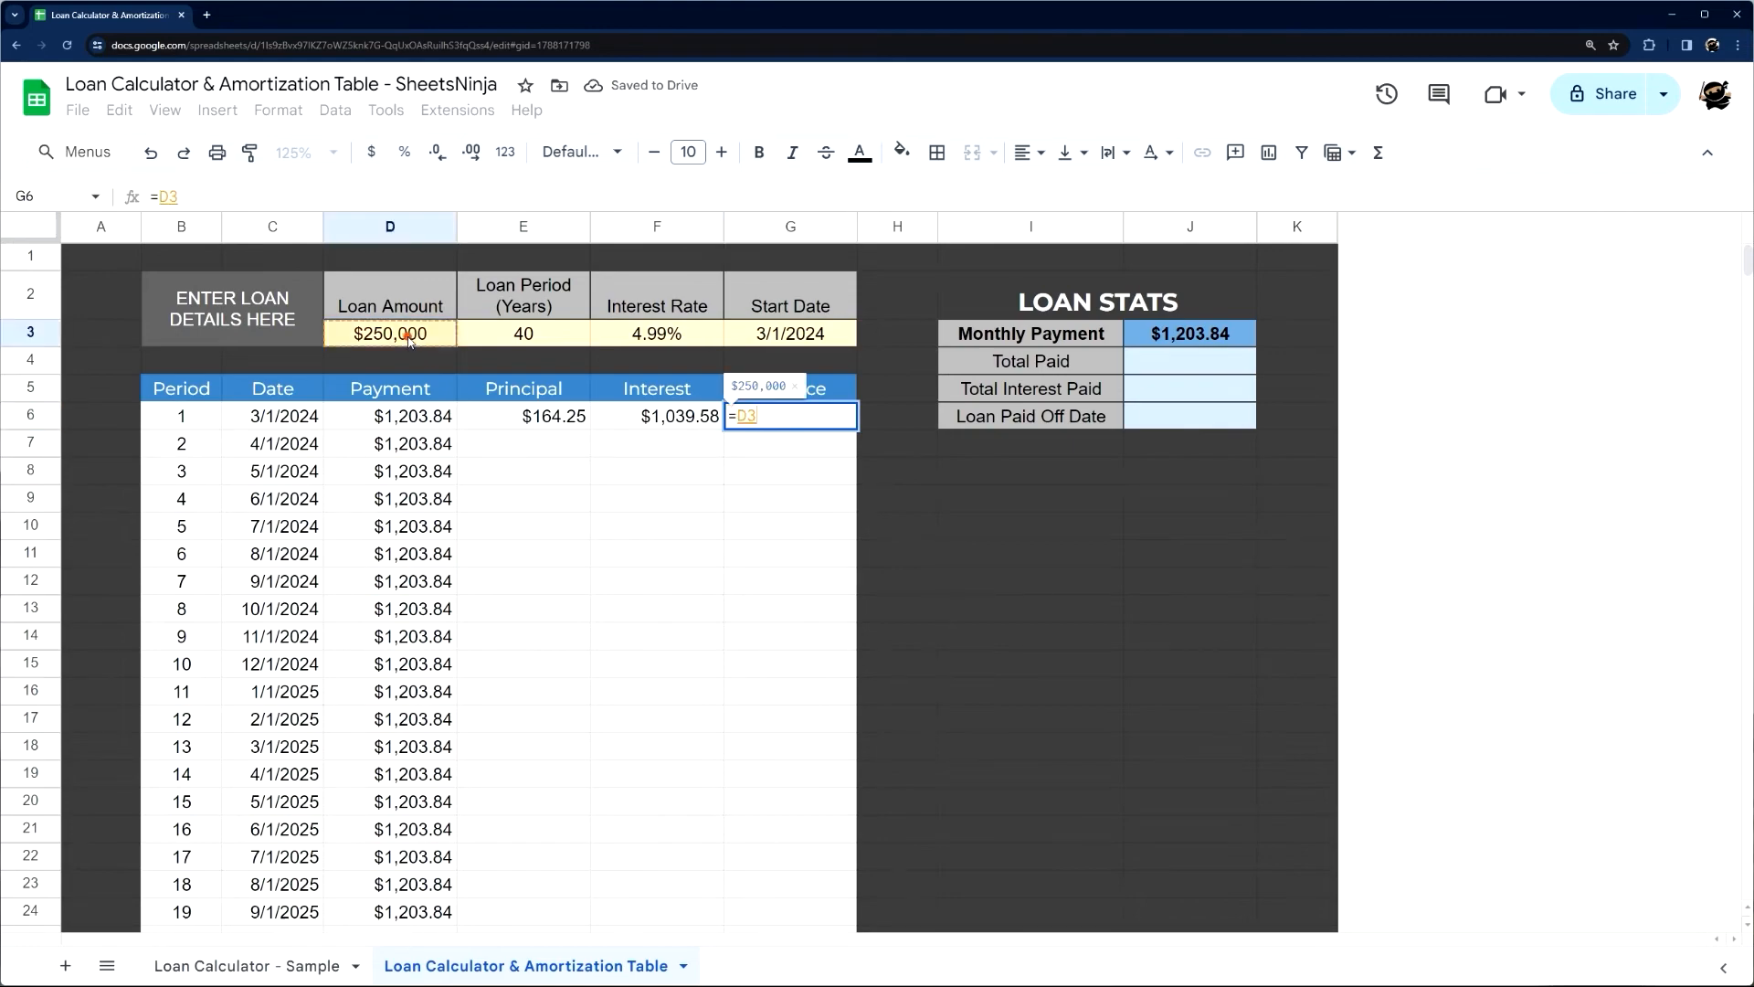
pyautogui.write('-')
pyautogui.click(548, 422)
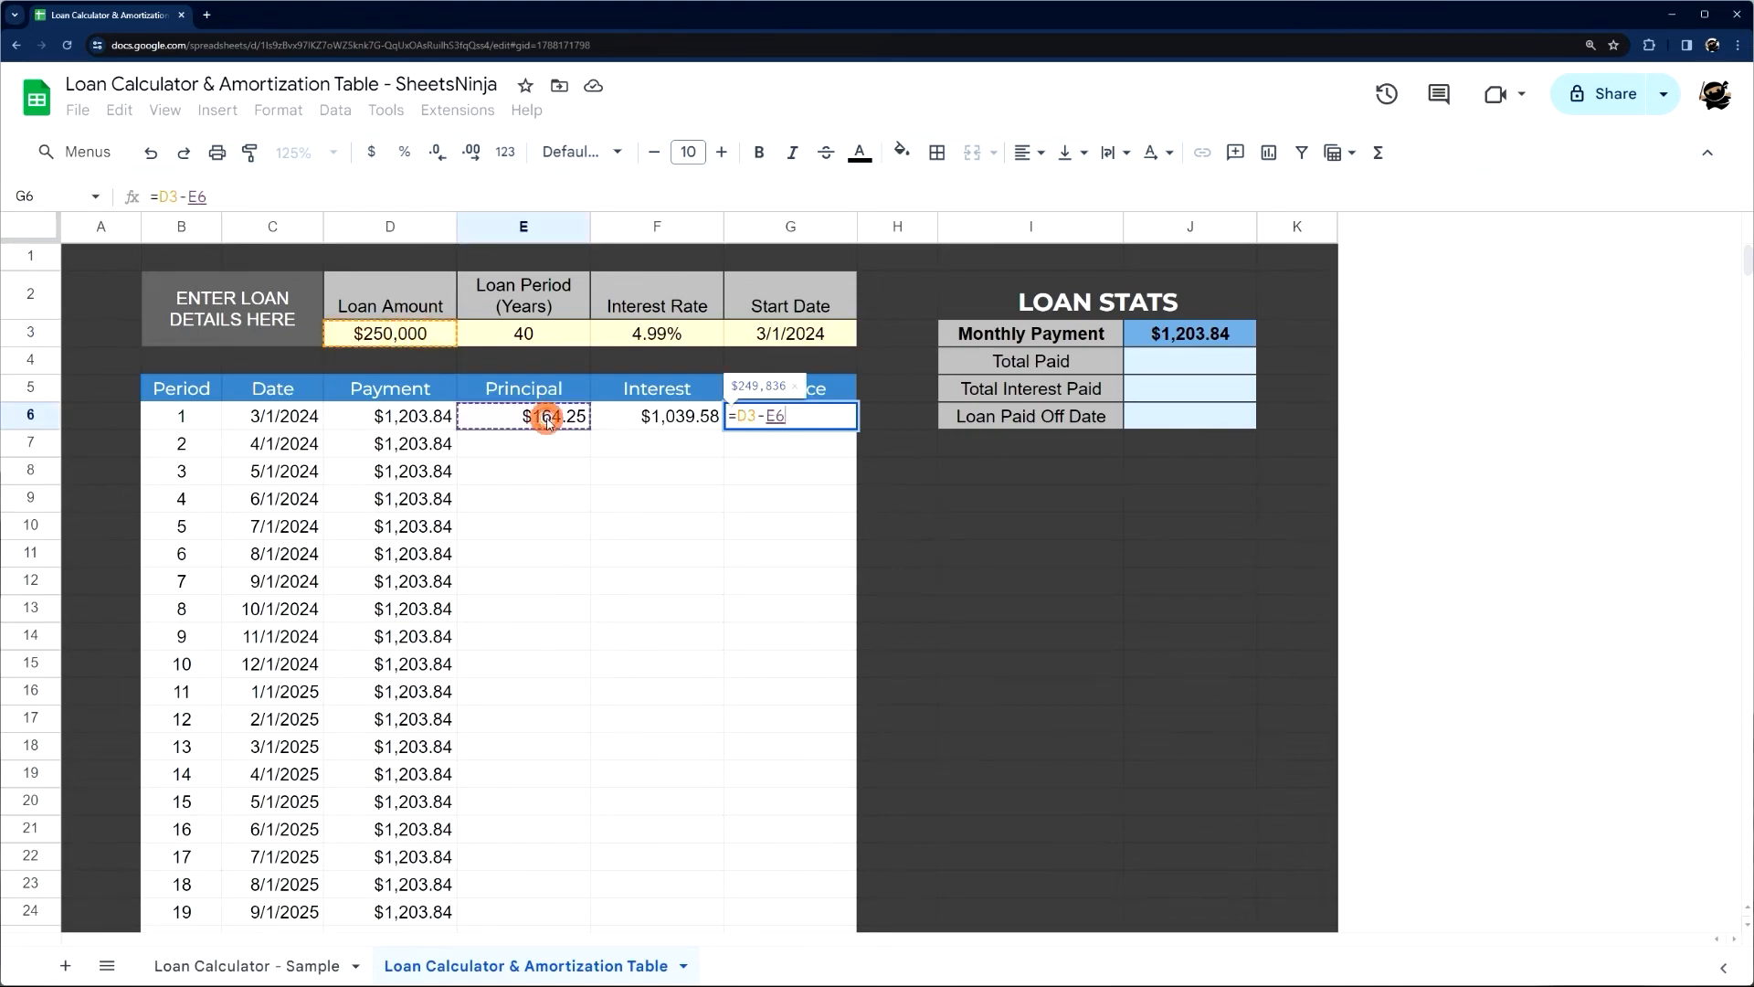
pyautogui.press('Return')
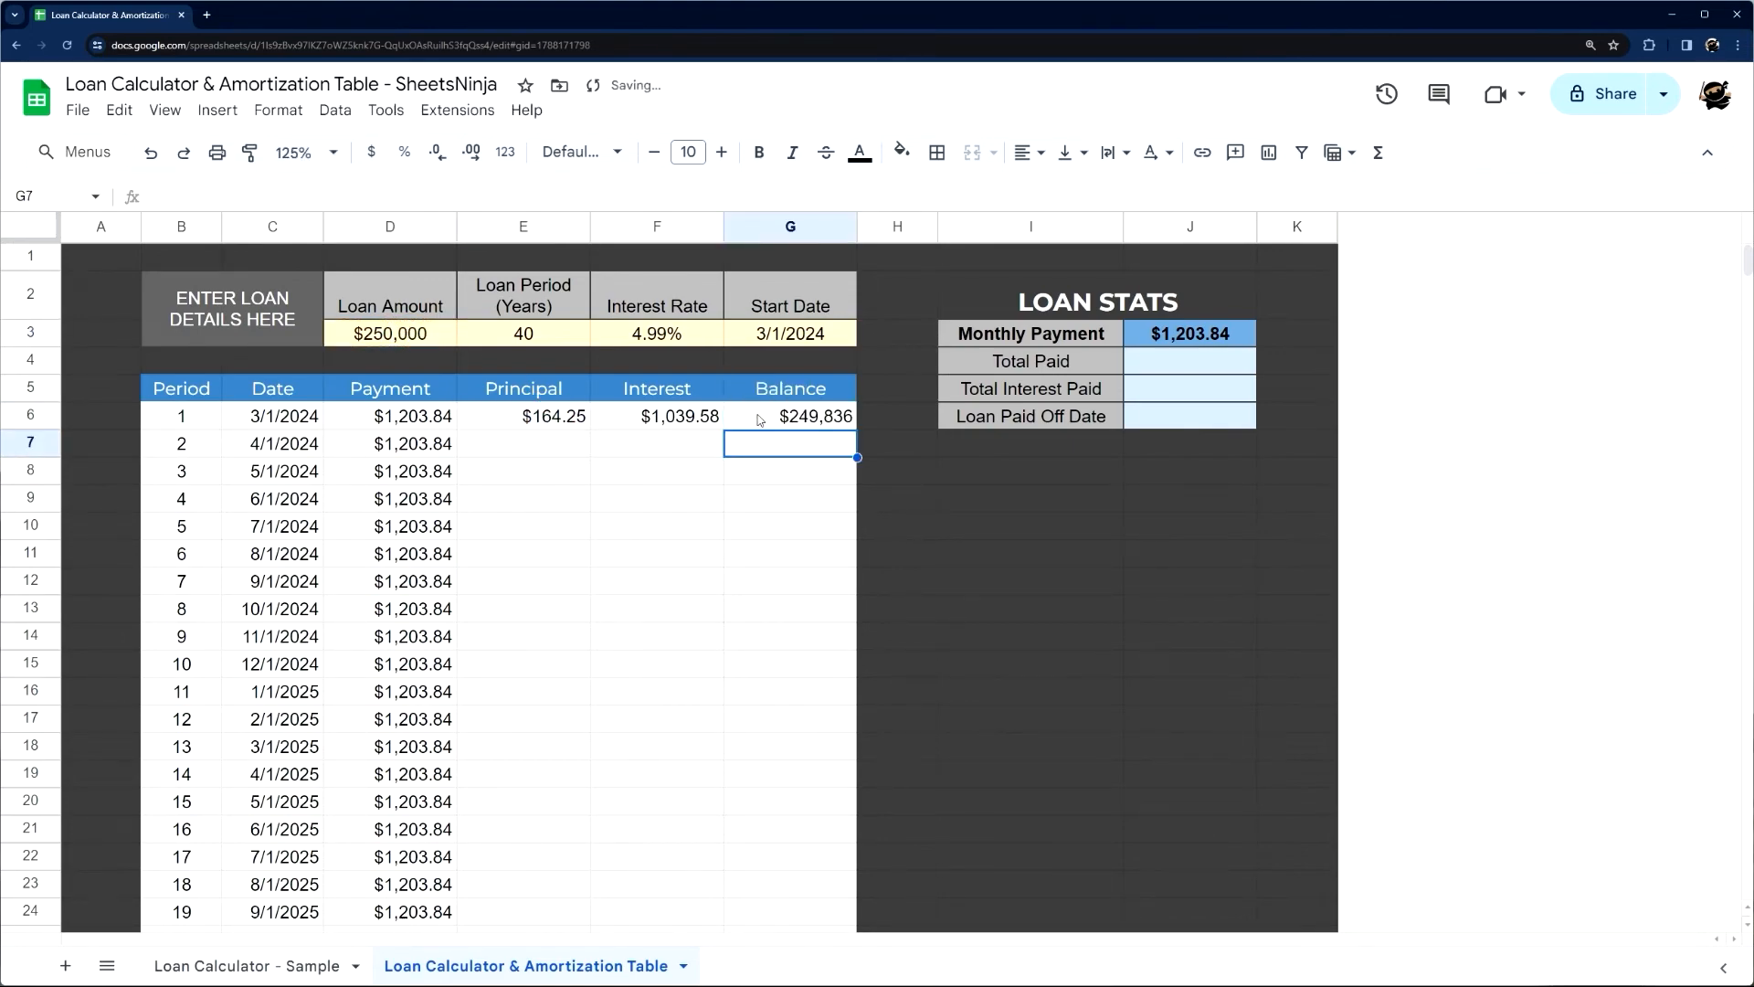
# Fill the Principal, Interest and Balance formulas from row 6 down into row 7
pyautogui.click(789, 393)
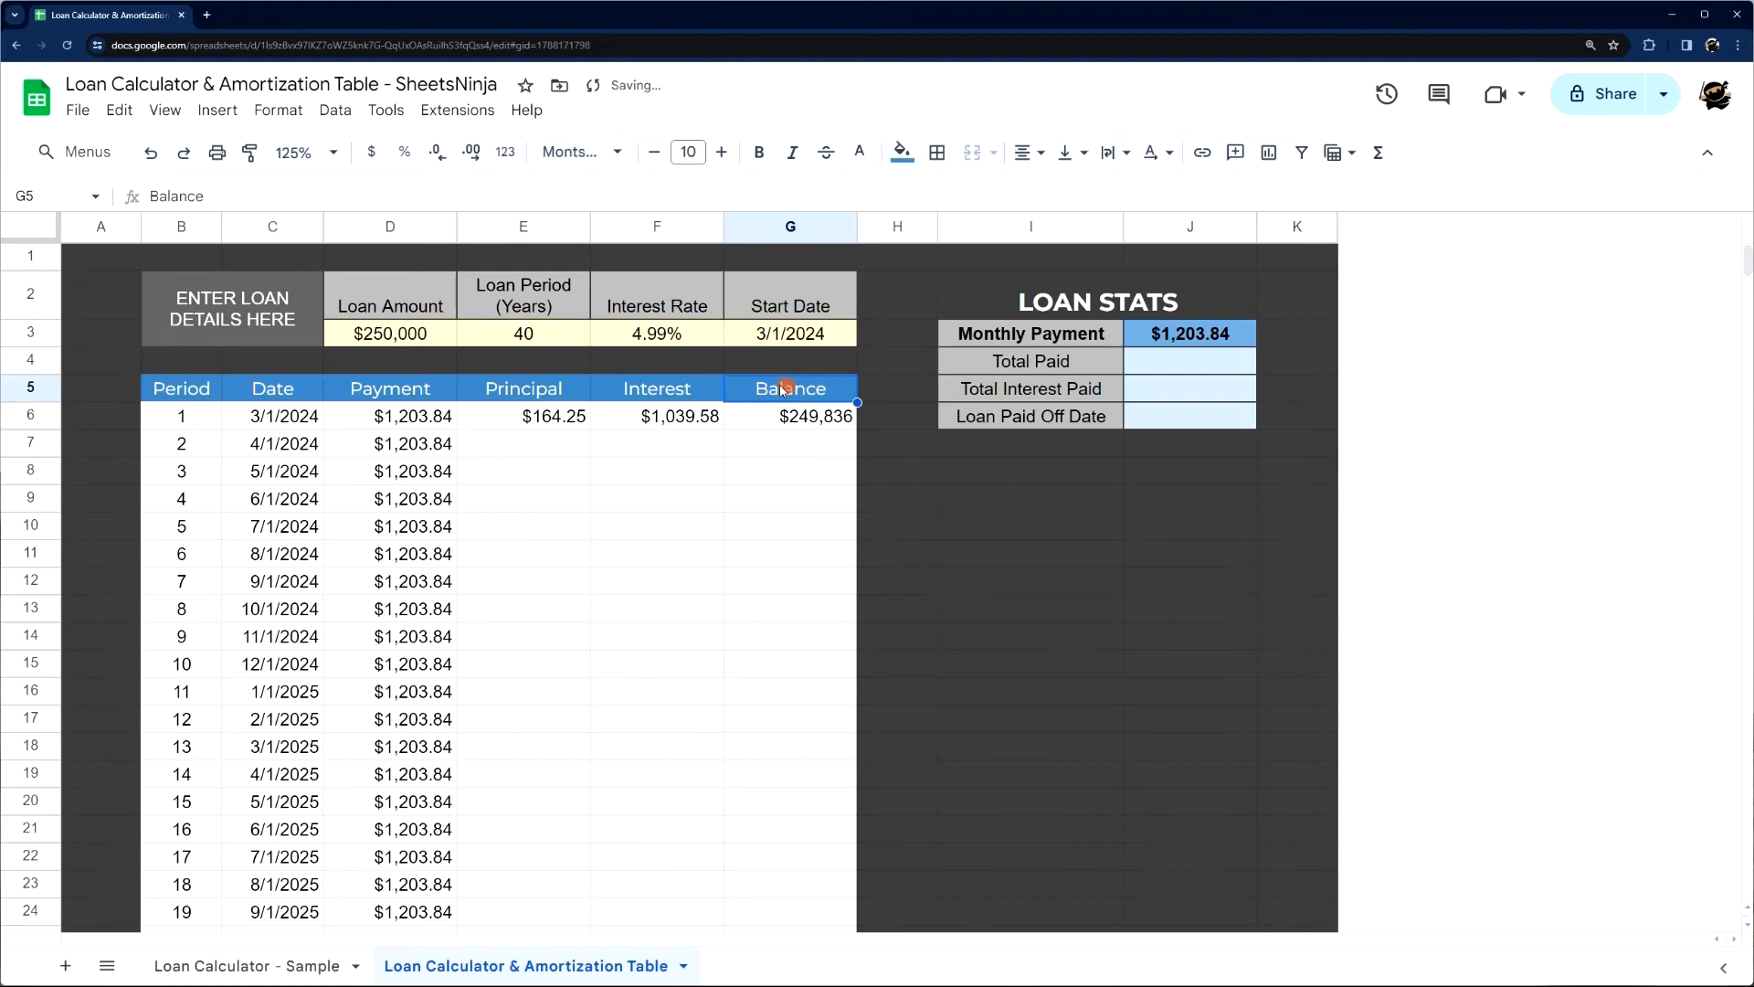
pyautogui.click(389, 416)
pyautogui.click(551, 420)
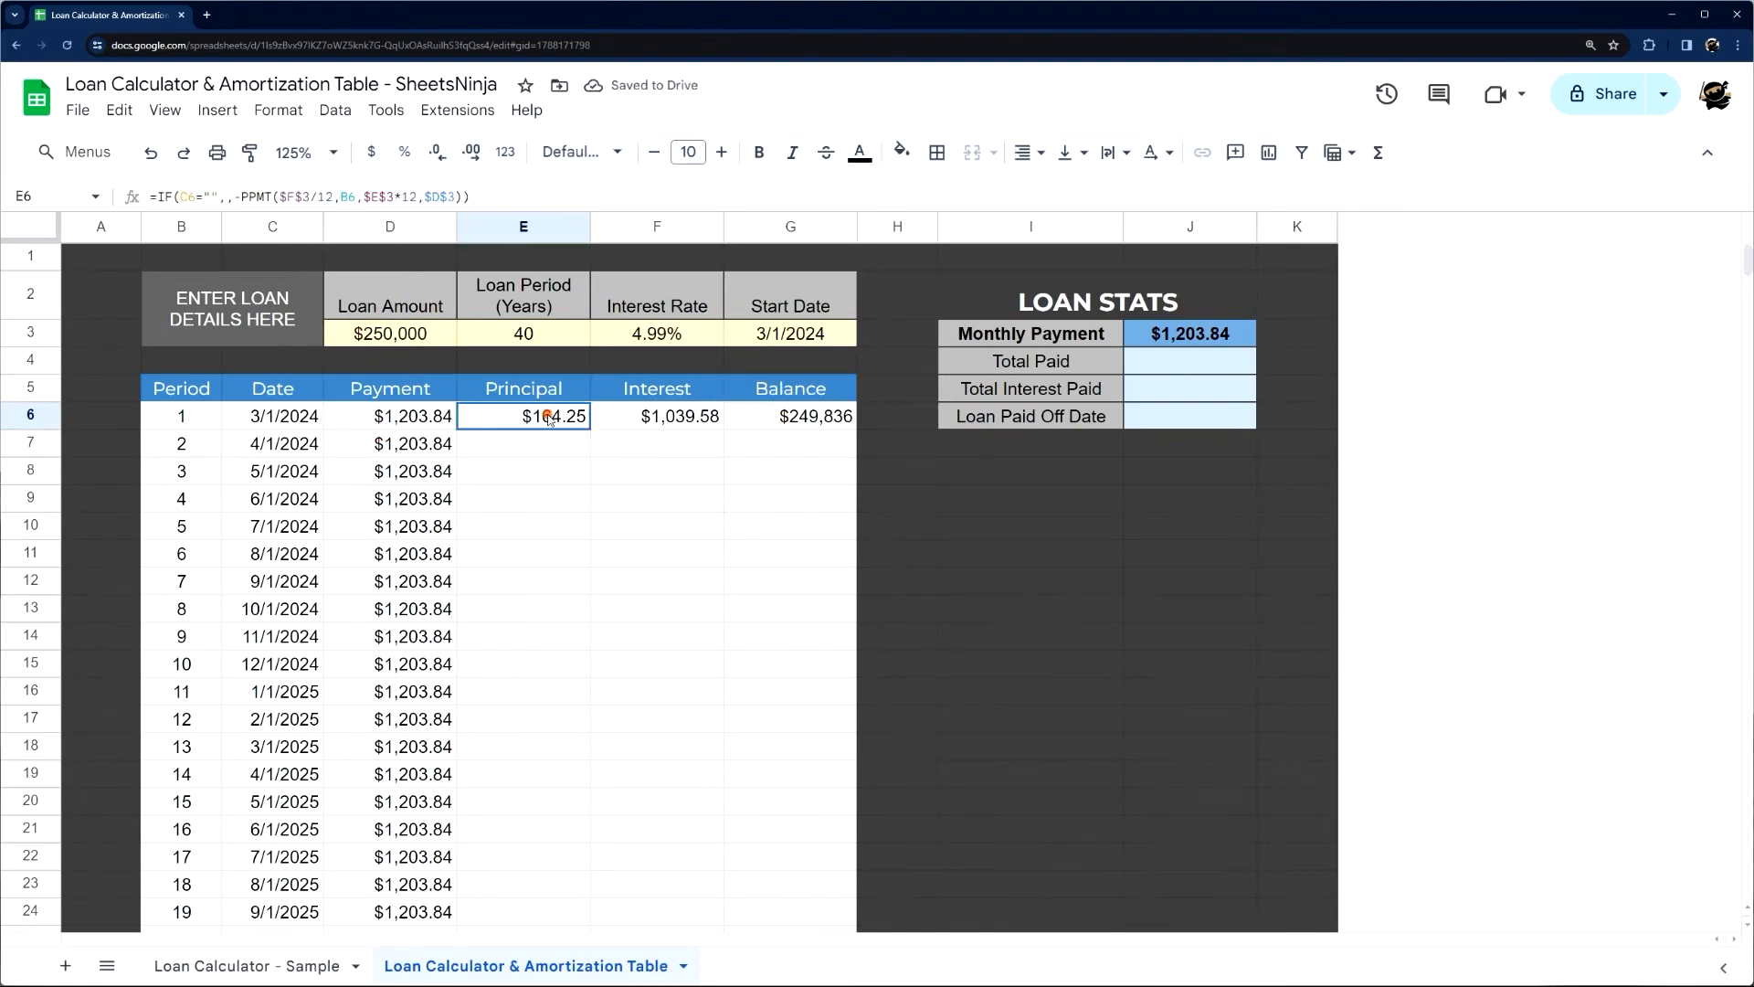
pyautogui.click(680, 421)
pyautogui.hotkey('shift', 'Left')
pyautogui.moveTo(722, 427); pyautogui.dragTo(720, 448)
pyautogui.click(802, 416)
pyautogui.moveTo(858, 425); pyautogui.dragTo(857, 449)
# Replace D4 with G6 in the G7 Balance formula, making it =G6-E7
pyautogui.click(803, 446)
pyautogui.click(177, 194)
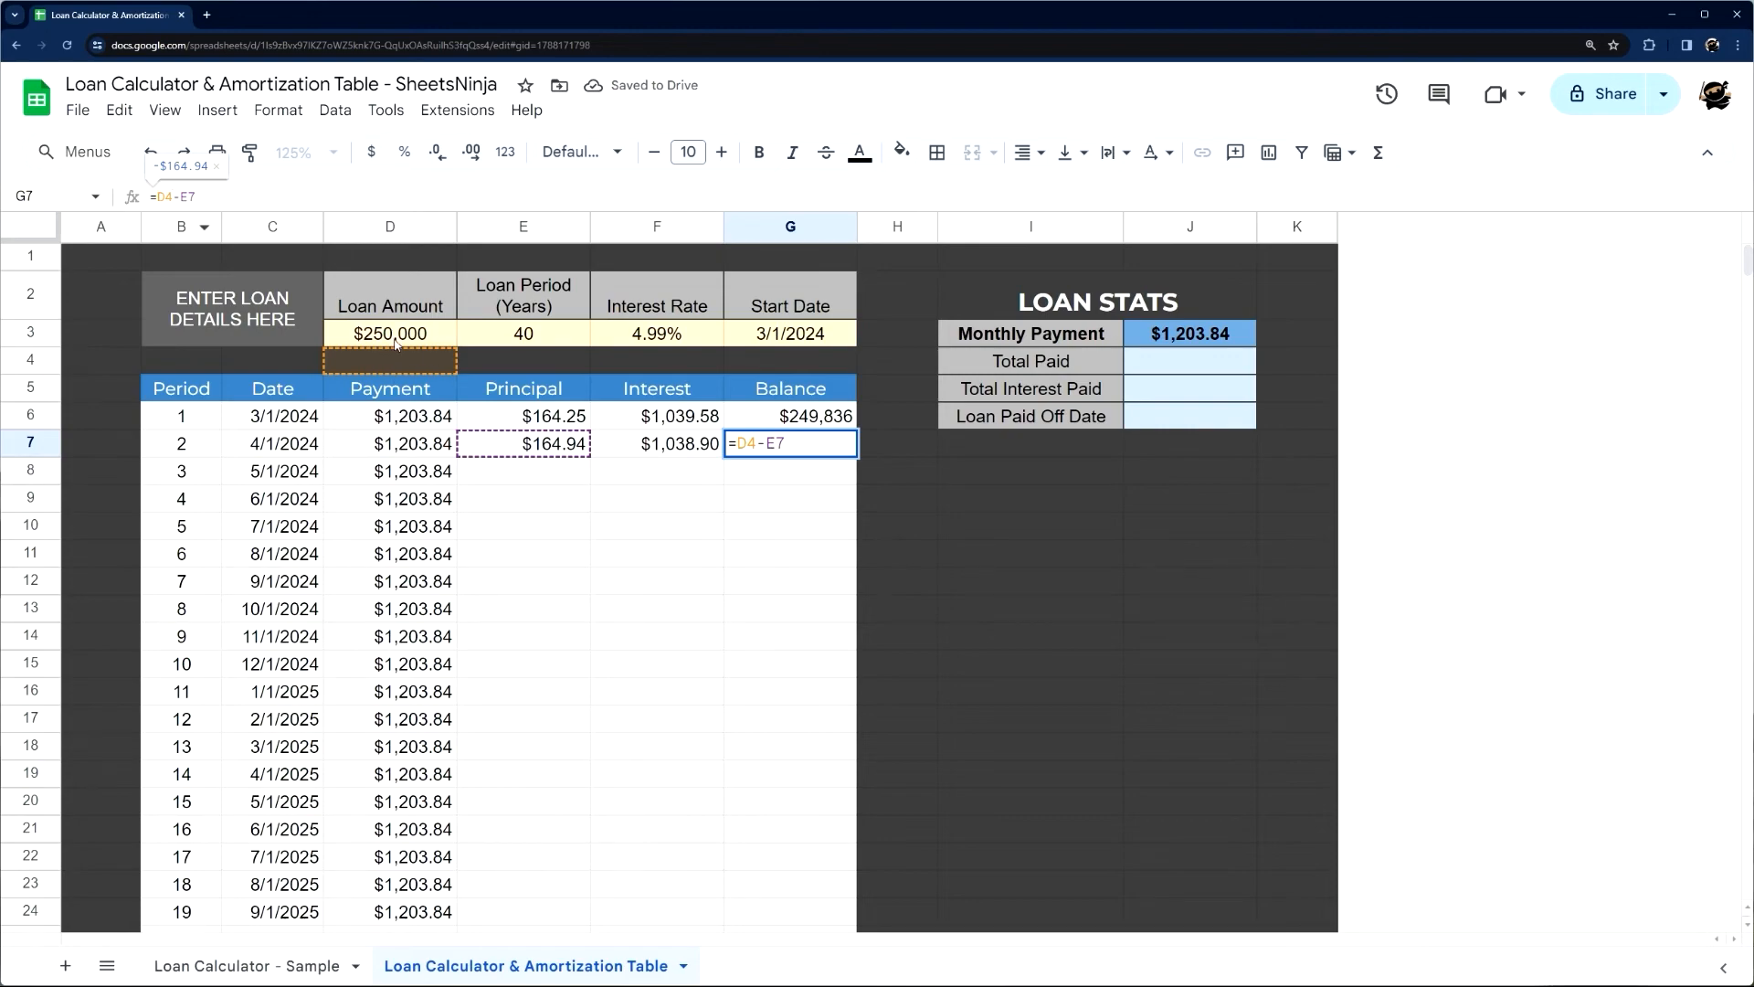
pyautogui.press('Escape')
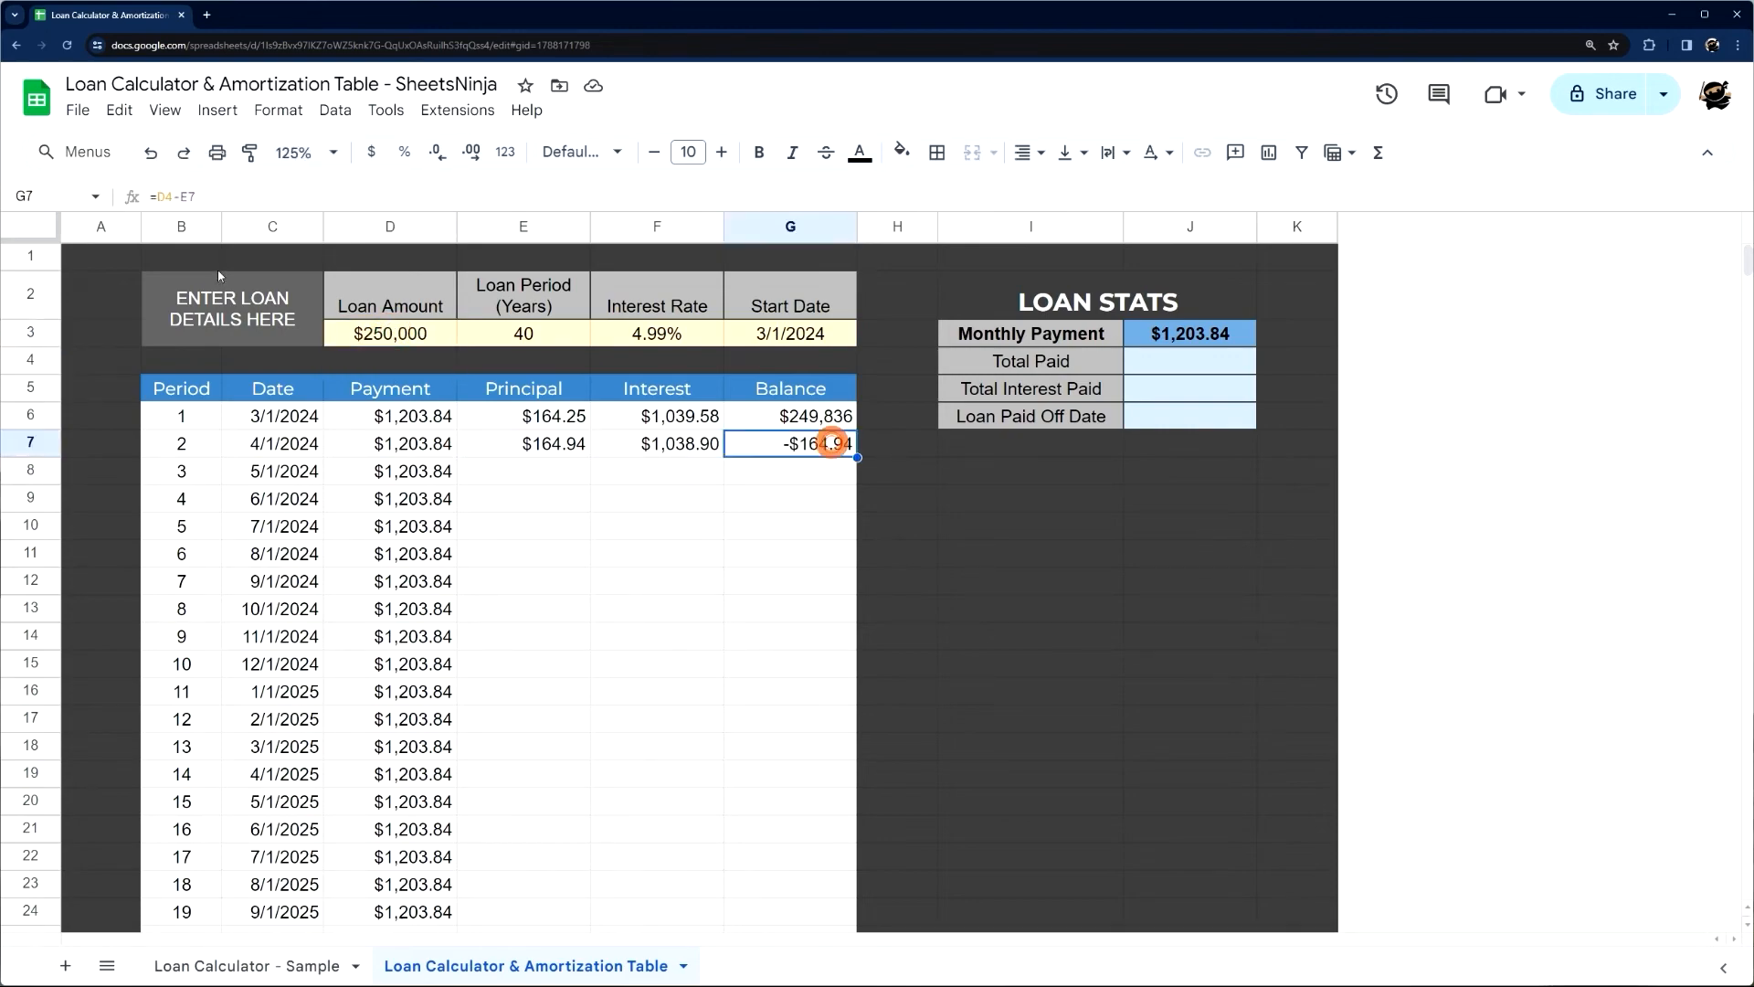
pyautogui.click(176, 195)
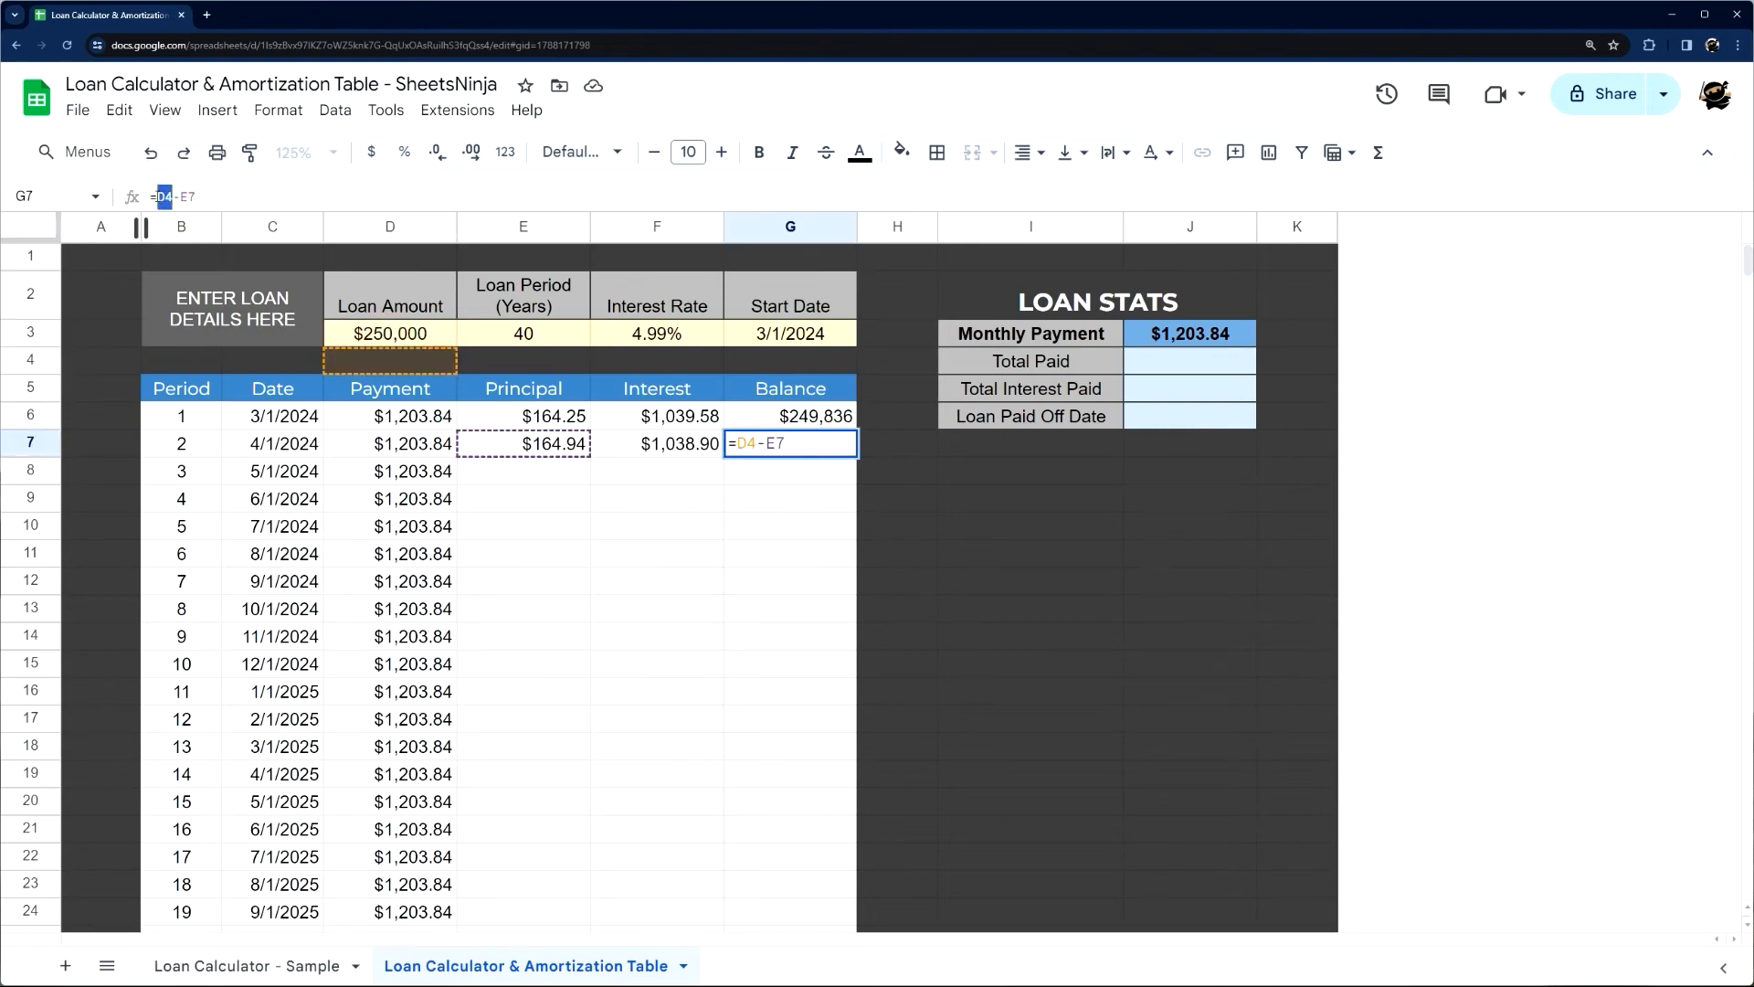
pyautogui.press('BackSpace')
pyautogui.press('BackSpace')
pyautogui.click(827, 416)
pyautogui.press('Return')
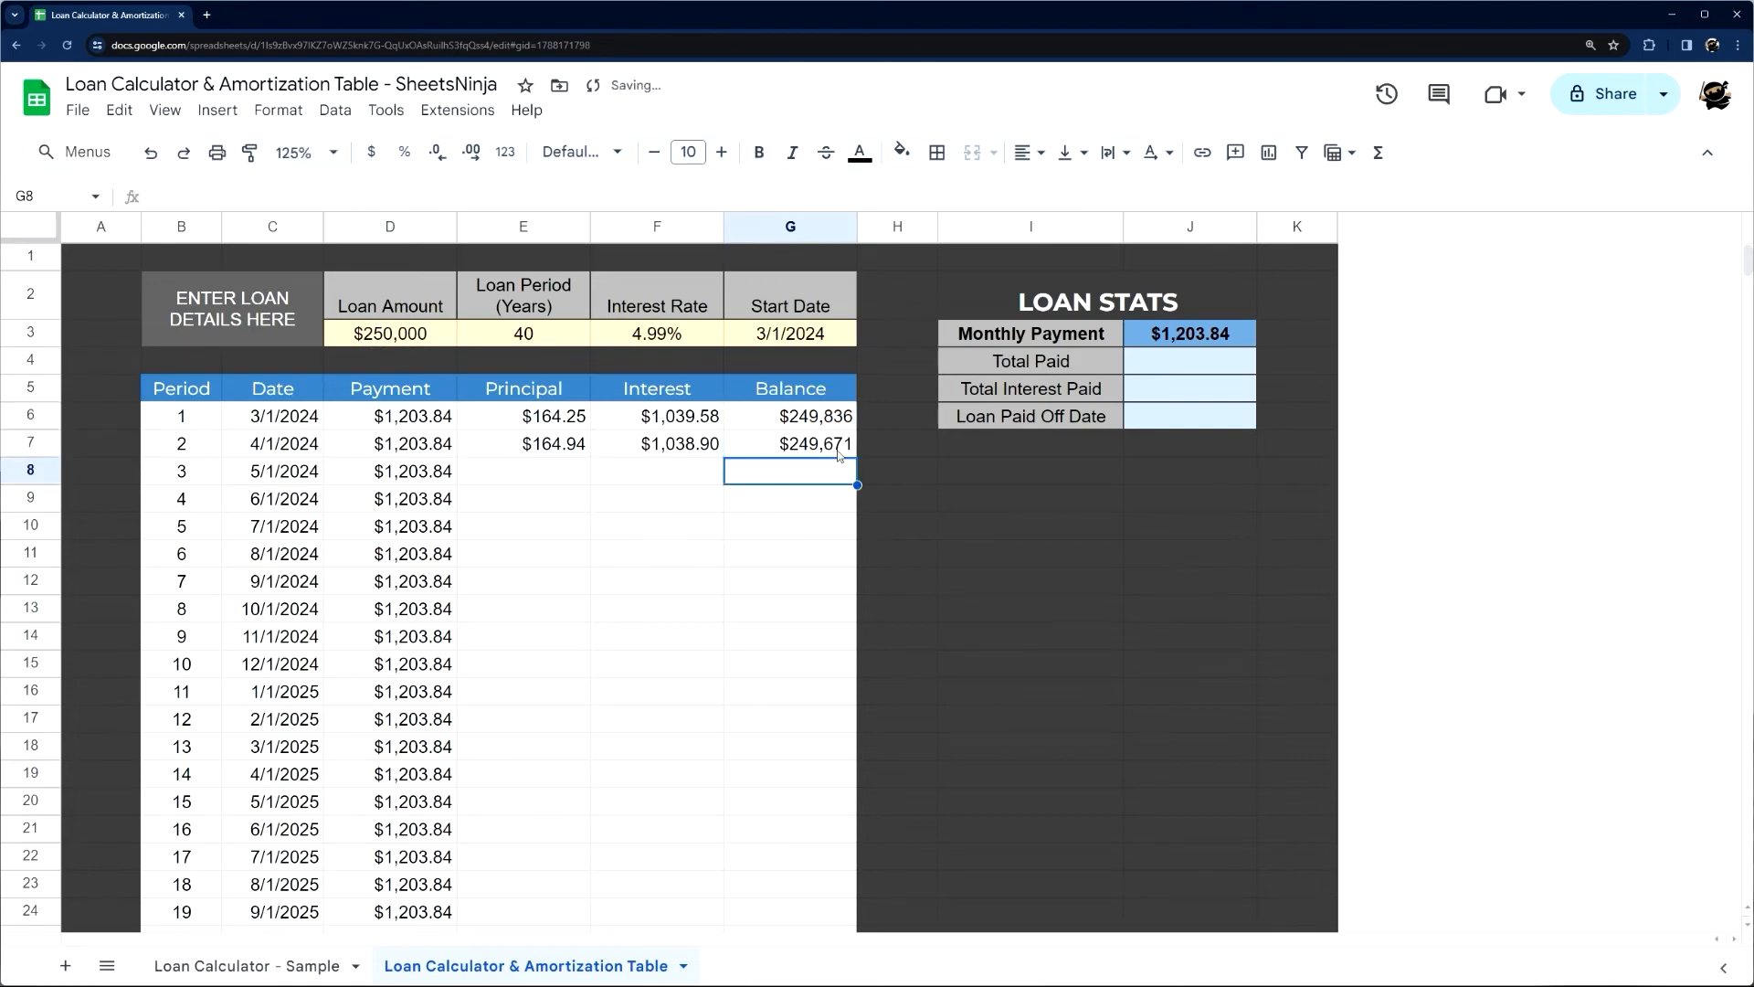
# Fill the Principal, Interest and Balance formulas in E7:G7 down to row 485 and check the final balance
pyautogui.moveTo(827, 445); pyautogui.dragTo(582, 447)
pyautogui.moveTo(857, 457); pyautogui.dragTo(815, 853)
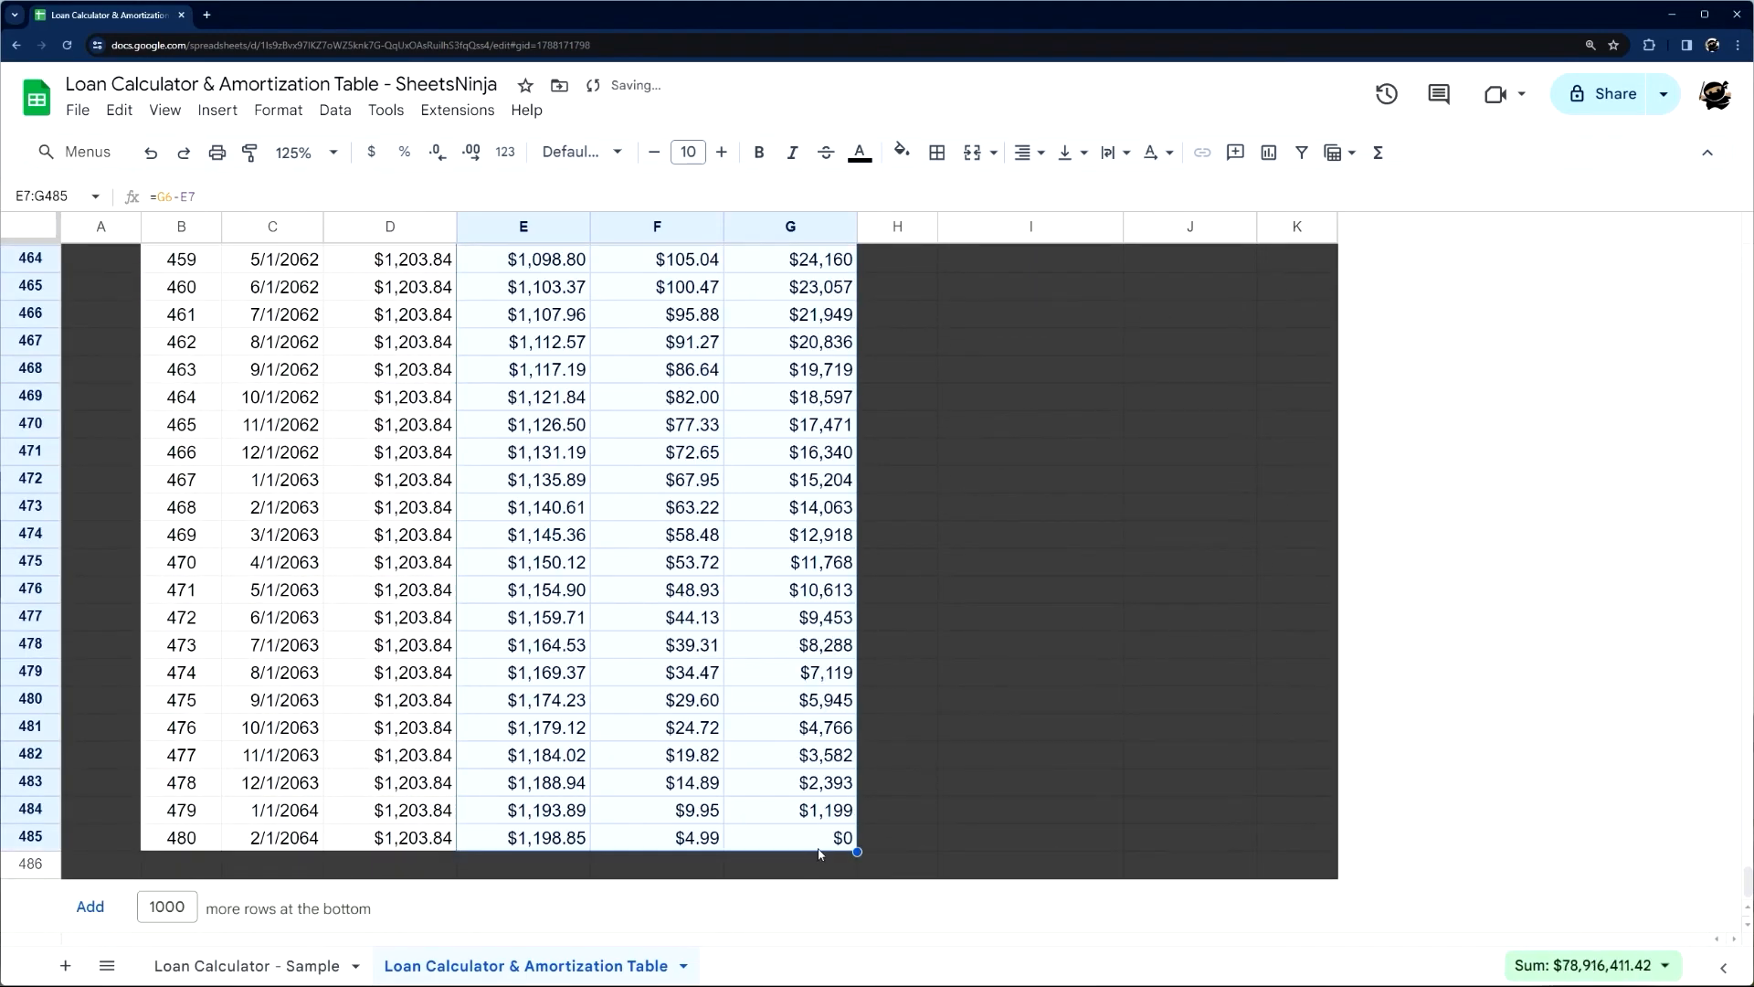
pyautogui.click(825, 847)
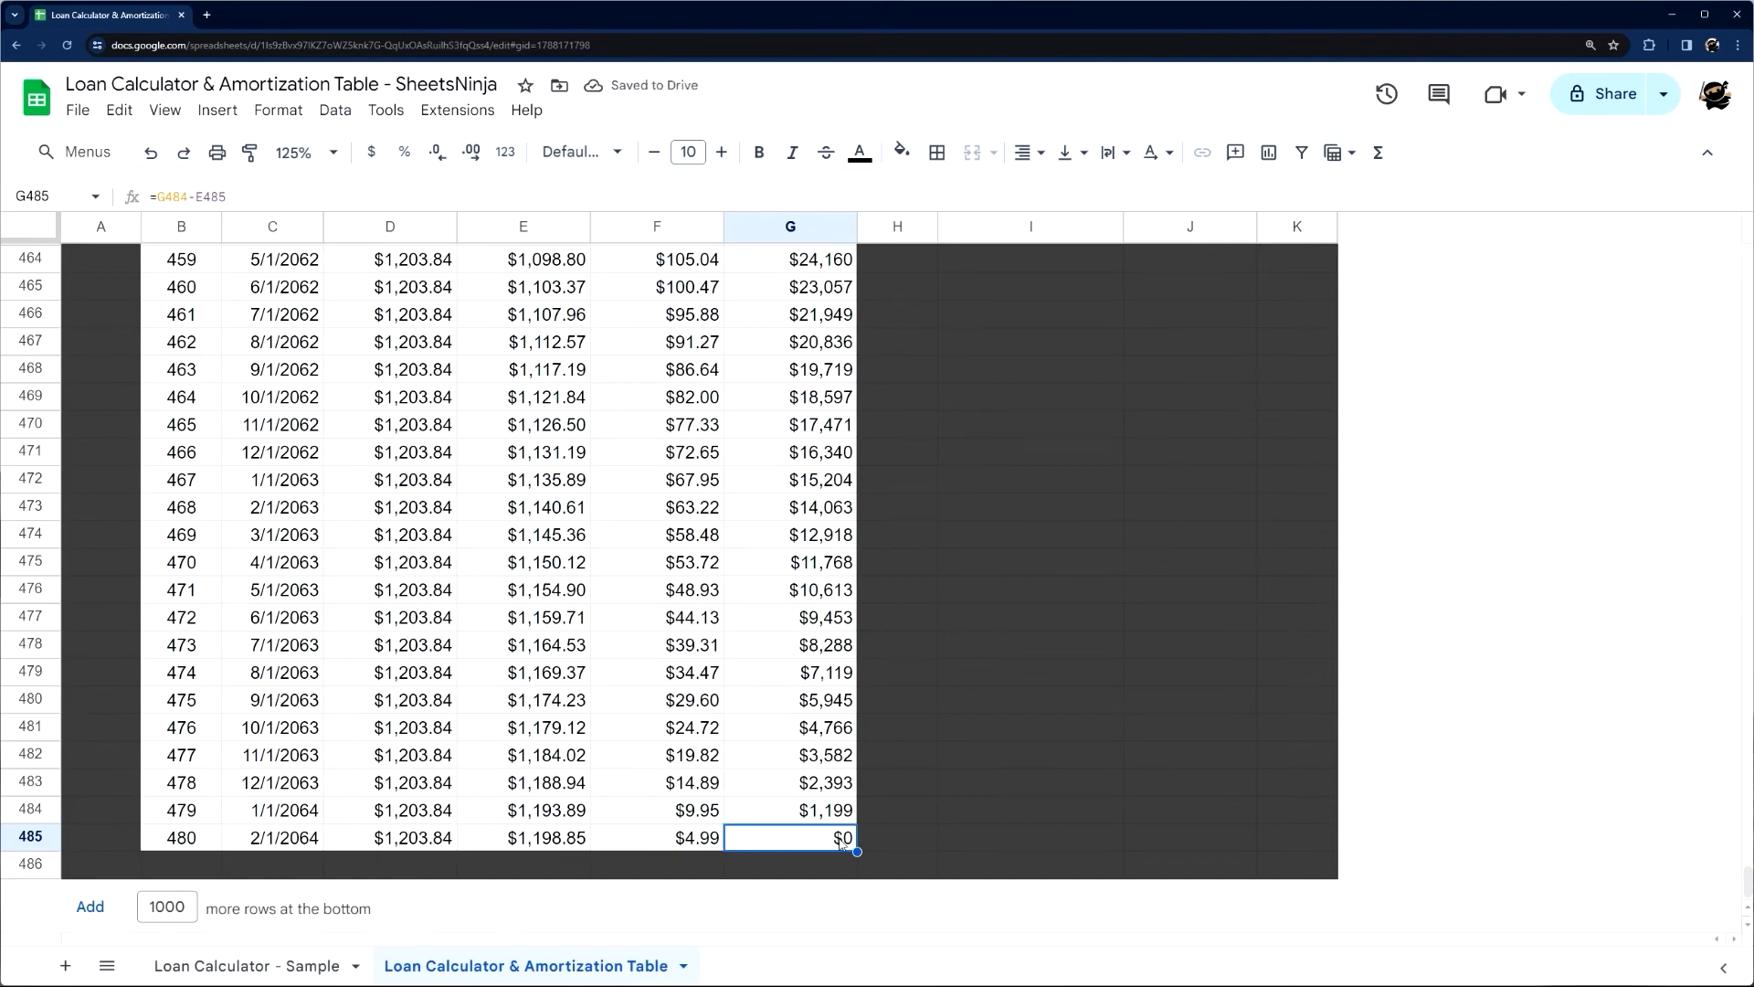
pyautogui.scroll(20, 894, 760)
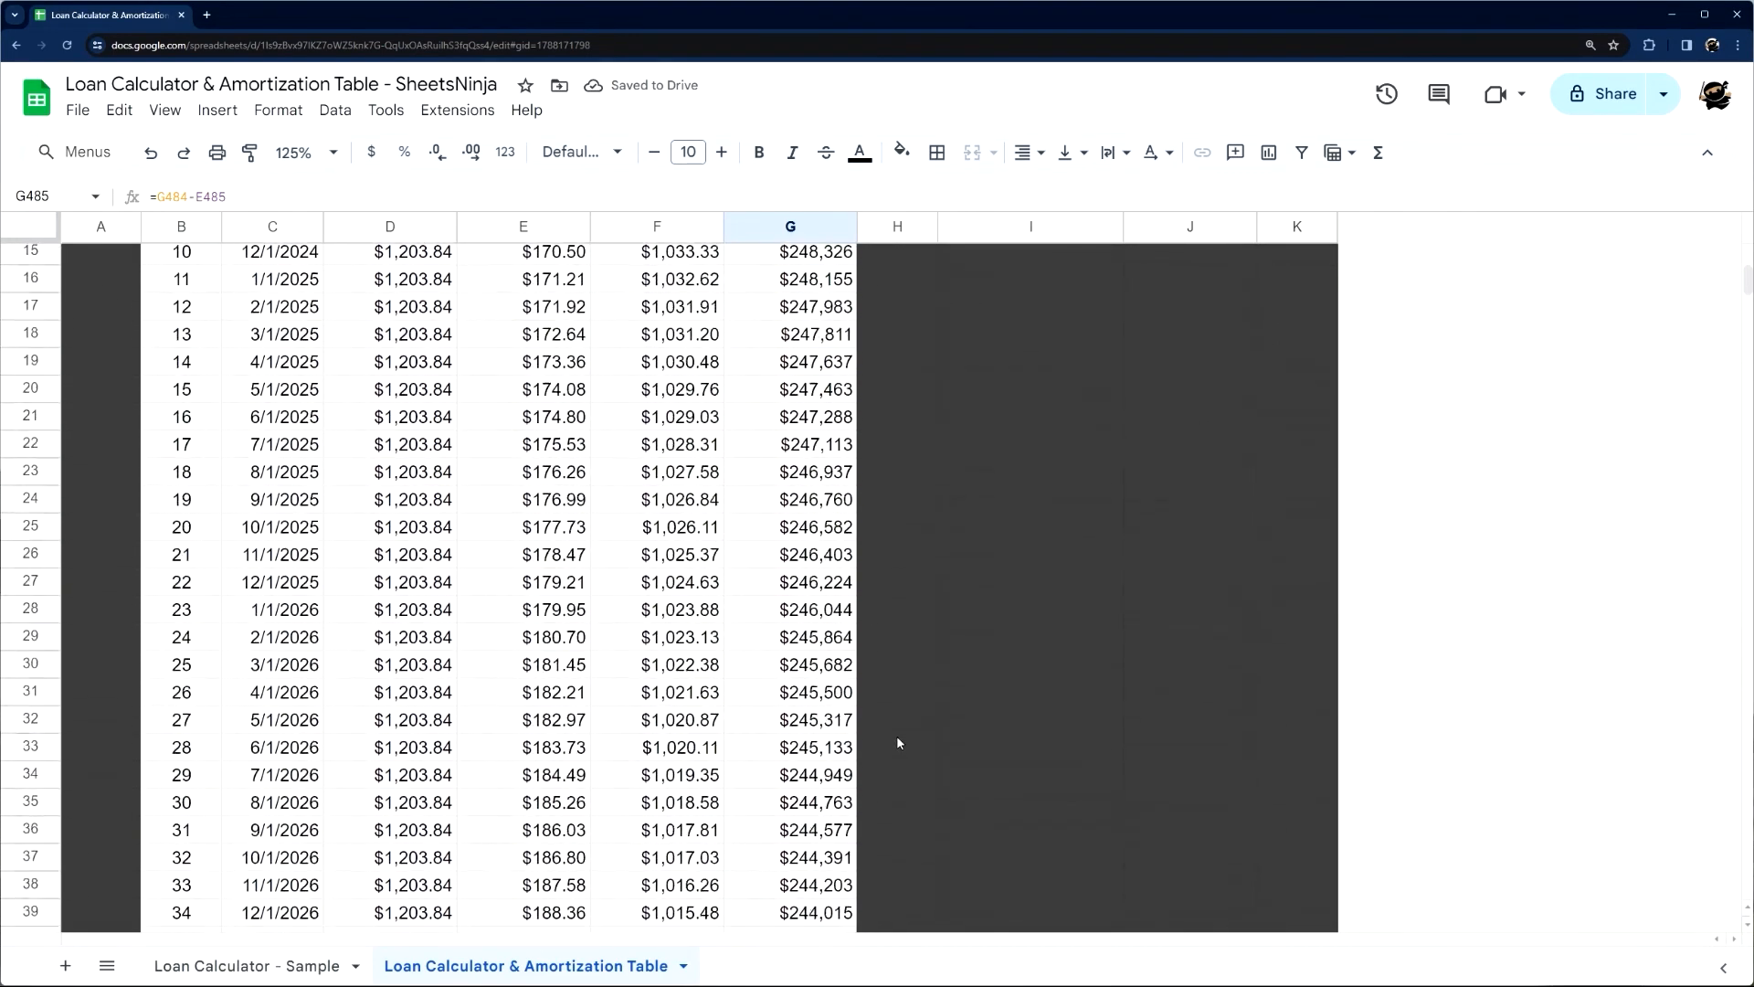
# Examine the Total Paid, Total Interest Paid and Loan Paid Off Date formulas in the sample sheet
pyautogui.click(1187, 362)
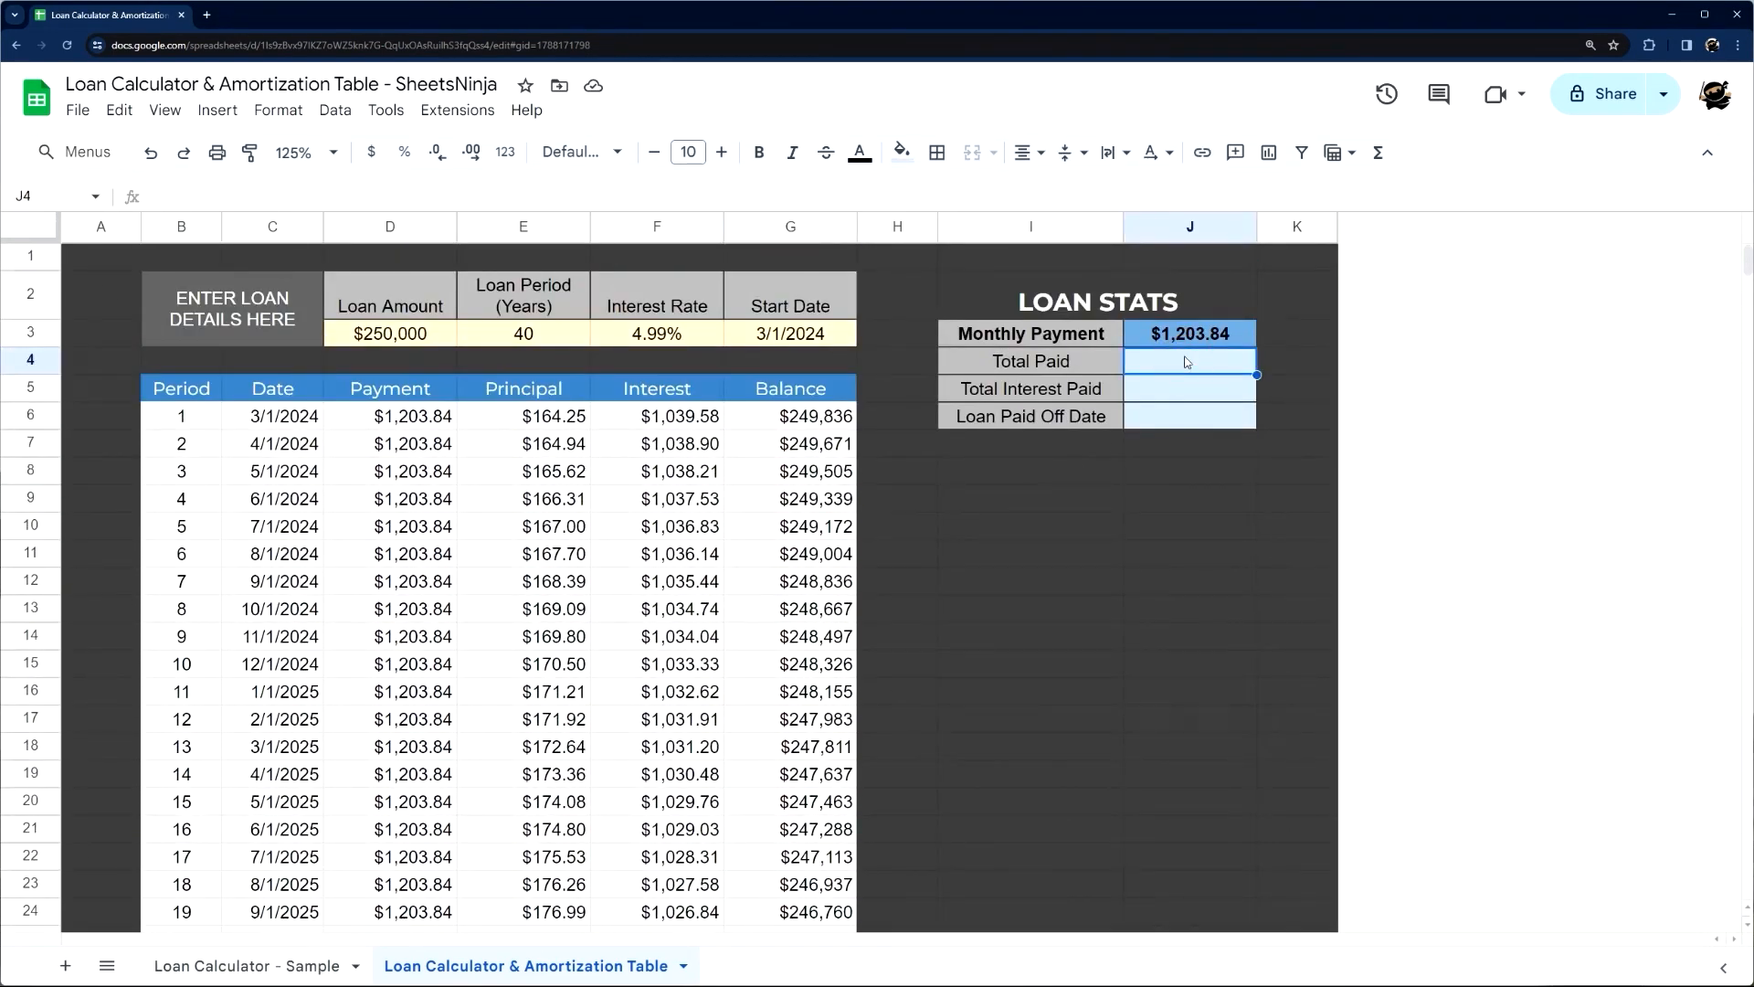
pyautogui.click(334, 959)
pyautogui.click(1159, 366)
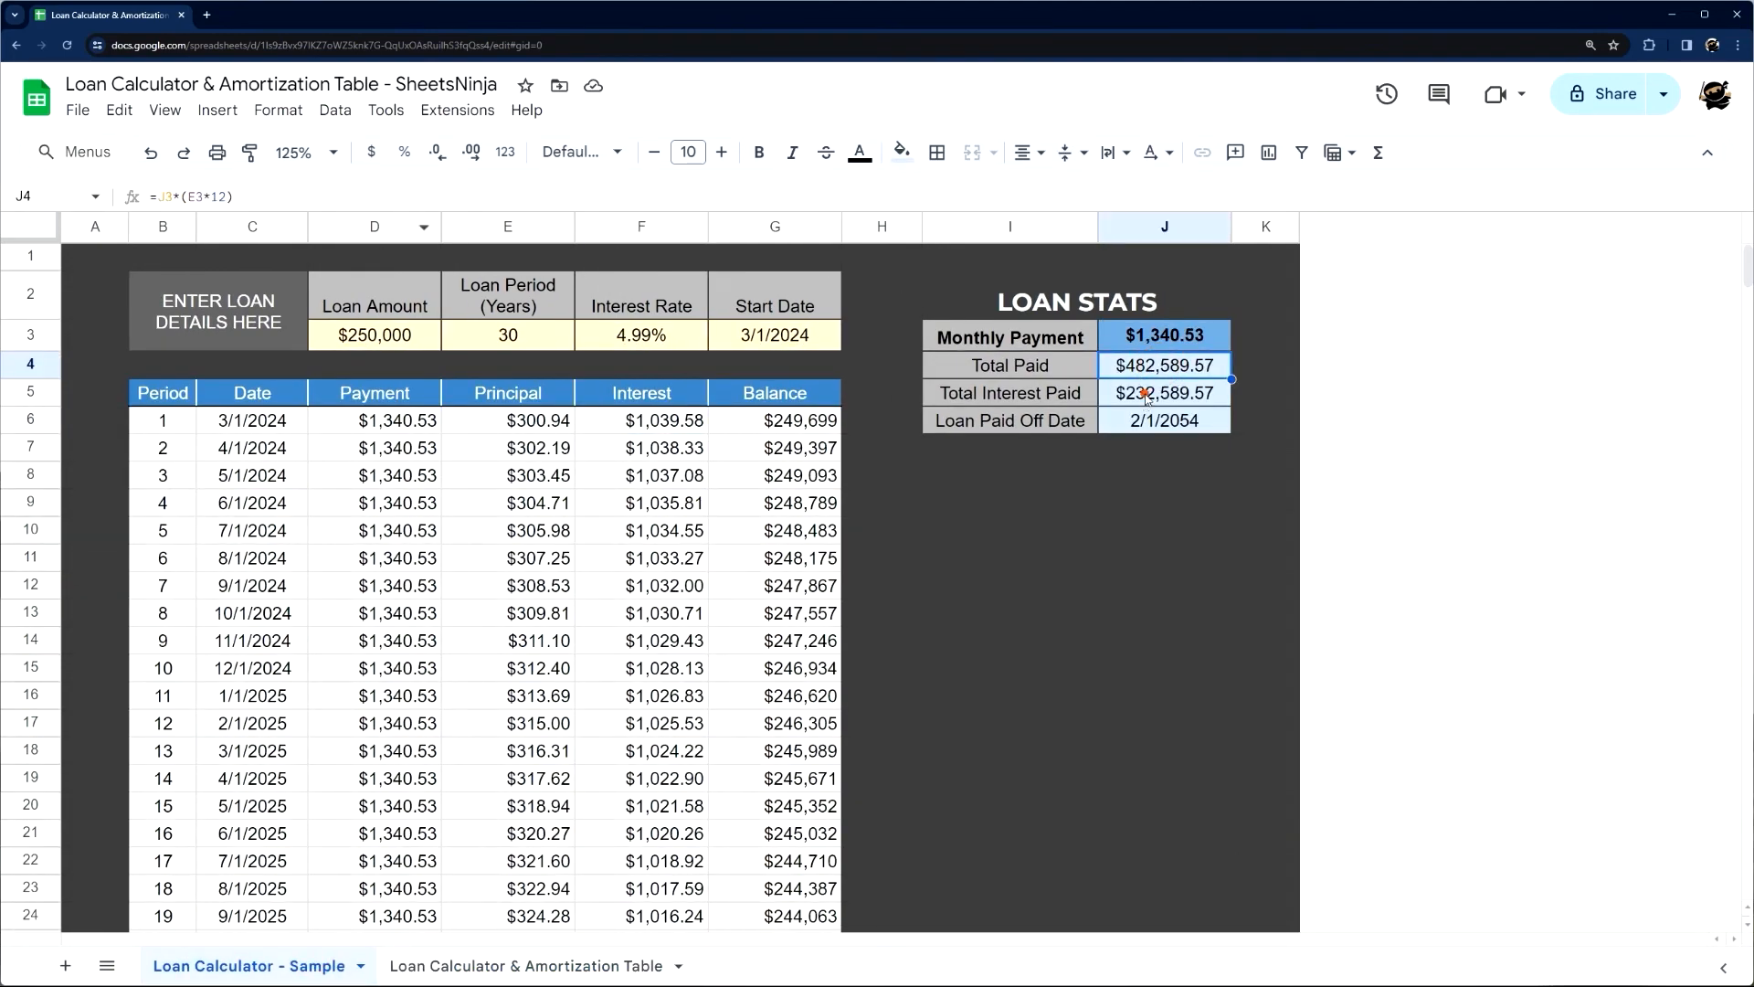
pyautogui.click(1144, 395)
pyautogui.click(1124, 426)
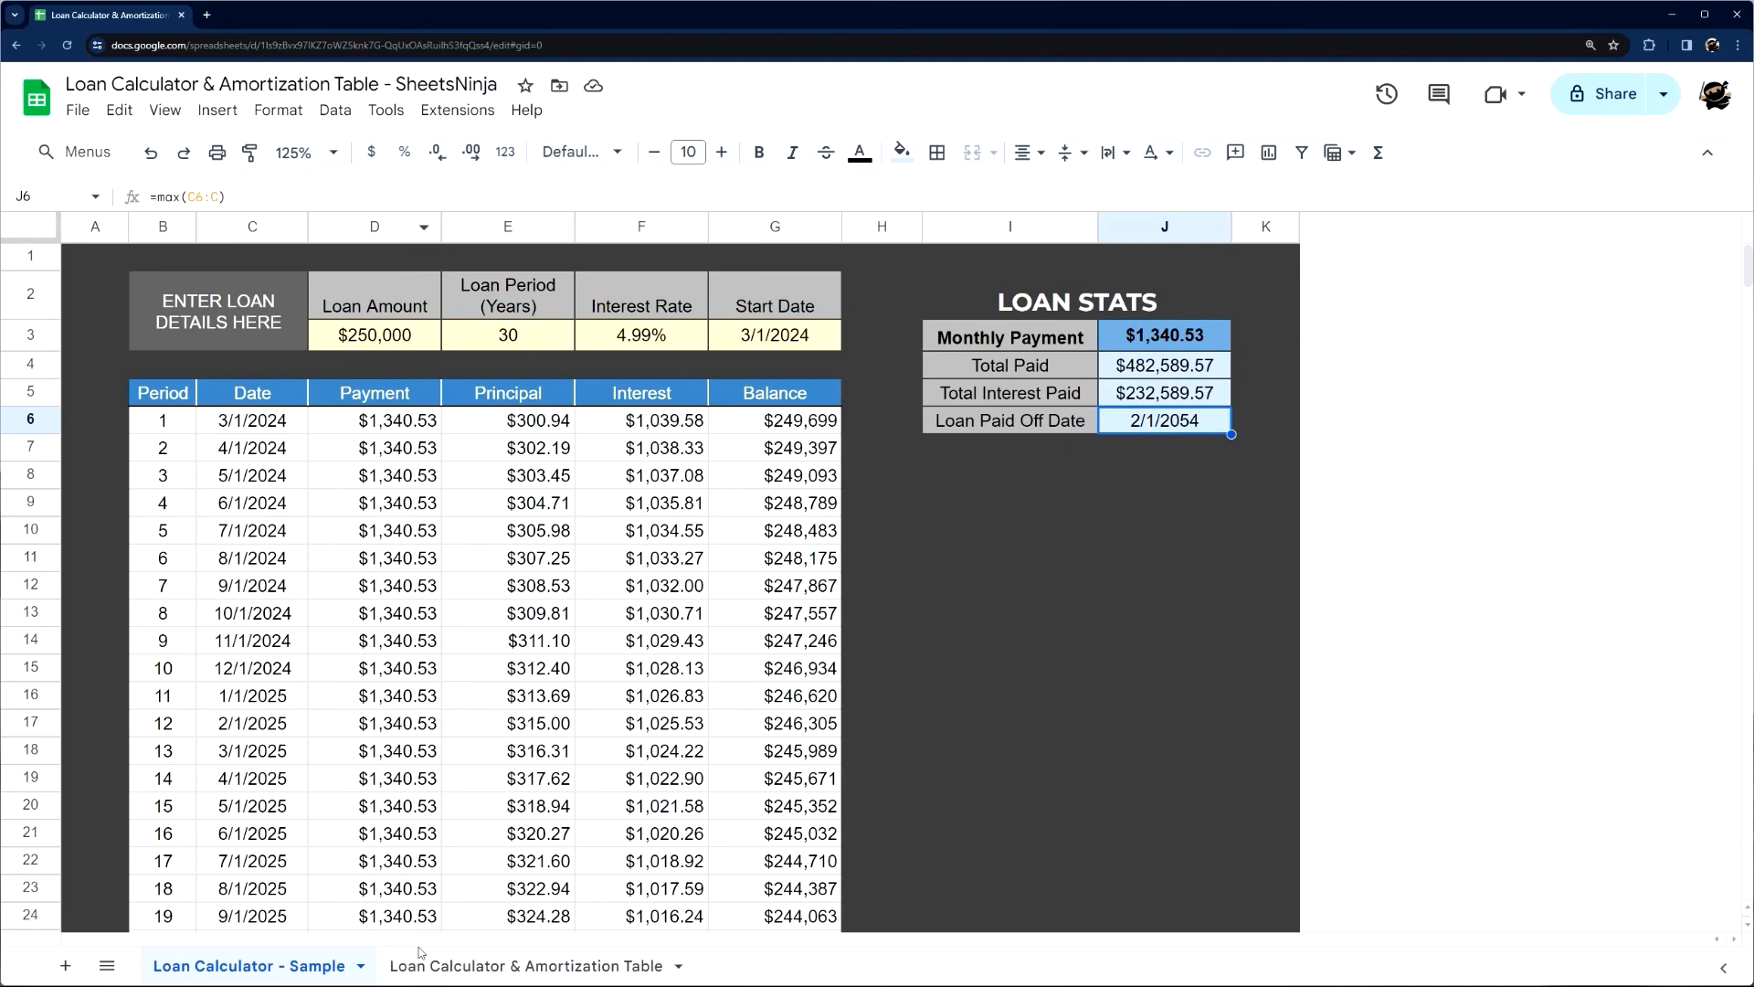
# In the new calculator sheet, enter the Total Paid formula in J4 as =J3*(E3*12)
pyautogui.click(442, 961)
pyautogui.write('=')
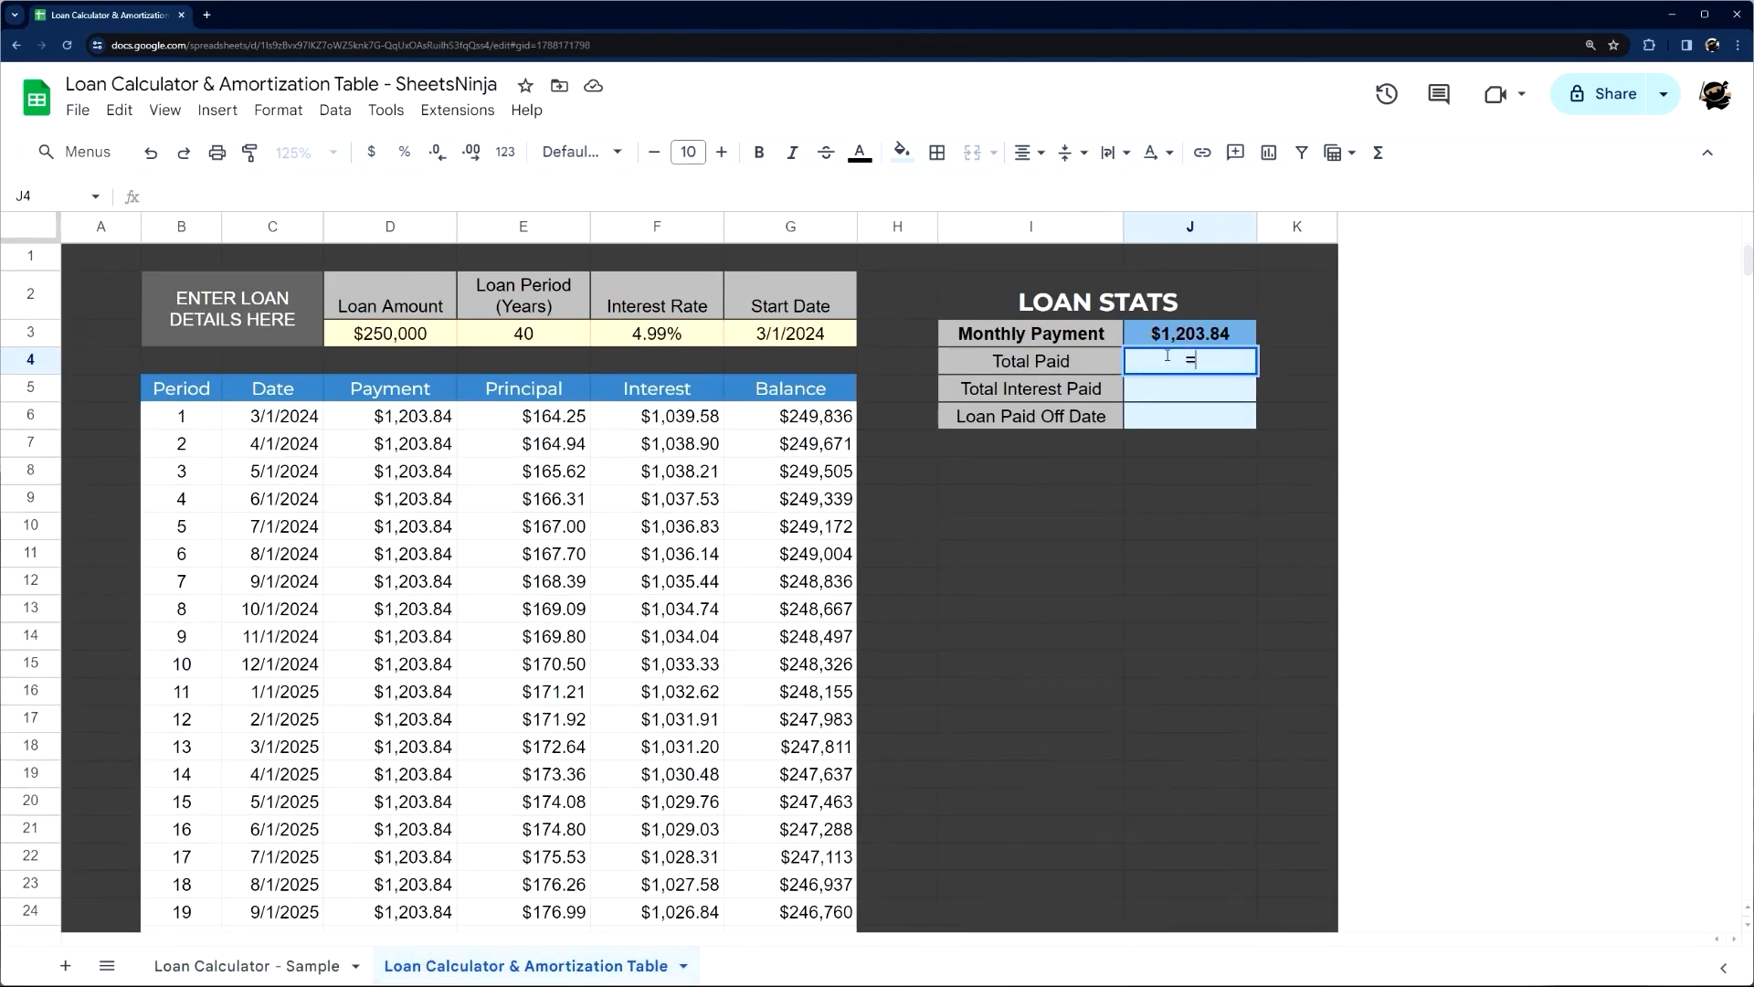
pyautogui.click(1170, 334)
pyautogui.write('*')
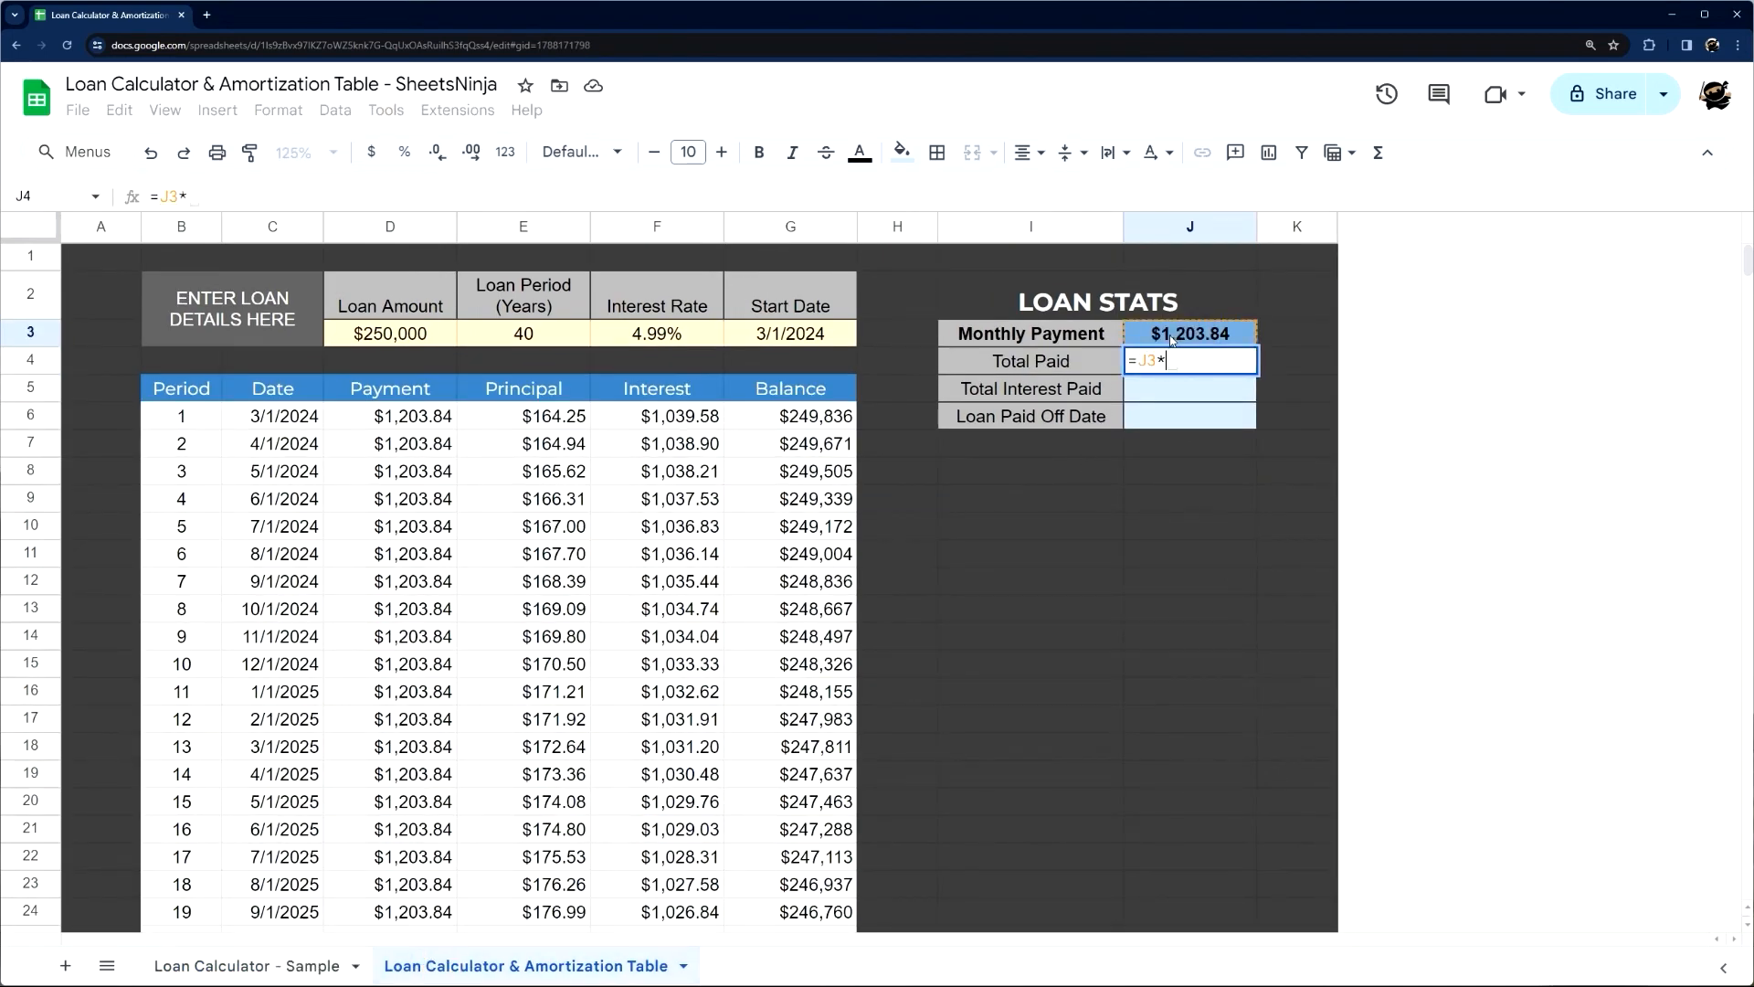
pyautogui.write('(')
pyautogui.click(499, 340)
pyautogui.write('*12')
pyautogui.press('Return')
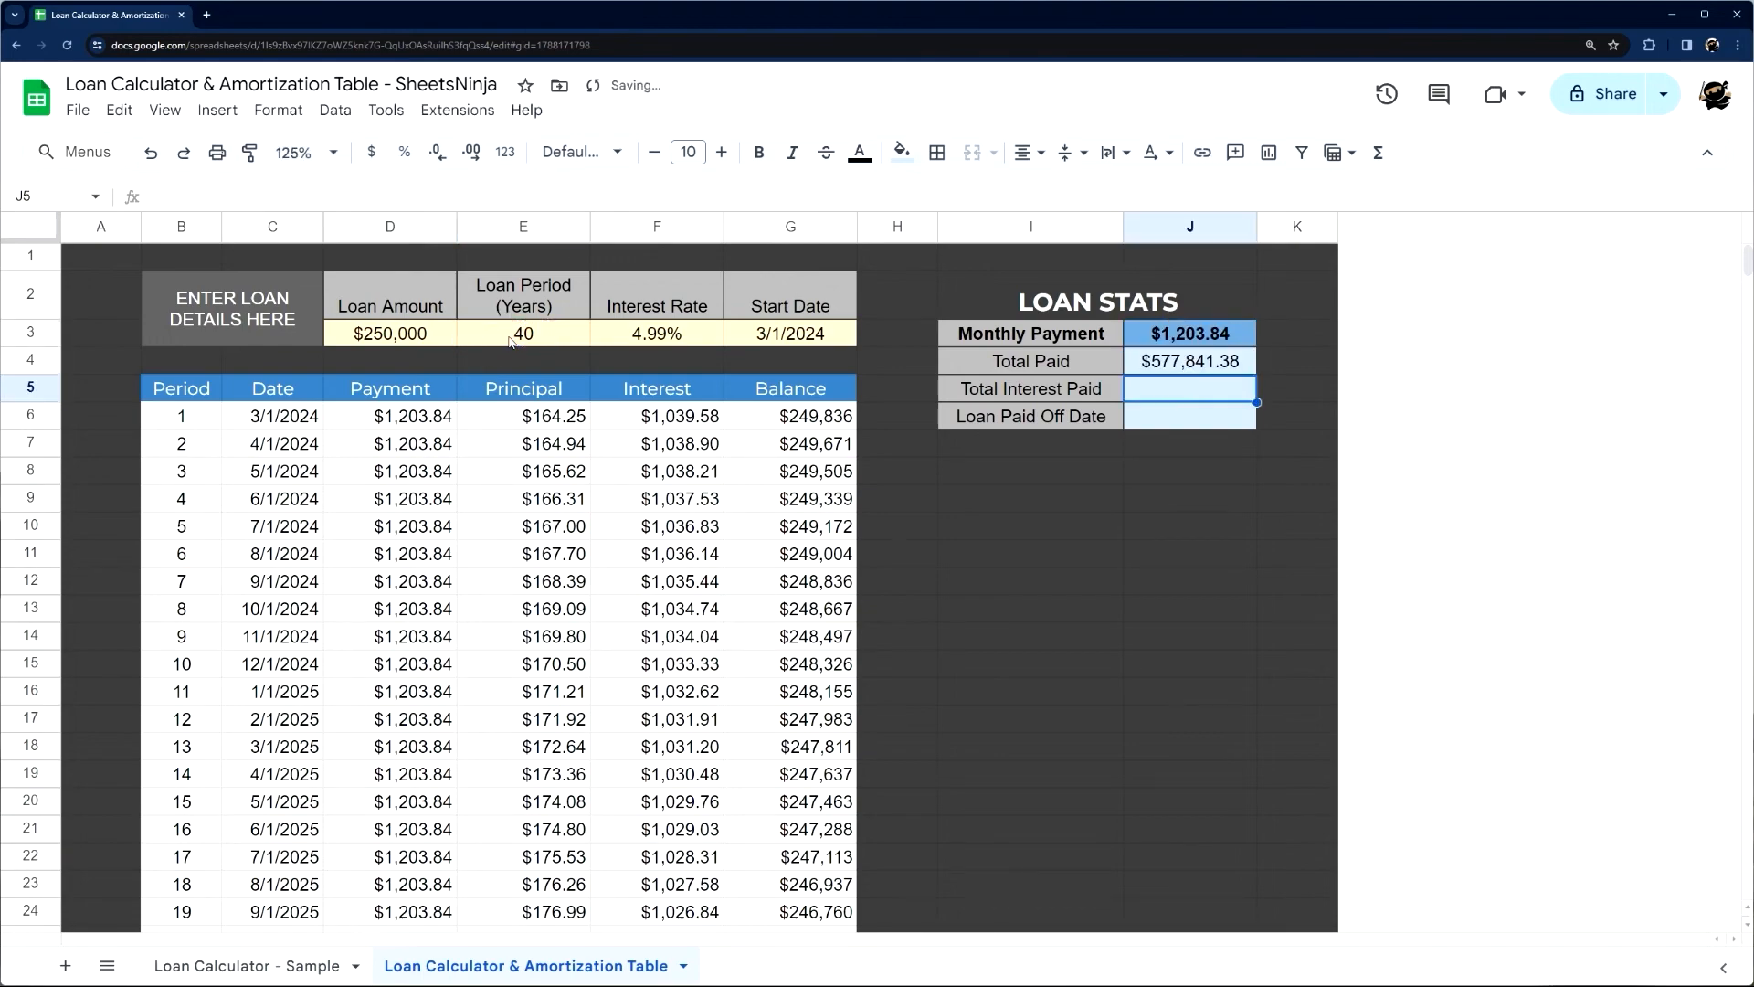
# Set the loan period in E3 to 30 years and compare Total Paid with the sample sheet
pyautogui.click(288, 968)
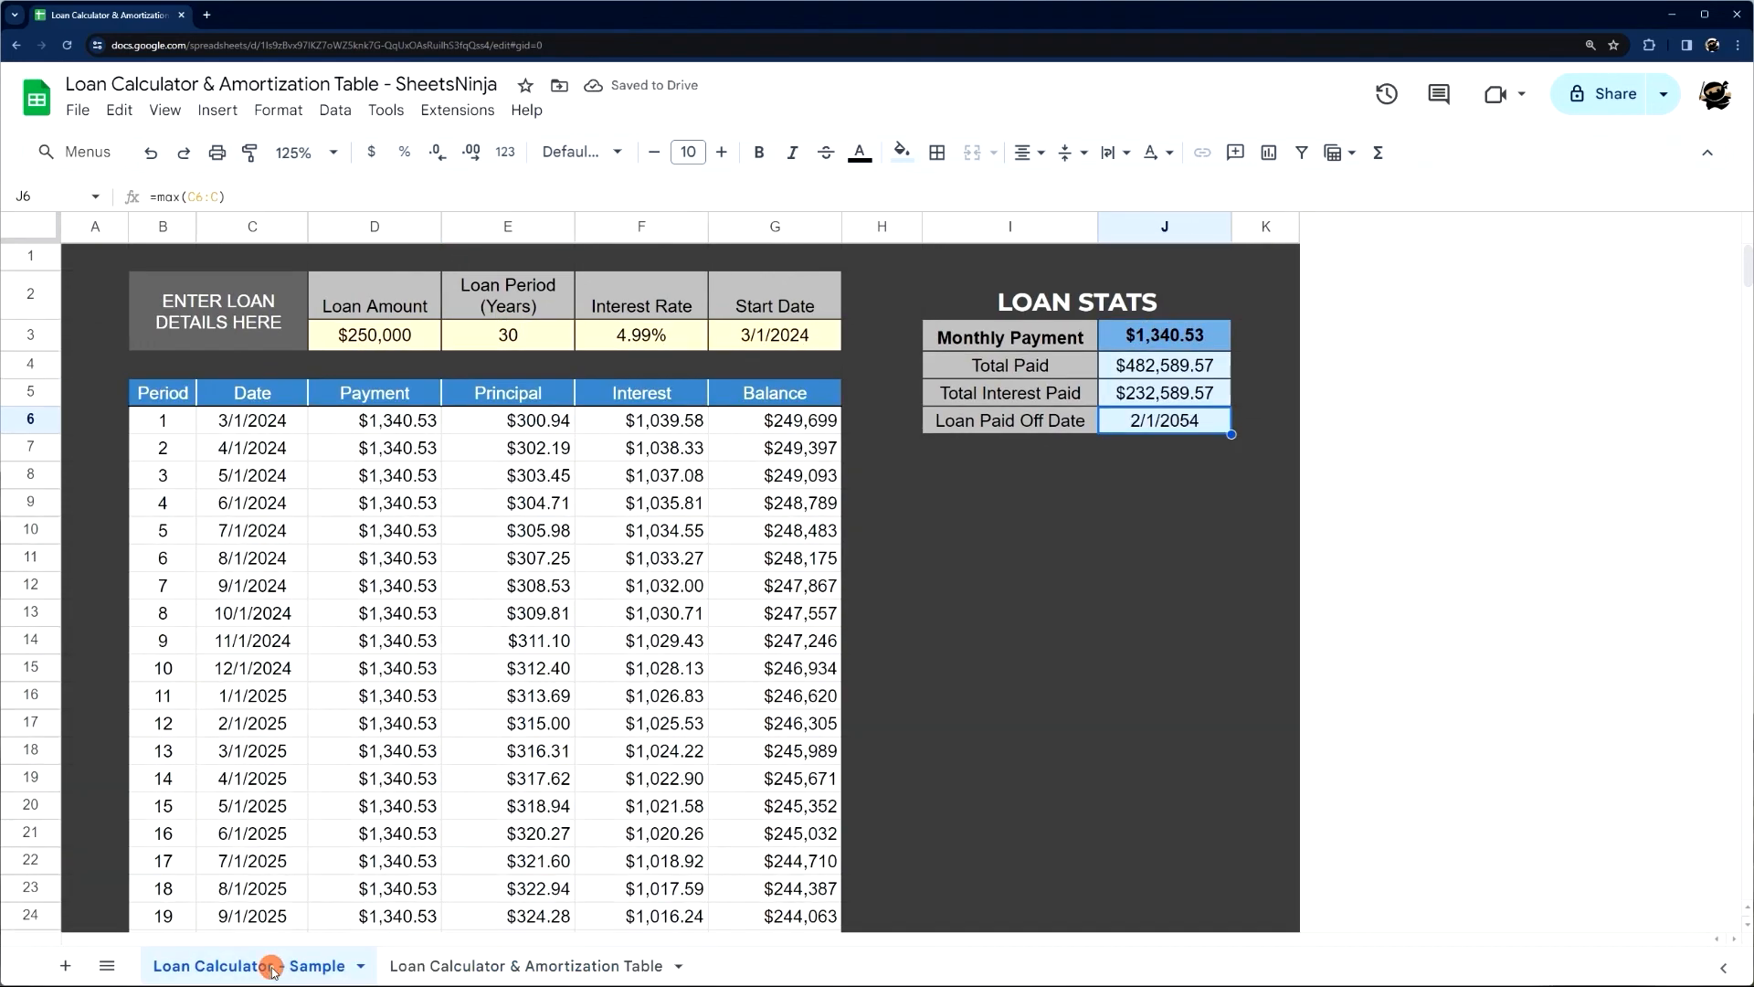
pyautogui.click(439, 973)
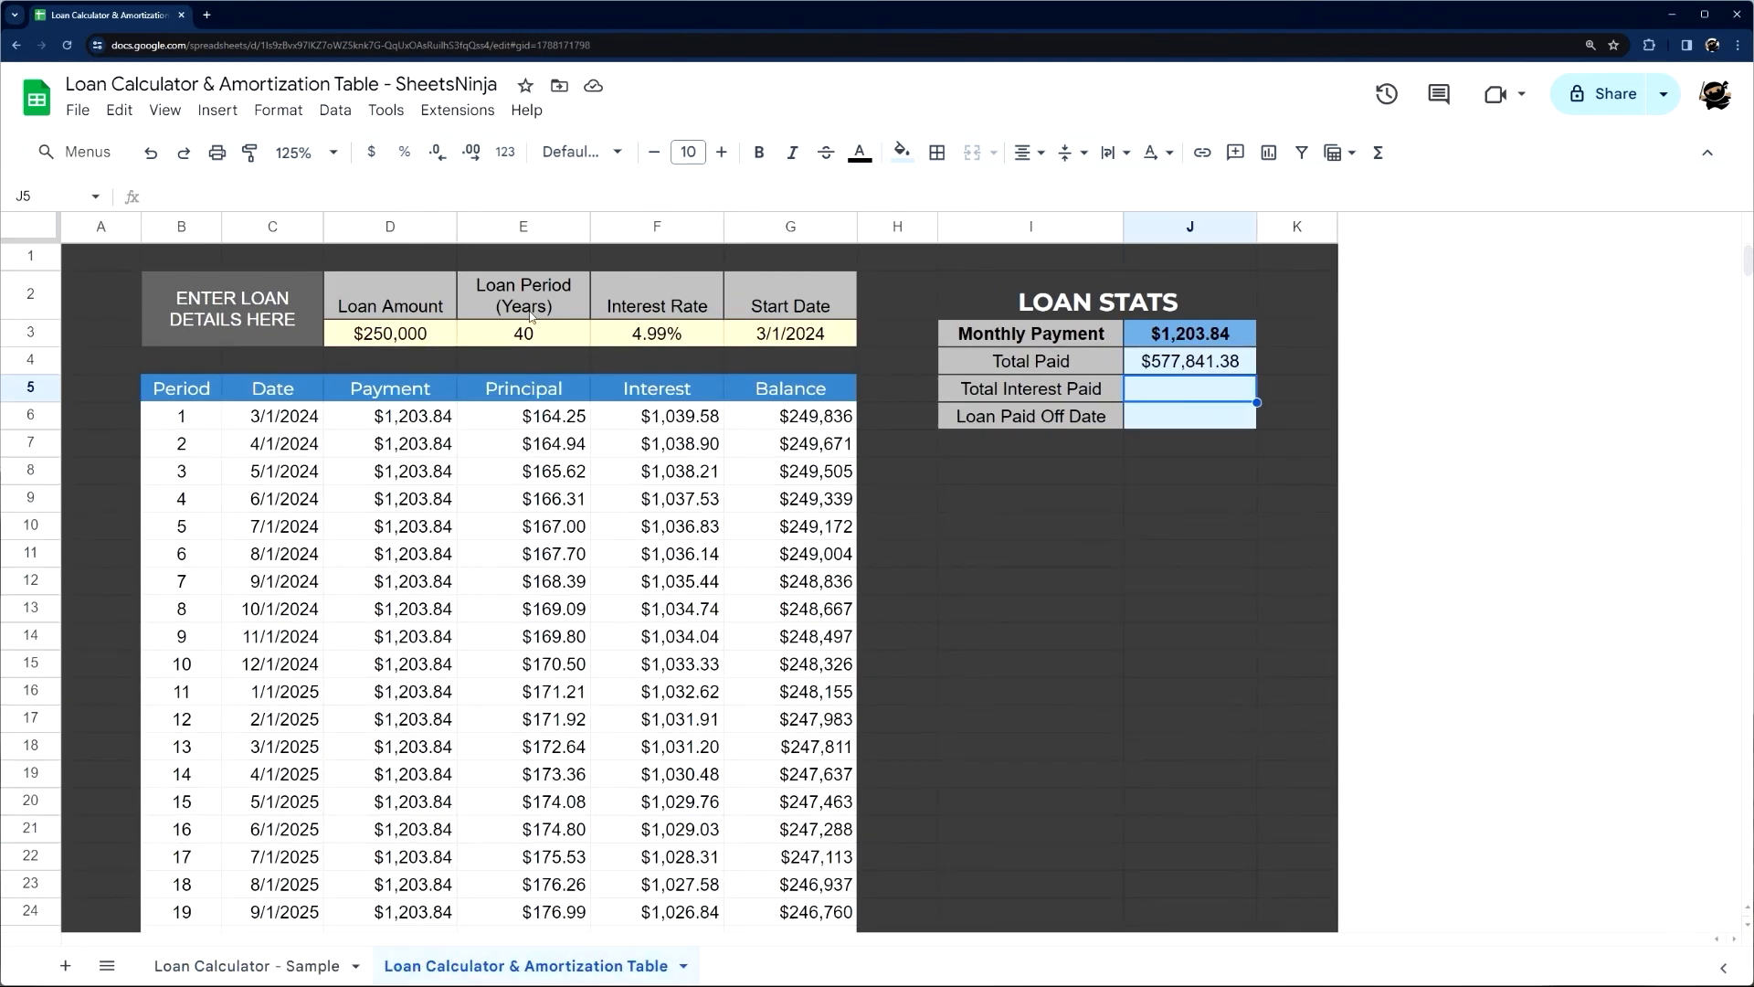
pyautogui.click(555, 338)
pyautogui.write('30')
pyautogui.press('Return')
pyautogui.click(1180, 375)
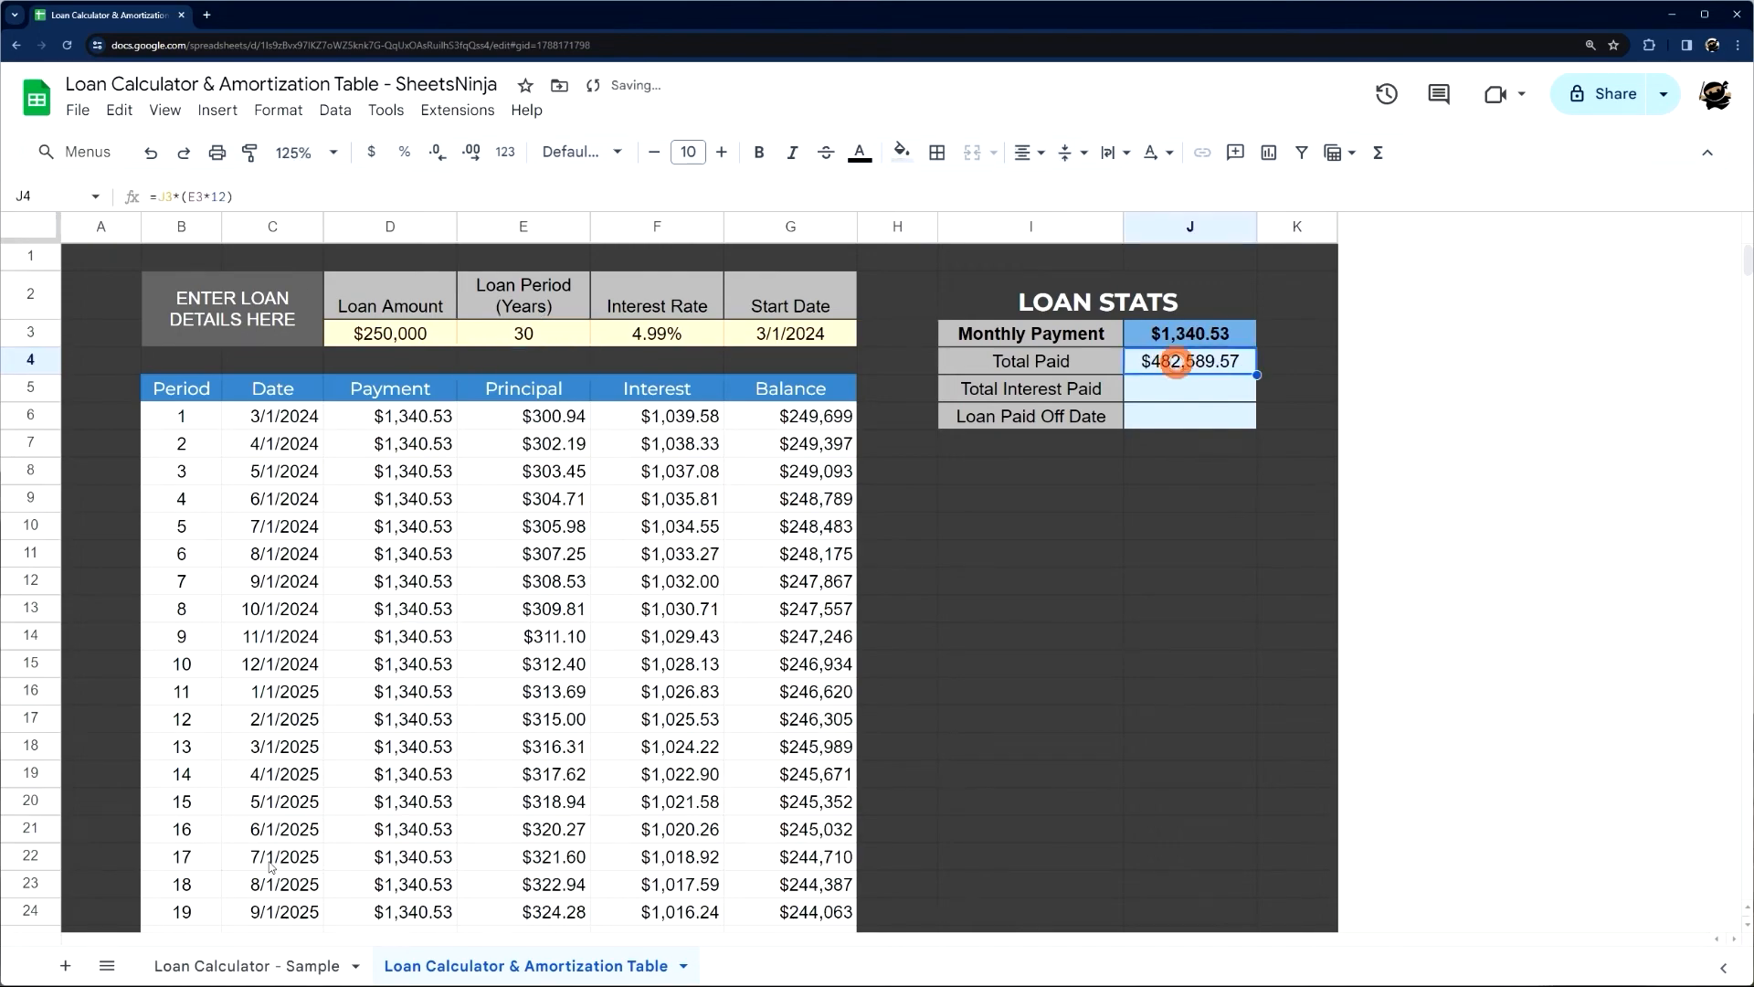
pyautogui.click(274, 968)
pyautogui.click(462, 969)
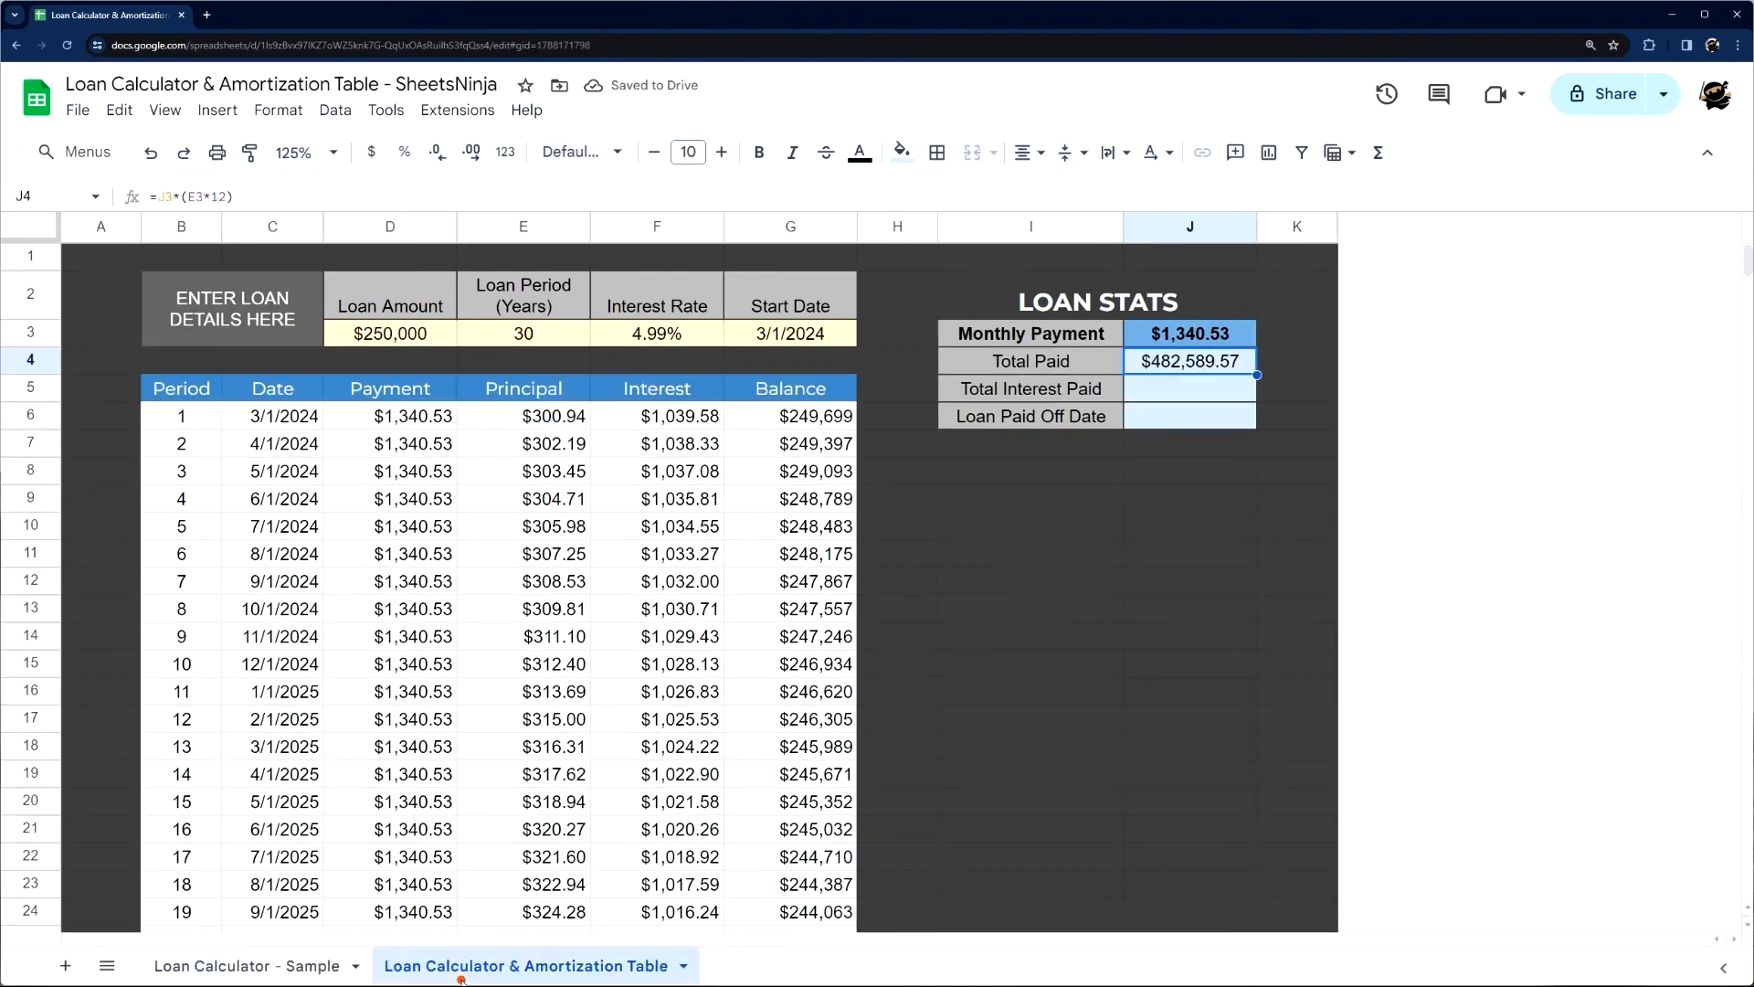
# Enter the Total Interest Paid formula in J5 as =J4-D3
pyautogui.click(1191, 399)
pyautogui.write('=')
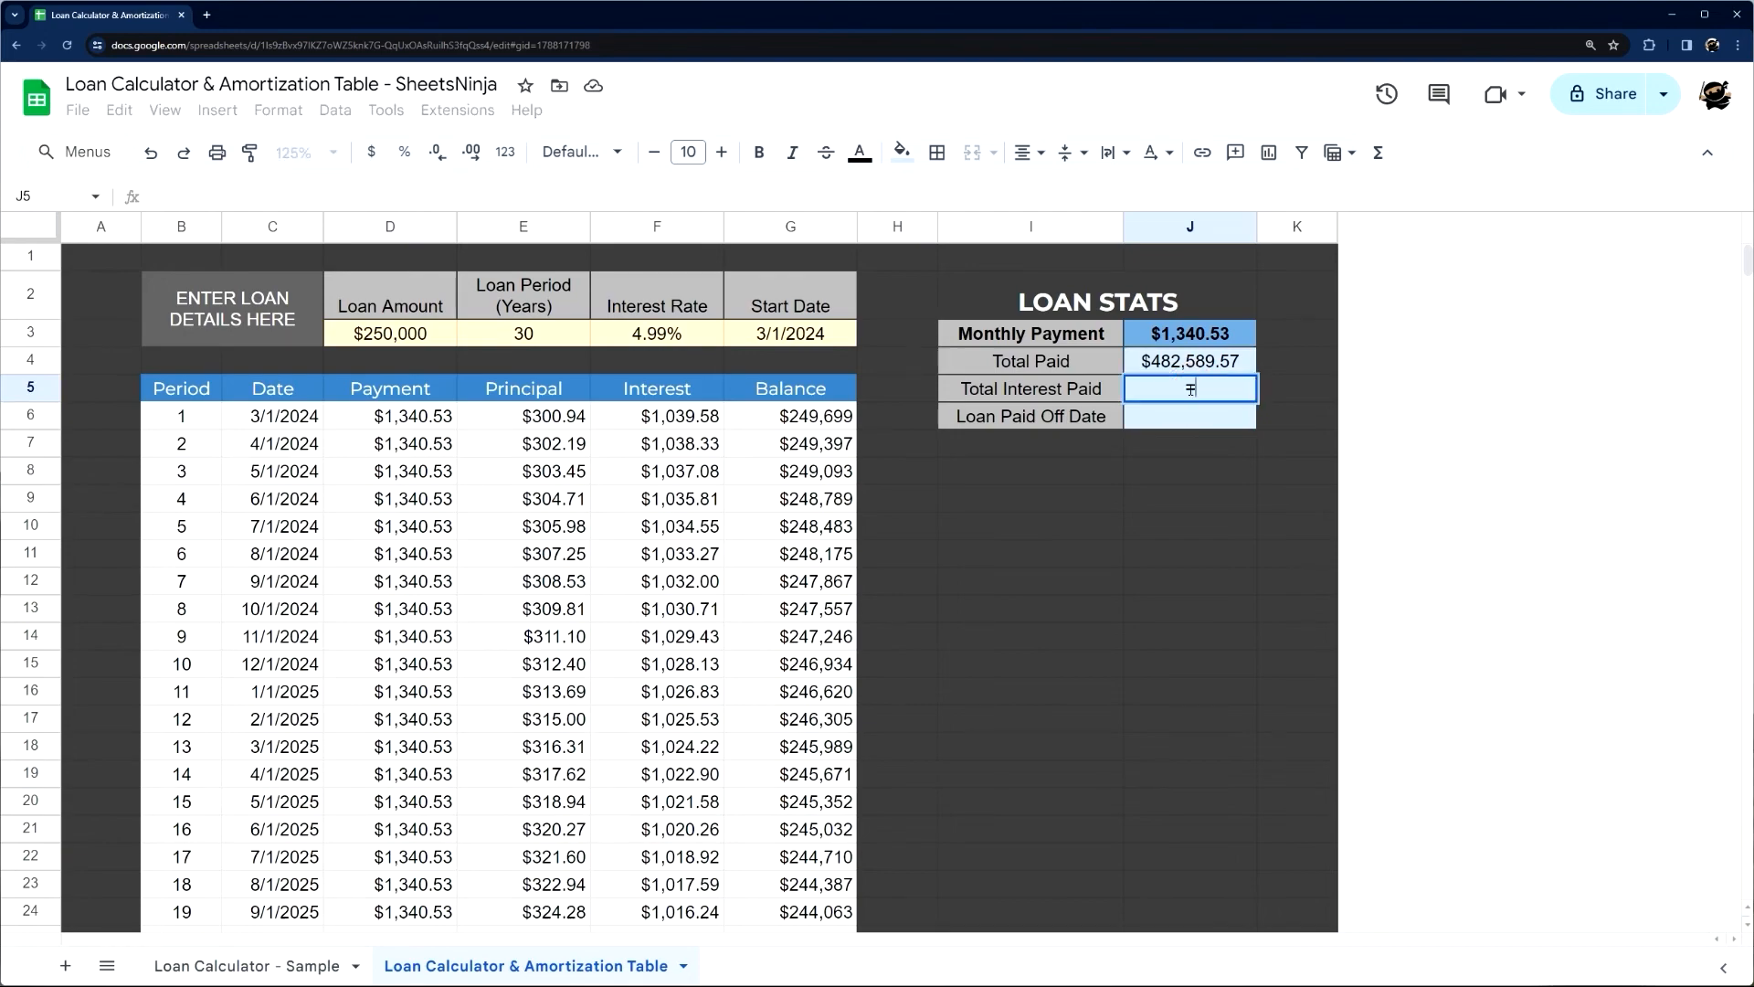
pyautogui.click(1185, 359)
pyautogui.write('-')
pyautogui.click(437, 335)
pyautogui.press('Return')
# Enter the Loan Paid Off Date formula in J6 as =max(C6:C), taking the latest date in the Date column
pyautogui.write('=max(')
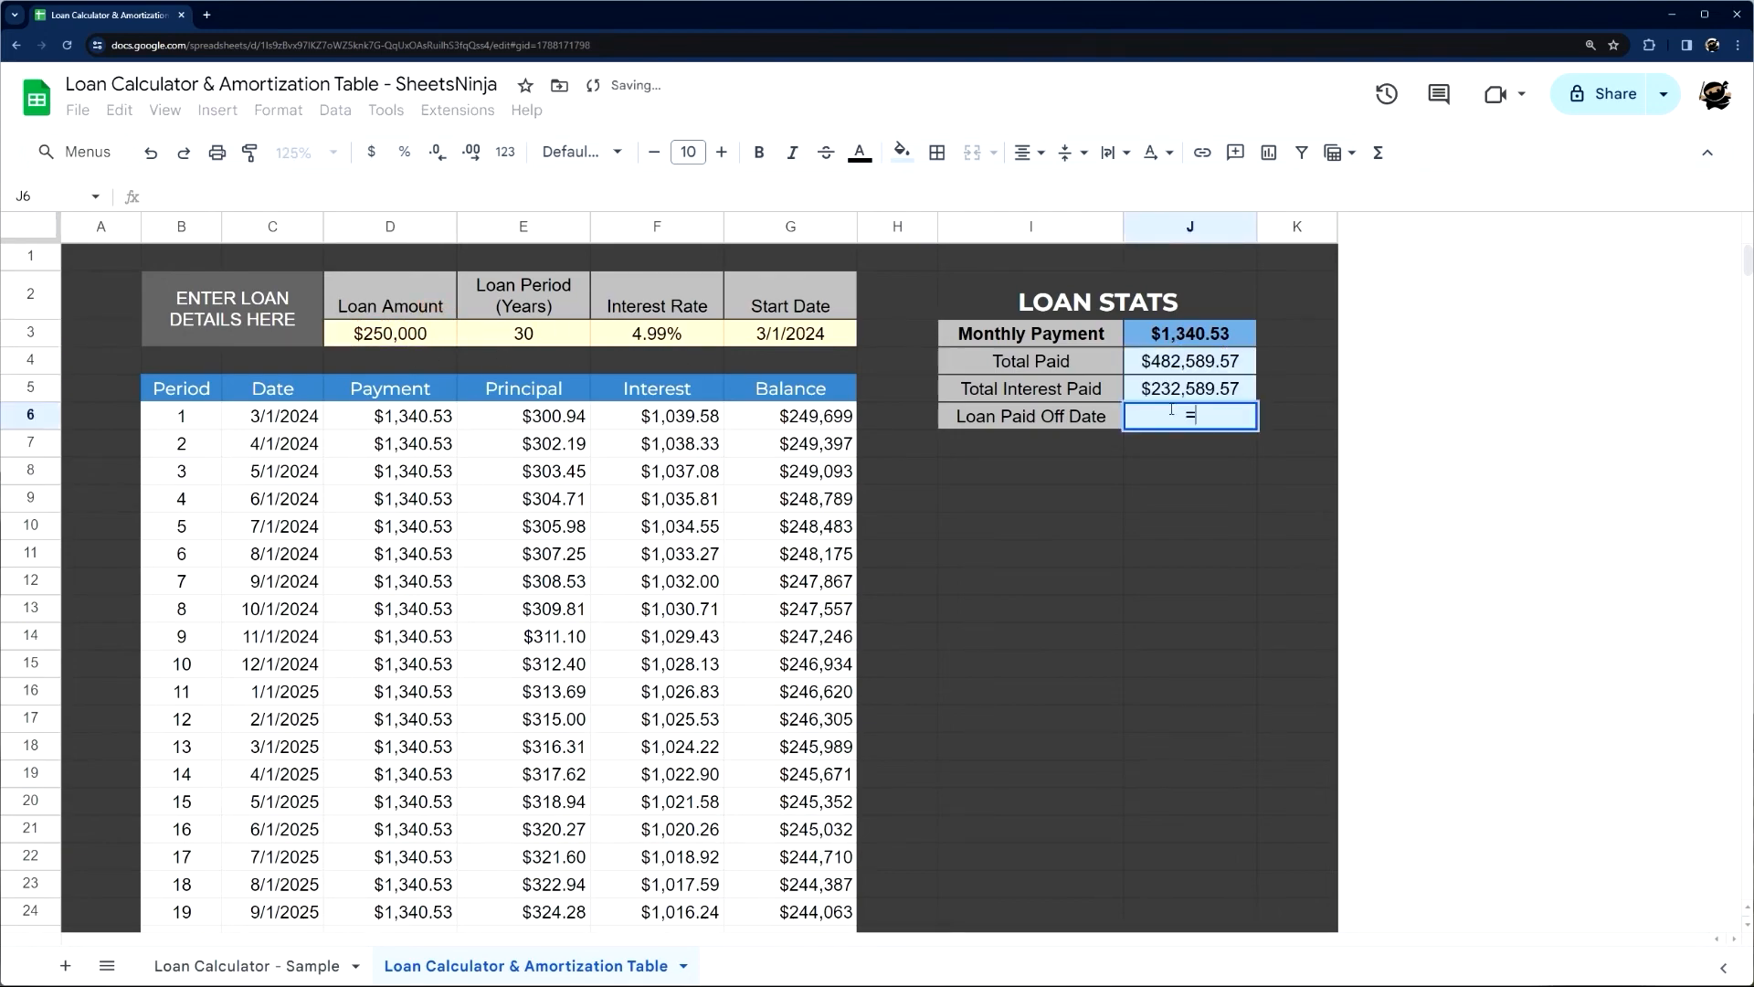
pyautogui.click(277, 418)
pyautogui.hotkey('ctrl', 'shift', 'Down')
pyautogui.write(')')
pyautogui.press('Return')
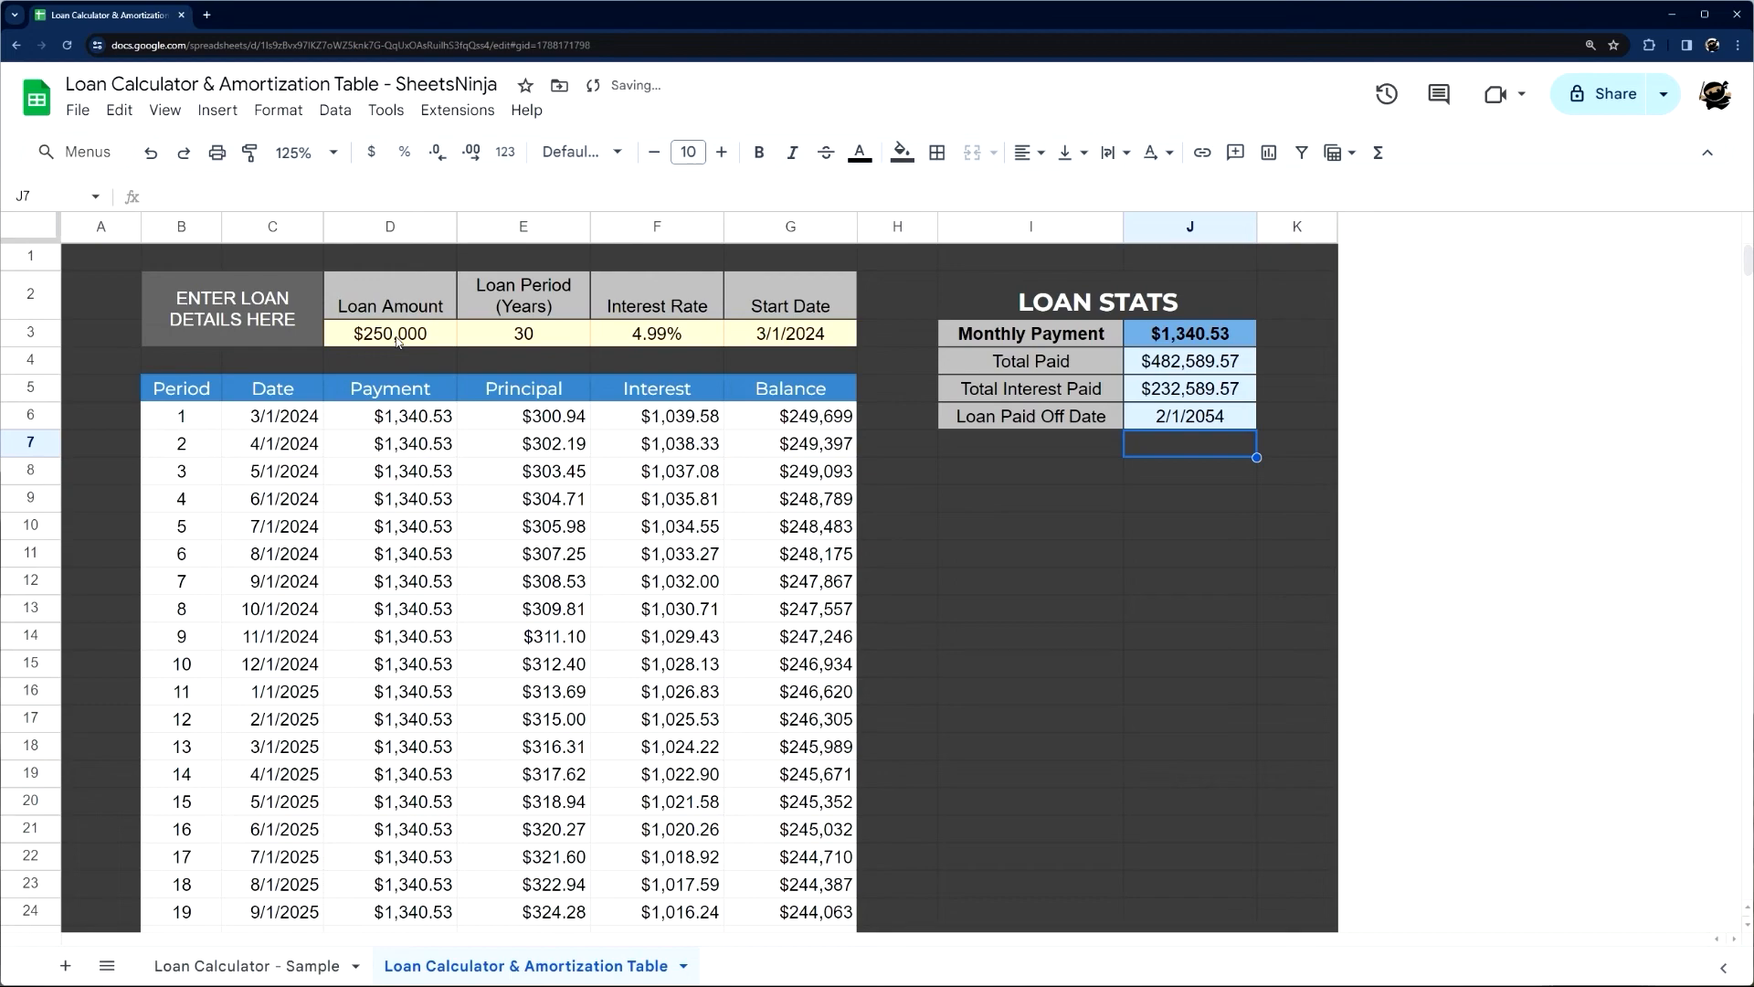
# Set the loan period in E3 to 40 years and check the Loan Paid Off Date
pyautogui.click(539, 345)
pyautogui.write('40')
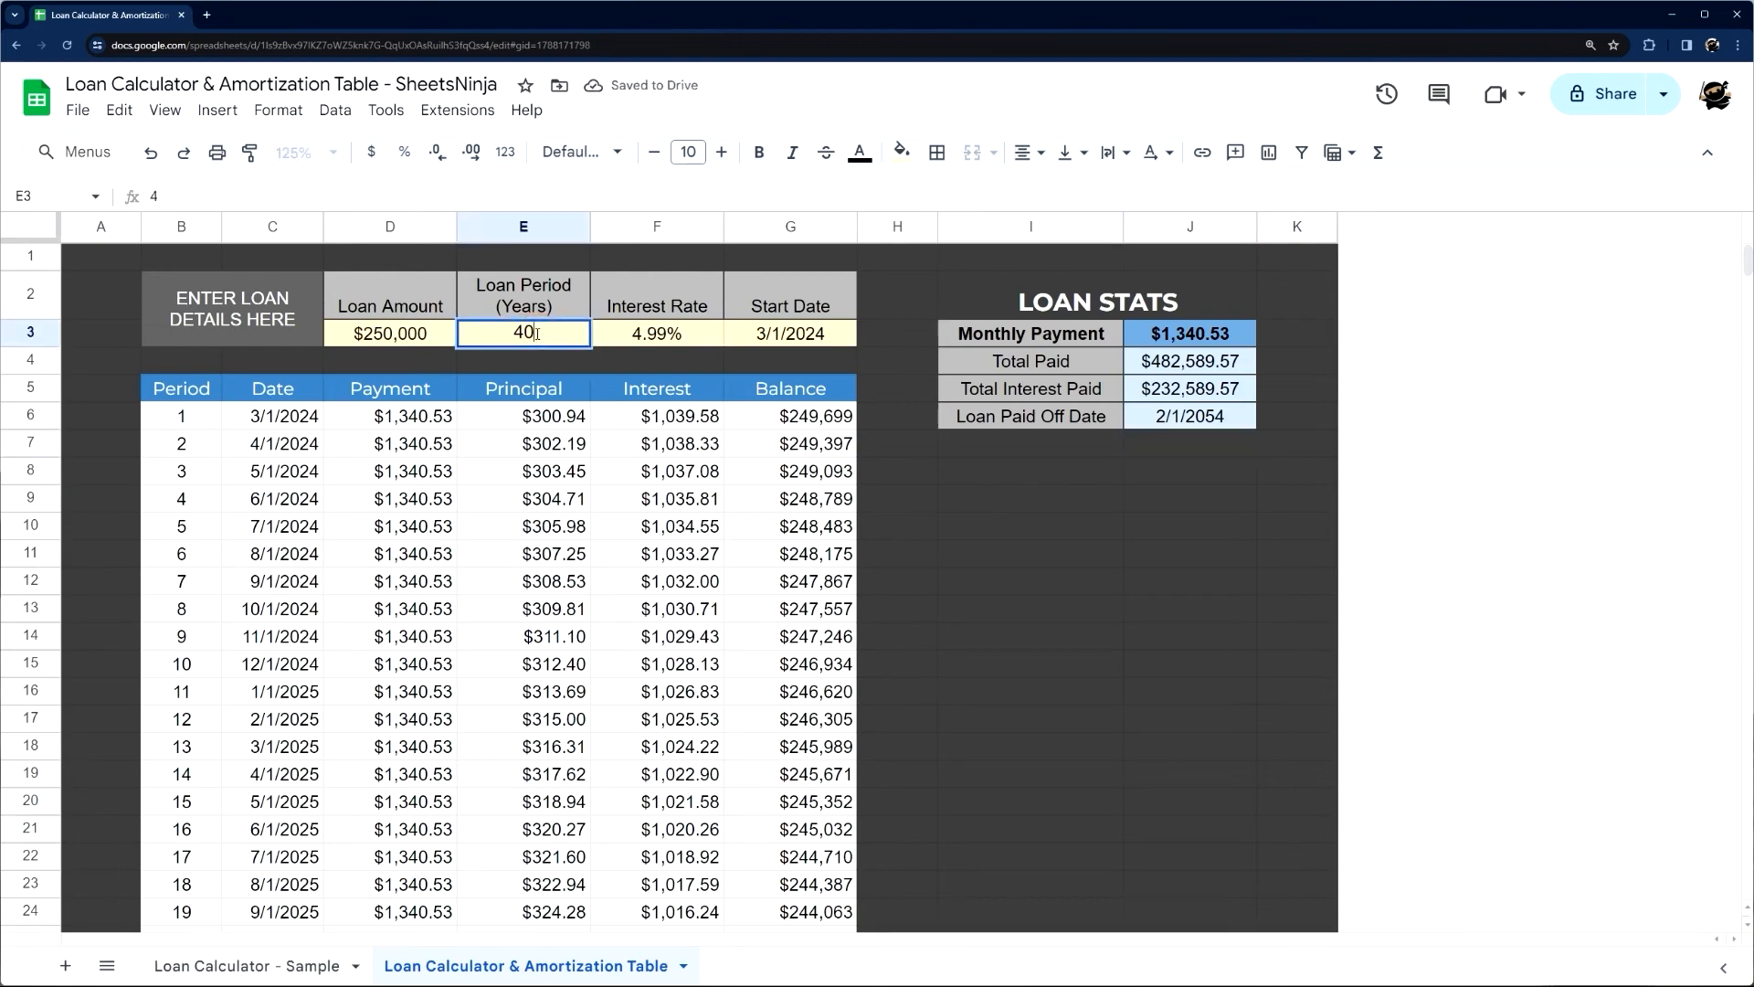
pyautogui.press('Return')
pyautogui.click(1213, 424)
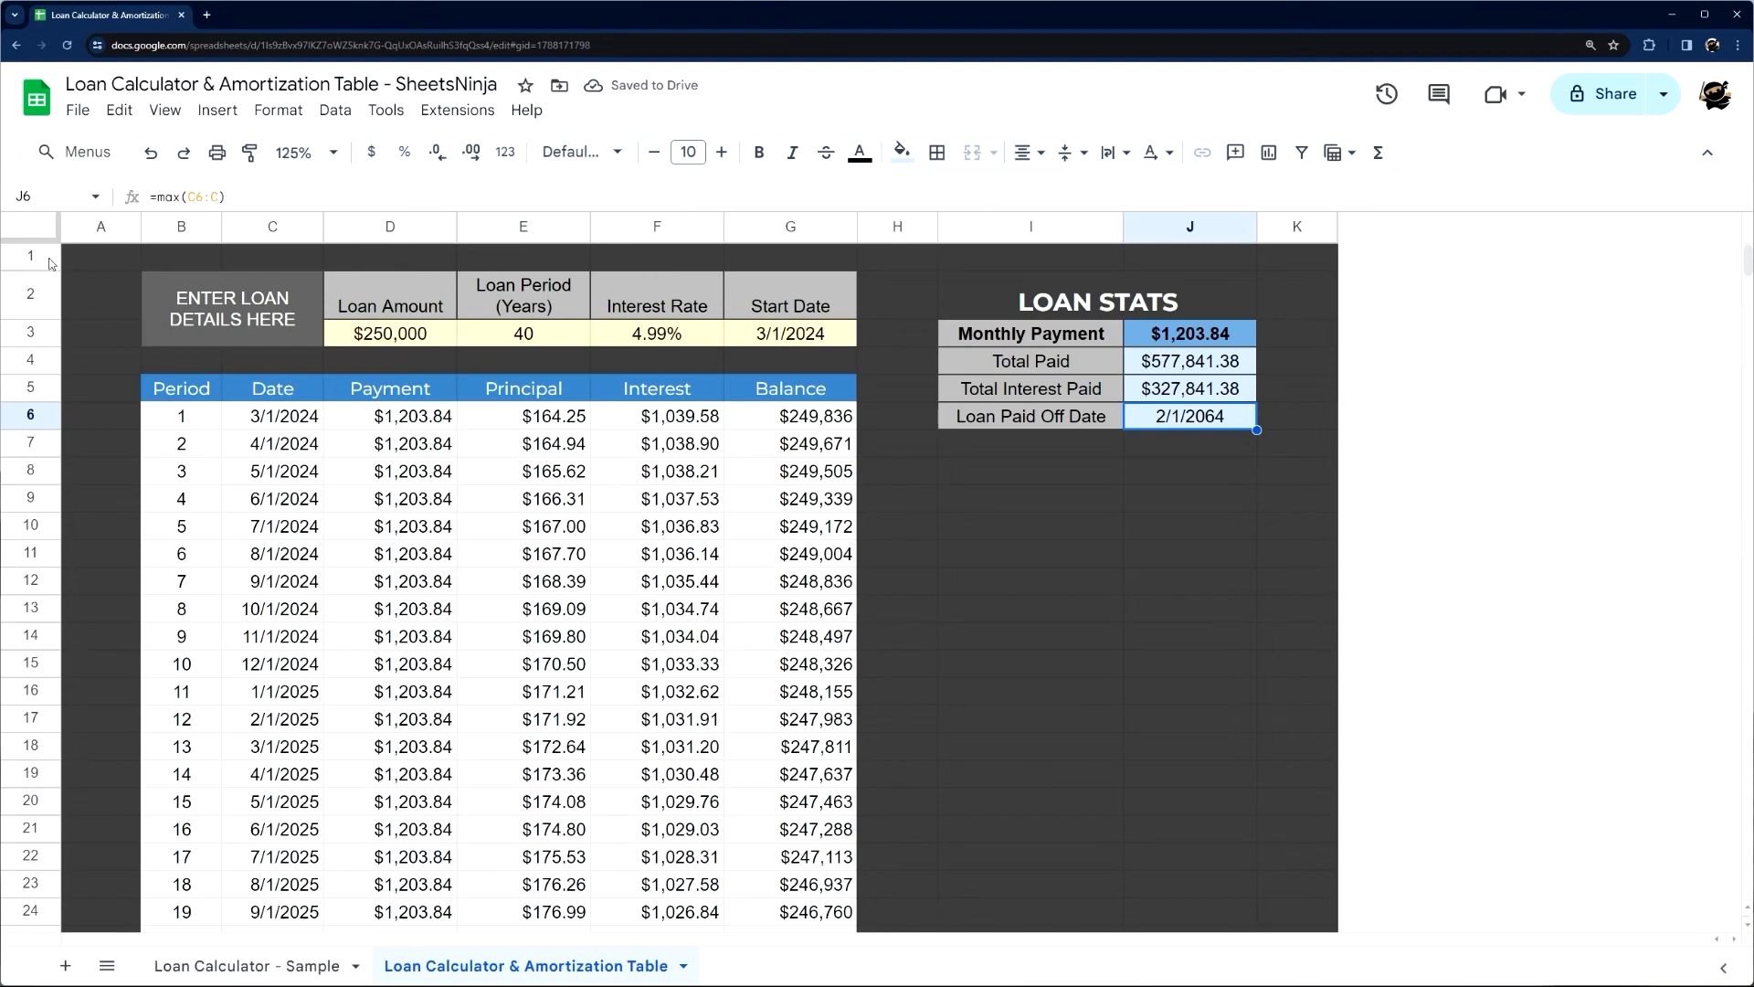
# Hide the gridlines on the Loan Calculator & Amortization Table sheet after comparing its look with the Loan Calculator - Sample sheet
pyautogui.click(247, 965)
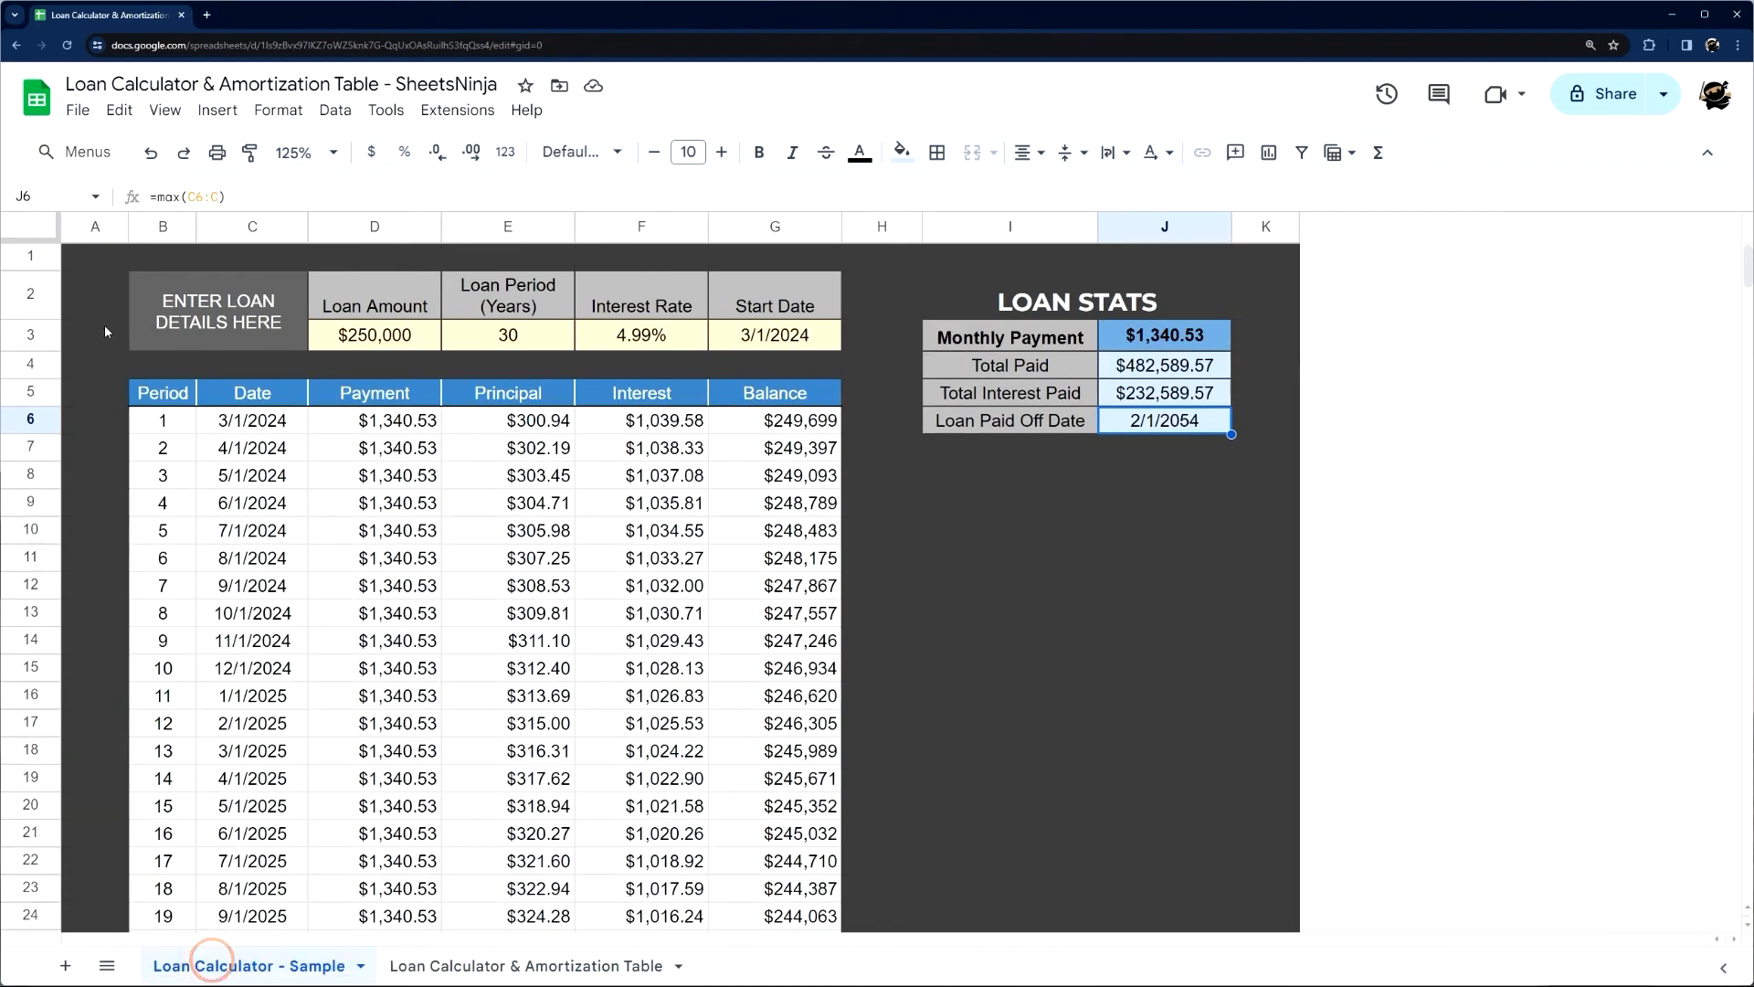
pyautogui.click(460, 964)
pyautogui.click(106, 260)
pyautogui.click(121, 417)
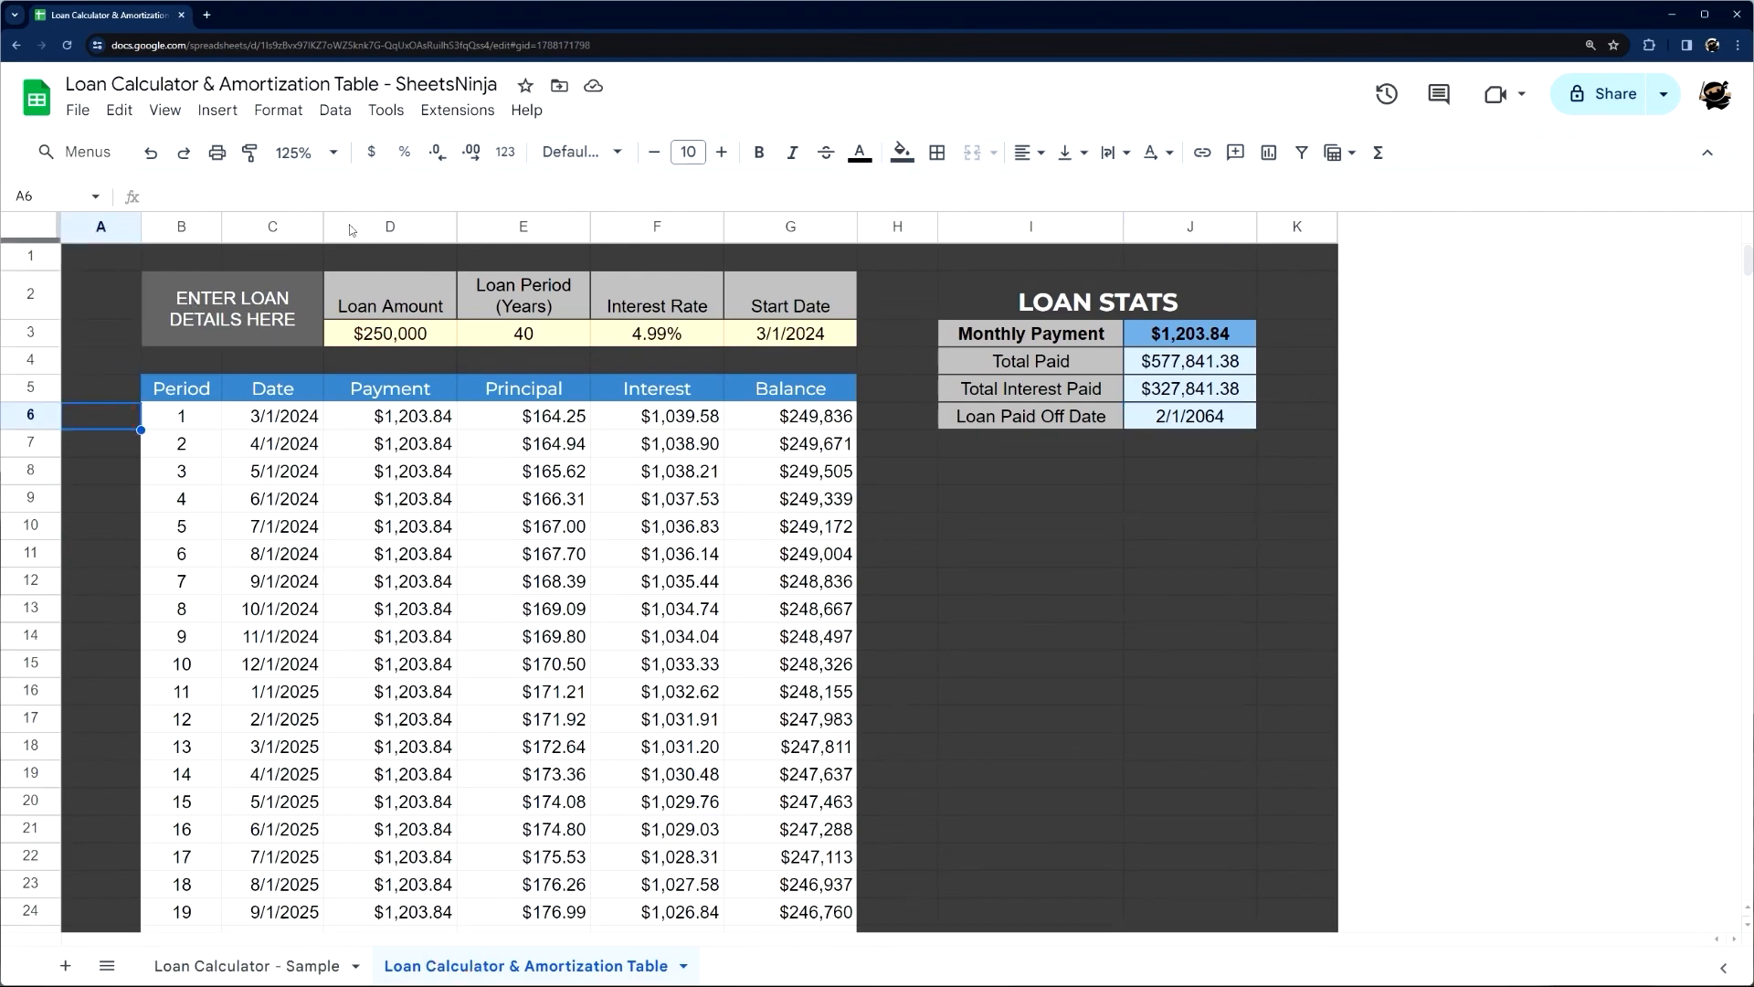
pyautogui.click(162, 116)
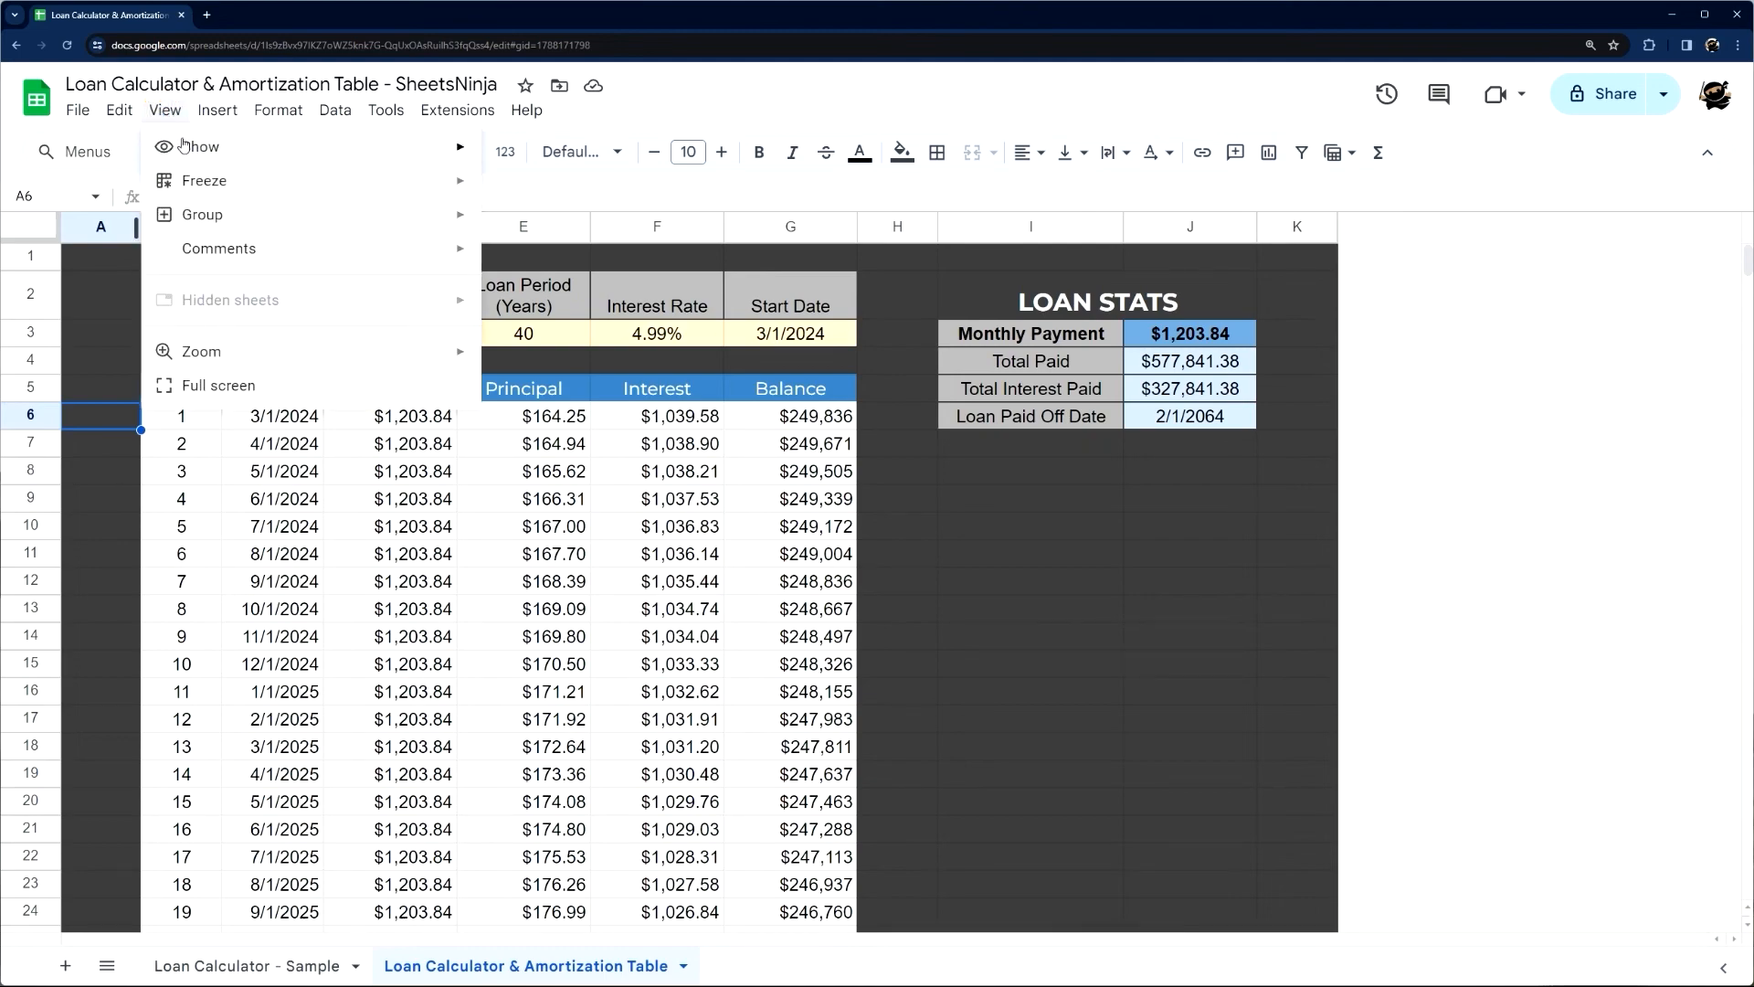
pyautogui.moveTo(185, 145)
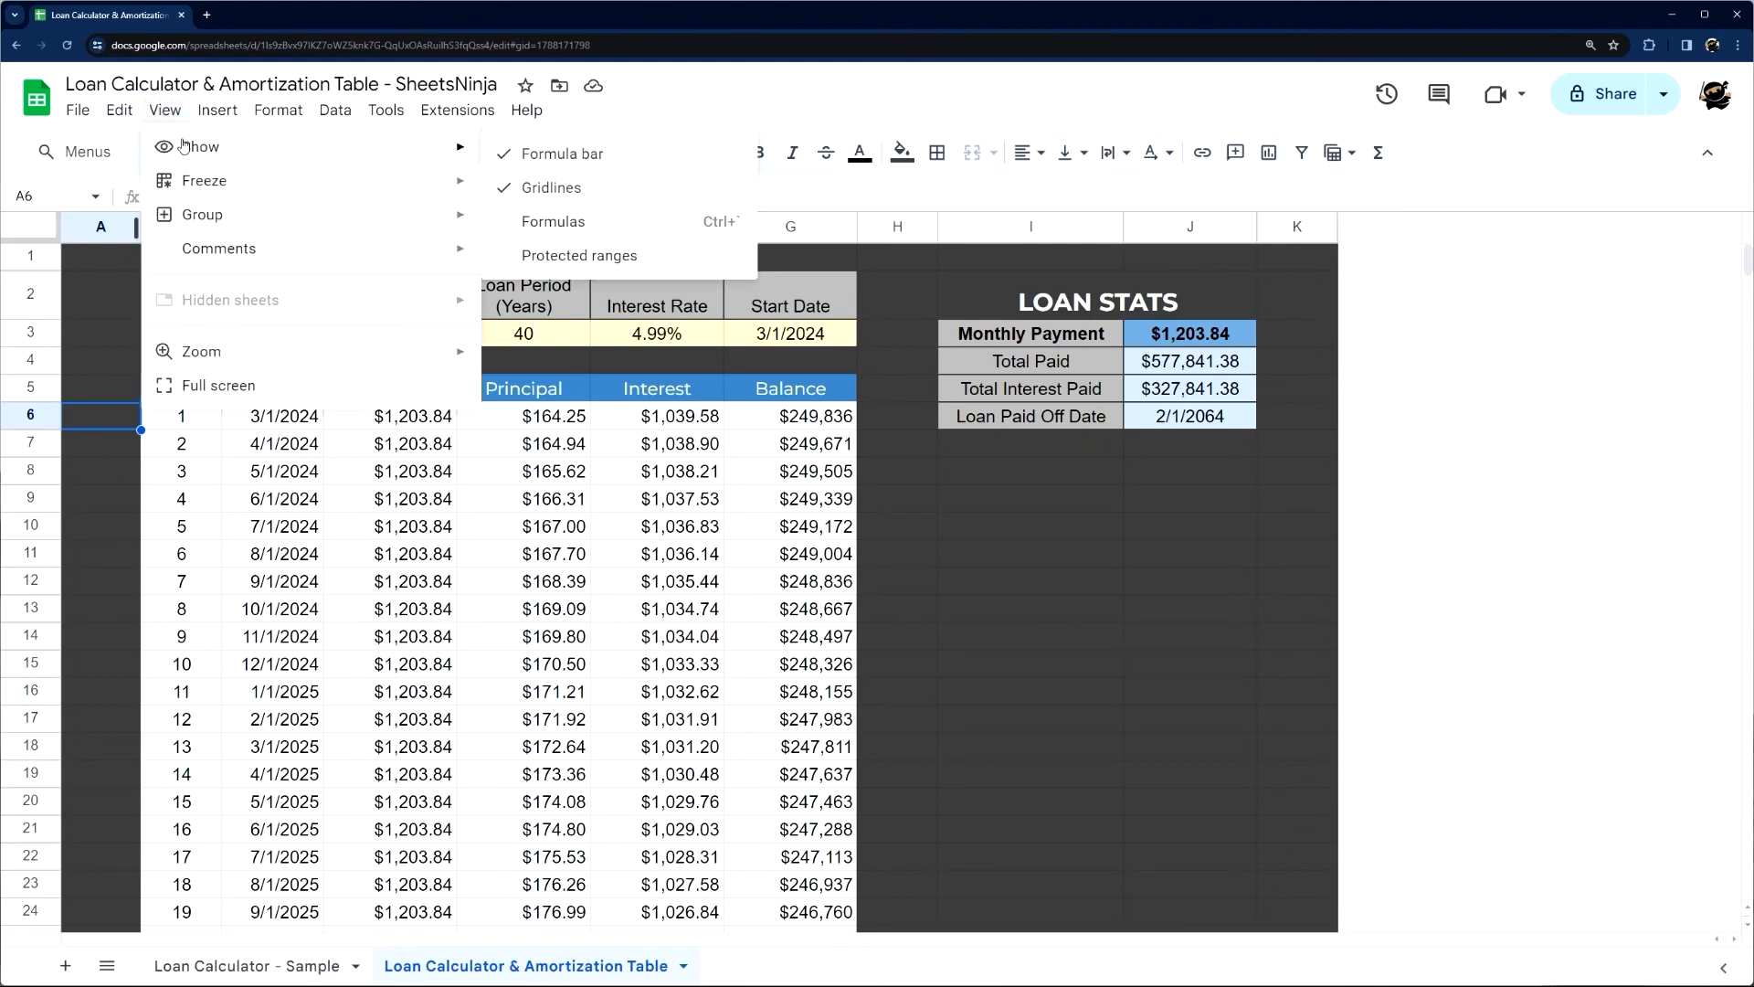
pyautogui.click(551, 189)
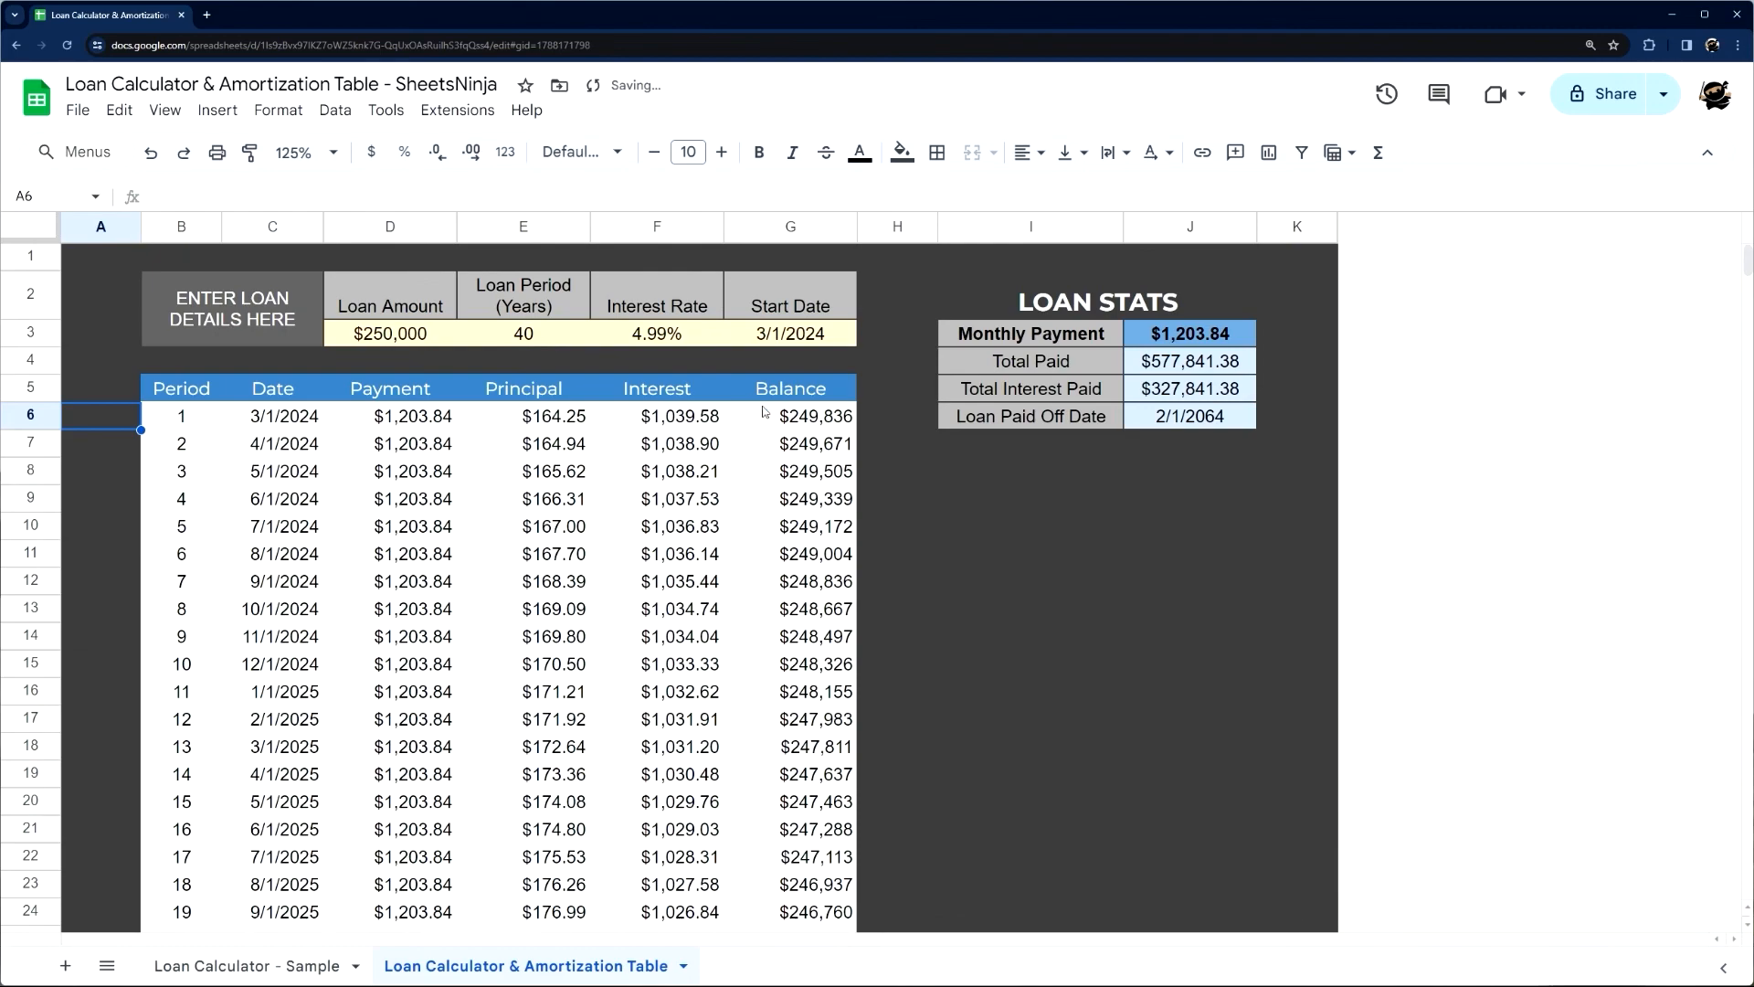
# Apply light grey inner borders to the amortization table's data rows, B6:G485
pyautogui.click(968, 501)
pyautogui.moveTo(196, 393); pyautogui.dragTo(640, 525)
pyautogui.click(560, 493)
pyautogui.moveTo(219, 423); pyautogui.dragTo(827, 852)
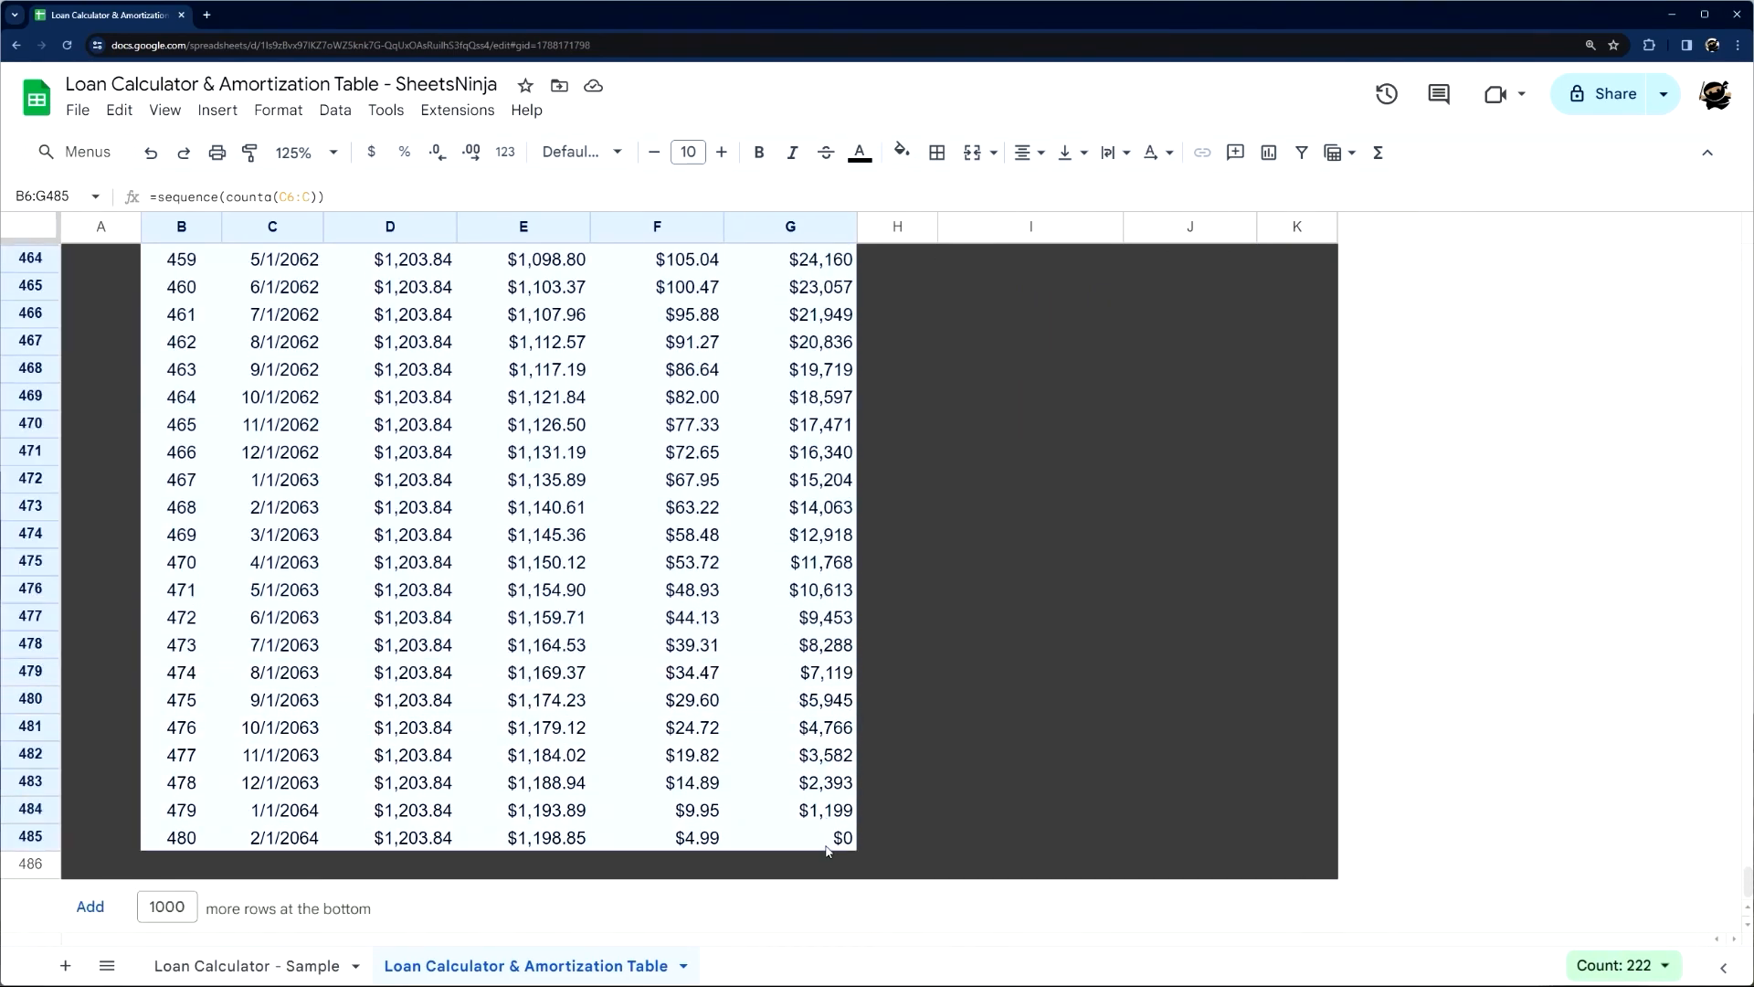
pyautogui.click(936, 151)
pyautogui.click(1134, 201)
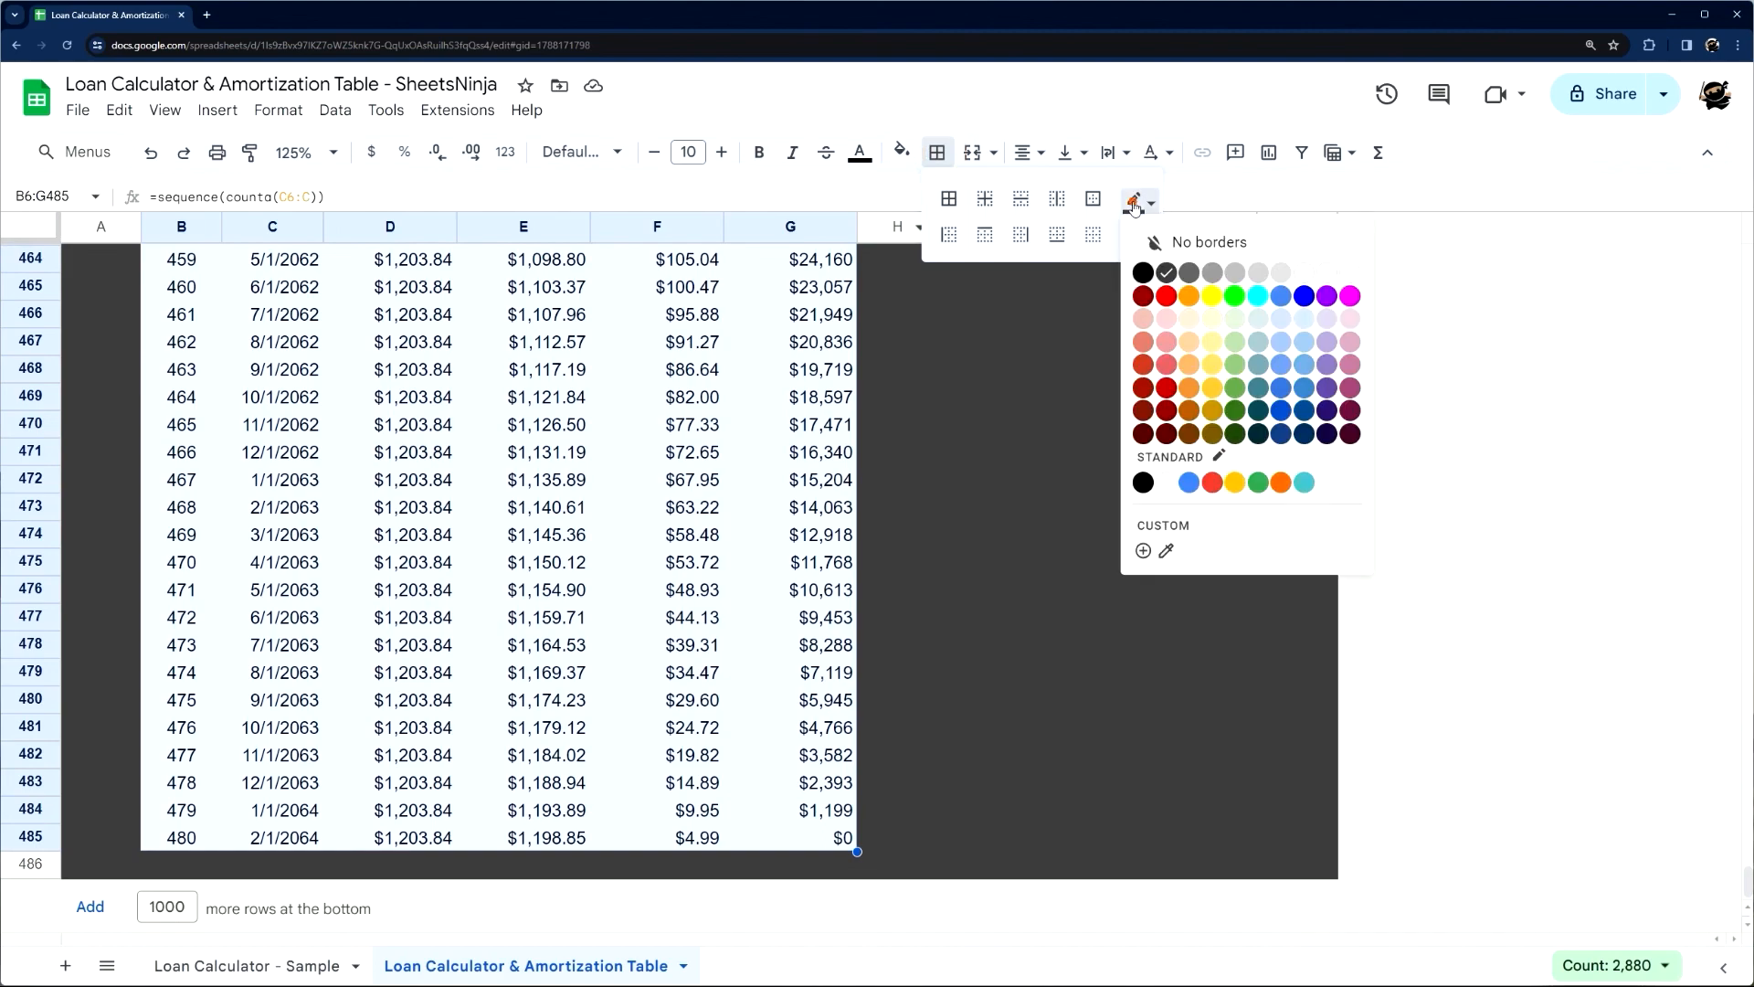
pyautogui.click(1283, 276)
pyautogui.click(1143, 231)
pyautogui.click(1144, 234)
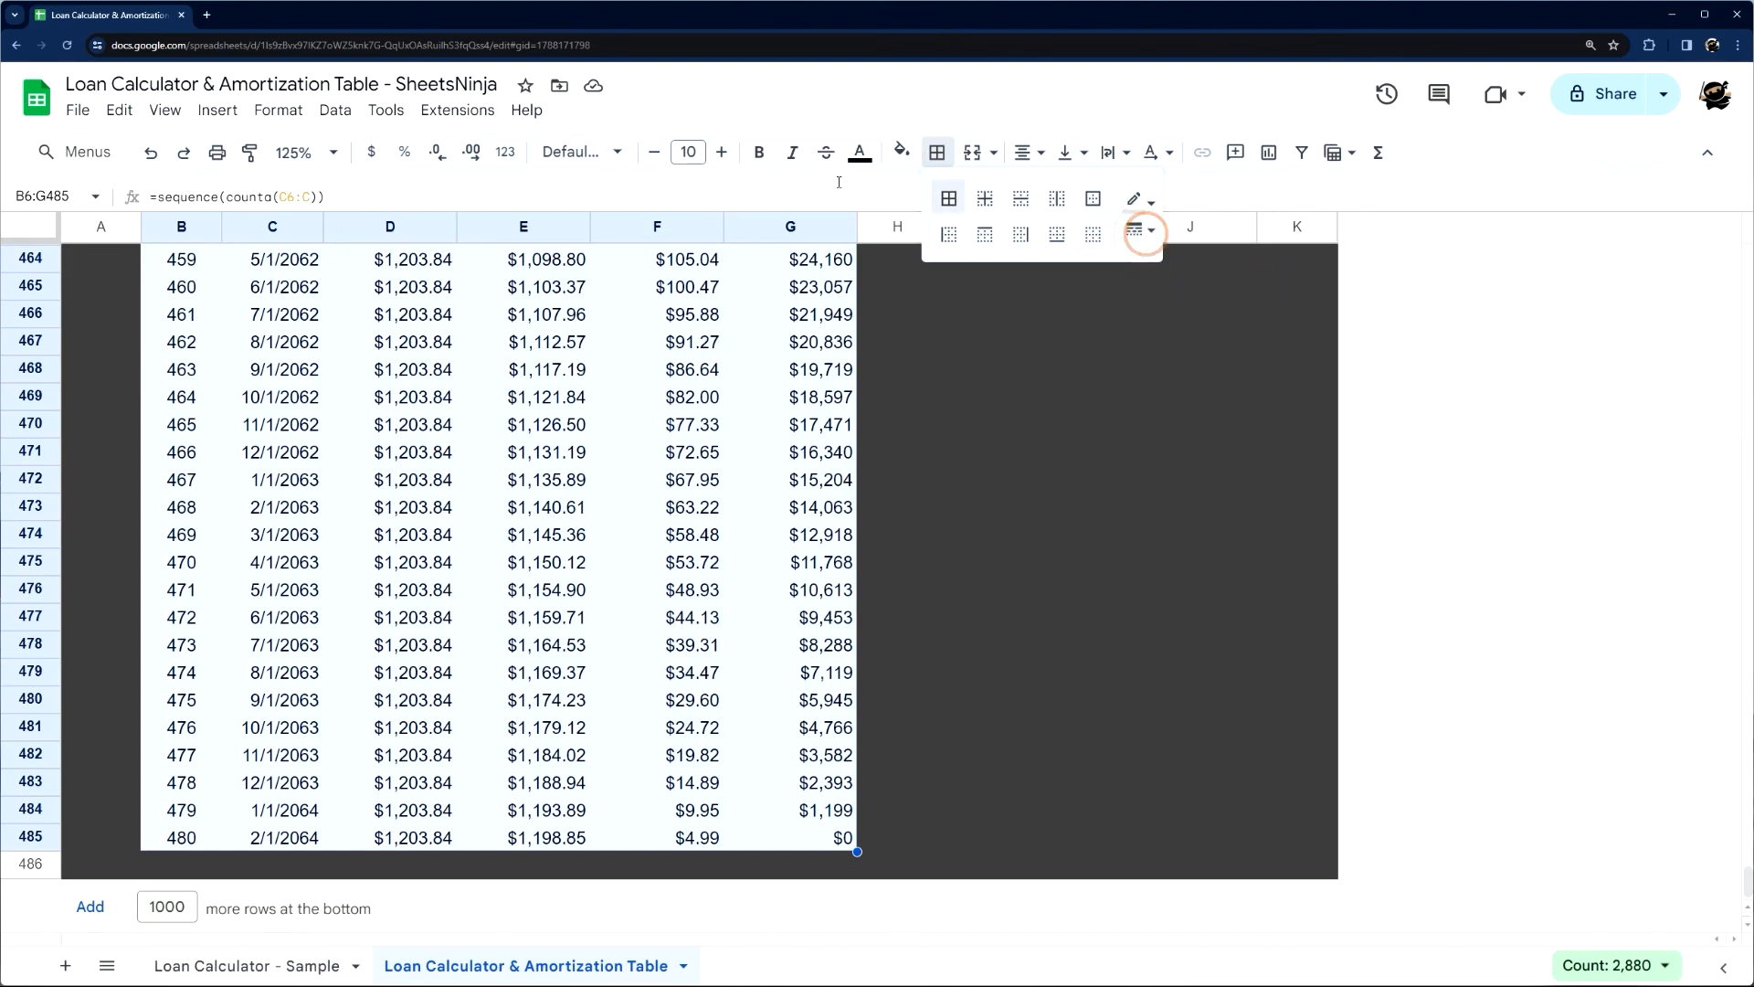
pyautogui.click(985, 198)
pyautogui.click(985, 589)
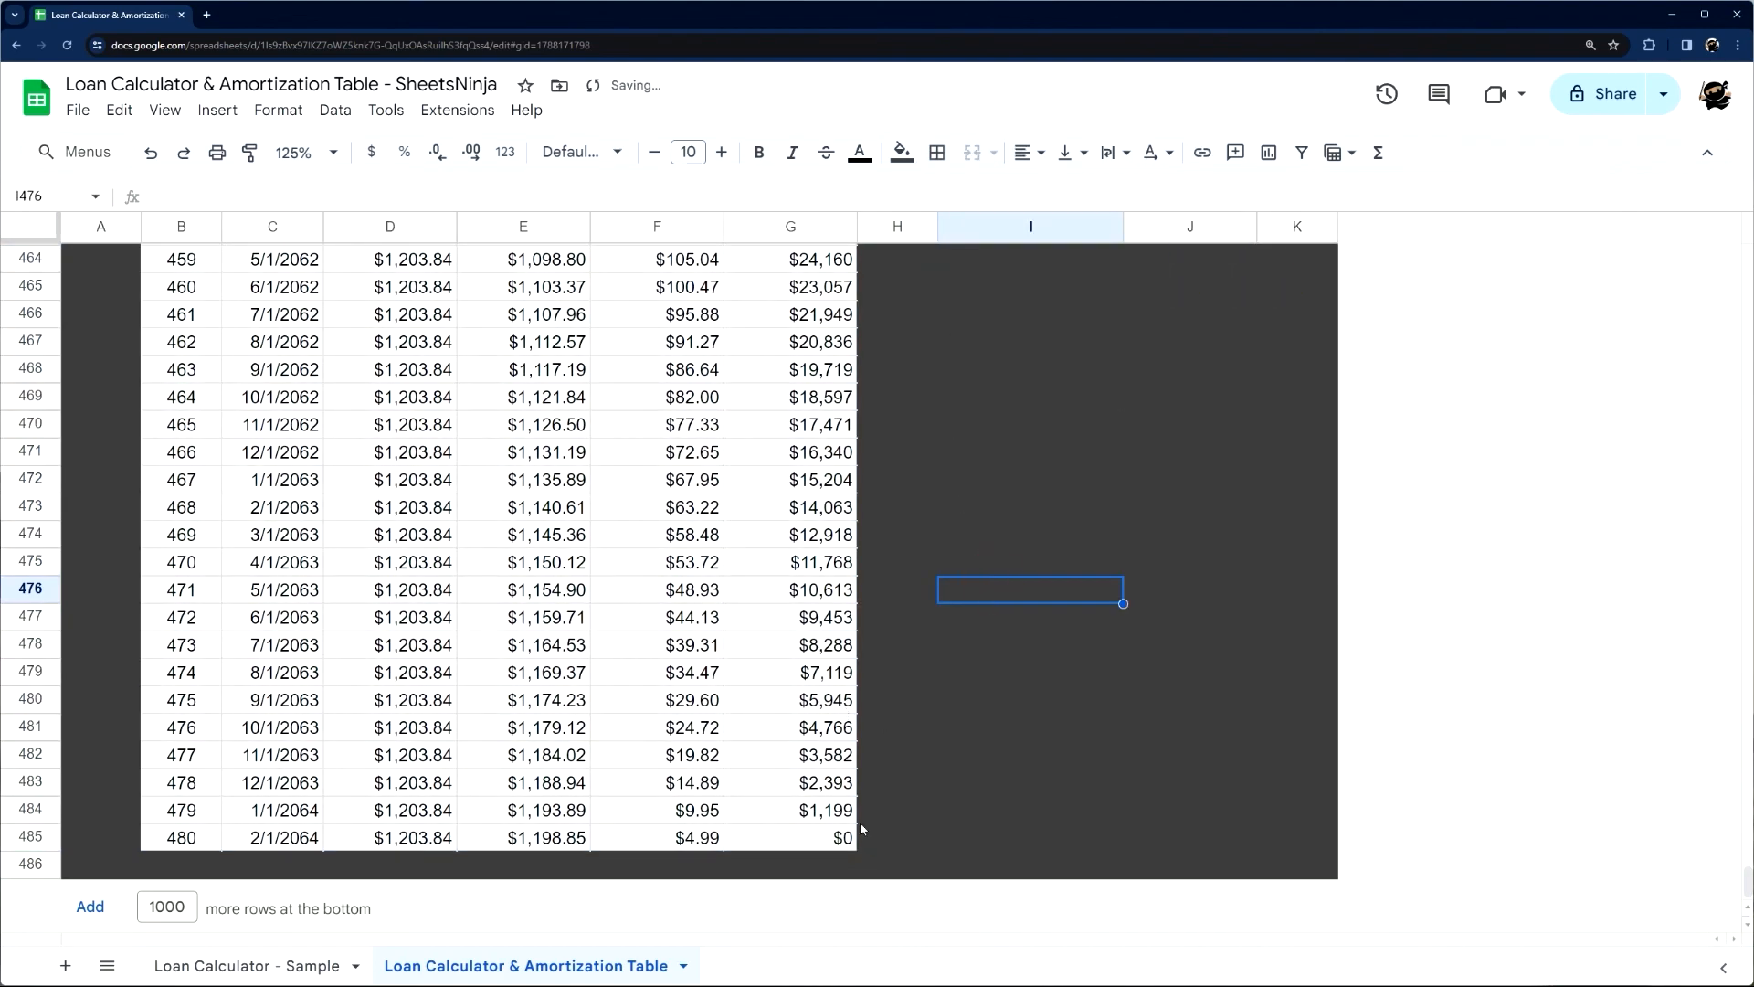
# Apply a dark grey outer border around the whole amortization table, including its header row, B5:G485
pyautogui.click(838, 845)
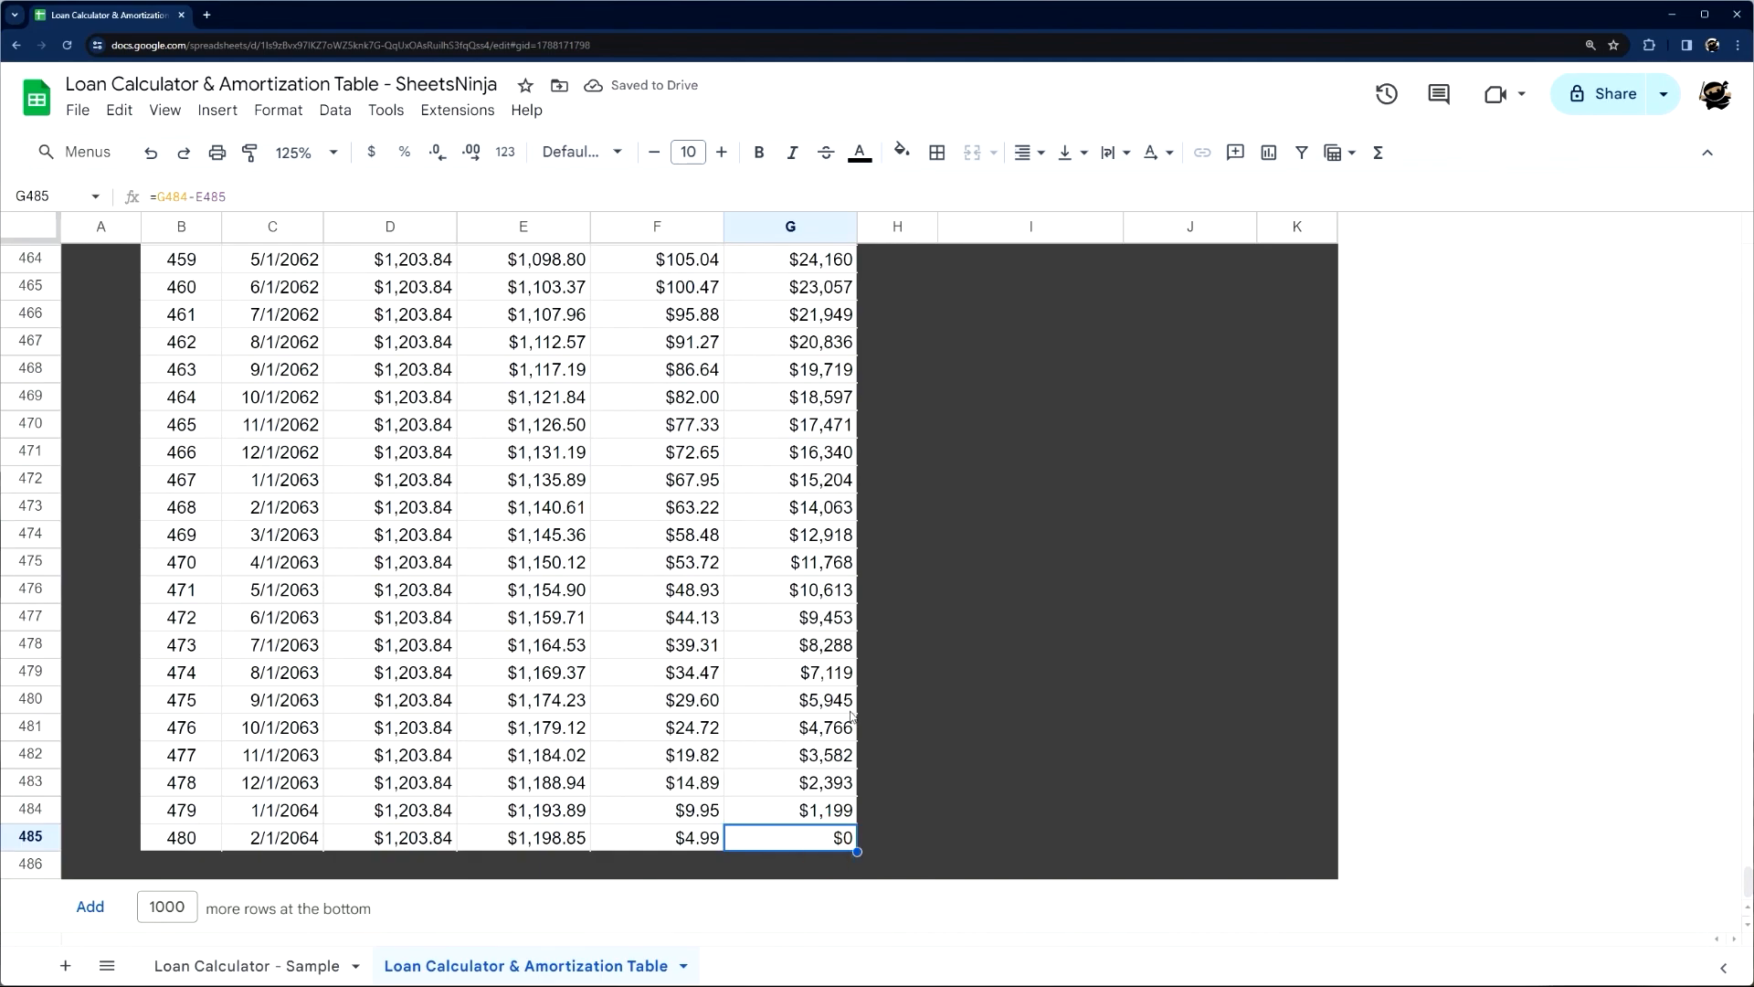
pyautogui.scroll(20, 843, 776)
pyautogui.scroll(2, 848, 690)
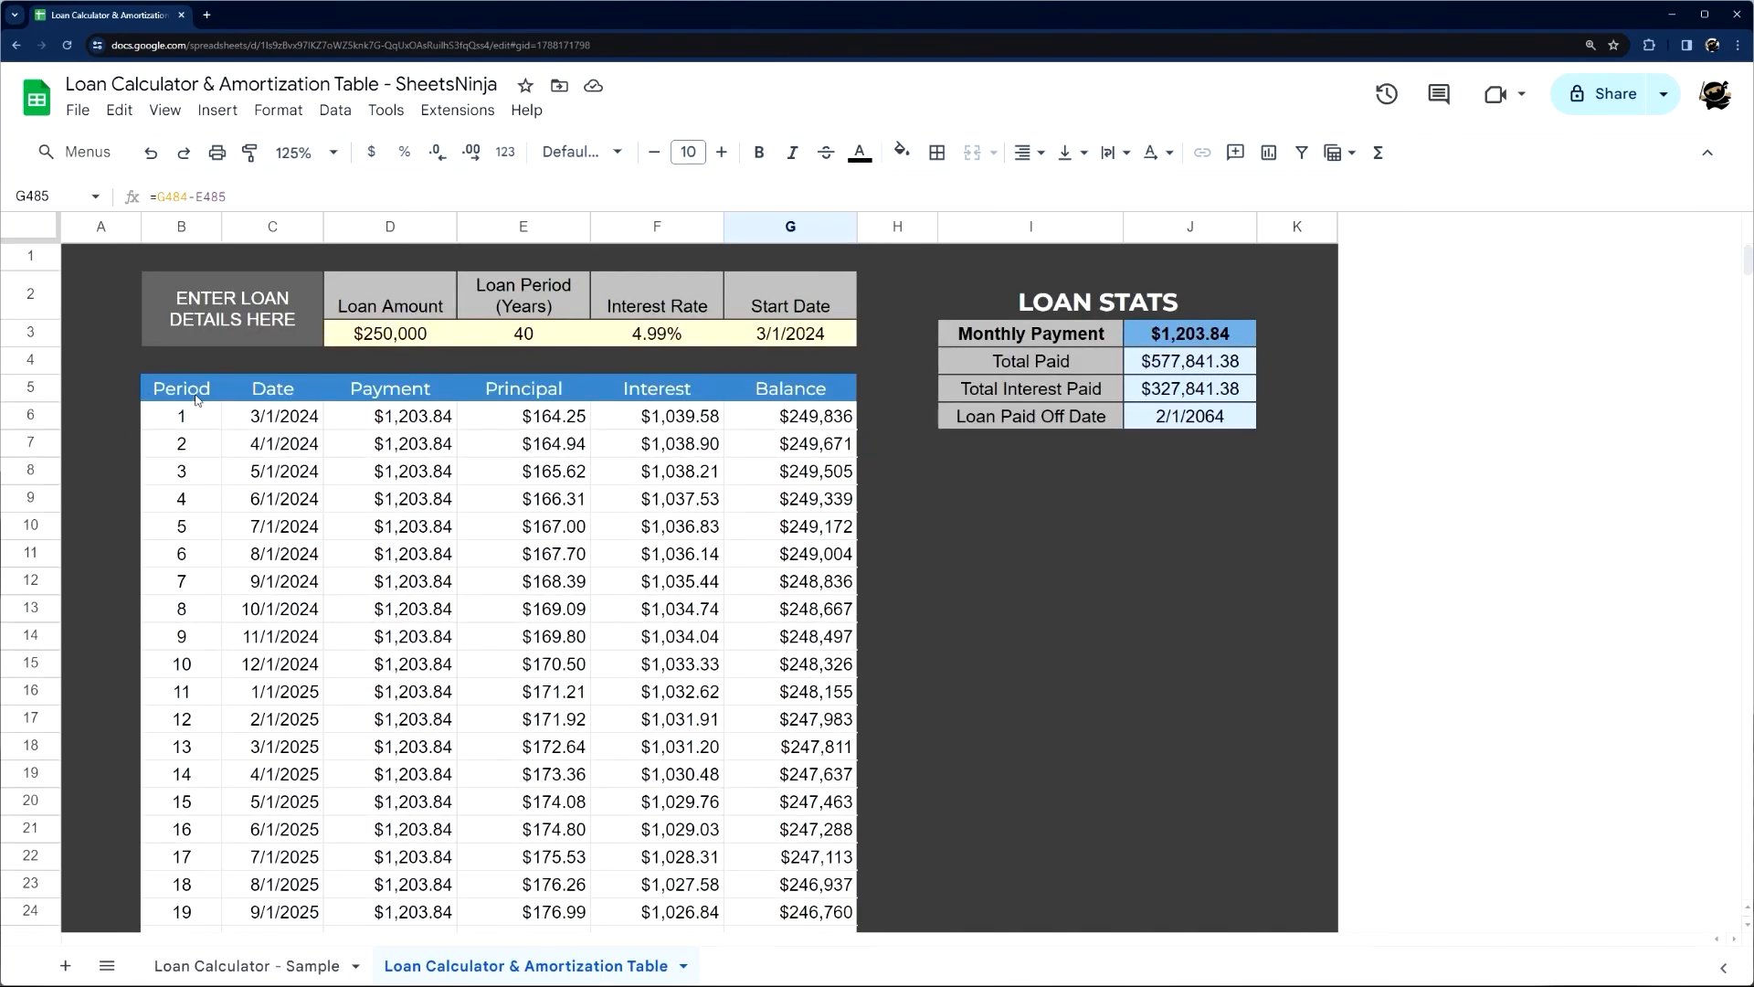
pyautogui.keyDown('shift'); pyautogui.click(189, 395); pyautogui.keyUp('shift')
pyautogui.click(936, 152)
pyautogui.click(1140, 202)
pyautogui.click(1168, 272)
pyautogui.click(1141, 202)
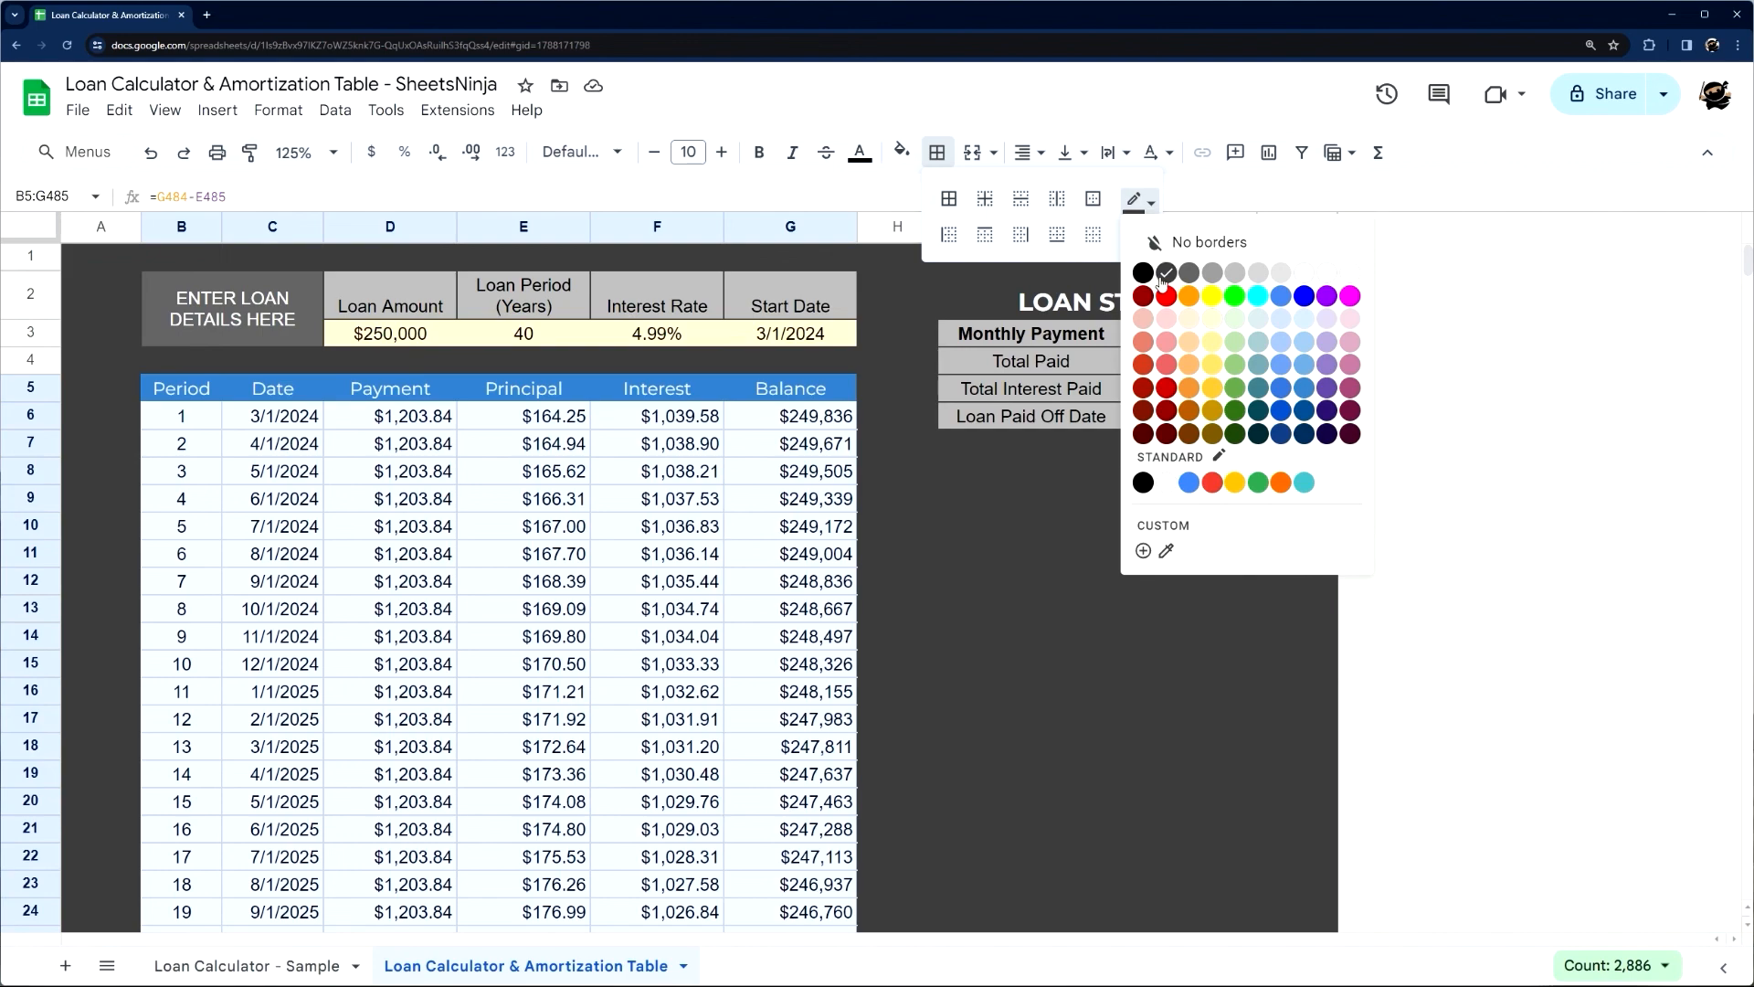
pyautogui.click(1162, 274)
pyautogui.click(1094, 199)
pyautogui.click(965, 489)
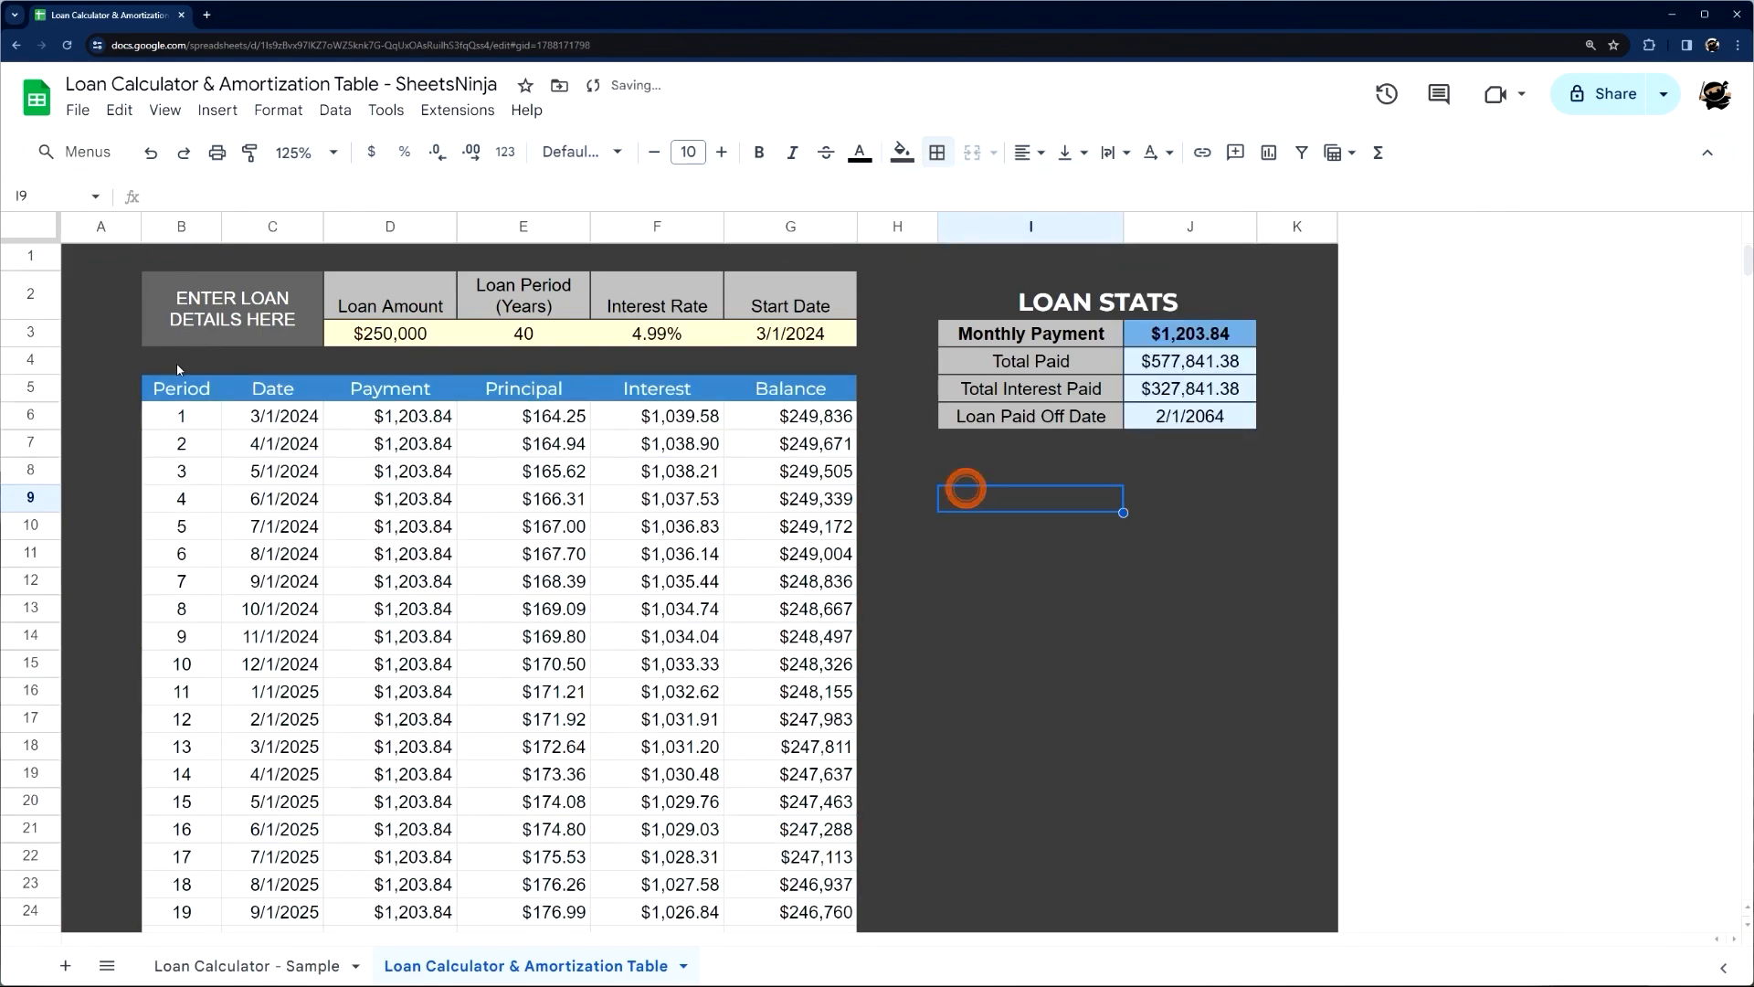
# Add a black bottom border beneath the amortization table's header row, B5:G5
pyautogui.moveTo(181, 389); pyautogui.dragTo(822, 388)
pyautogui.click(939, 152)
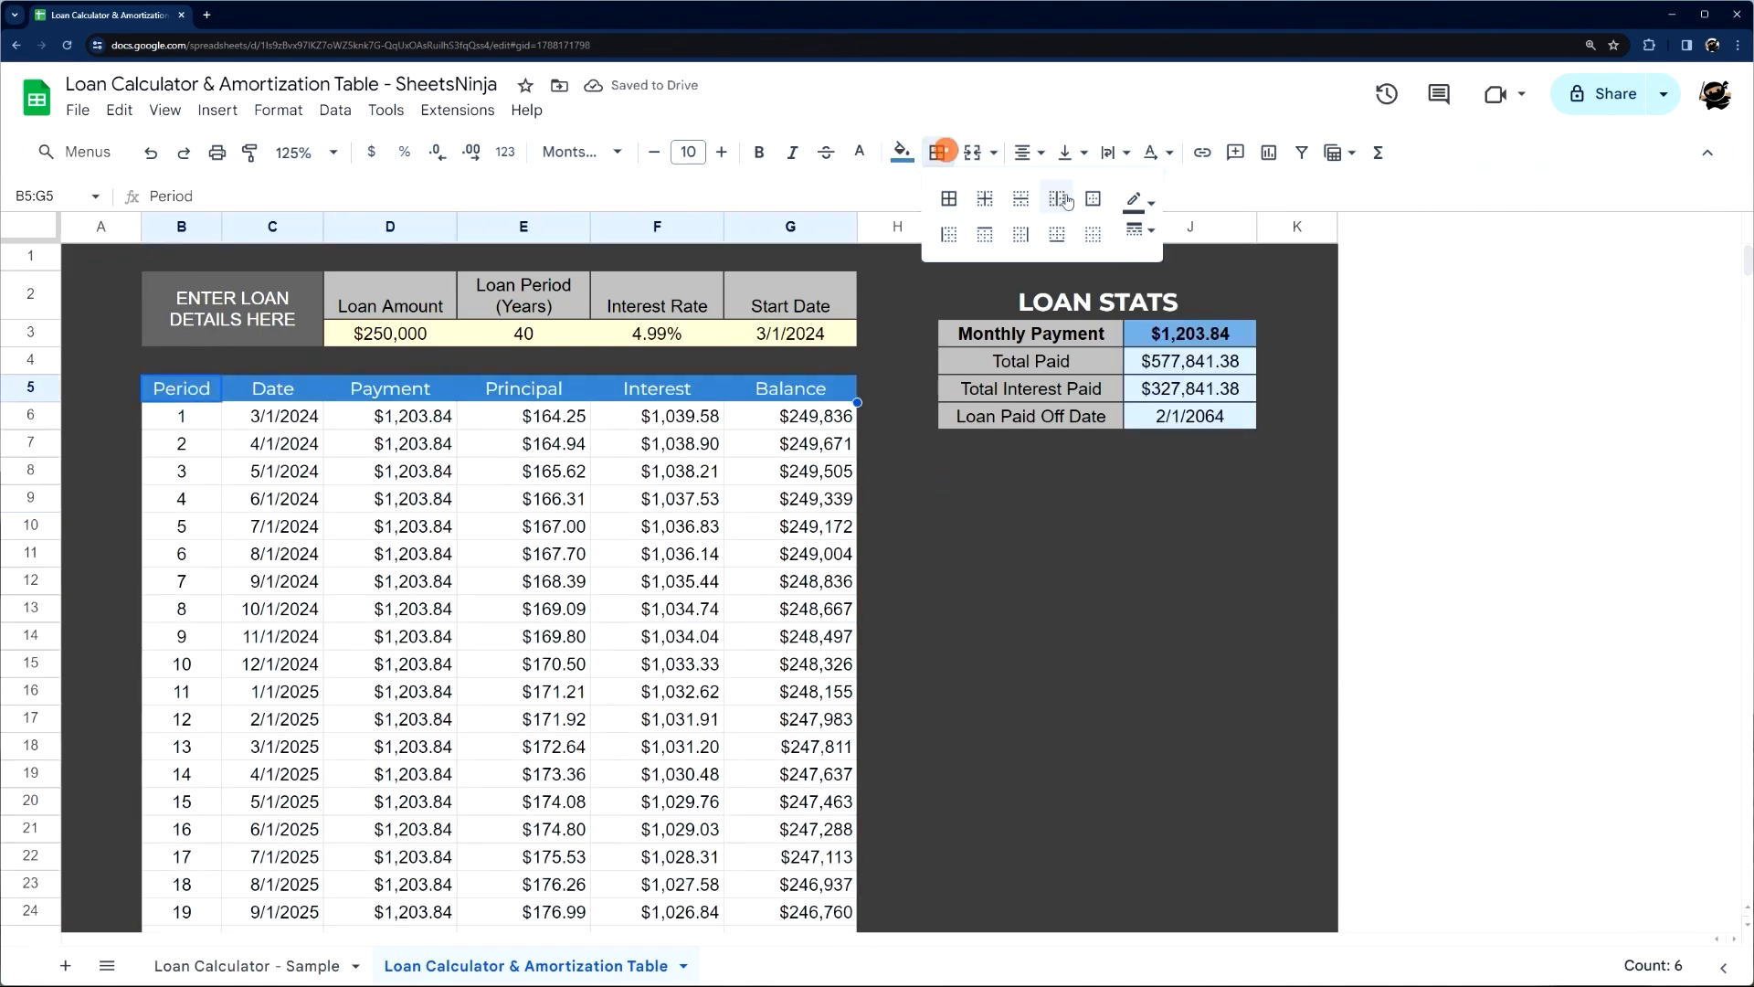
pyautogui.click(1137, 203)
pyautogui.click(1141, 276)
pyautogui.click(1058, 235)
pyautogui.click(899, 566)
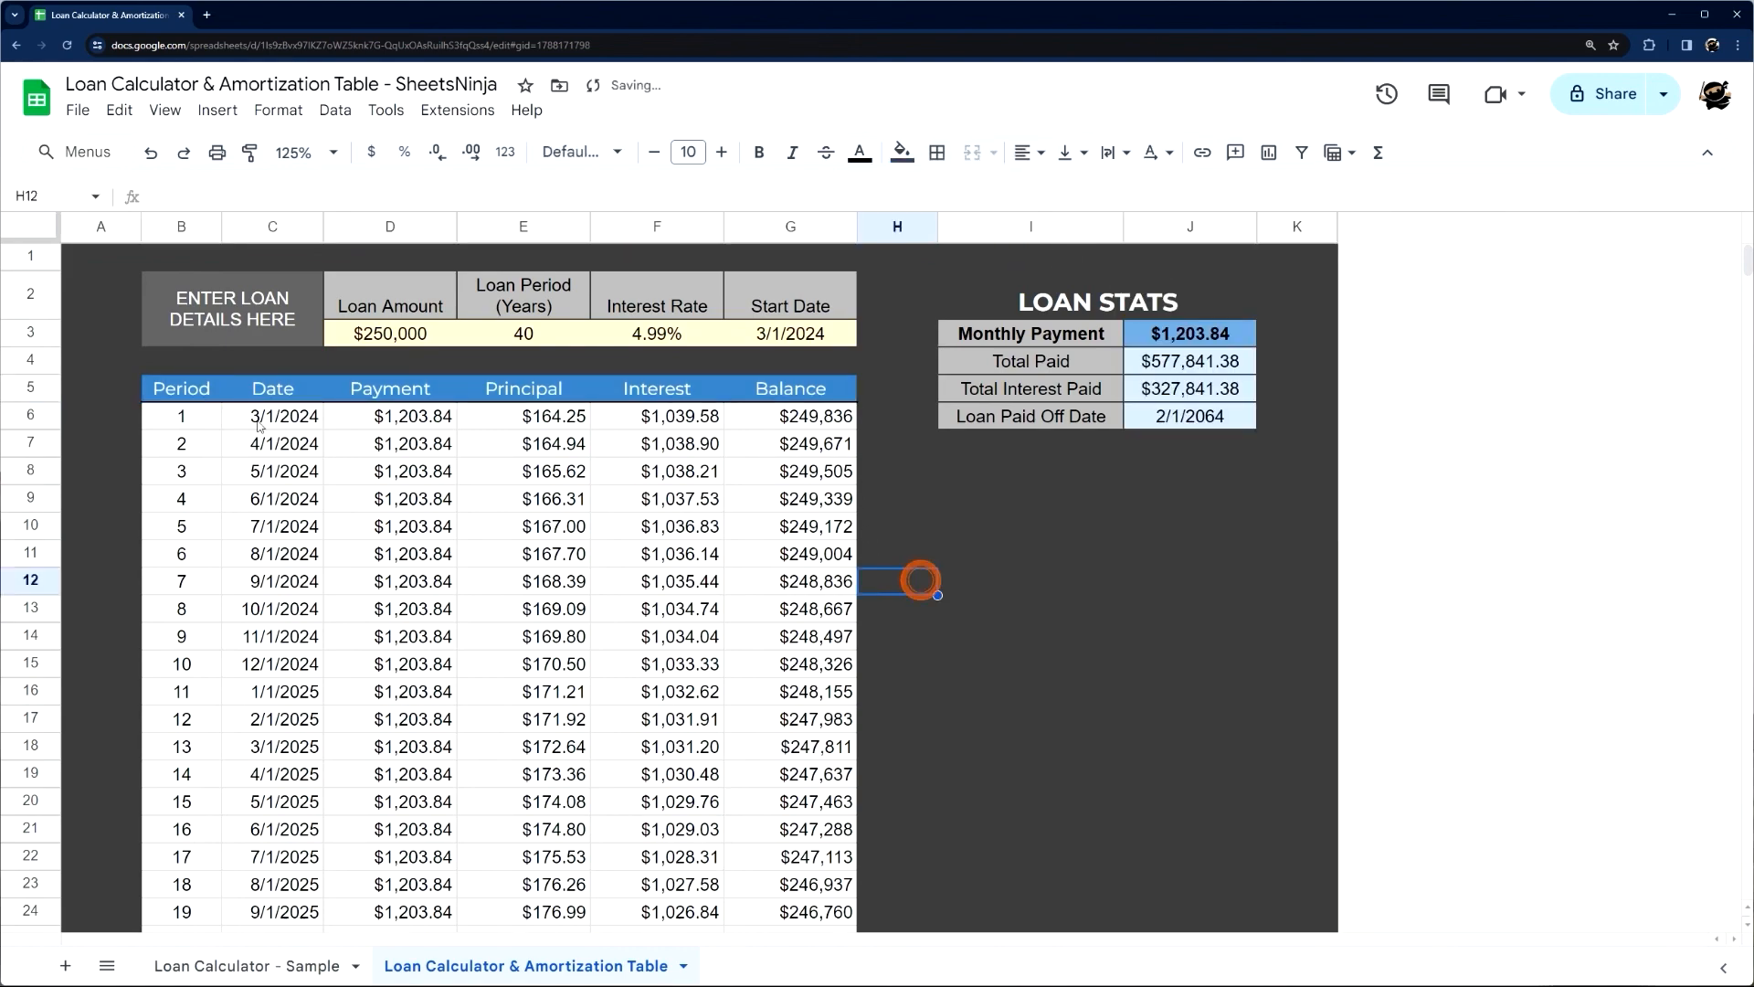
# Add white vertical borders between the amortization table's header cells, B5:G5
pyautogui.click(944, 161)
pyautogui.click(1137, 203)
pyautogui.click(1352, 272)
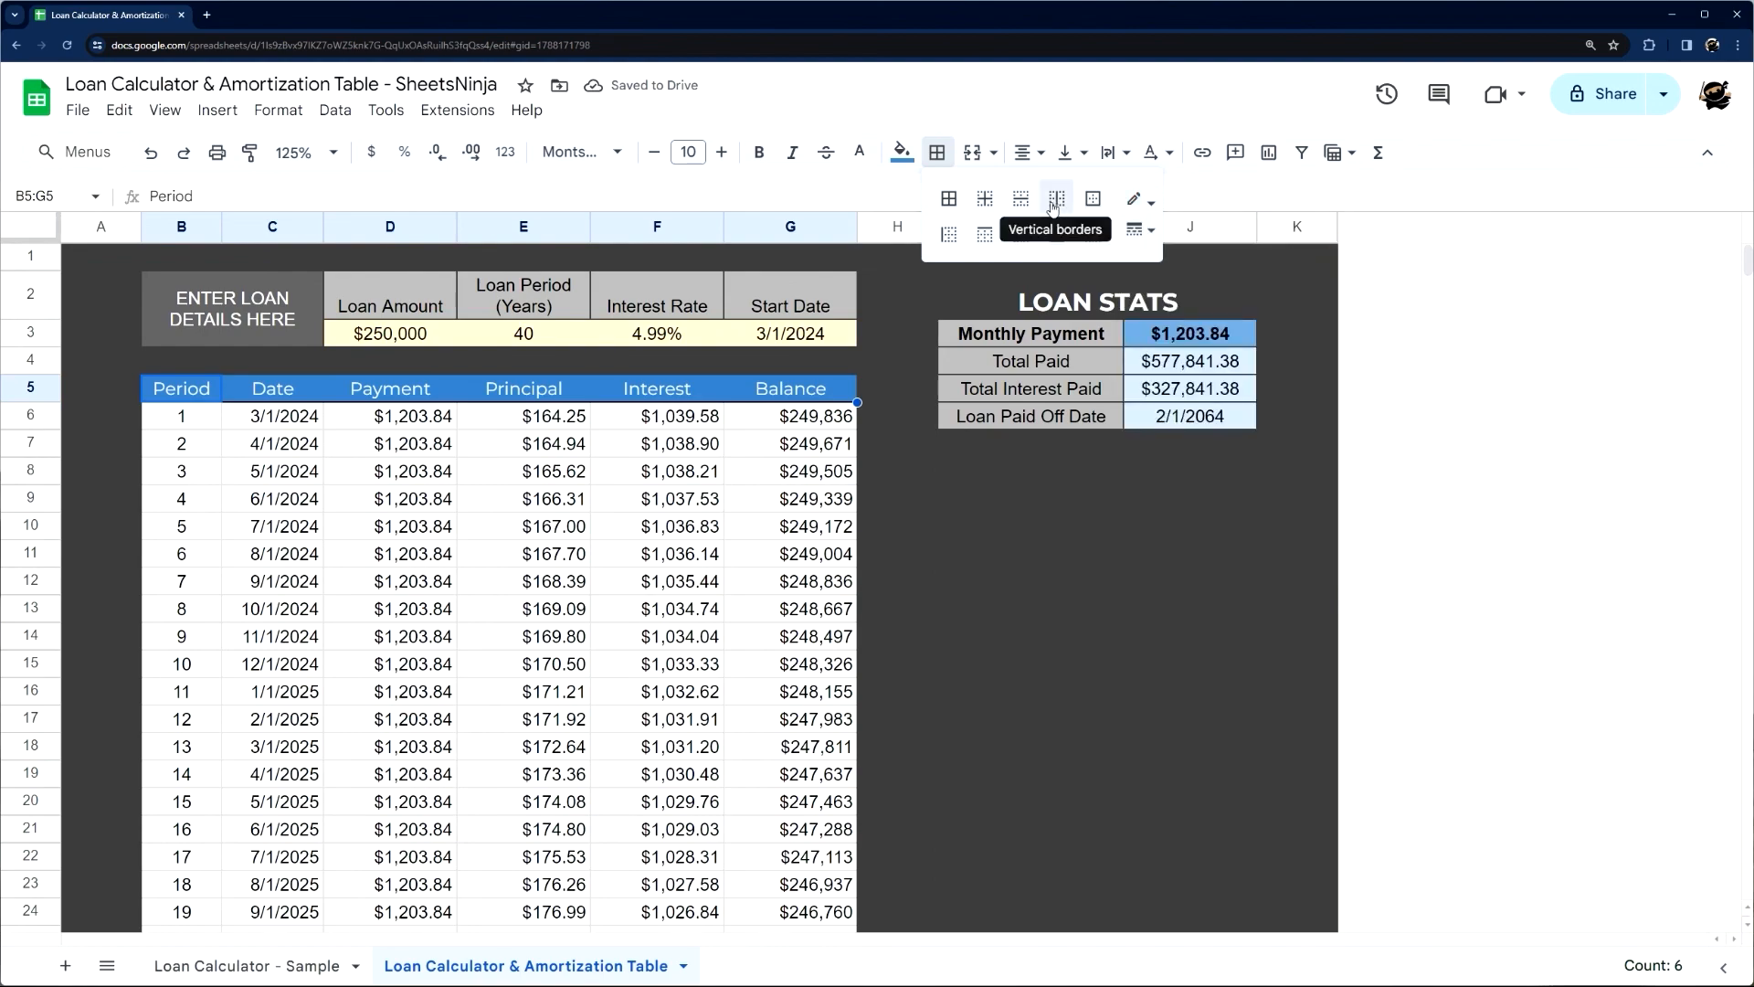
pyautogui.click(1054, 206)
pyautogui.click(947, 471)
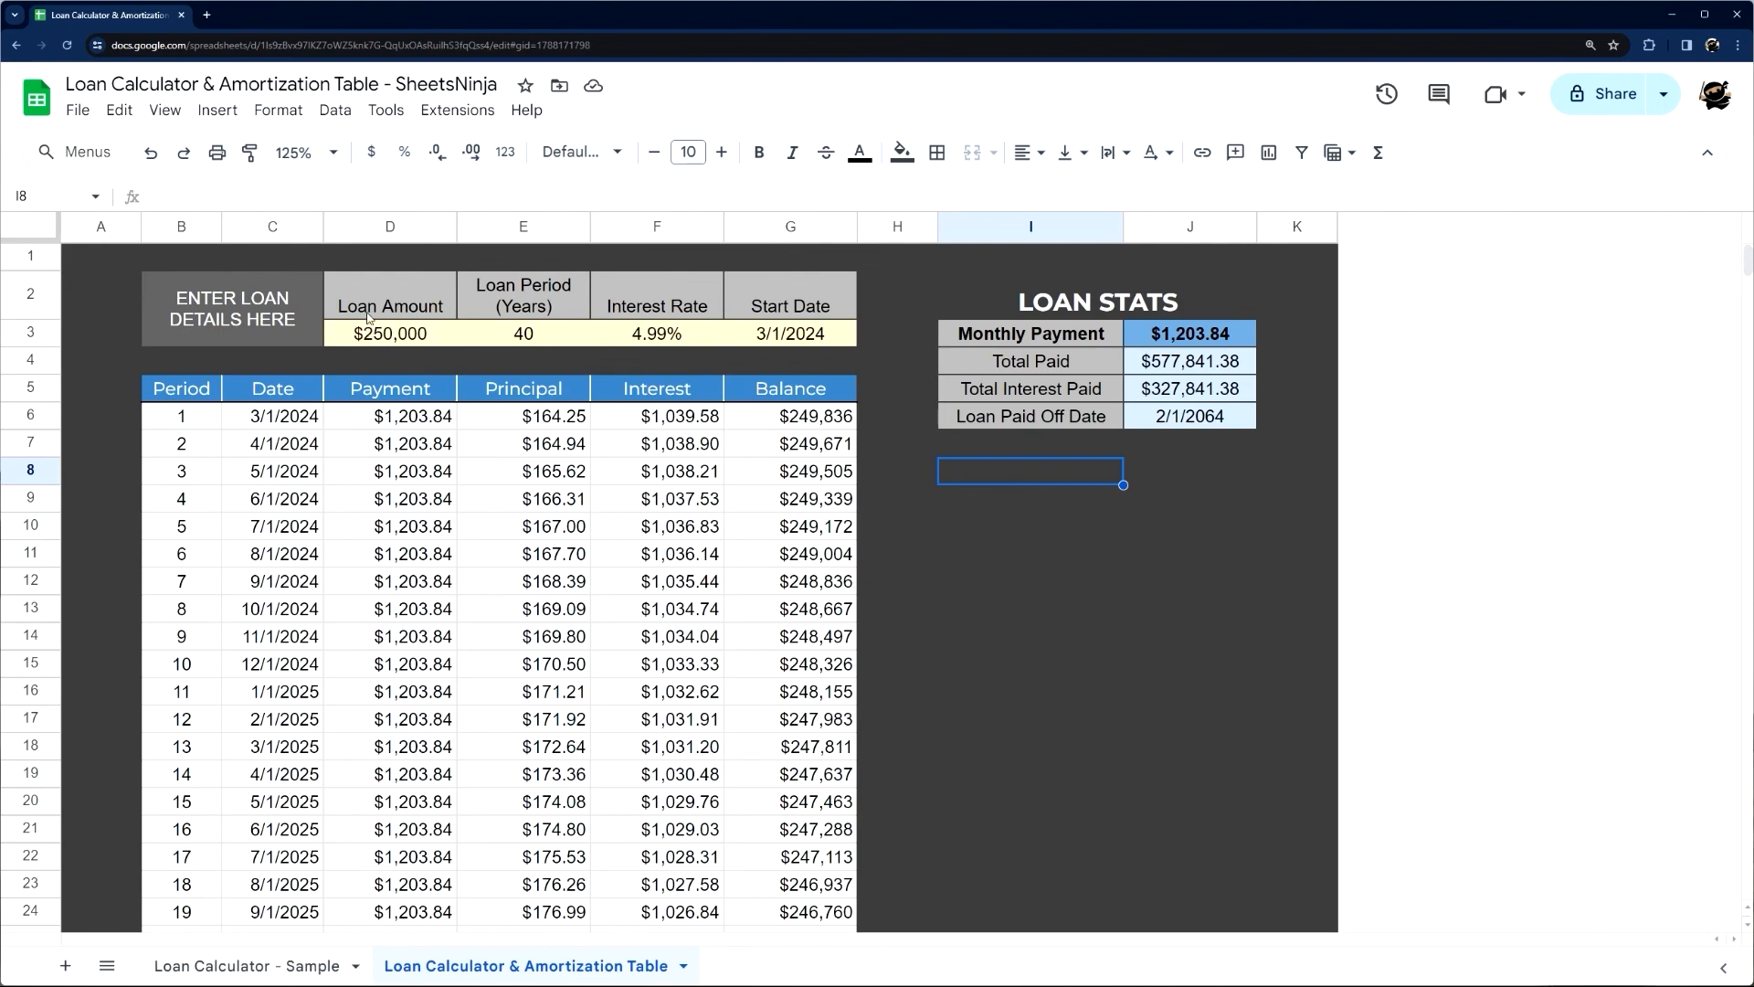
# Apply dark grey borders to all cells of the loan details block, B2:G3
pyautogui.moveTo(404, 337); pyautogui.dragTo(787, 335)
pyautogui.click(404, 294)
pyautogui.moveTo(281, 295); pyautogui.dragTo(793, 320)
pyautogui.click(936, 152)
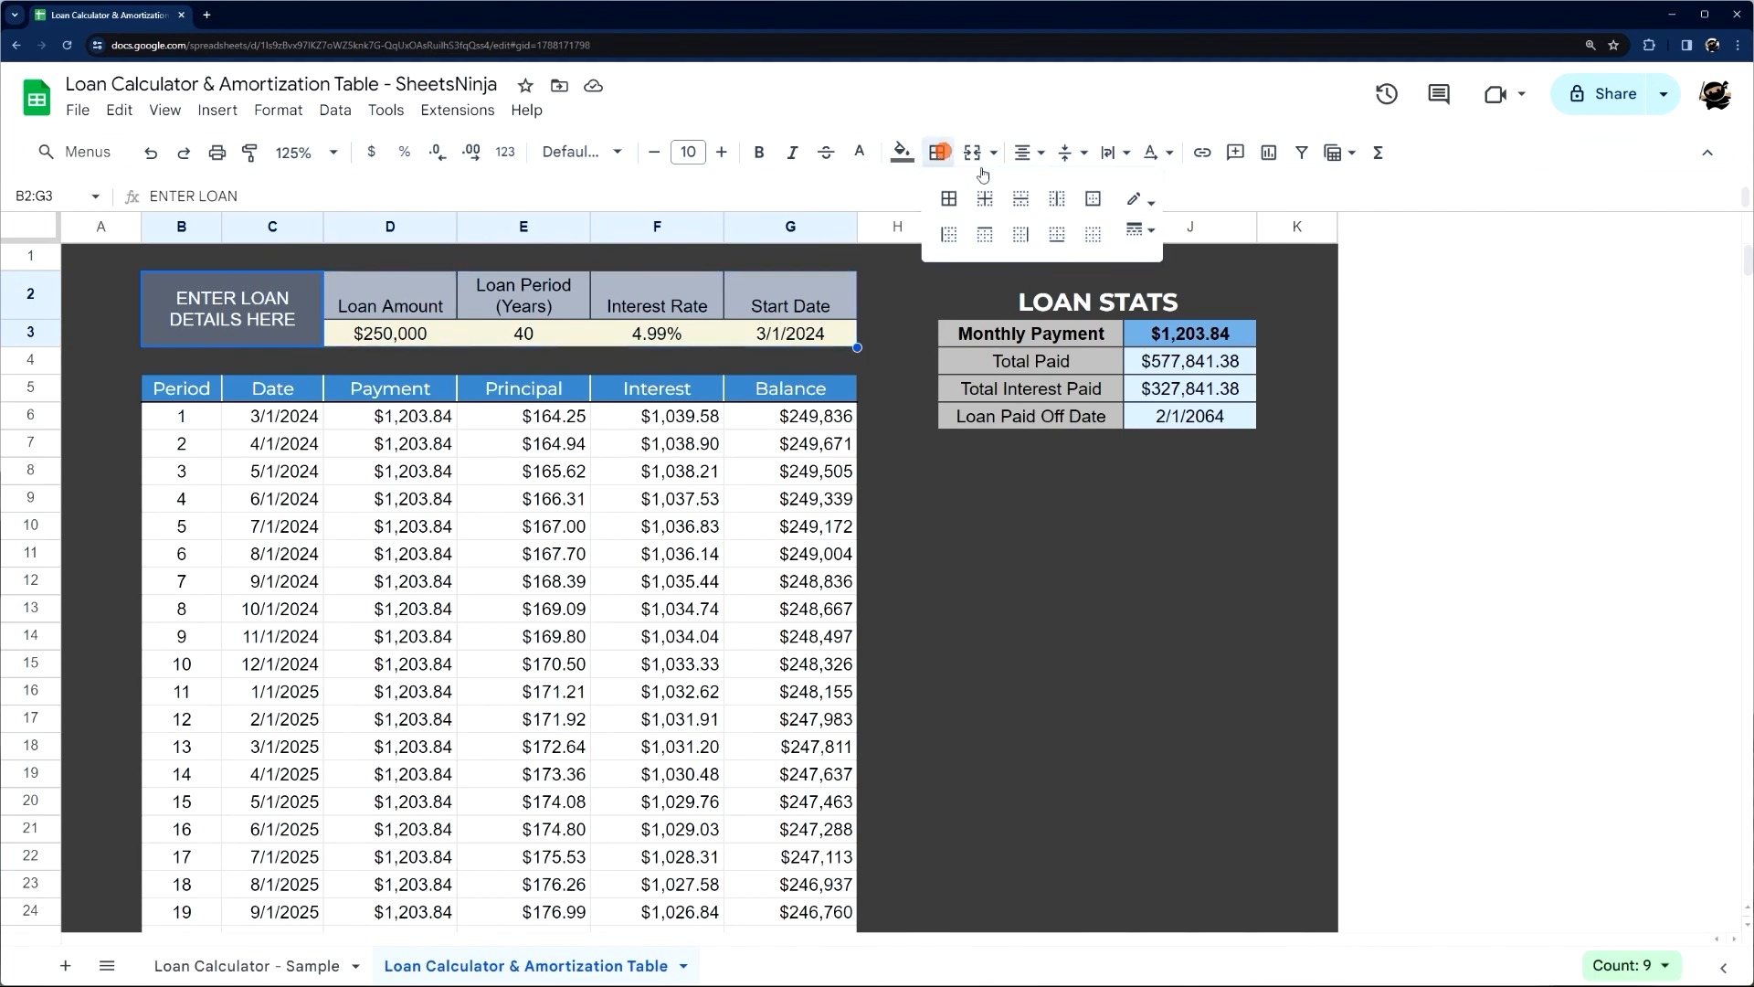
pyautogui.click(1140, 200)
pyautogui.click(1167, 273)
pyautogui.click(949, 198)
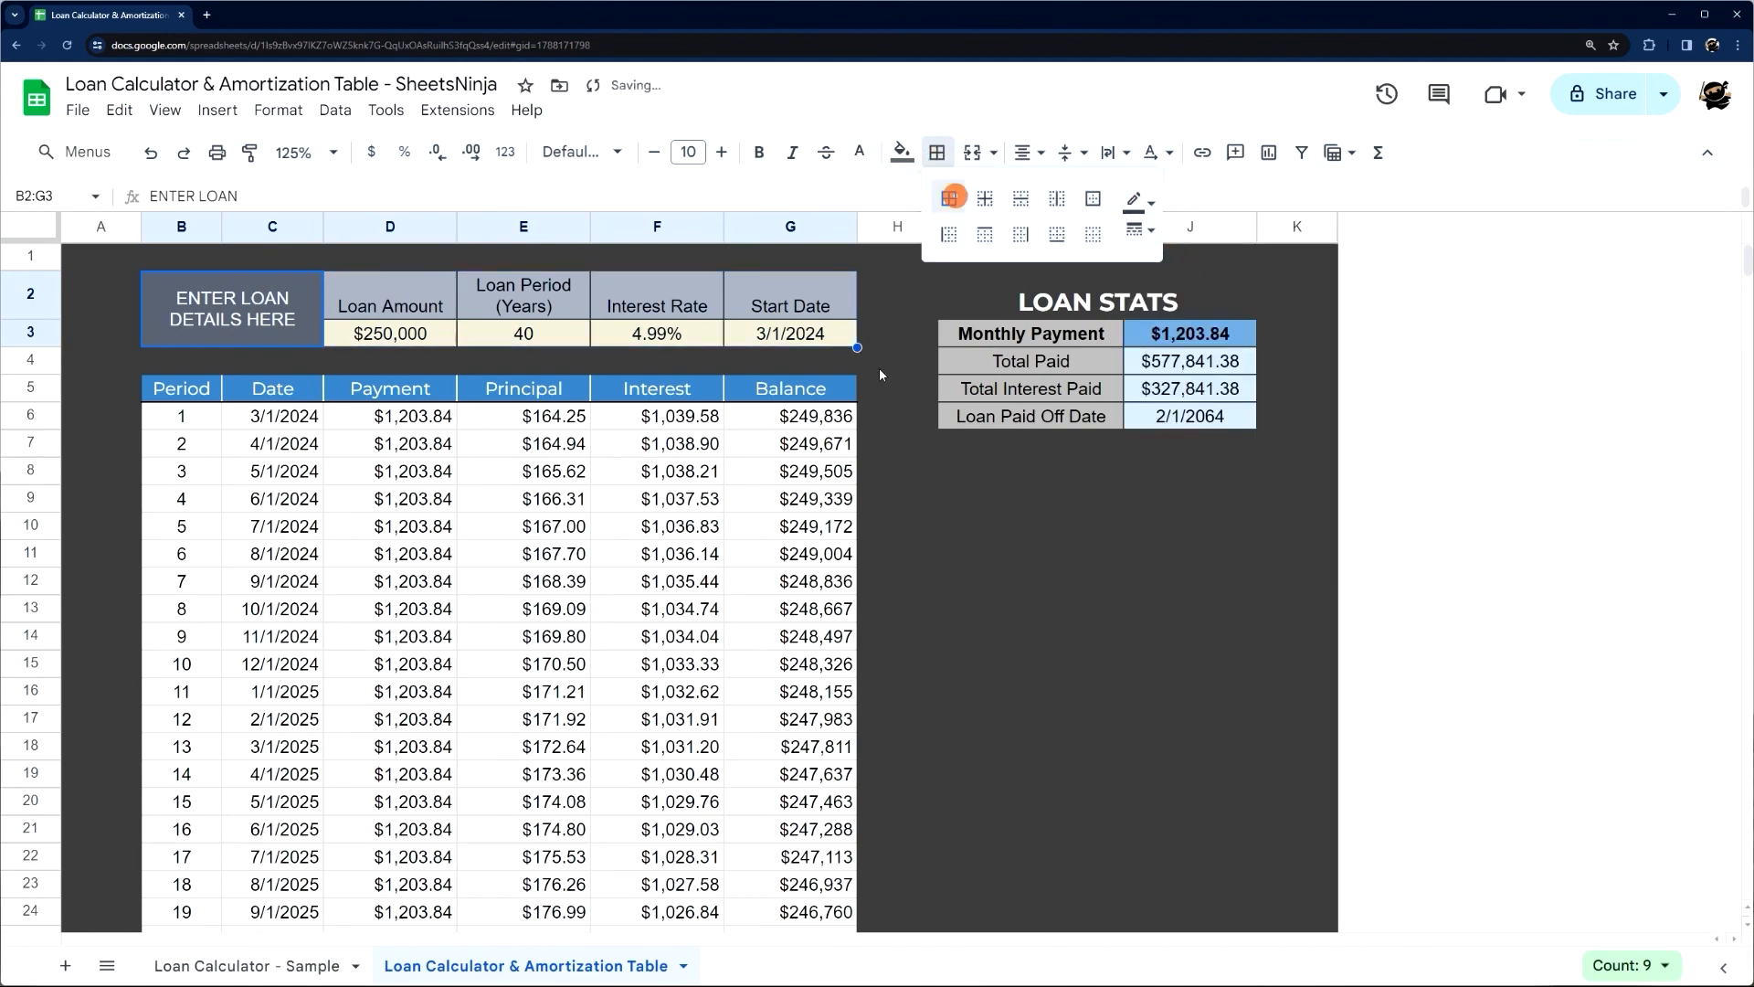
pyautogui.click(971, 557)
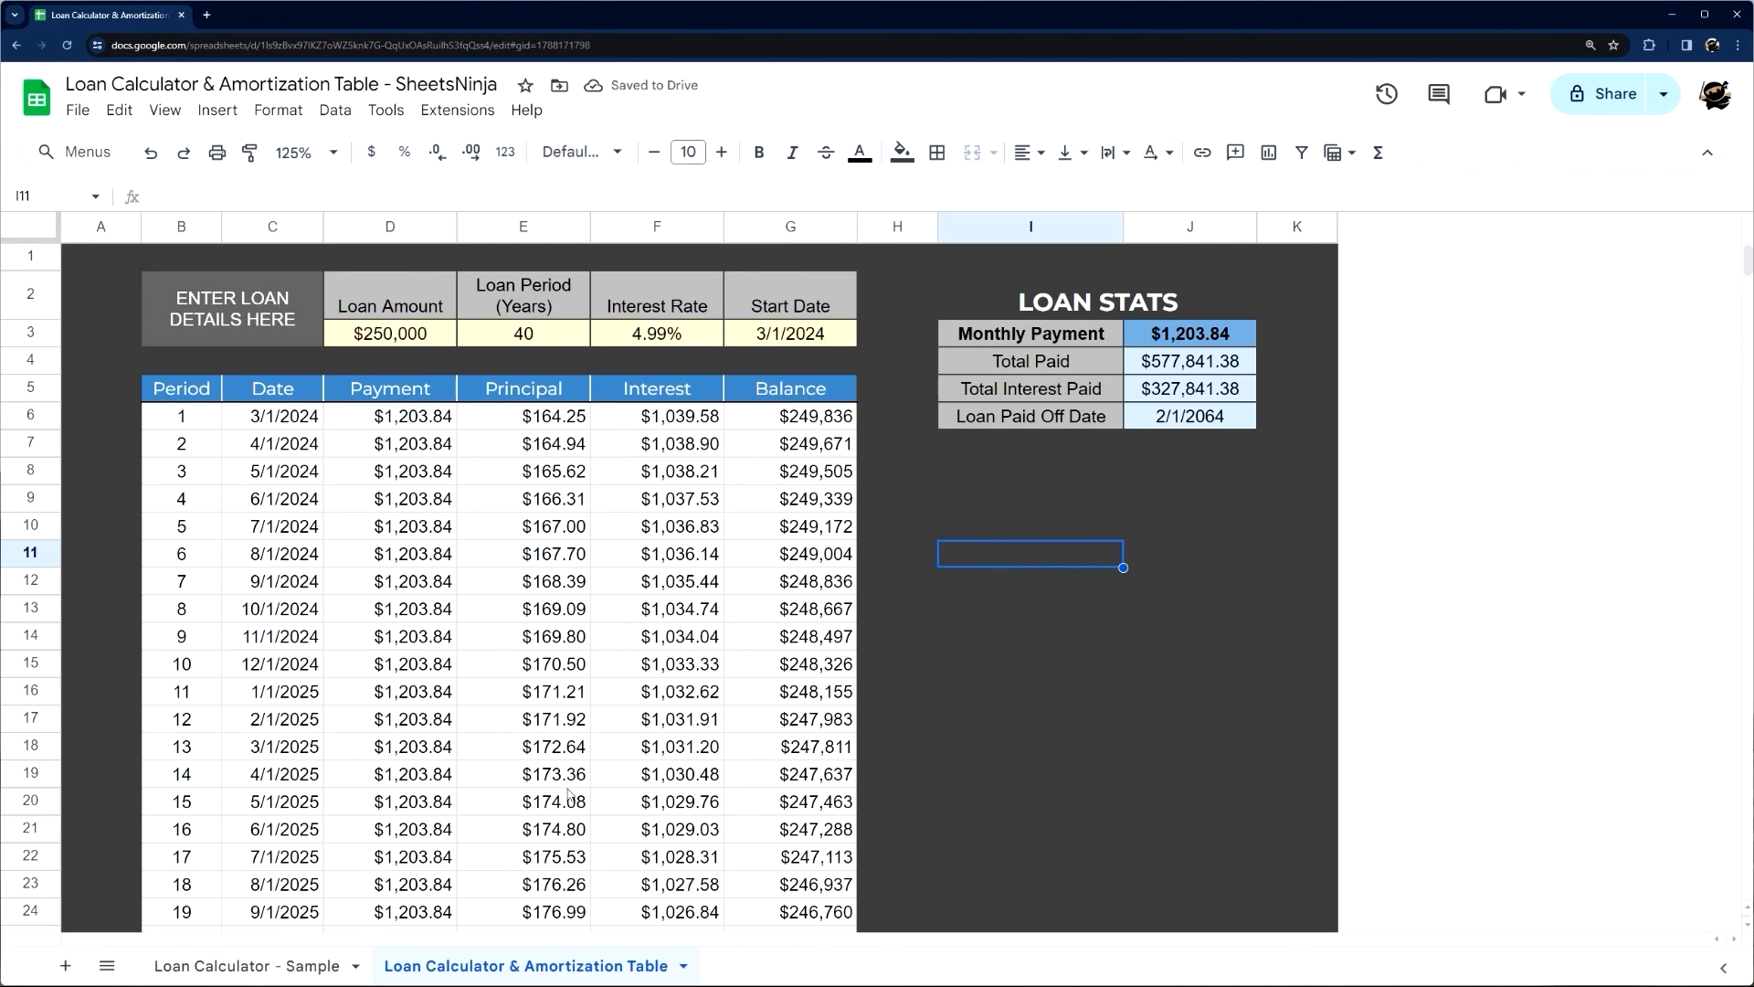
# Examine the formulas behind the first Payment, Principal and Interest values in D6, E6 and F6
pyautogui.click(409, 431)
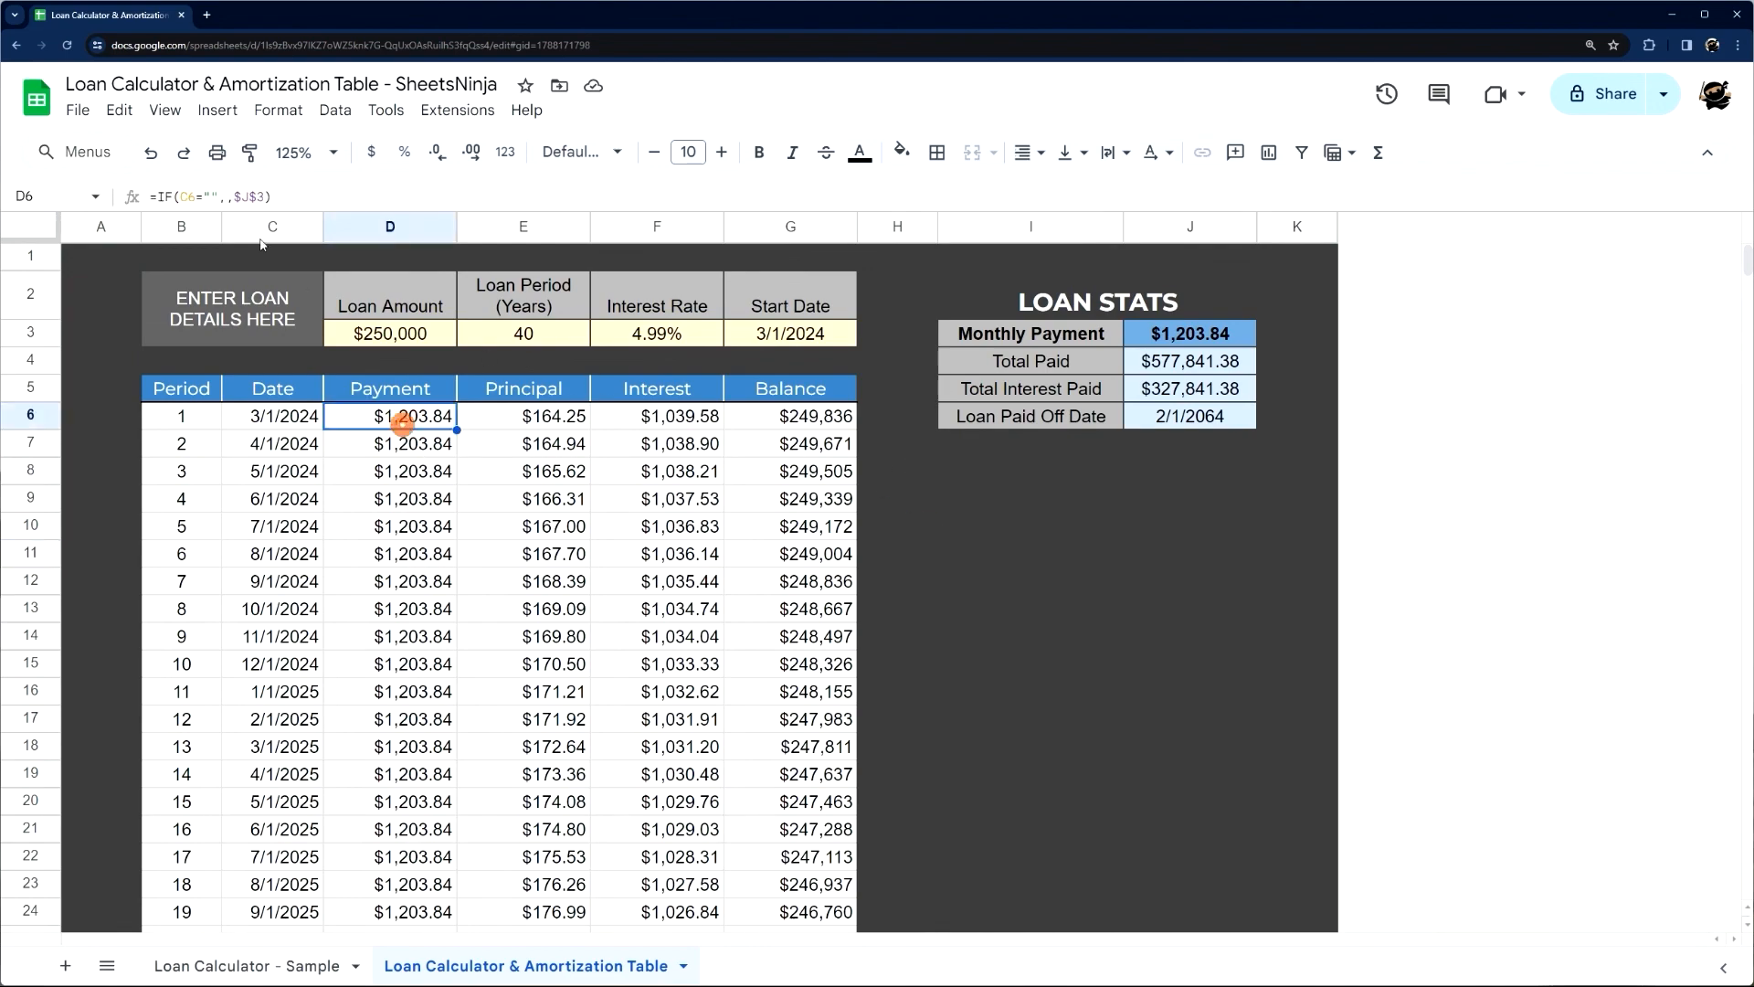
pyautogui.click(481, 418)
pyautogui.moveTo(235, 196); pyautogui.dragTo(463, 196)
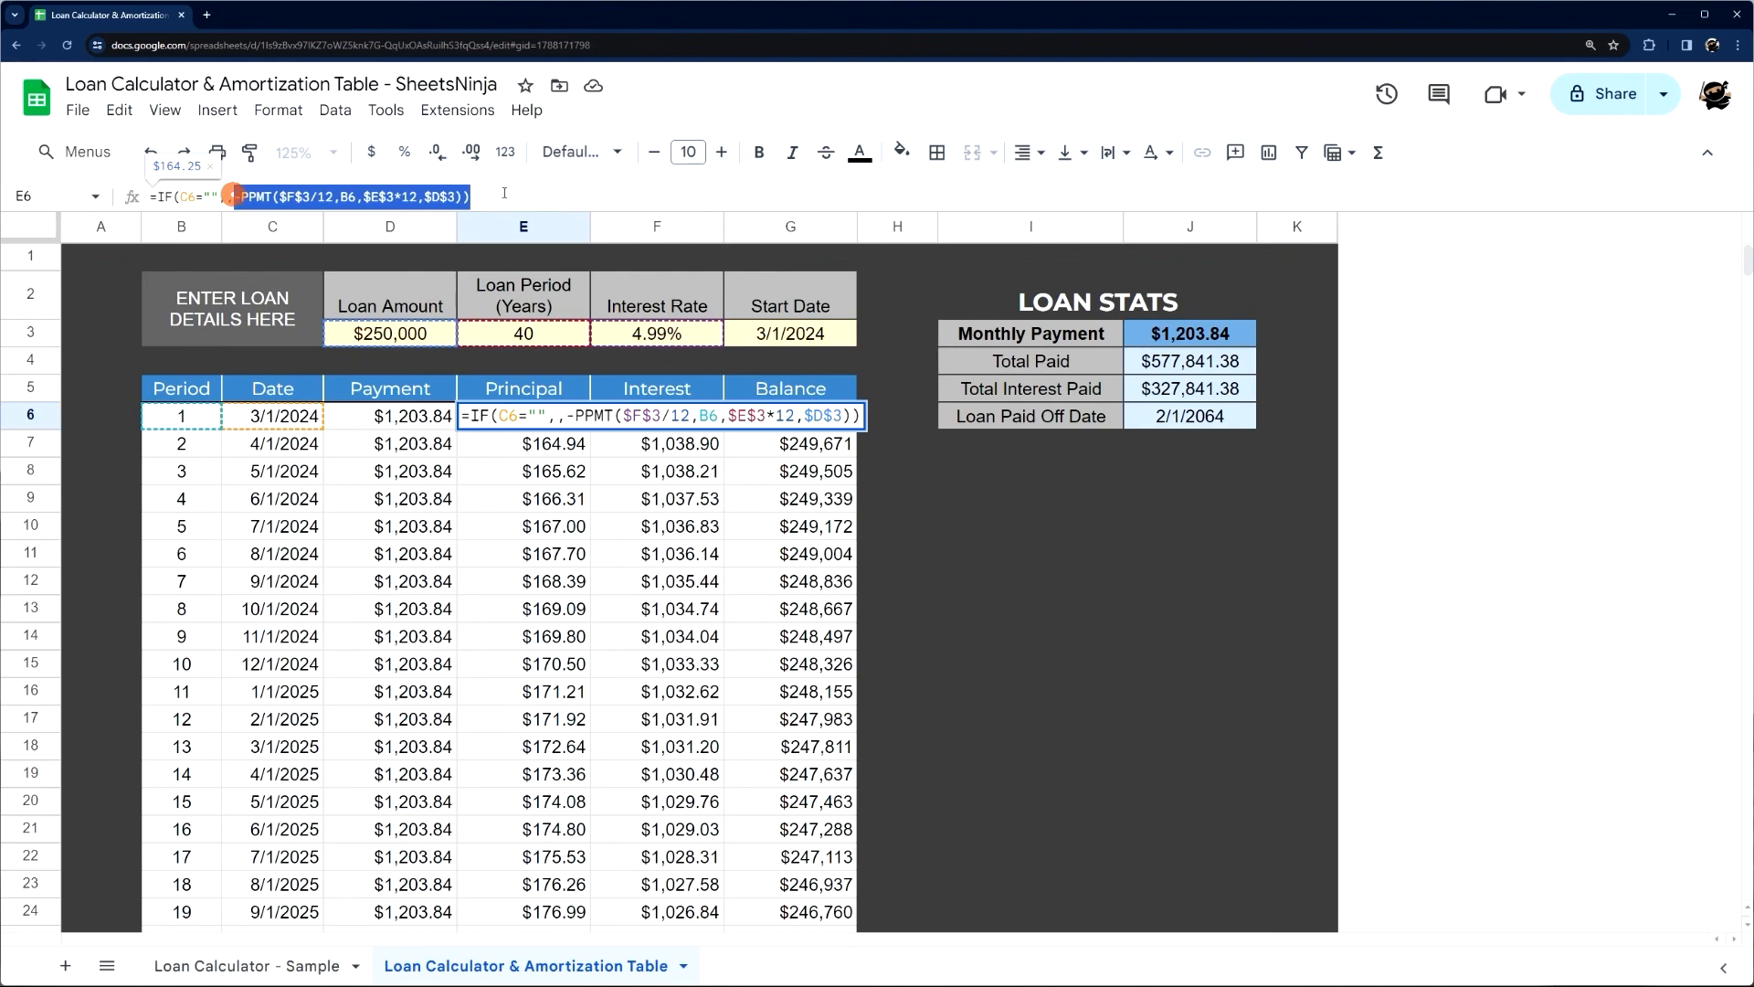
pyautogui.press('Escape')
pyautogui.click(681, 414)
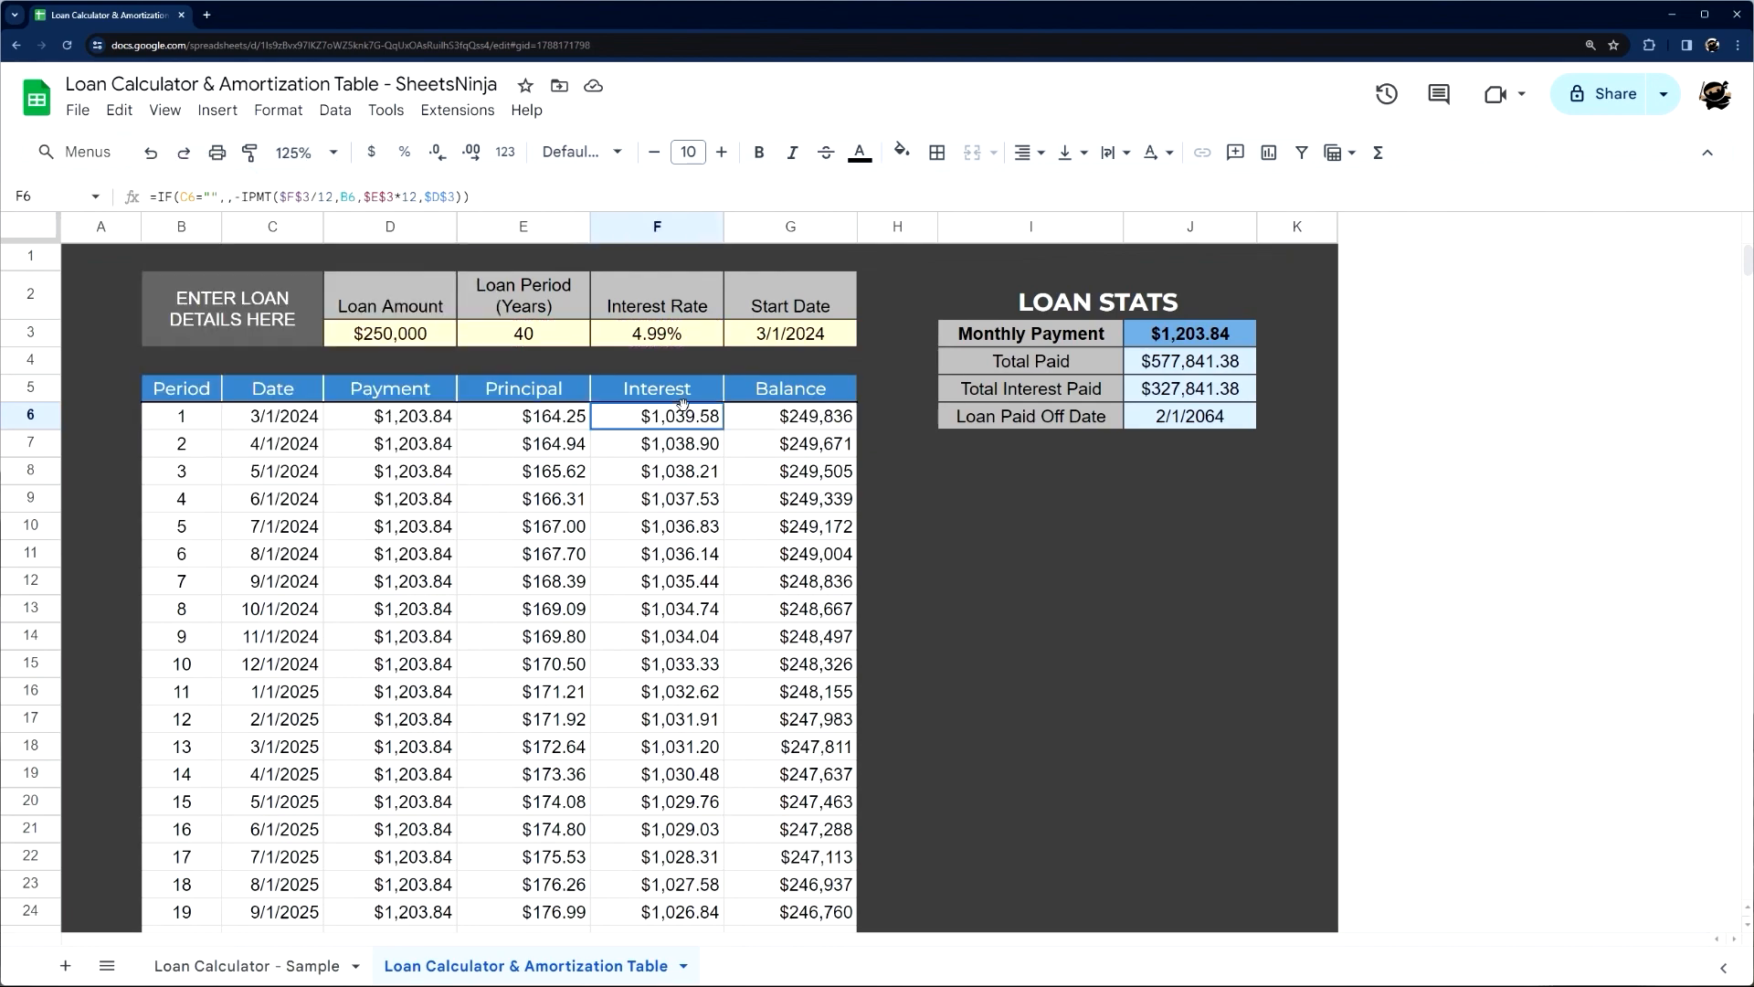
pyautogui.click(1016, 528)
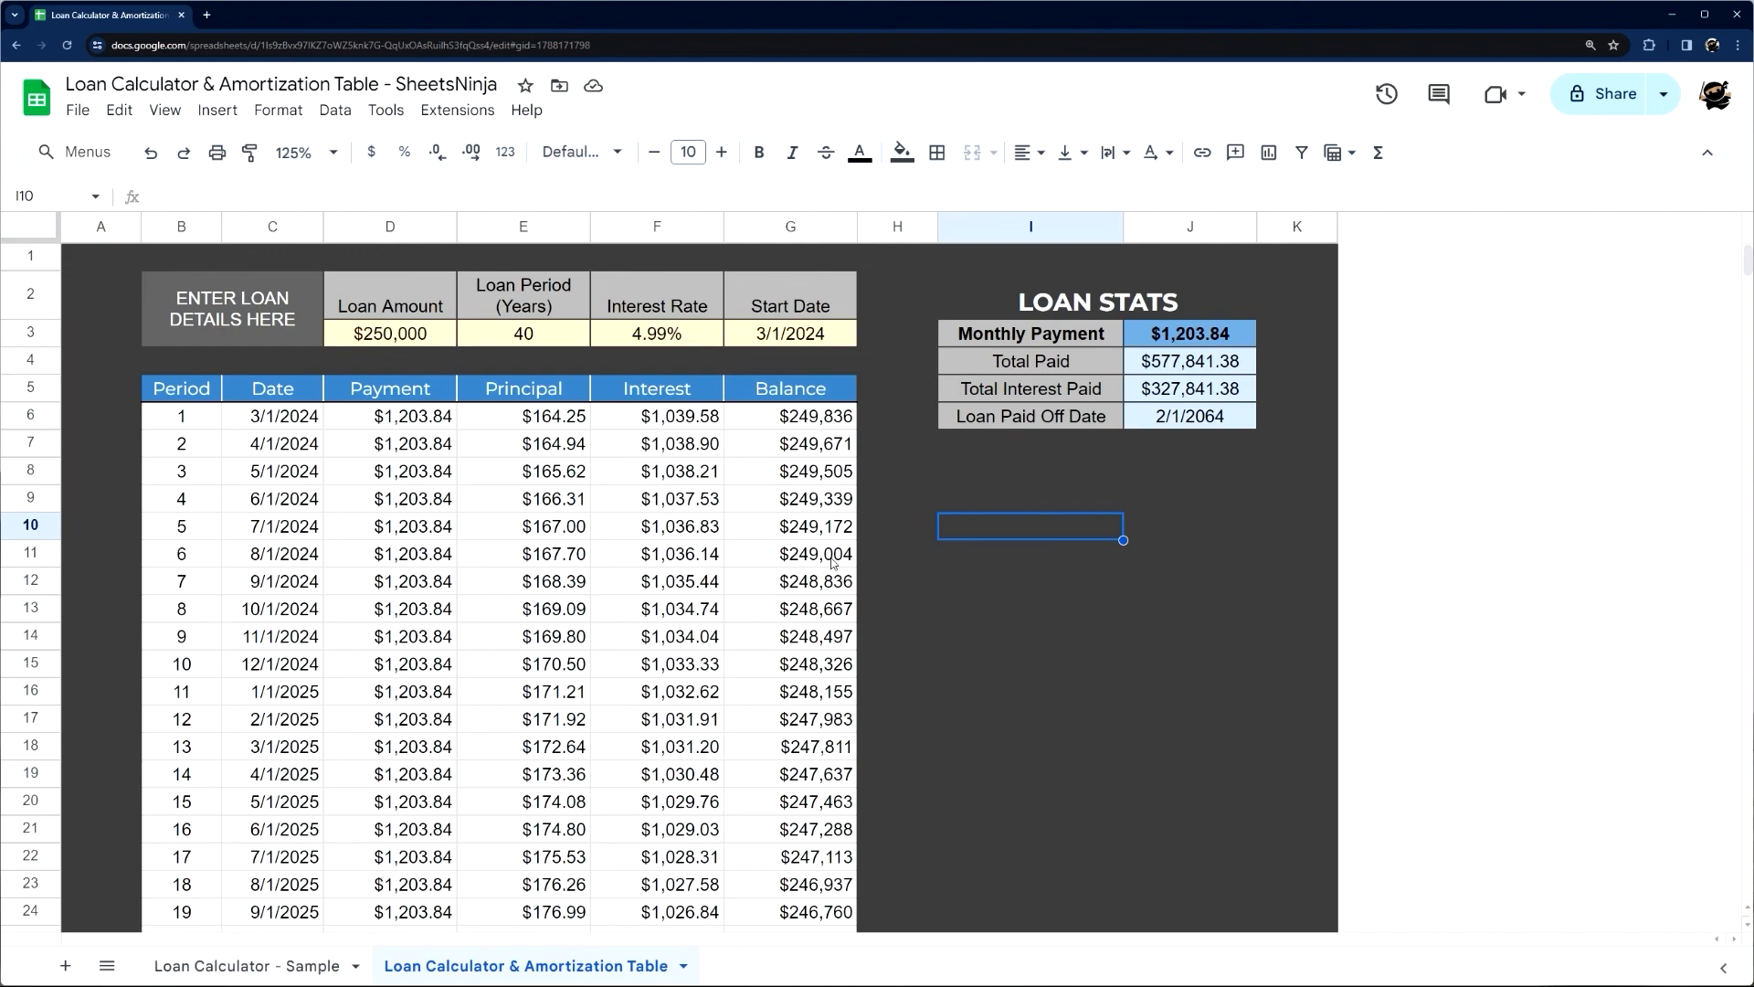
pyautogui.moveTo(99, 228); pyautogui.dragTo(1275, 265)
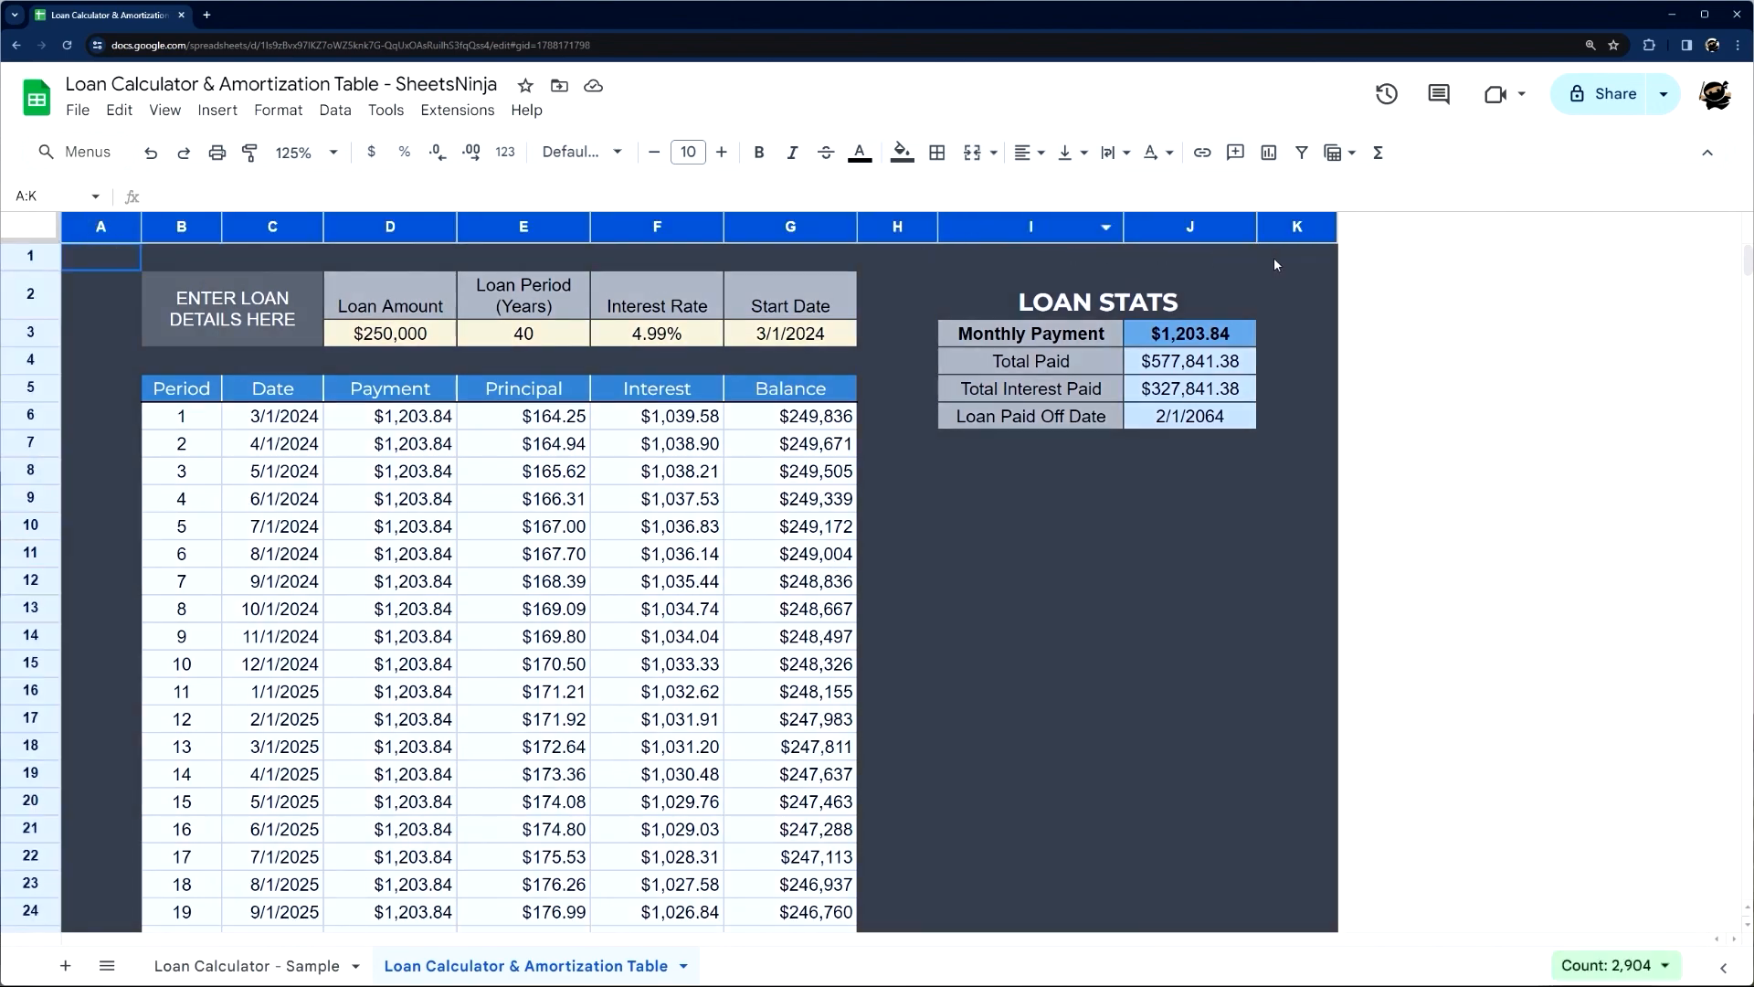
pyautogui.click(913, 324)
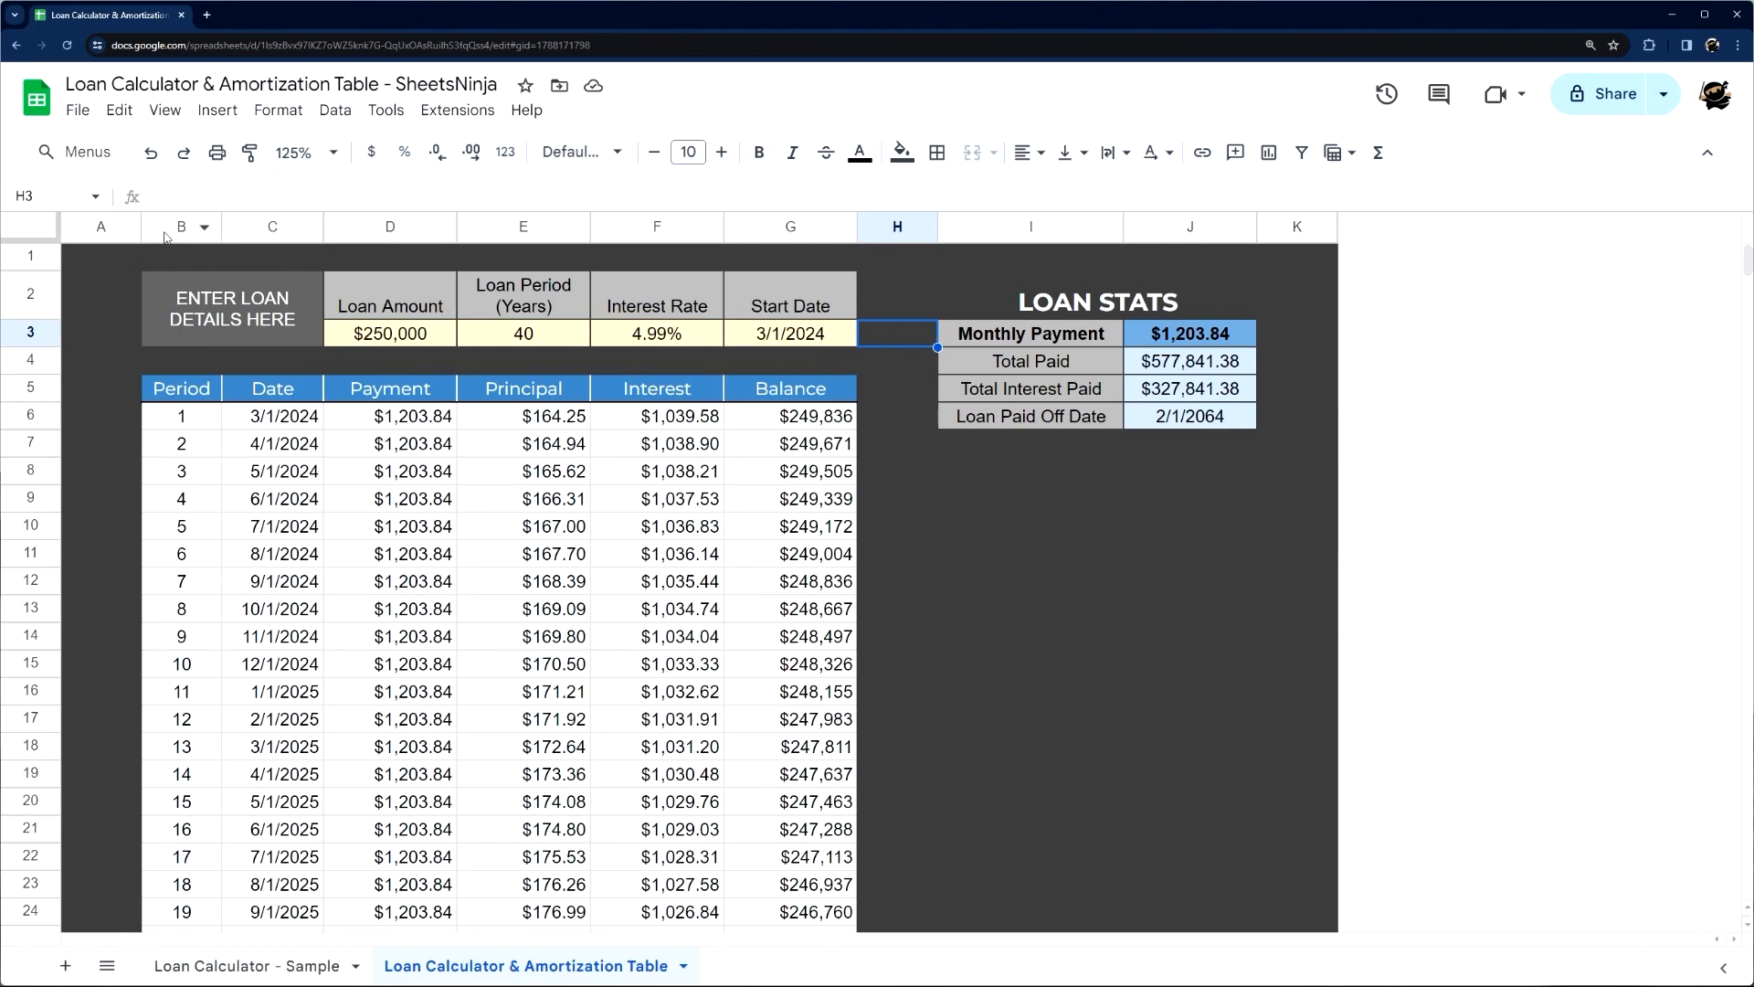
# Review the loan amount, period and interest rate entries and the first-row Principal, Payment, Date and Period cells
pyautogui.click(403, 334)
pyautogui.click(539, 335)
pyautogui.click(657, 335)
pyautogui.click(556, 413)
pyautogui.click(431, 416)
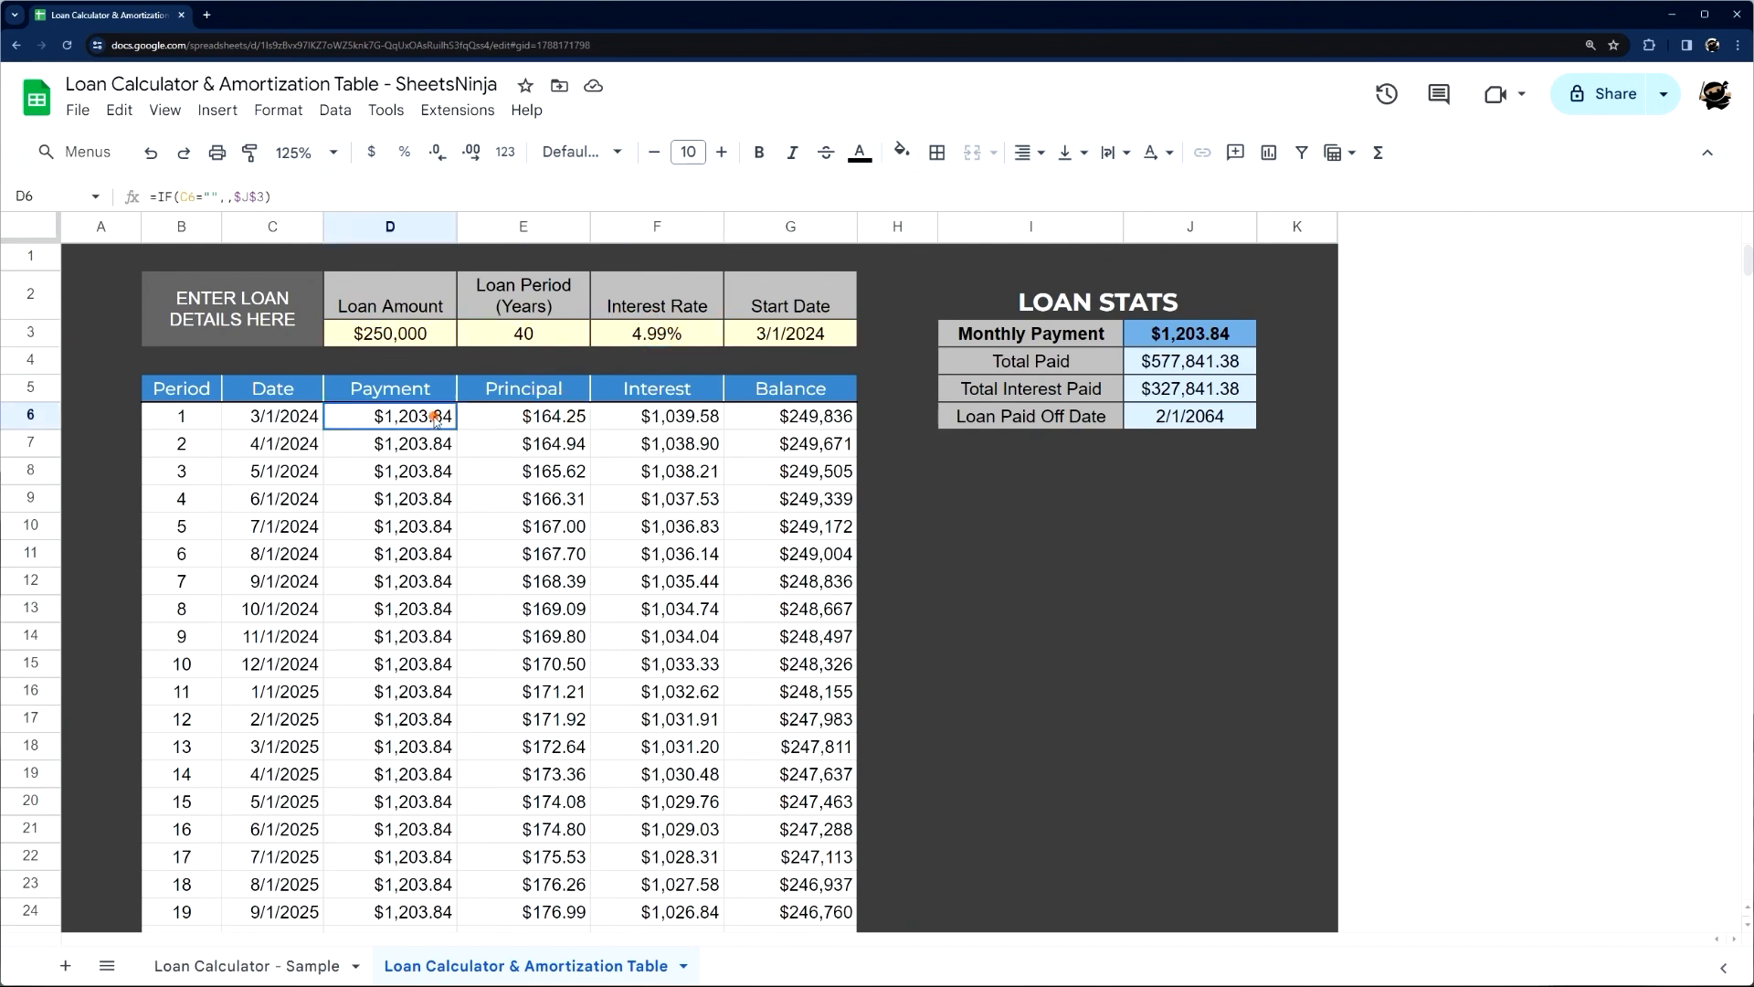
pyautogui.click(271, 418)
pyautogui.click(196, 422)
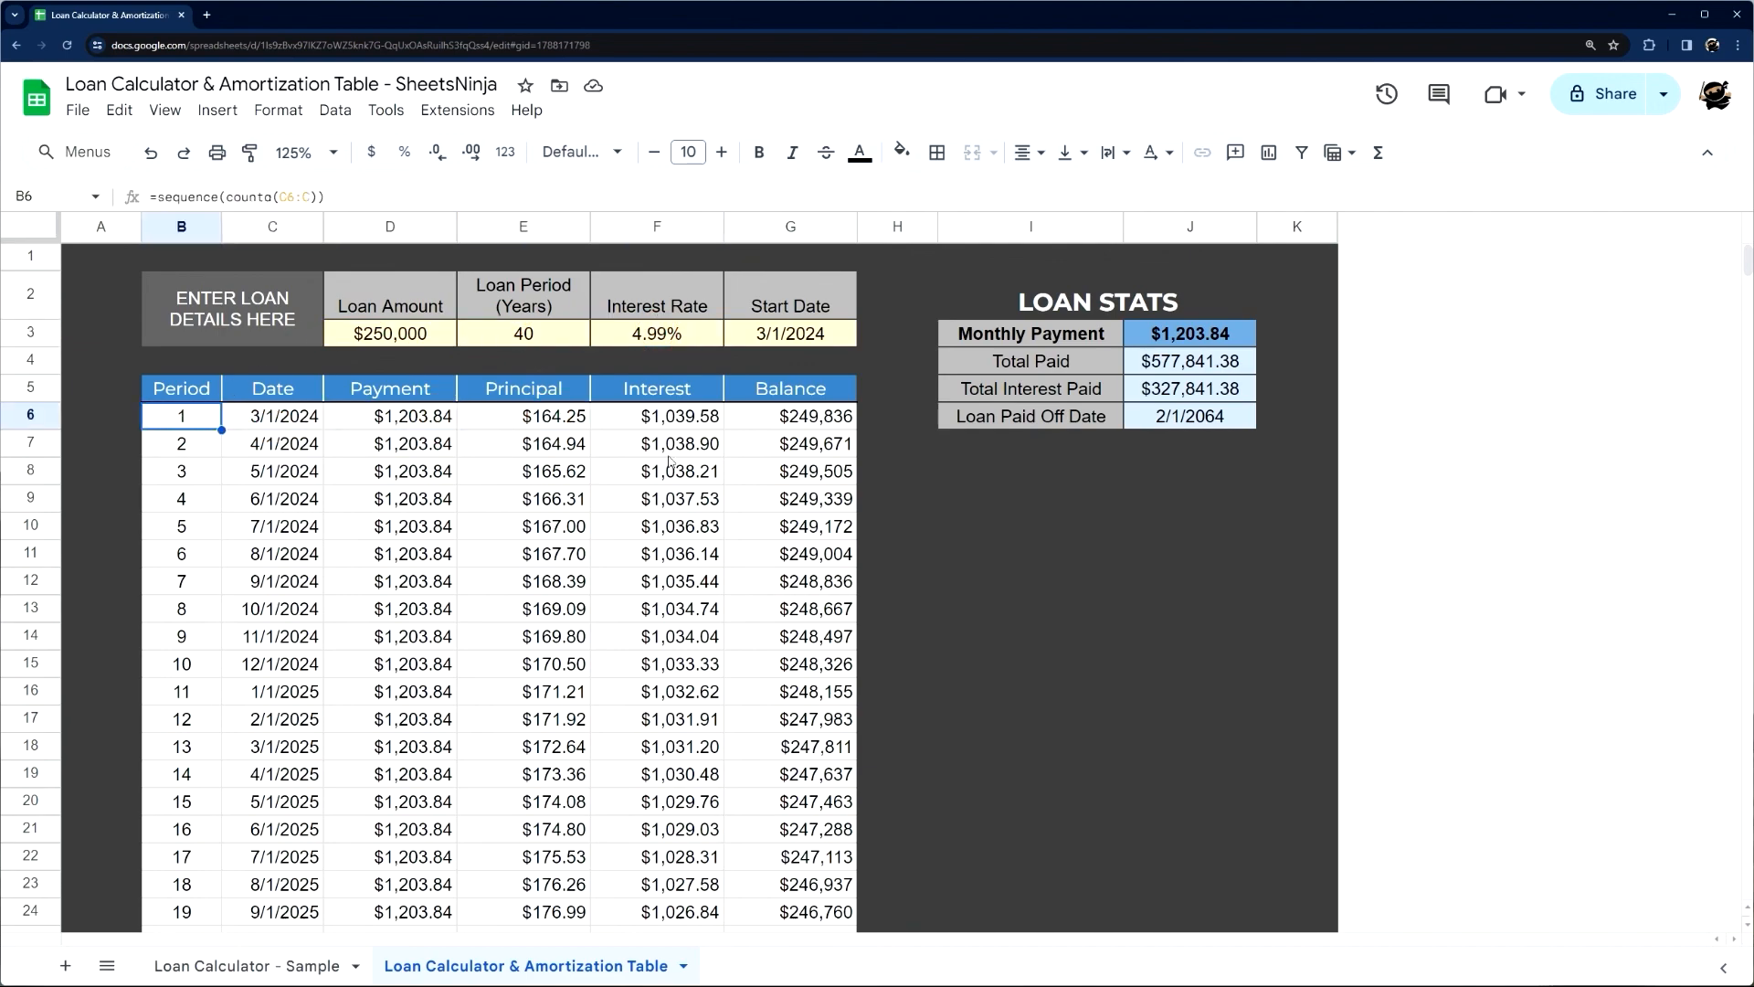